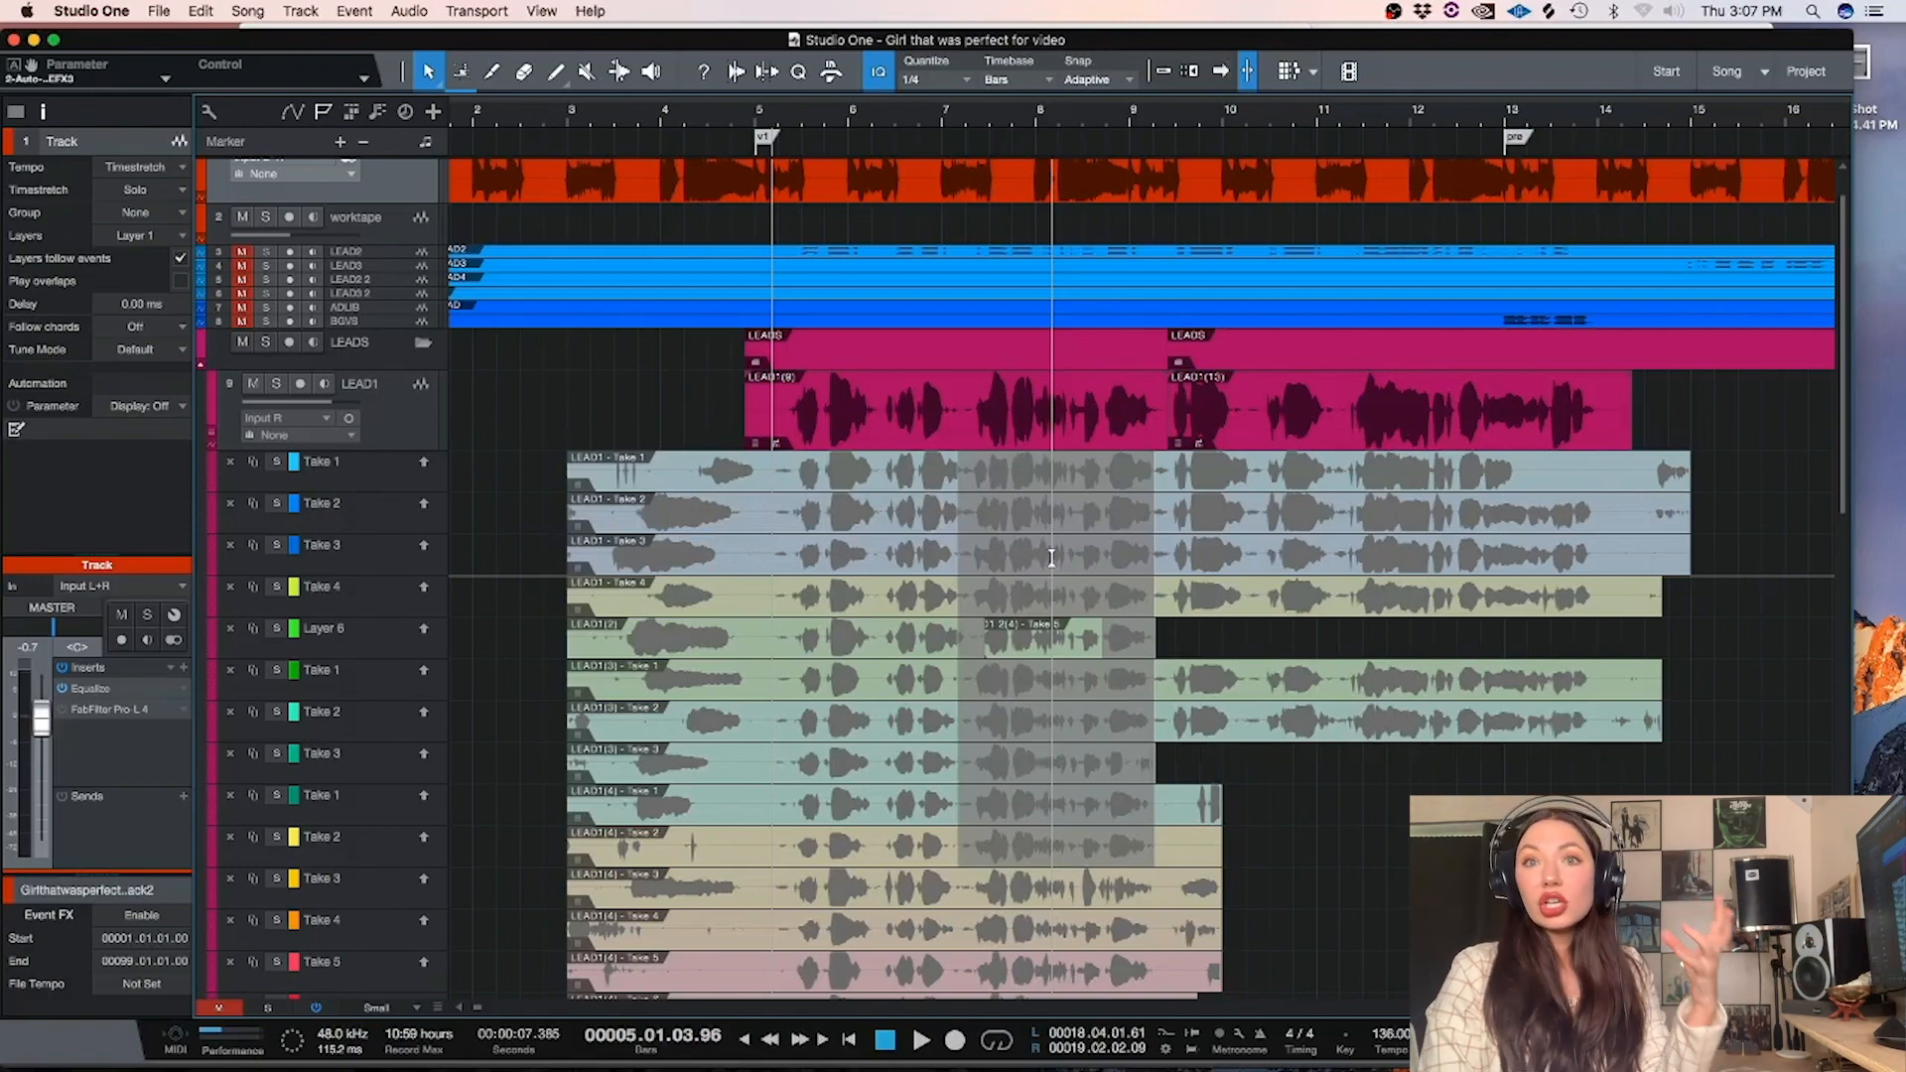
# Inspect the Auto-Tune EFX 3 insert on the LEAD1 track and set its Retune Speed to 33
pyautogui.press('e')
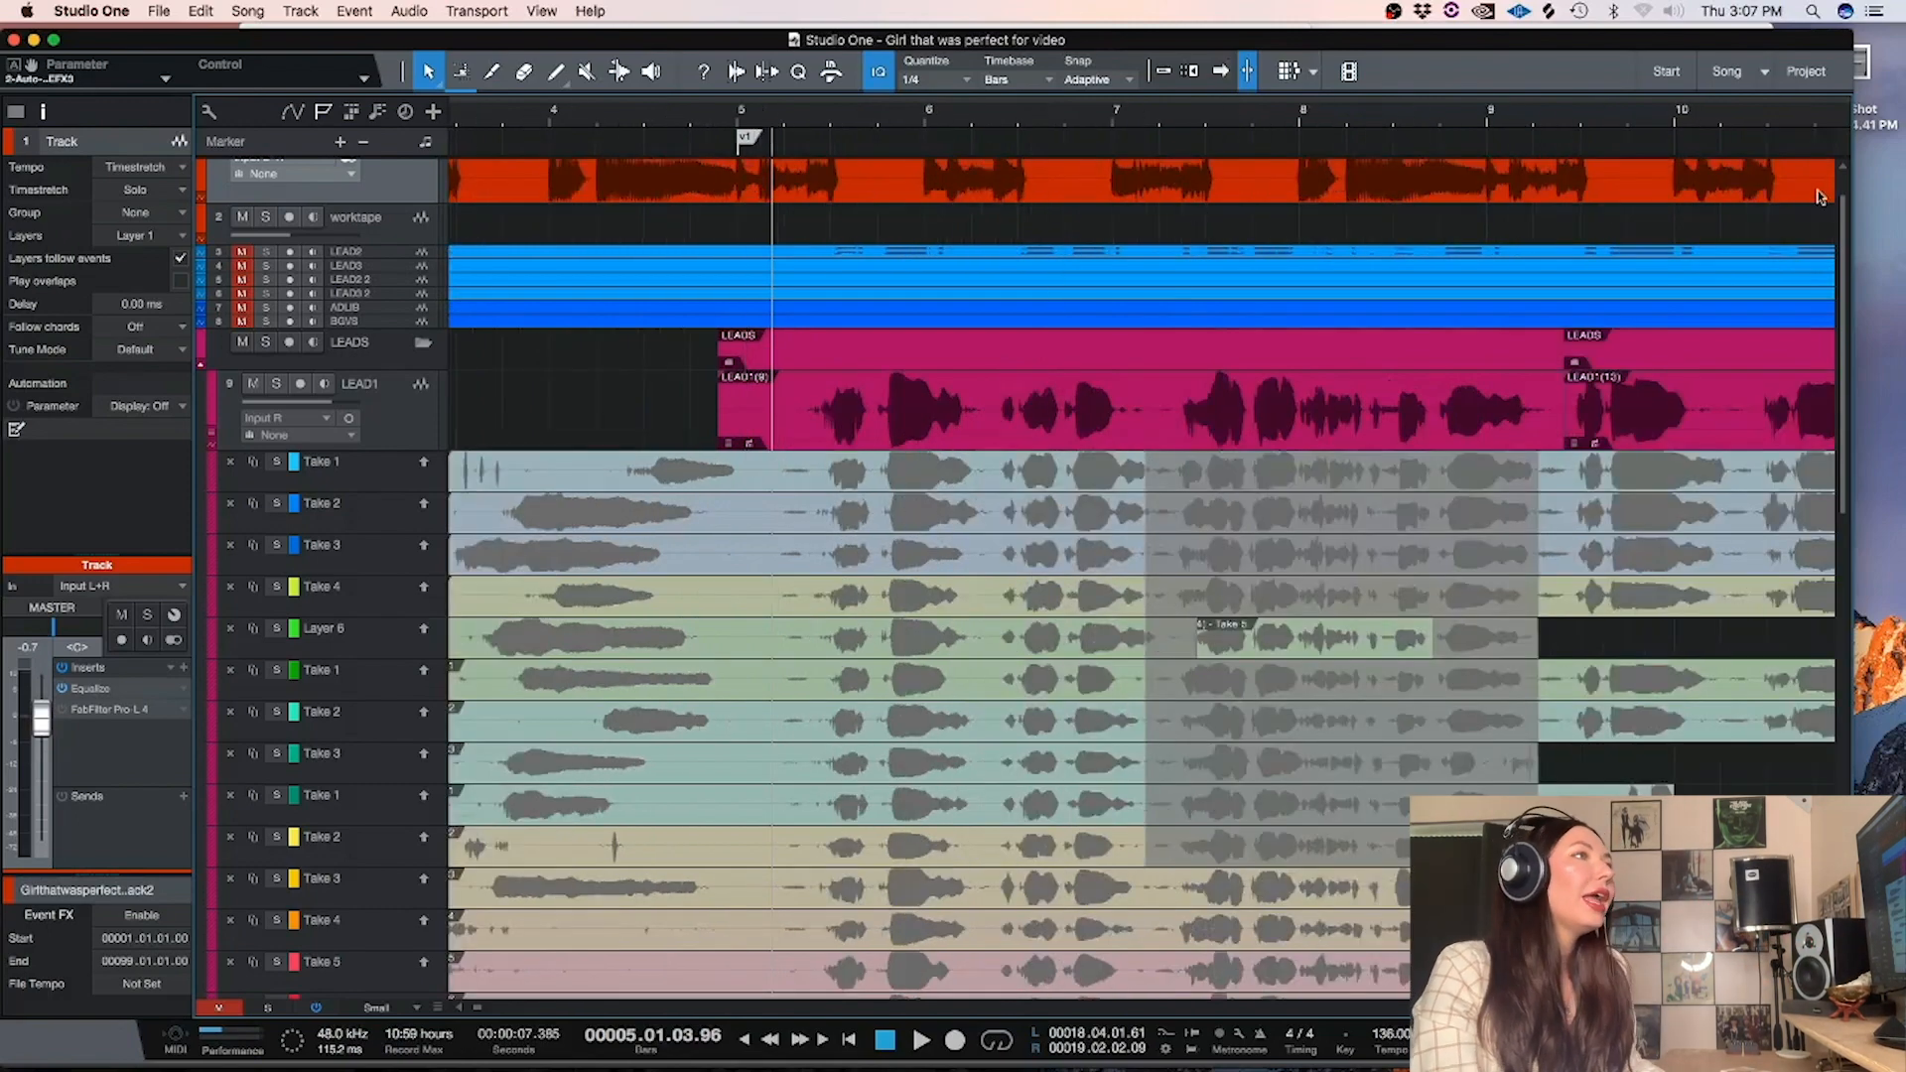
pyautogui.moveTo(1845, 211); pyautogui.dragTo(1804, 286)
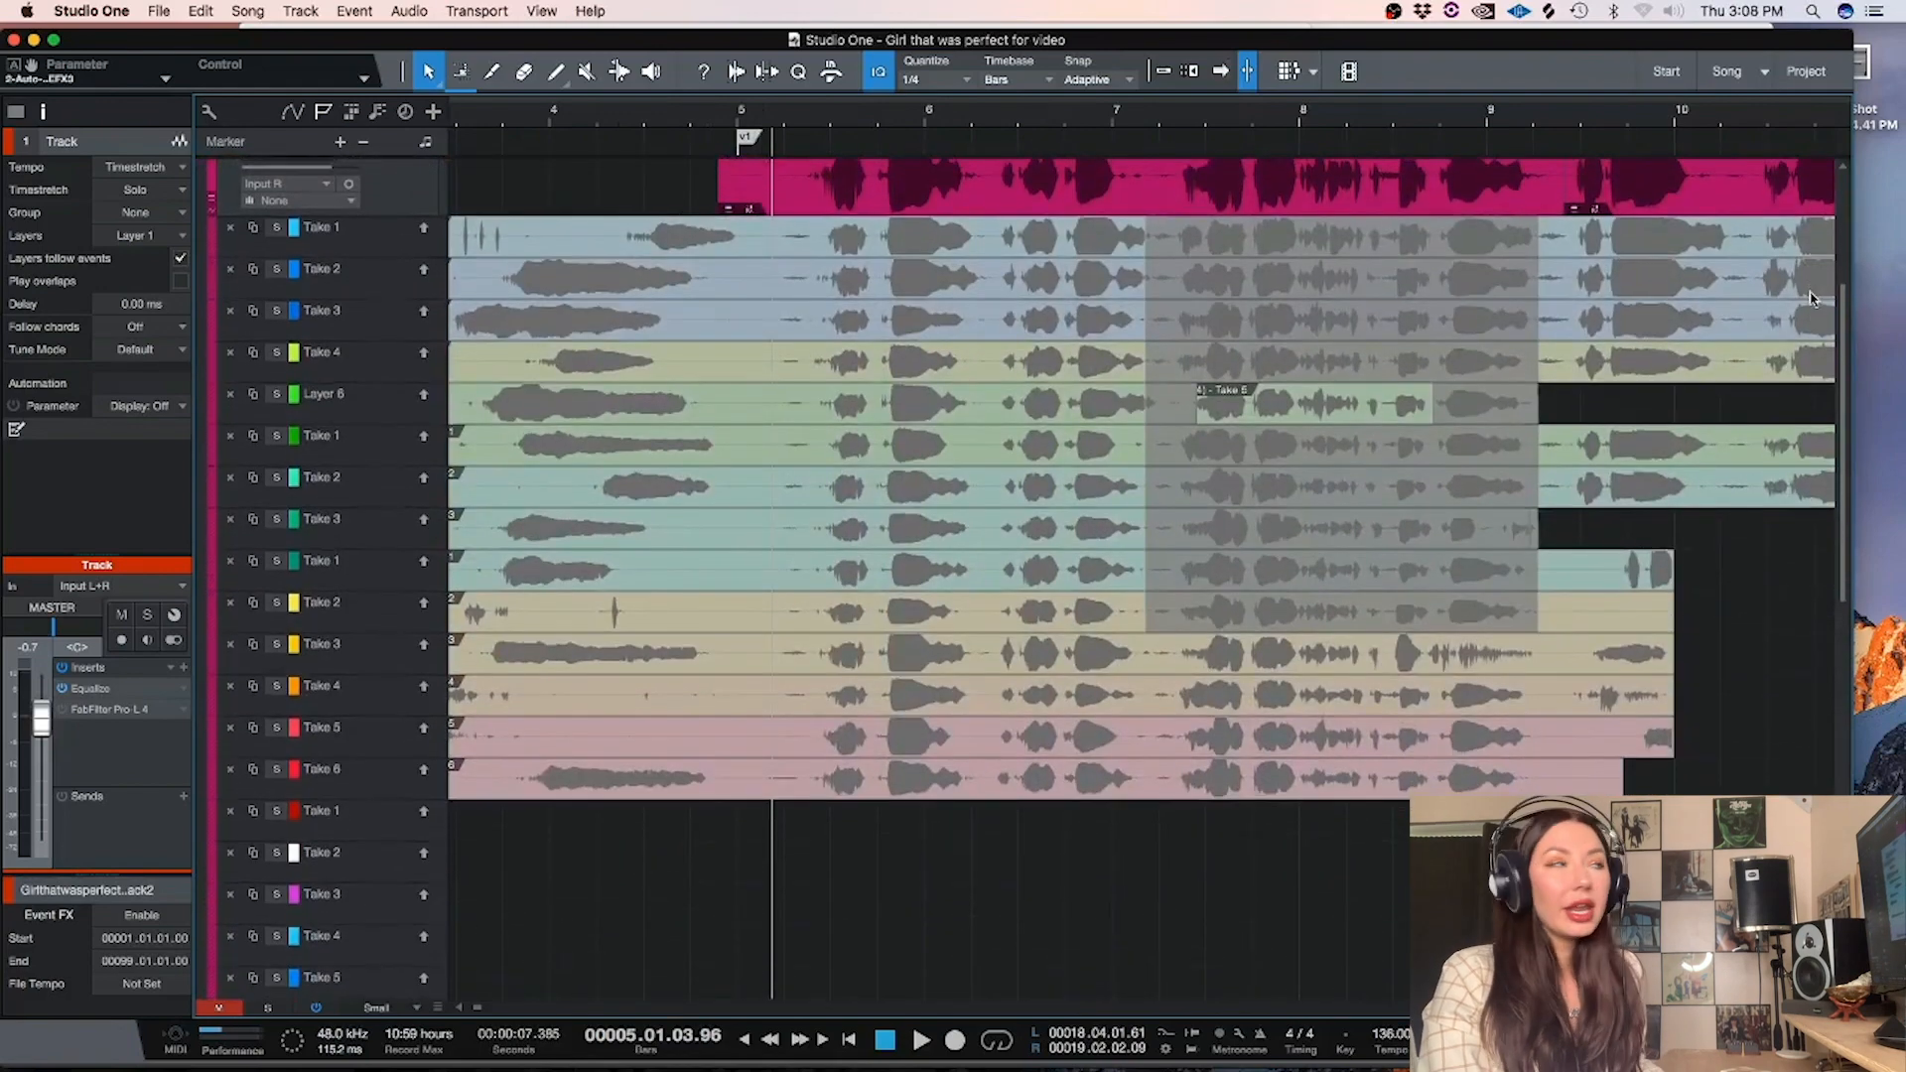
pyautogui.scroll(3, 1226, 391)
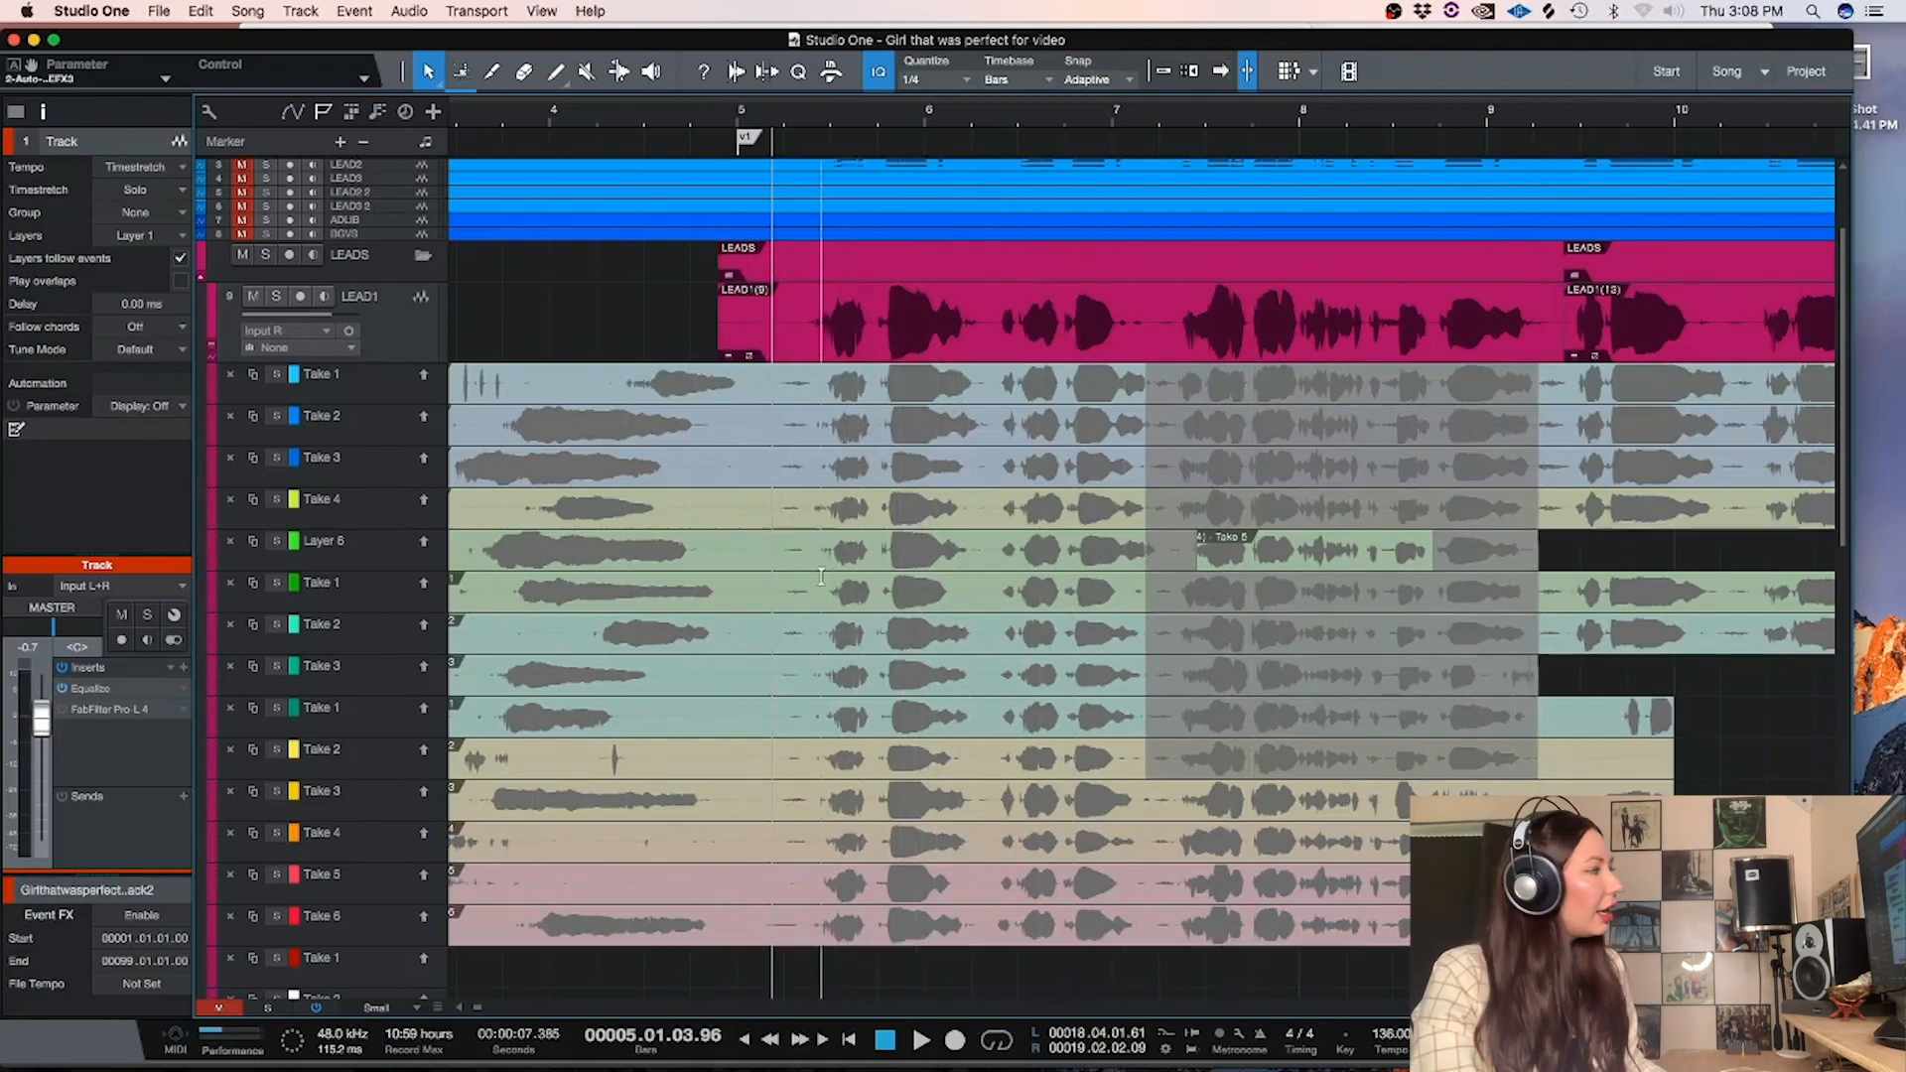
pyautogui.click(367, 288)
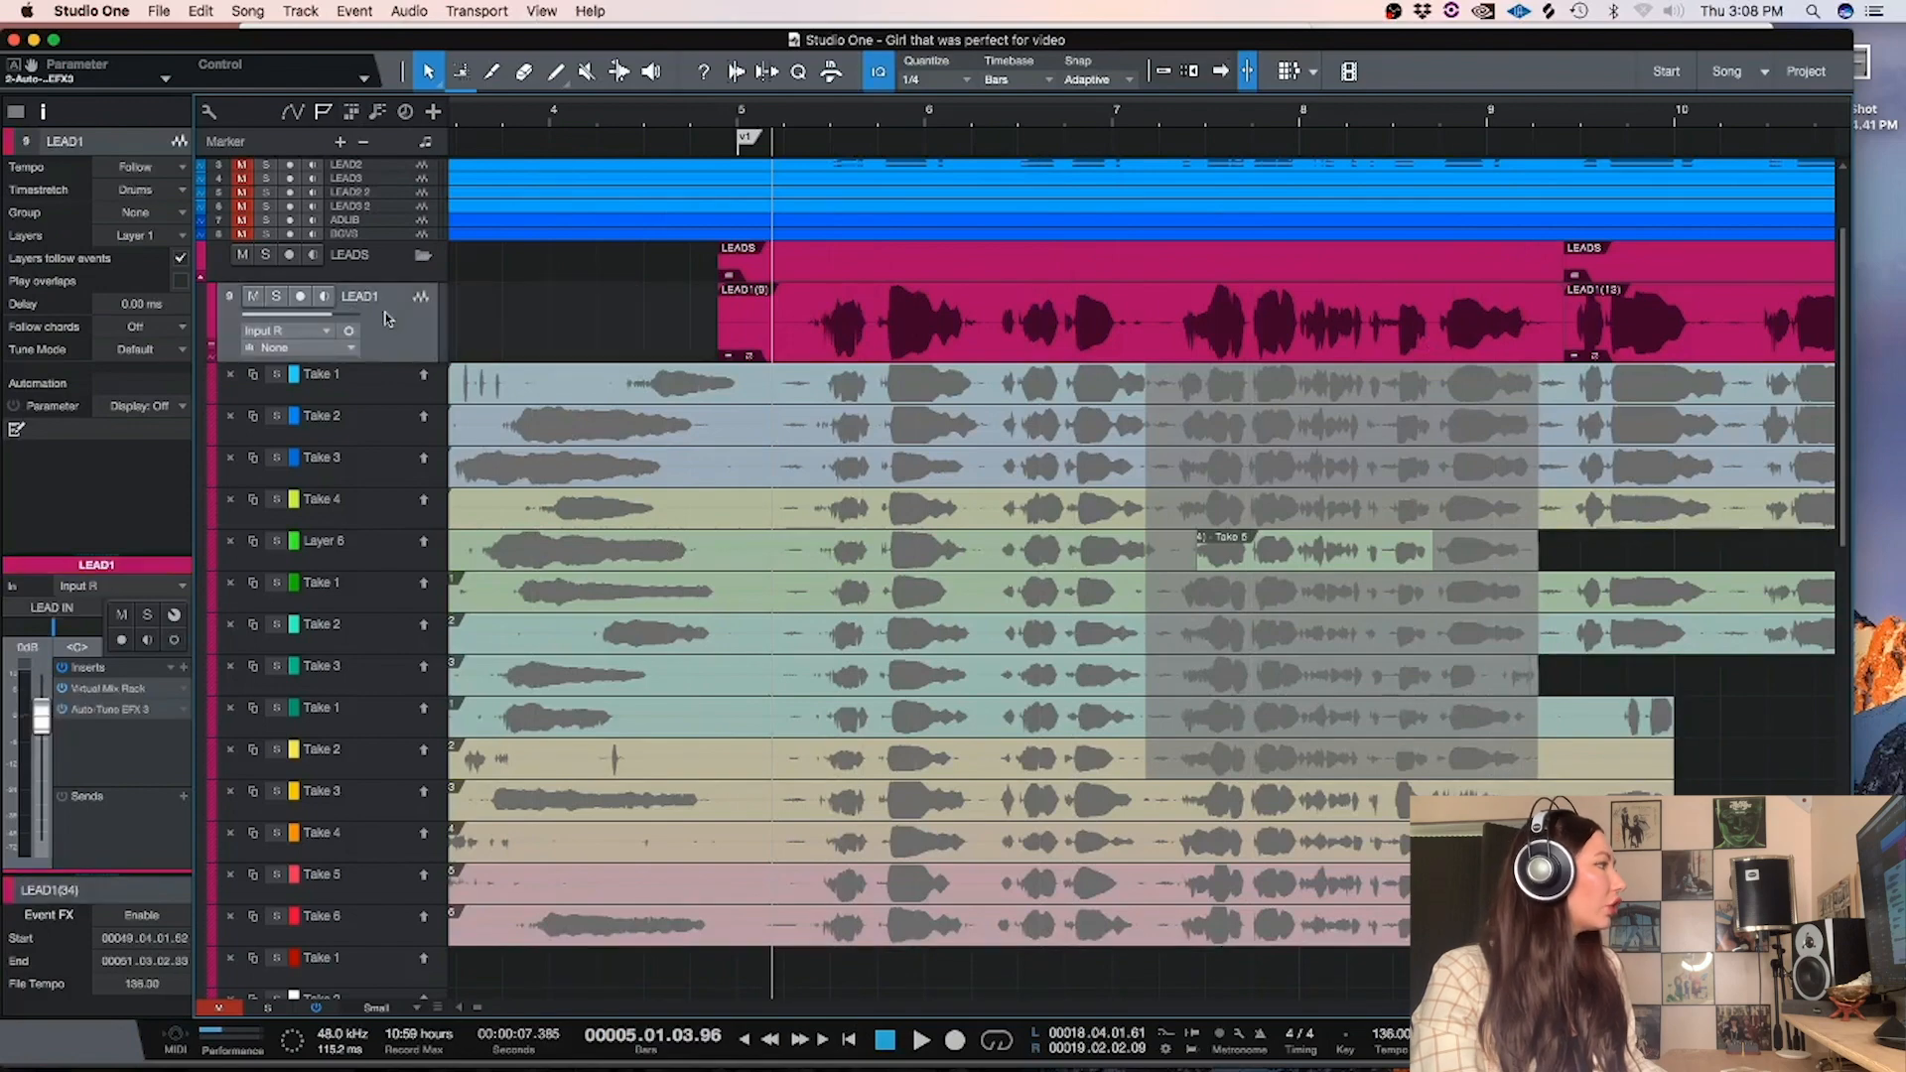
pyautogui.click(106, 710)
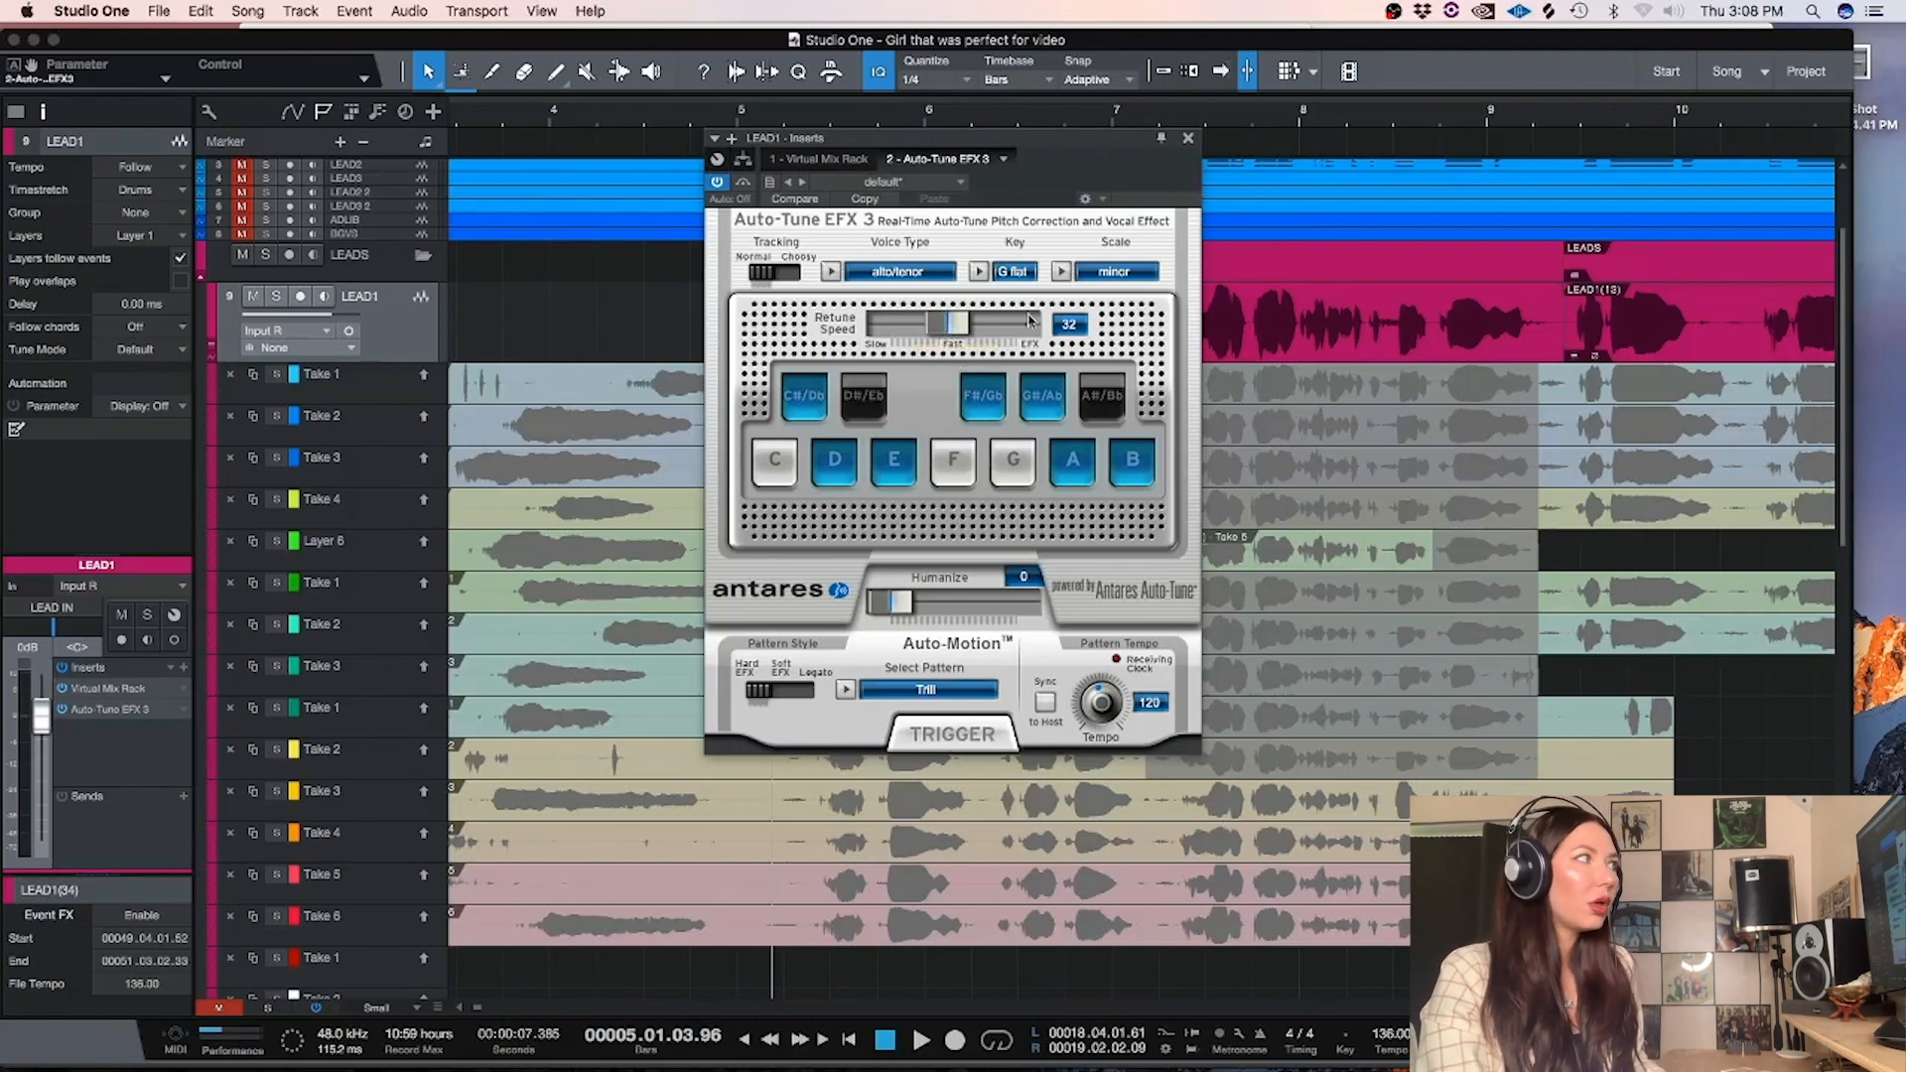
pyautogui.moveTo(955, 323)
pyautogui.mouseDown()
pyautogui.moveTo(828, 345)
pyautogui.moveTo(952, 334)
pyautogui.mouseUp()
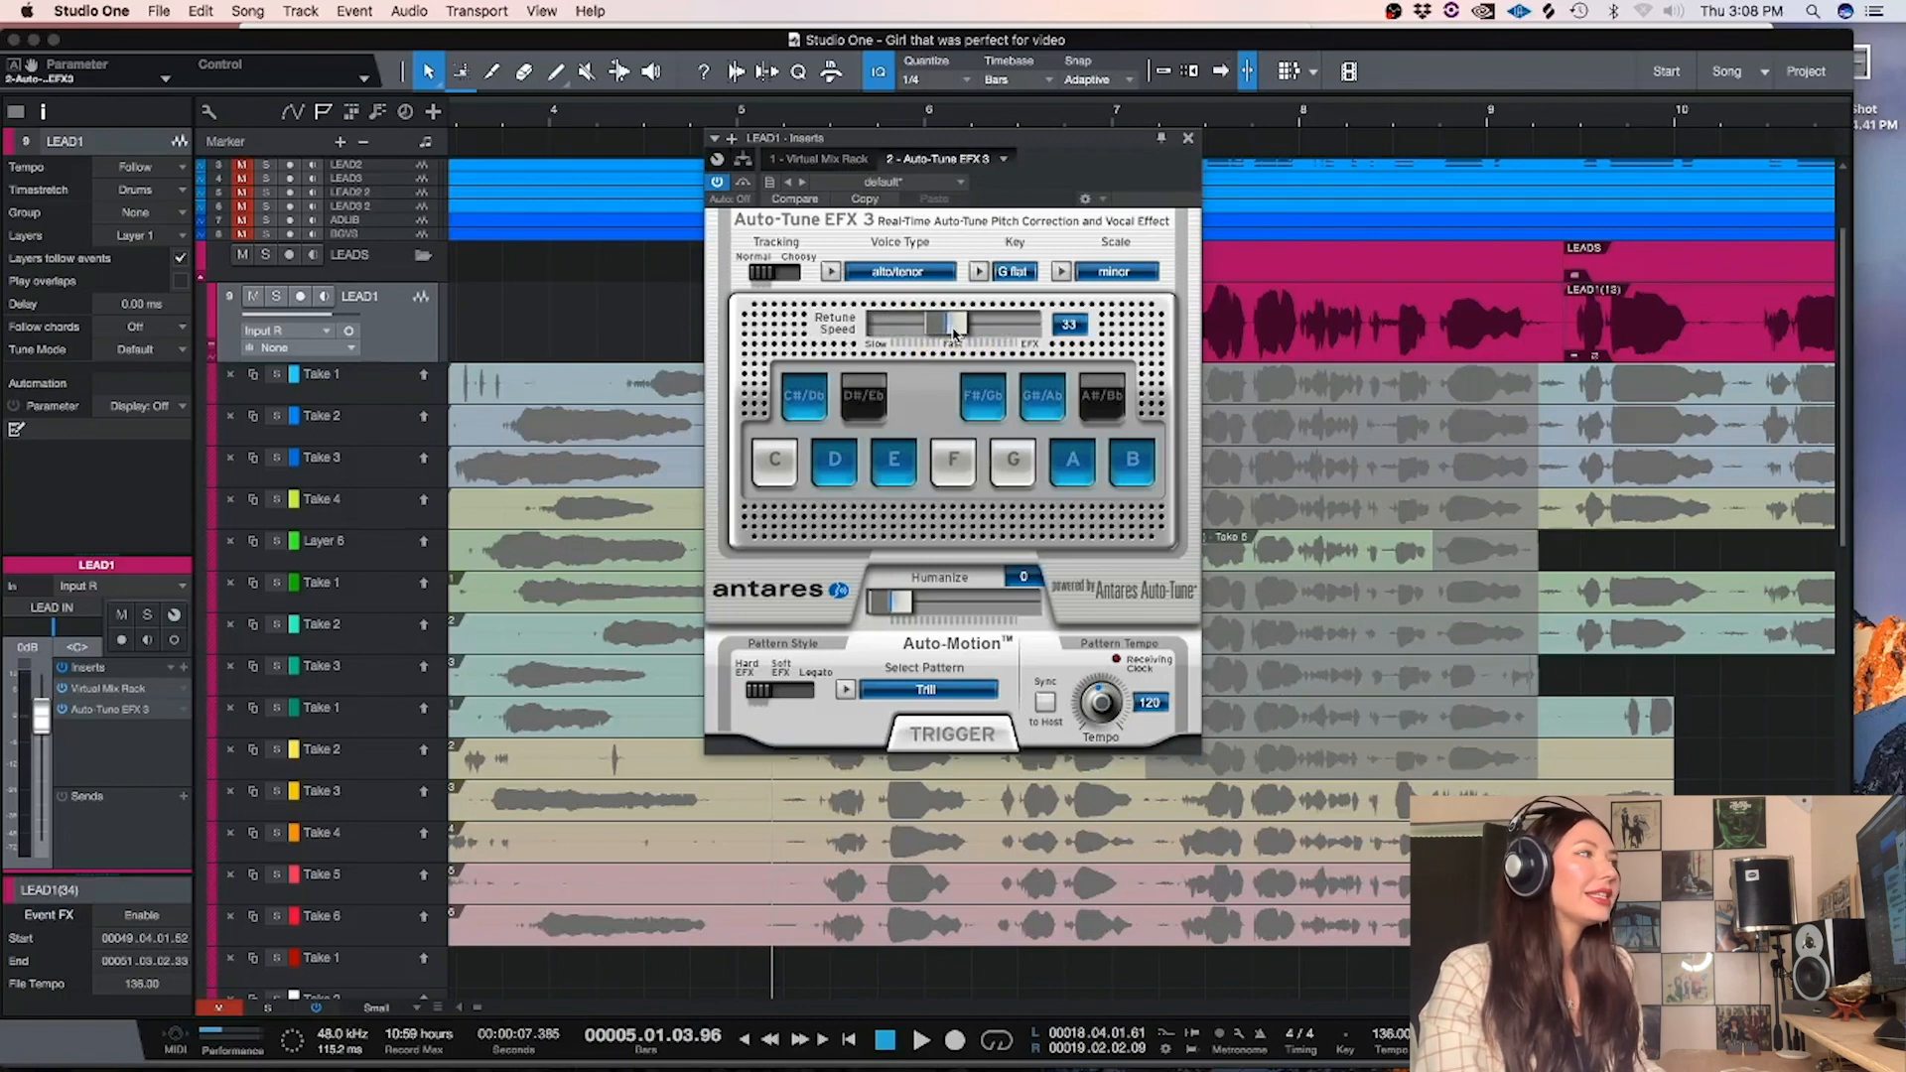
pyautogui.click(1188, 138)
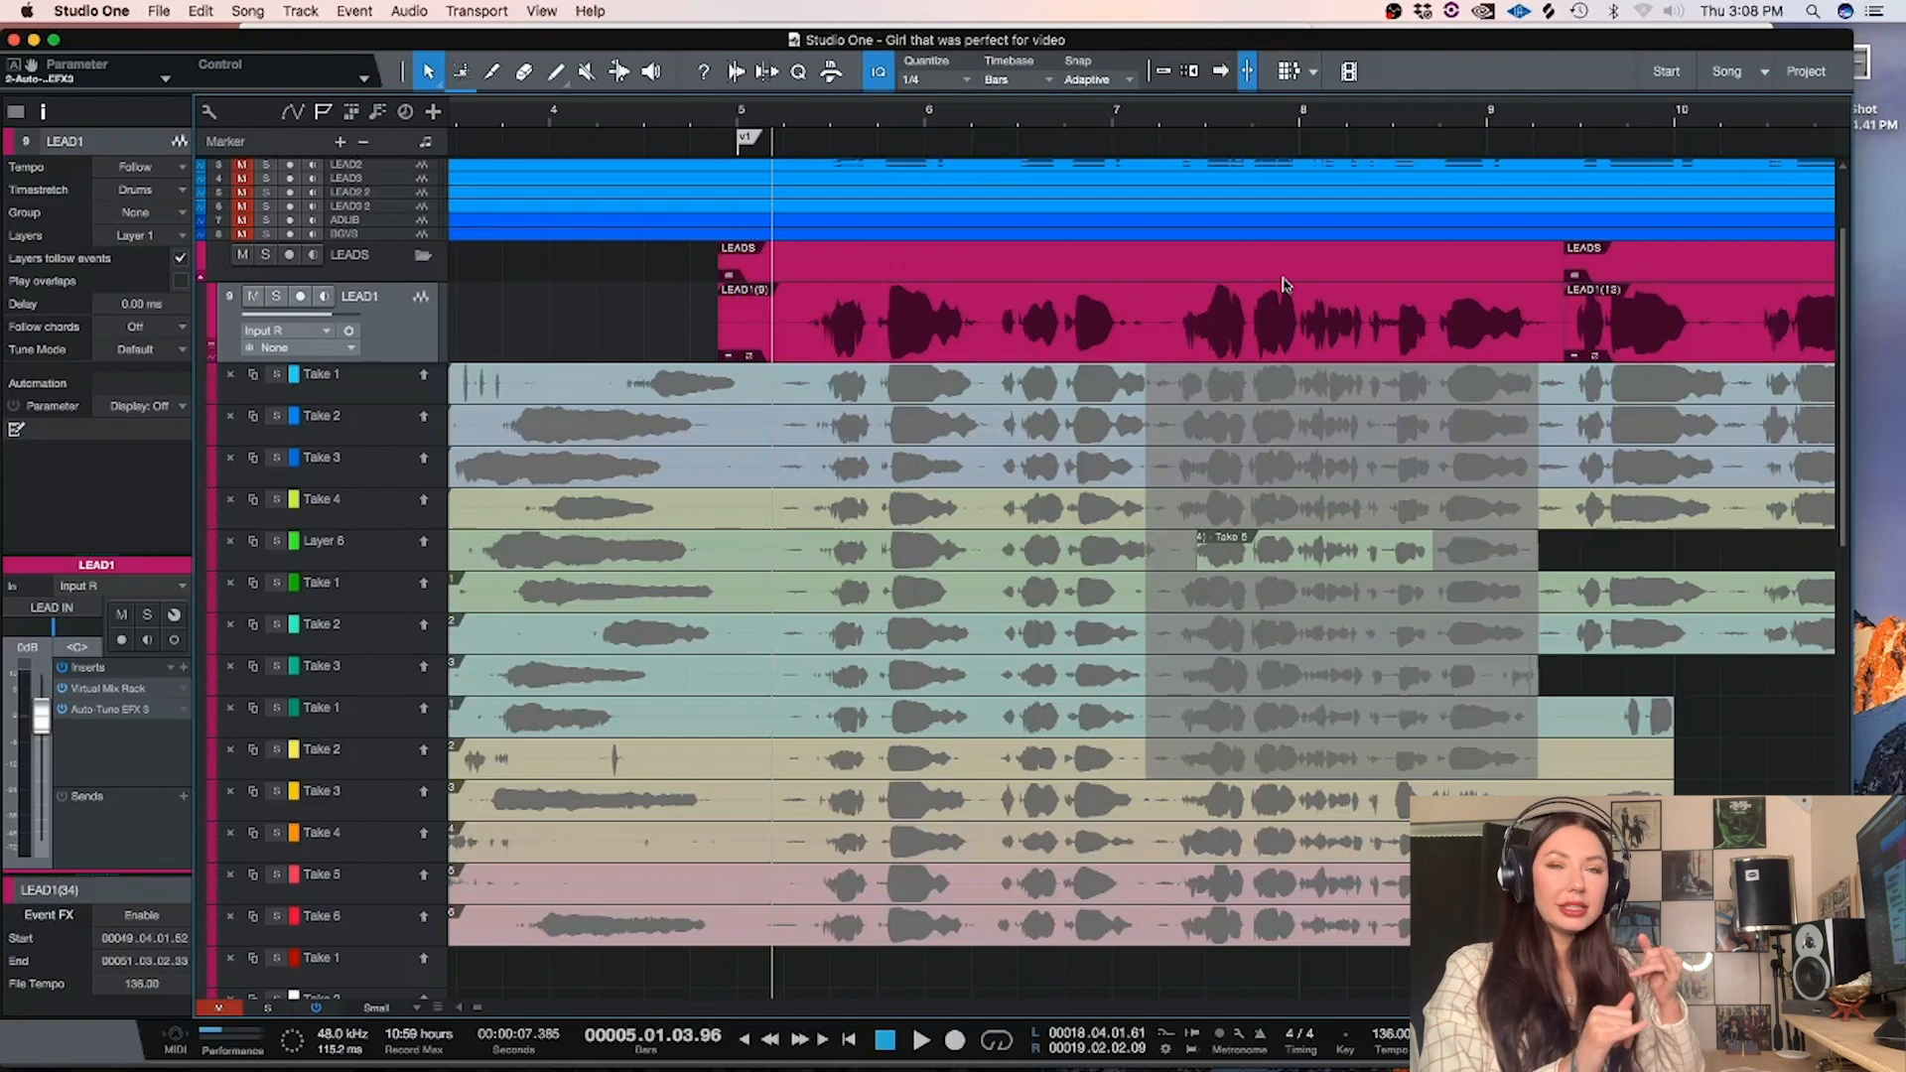
# Try LEAD1(4) Take 6 on the LEAD1 track from bar 5 to bar 9 and play it back
pyautogui.click(1284, 285)
pyautogui.press('space')
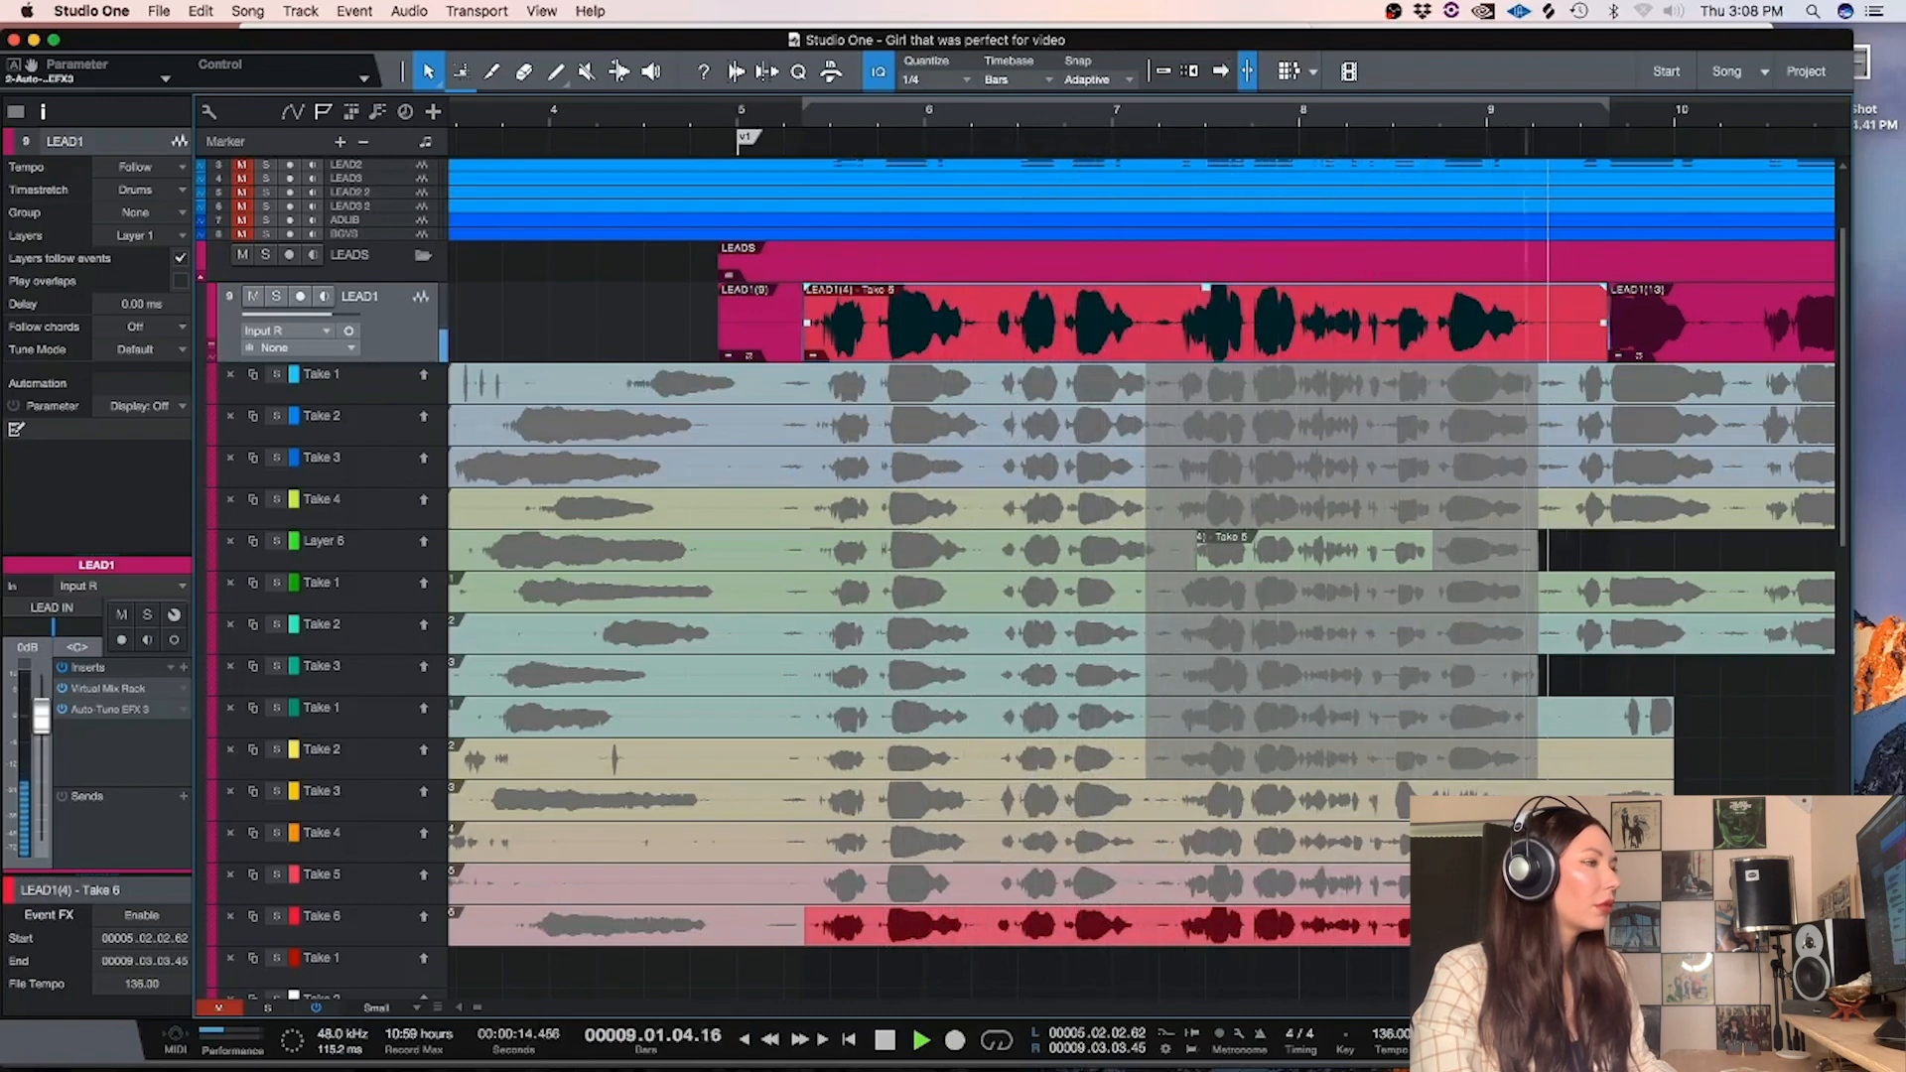
pyautogui.press('space')
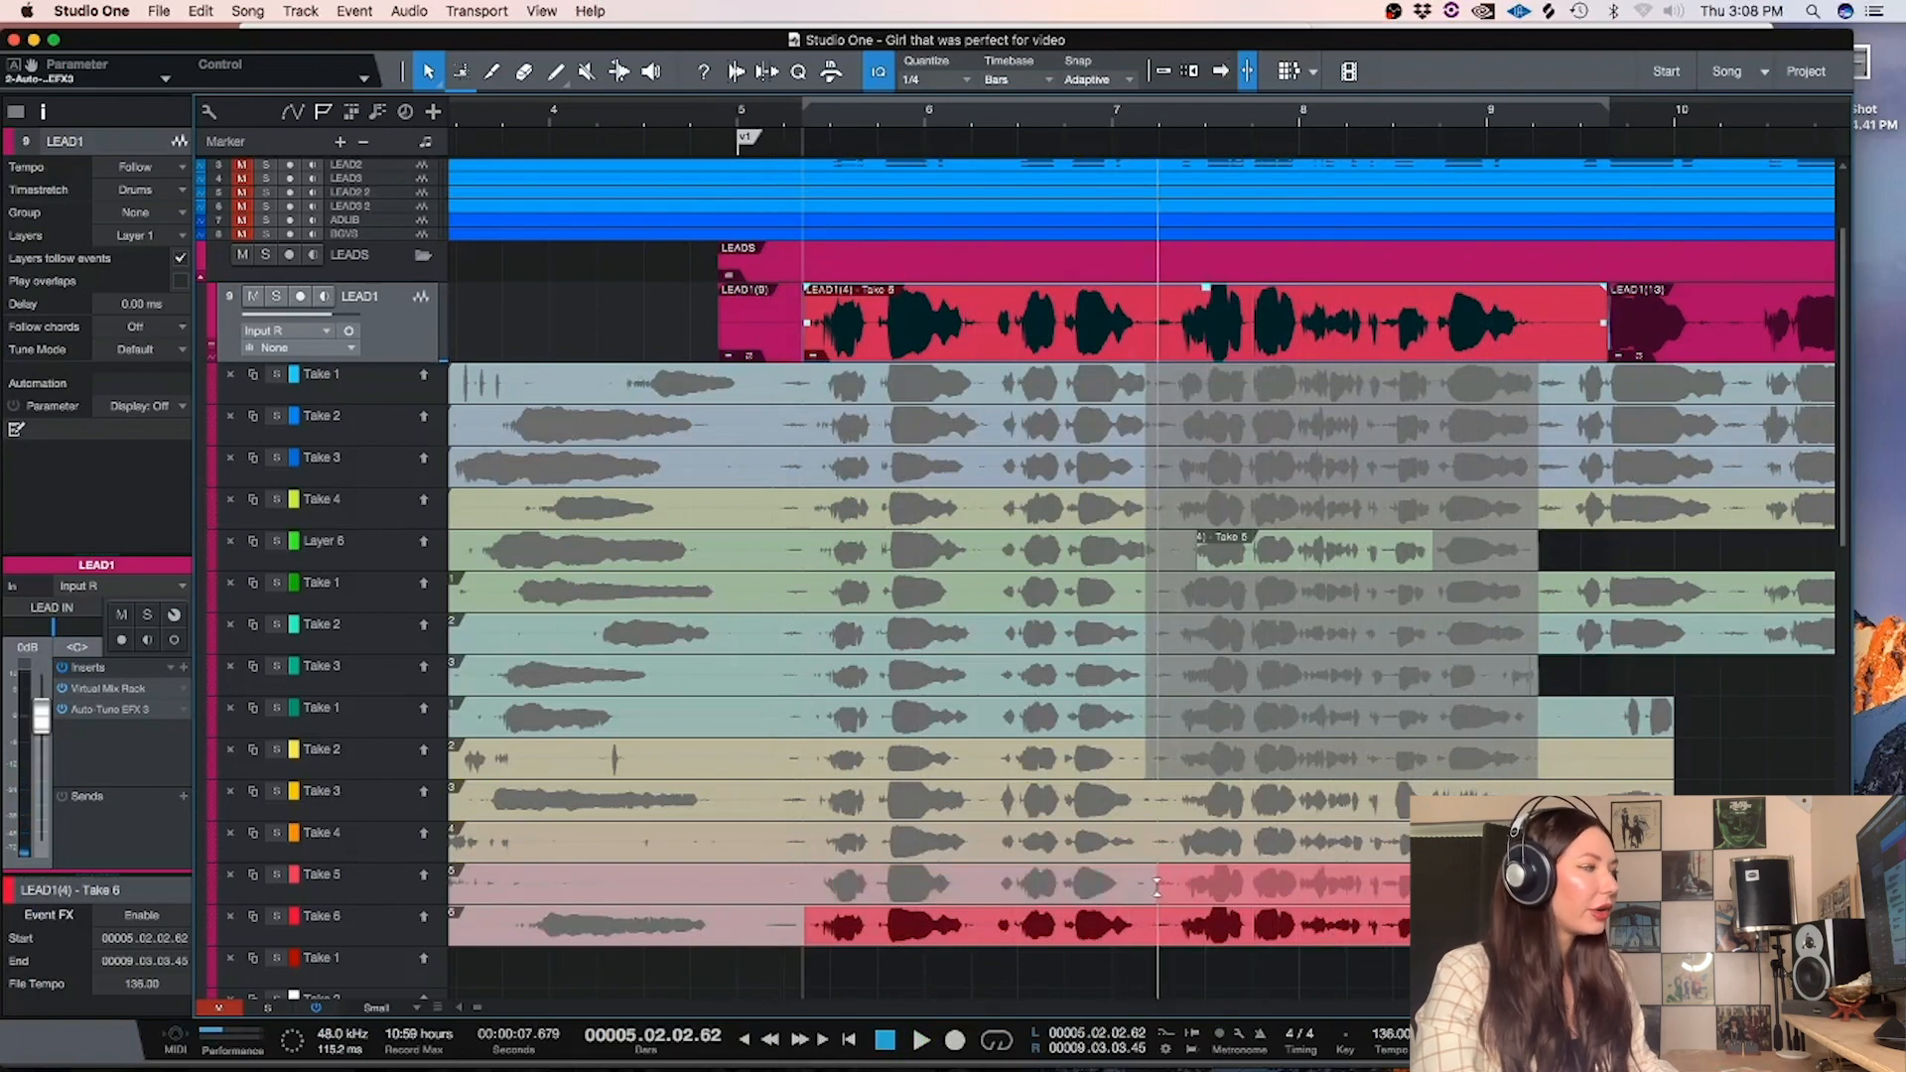
# Try LEAD1(4) Take 5 from bar 5 to bar 9 and play it back with Auto-Tune bypassed and enabled
pyautogui.click(768, 873)
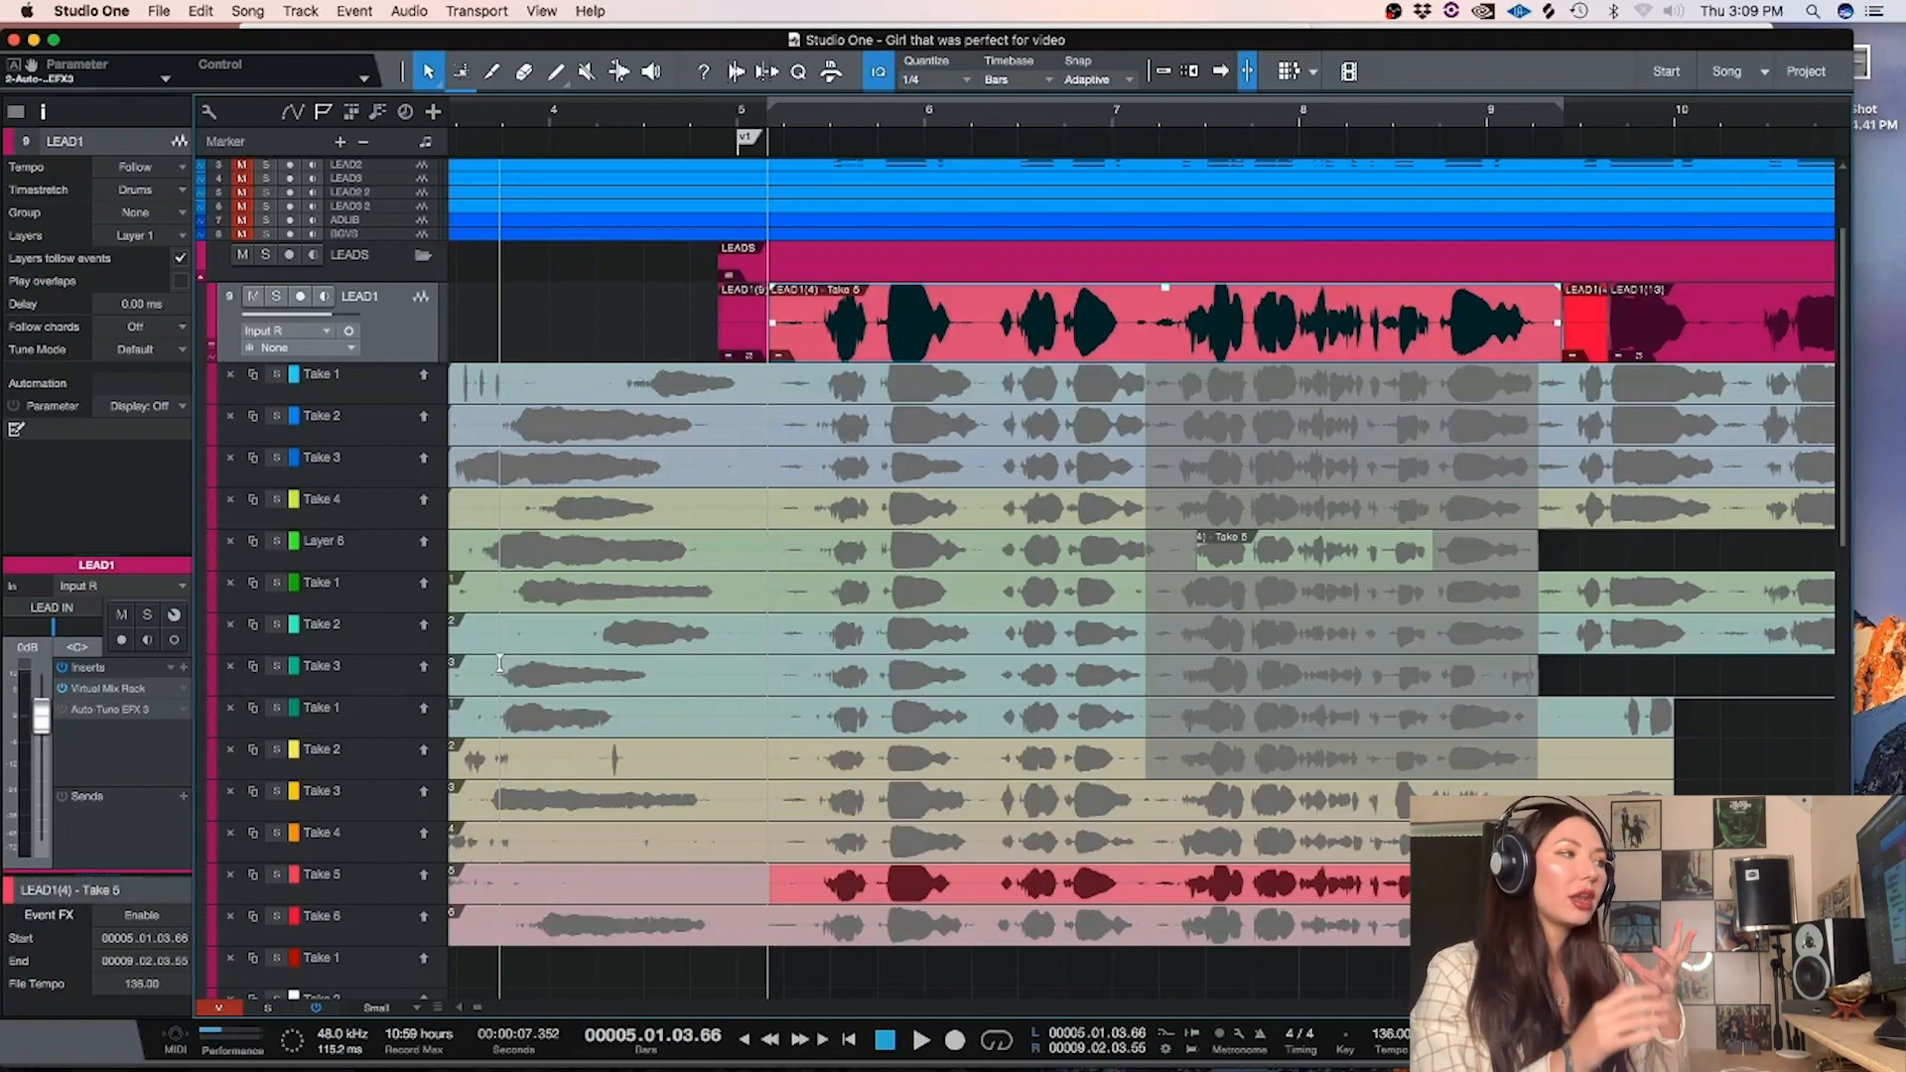
pyautogui.press('space')
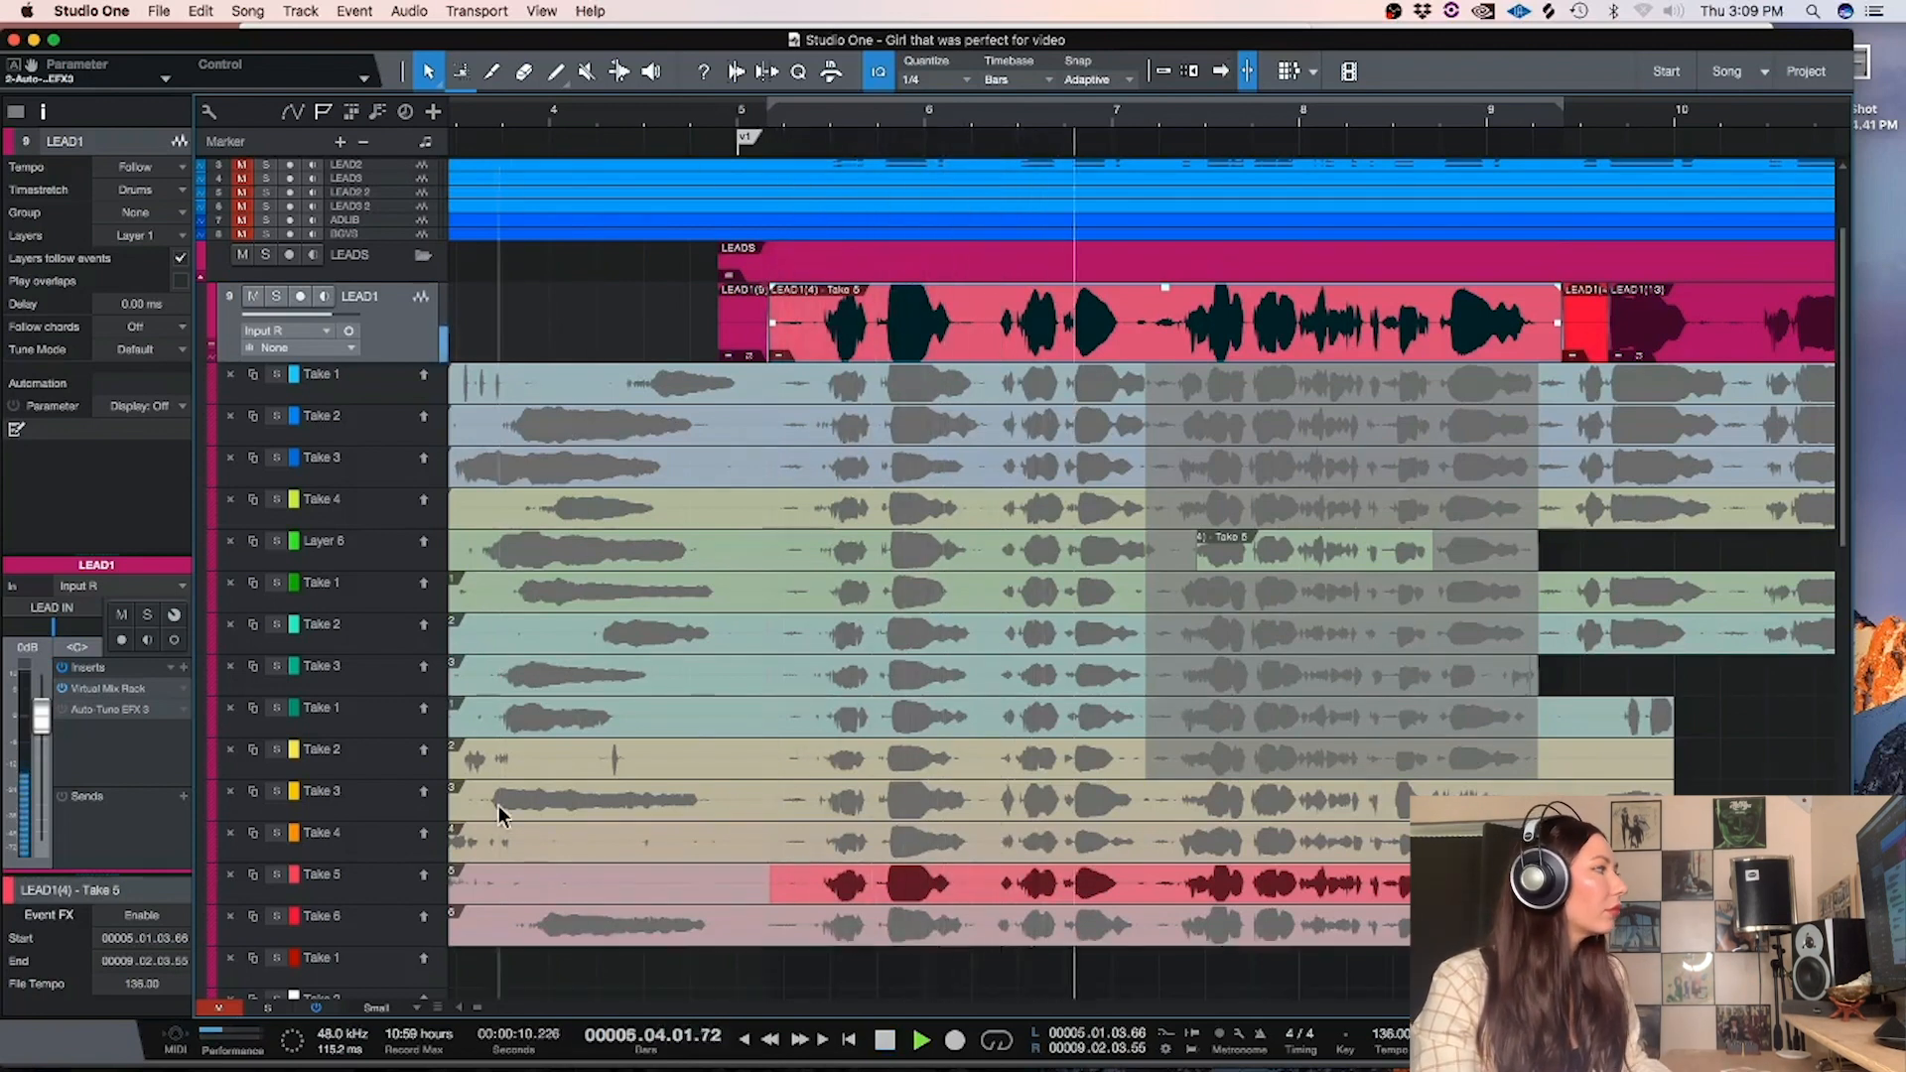
pyautogui.press('space')
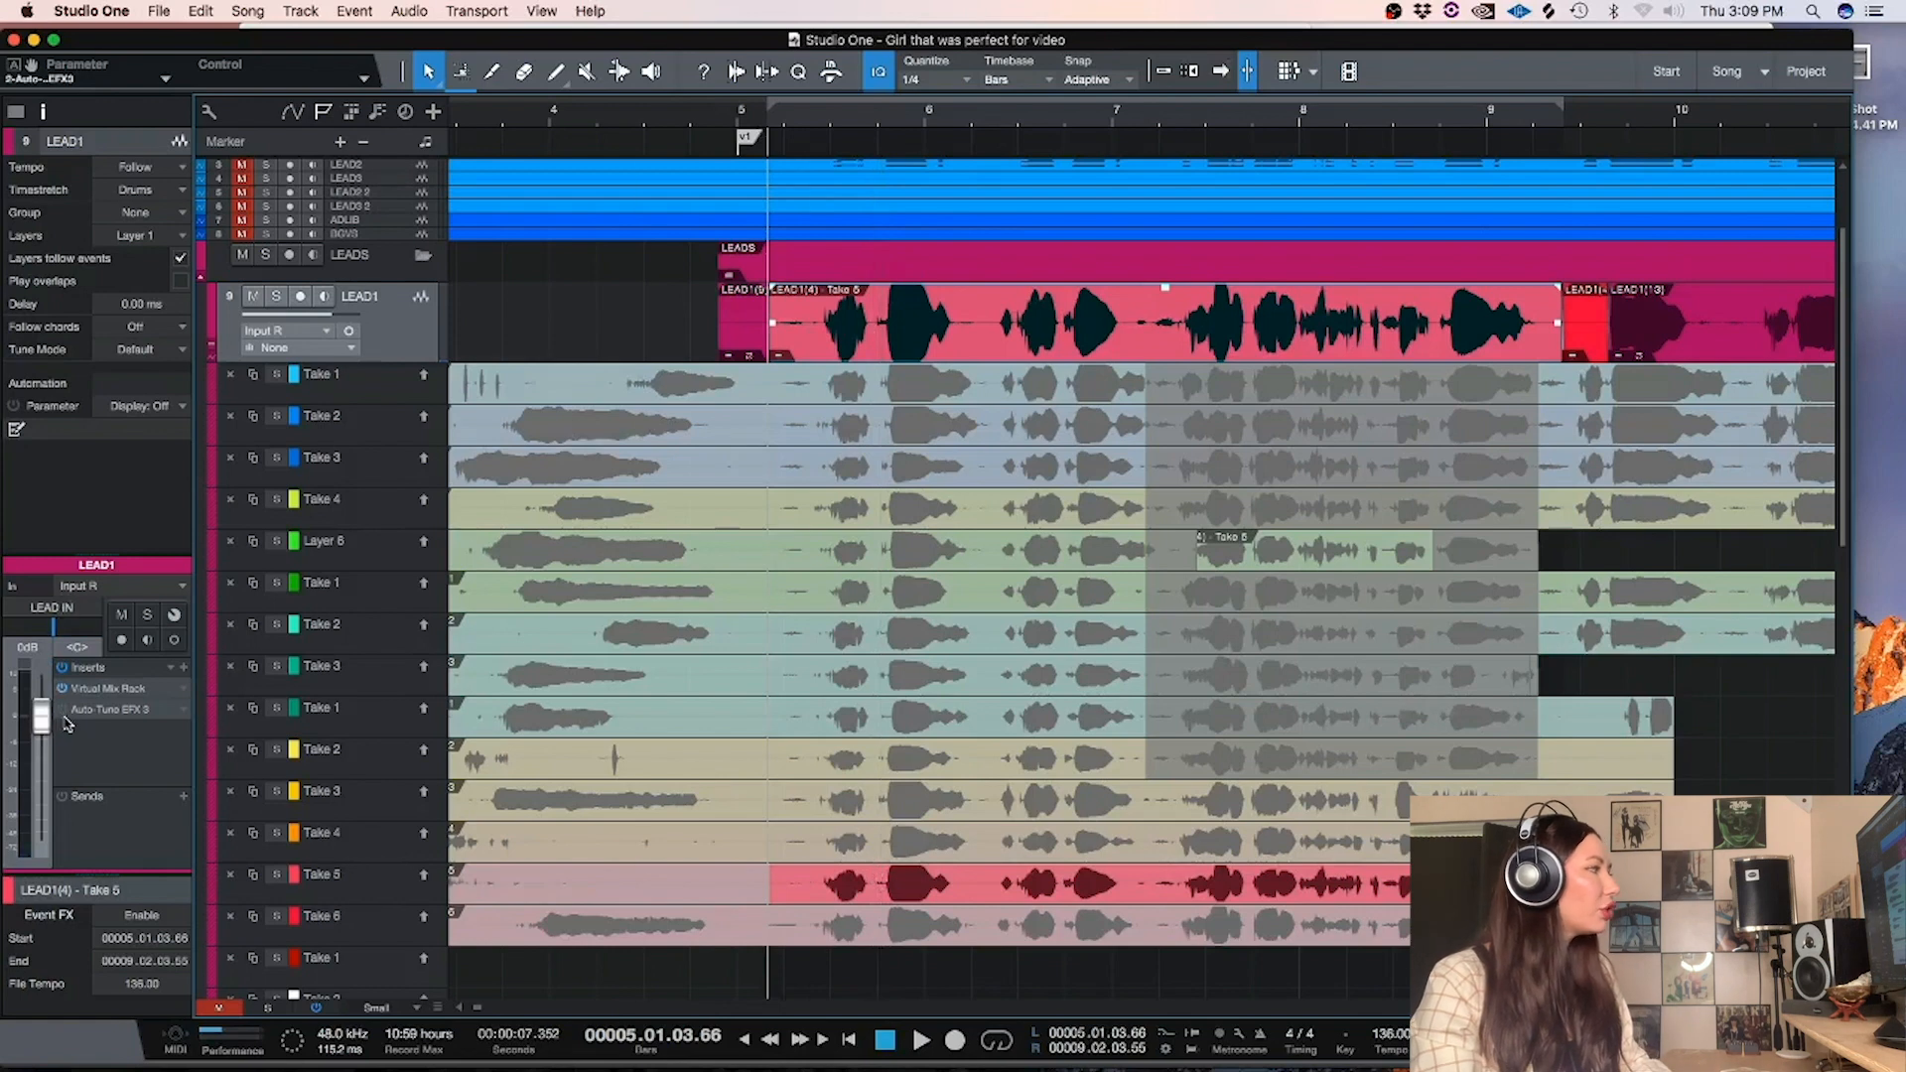
pyautogui.press('space')
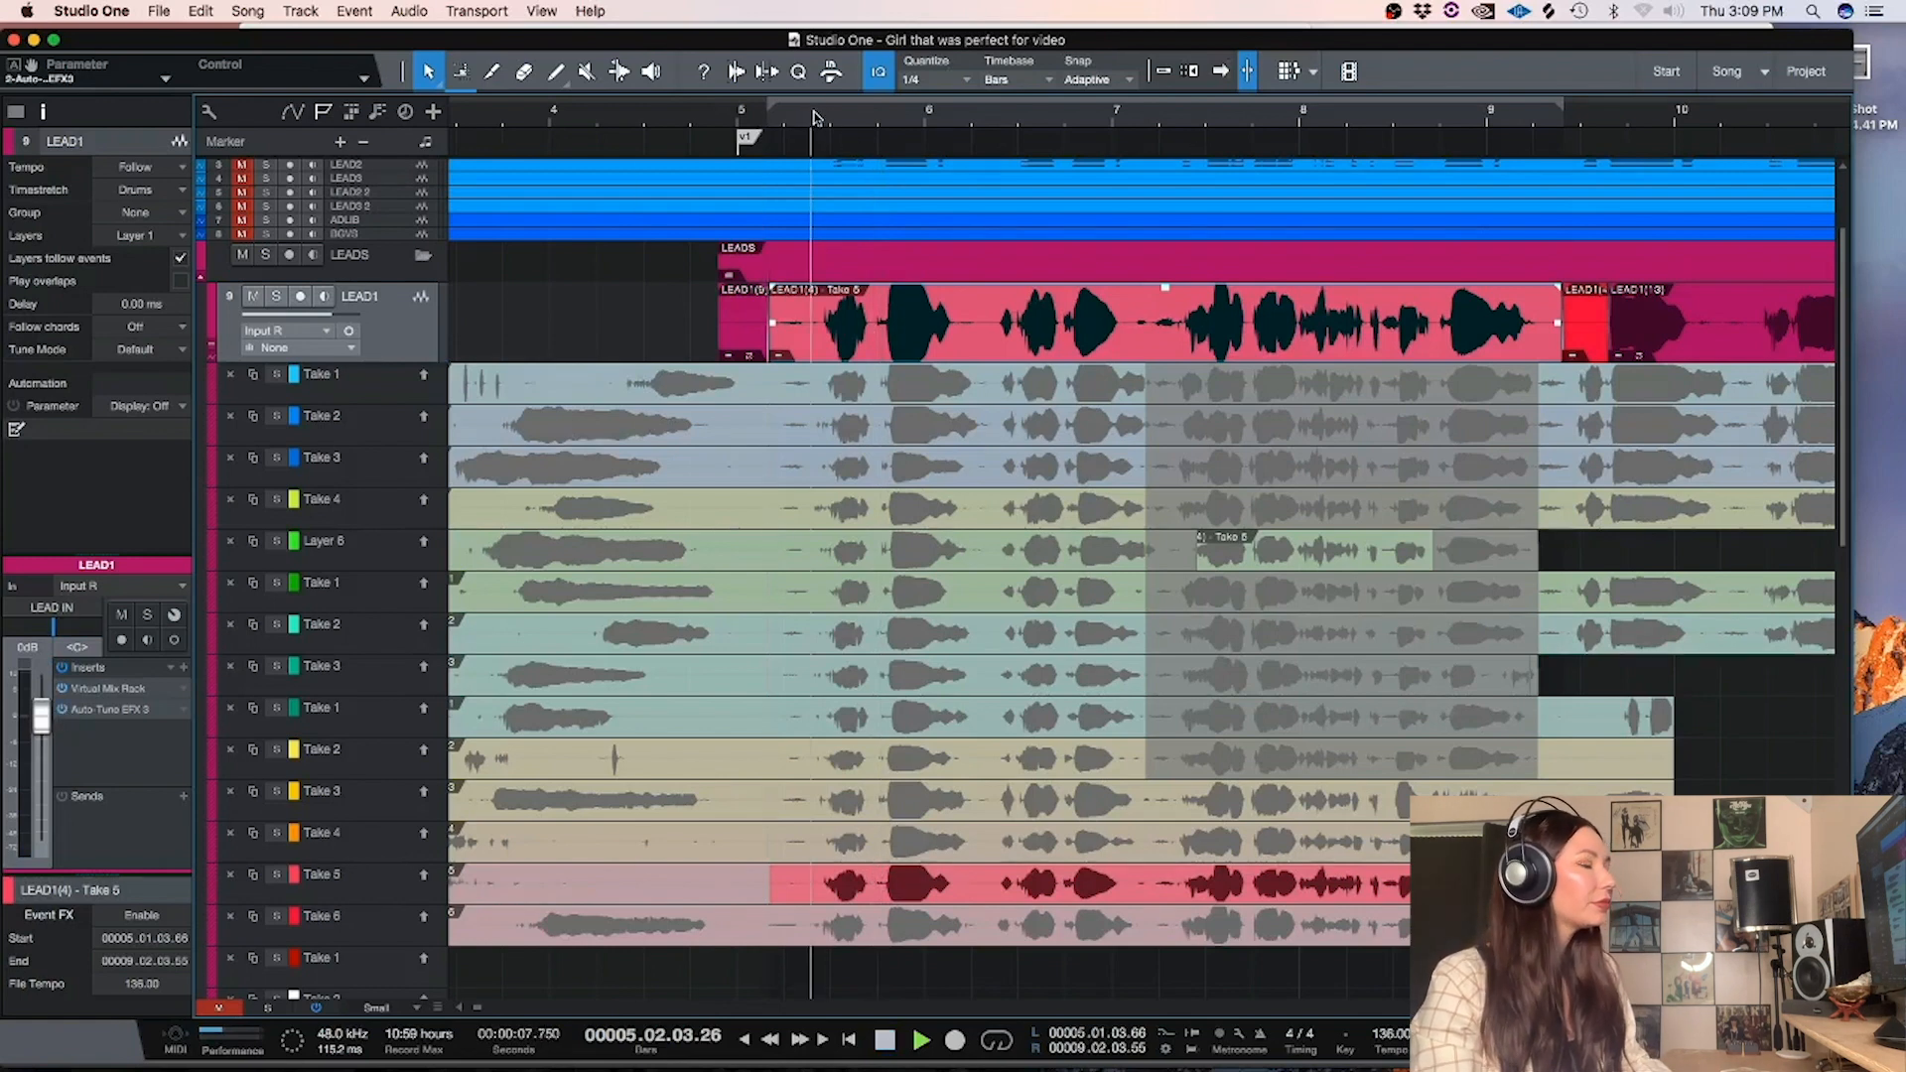
pyautogui.press('space')
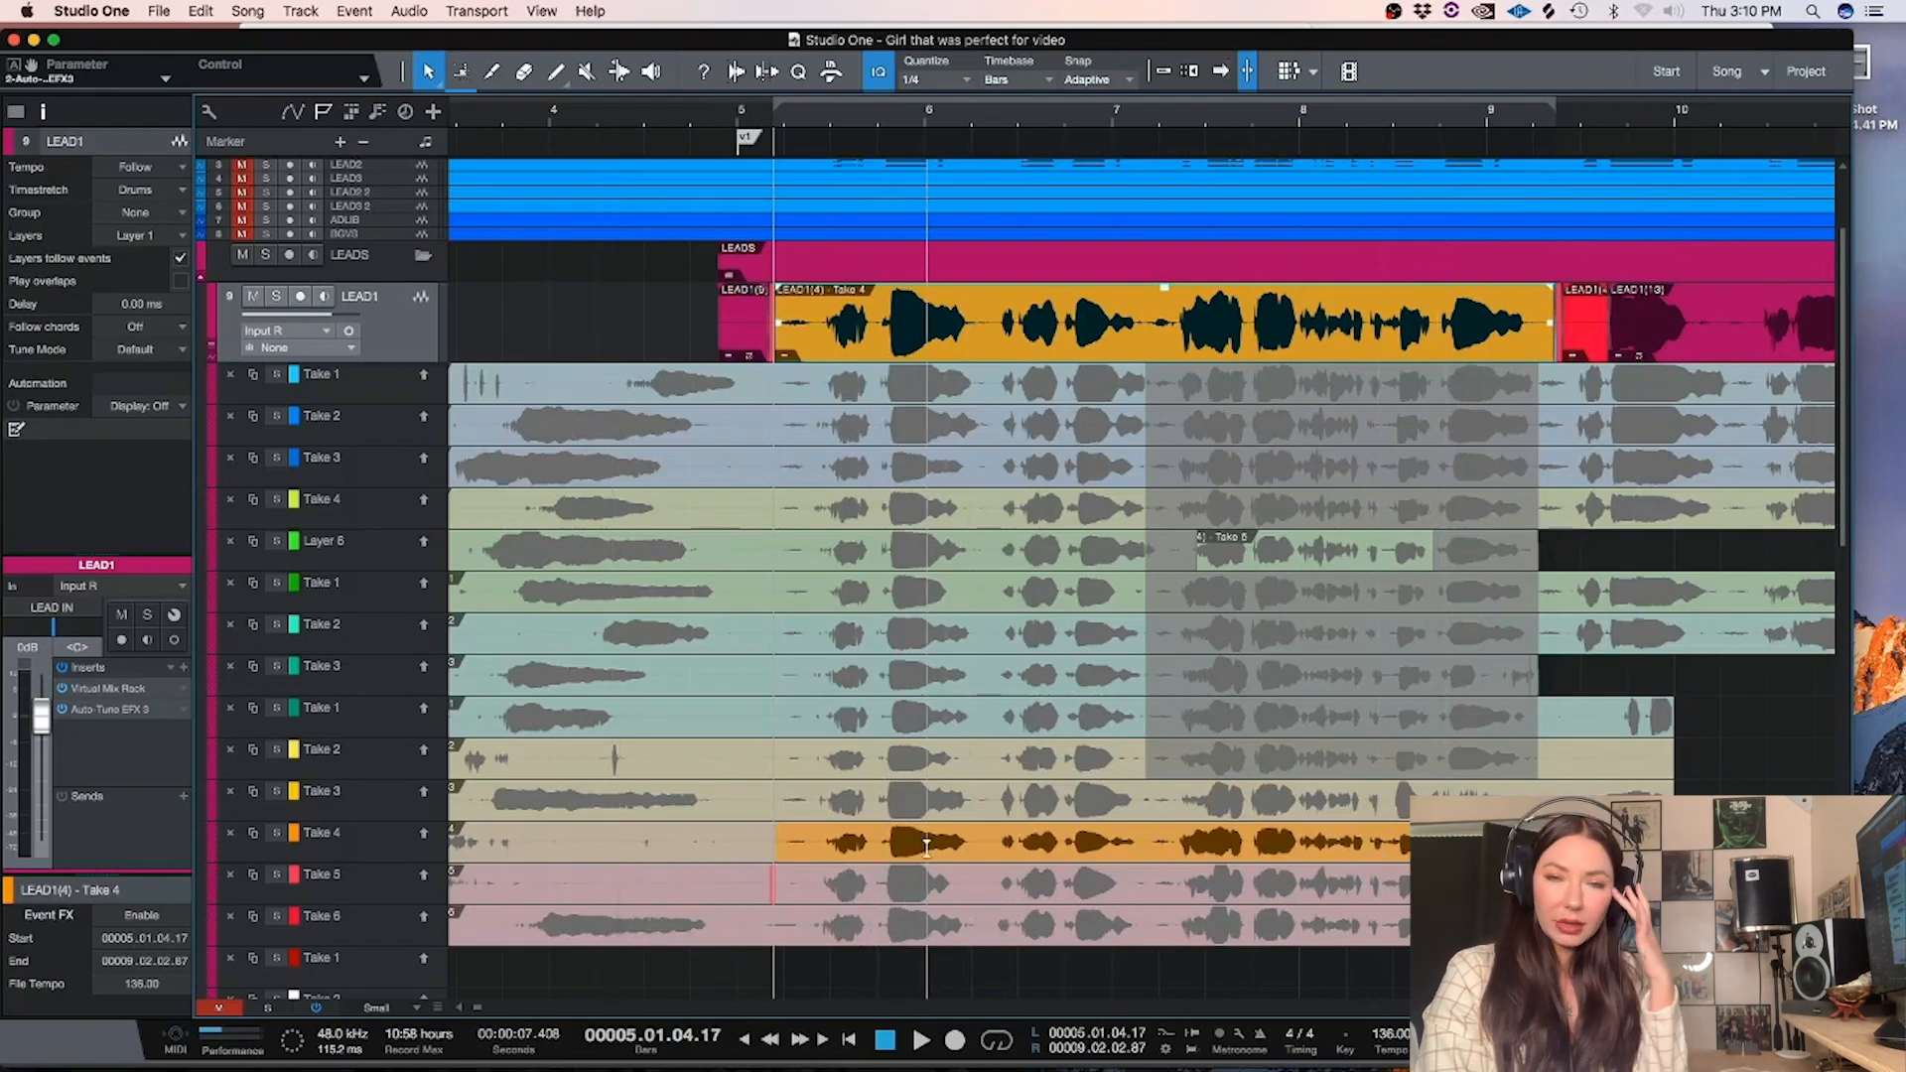
# Audition LEAD1(4) Takes 3, 2 and 1 and LEAD1(3) Take 2 for the verse's opening phrase from bar 5 to bar 6
pyautogui.moveTo(992, 801); pyautogui.dragTo(762, 801)
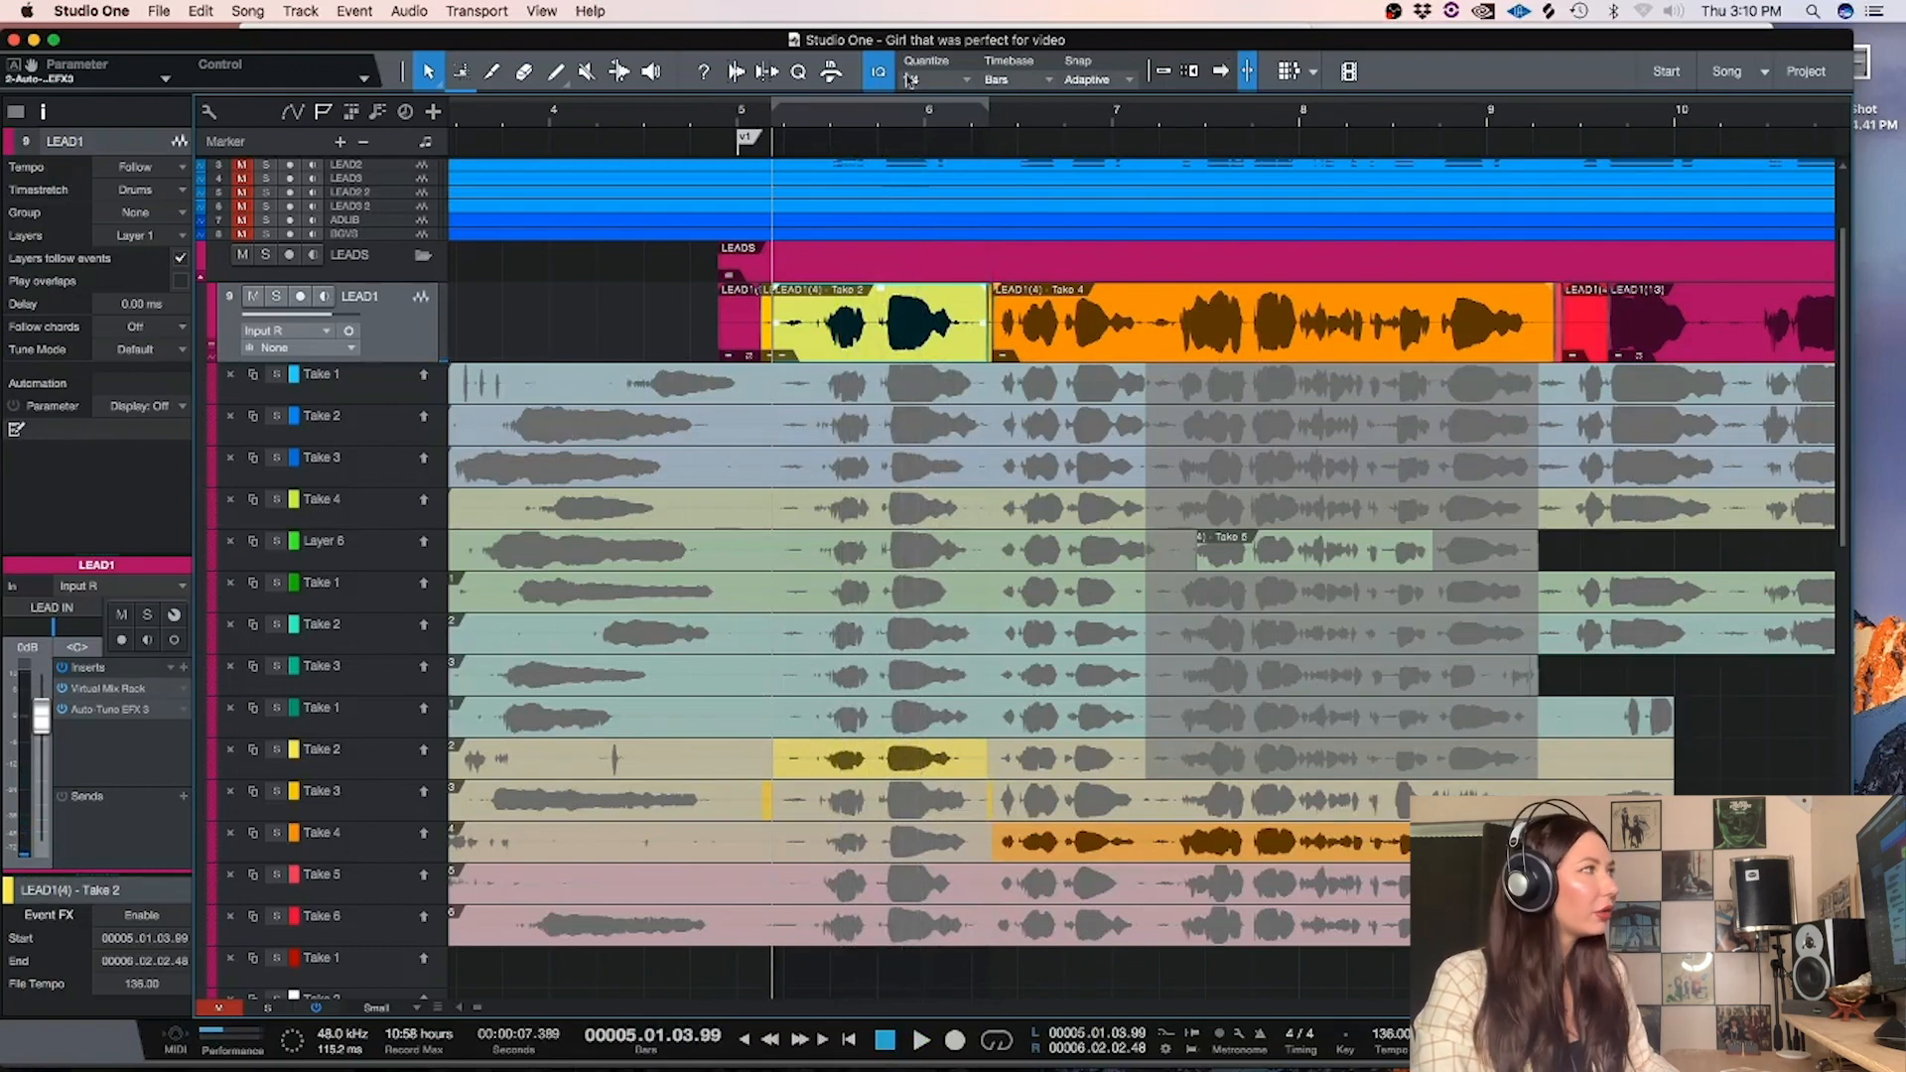
pyautogui.click(871, 125)
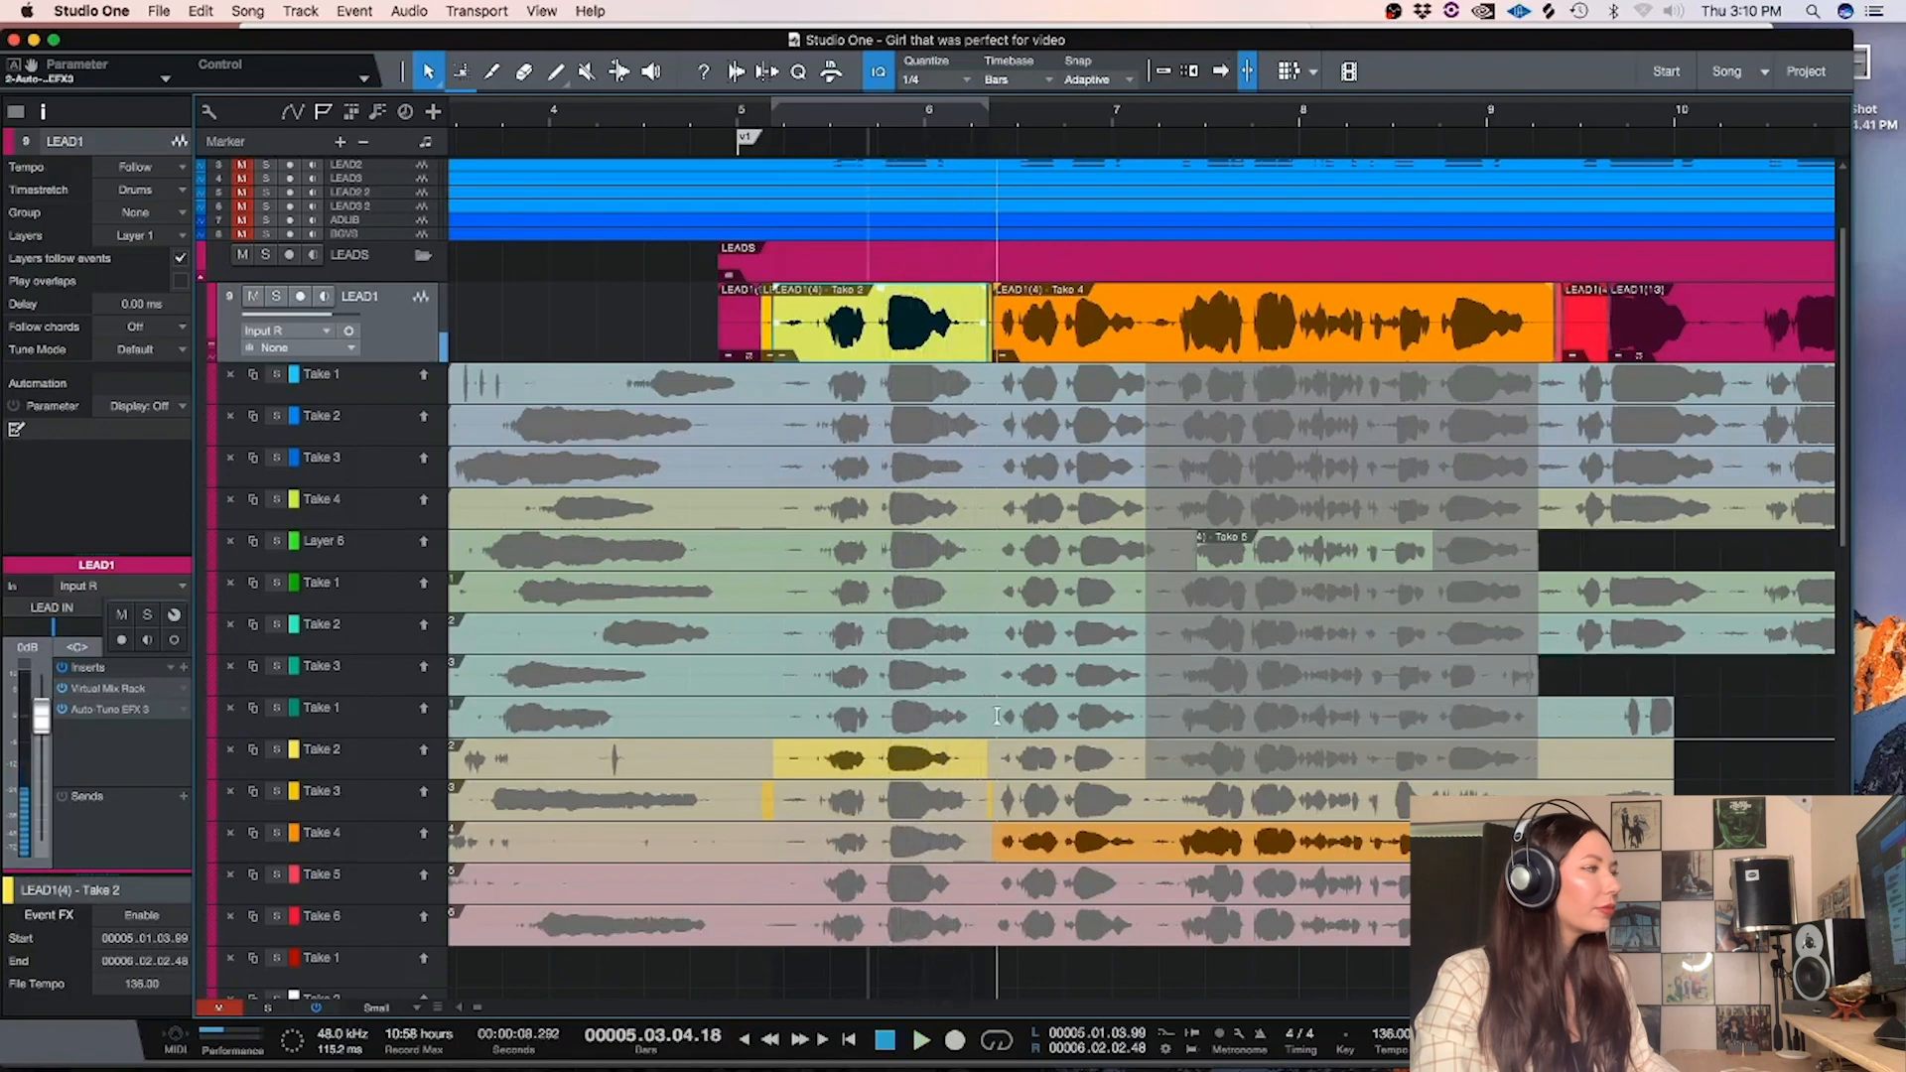
pyautogui.moveTo(846, 715); pyautogui.dragTo(768, 711)
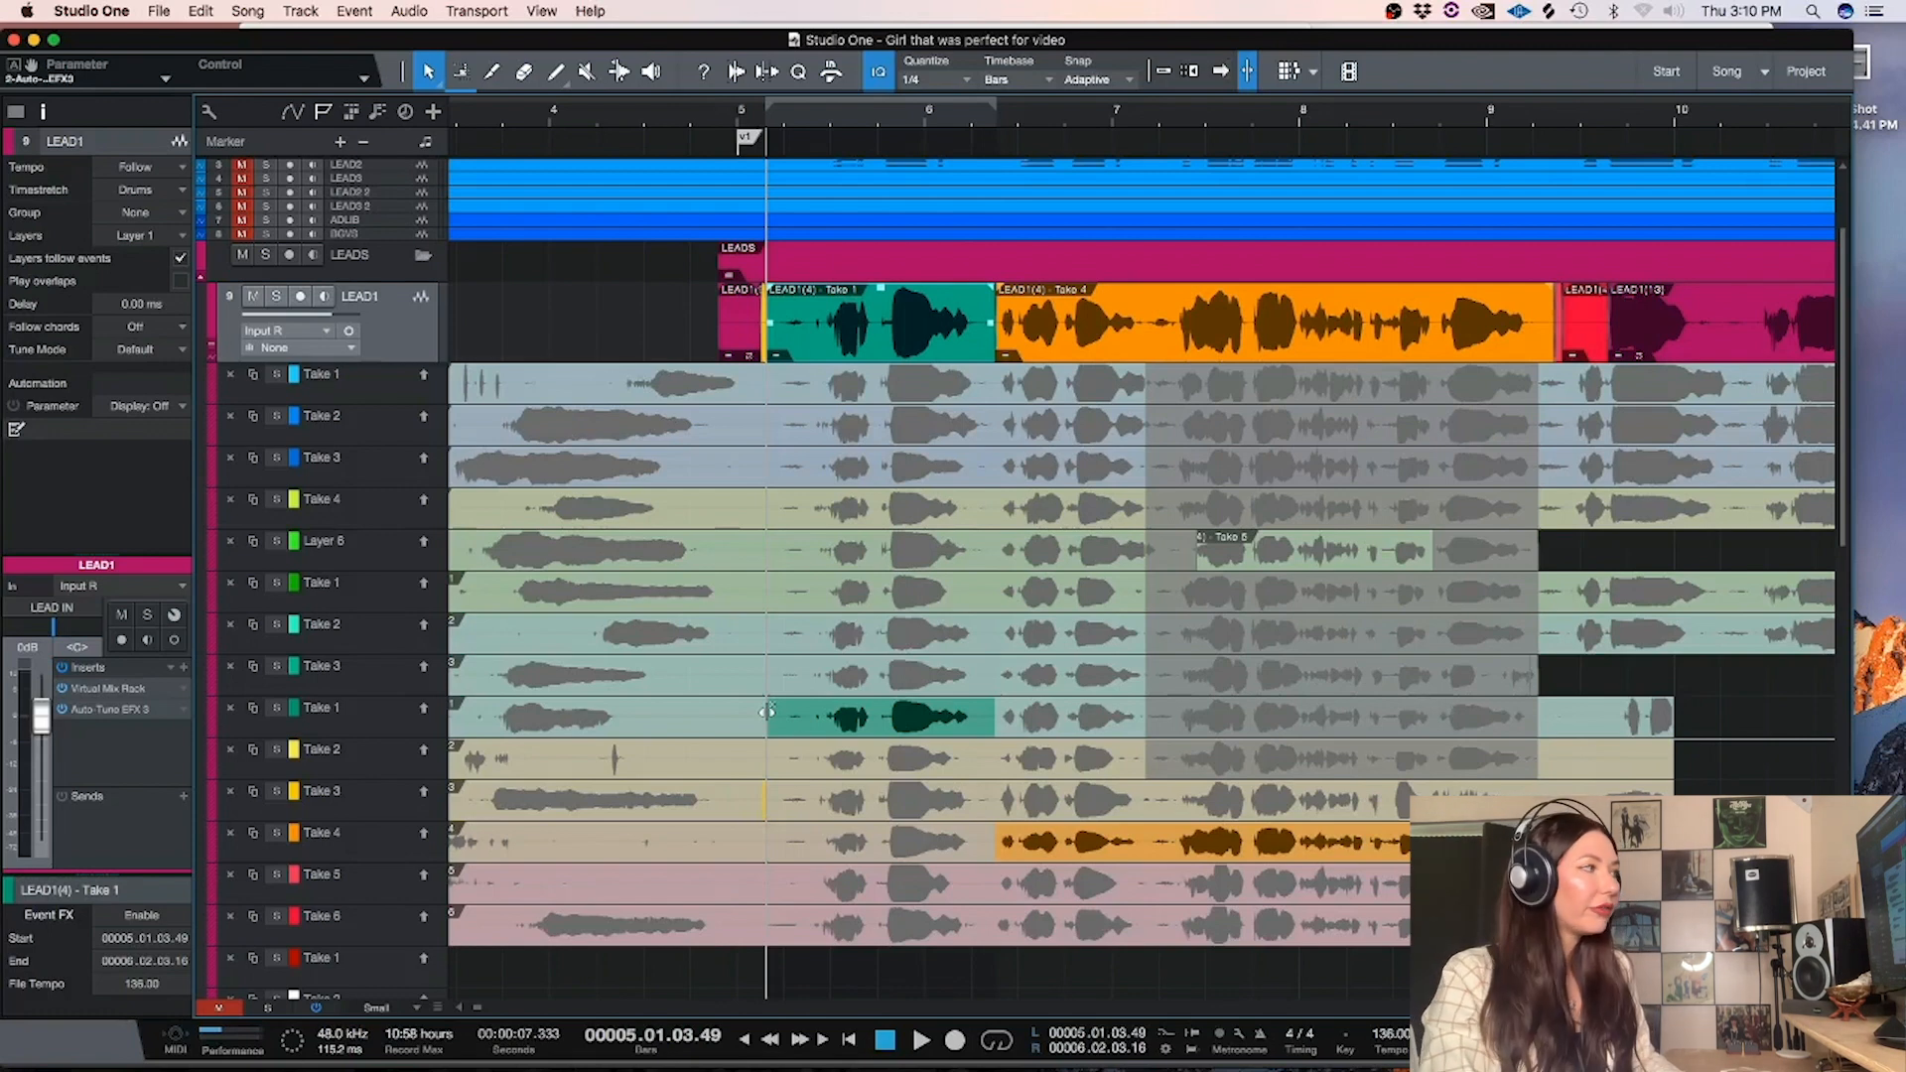
pyautogui.click(795, 633)
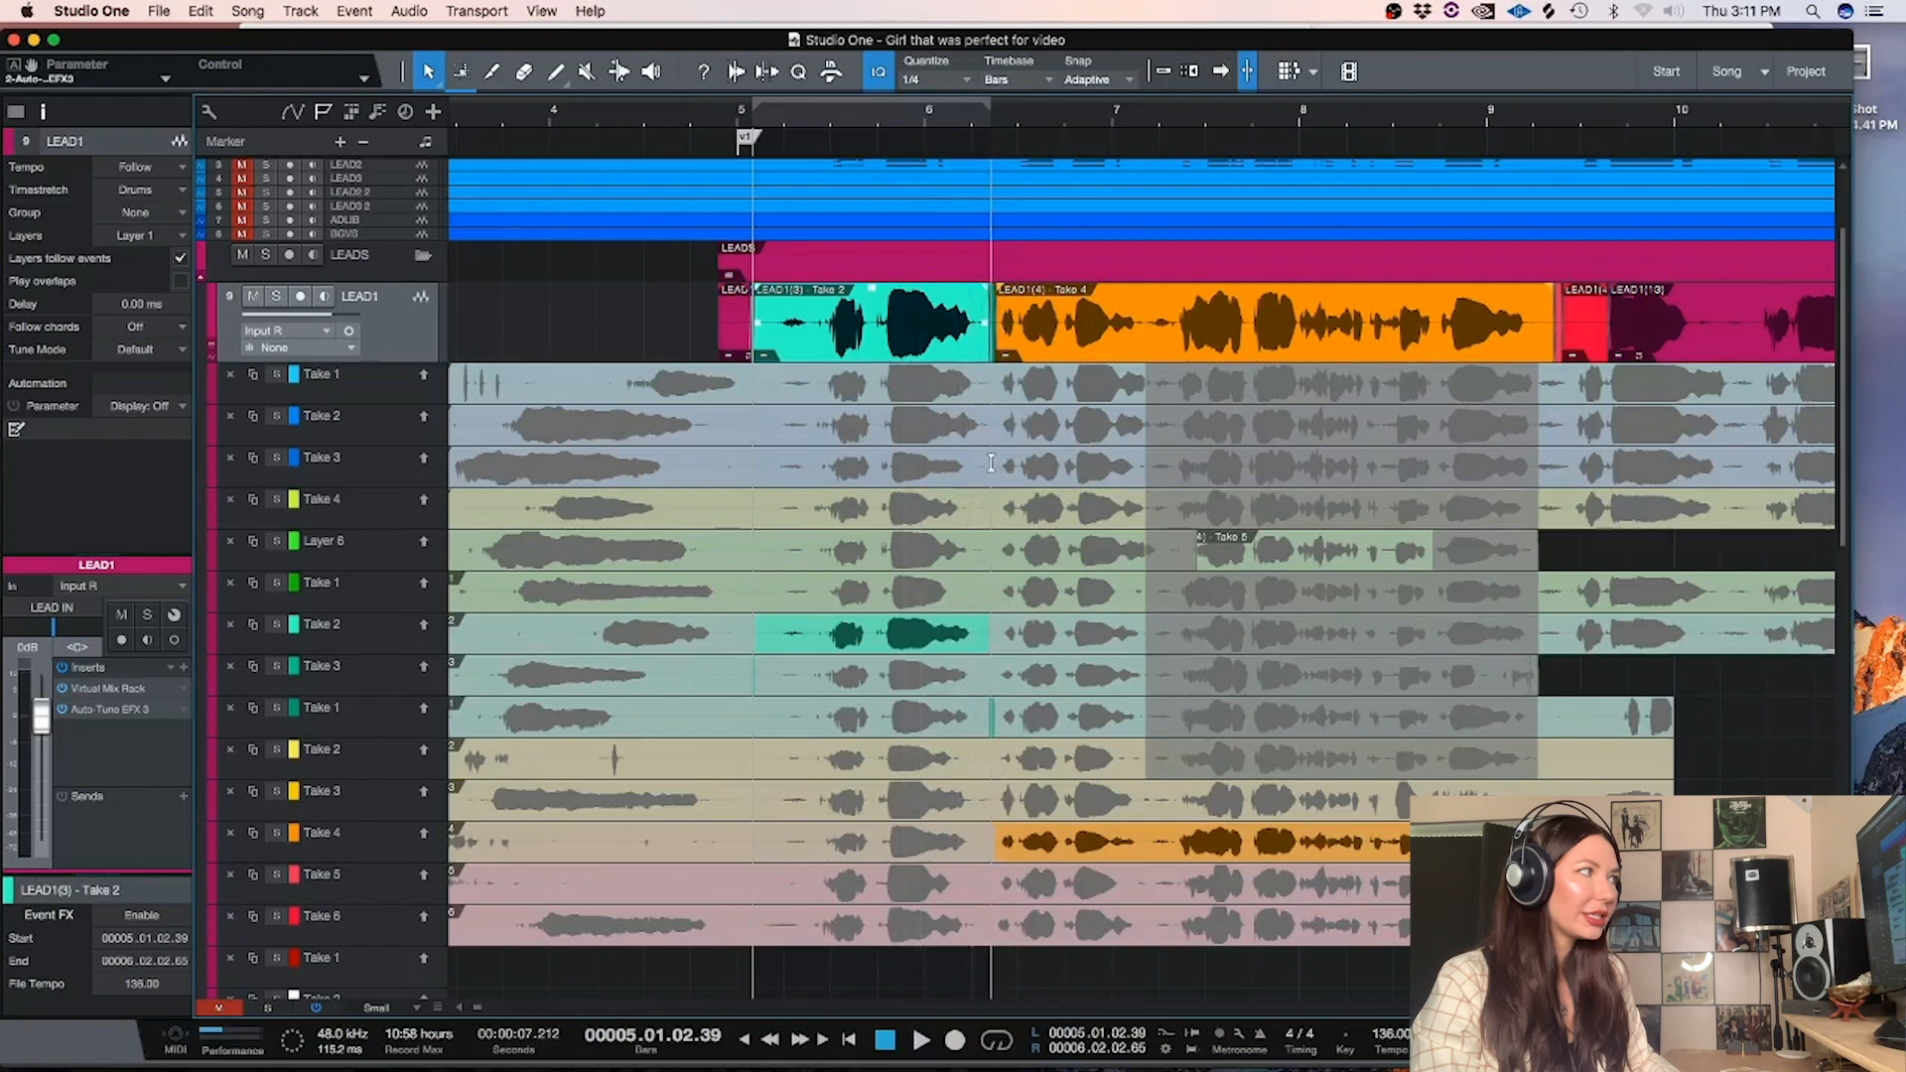
# Try LEAD1 Take 2 from bar 5 to just past bar 7 and play it back
pyautogui.moveTo(772, 426); pyautogui.dragTo(1177, 427)
pyautogui.press('space')
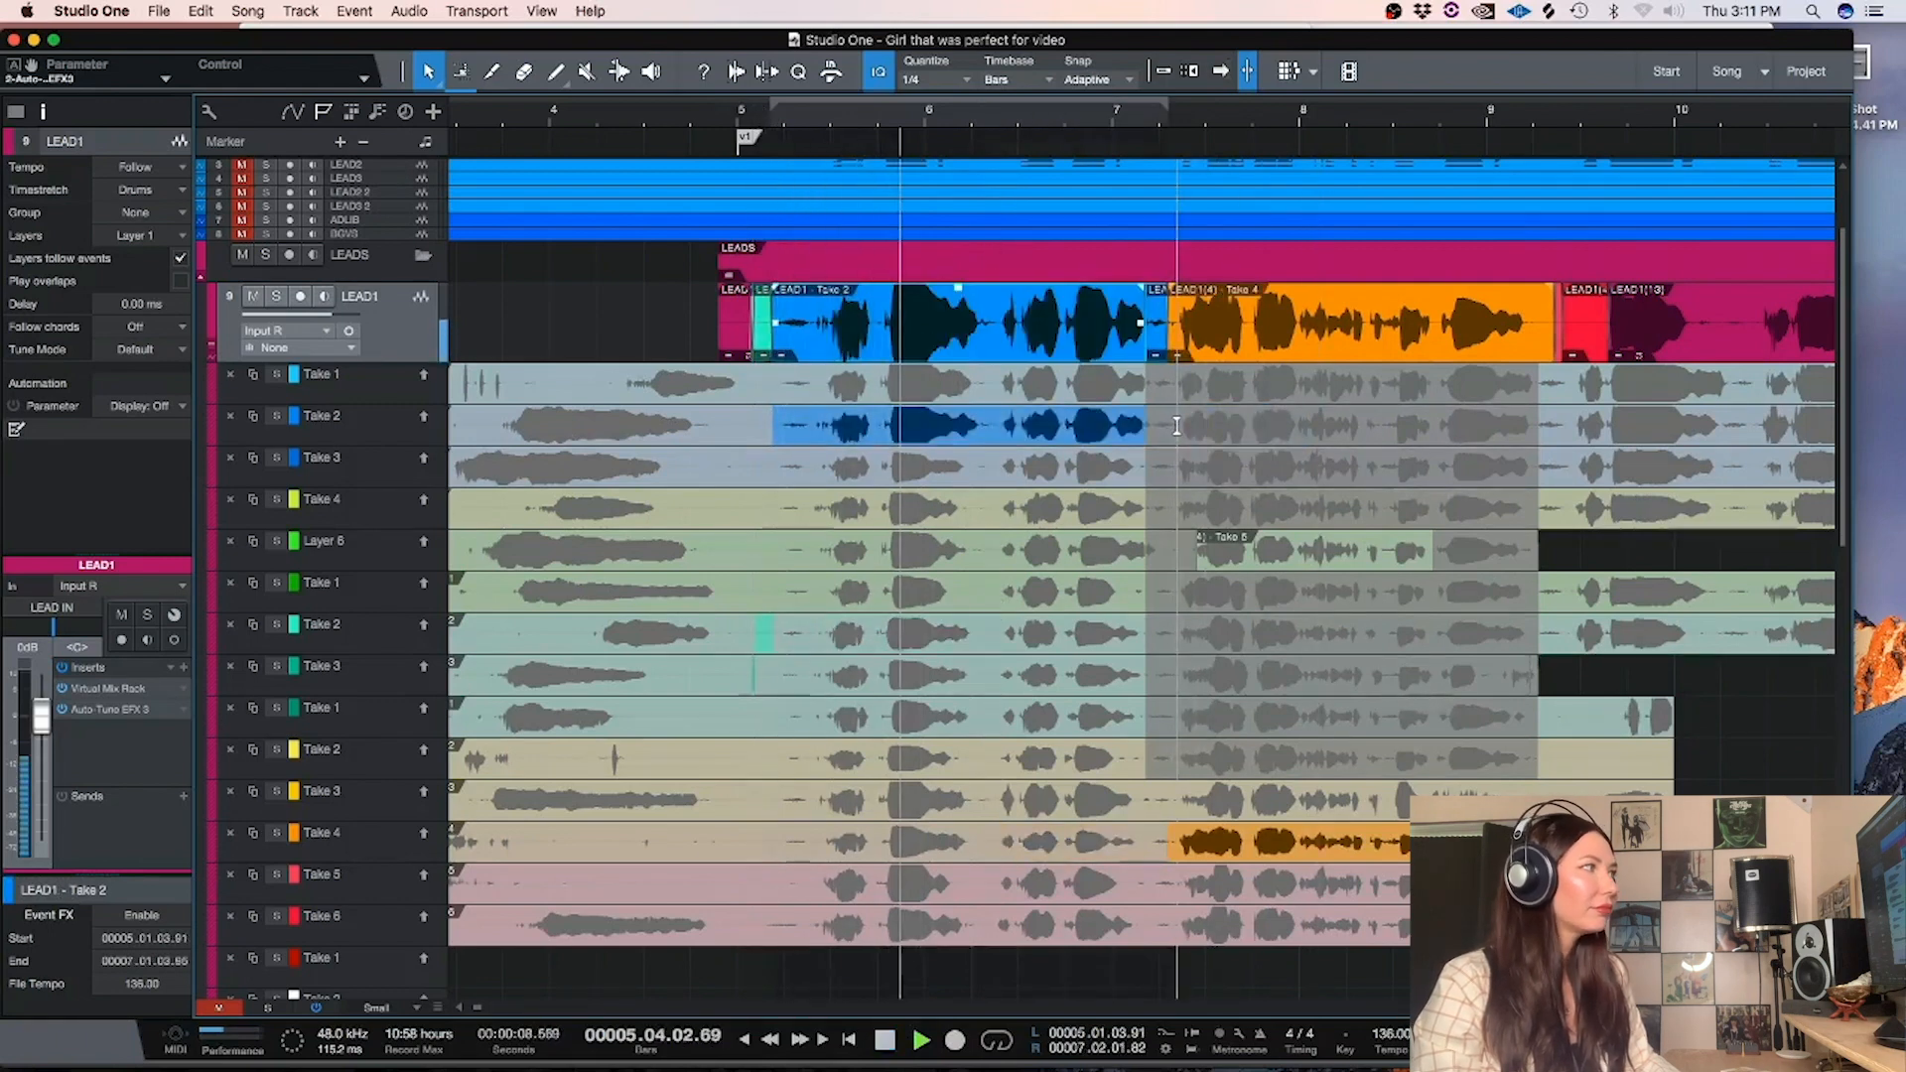
pyautogui.press('space')
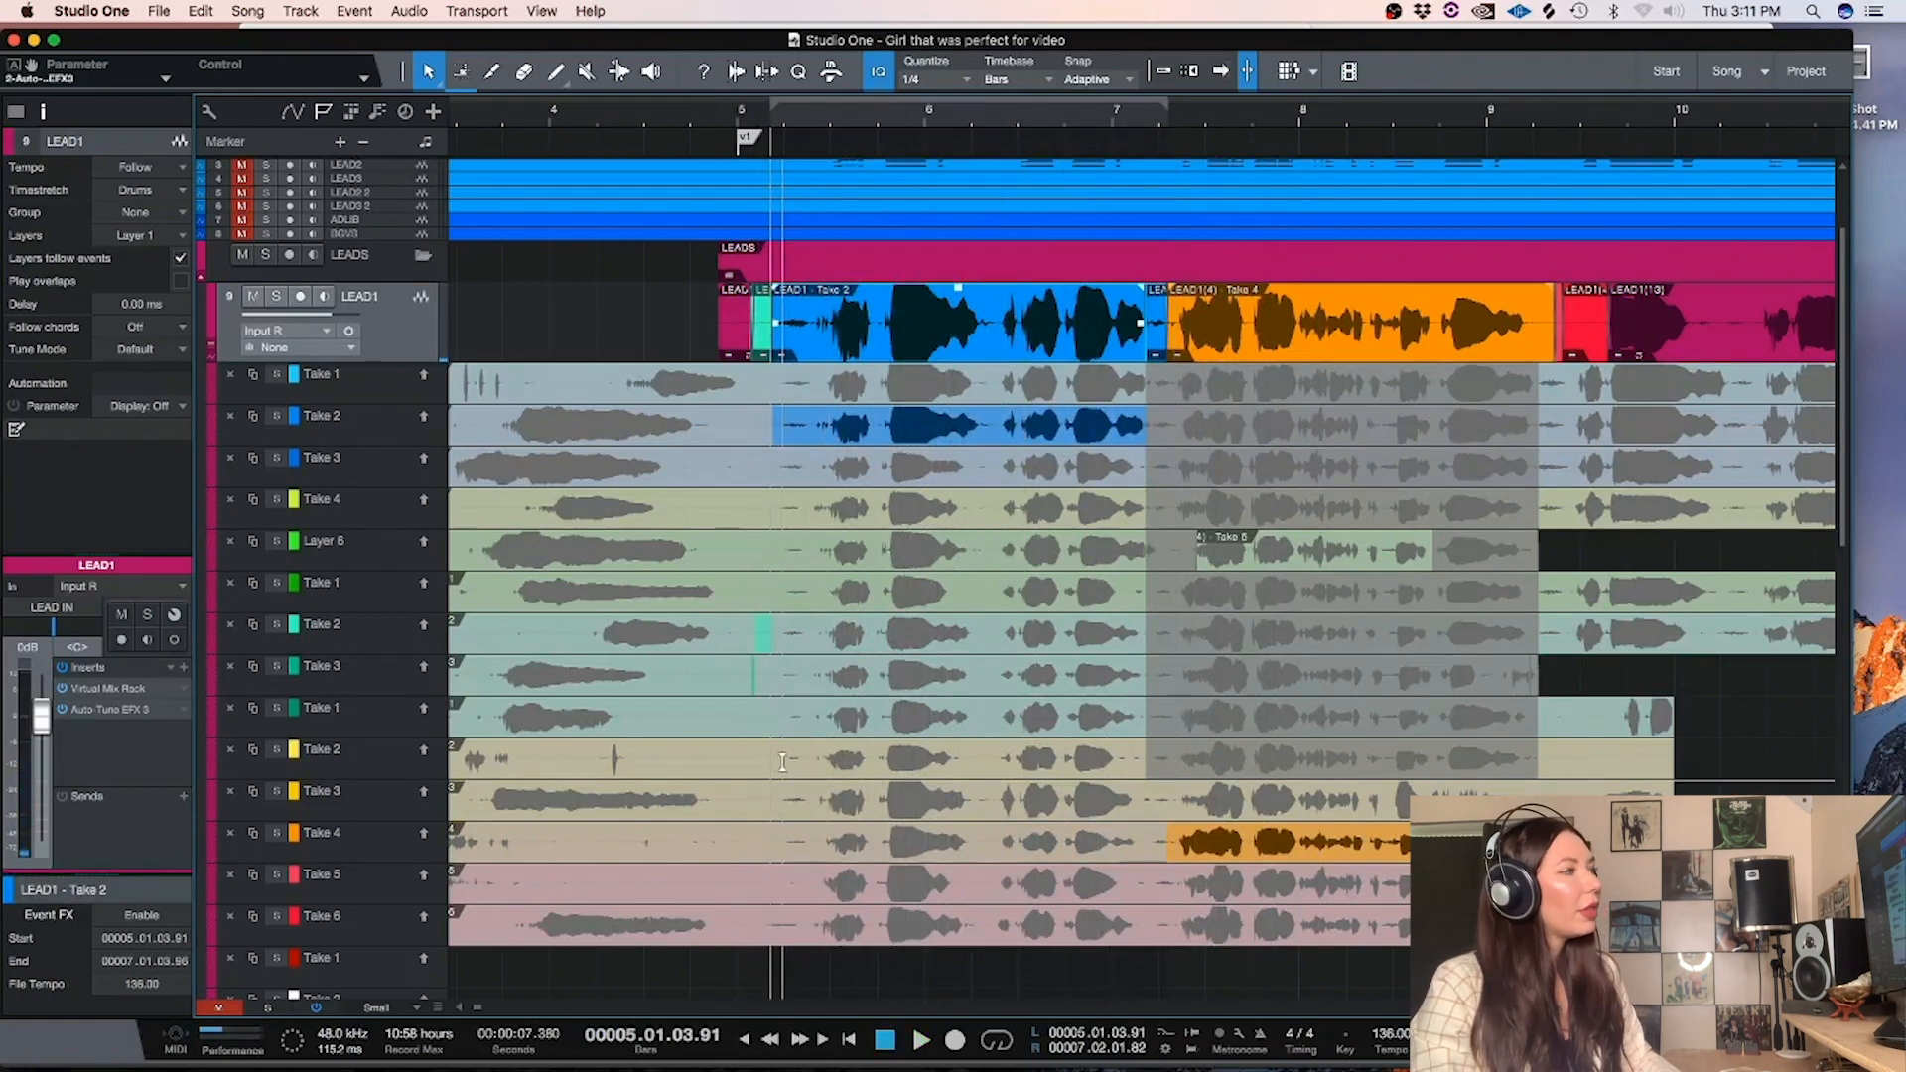
# Comp LEAD1(4) Take 2 into the opening phrase from bar 5 to just past bar 6 and play it back
pyautogui.moveTo(753, 759); pyautogui.dragTo(993, 763)
pyautogui.press('space')
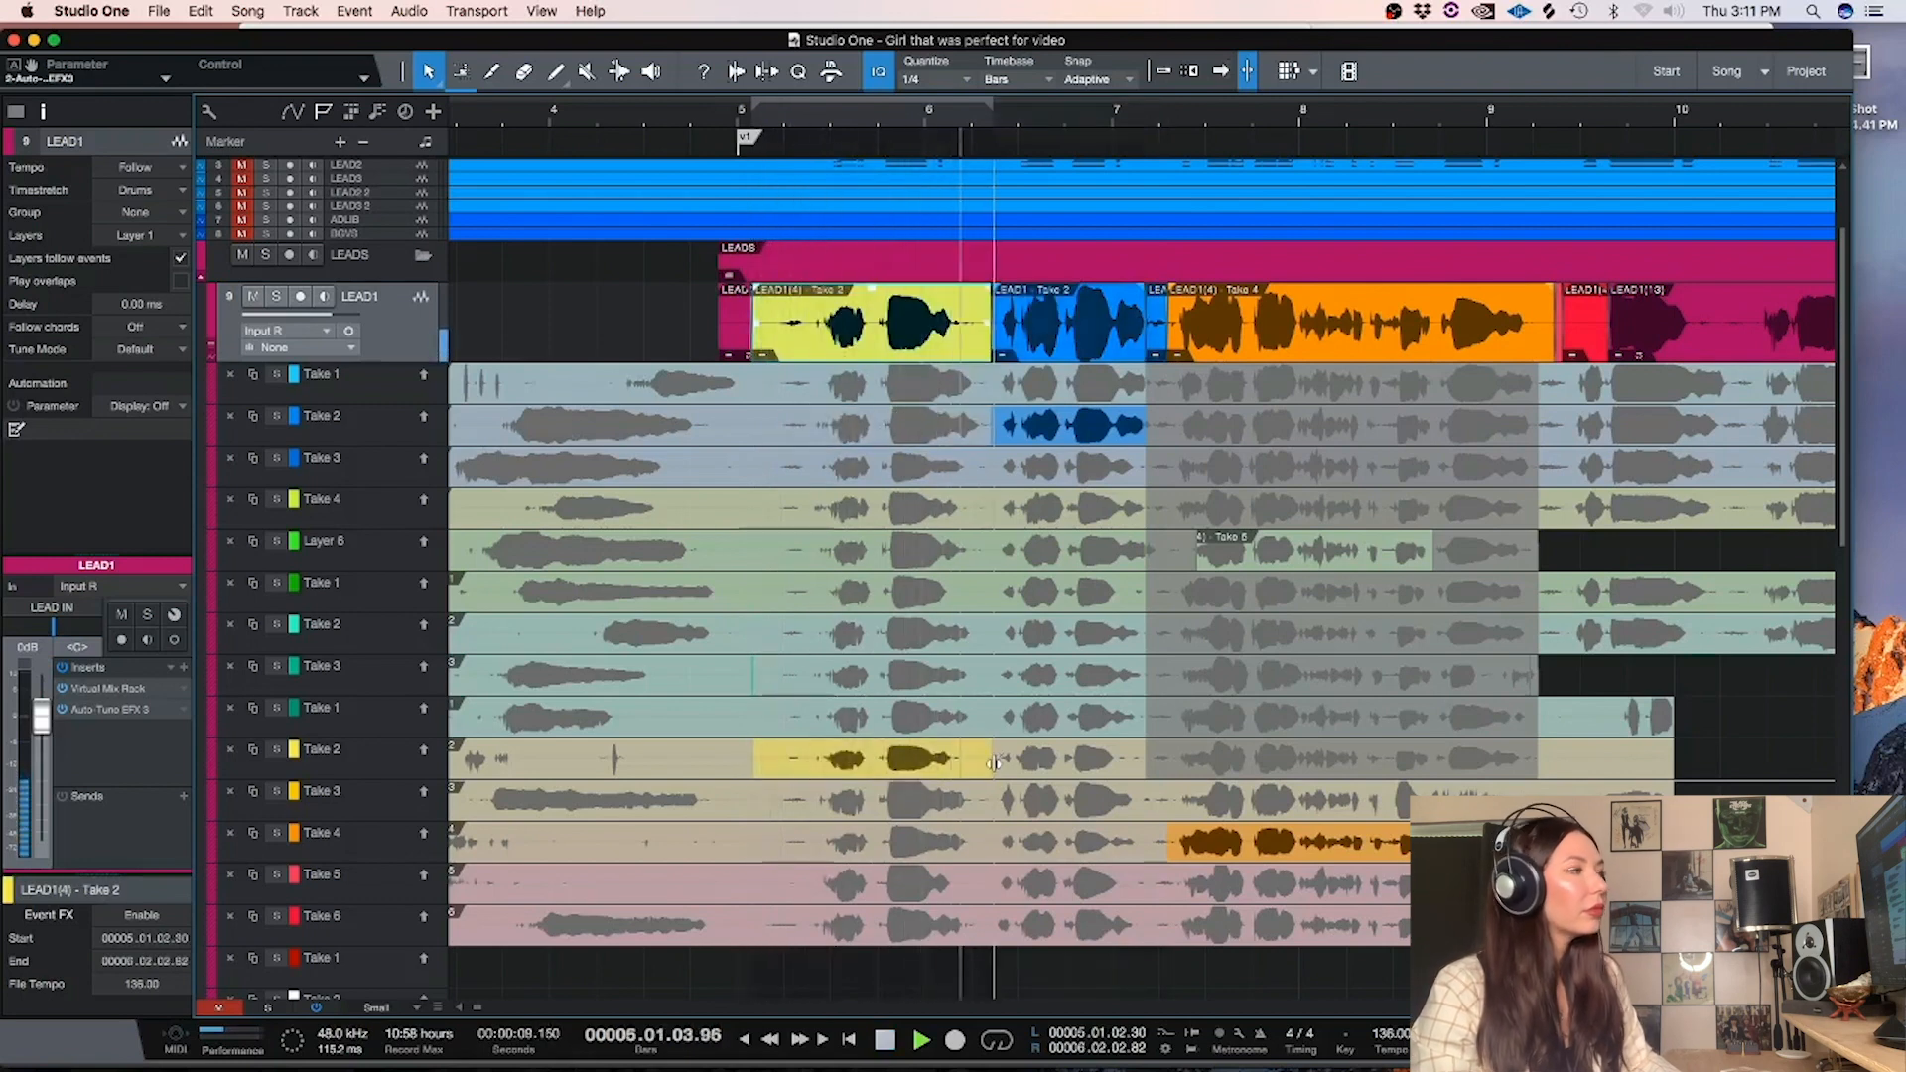
pyautogui.press('space')
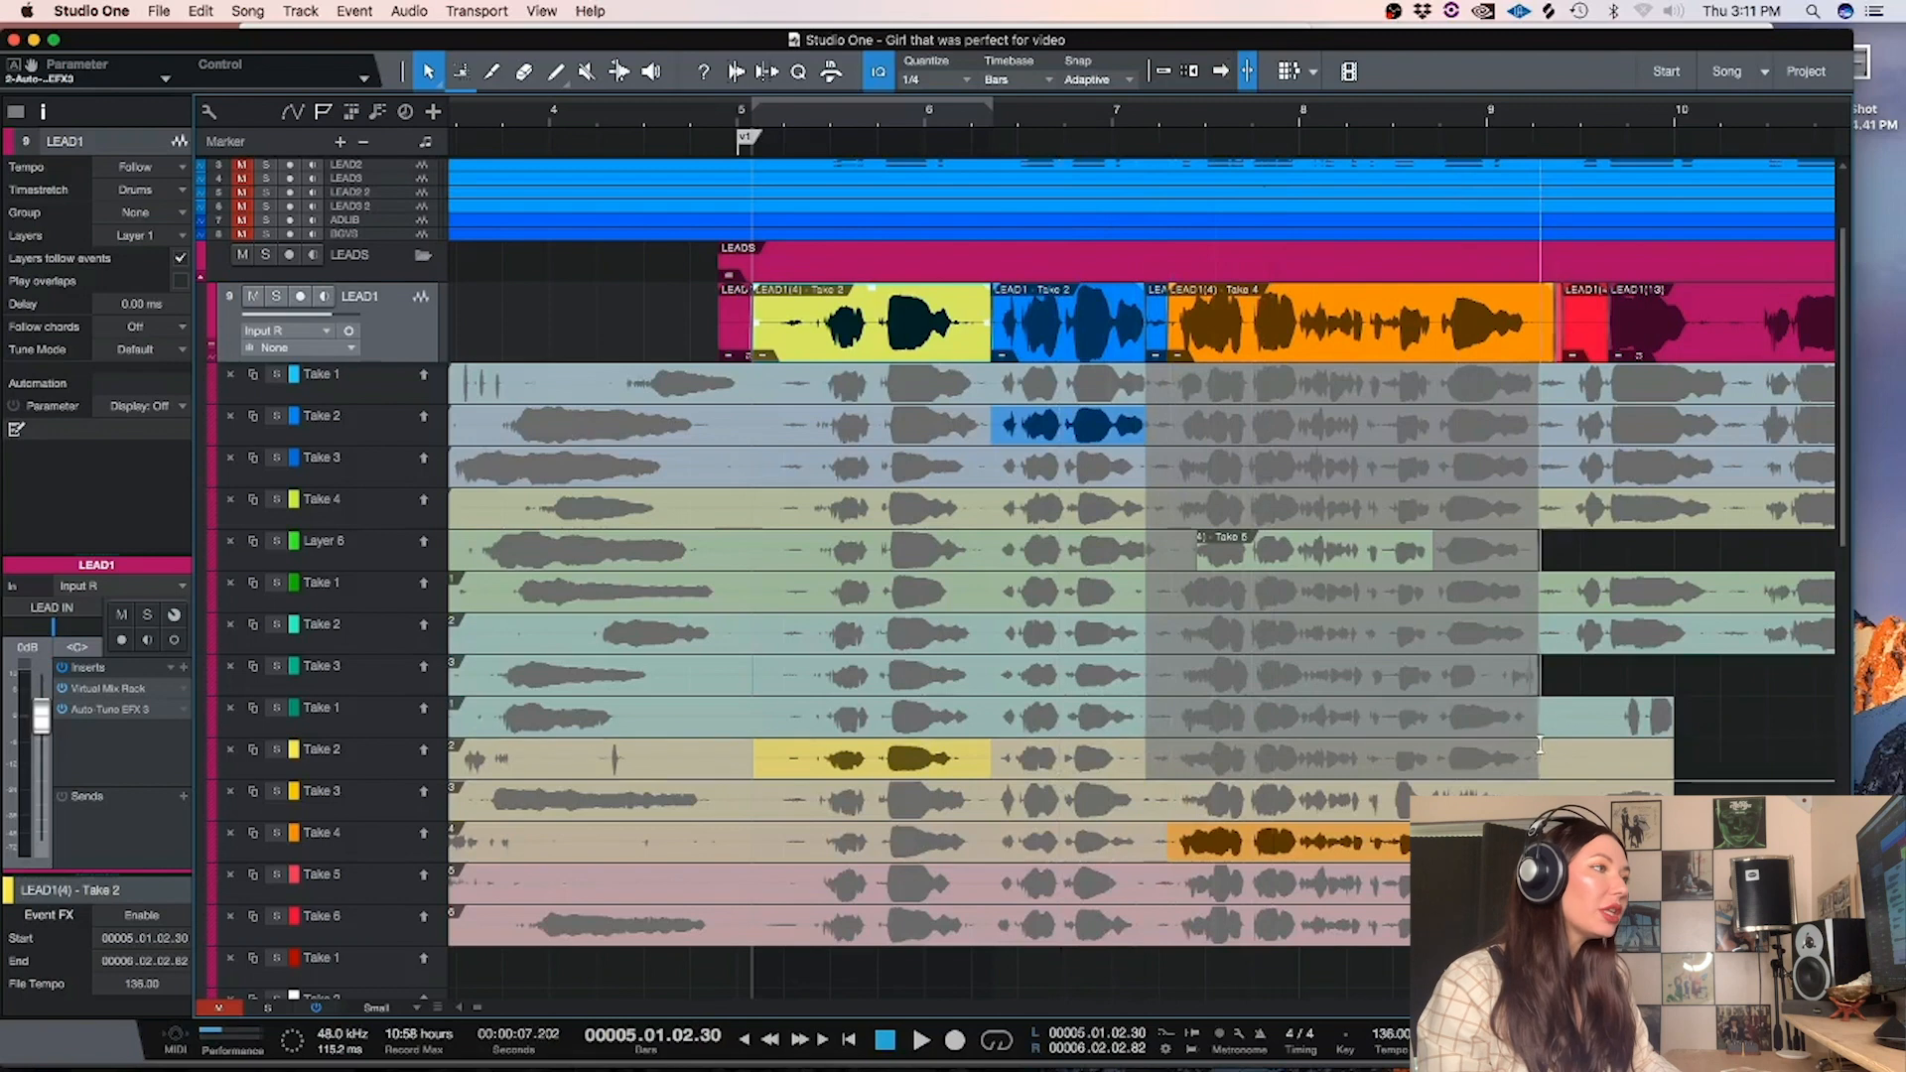
# Extend the comp with LEAD1(4) Take 2 from just past bar 6 to bar 9 and play it back
pyautogui.moveTo(1550, 758); pyautogui.dragTo(976, 758)
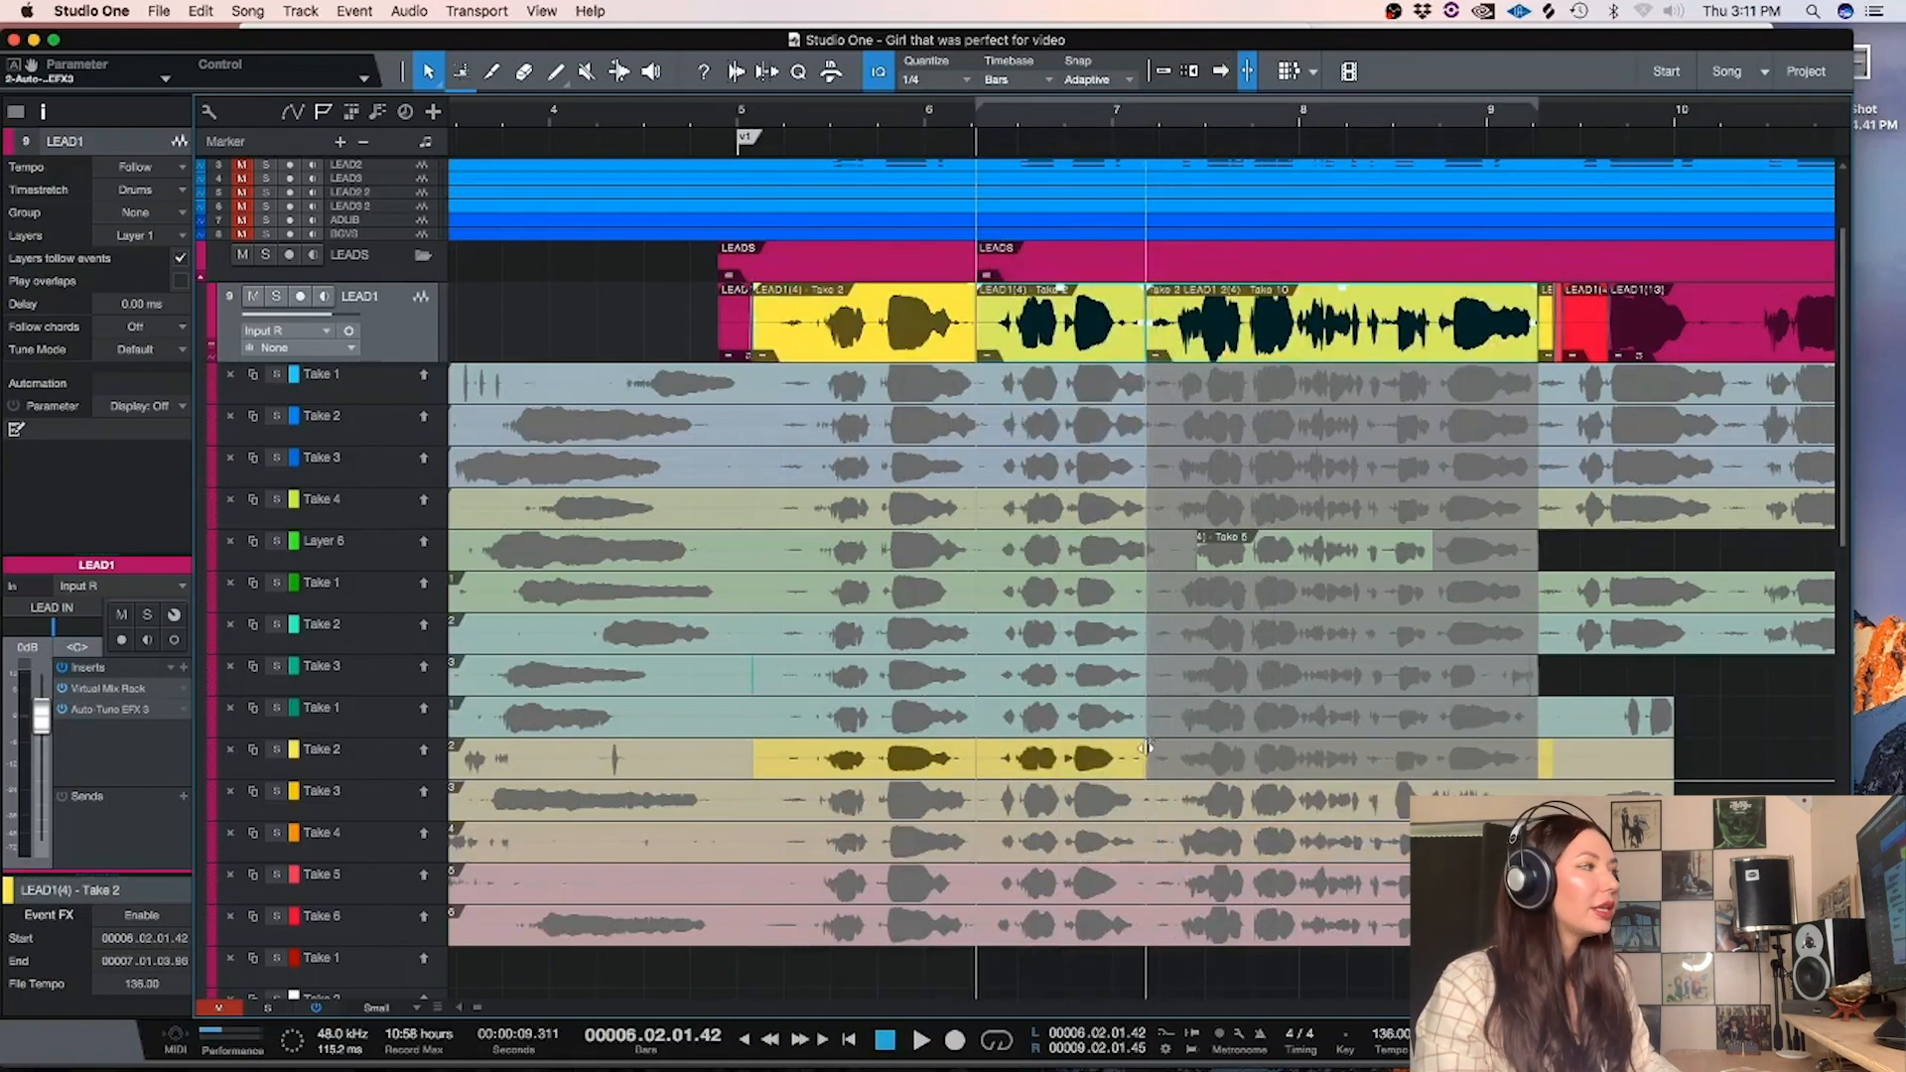
pyautogui.click(951, 119)
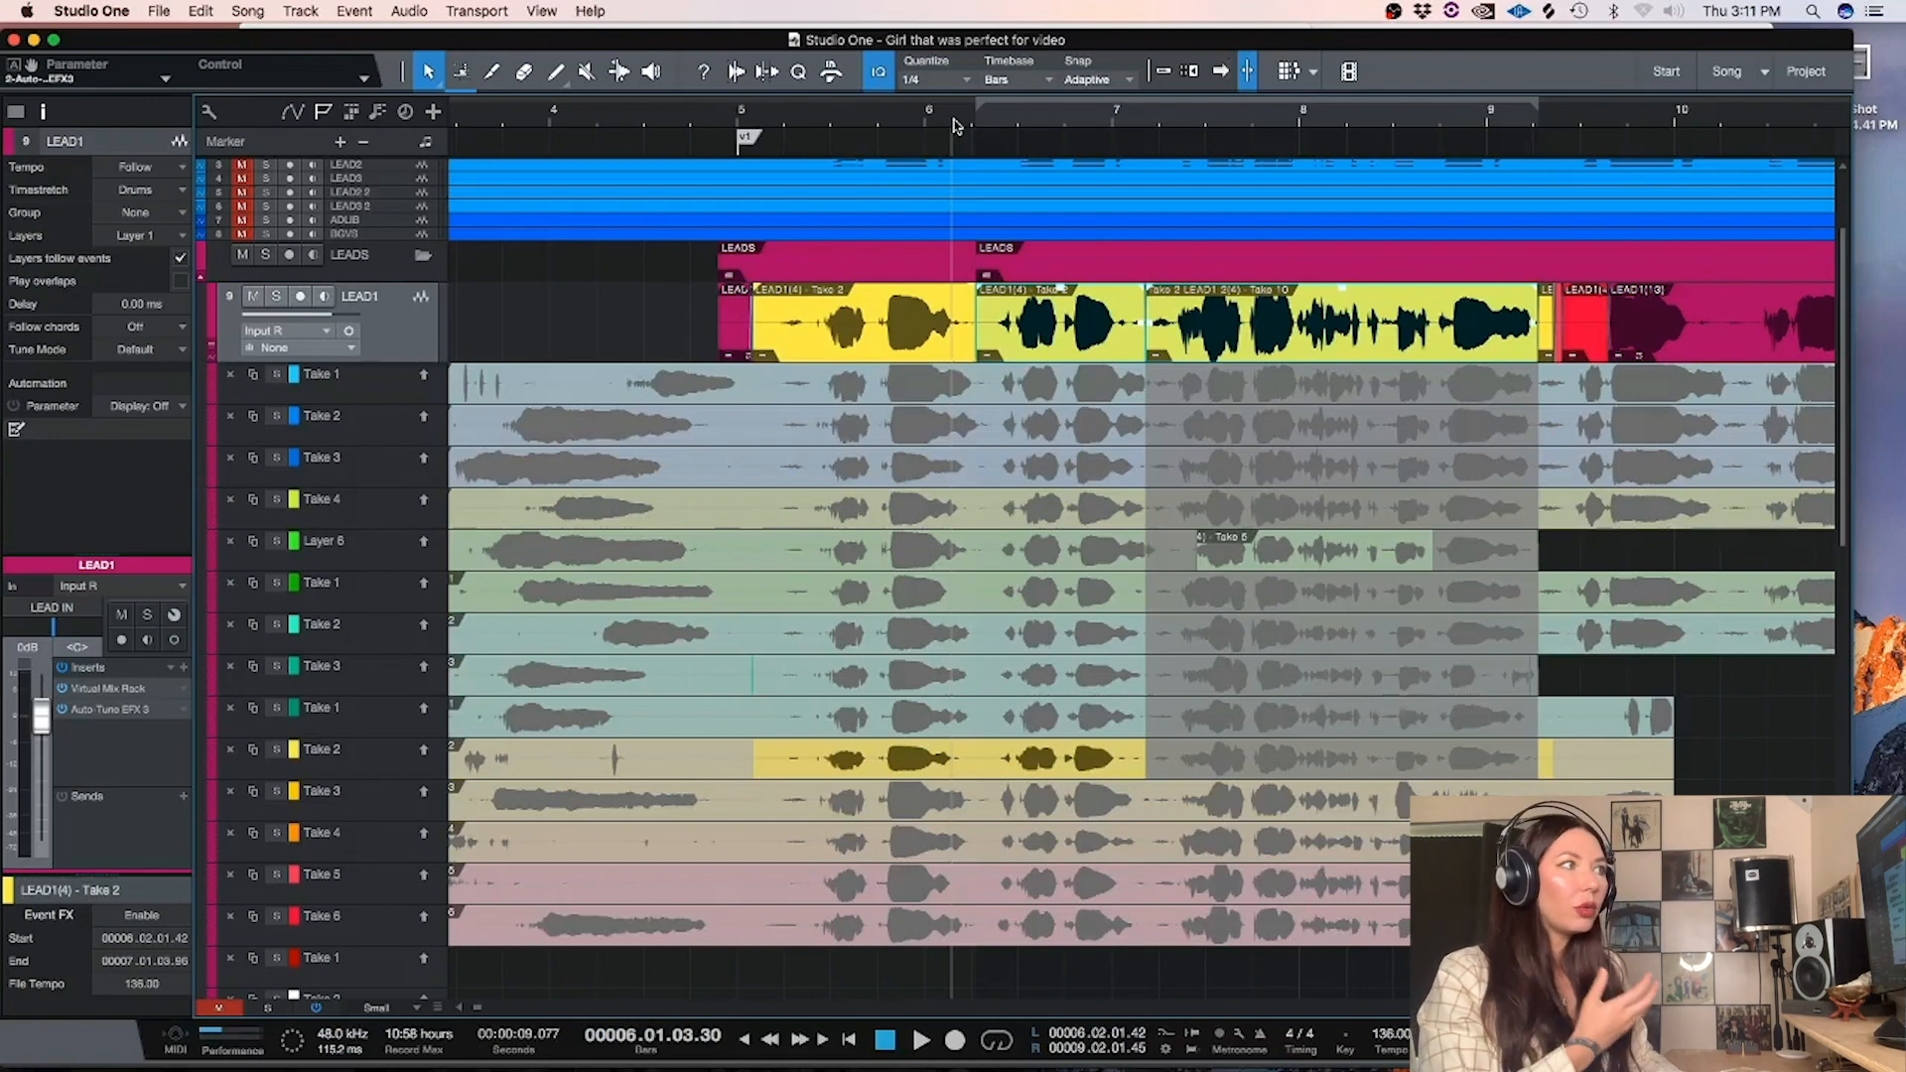
pyautogui.press('space')
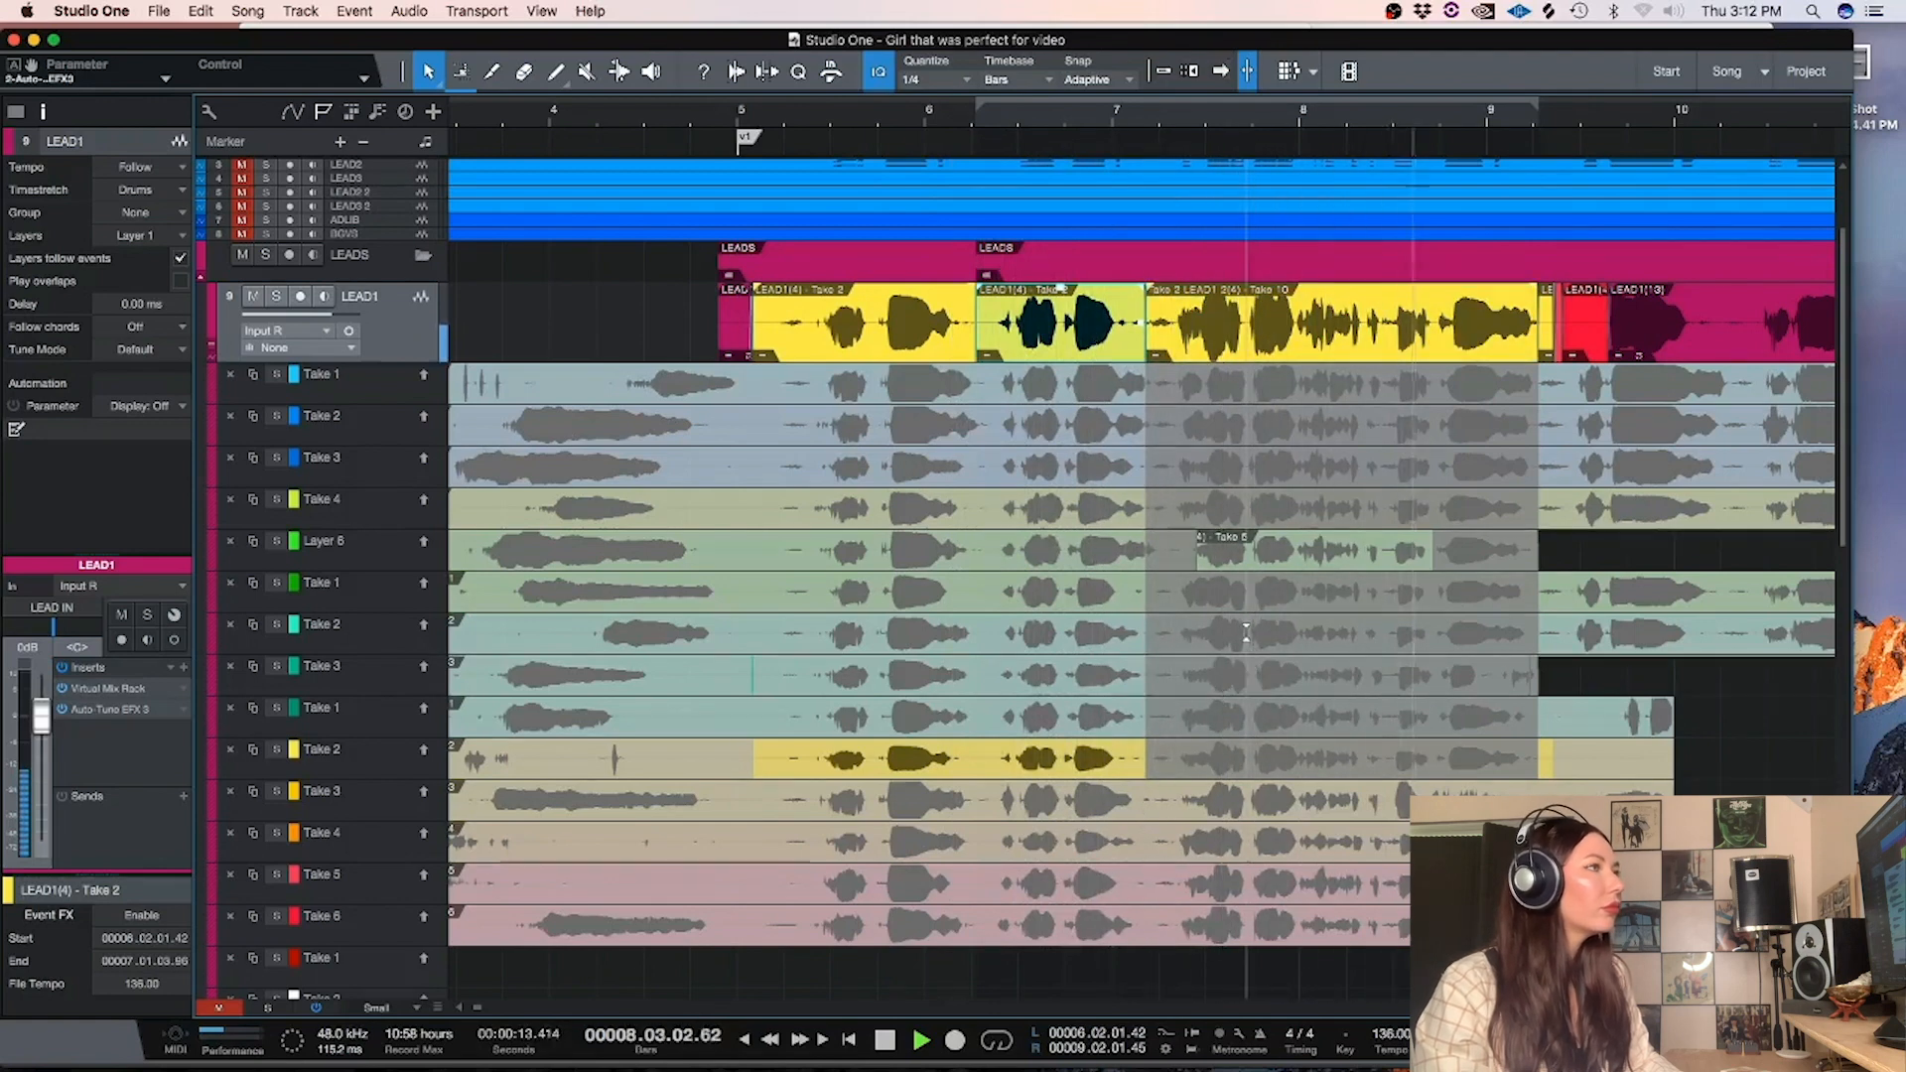
pyautogui.press('space')
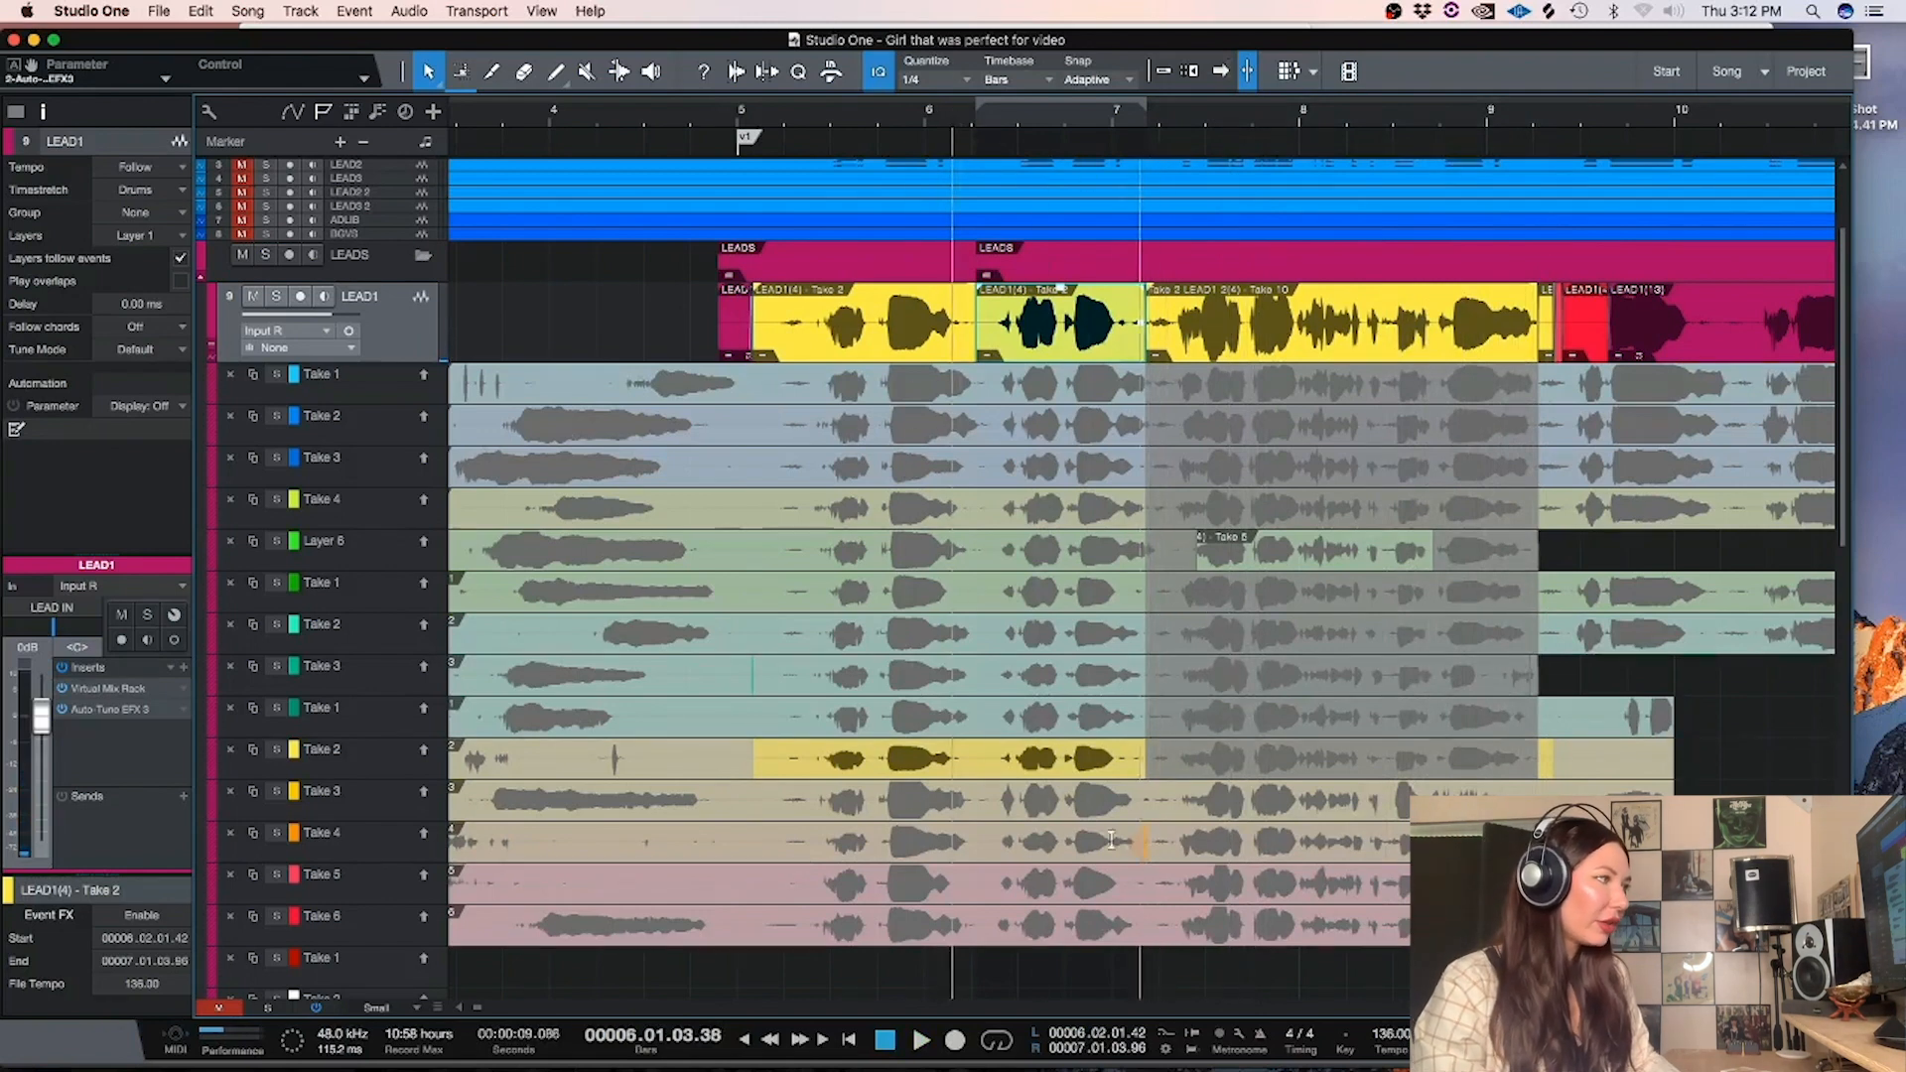
# Compare LEAD1(4) Take 4 and Take 5 for the second phrase between bars 6 and 7
pyautogui.click(1000, 832)
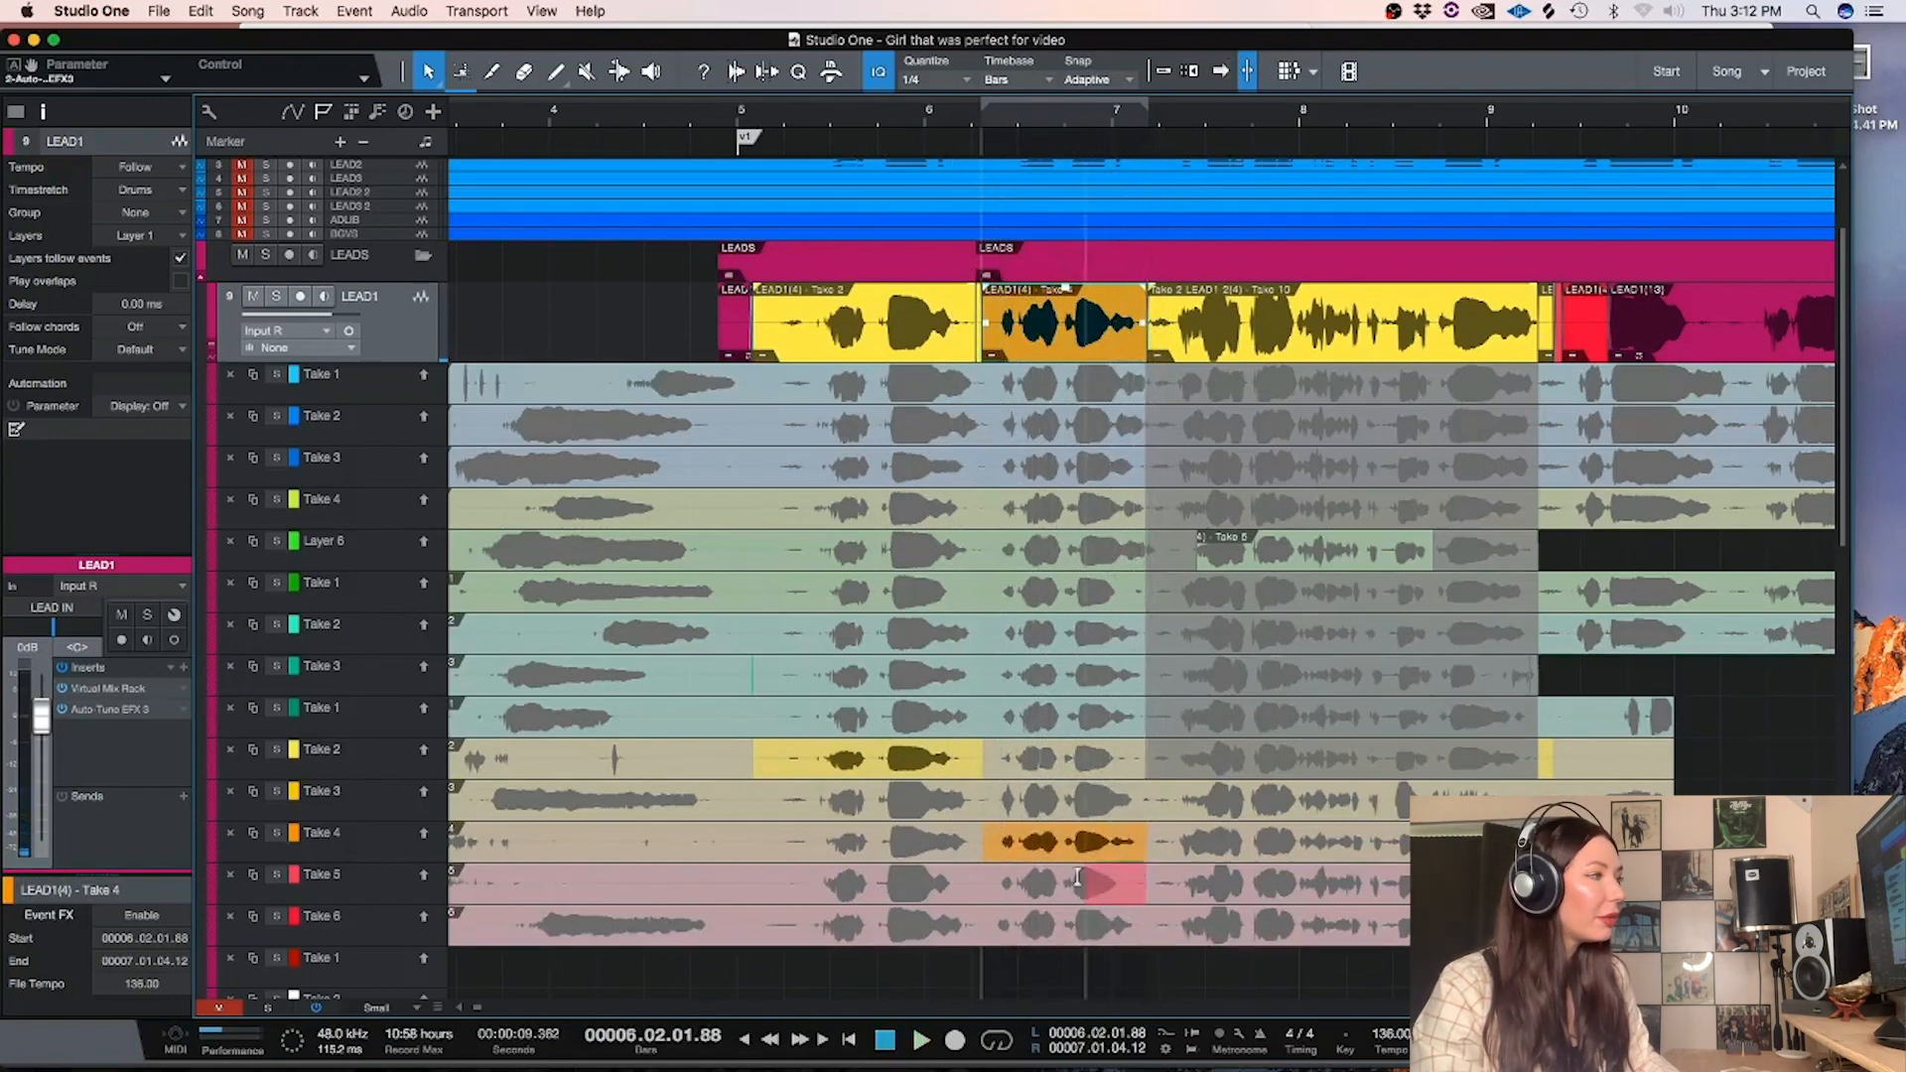
pyautogui.click(984, 882)
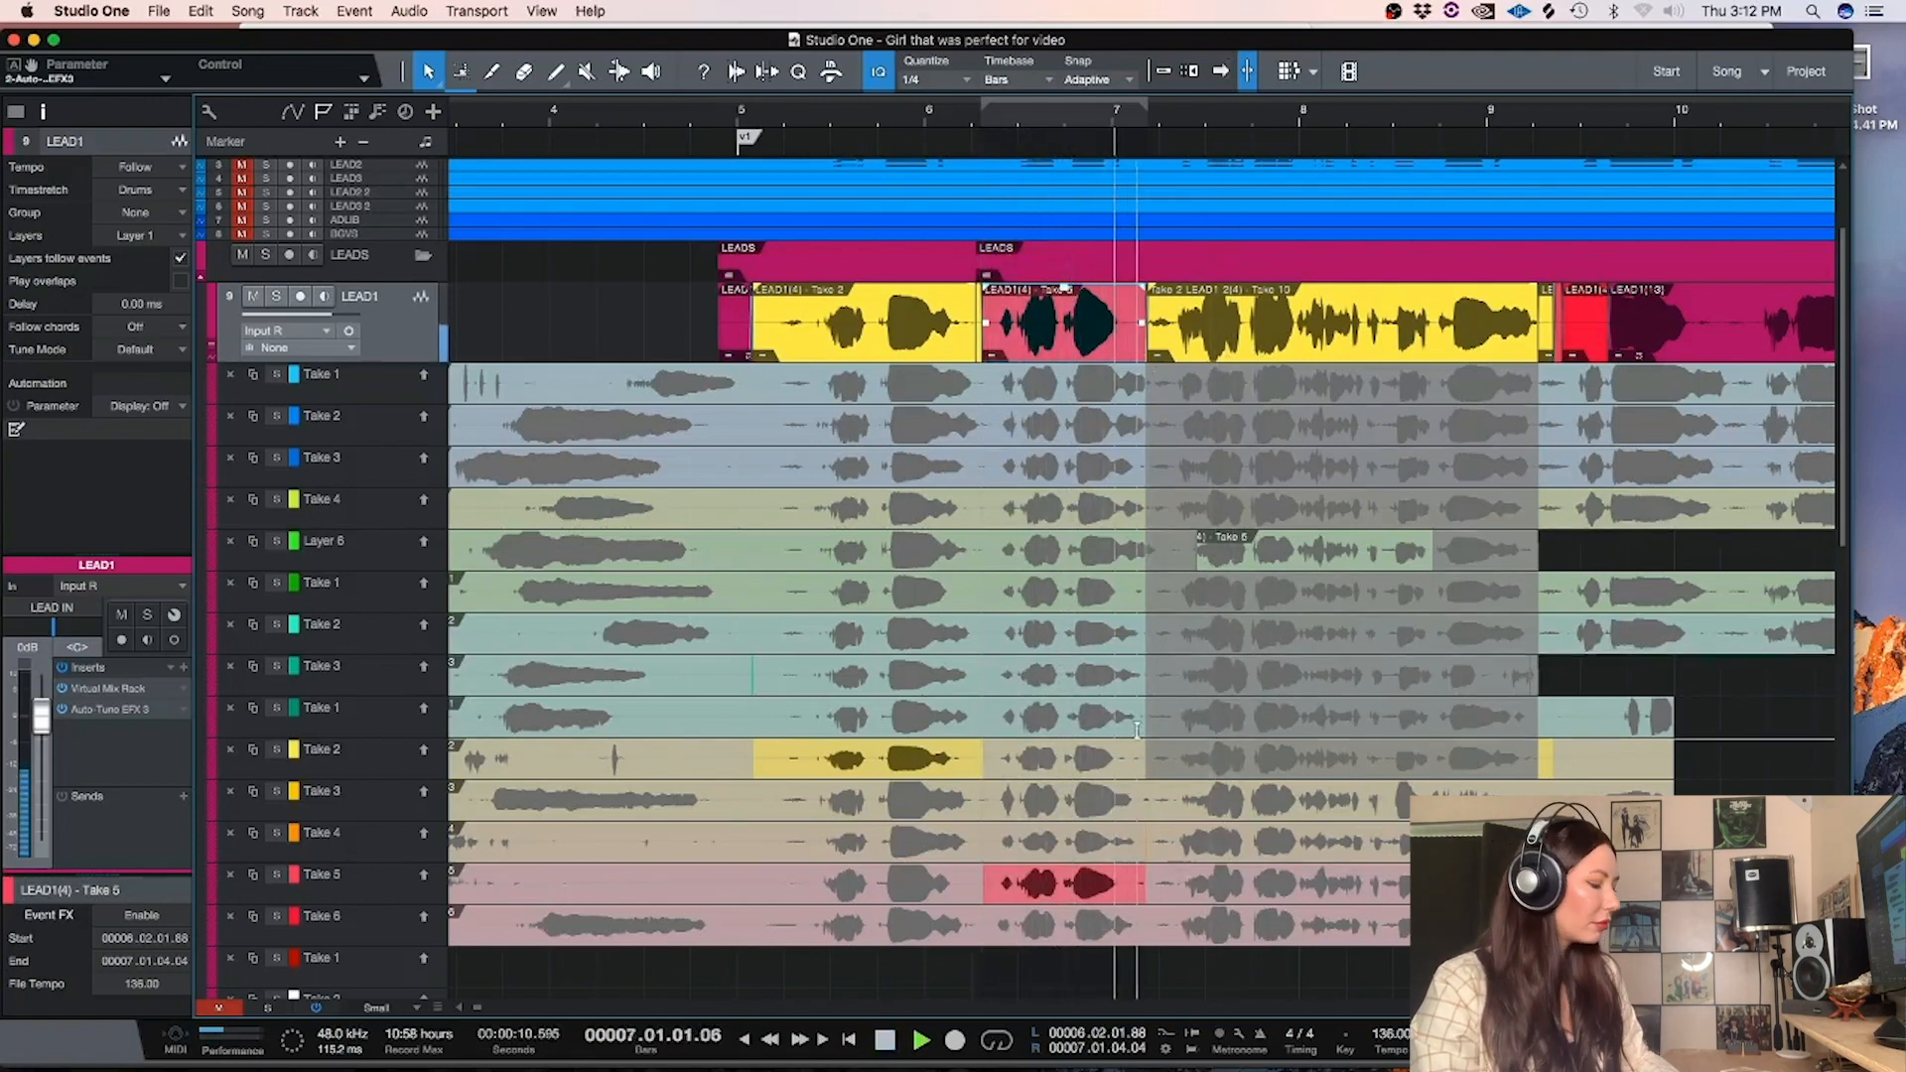
pyautogui.press('Up')
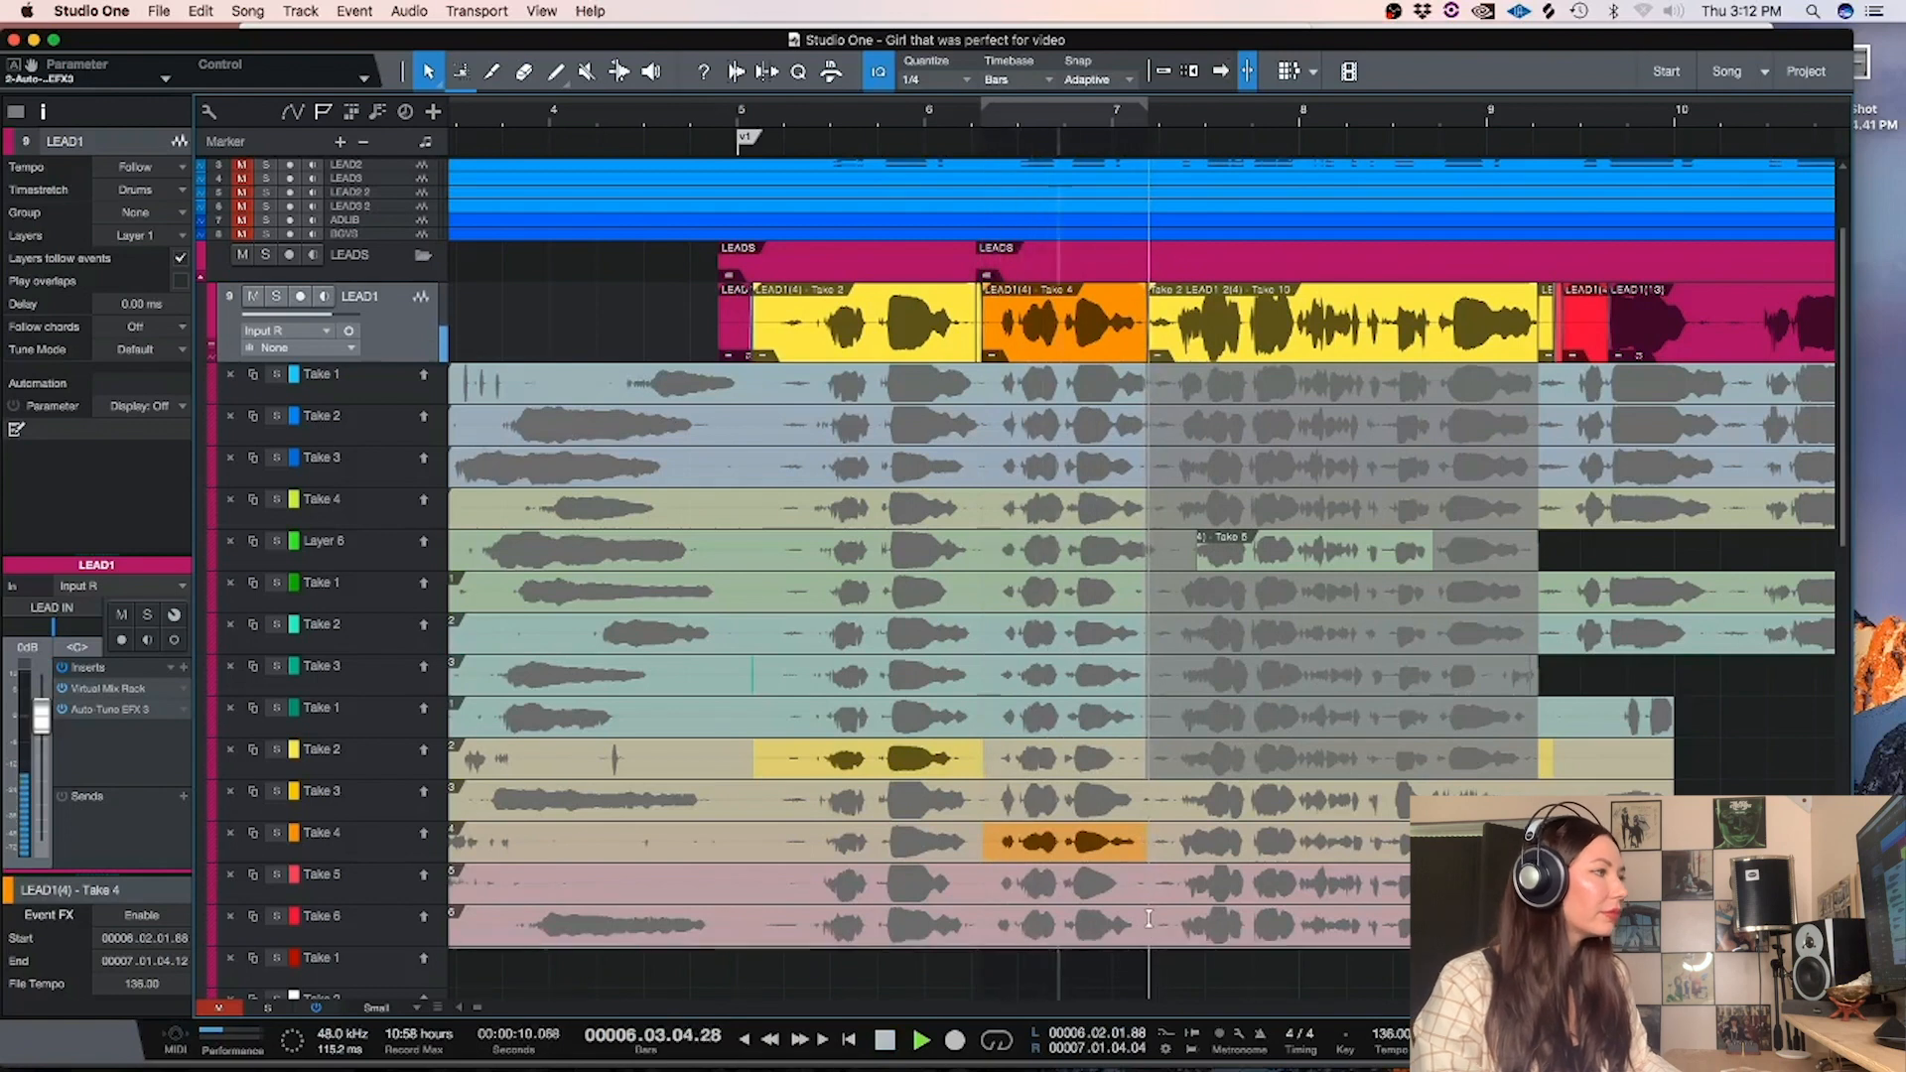
# Comp LEAD1(4) Take 6 into the second phrase between bars 6 and 7 and play it back
pyautogui.click(1006, 924)
pyautogui.press('space')
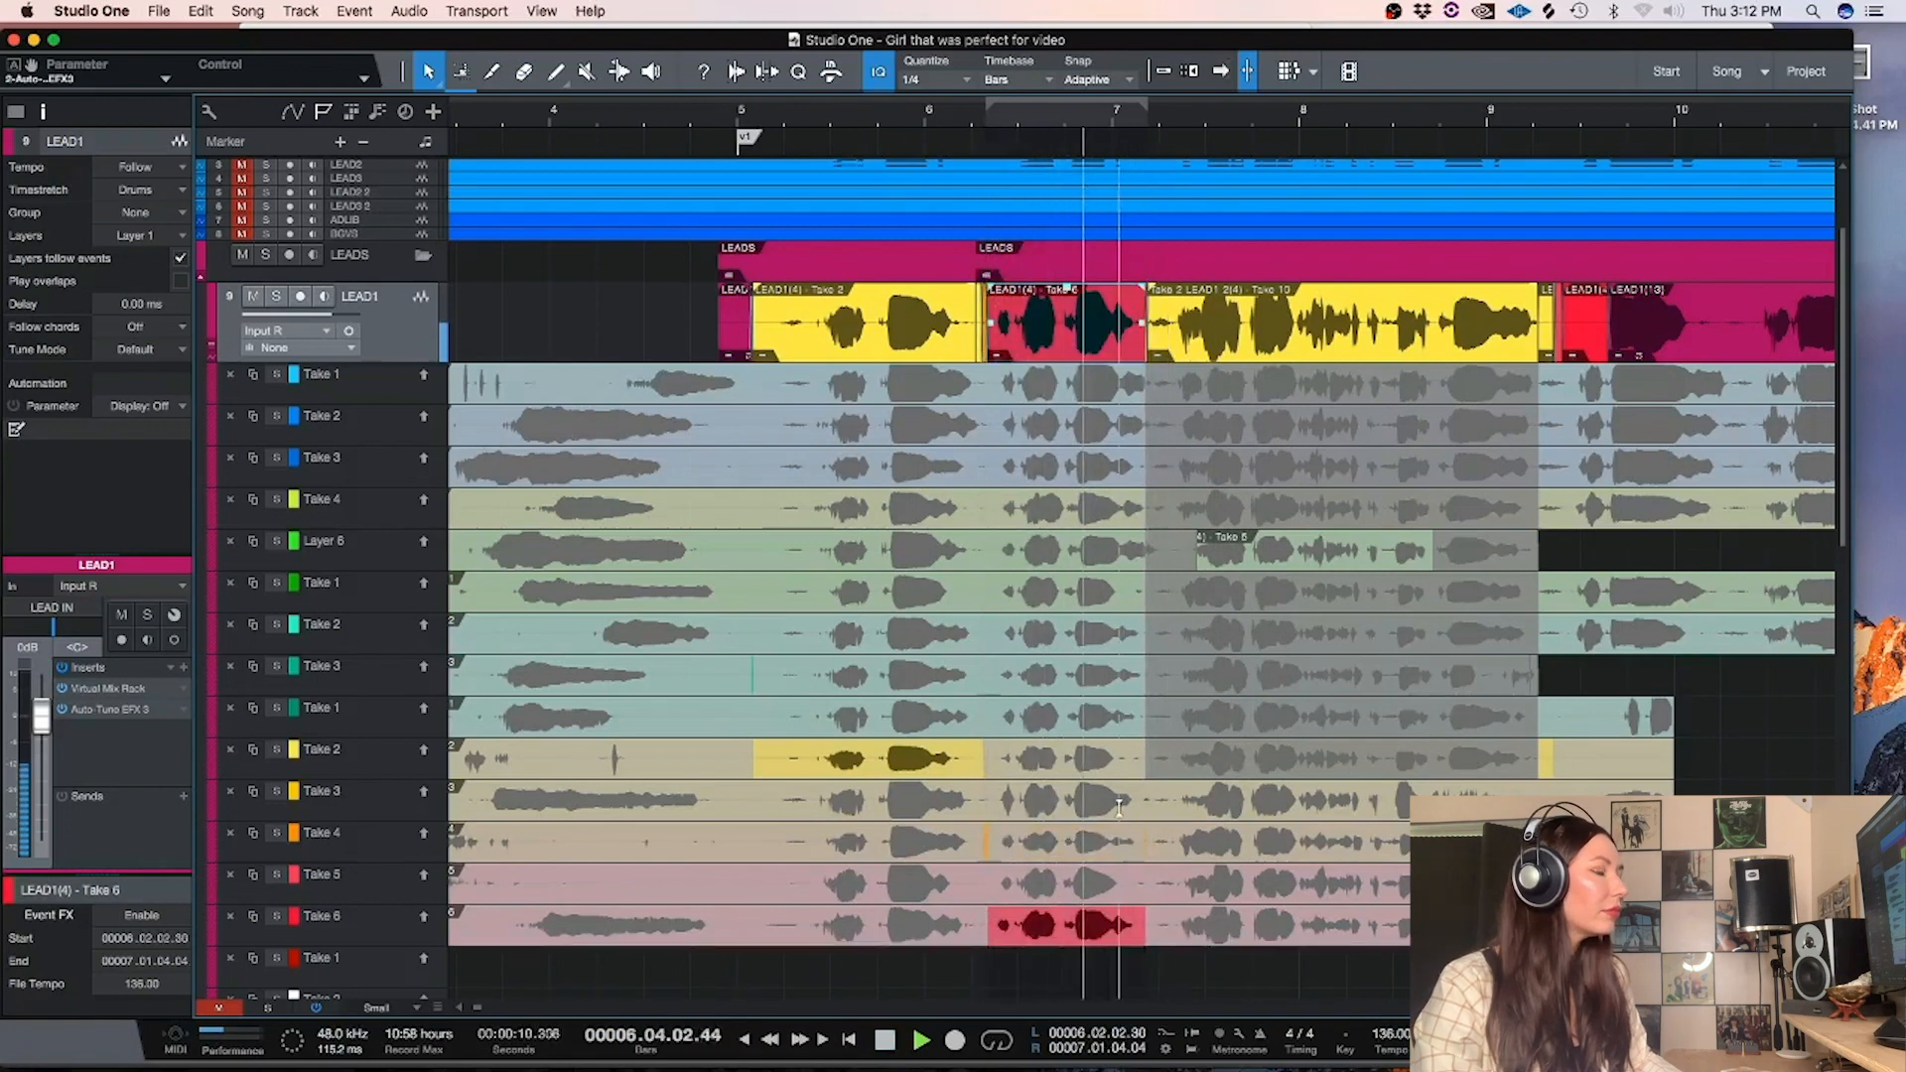
pyautogui.press('space')
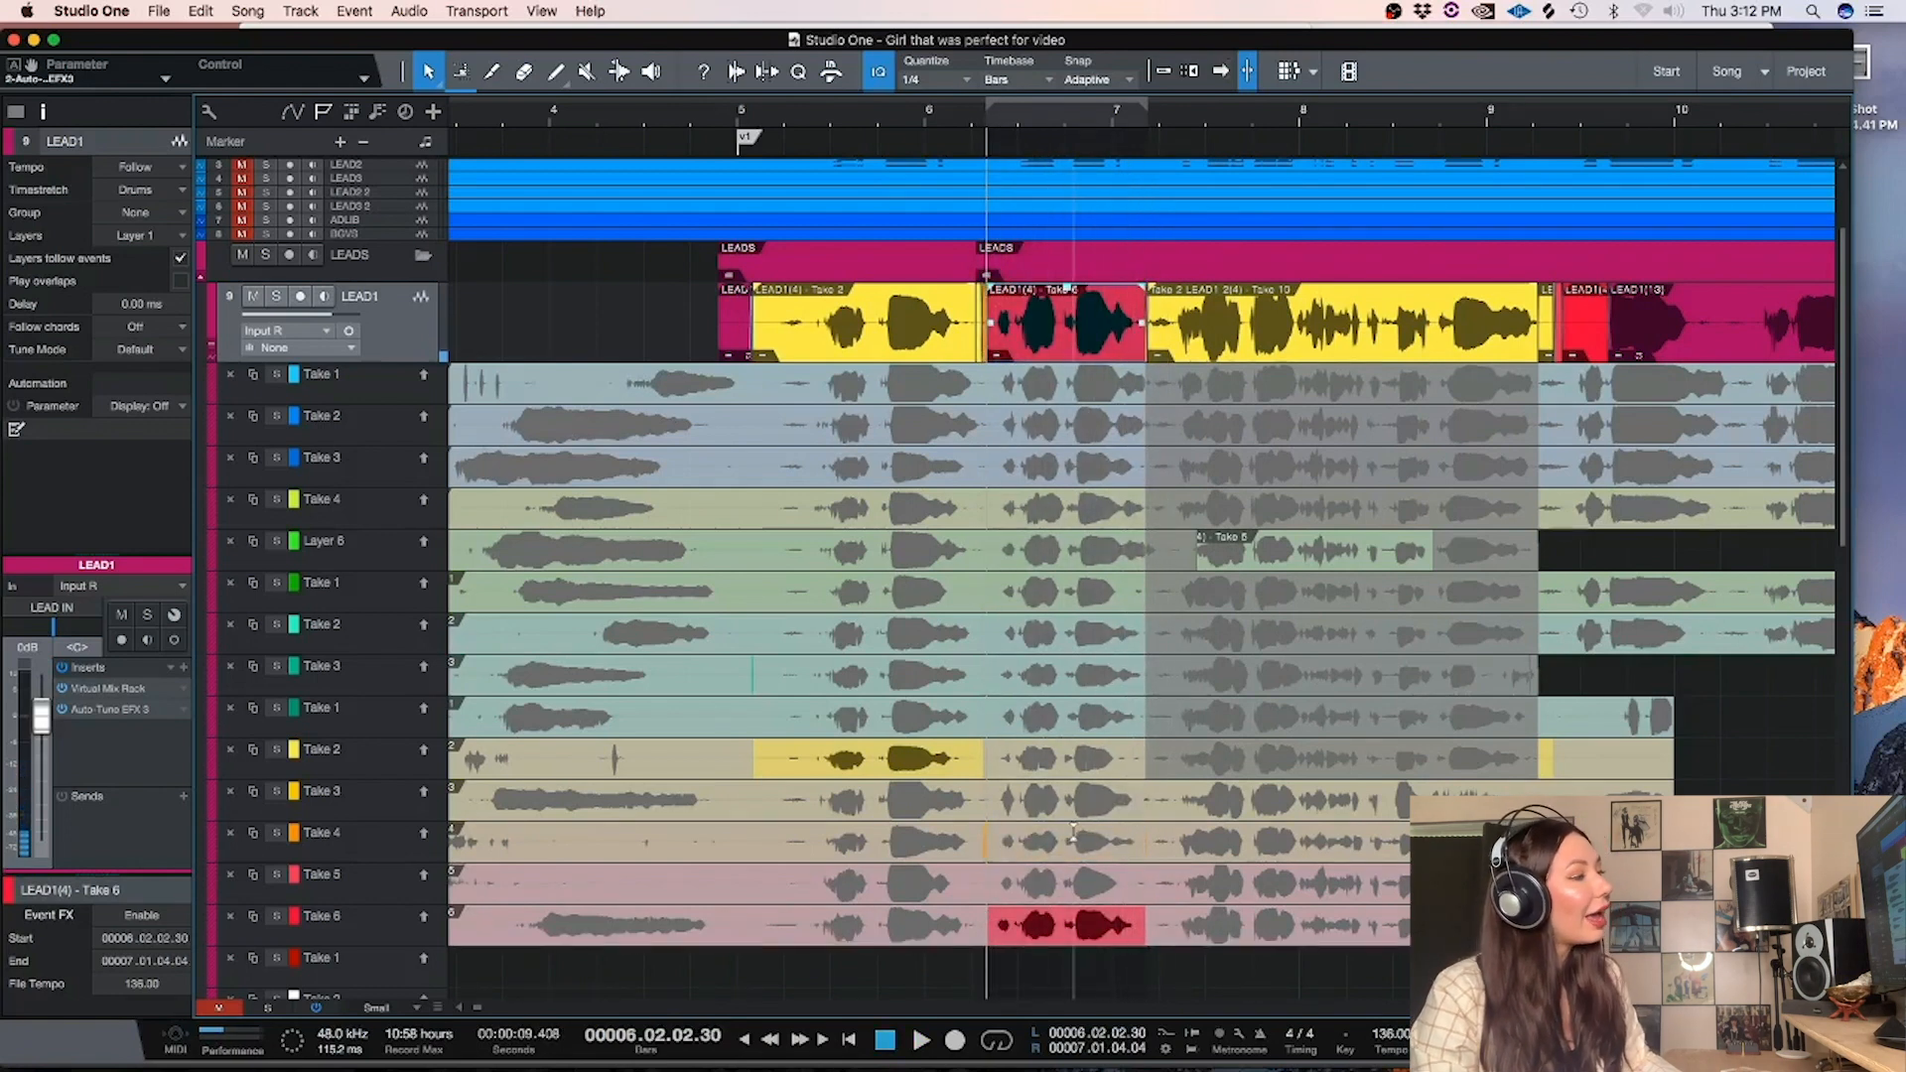
# Try LEAD1(4) Take 4 for the end of the second phrase, just before bar 7, and play the transition
pyautogui.moveTo(1063, 841); pyautogui.dragTo(1147, 842)
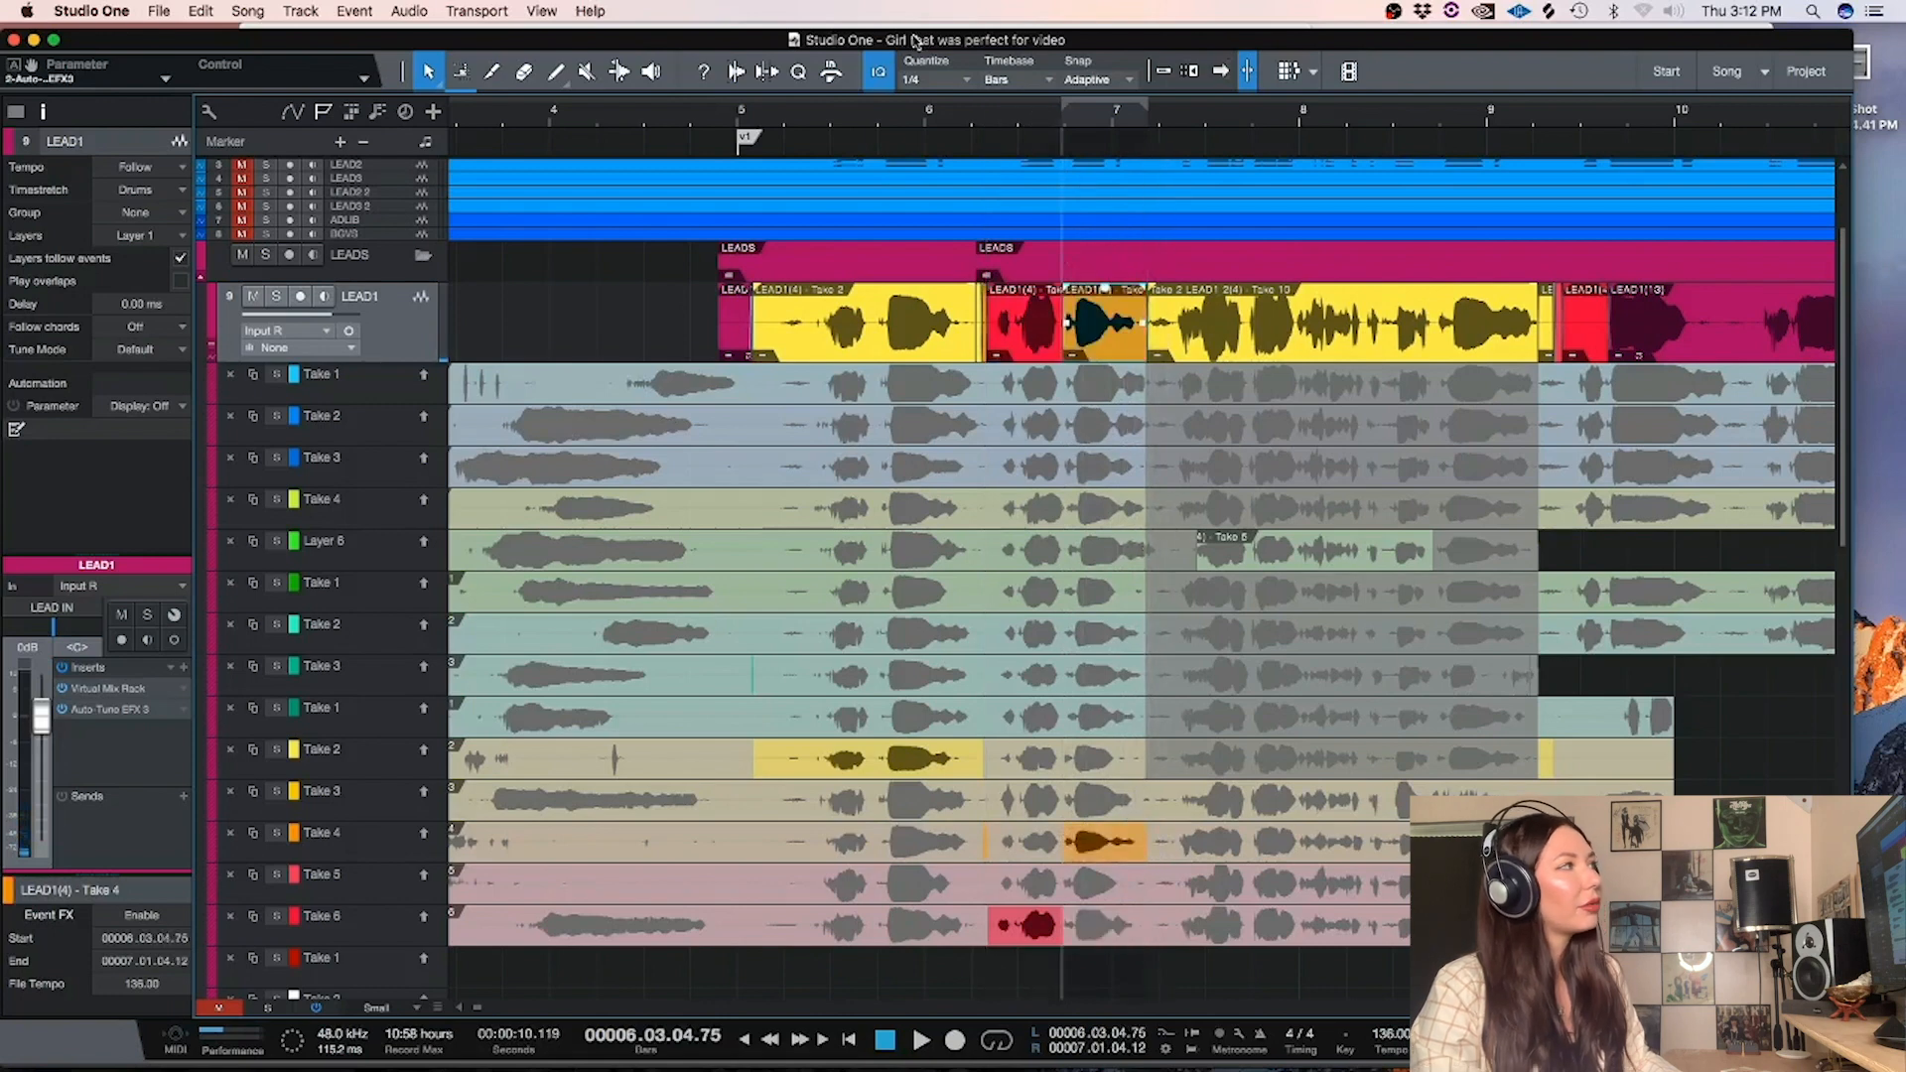
pyautogui.click(930, 114)
pyautogui.press('space')
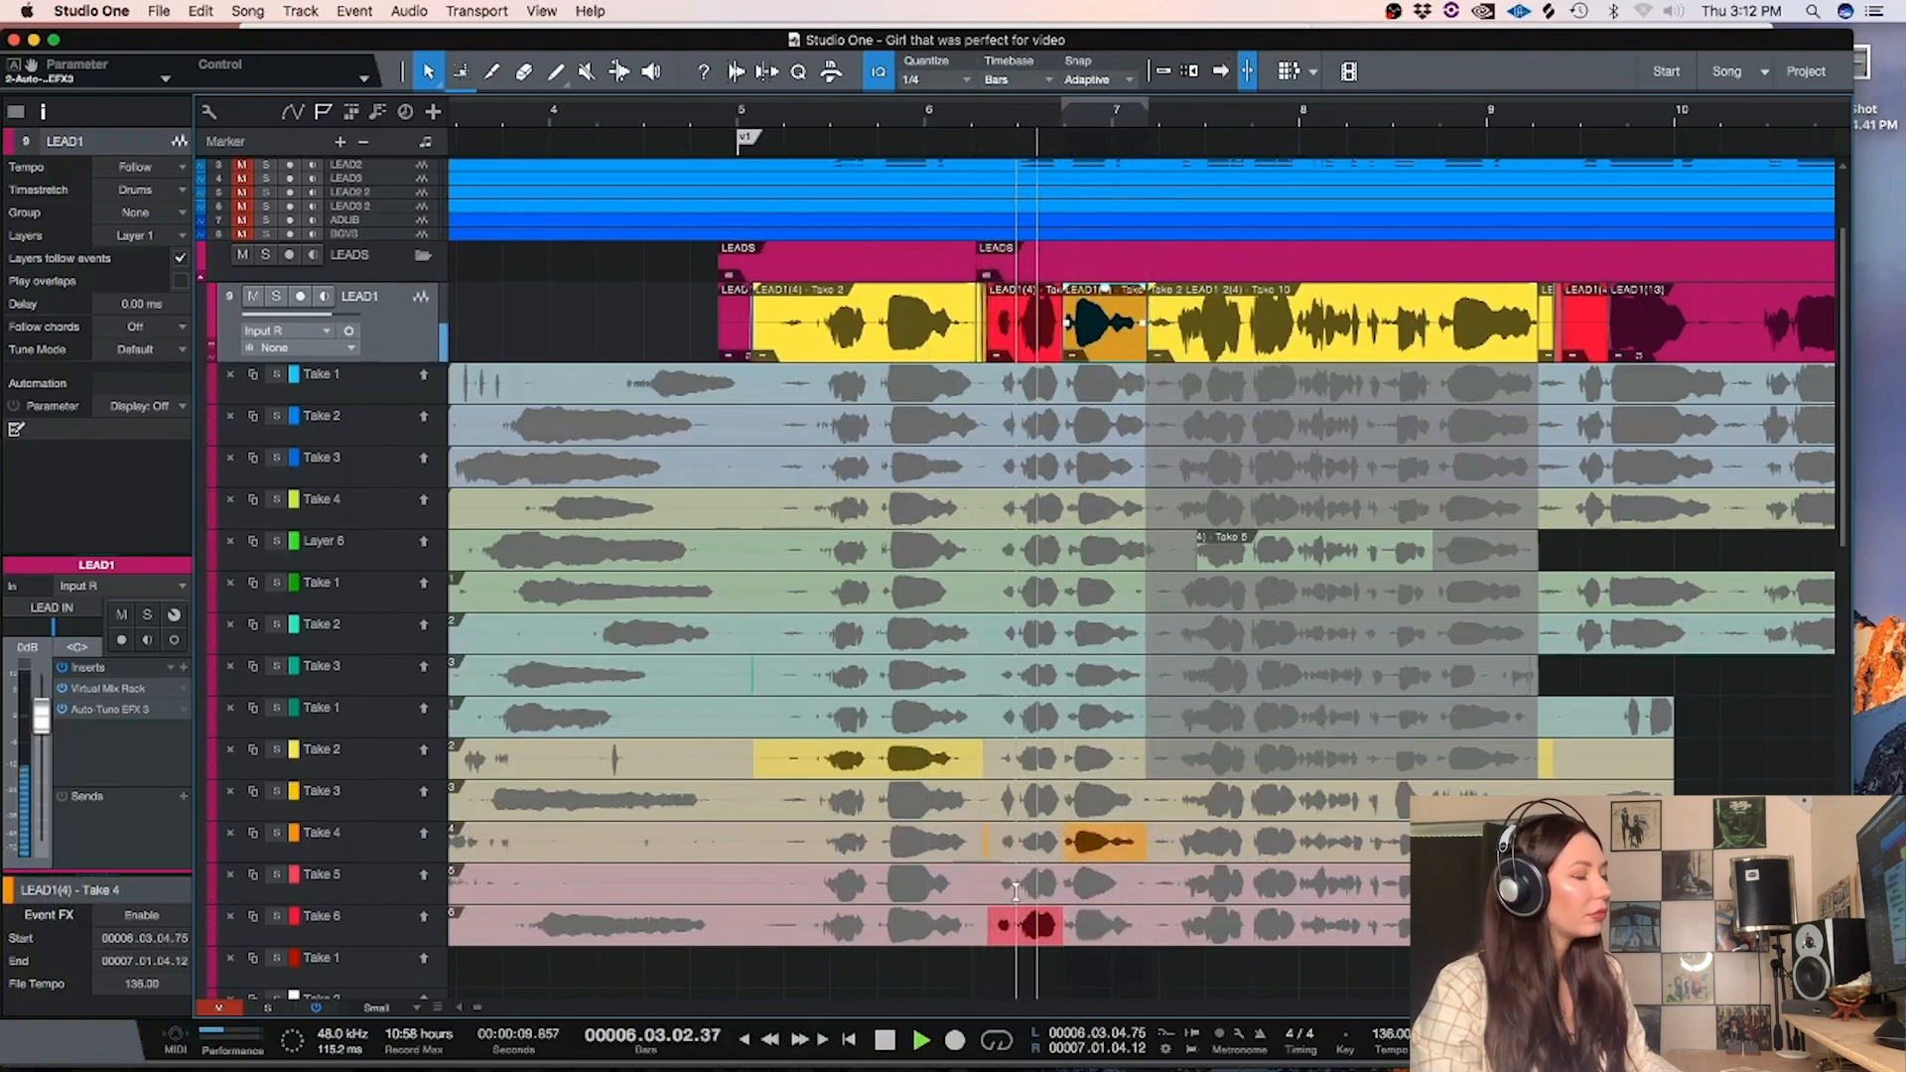
pyautogui.press('space')
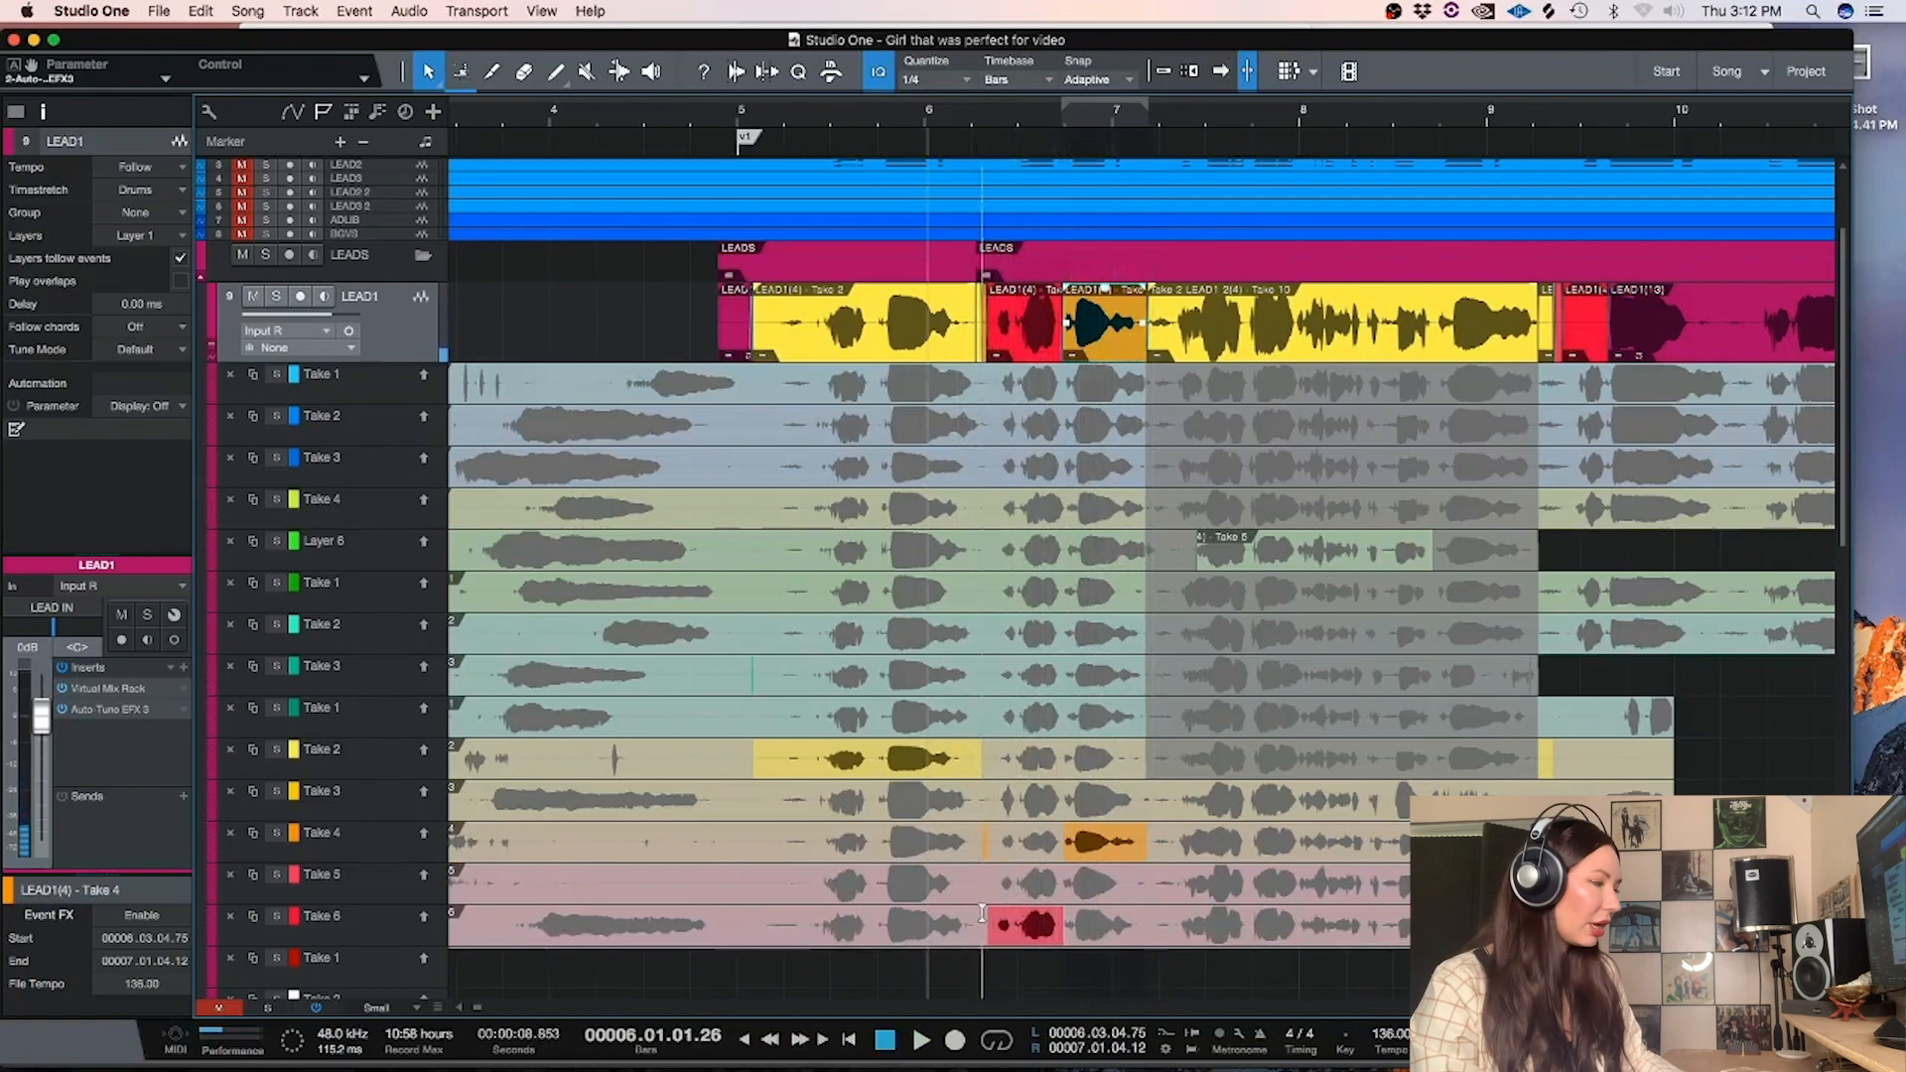
# Restore LEAD1(4) Take 6 across the whole second phrase between bars 6 and 7 and play it back
pyautogui.moveTo(982, 913); pyautogui.dragTo(1147, 918)
pyautogui.press('space')
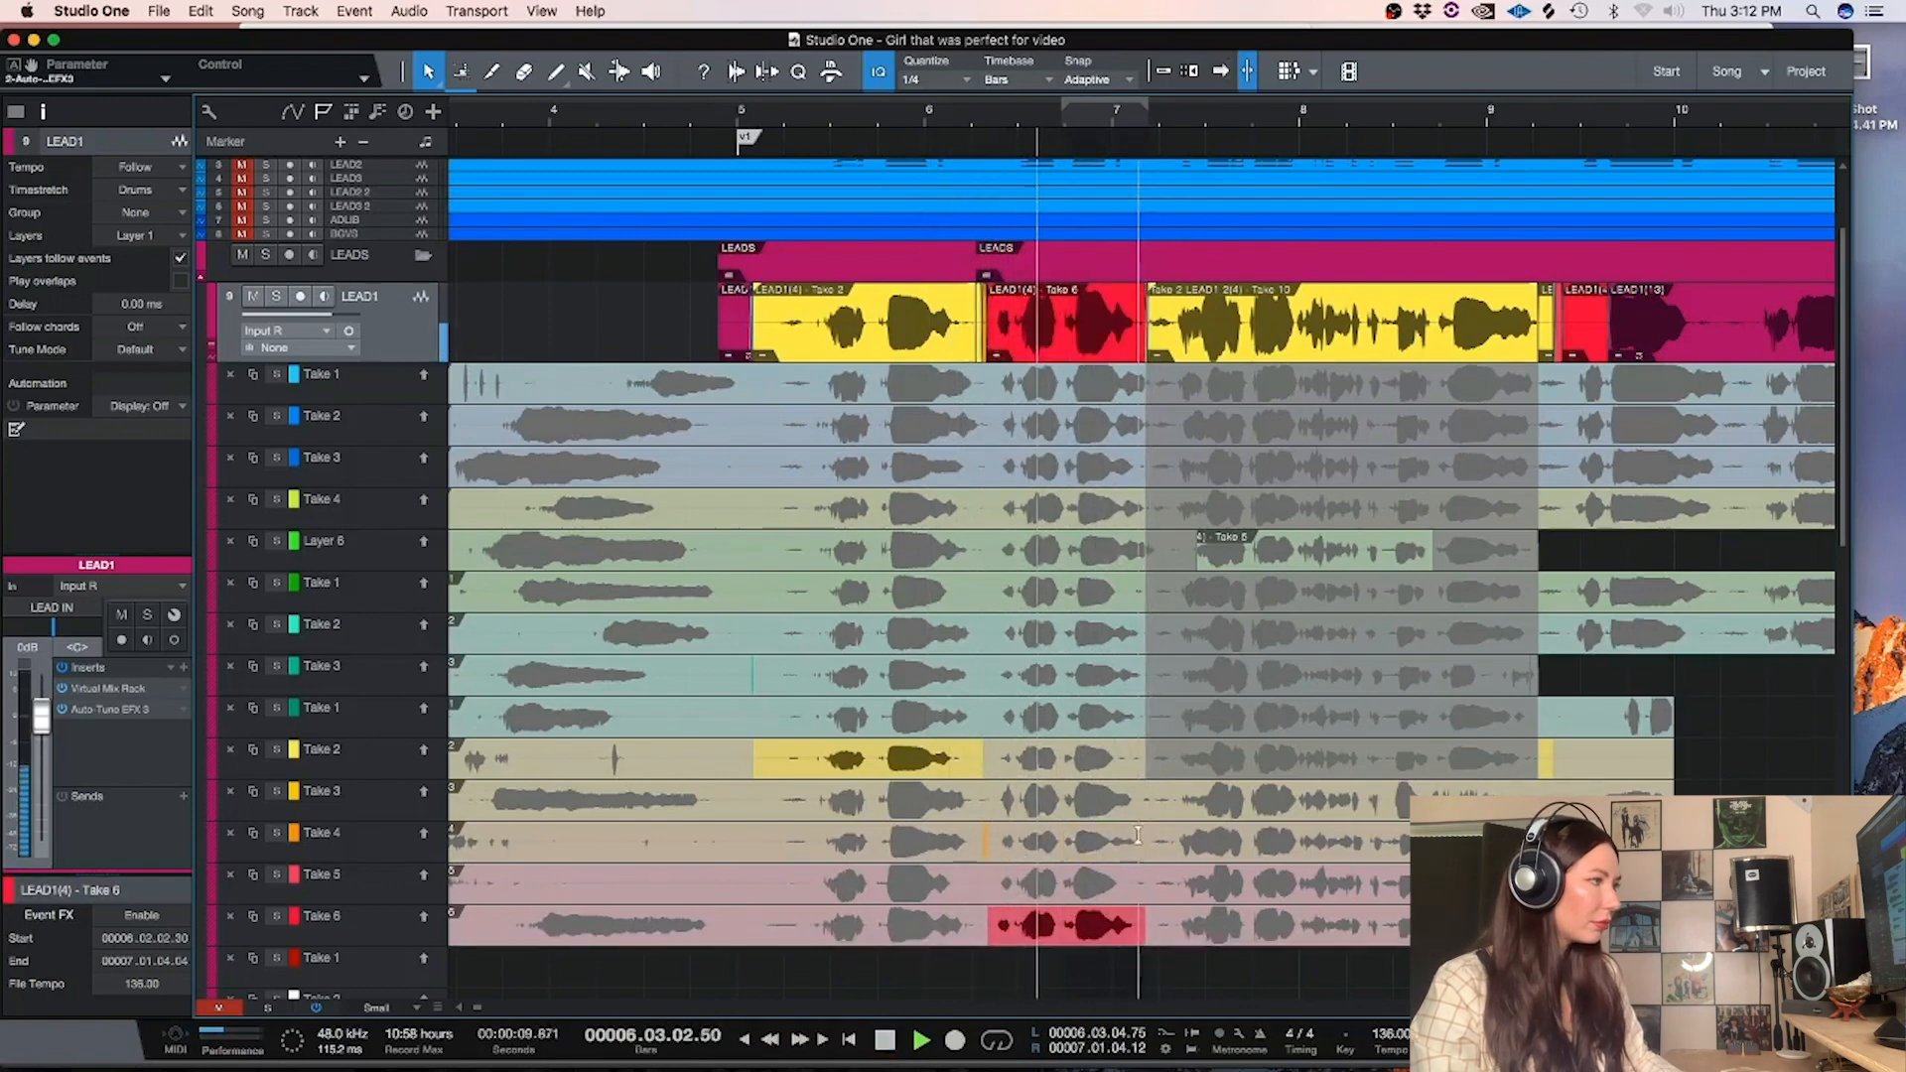
# Comp LEAD1(4) Take 4 across the whole second phrase between bars 6 and 7, and play it back
pyautogui.click(1092, 839)
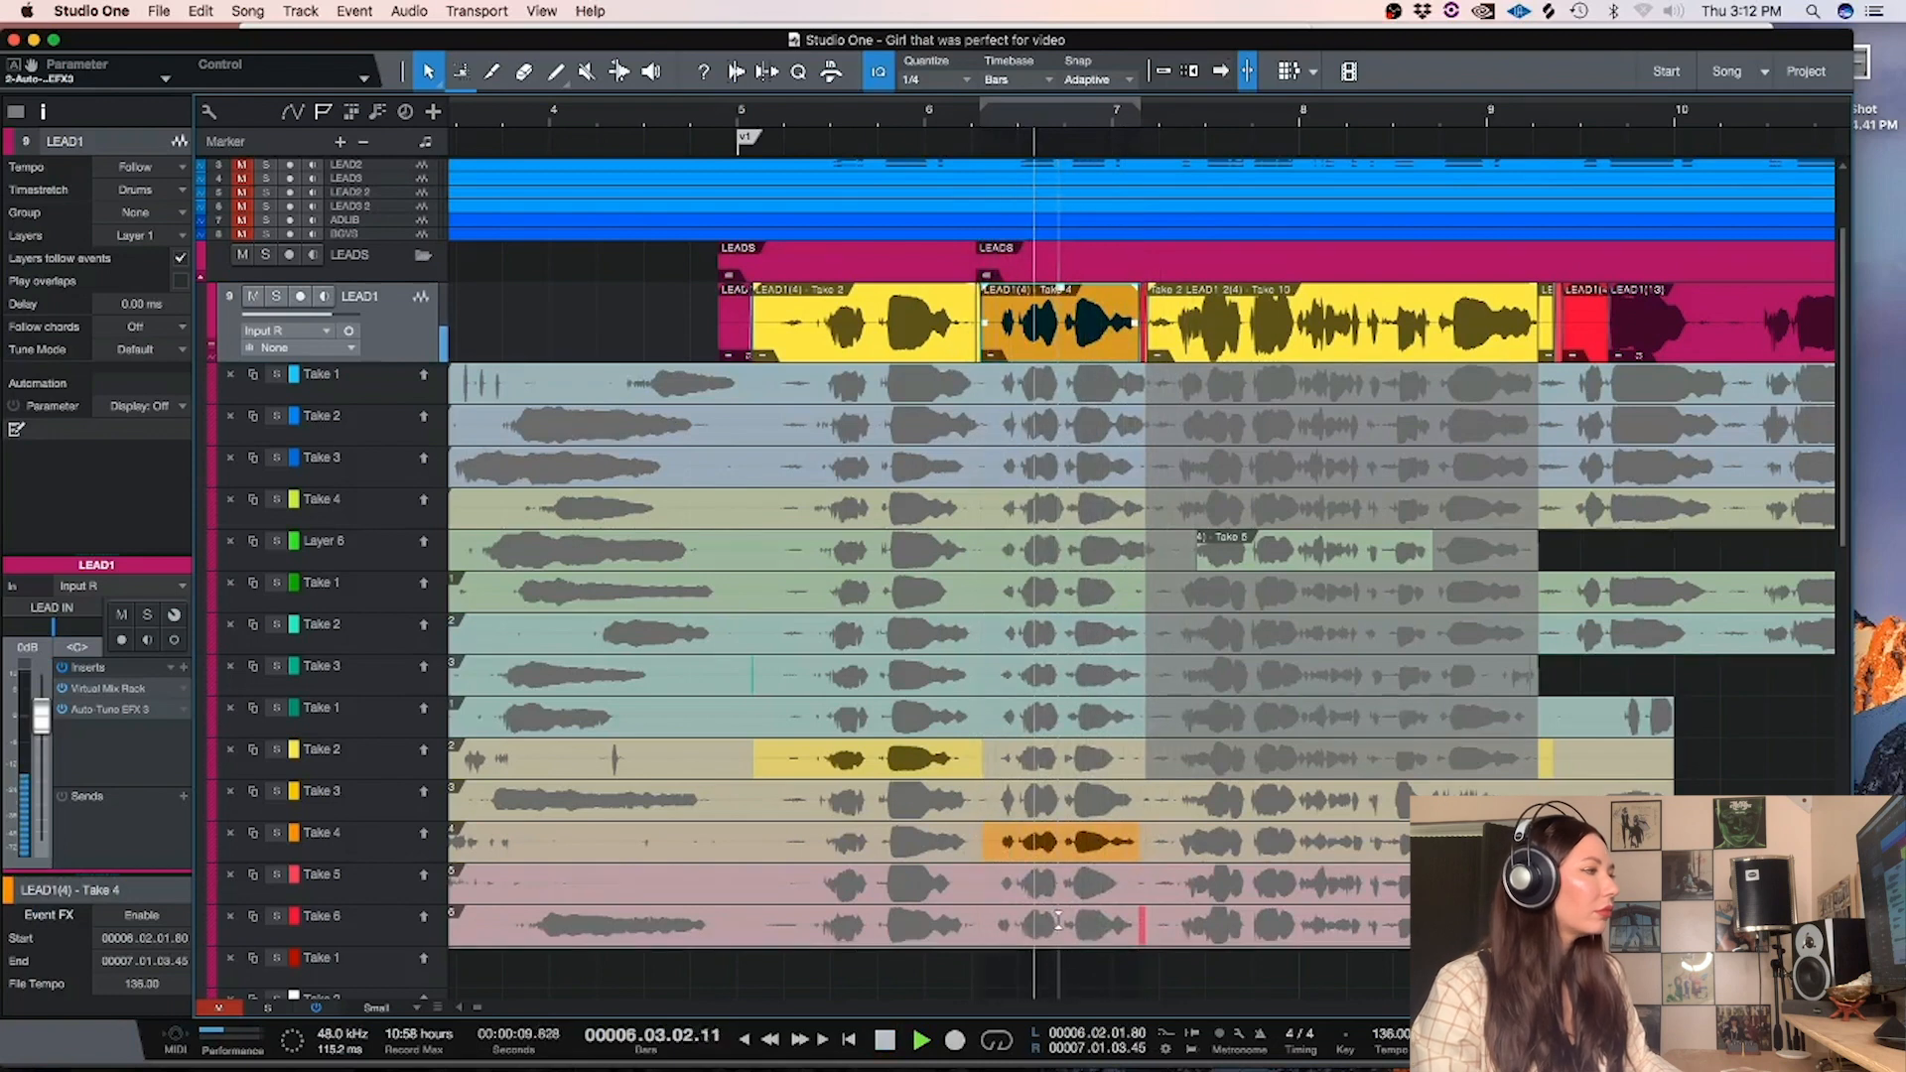
pyautogui.press('space')
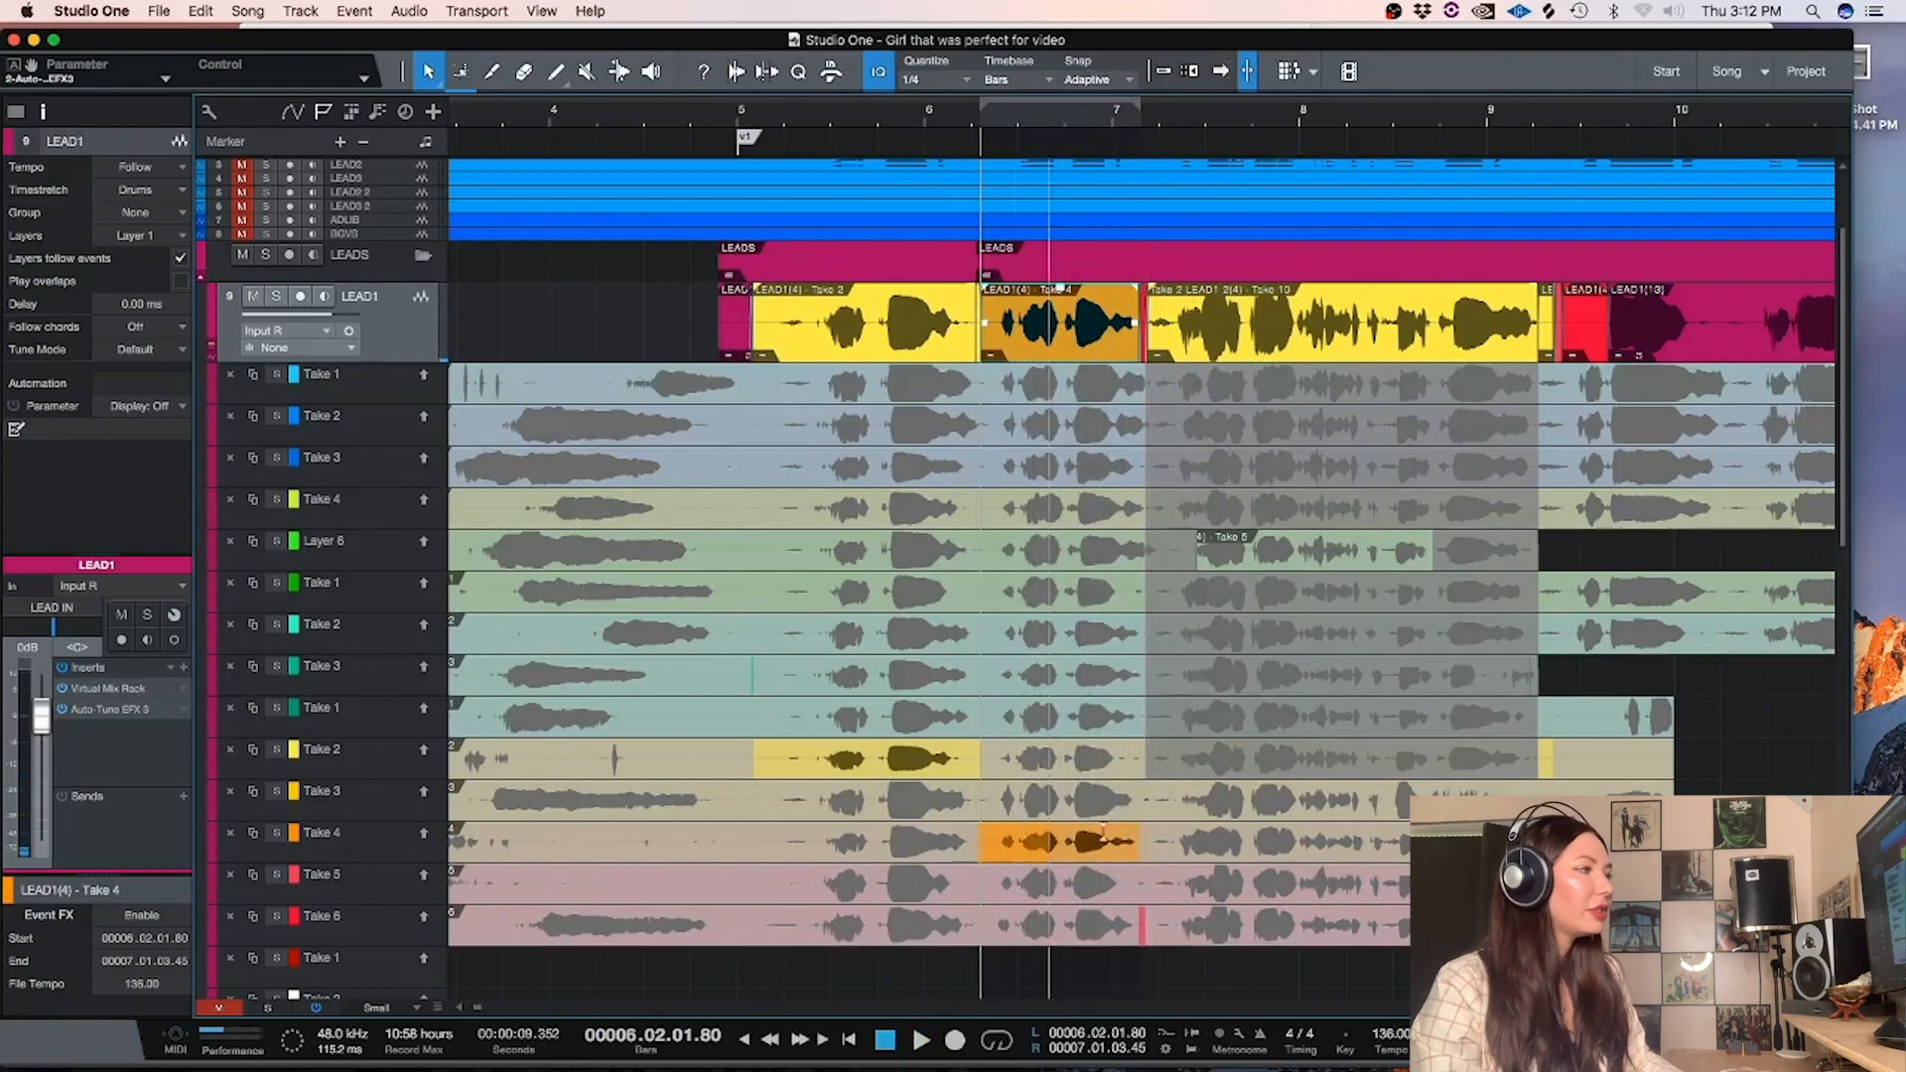
pyautogui.press('super+z')
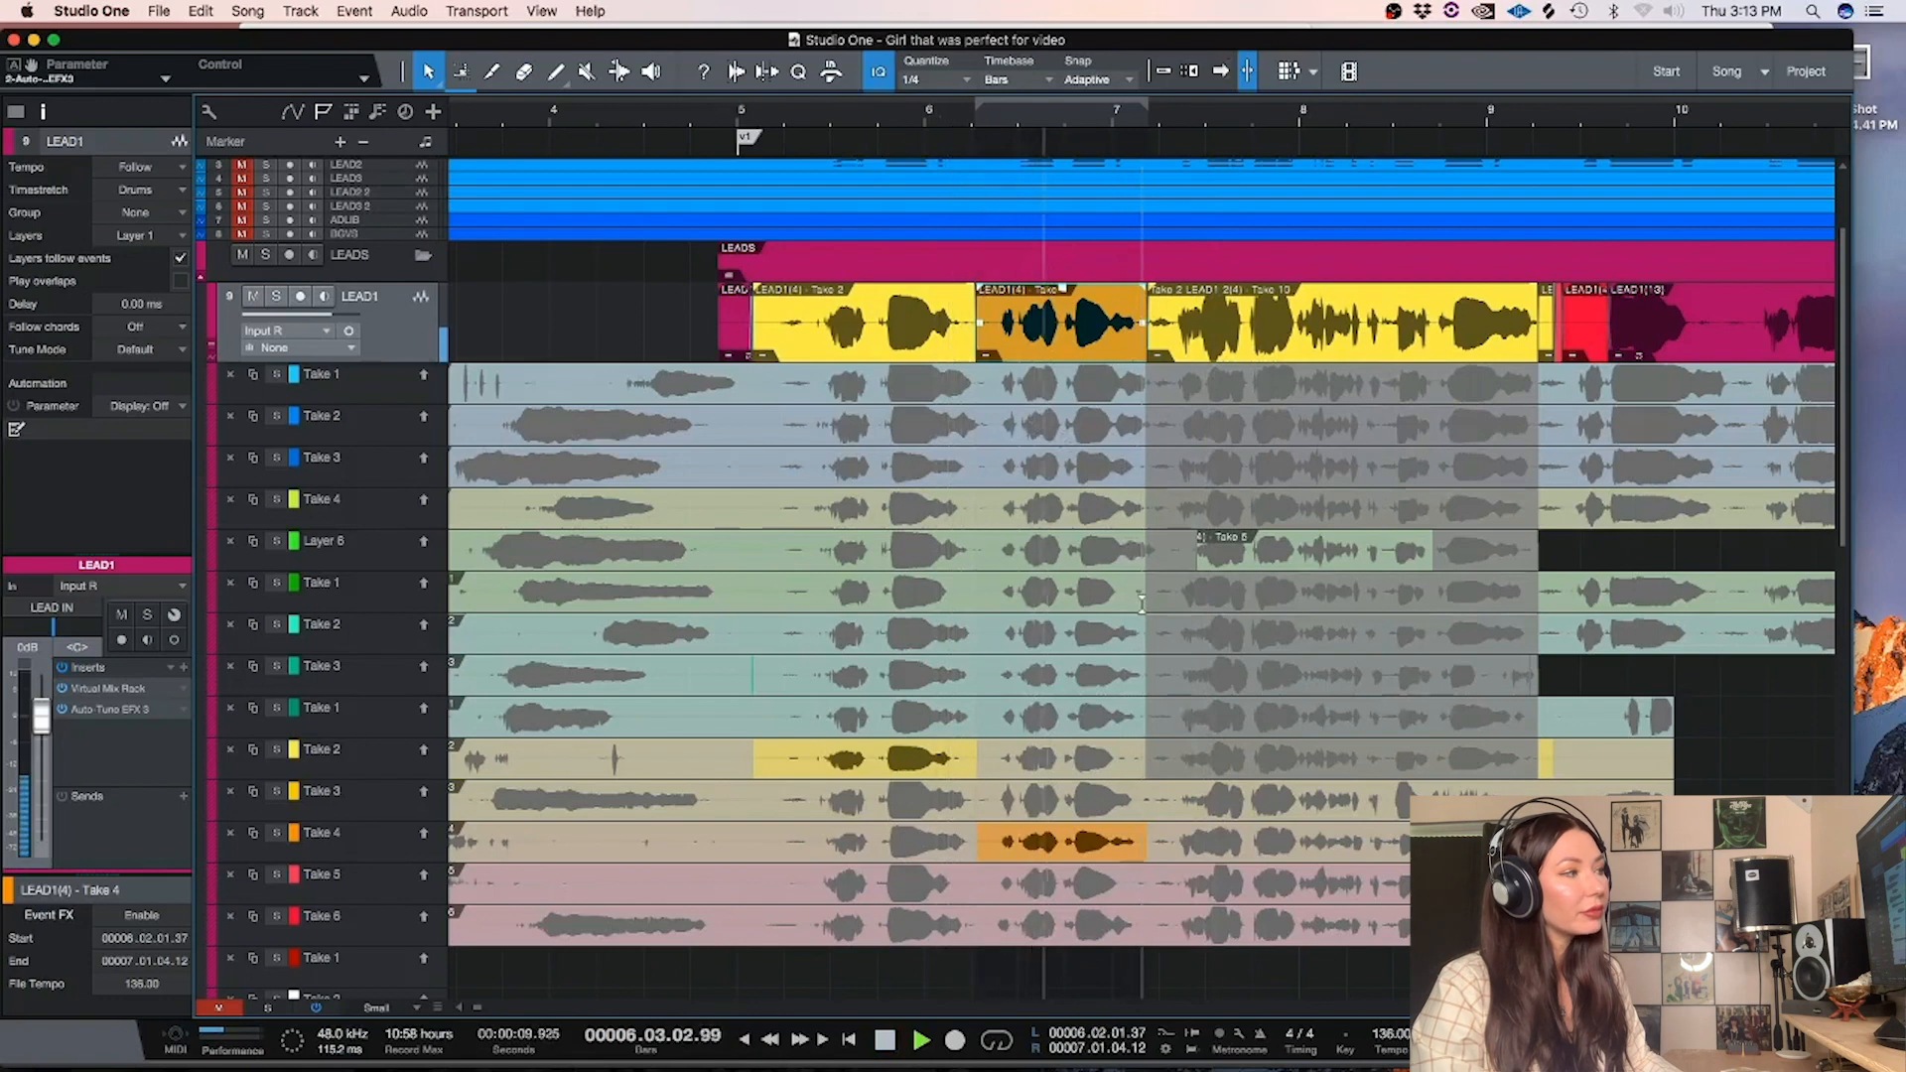
# Comp LEAD1(4) Take 6 into the third phrase between bars 7 and 9, and audition it
pyautogui.click(1149, 918)
pyautogui.press('space')
pyautogui.press('space')
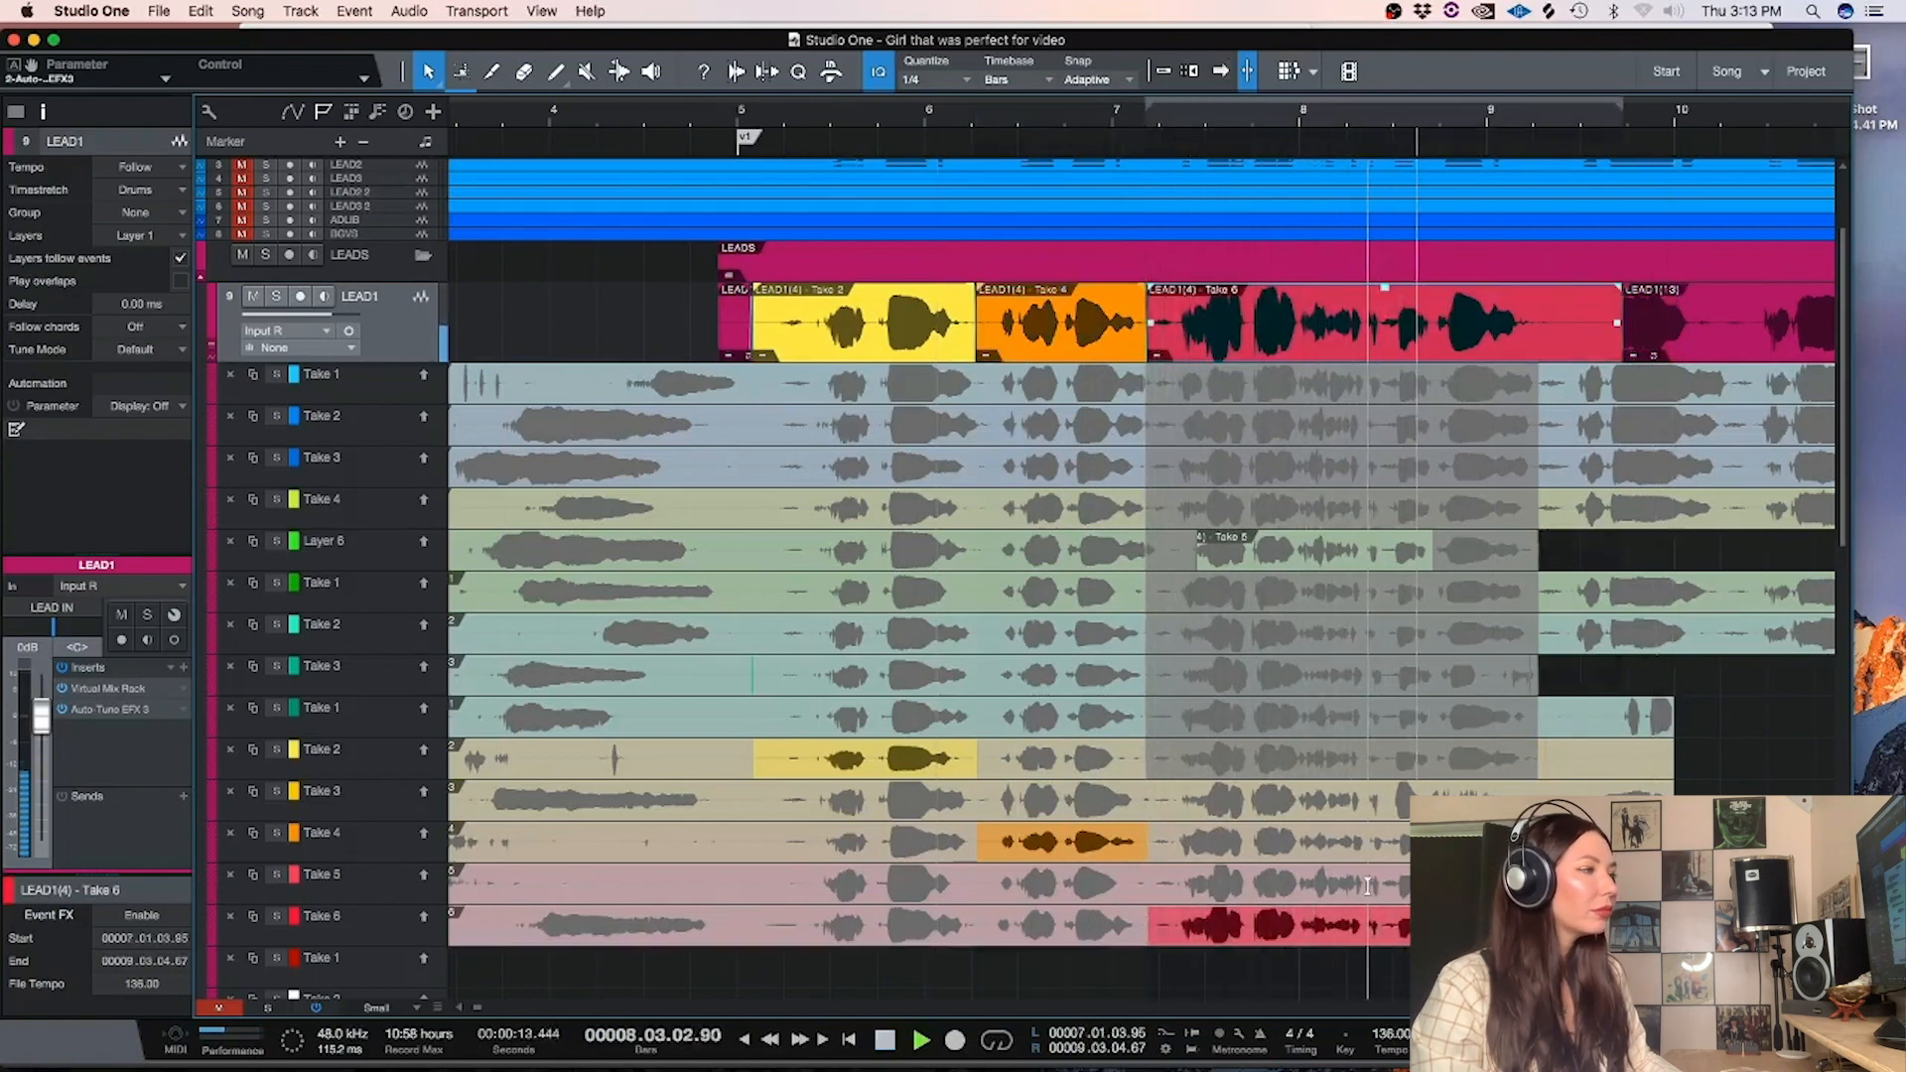
pyautogui.press('space')
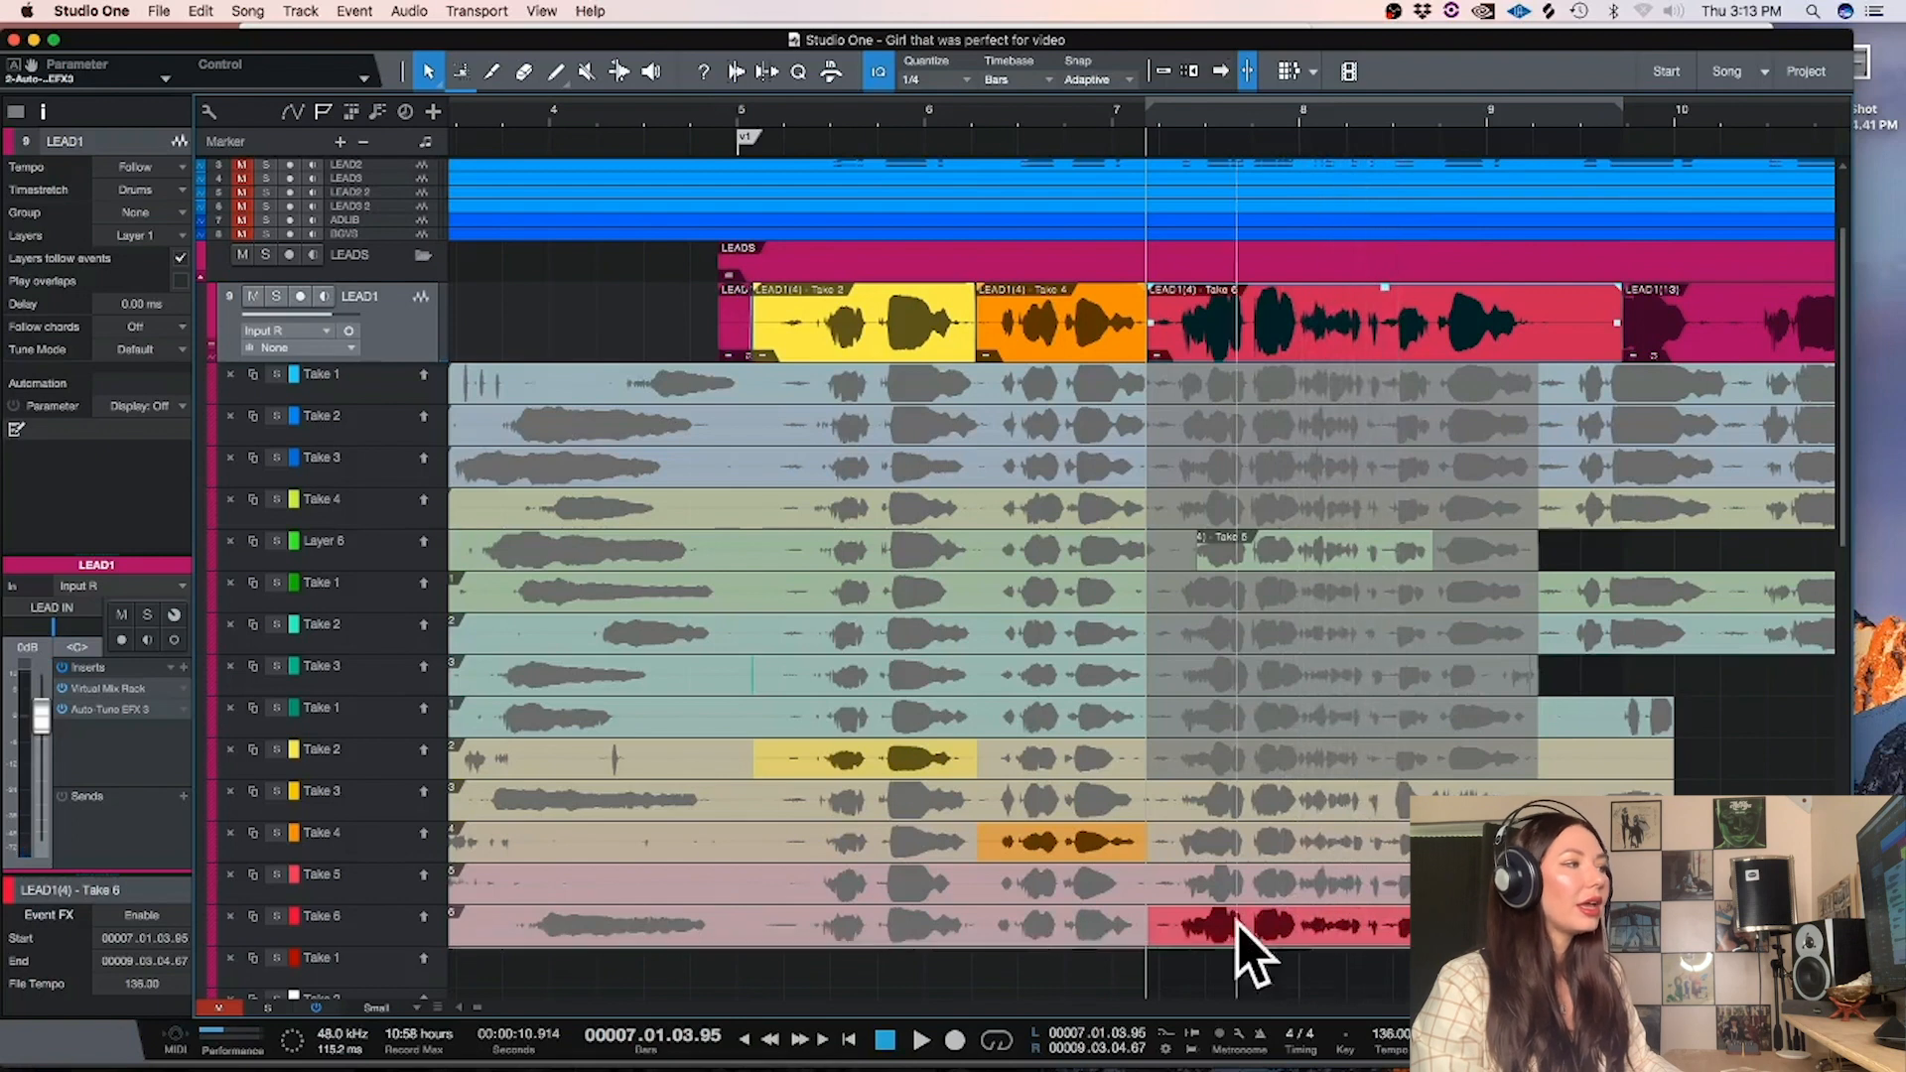
# Swap the third phrase between bars 7 and 9 to LEAD1(4) Take 5 and play it back
pyautogui.click(1152, 883)
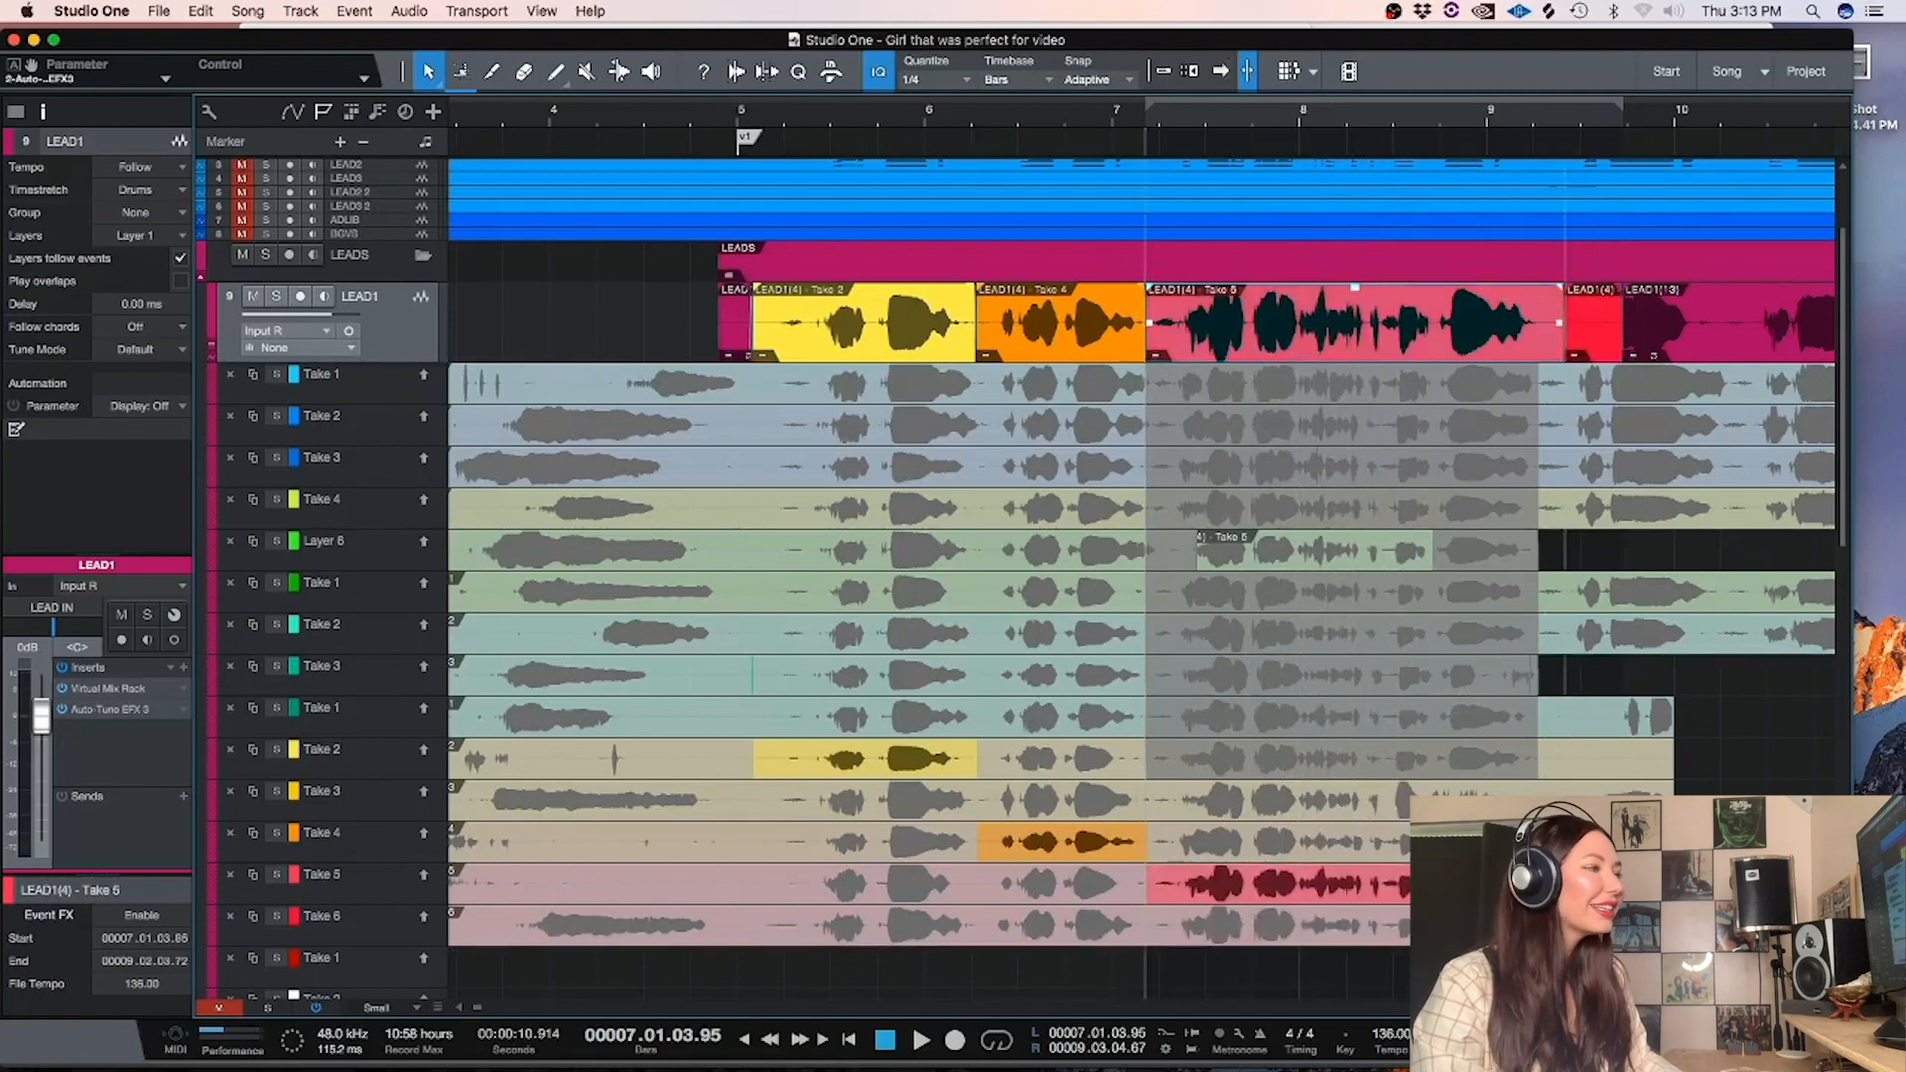
pyautogui.press('space')
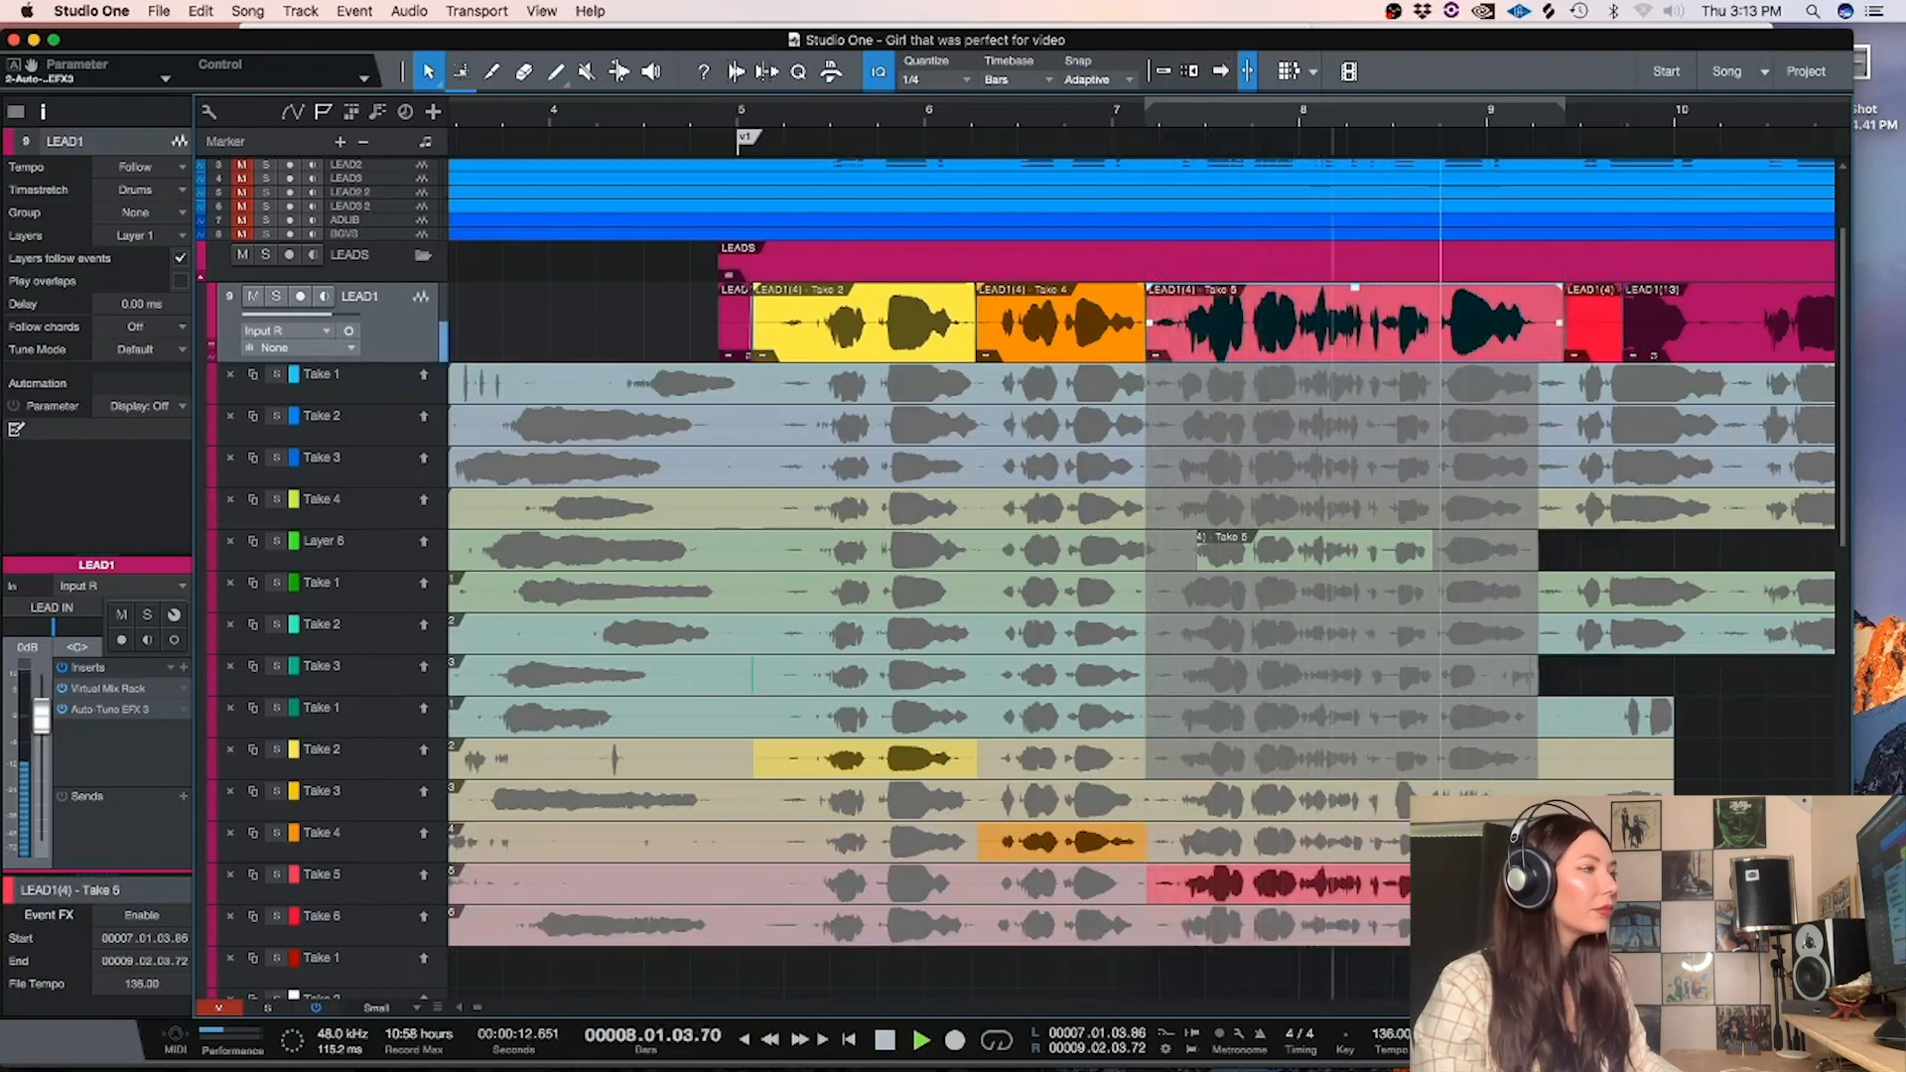
pyautogui.press('space')
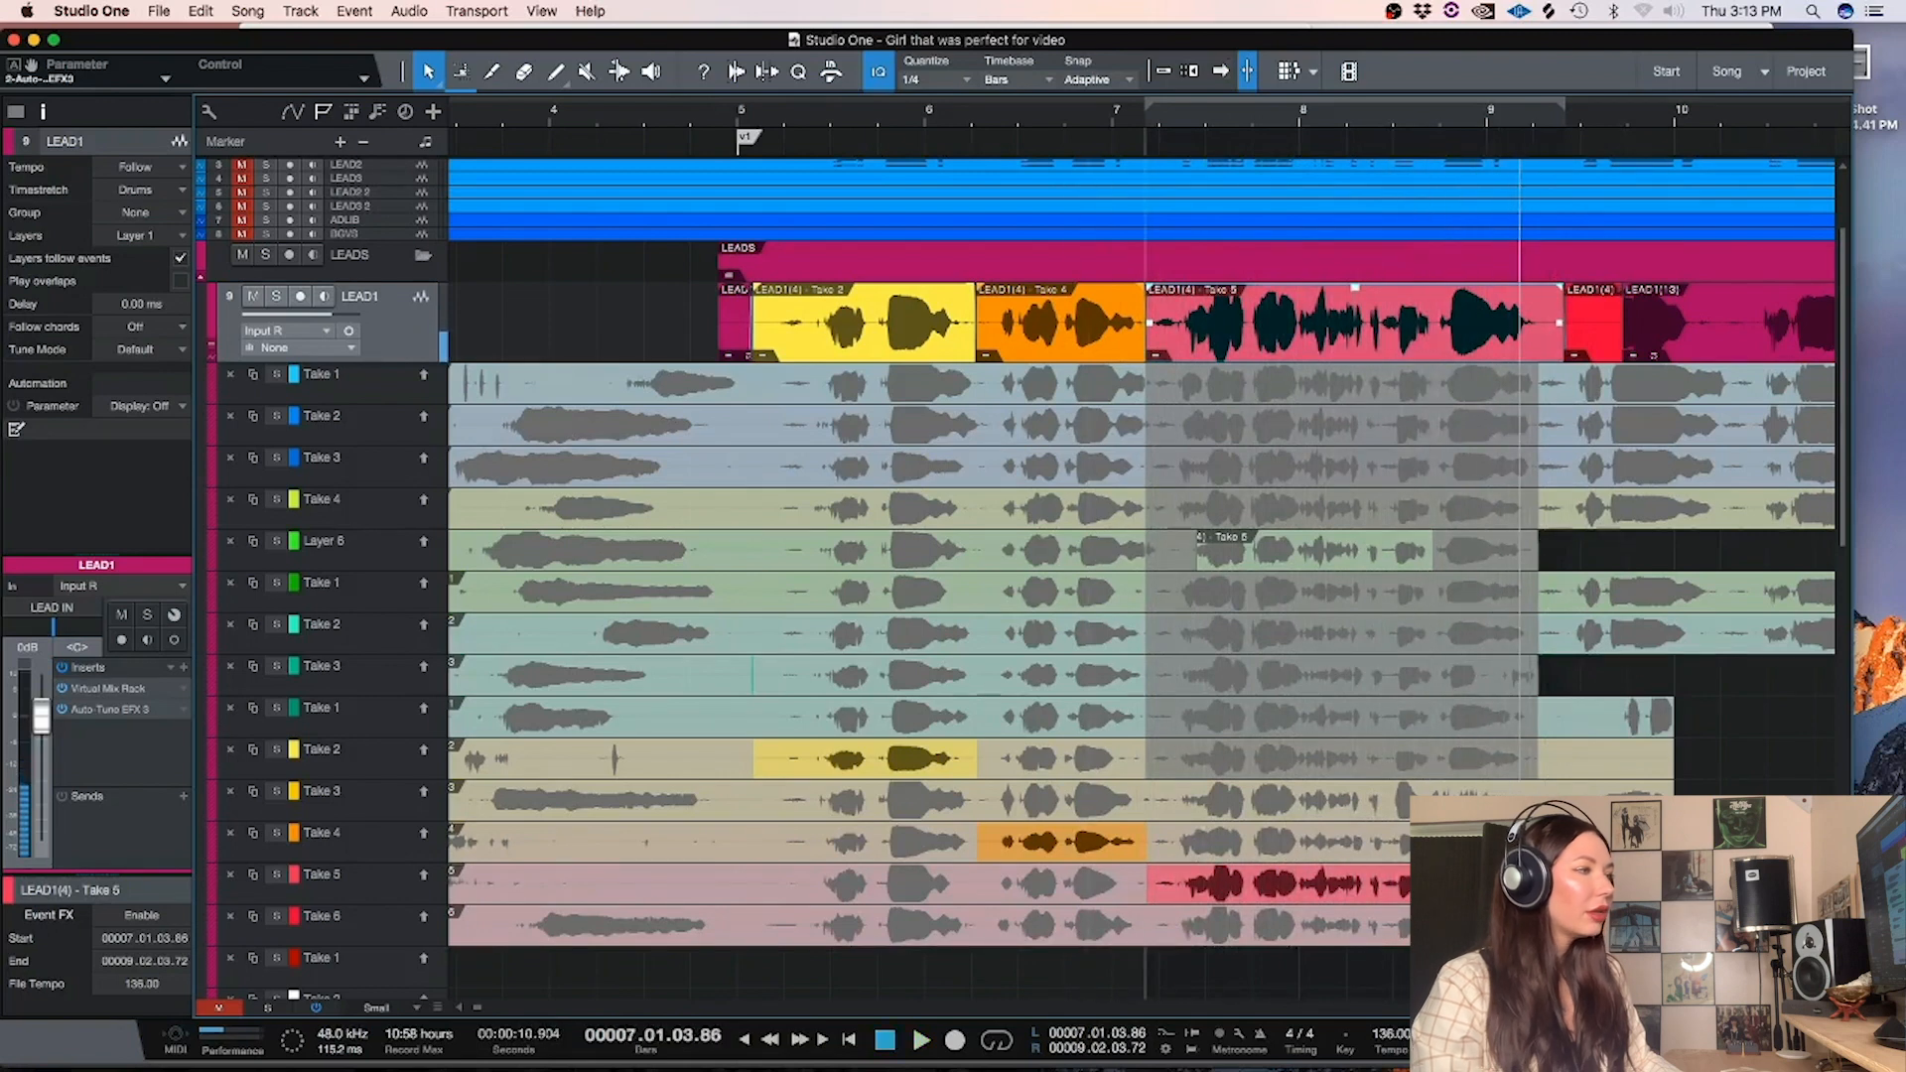
# Try LEAD1(4) Take 4 for the third phrase between bars 7 and 9, replaying its second half from just before bar 8
pyautogui.click(1307, 842)
pyautogui.press('space')
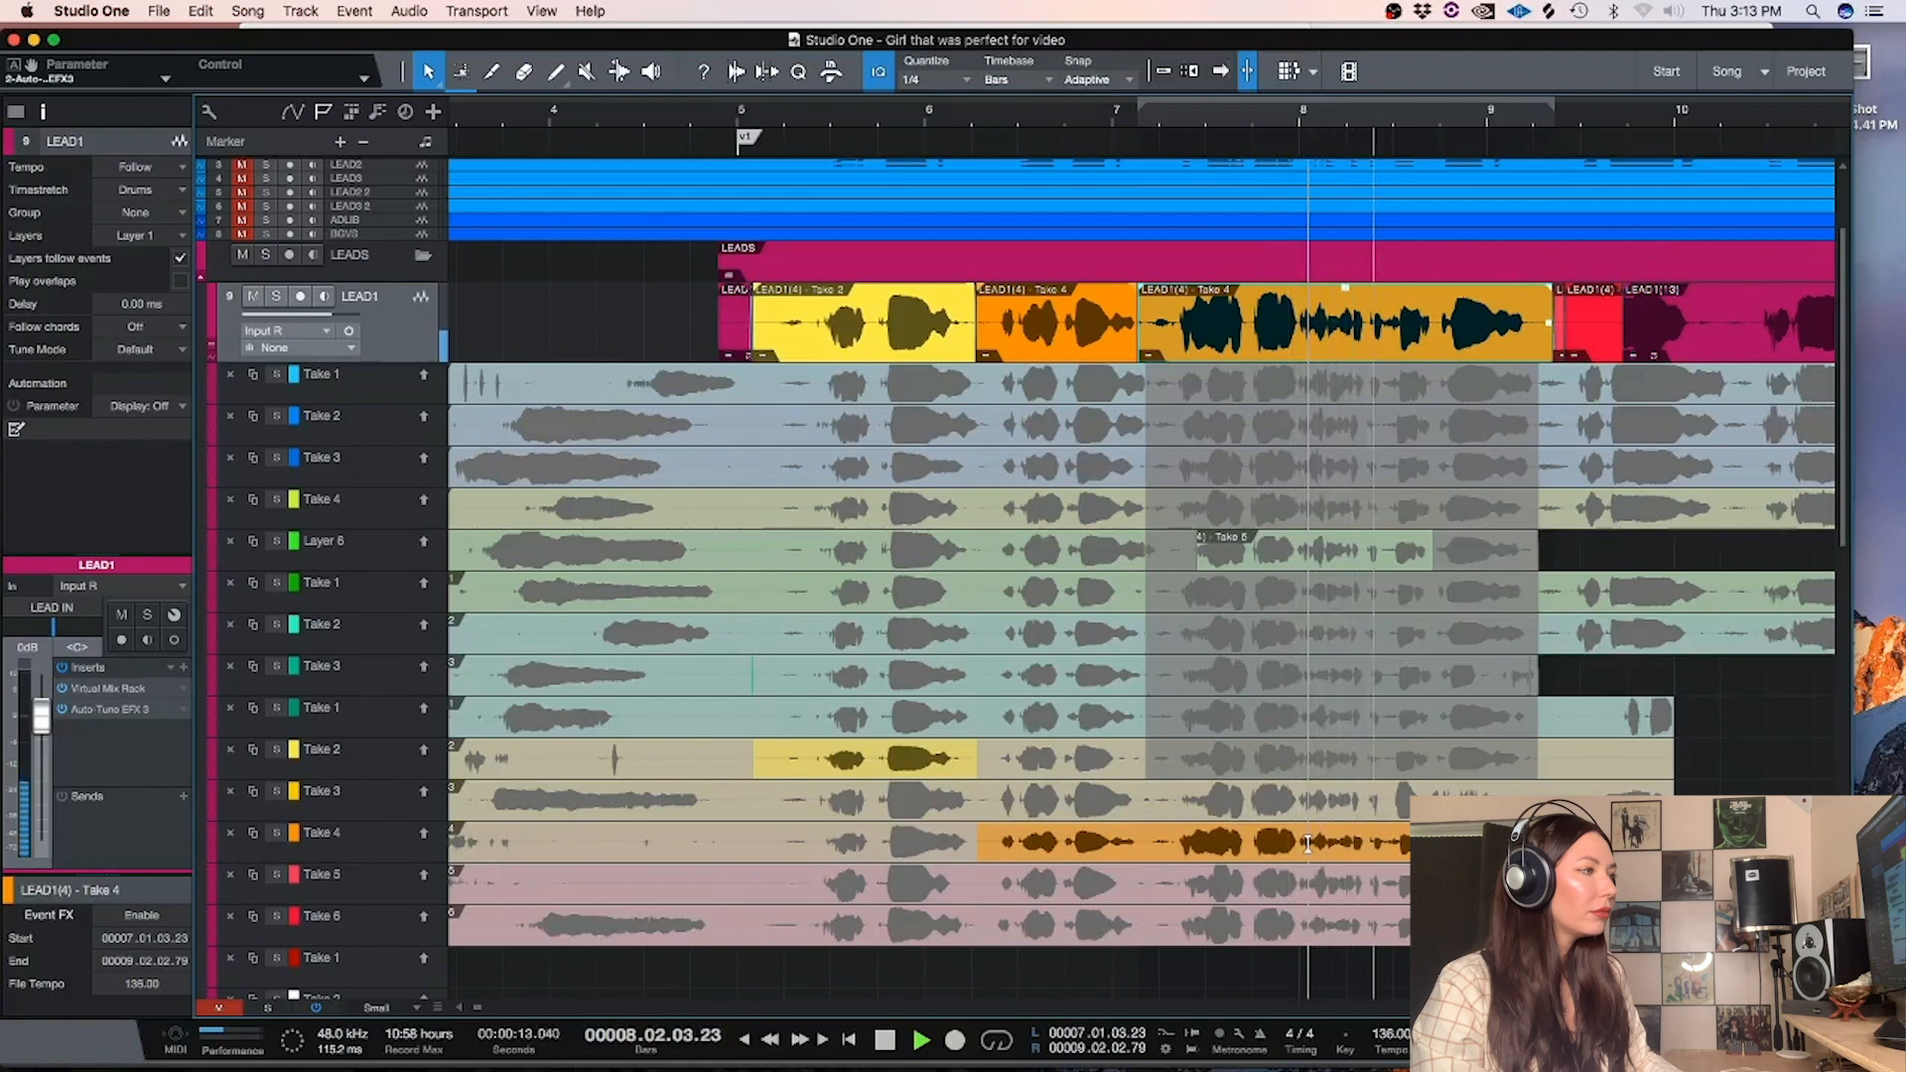
pyautogui.press('space')
pyautogui.click(1300, 127)
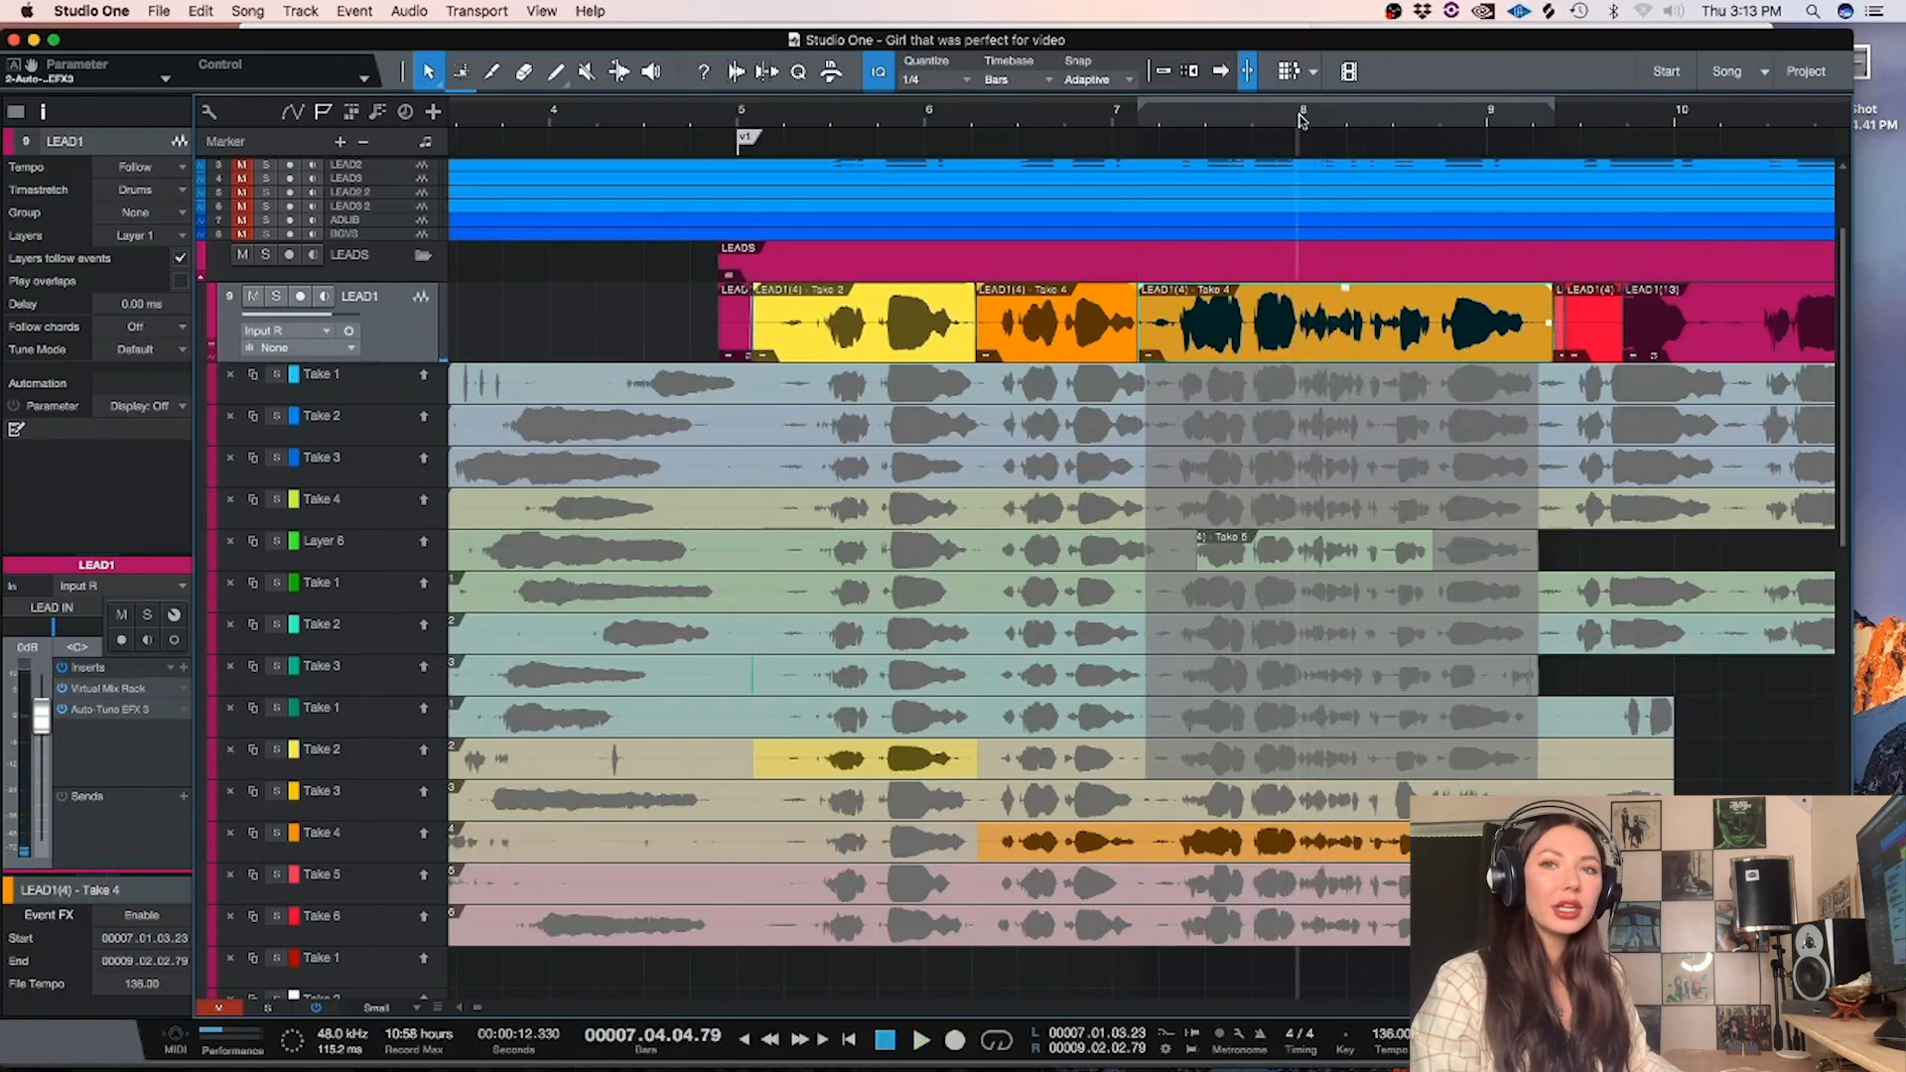
pyautogui.press('space')
pyautogui.press('space')
pyautogui.press('space')
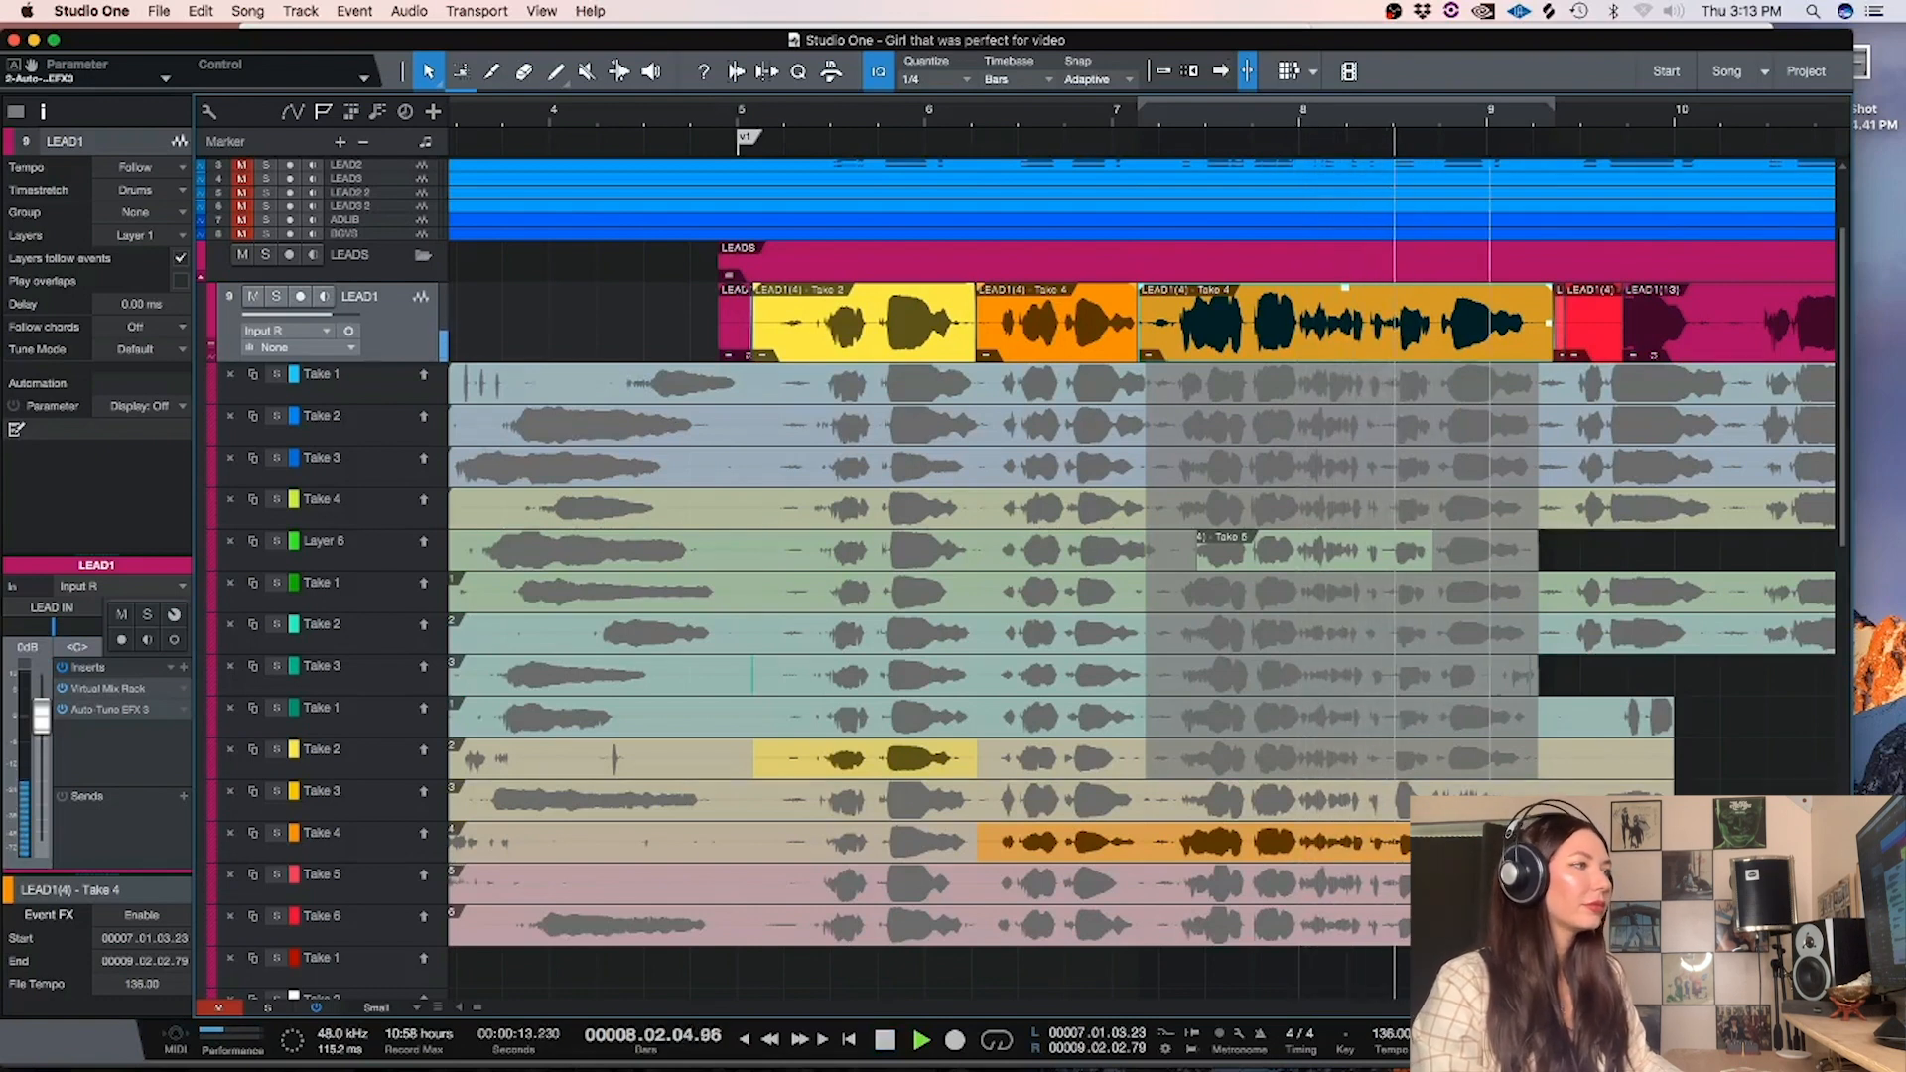
pyautogui.press('space')
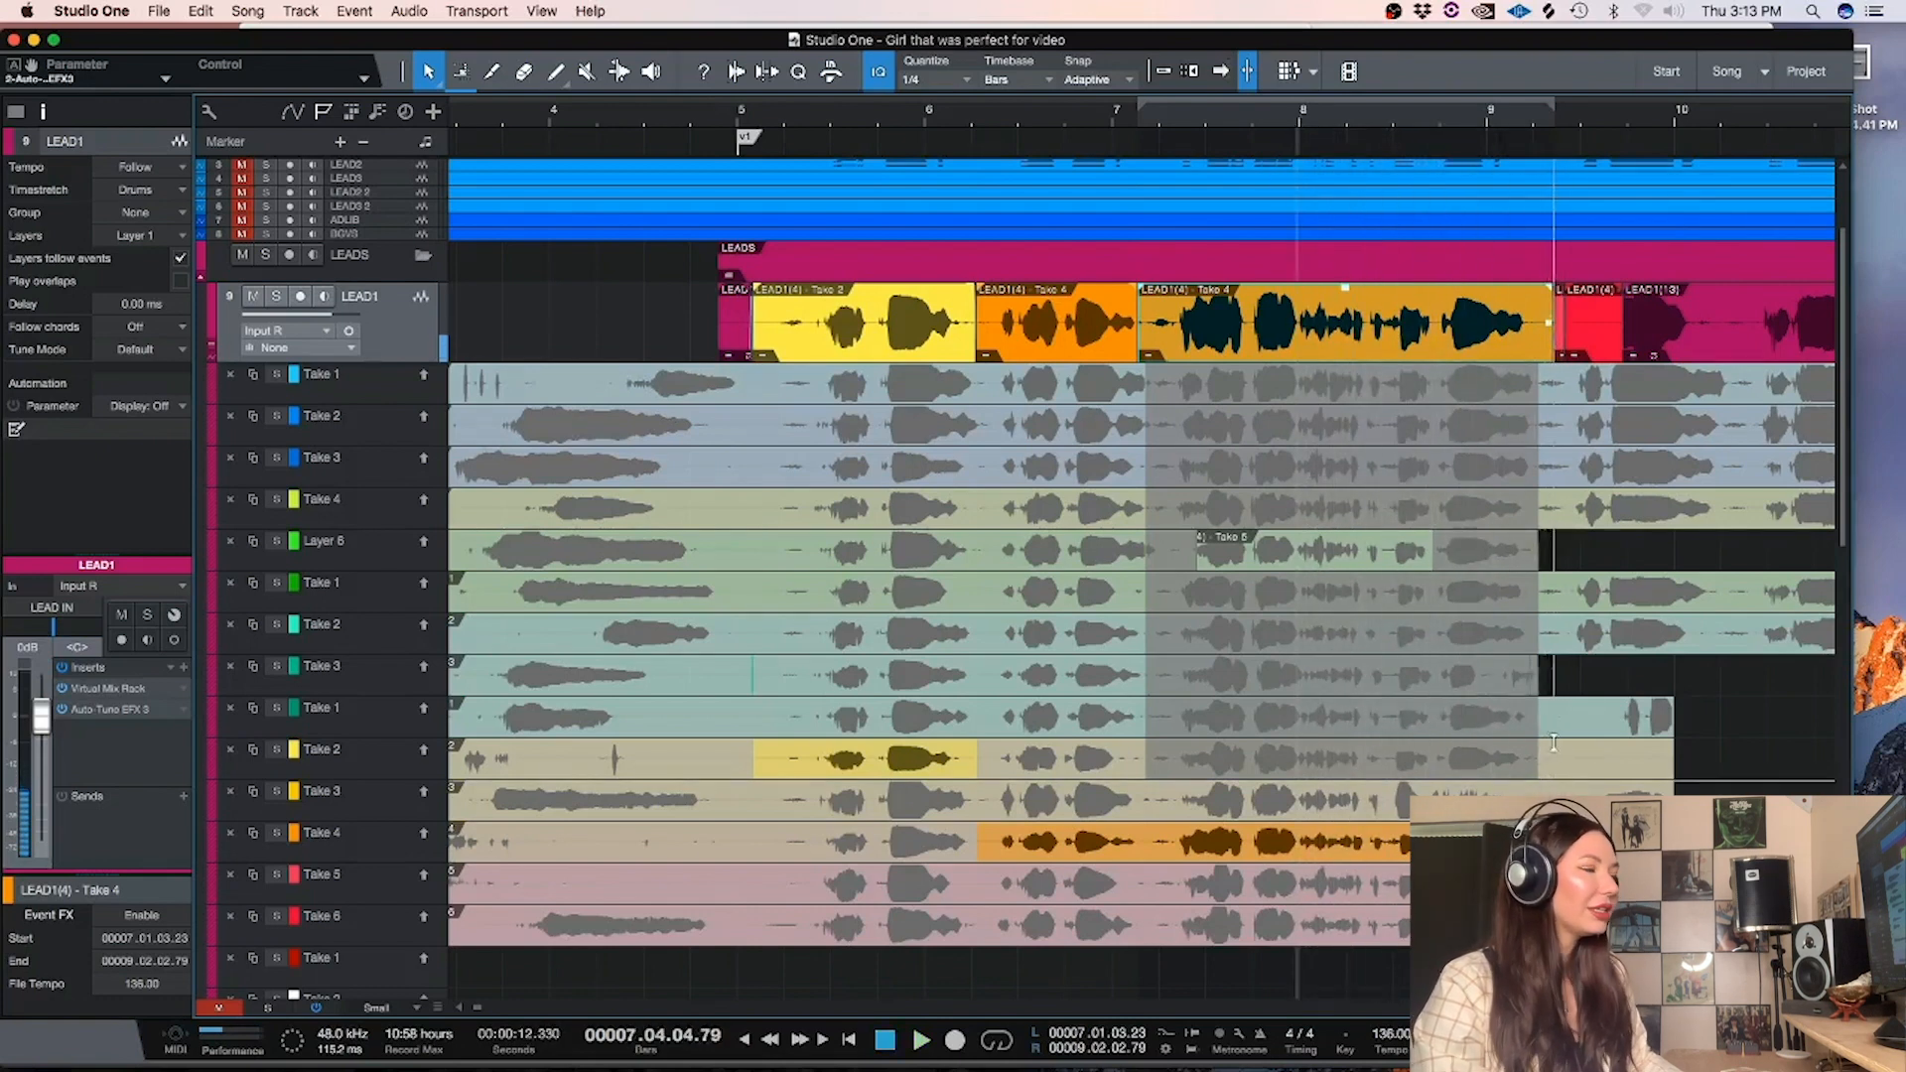
# Try LEAD1(4) Take 2 for the third phrase, replace it with LEAD1(4) Take 1 between bars 7 and 9, and play it back
pyautogui.click(1144, 757)
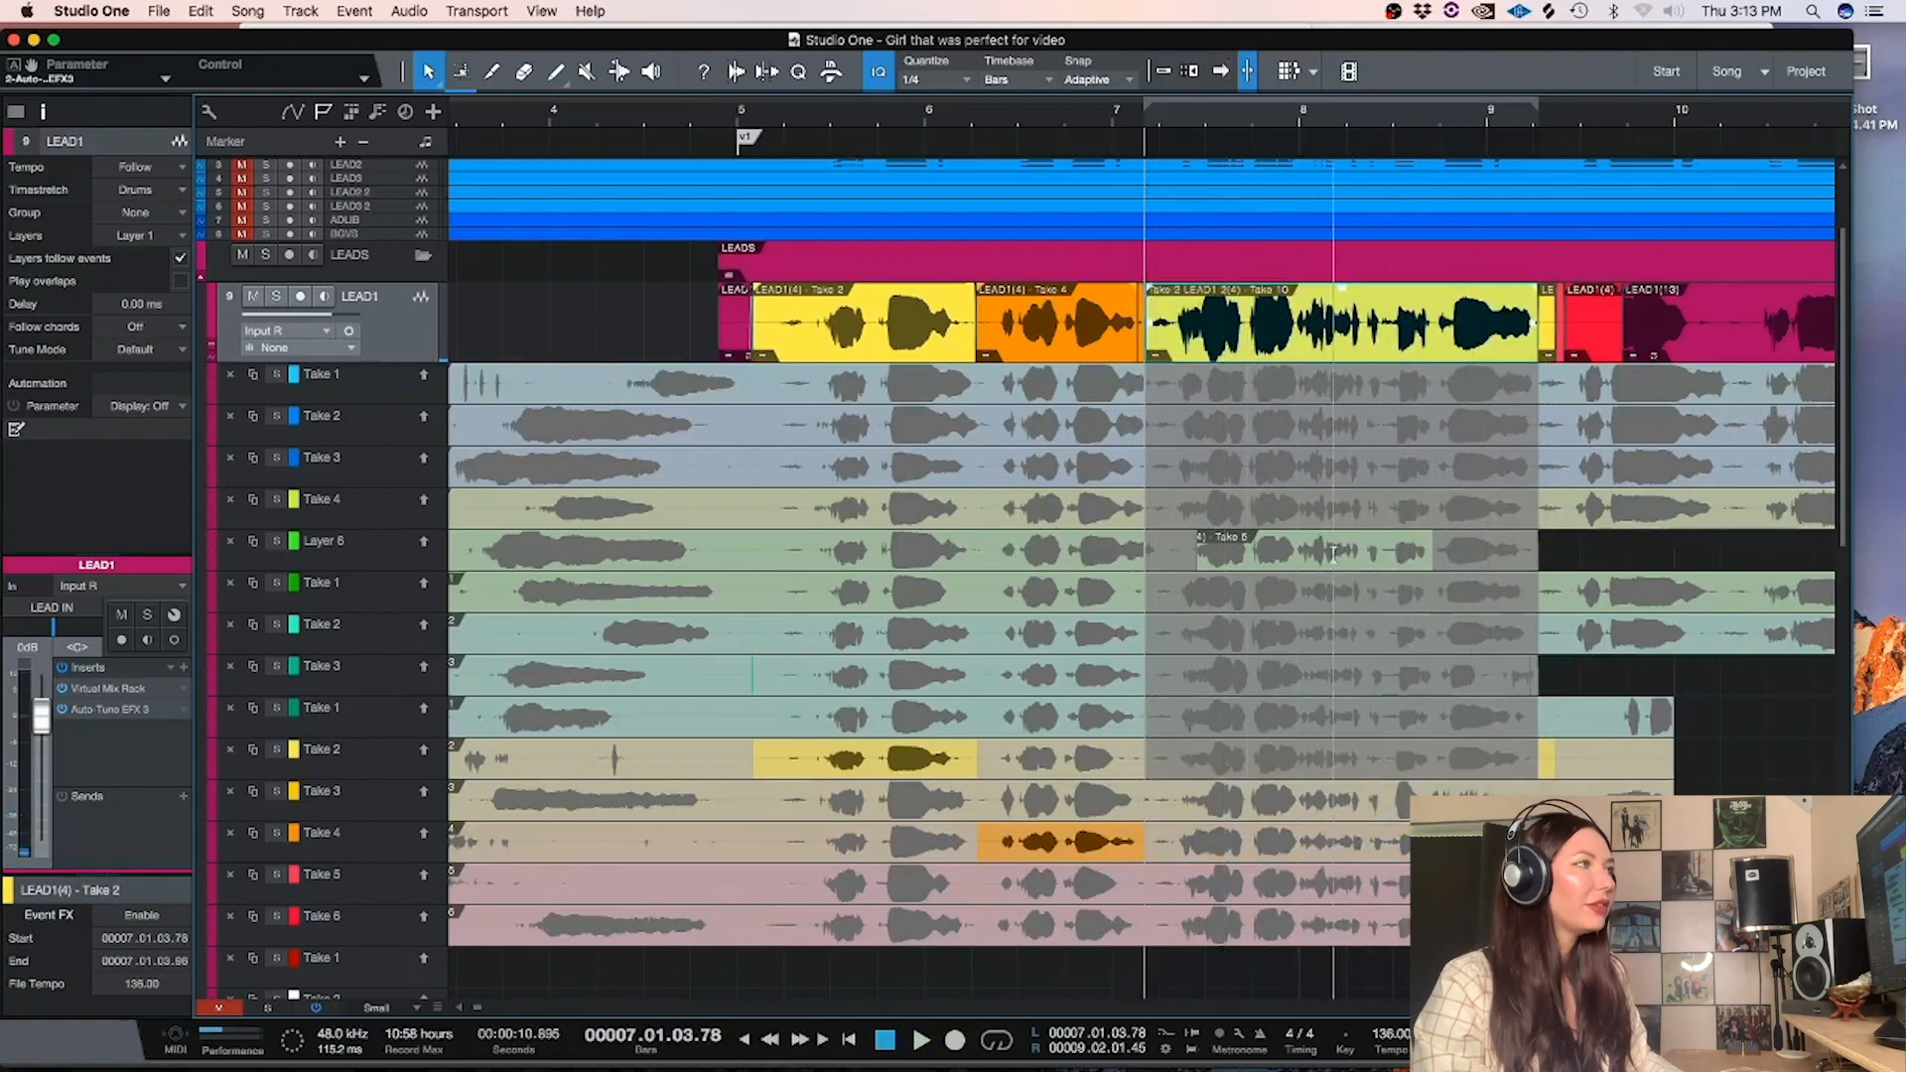
pyautogui.moveTo(1555, 724); pyautogui.dragTo(1139, 730)
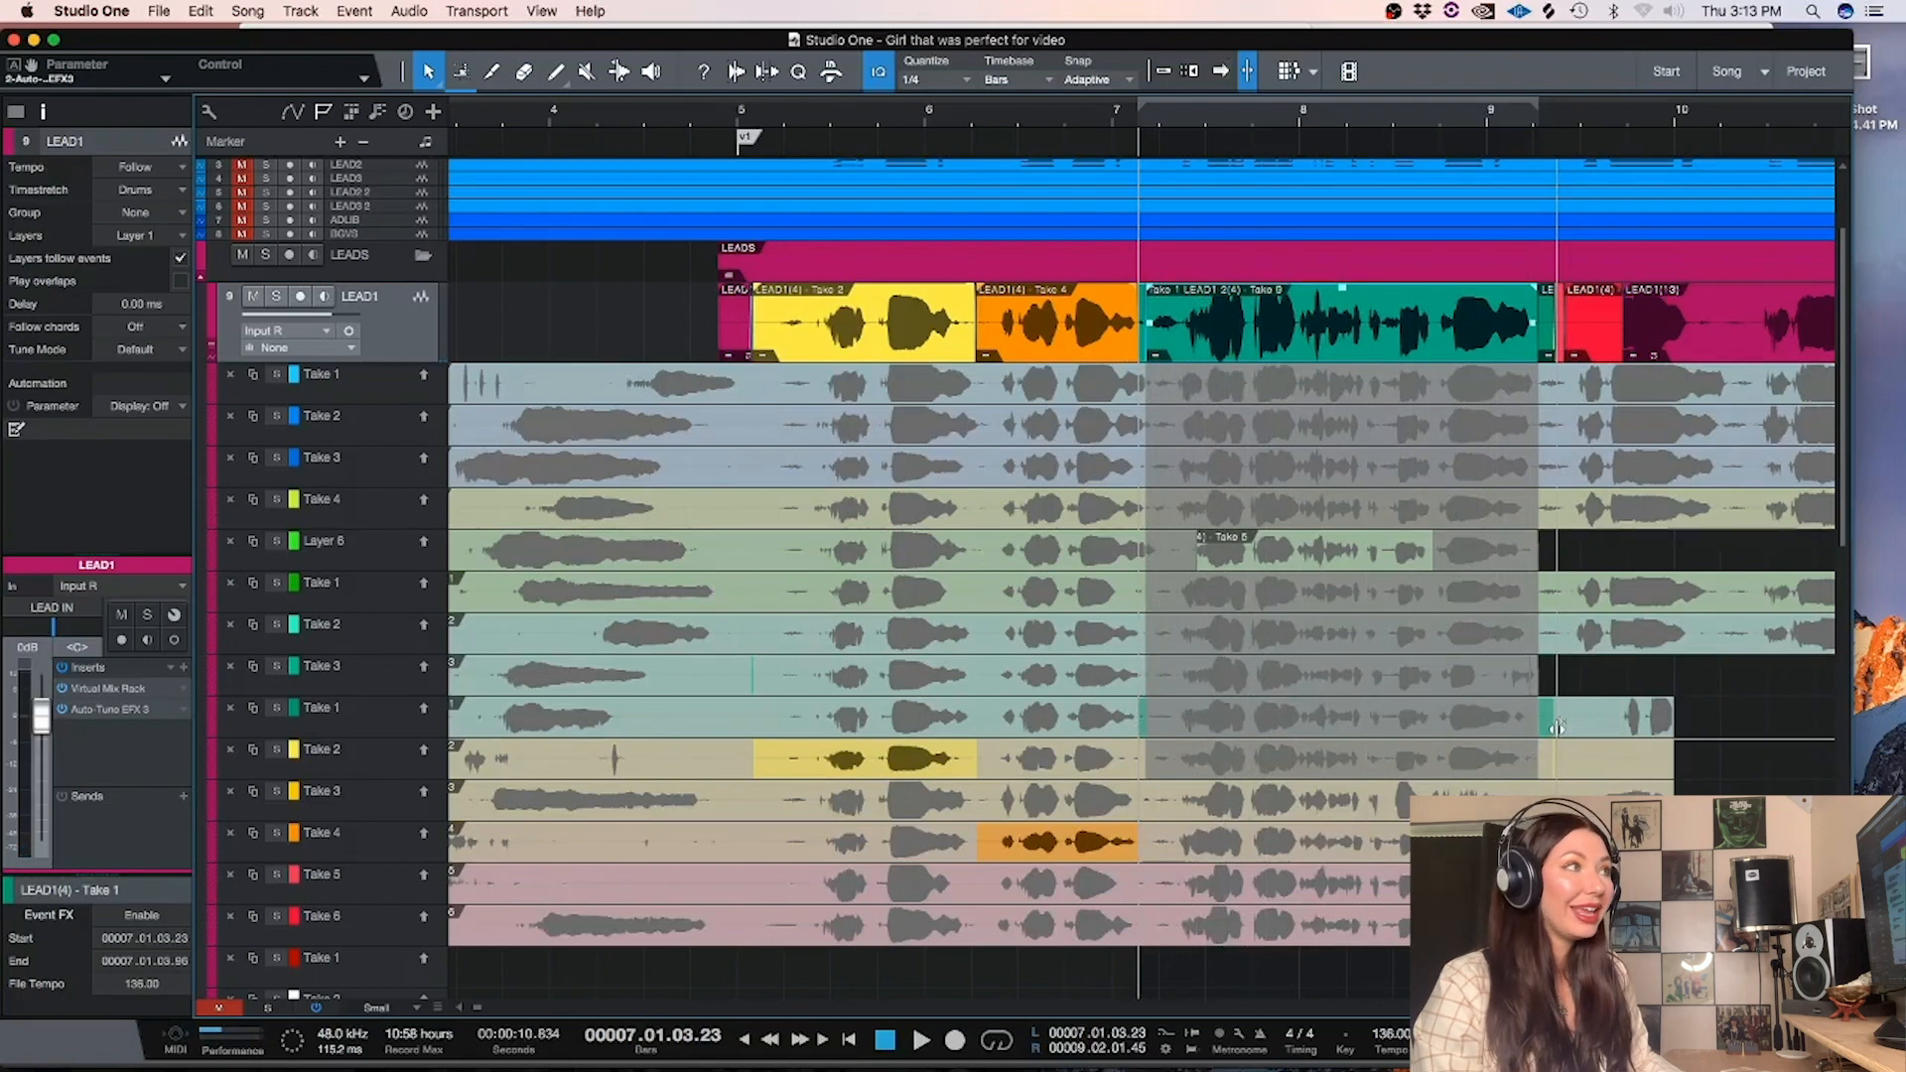
pyautogui.press('space')
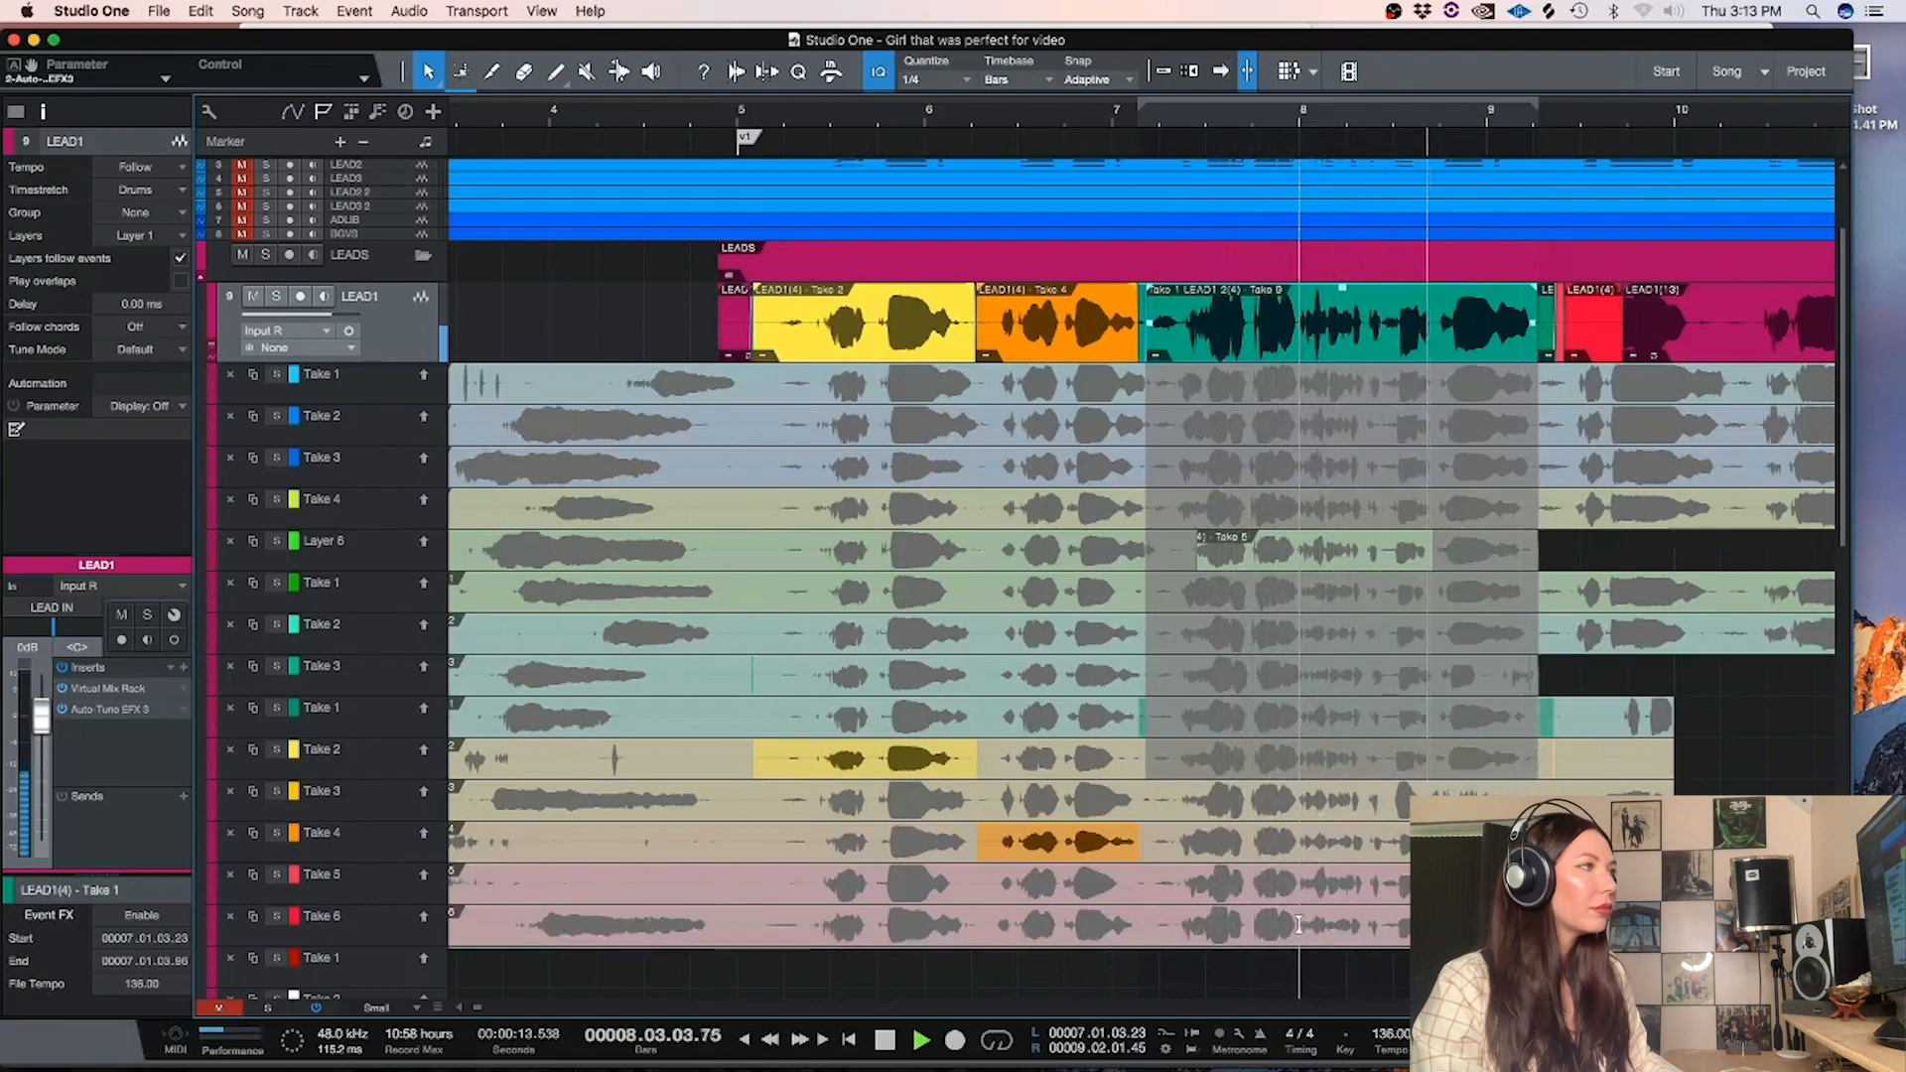
pyautogui.press('space')
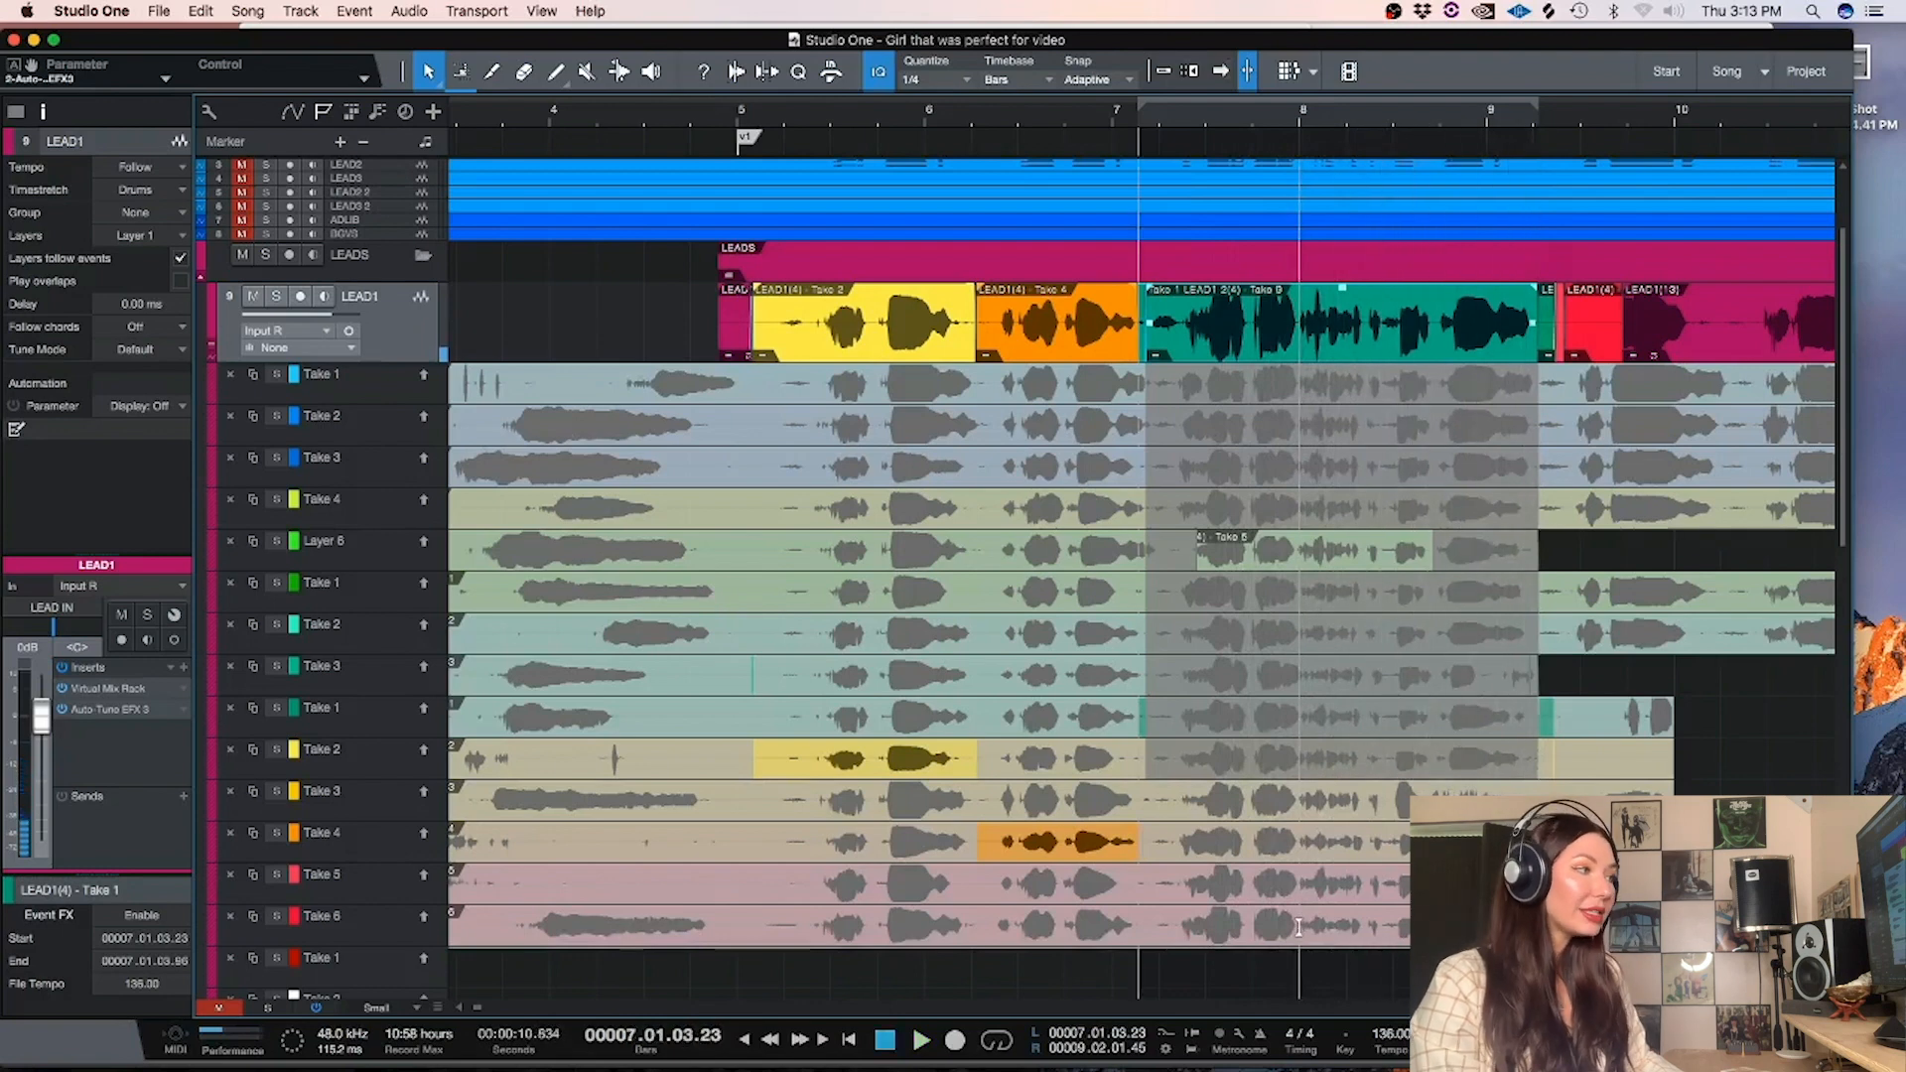
# Try LEAD1(4) Take 6 for the first half of the third phrase up to bar 8, play it, and undo the change
pyautogui.moveTo(1298, 926); pyautogui.dragTo(1147, 926)
pyautogui.press('space')
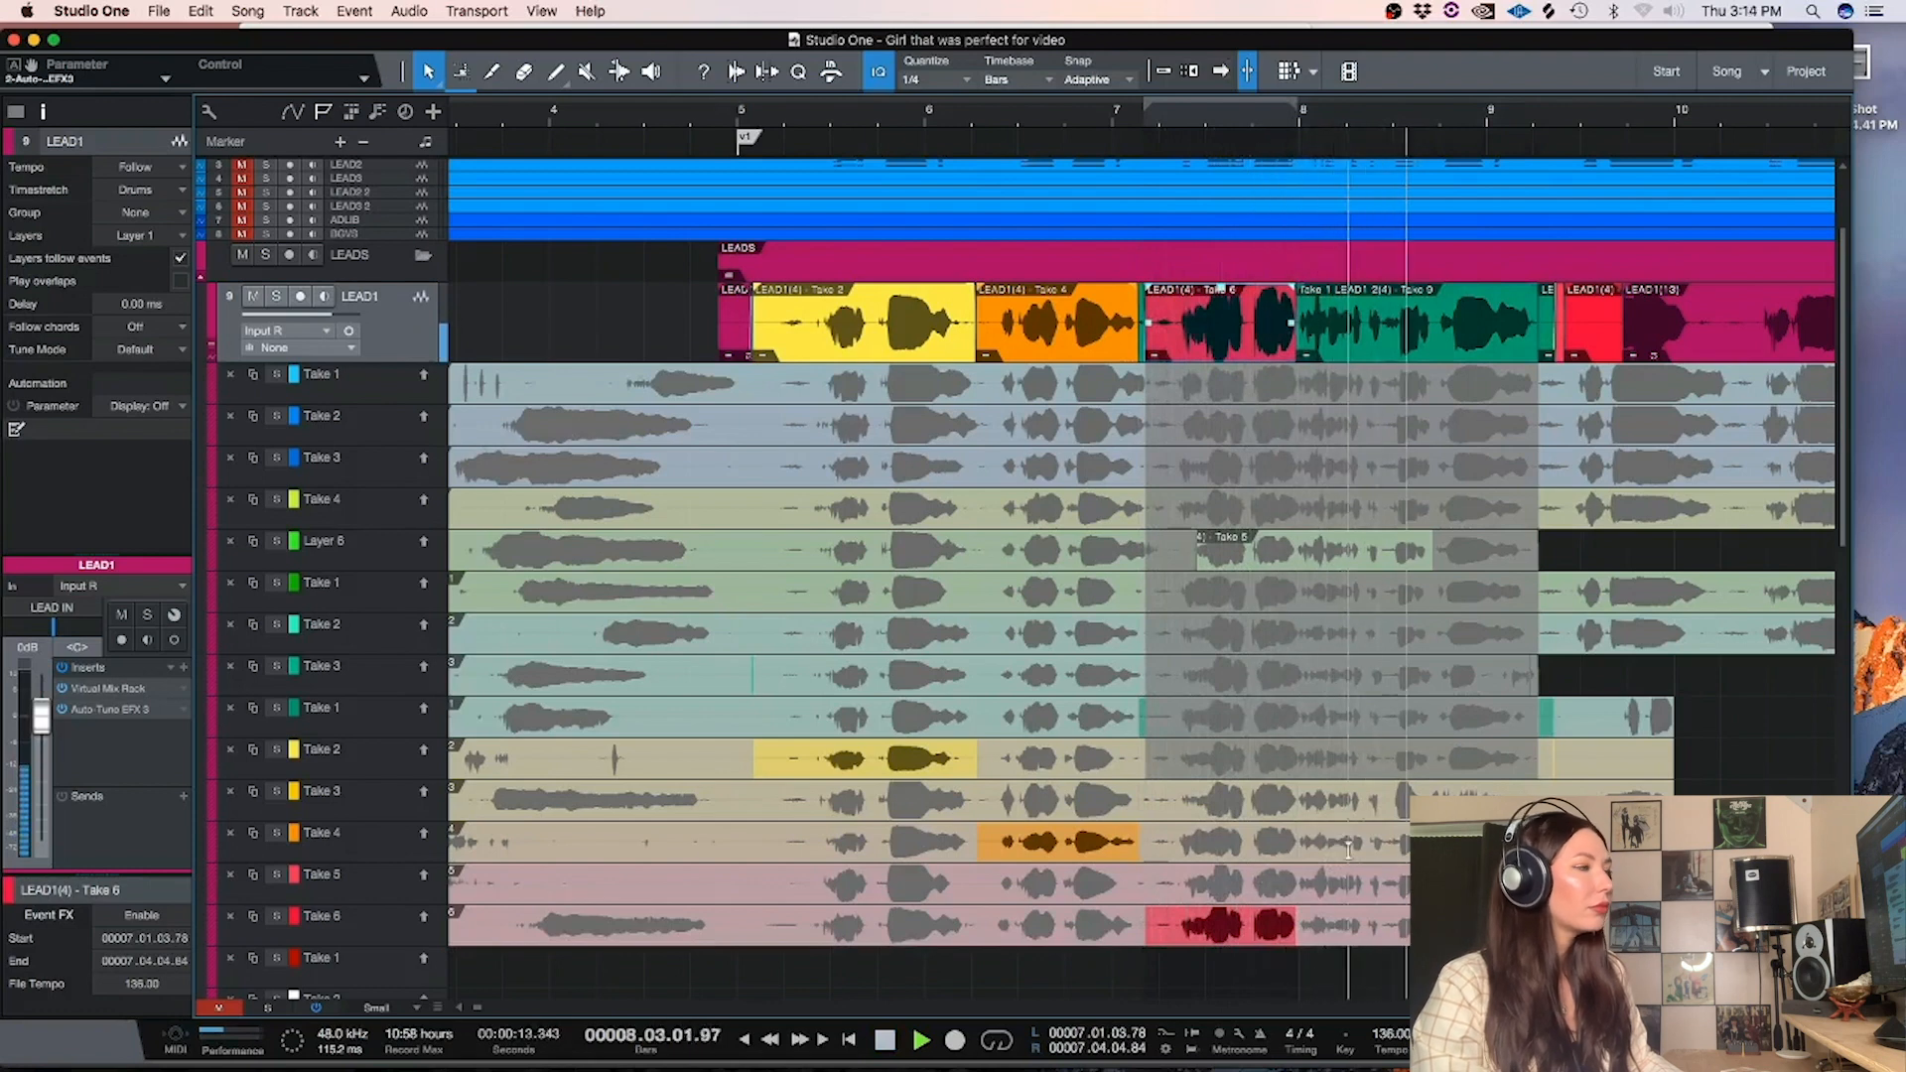
pyautogui.press('space')
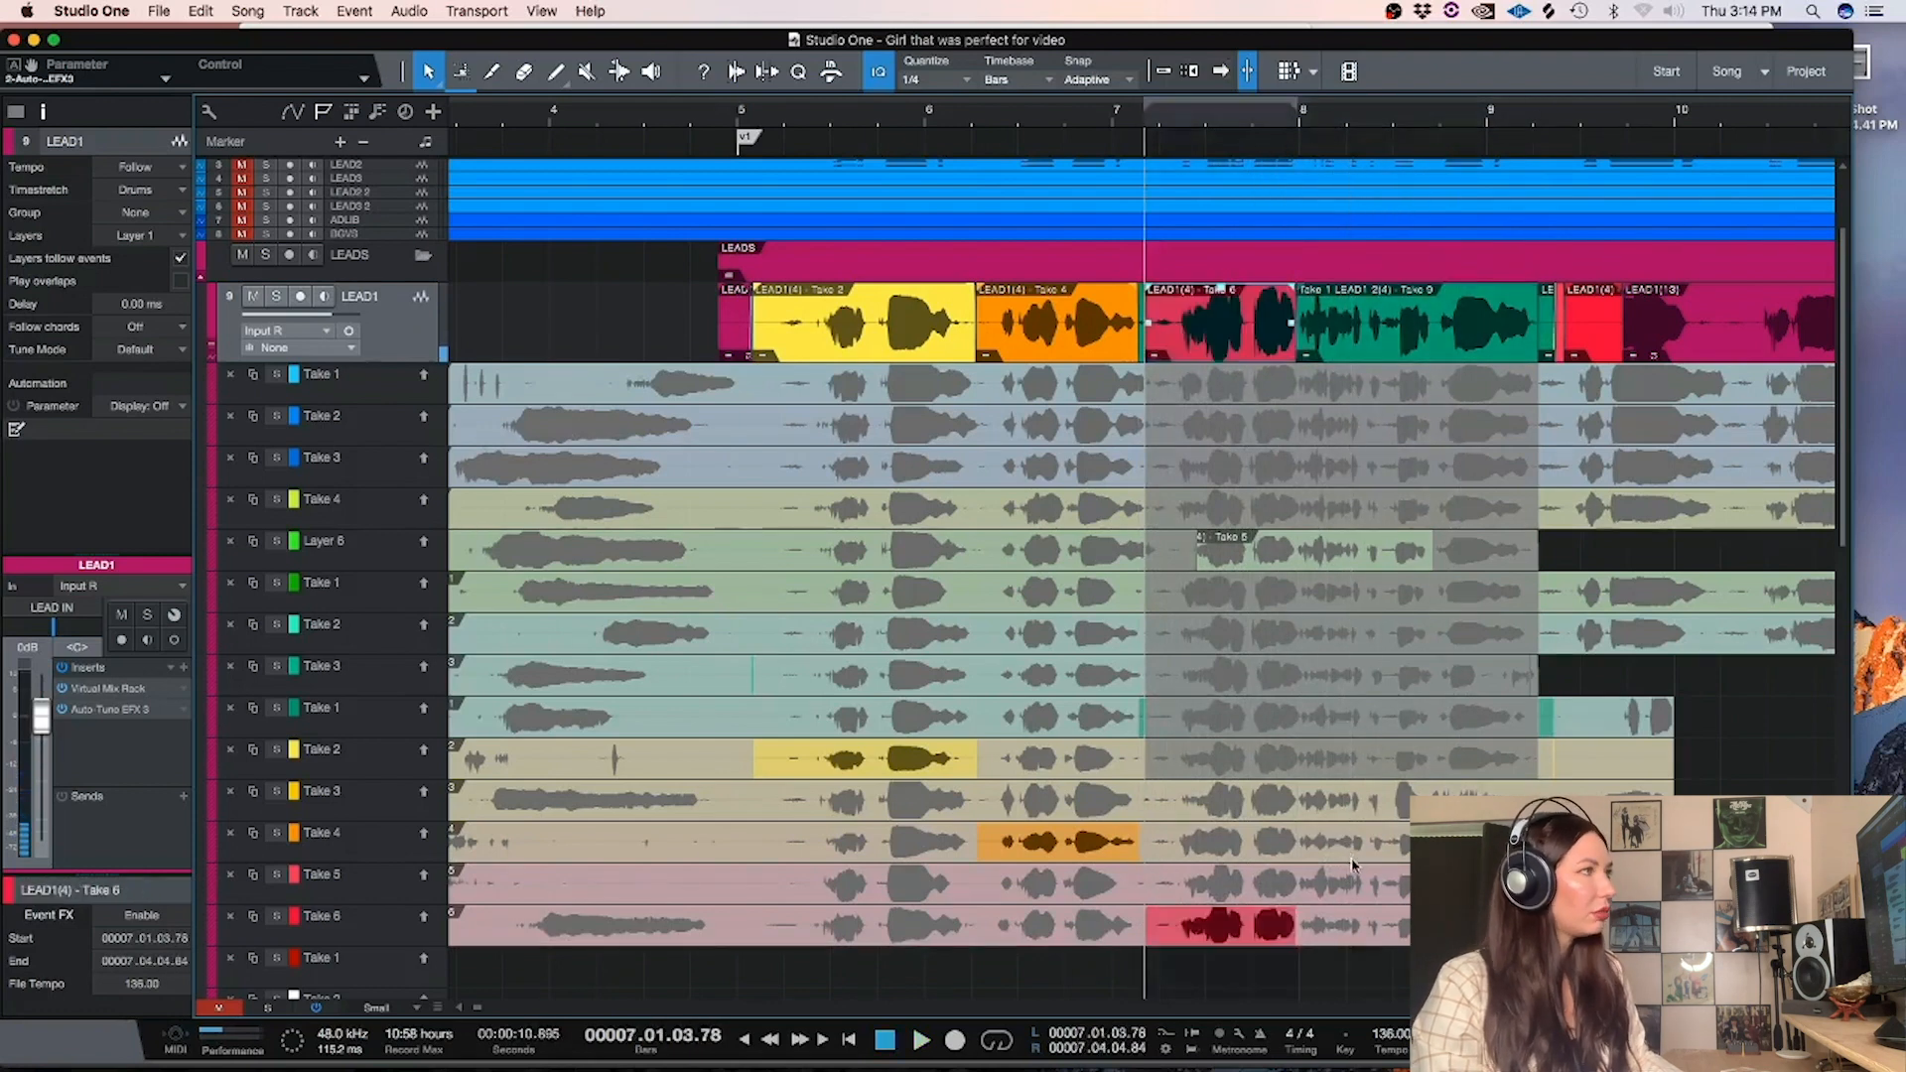
pyautogui.press('super+z')
# Comp LEAD1(4) Take 6 into only the opening of the third phrase, ending well before bar 8, and play the transition
pyautogui.press('space')
pyautogui.moveTo(1249, 921); pyautogui.dragTo(1145, 924)
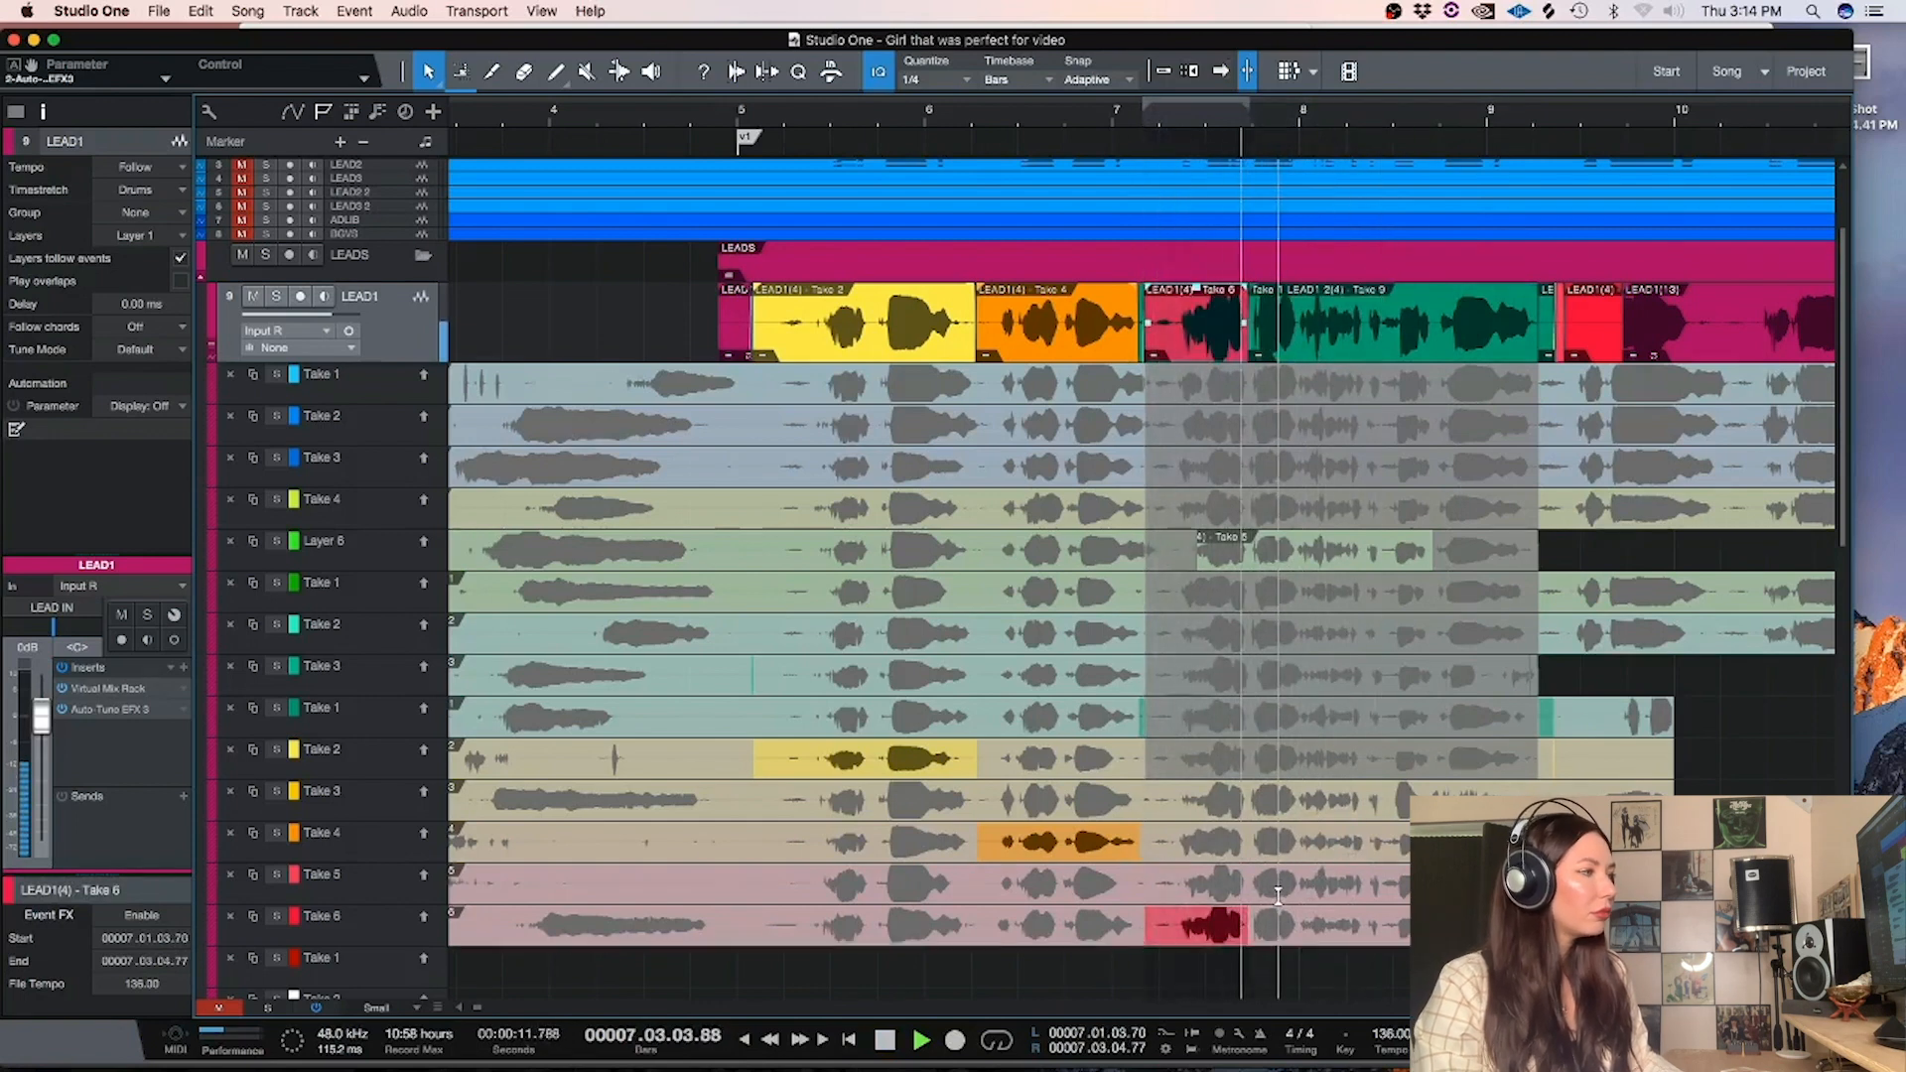
pyautogui.press('space')
# Play the comped verse from before bar 4 through the third phrase to judge how the takes flow together
pyautogui.click(668, 126)
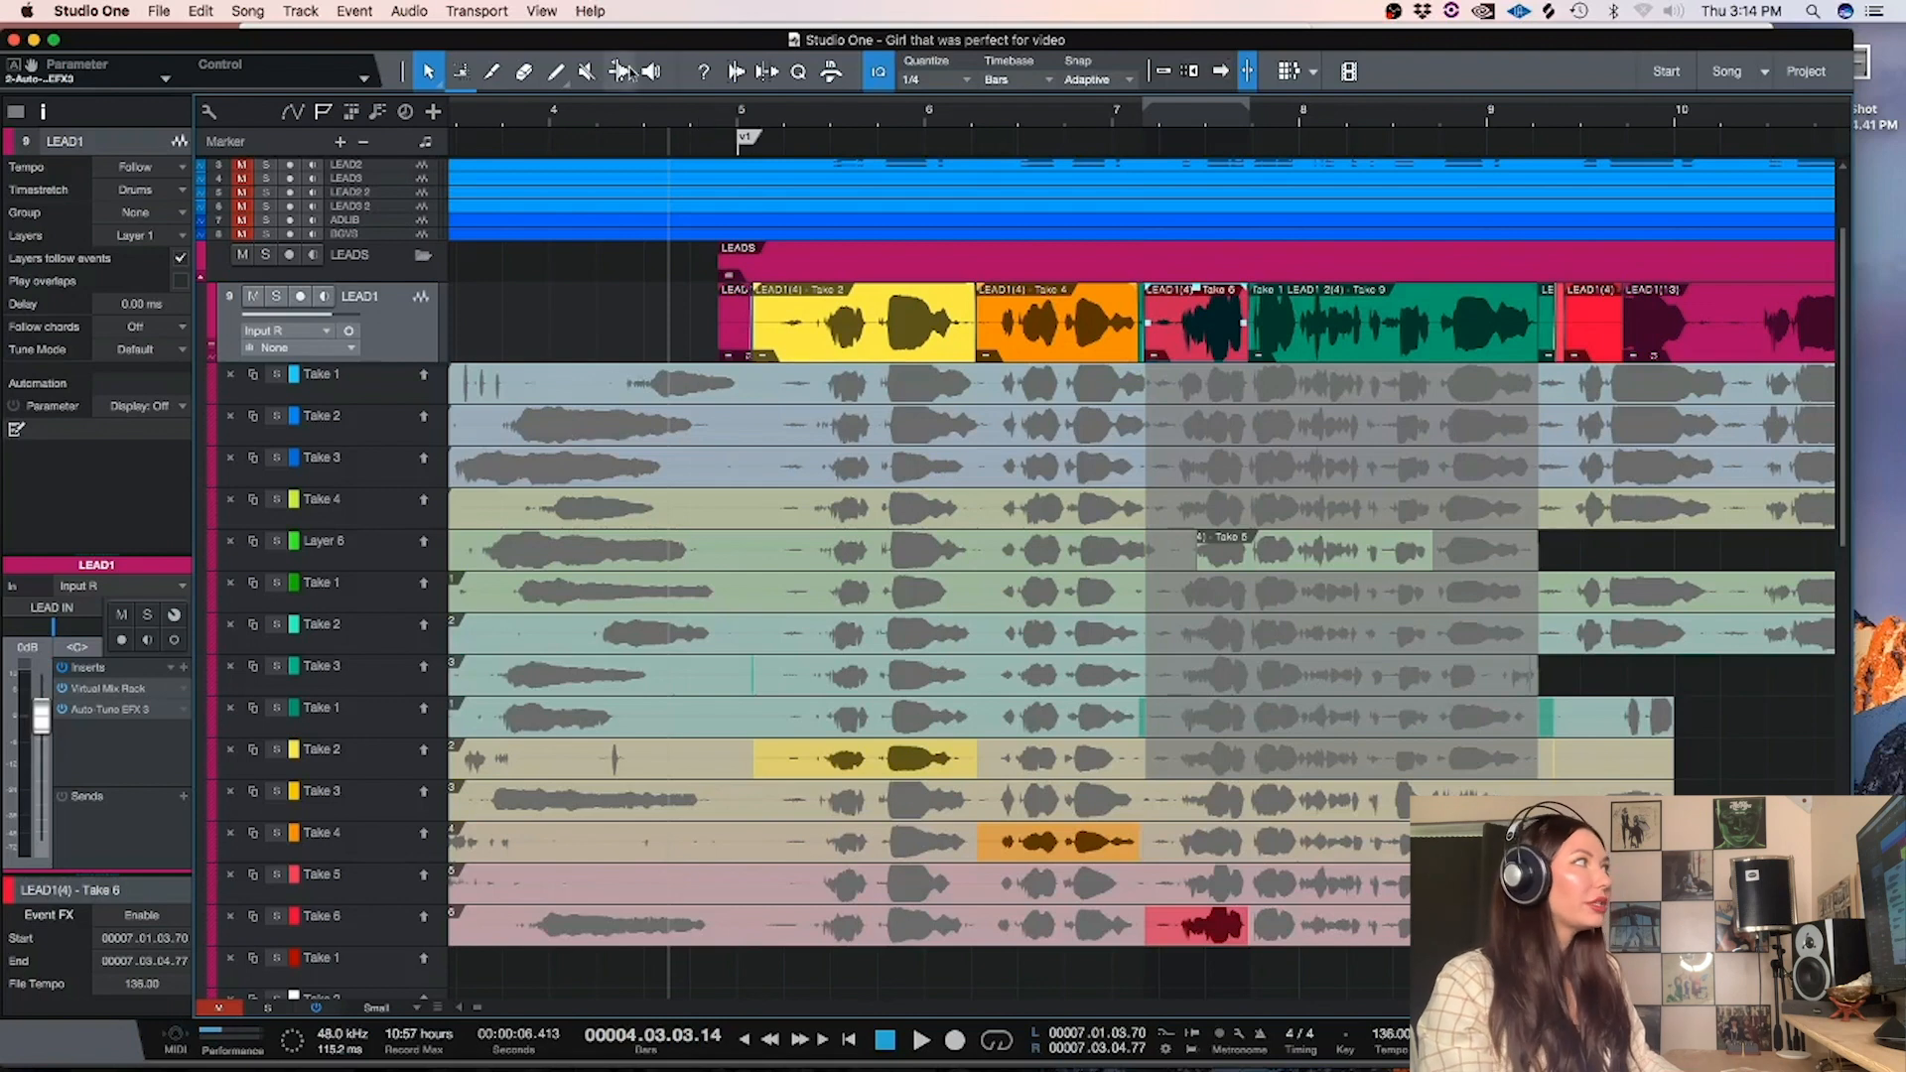
pyautogui.click(487, 118)
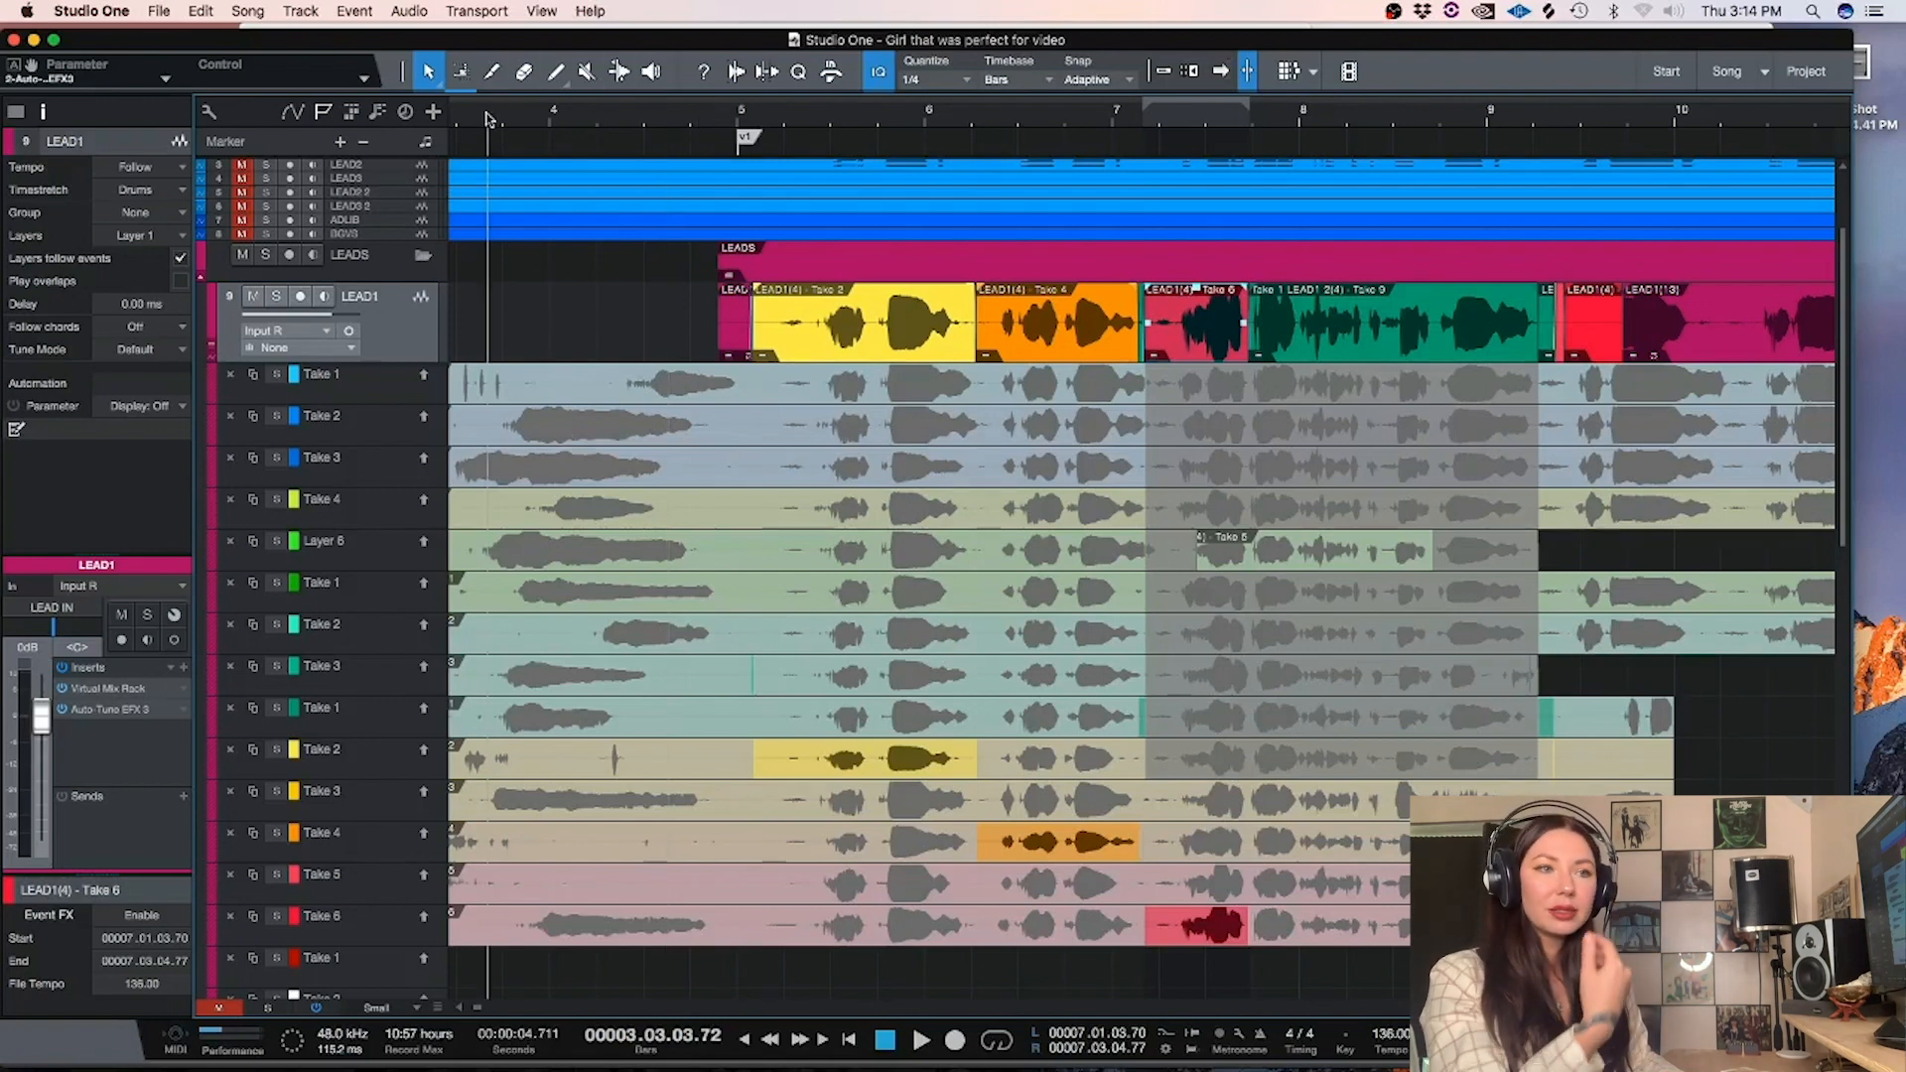
pyautogui.press('space')
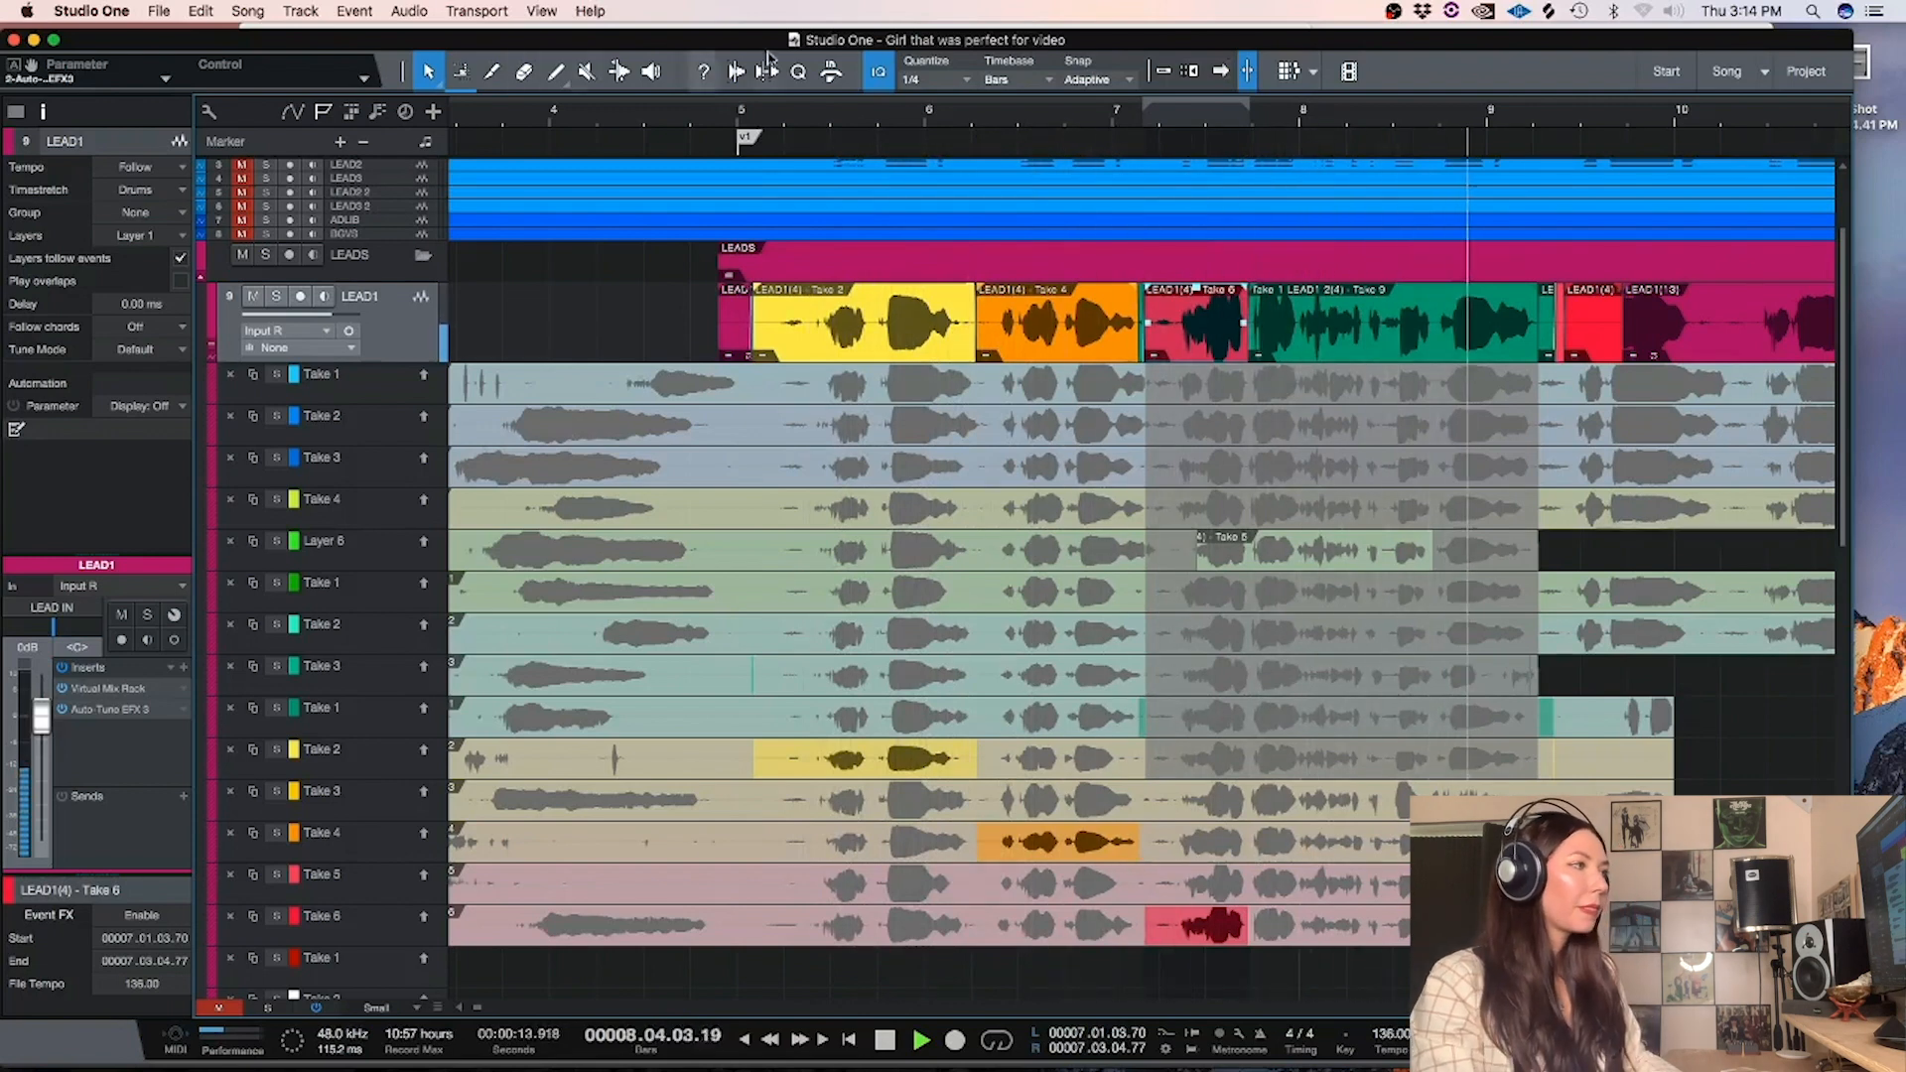
pyautogui.press('space')
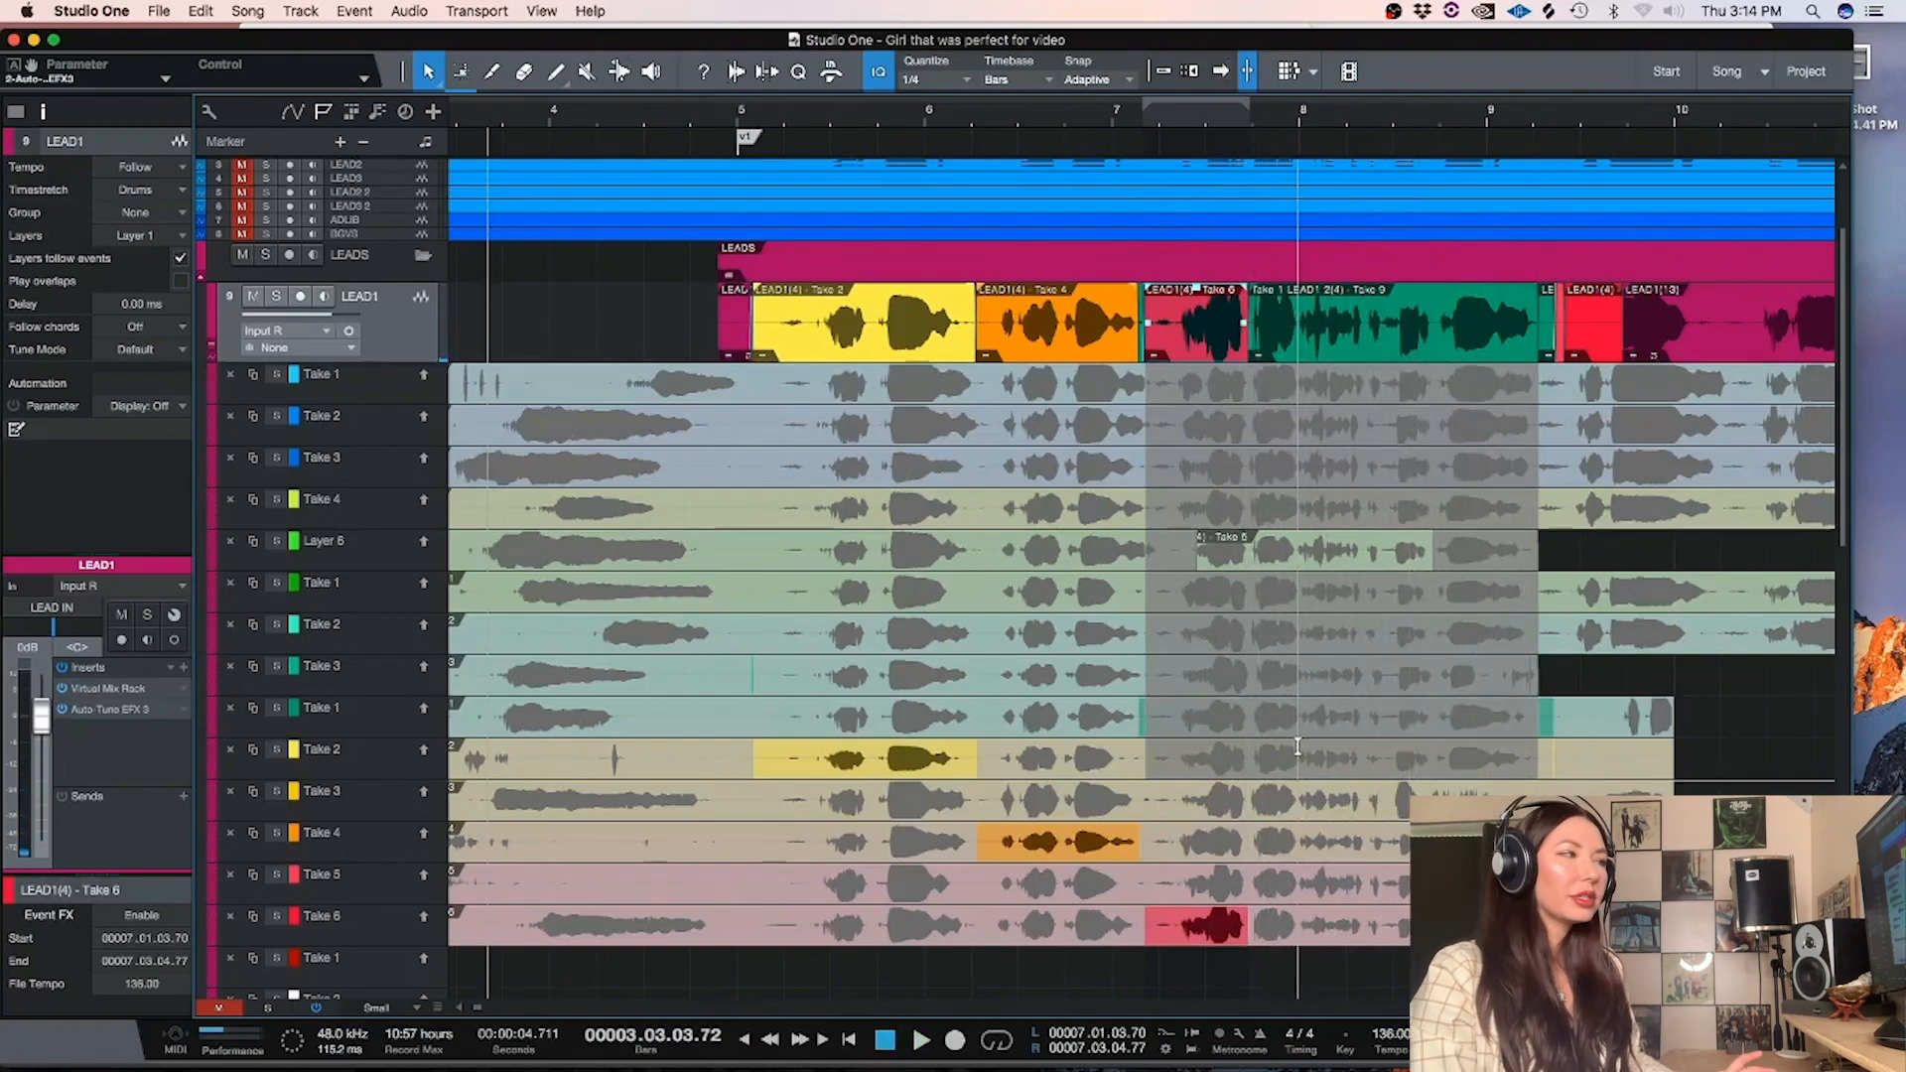
# Replace the first half of the third phrase up to bar 8 with LEAD1 2(4) - Take 4
pyautogui.moveTo(1142, 800); pyautogui.dragTo(1295, 800)
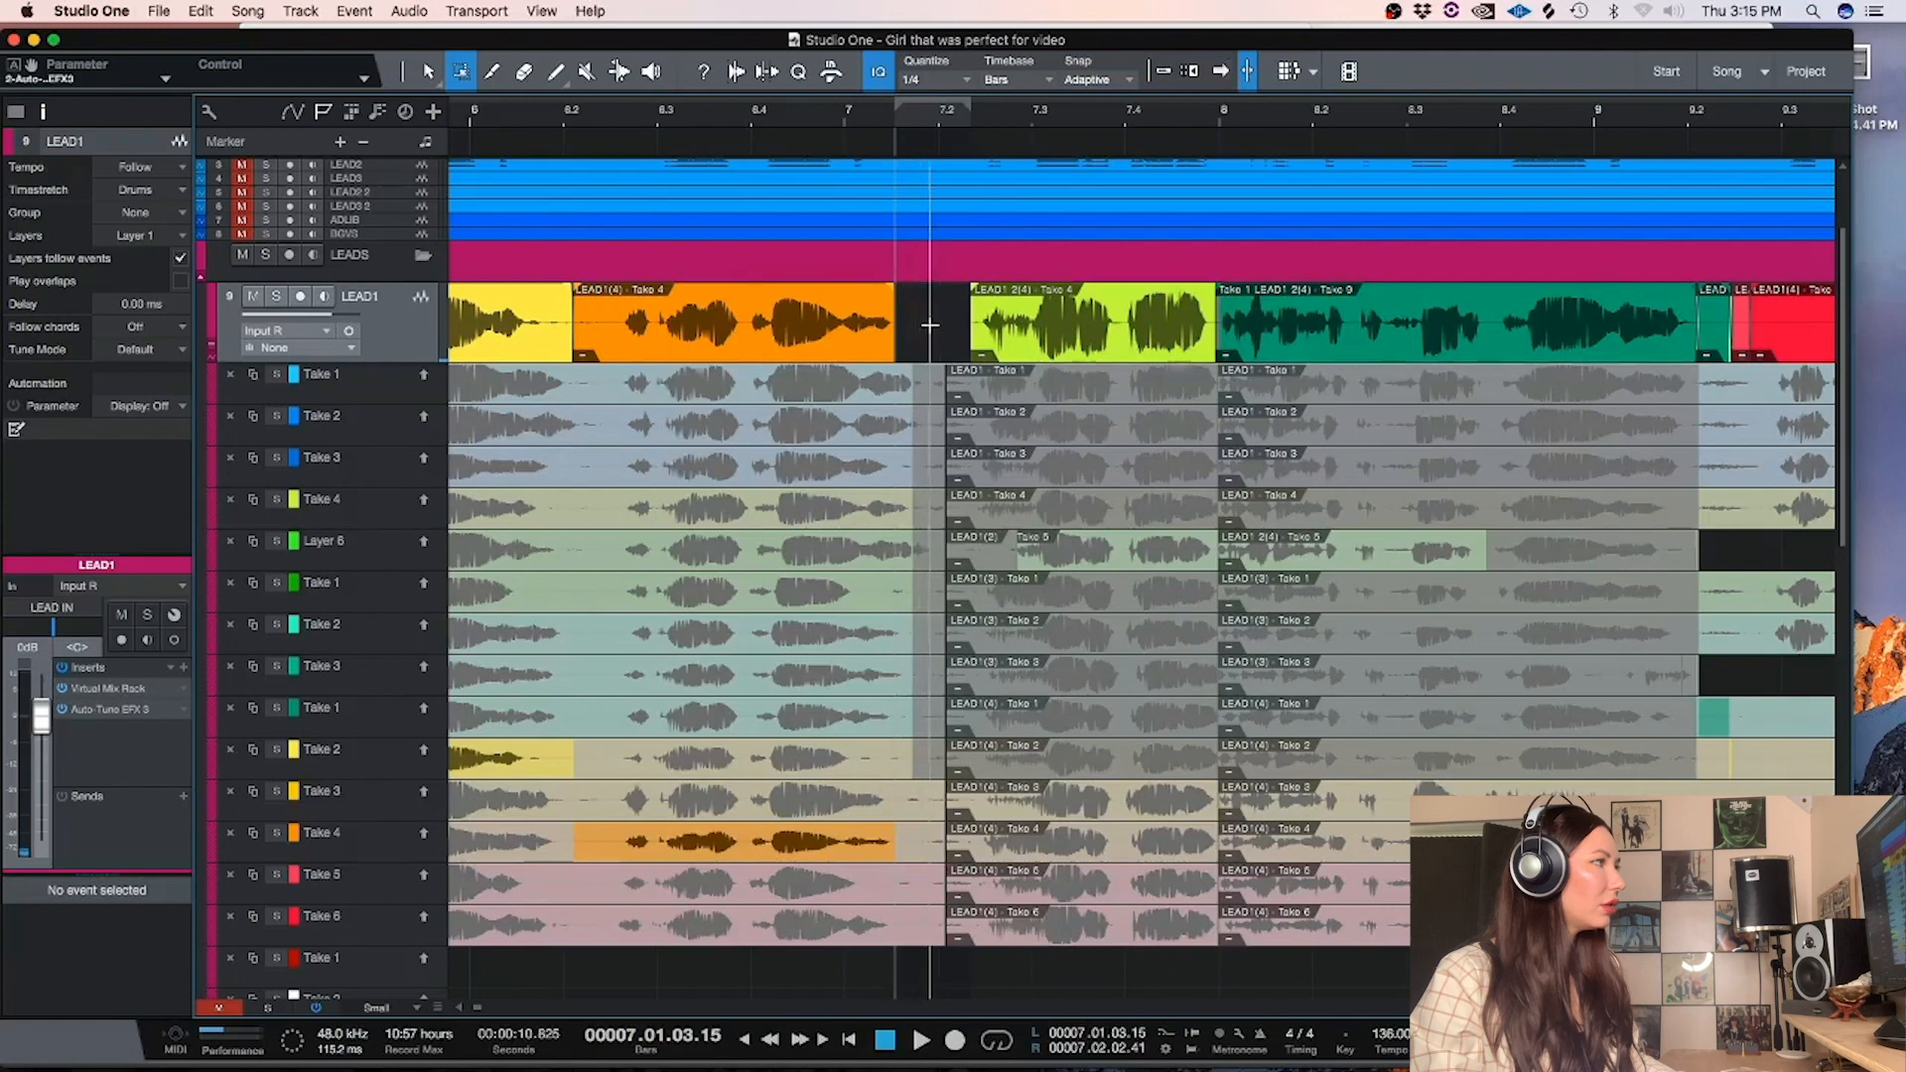
# Delete the leftover audio fragments on LEAD1 between the second and third phrases, just after bar 7, and save the song
pyautogui.press('super+z')
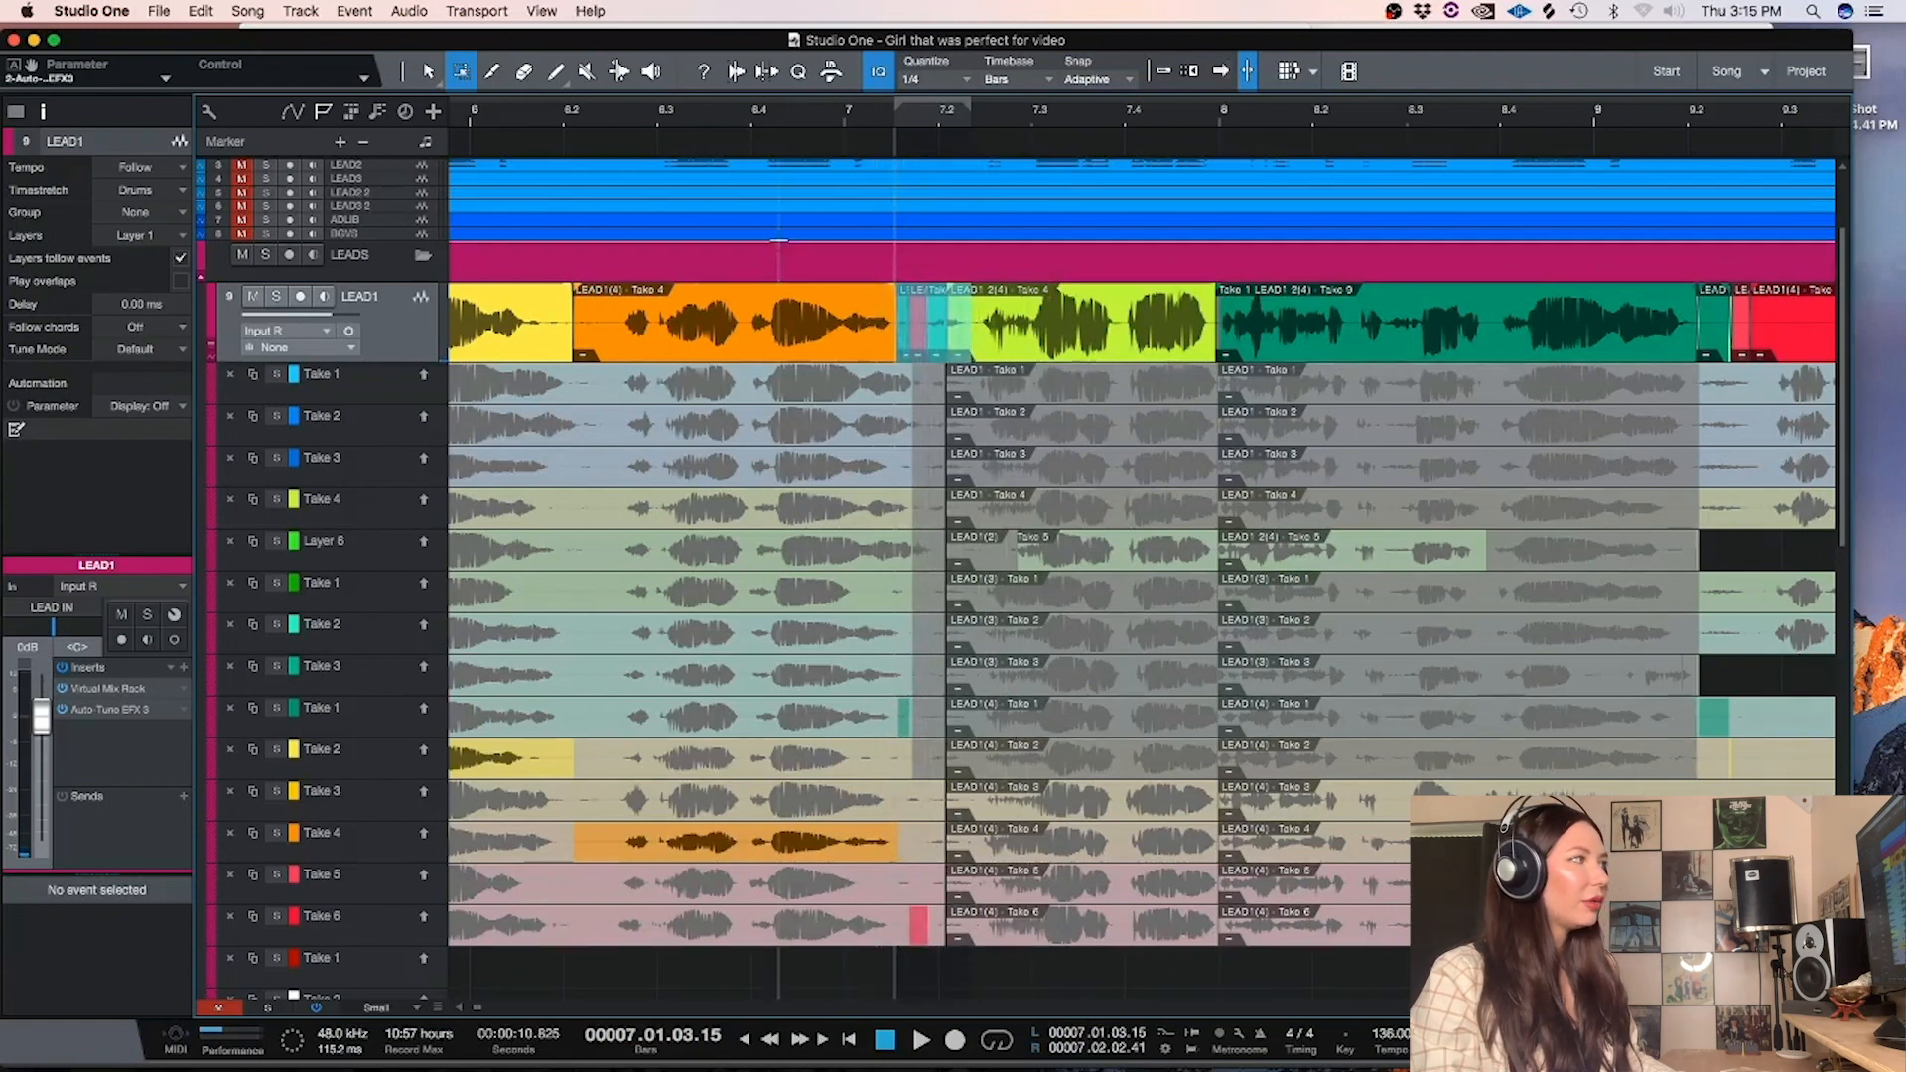
pyautogui.click(795, 322)
pyautogui.moveTo(978, 323); pyautogui.dragTo(890, 323)
pyautogui.press('Delete')
pyautogui.press('super+s')
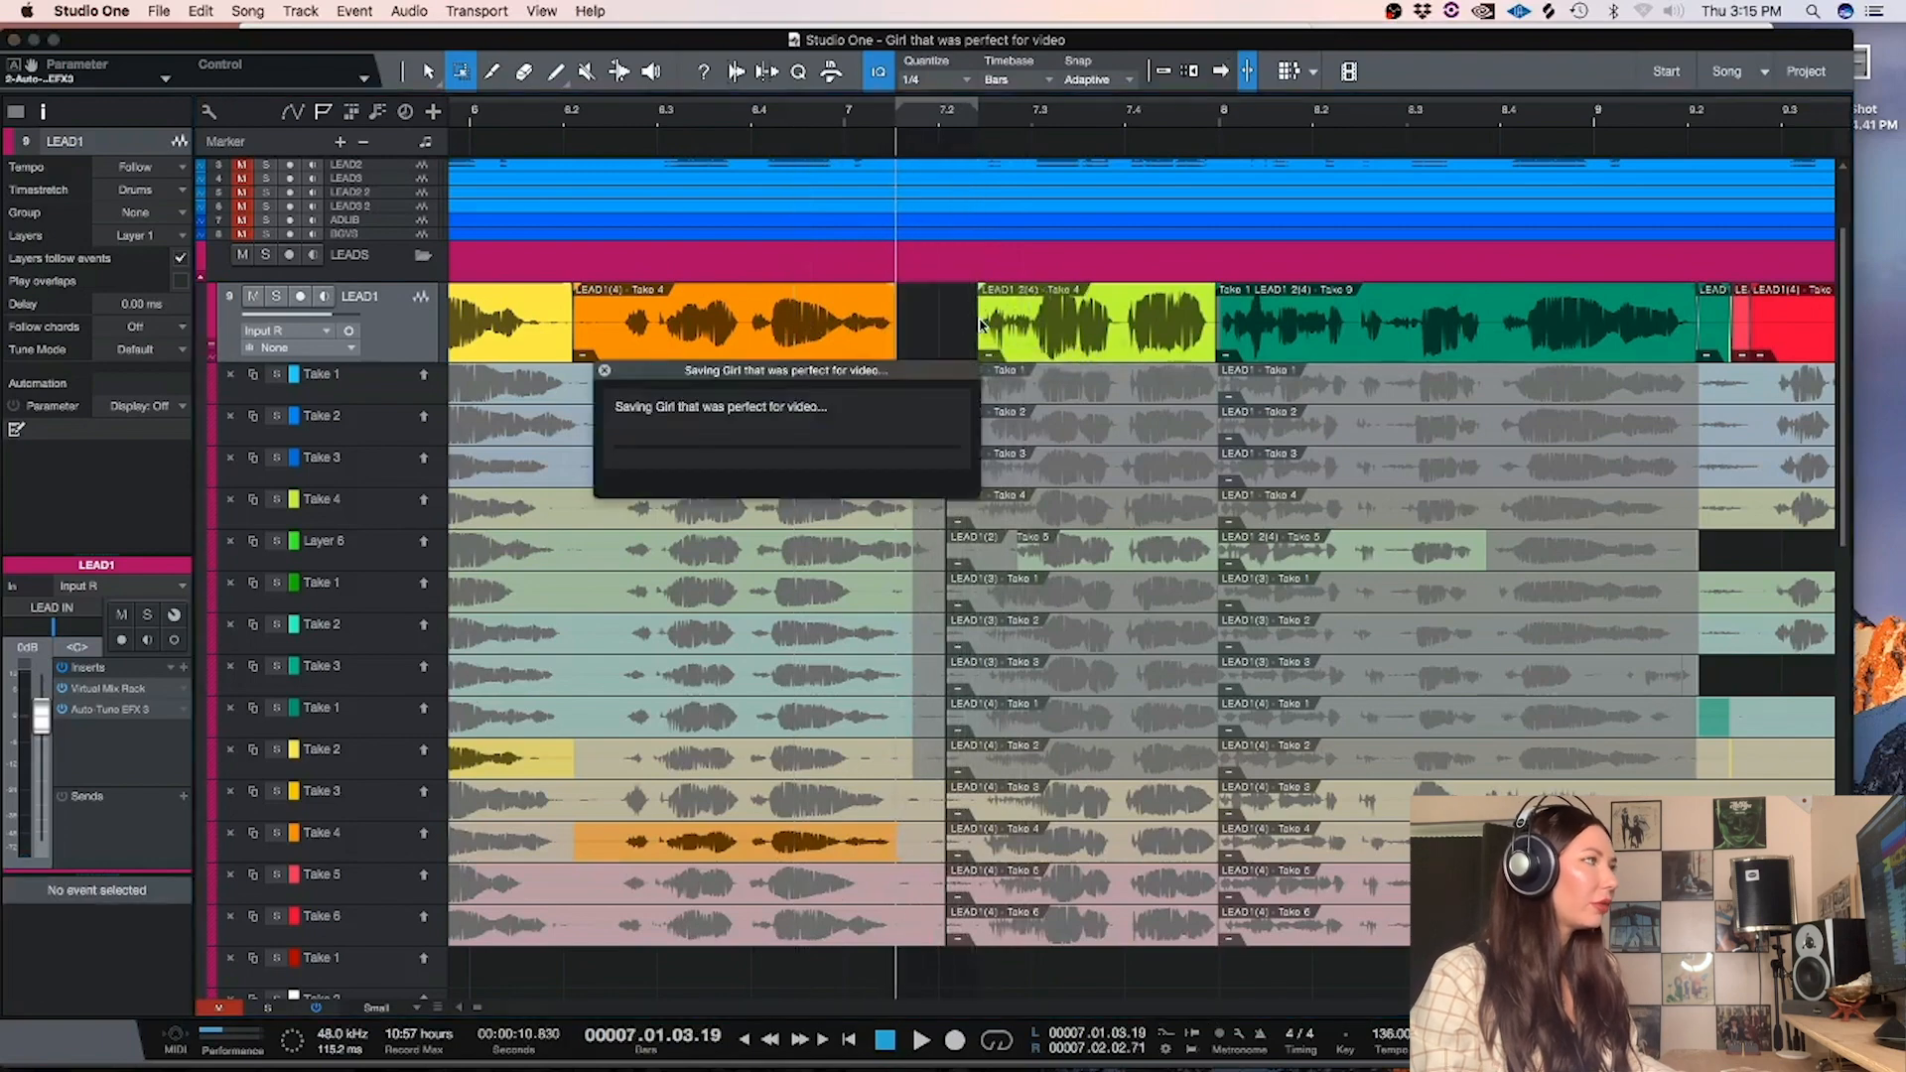
# Extend the start of the LEAD1 2(4) - Take 4 event back to 7.1.04.33 and give it a short fade-in
pyautogui.press('1')
pyautogui.moveTo(974, 314); pyautogui.dragTo(889, 293)
pyautogui.press('w')
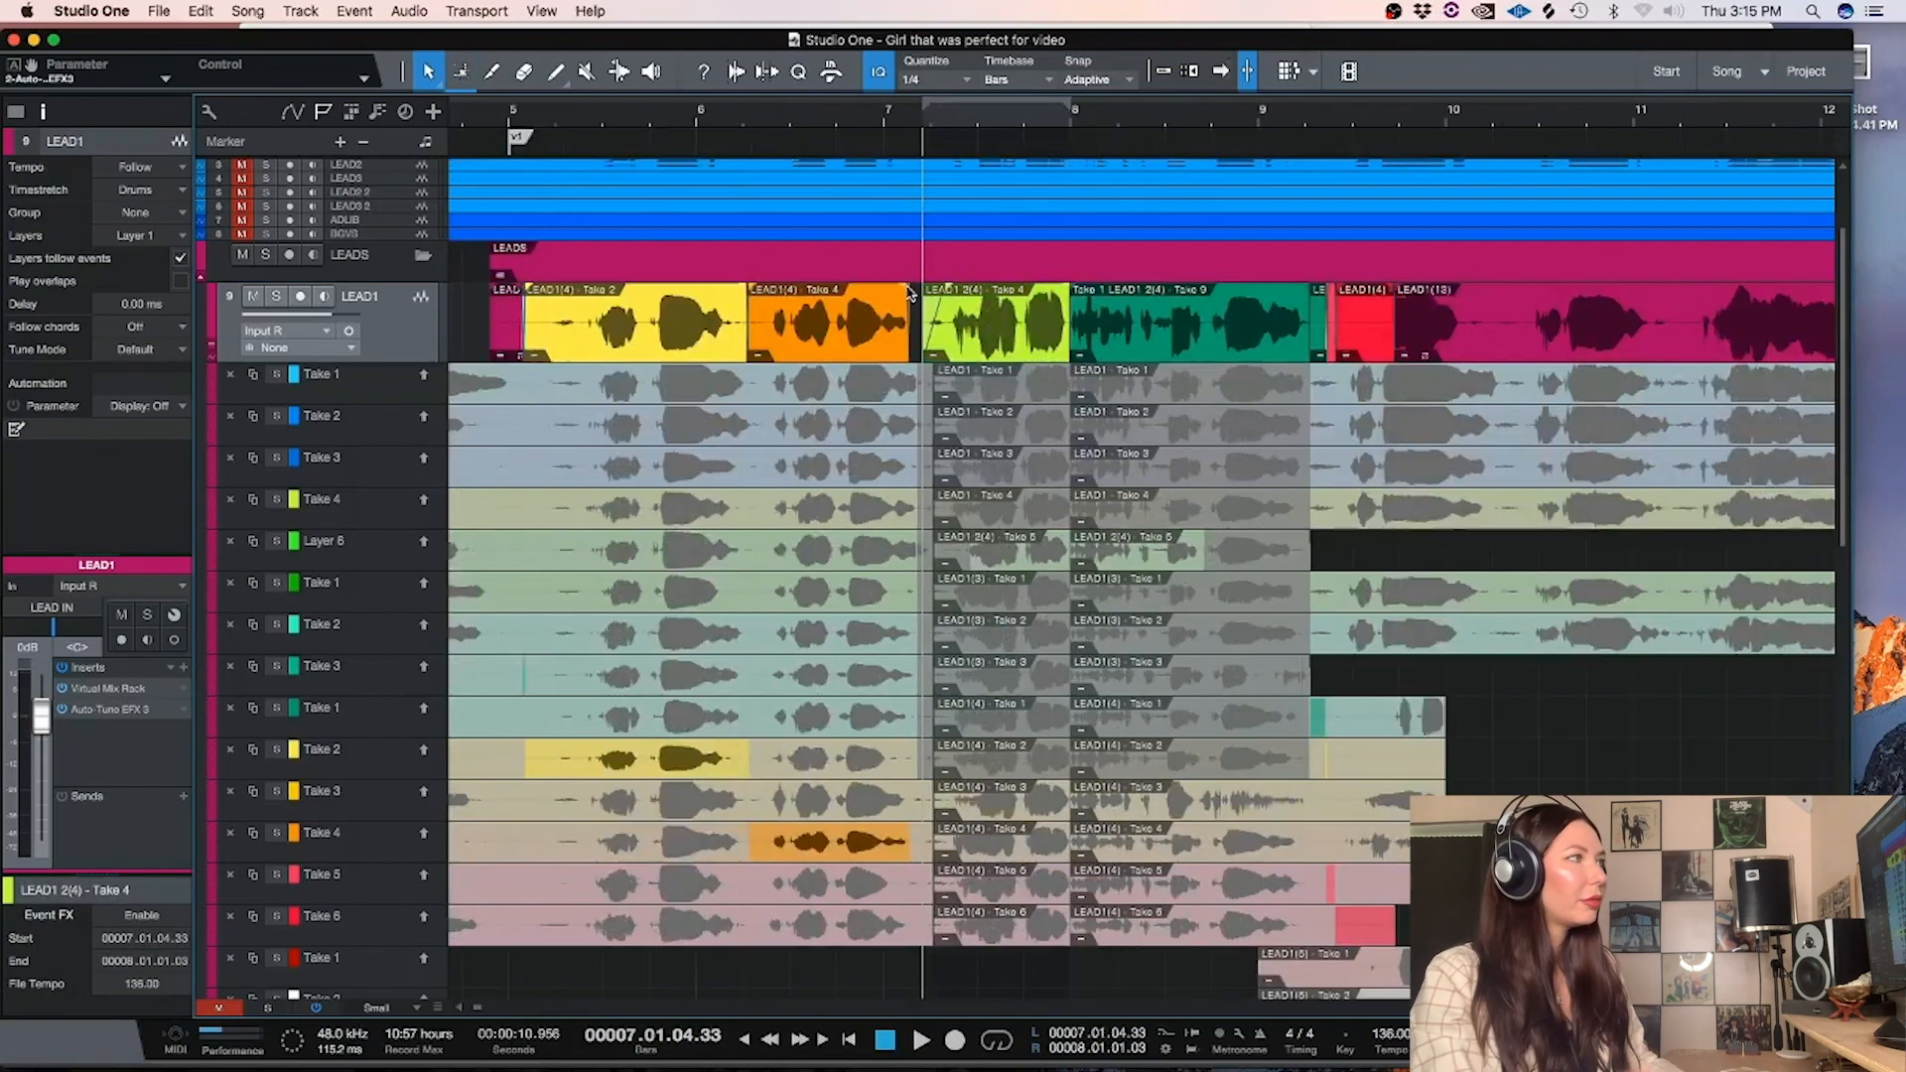
# Remove the unused audio before the first phrase near bar 5 on the LEAD1 track and save the song
pyautogui.press('2')
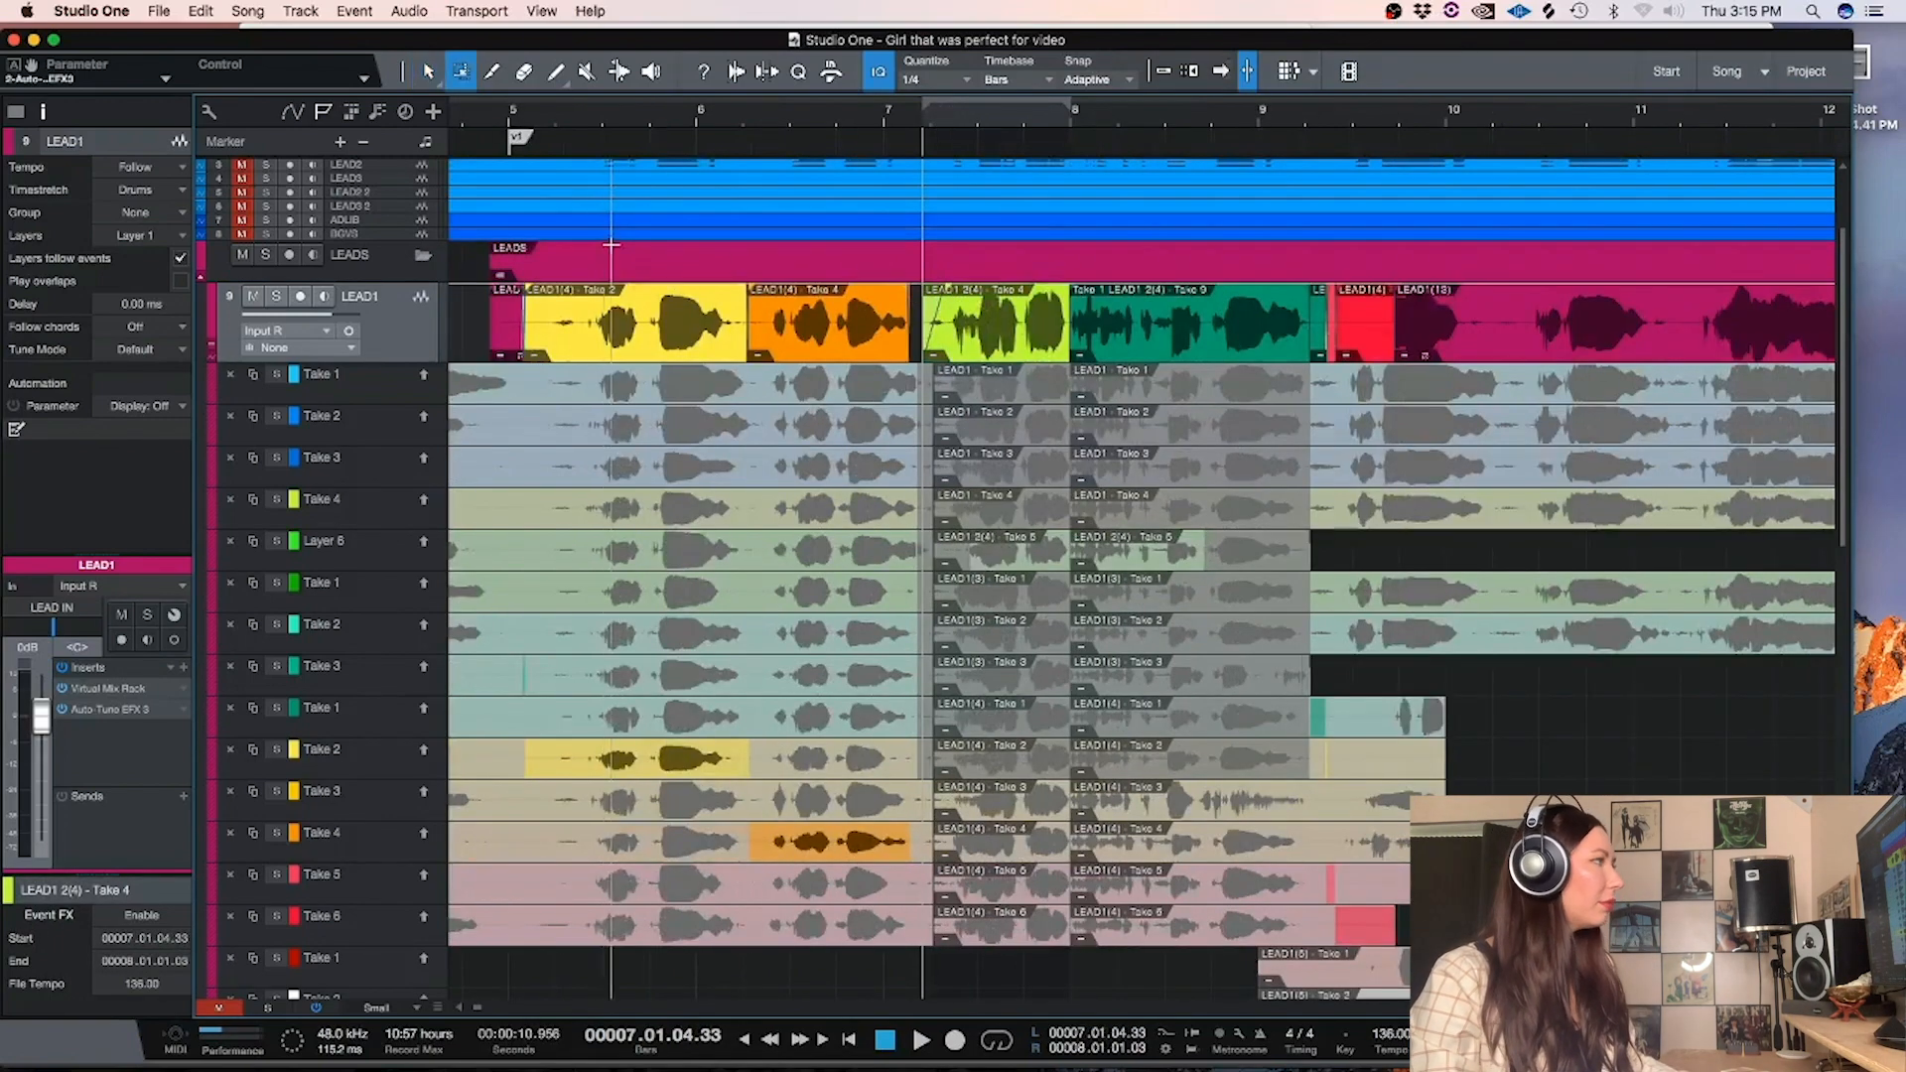
pyautogui.moveTo(537, 316); pyautogui.dragTo(483, 319)
pyautogui.press('Delete')
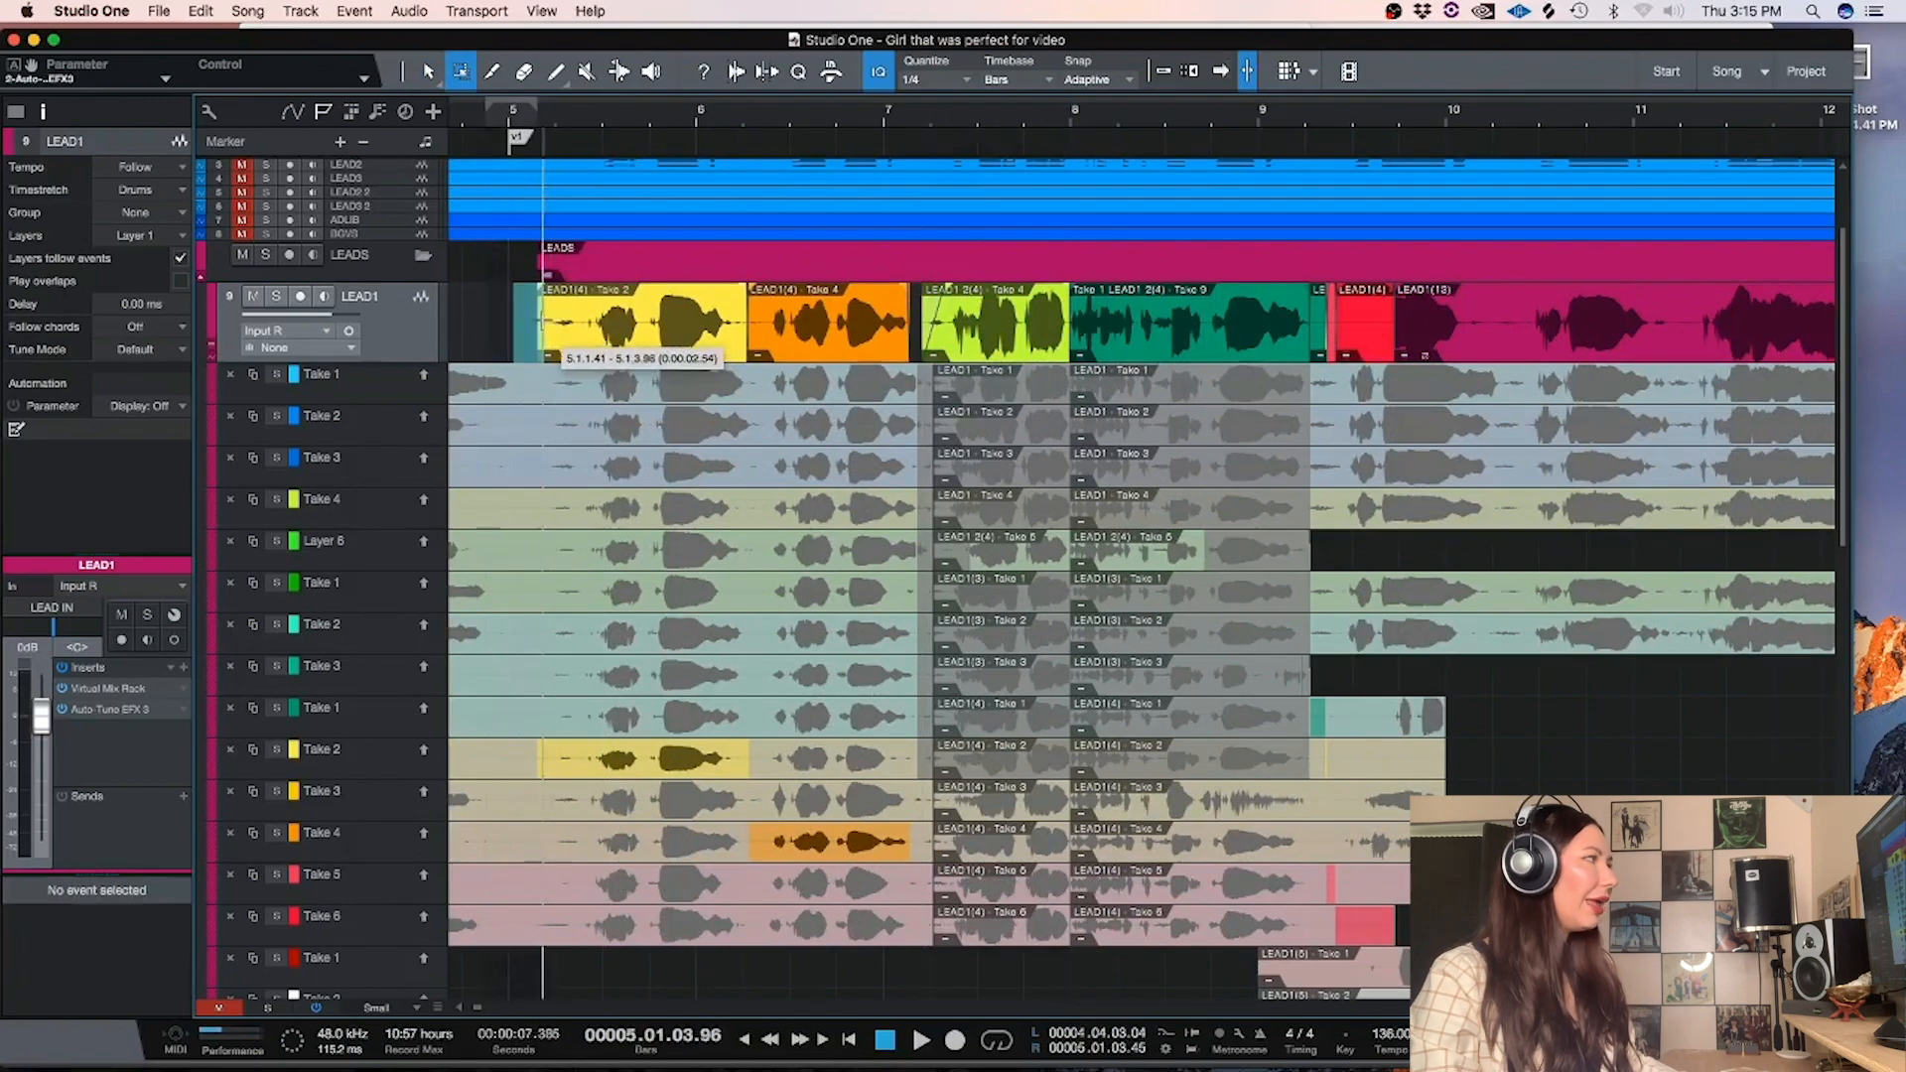
pyautogui.press('super+s')
pyautogui.press('1')
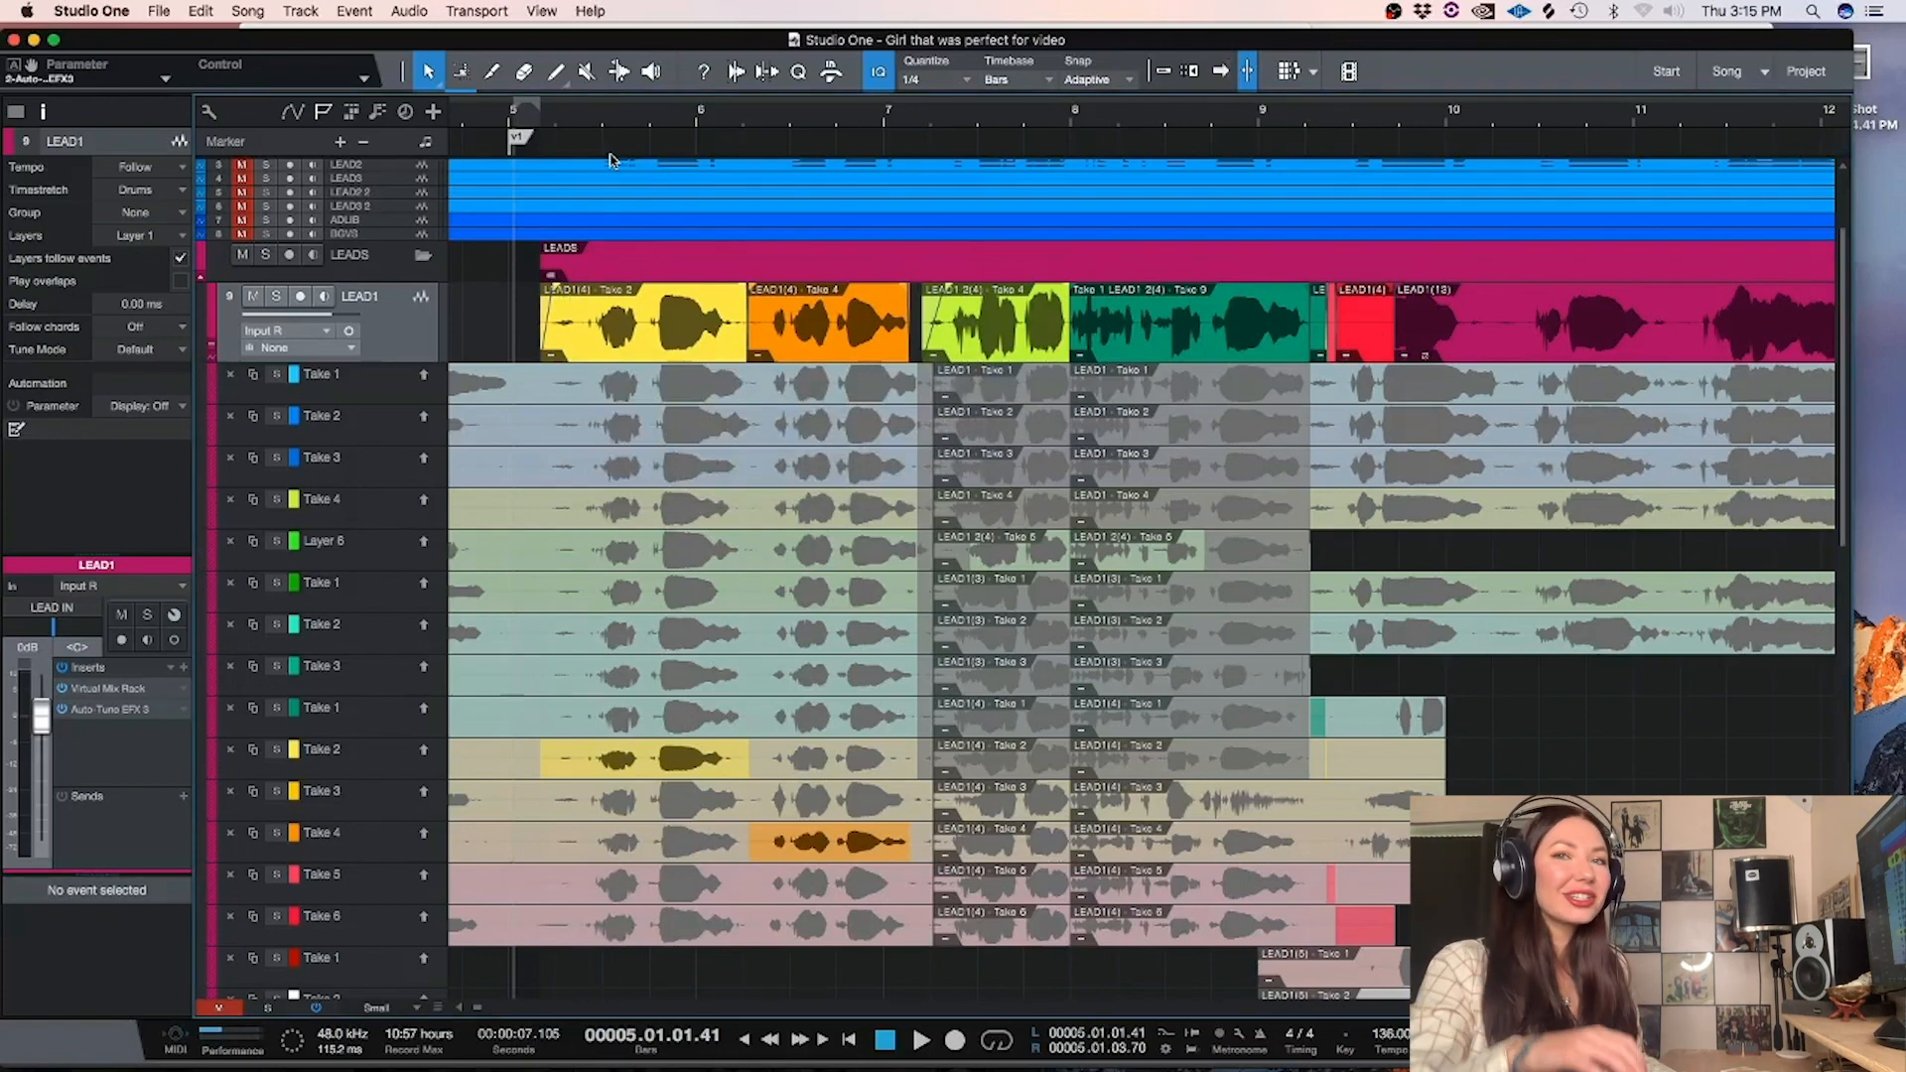
# Play the cleaned-up transition into the third phrase from just after bar 7
pyautogui.click(916, 123)
pyautogui.press('space')
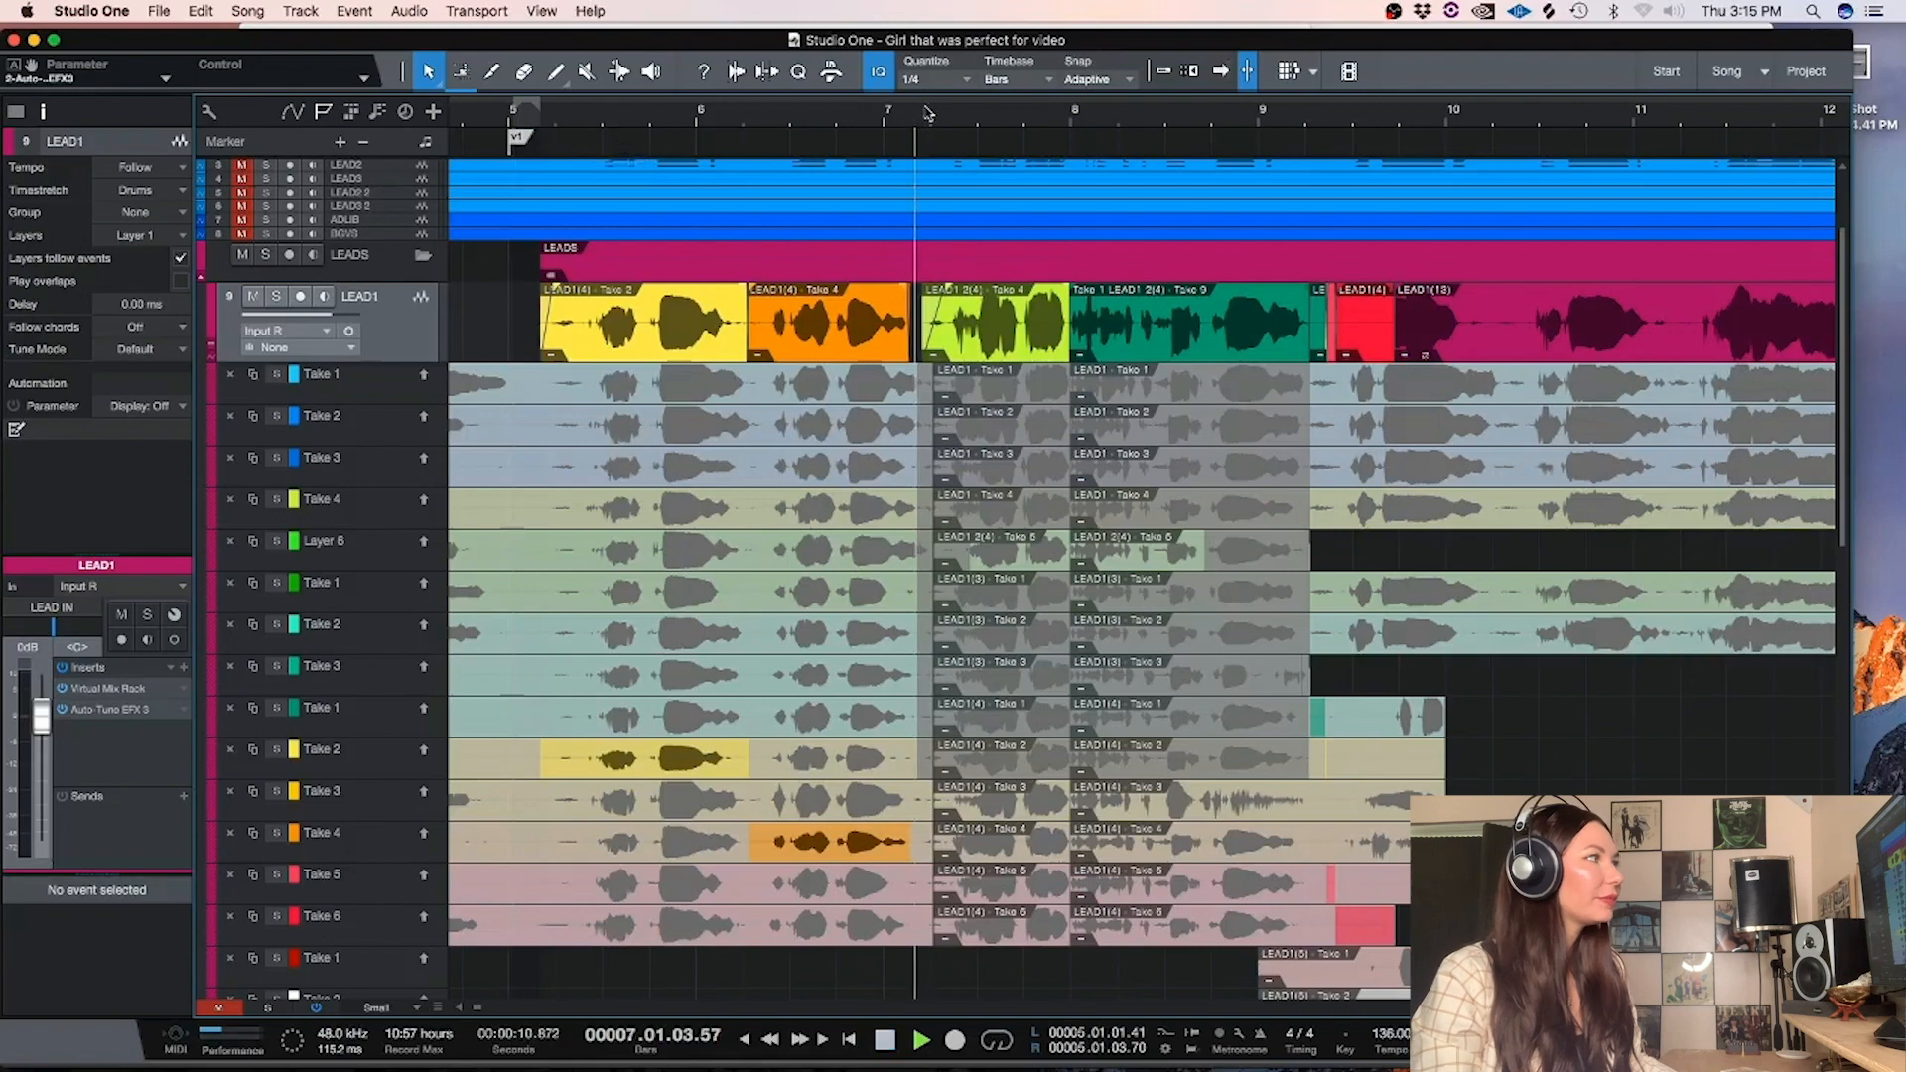
pyautogui.press('space')
# Move the start of the third phrase's second event to 7.4.04.84 near bar 8 and select both adjoining events
pyautogui.click(1117, 352)
pyautogui.press('e')
pyautogui.press('e')
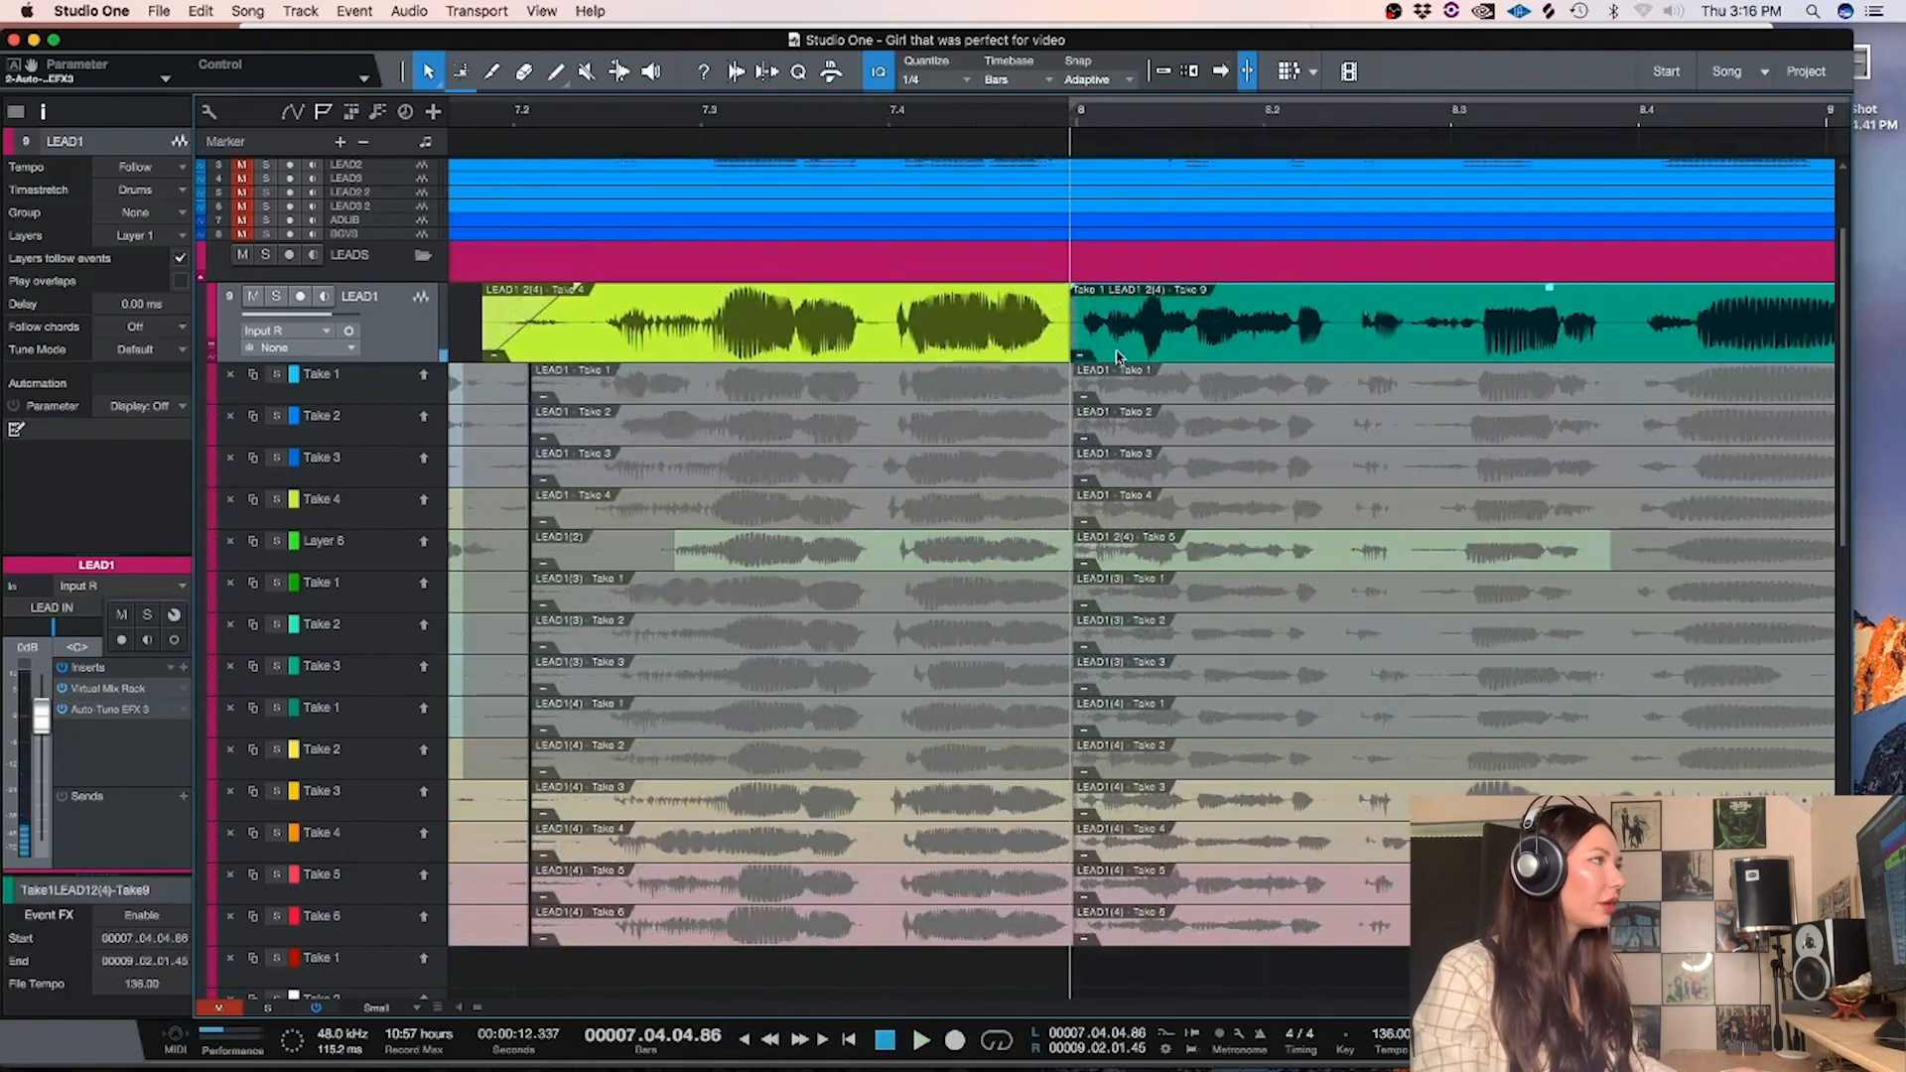
pyautogui.moveTo(1070, 338)
pyautogui.mouseDown()
pyautogui.moveTo(1089, 347)
pyautogui.moveTo(1070, 343)
pyautogui.mouseUp()
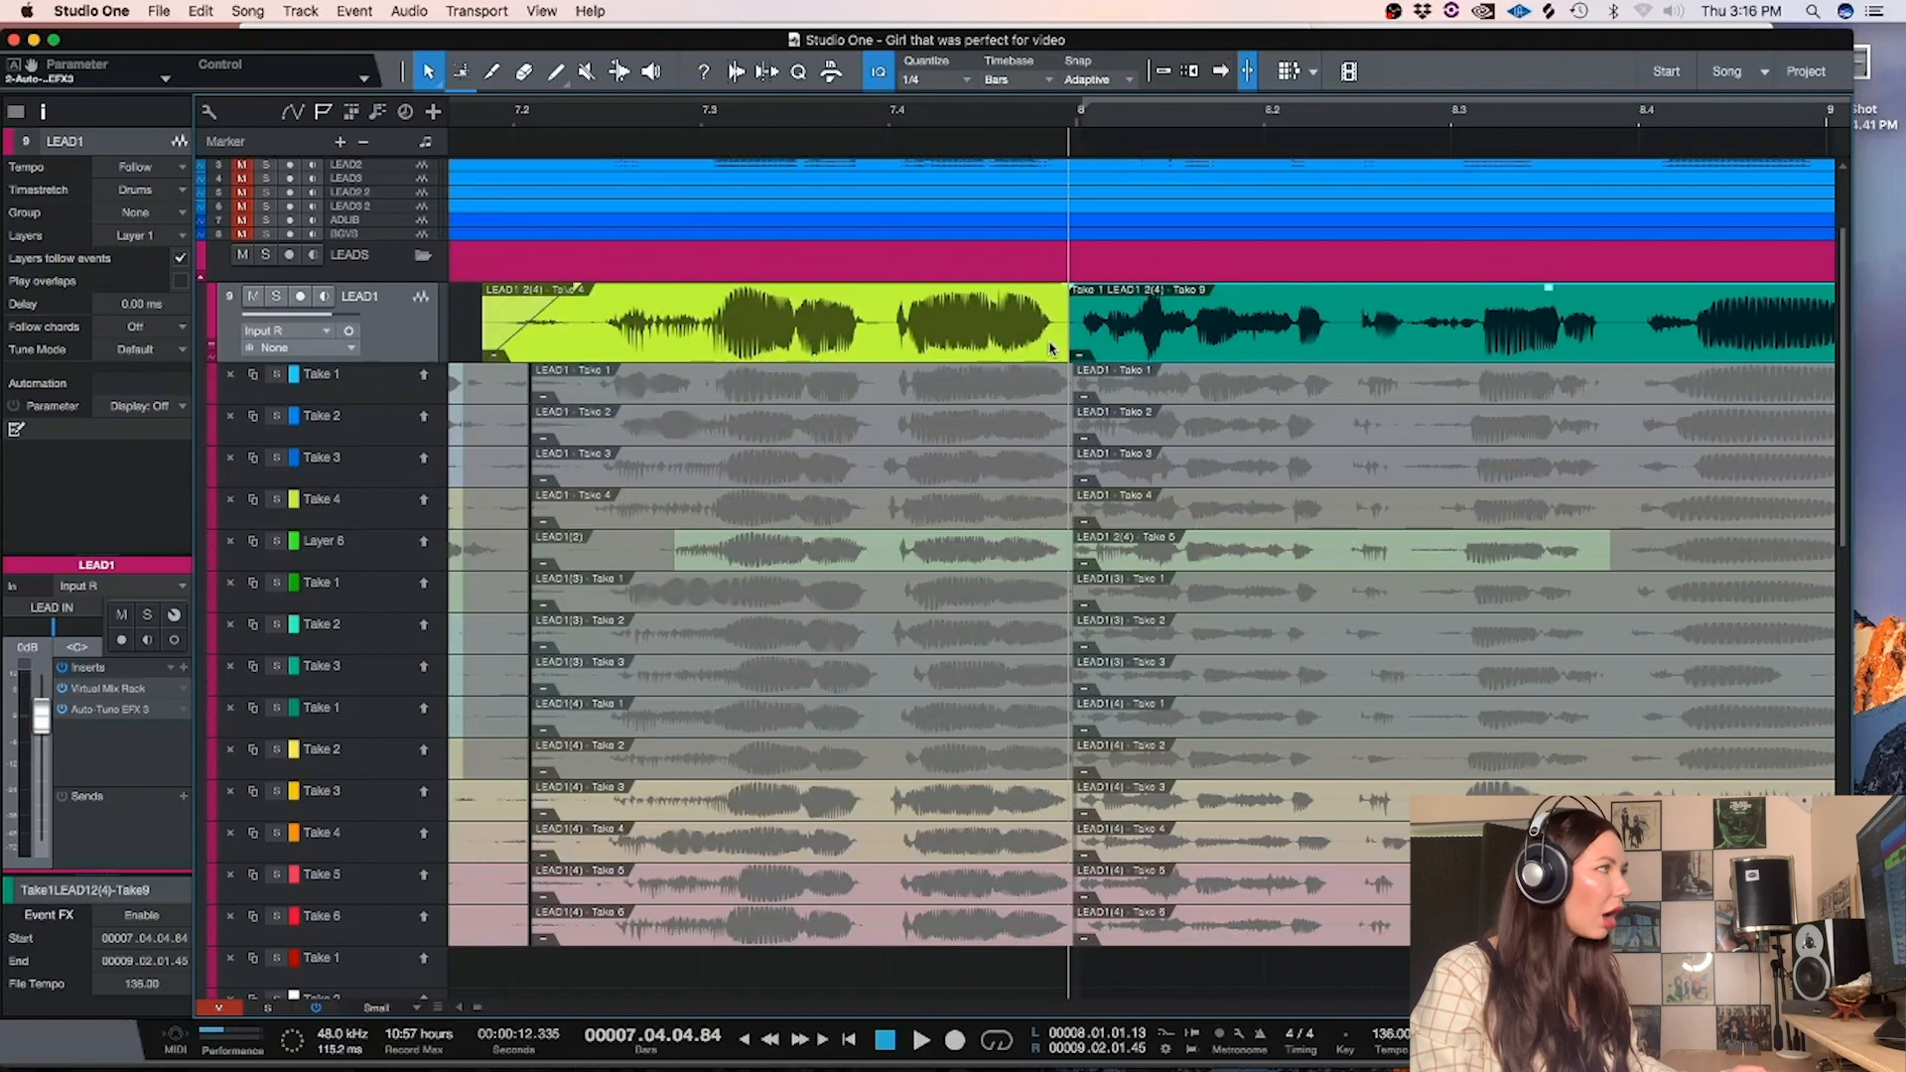
pyautogui.keyDown('shift'); pyautogui.click(1053, 348); pyautogui.keyUp('shift')
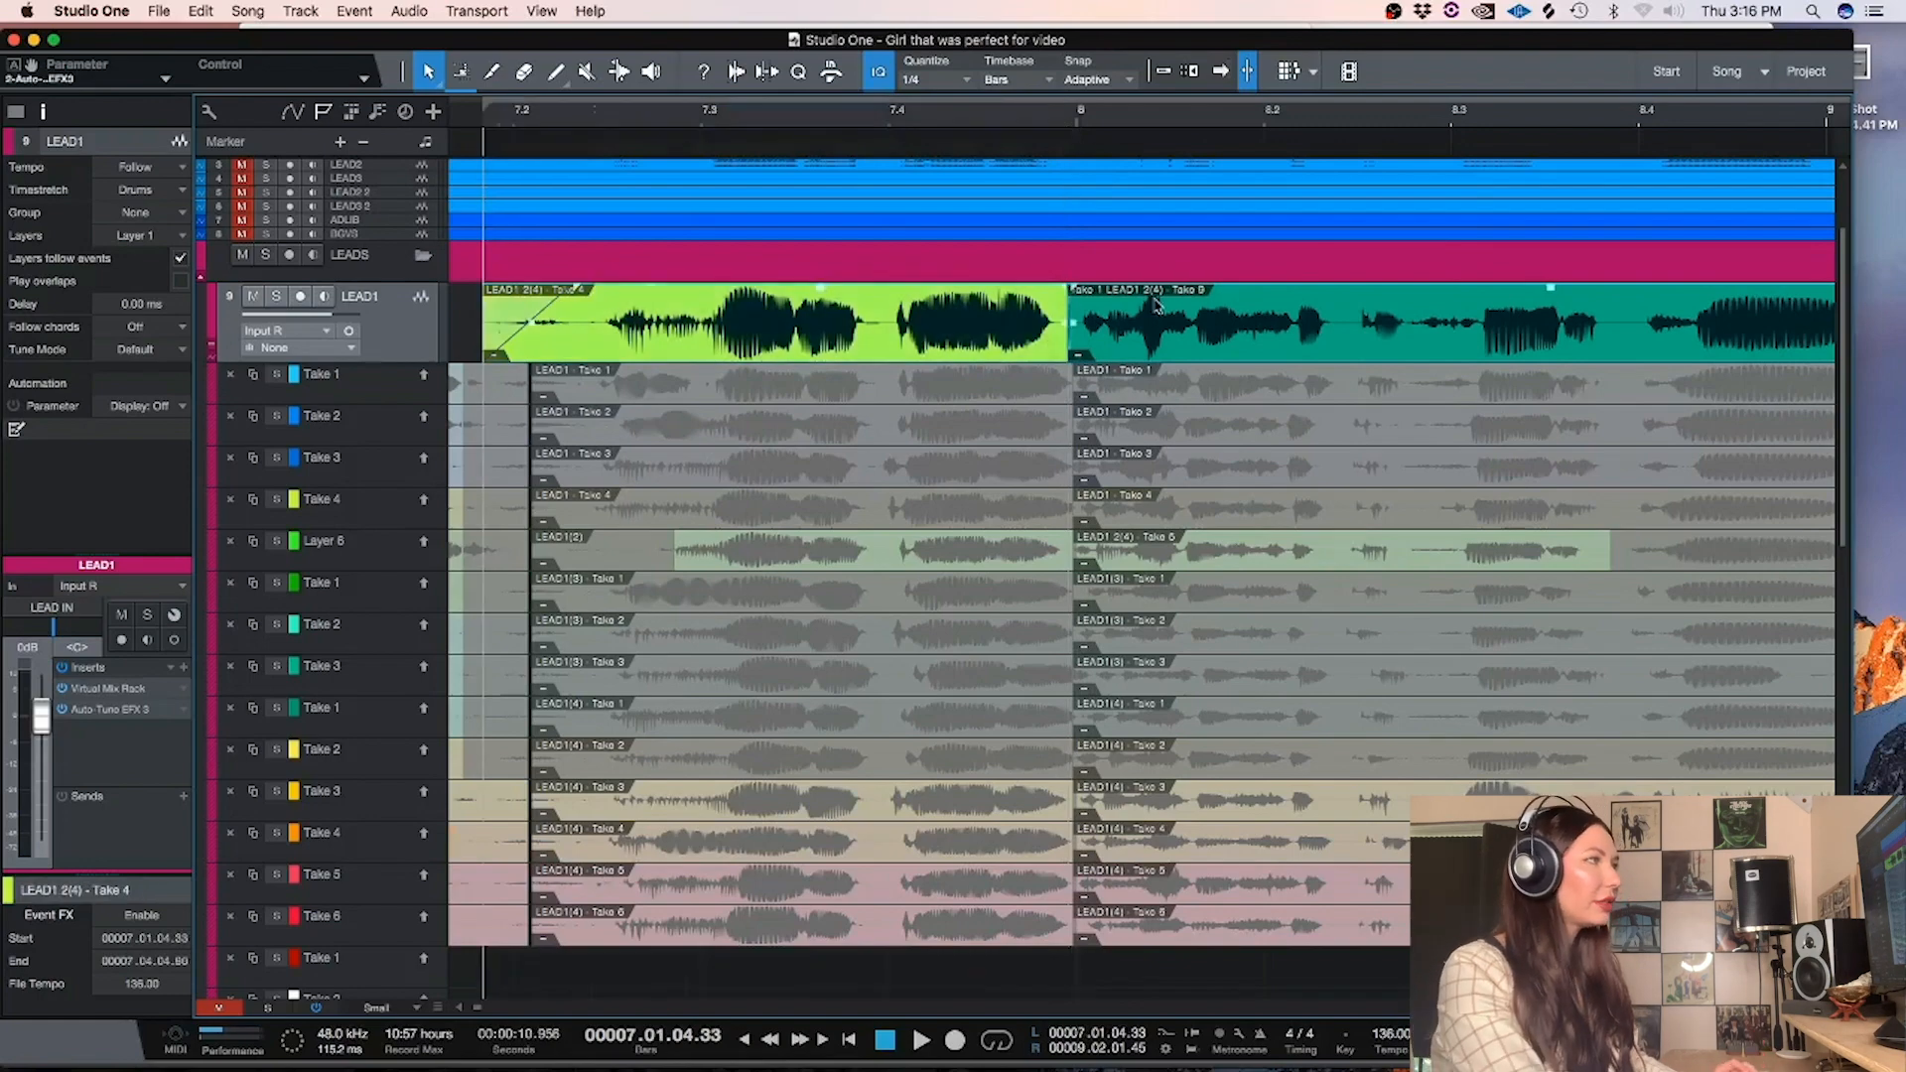
# Delete the leftover Take 1 event near 9.2 on the LEAD1 track and clean up the start of the following Take 6 event
pyautogui.press('w')
pyautogui.click(1276, 330)
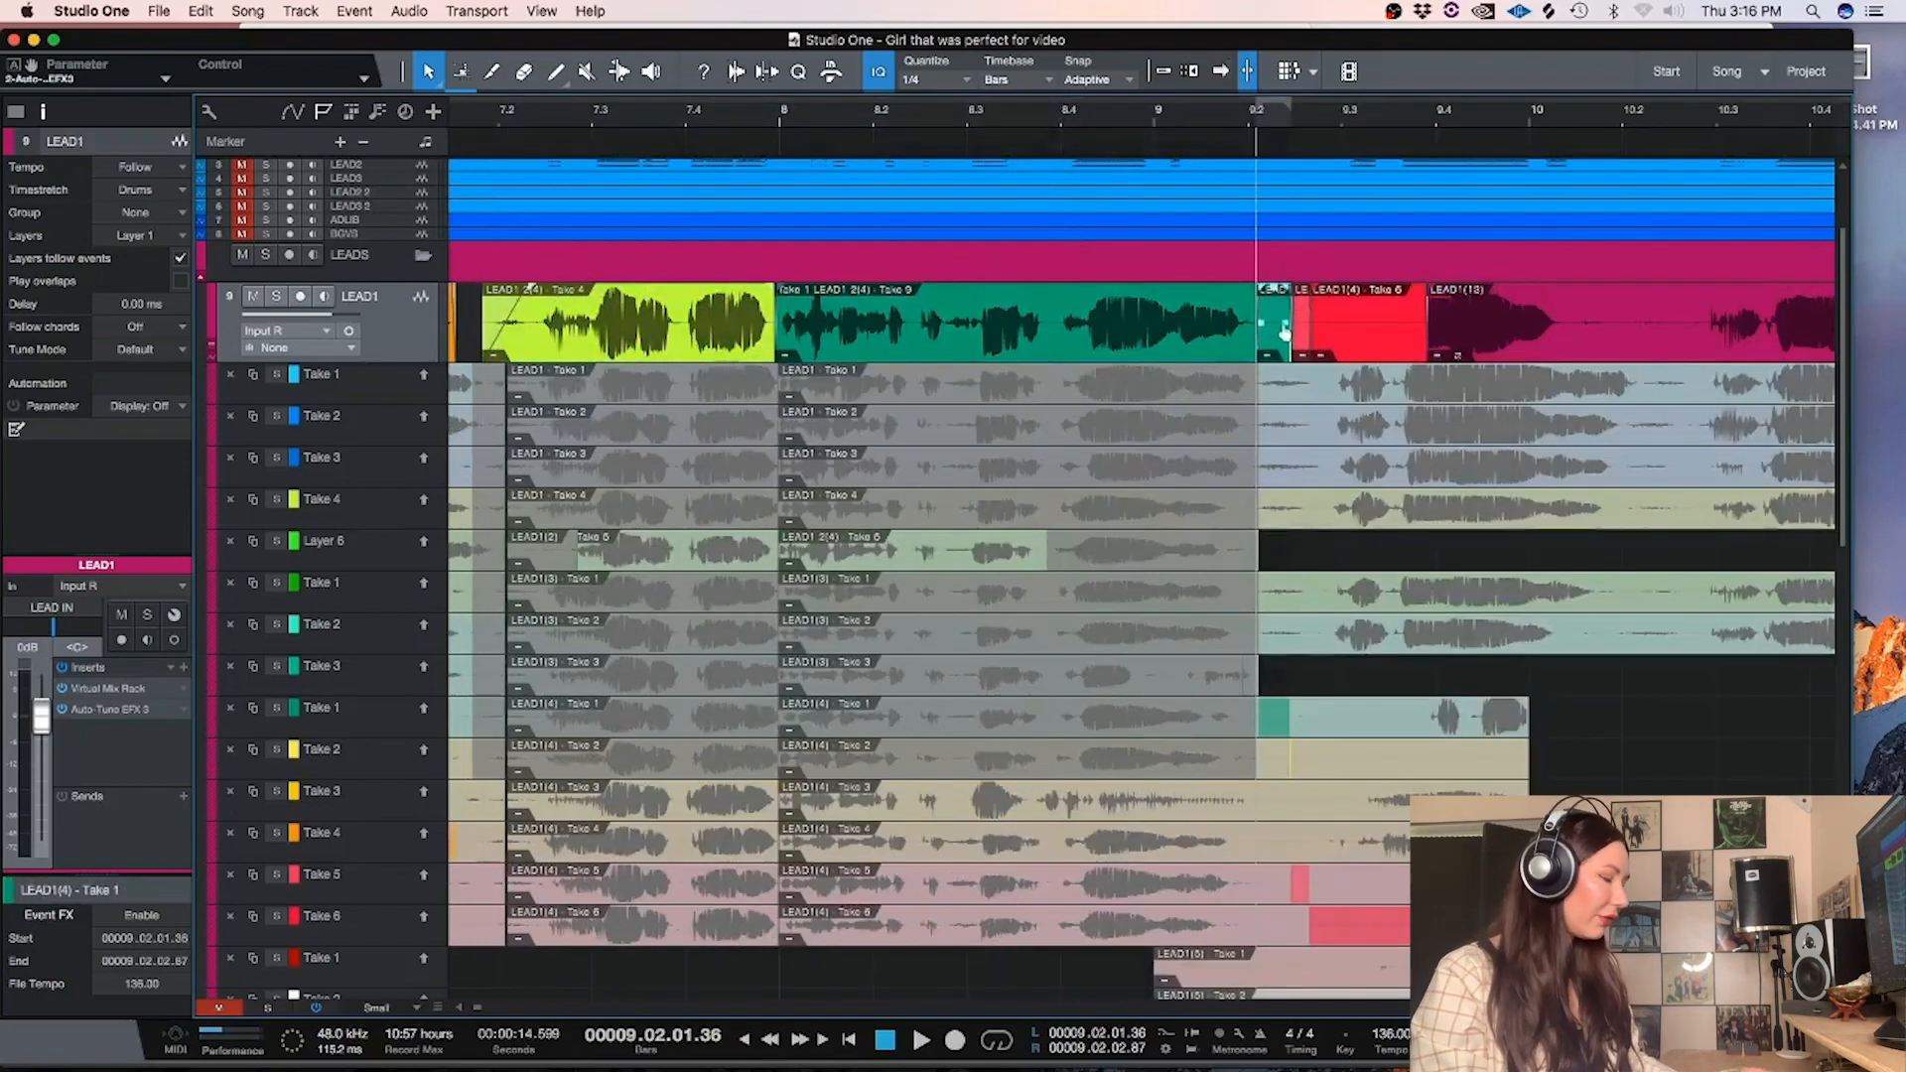
pyautogui.press('Delete')
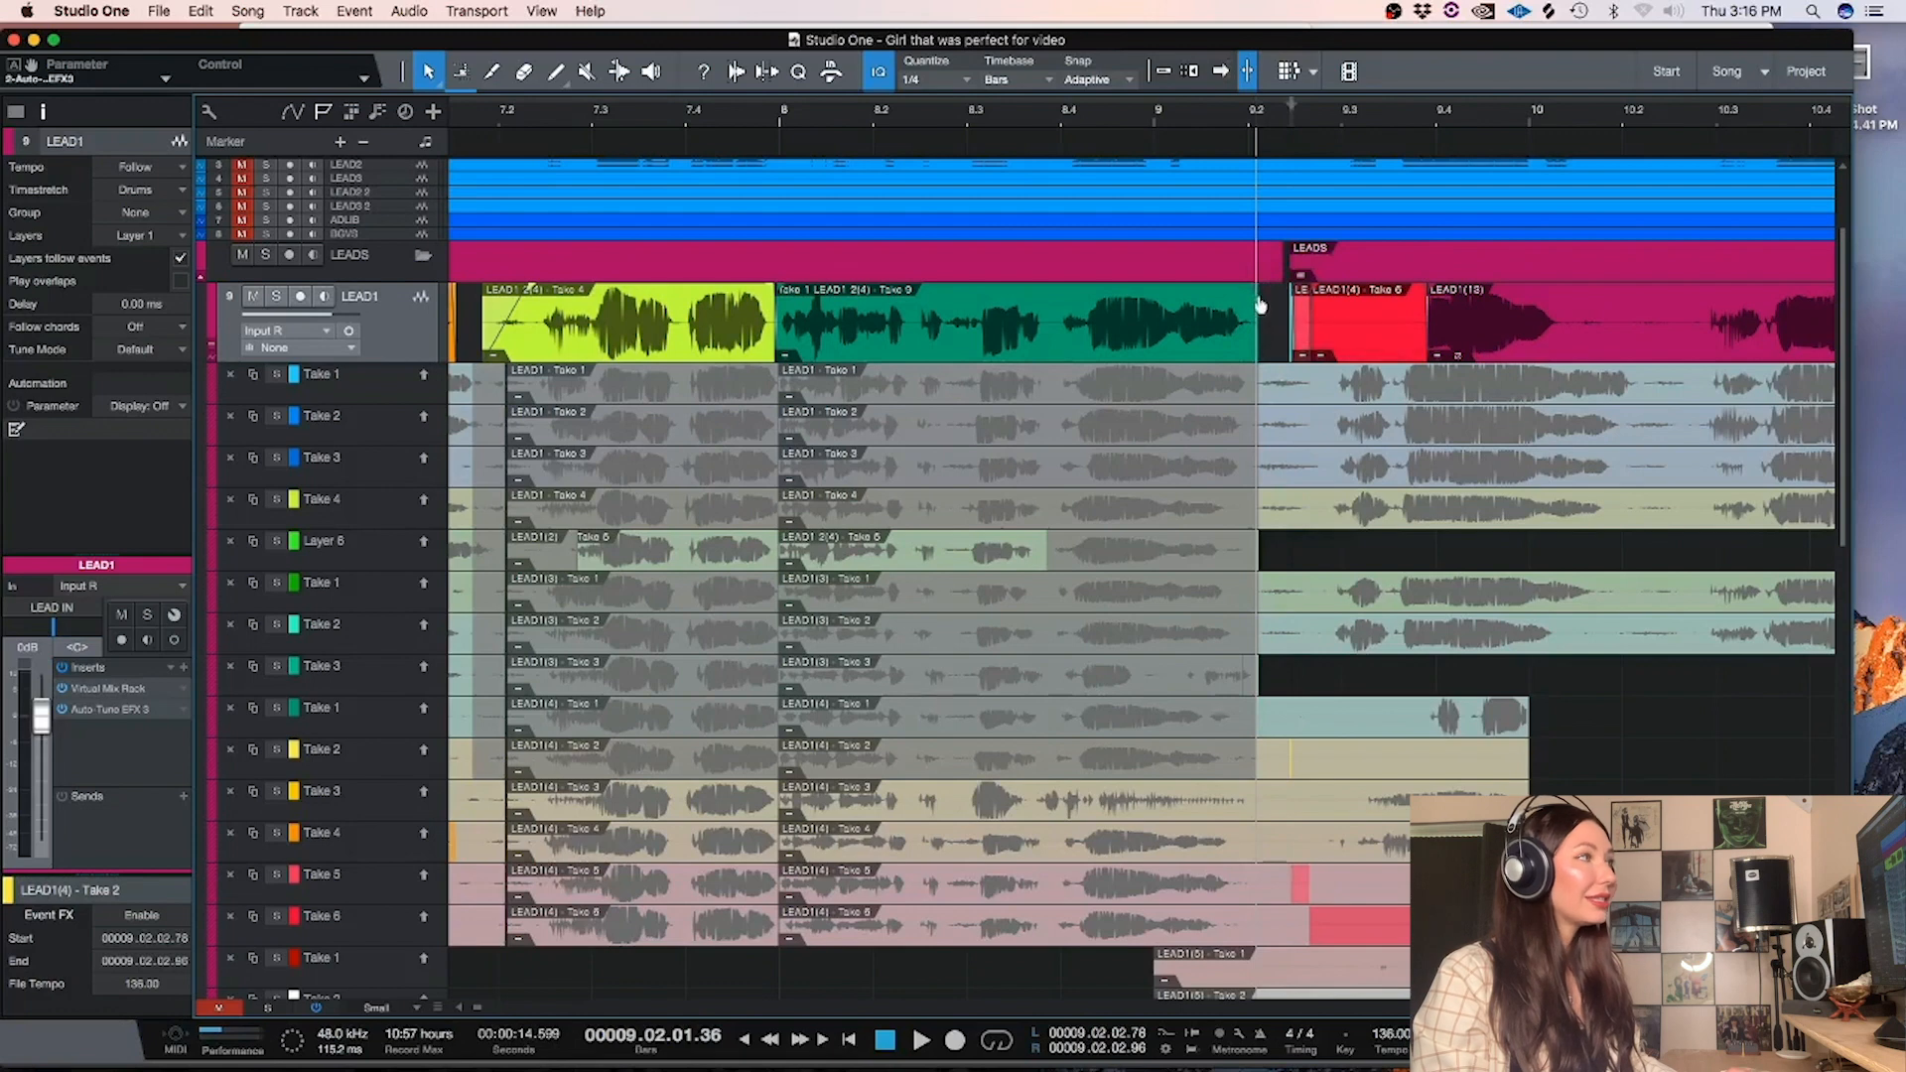
pyautogui.moveTo(1299, 316); pyautogui.dragTo(1274, 315)
pyautogui.press('2')
pyautogui.press('w')
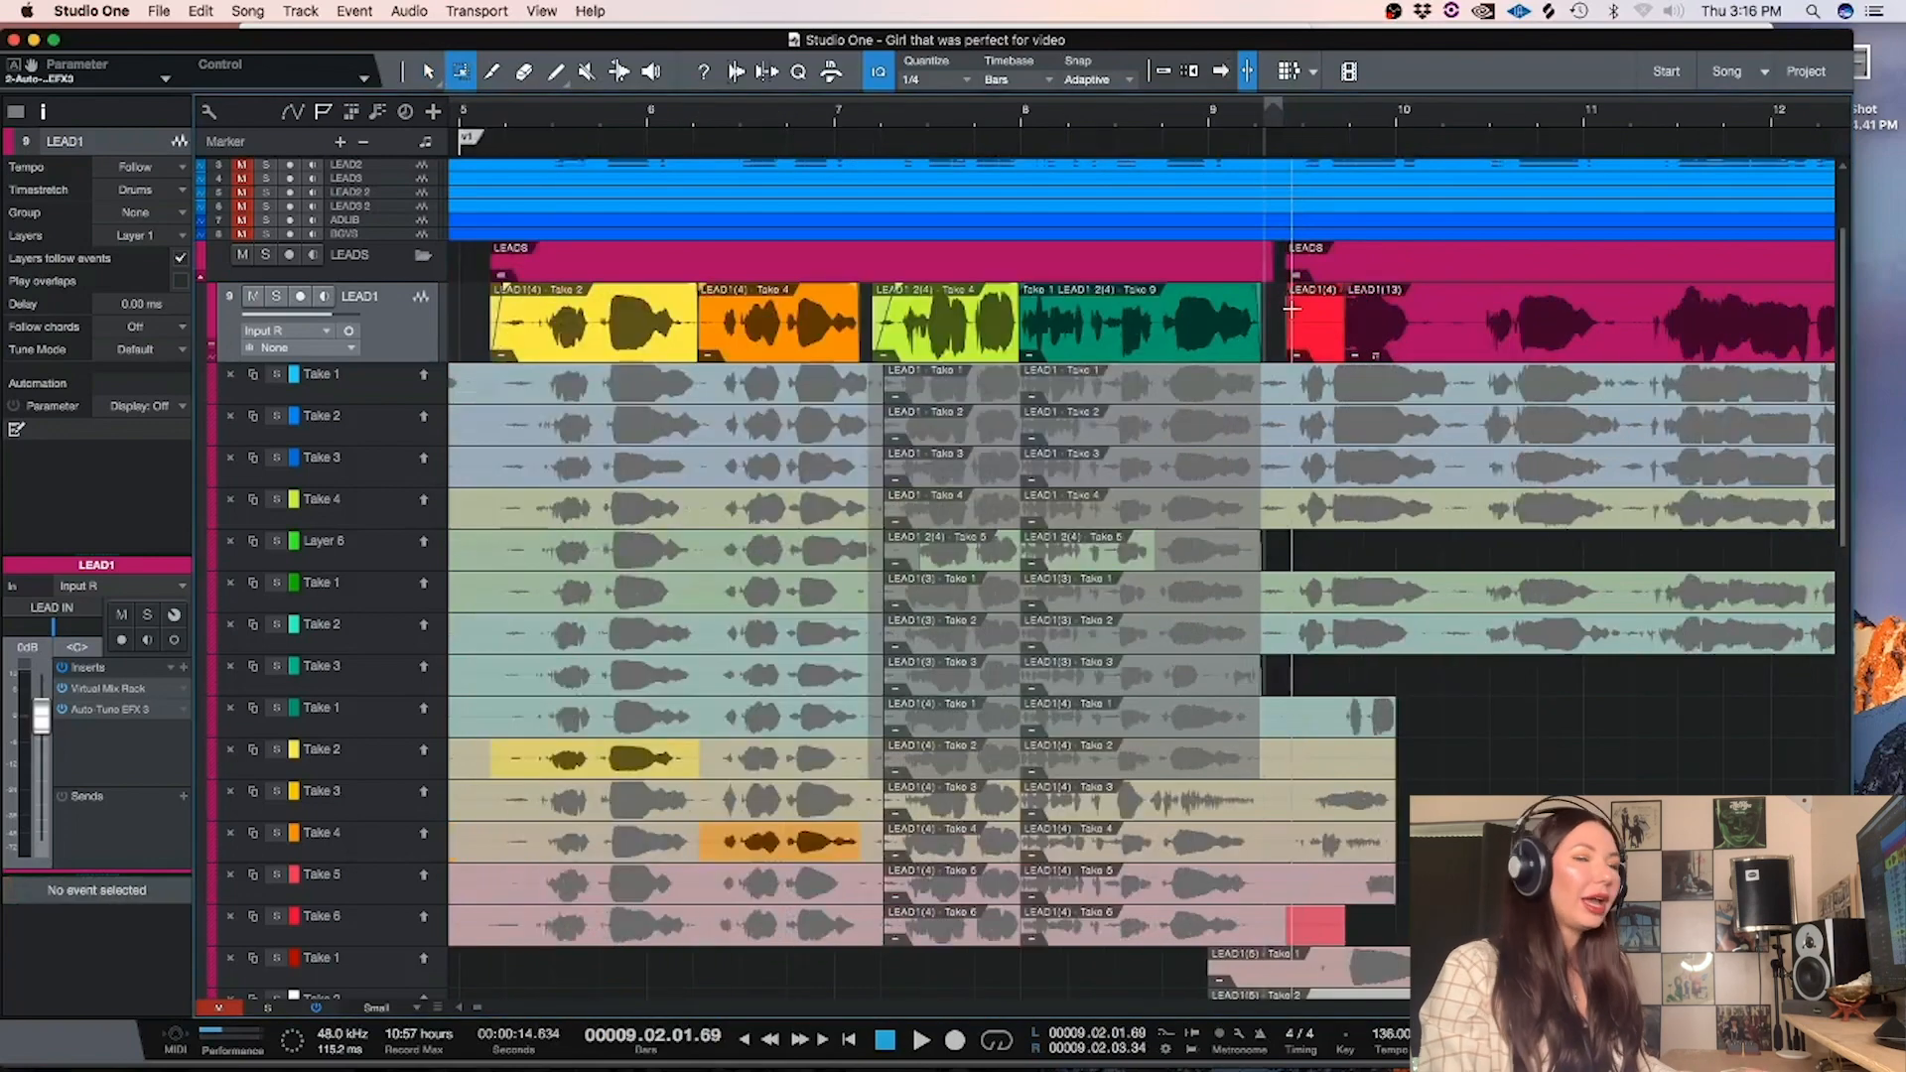
# Save the song and play the comped lead vocal from just after bar 7
pyautogui.click(860, 116)
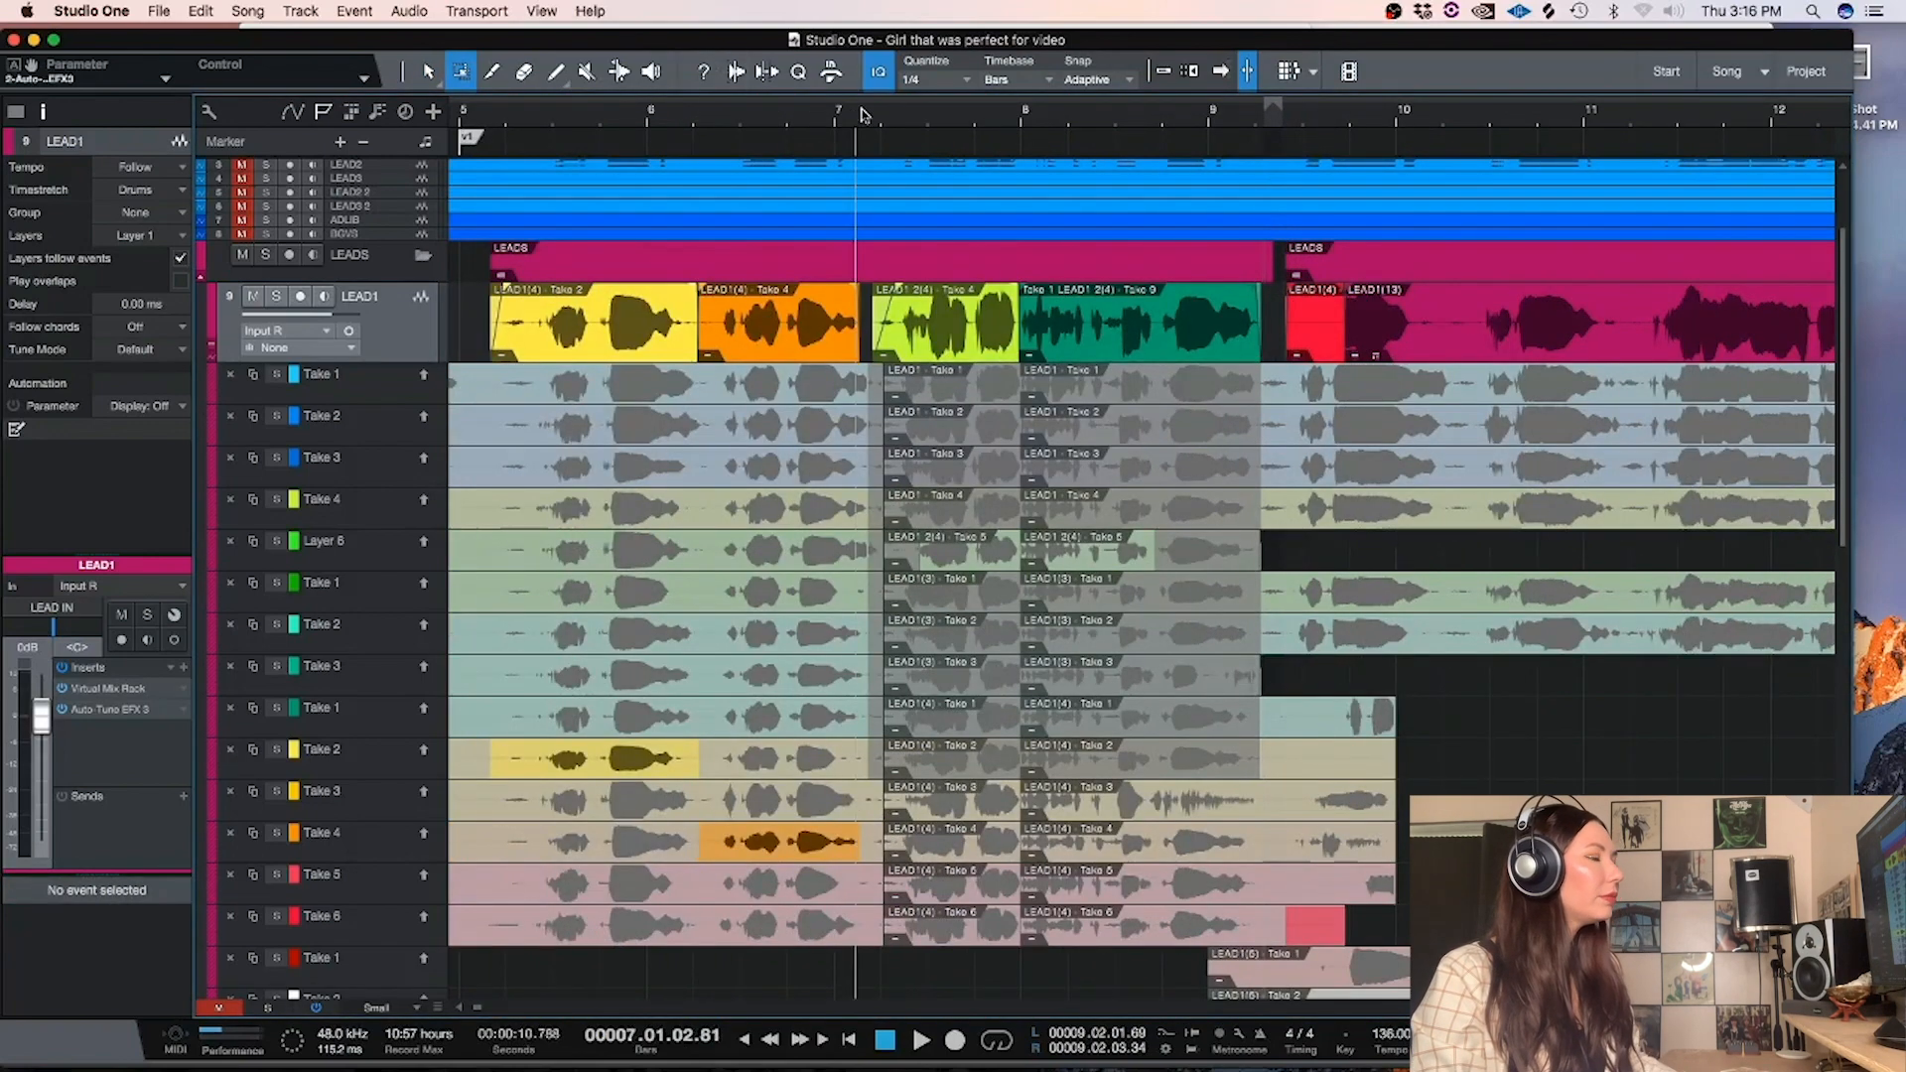
pyautogui.press('super+s')
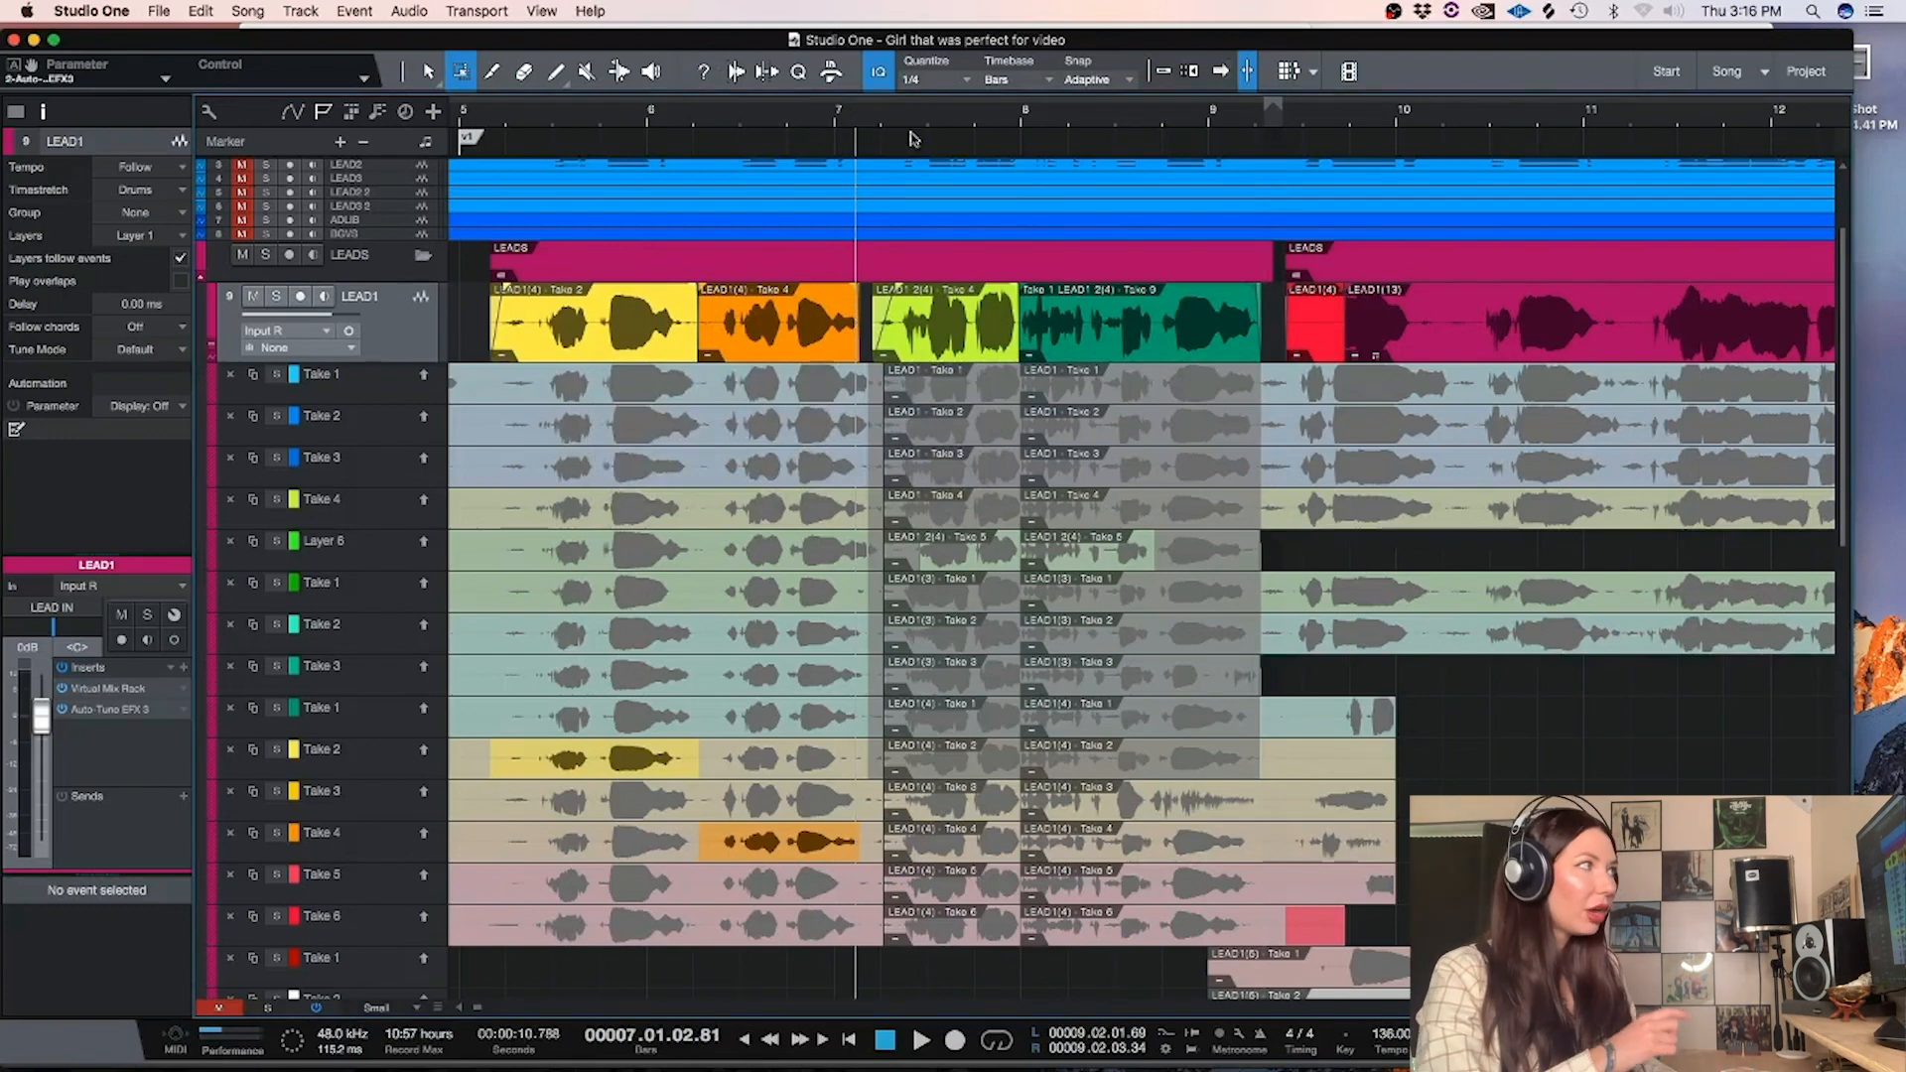
pyautogui.press('space')
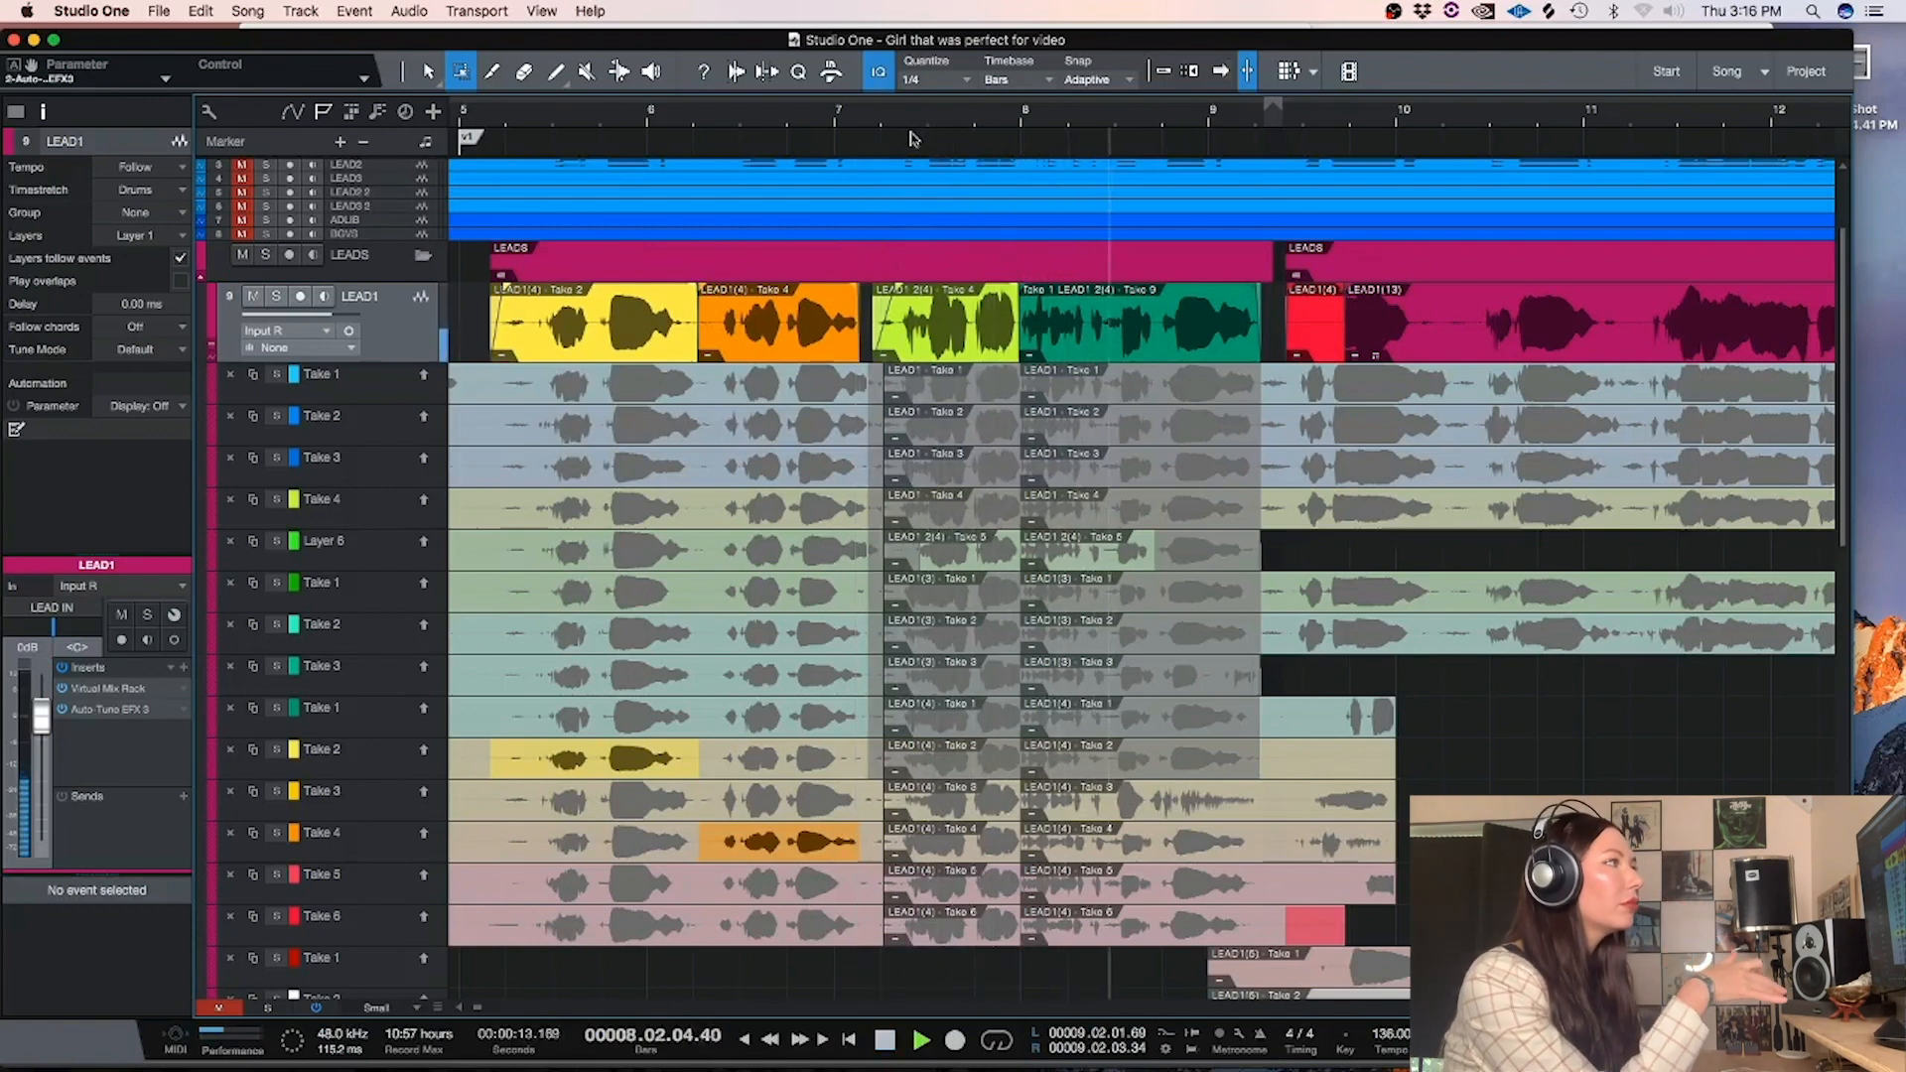
pyautogui.press('space')
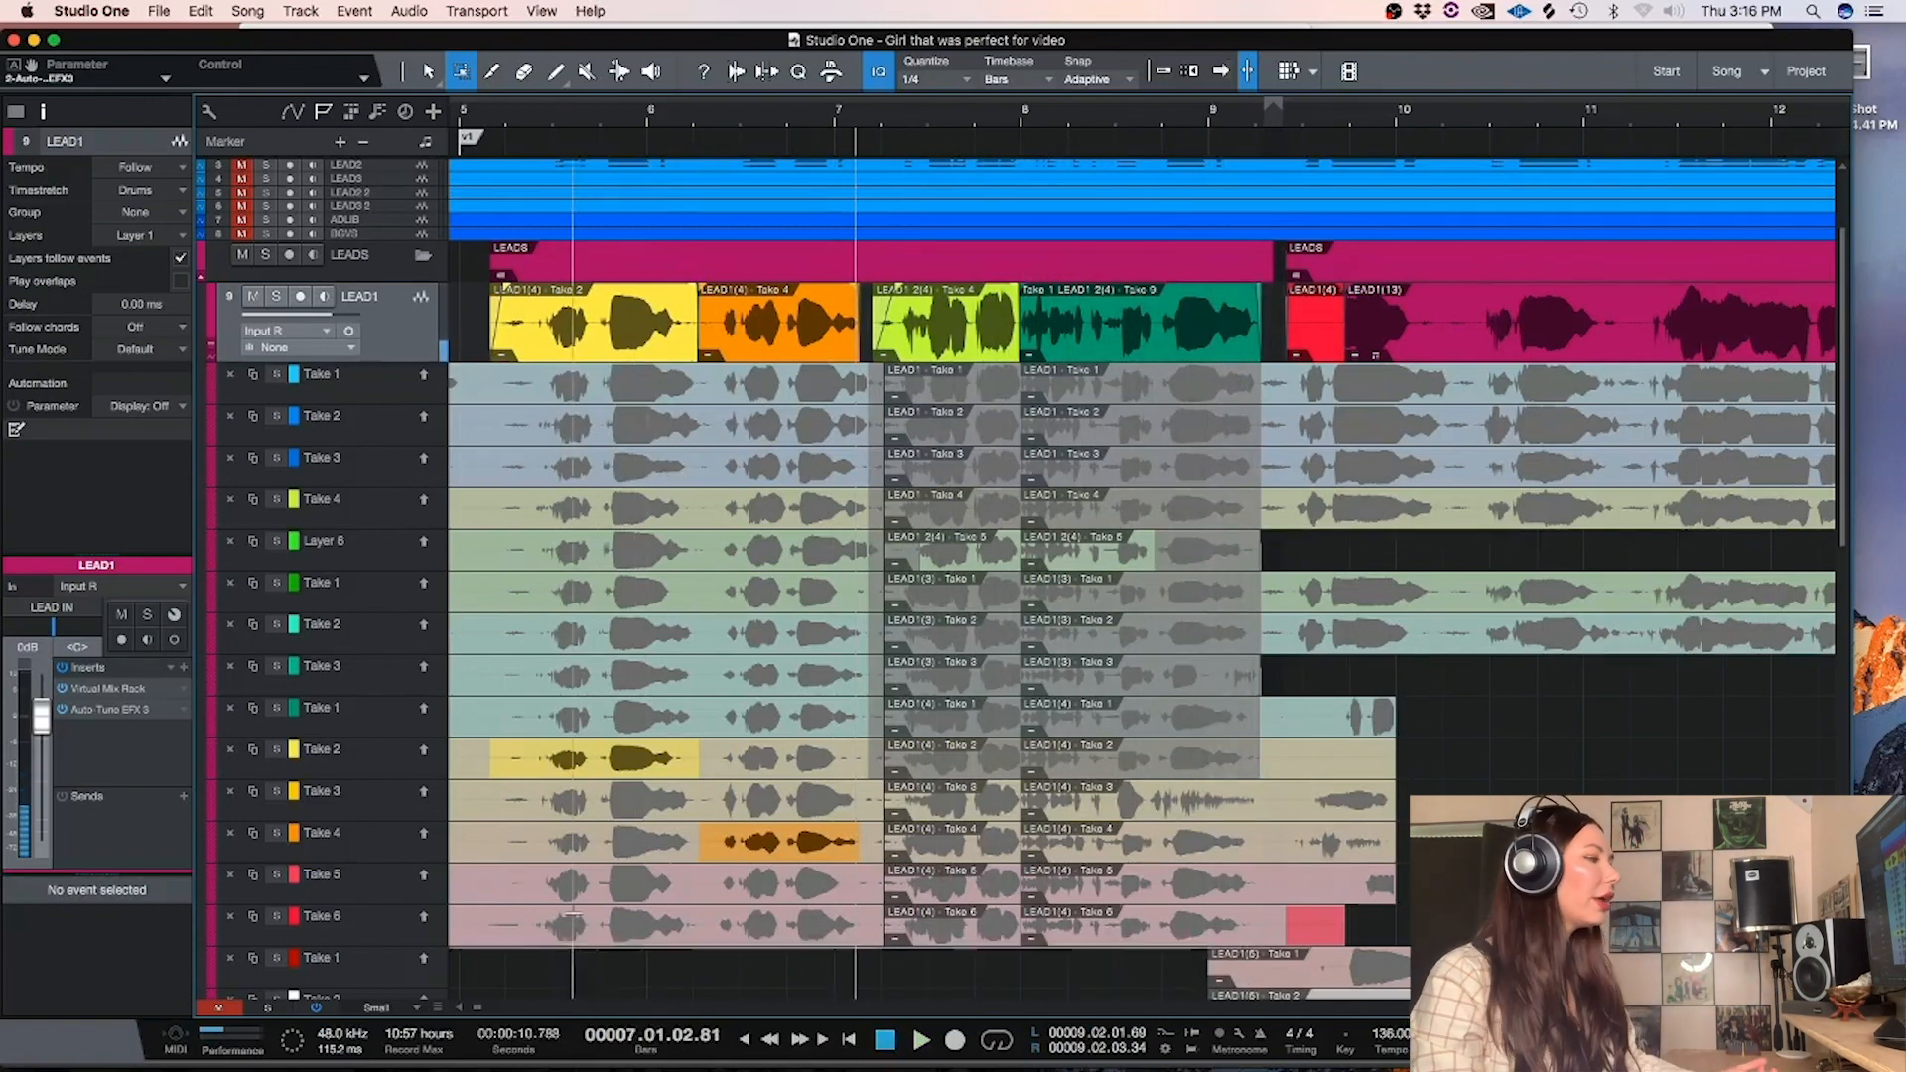
# Solo the LEAD1 track and play the comped verse from bar 5 through the gap after bar 7
pyautogui.hscroll(-5, 468, 115)
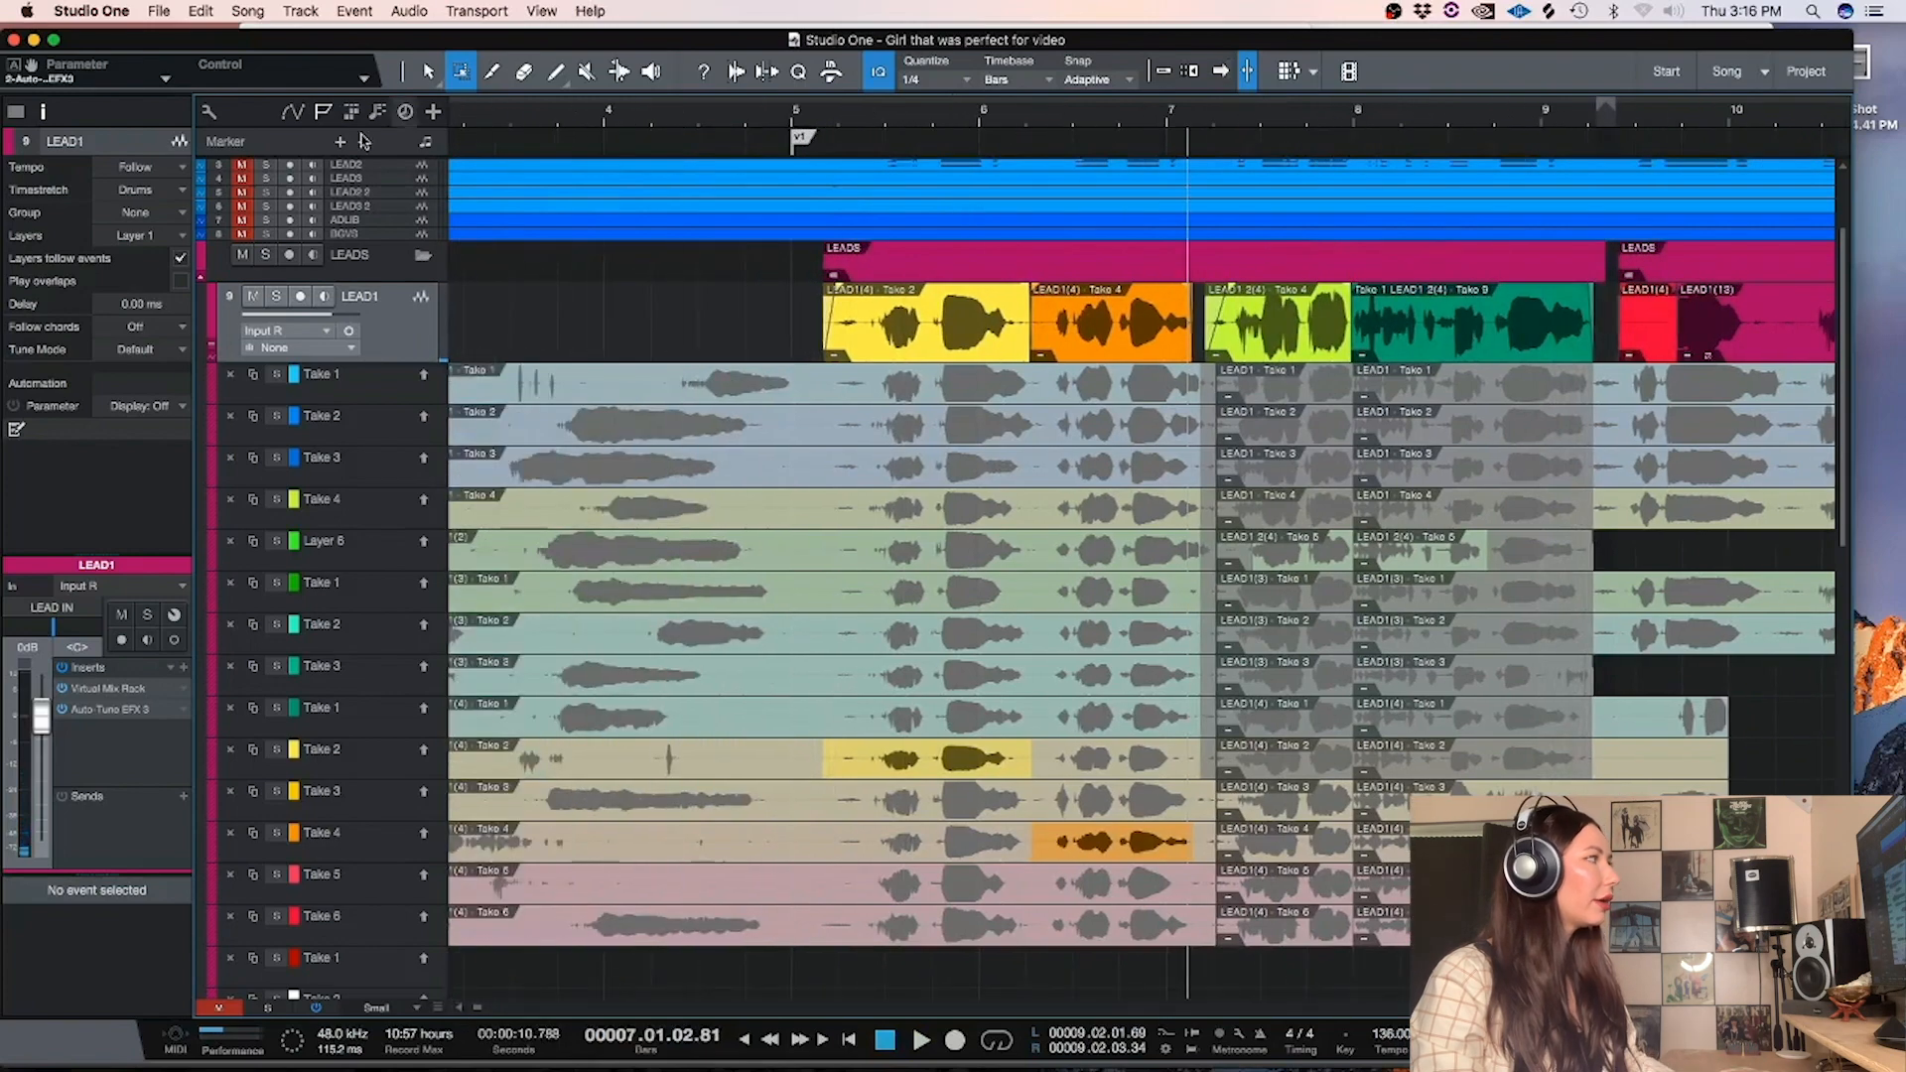
pyautogui.click(276, 296)
pyautogui.click(799, 119)
pyautogui.press('space')
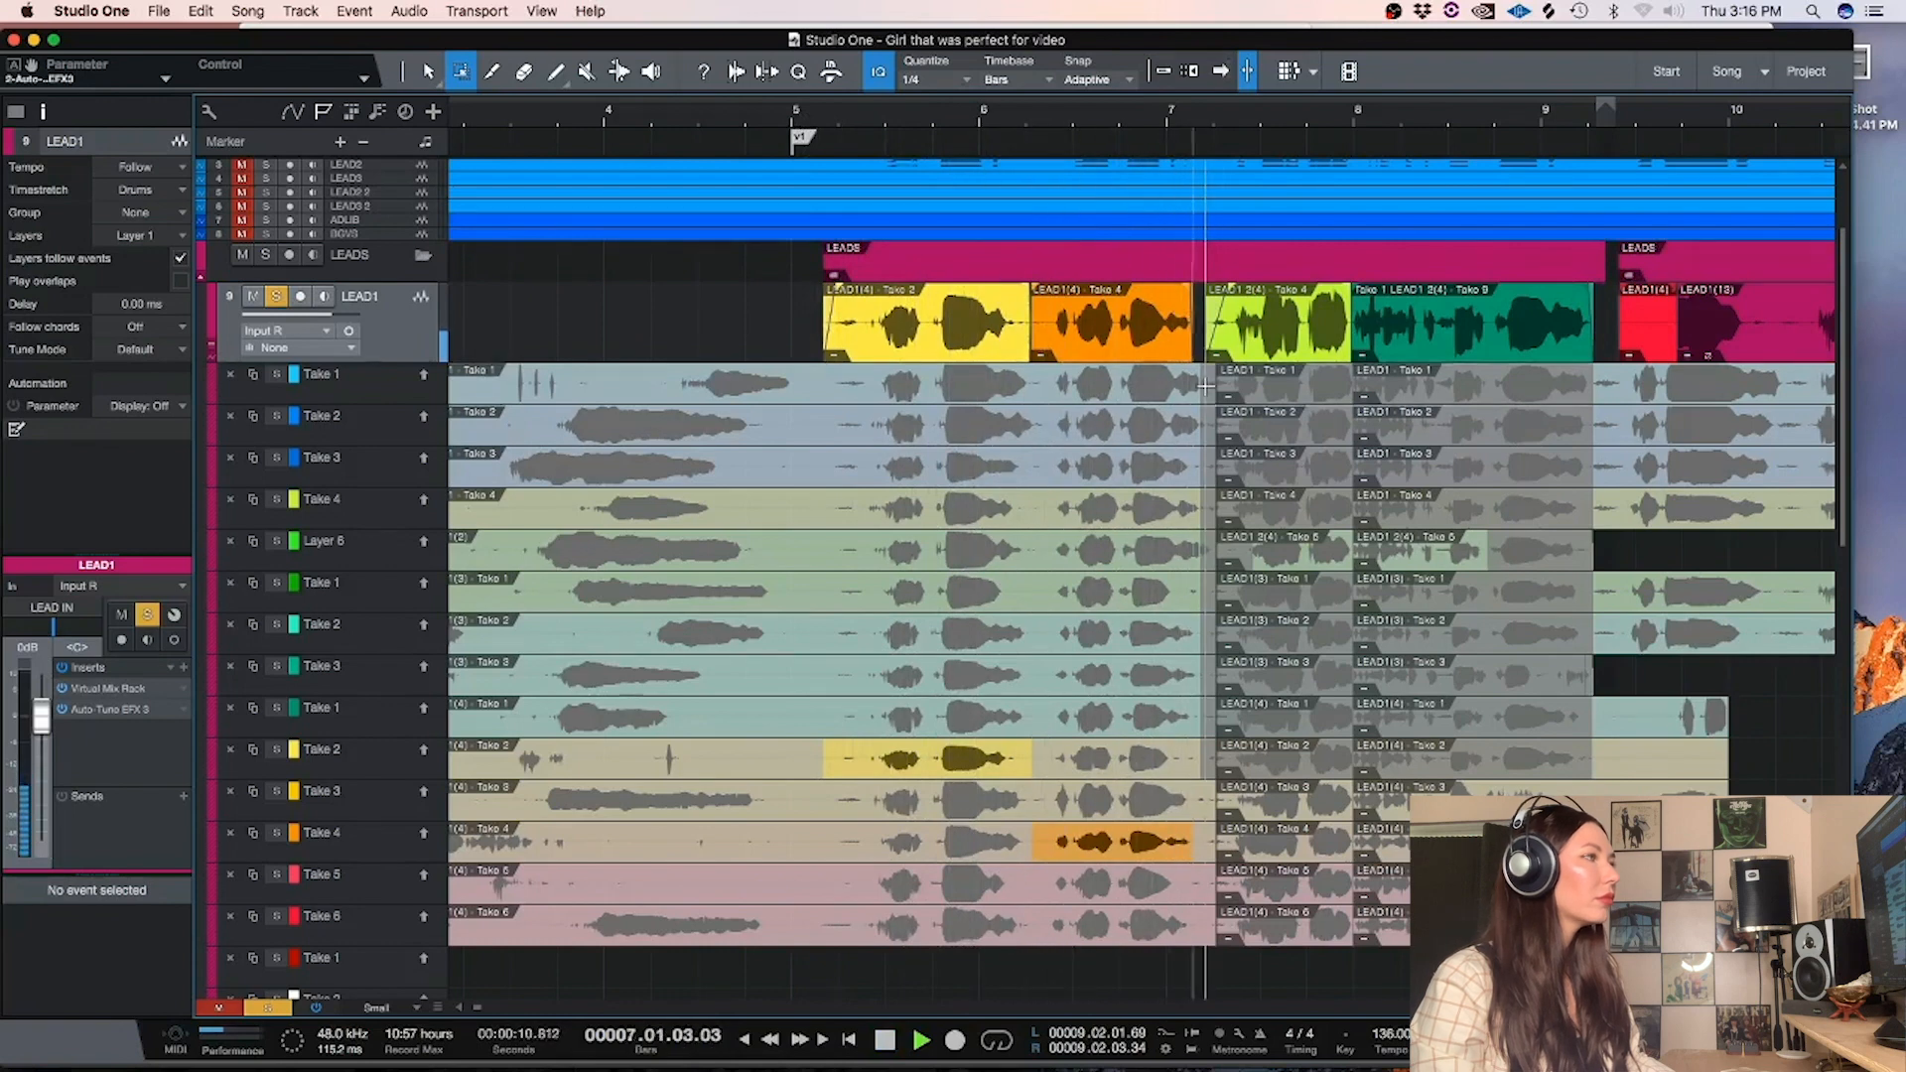
pyautogui.press('space')
# Extend the end of the orange Take 4 event after bar 7 to meet the next event, with a short fade-out
pyautogui.press('1')
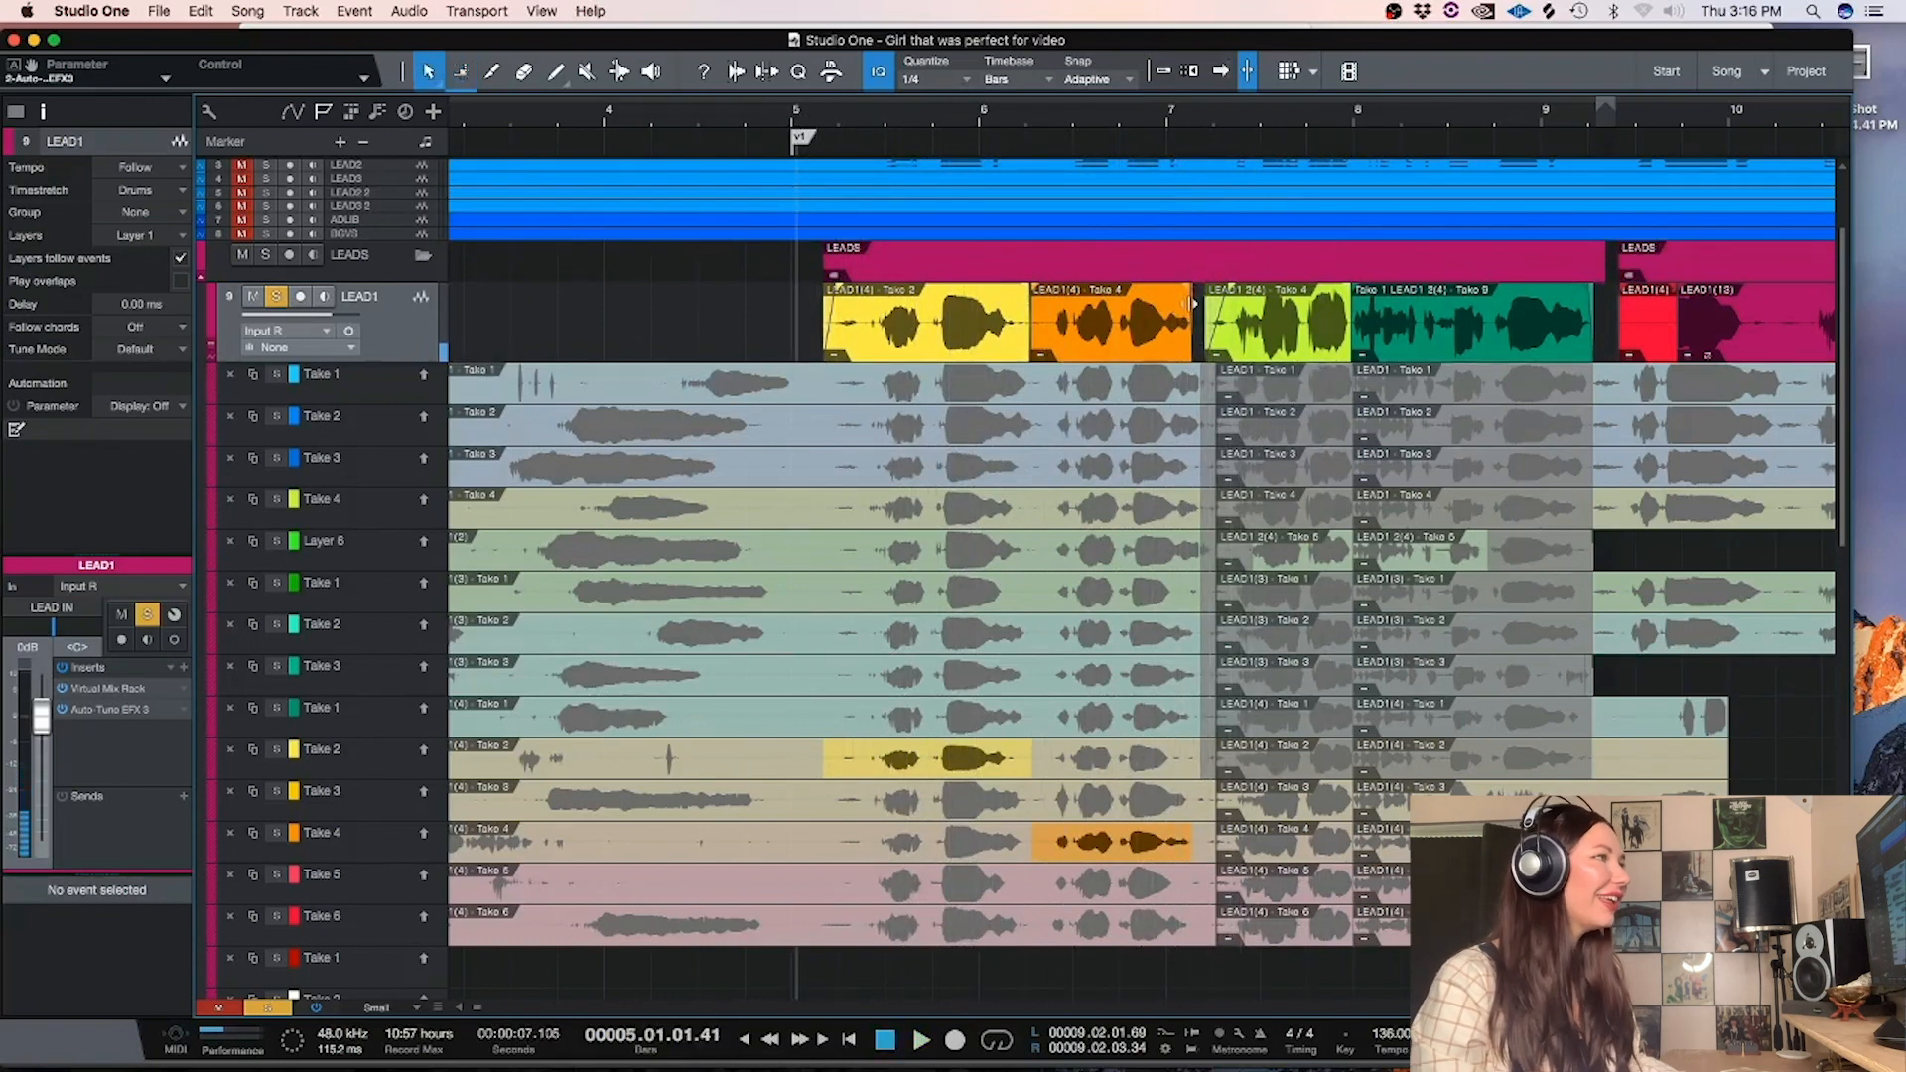
pyautogui.moveTo(1190, 318); pyautogui.dragTo(1196, 319)
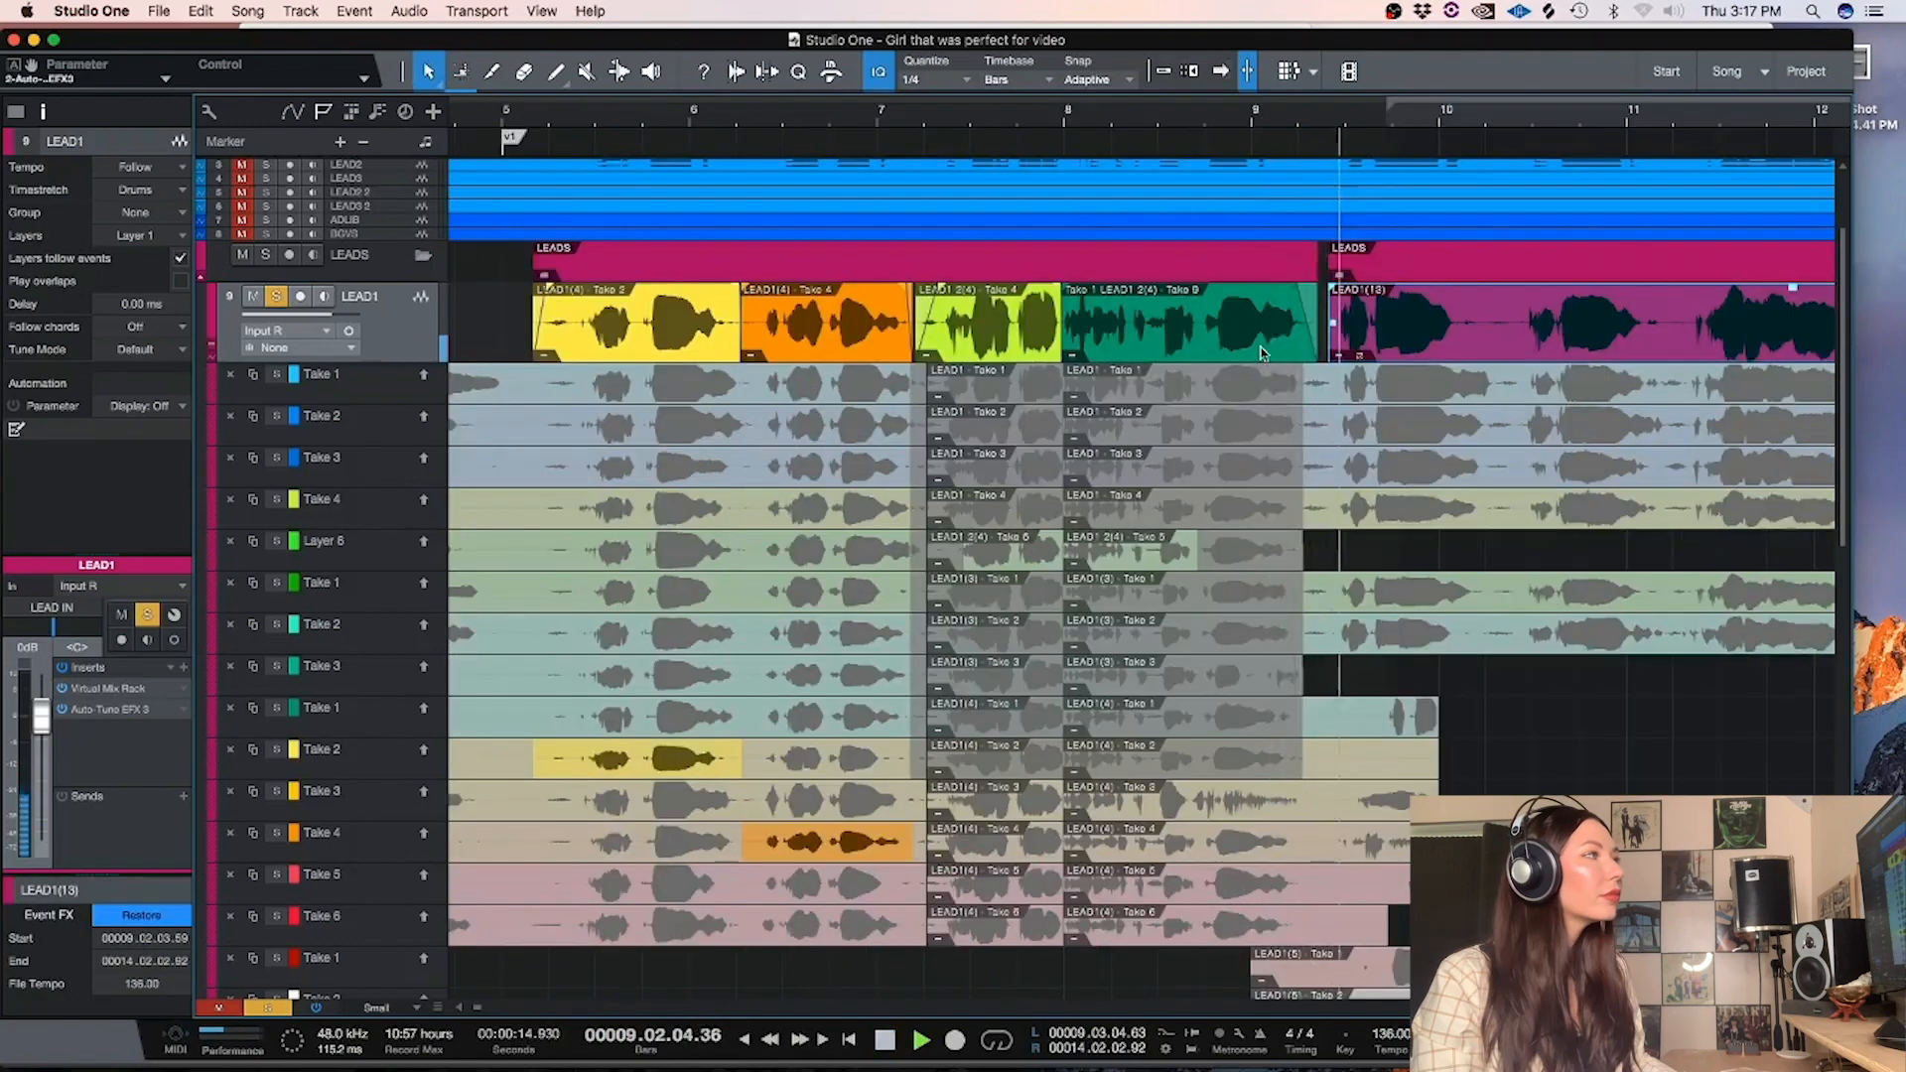
pyautogui.hscroll(5, 1231, 349)
# Select the four comped first-verse events on LEAD1, set the loop range around them, merge them into one event and open it in Melodyne
pyautogui.click(1231, 350)
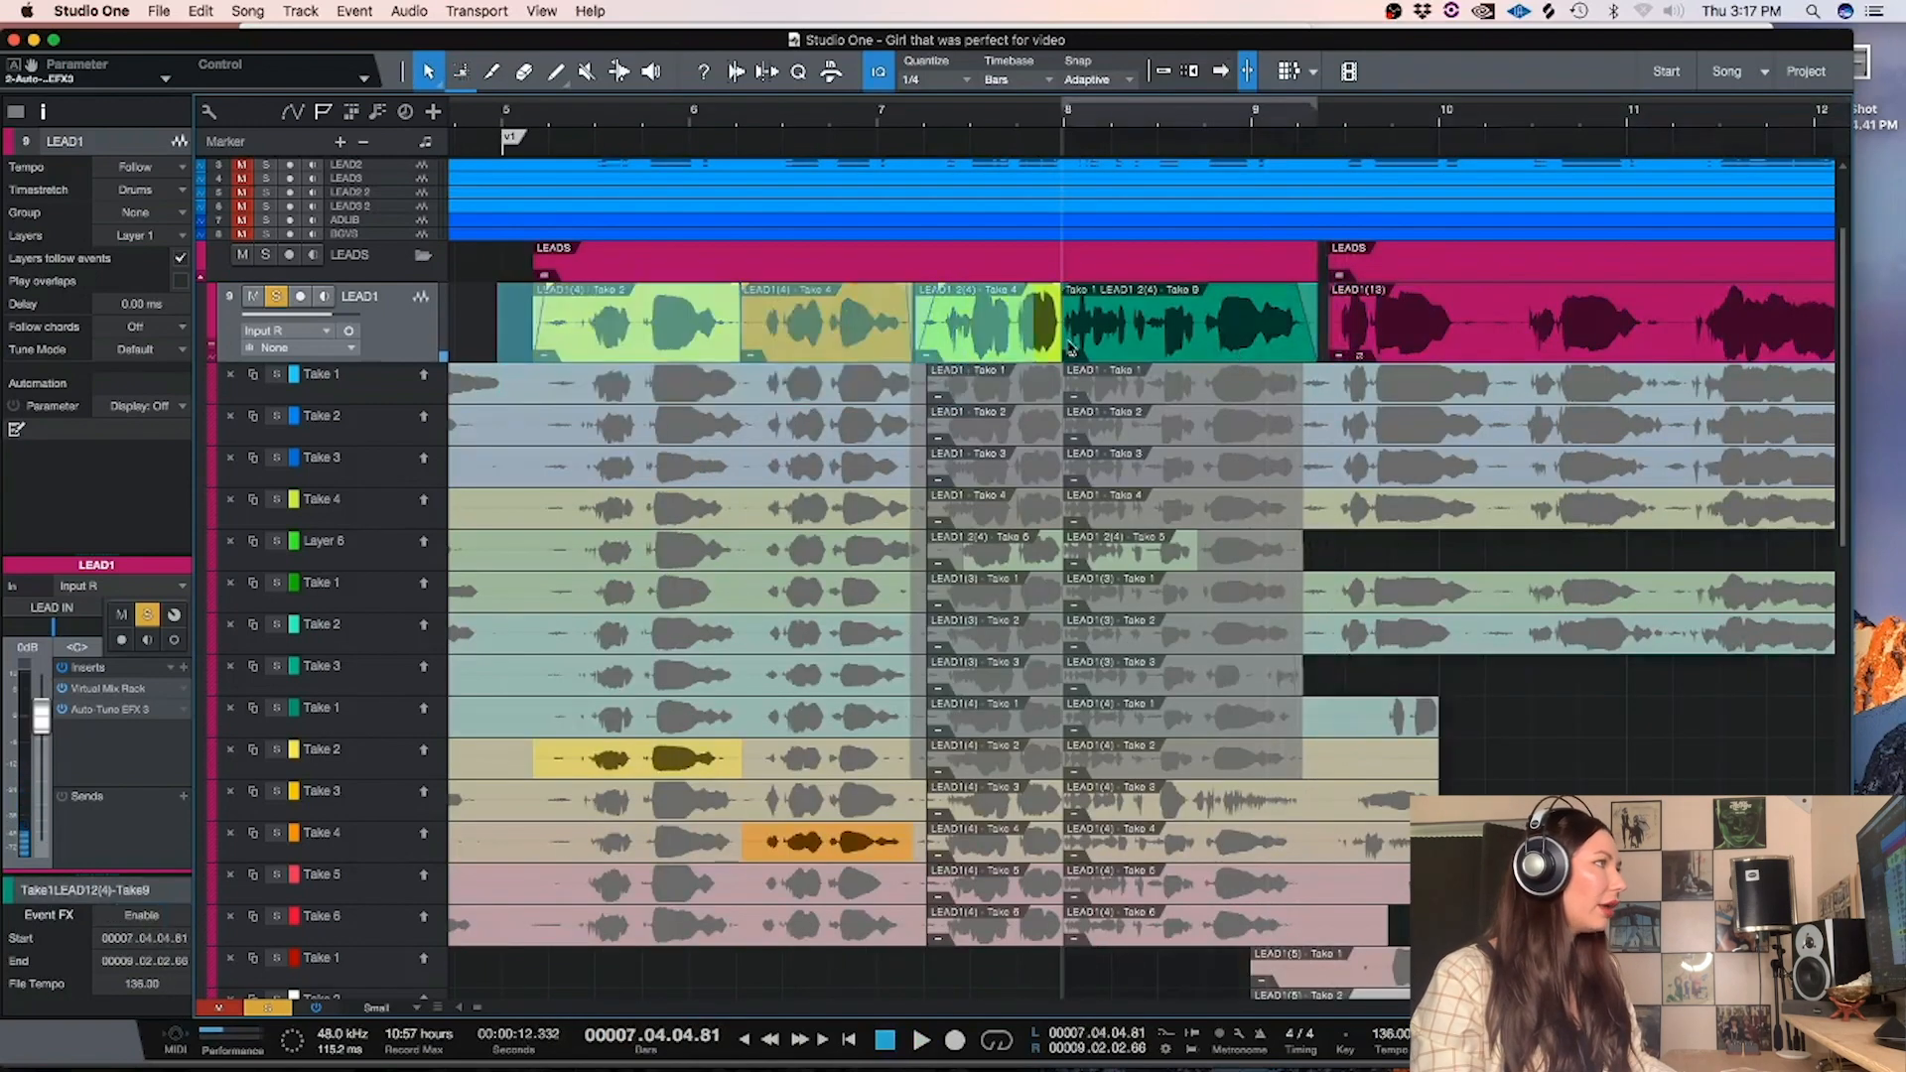
pyautogui.press('super+a')
pyautogui.press('p')
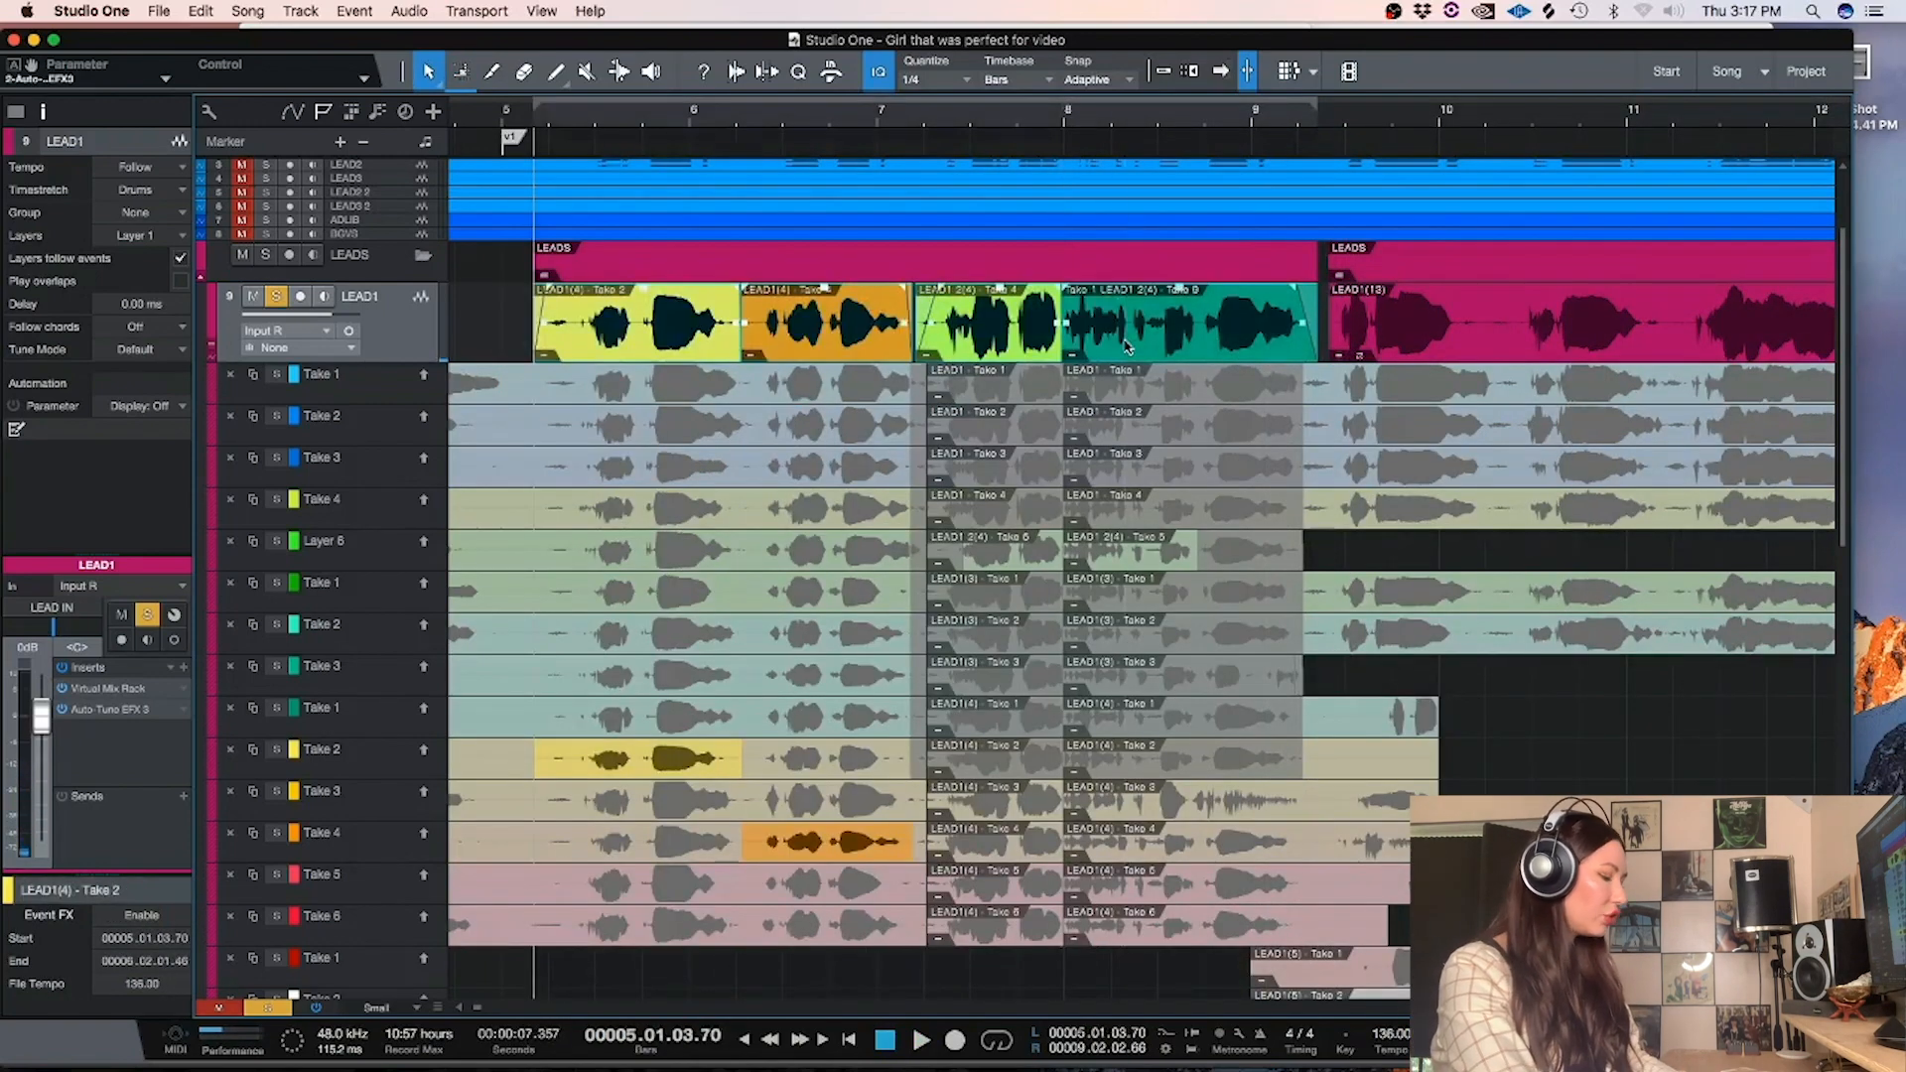
pyautogui.press('super+b')
pyautogui.press('super+m')
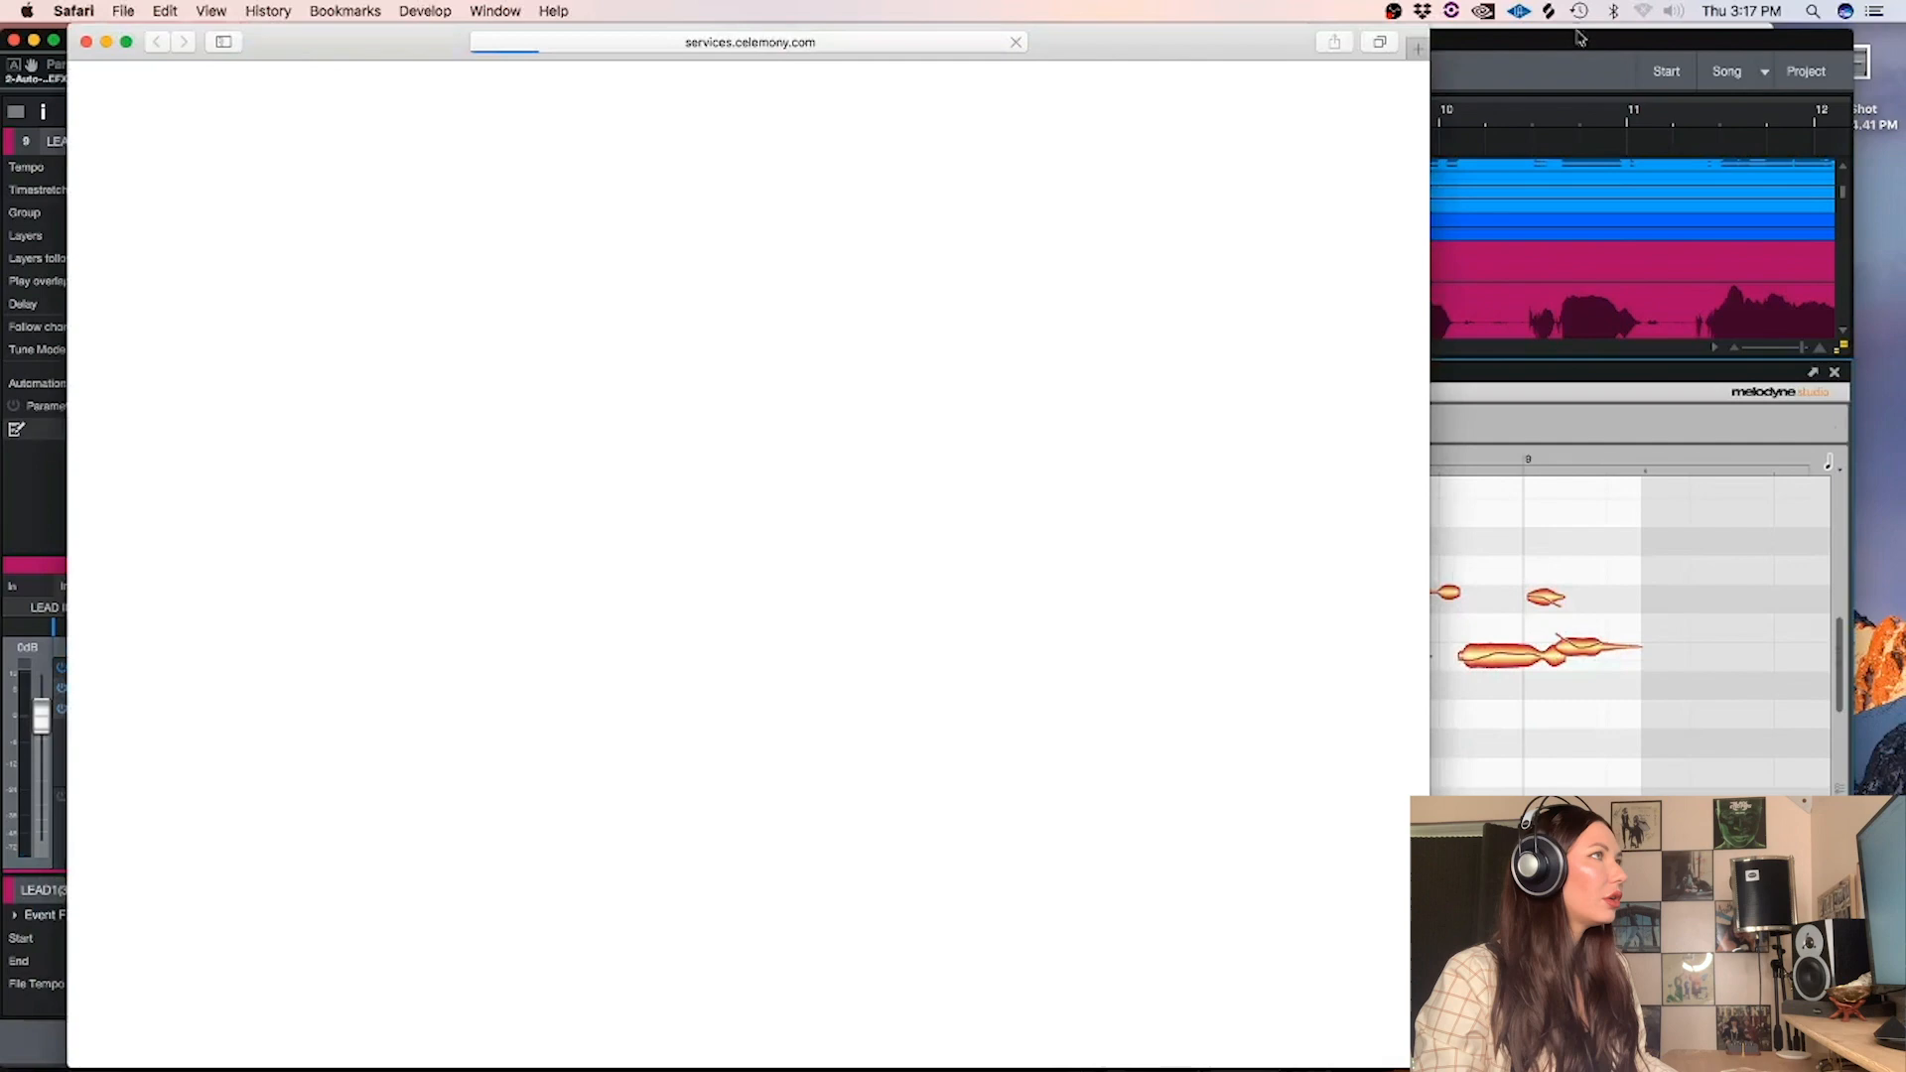
# Return to Studio One from the Celemony browser page and change the Melodyne algorithm so the vocal is read as a single melodic line
pyautogui.click(1580, 38)
pyautogui.click(311, 394)
pyautogui.click(309, 395)
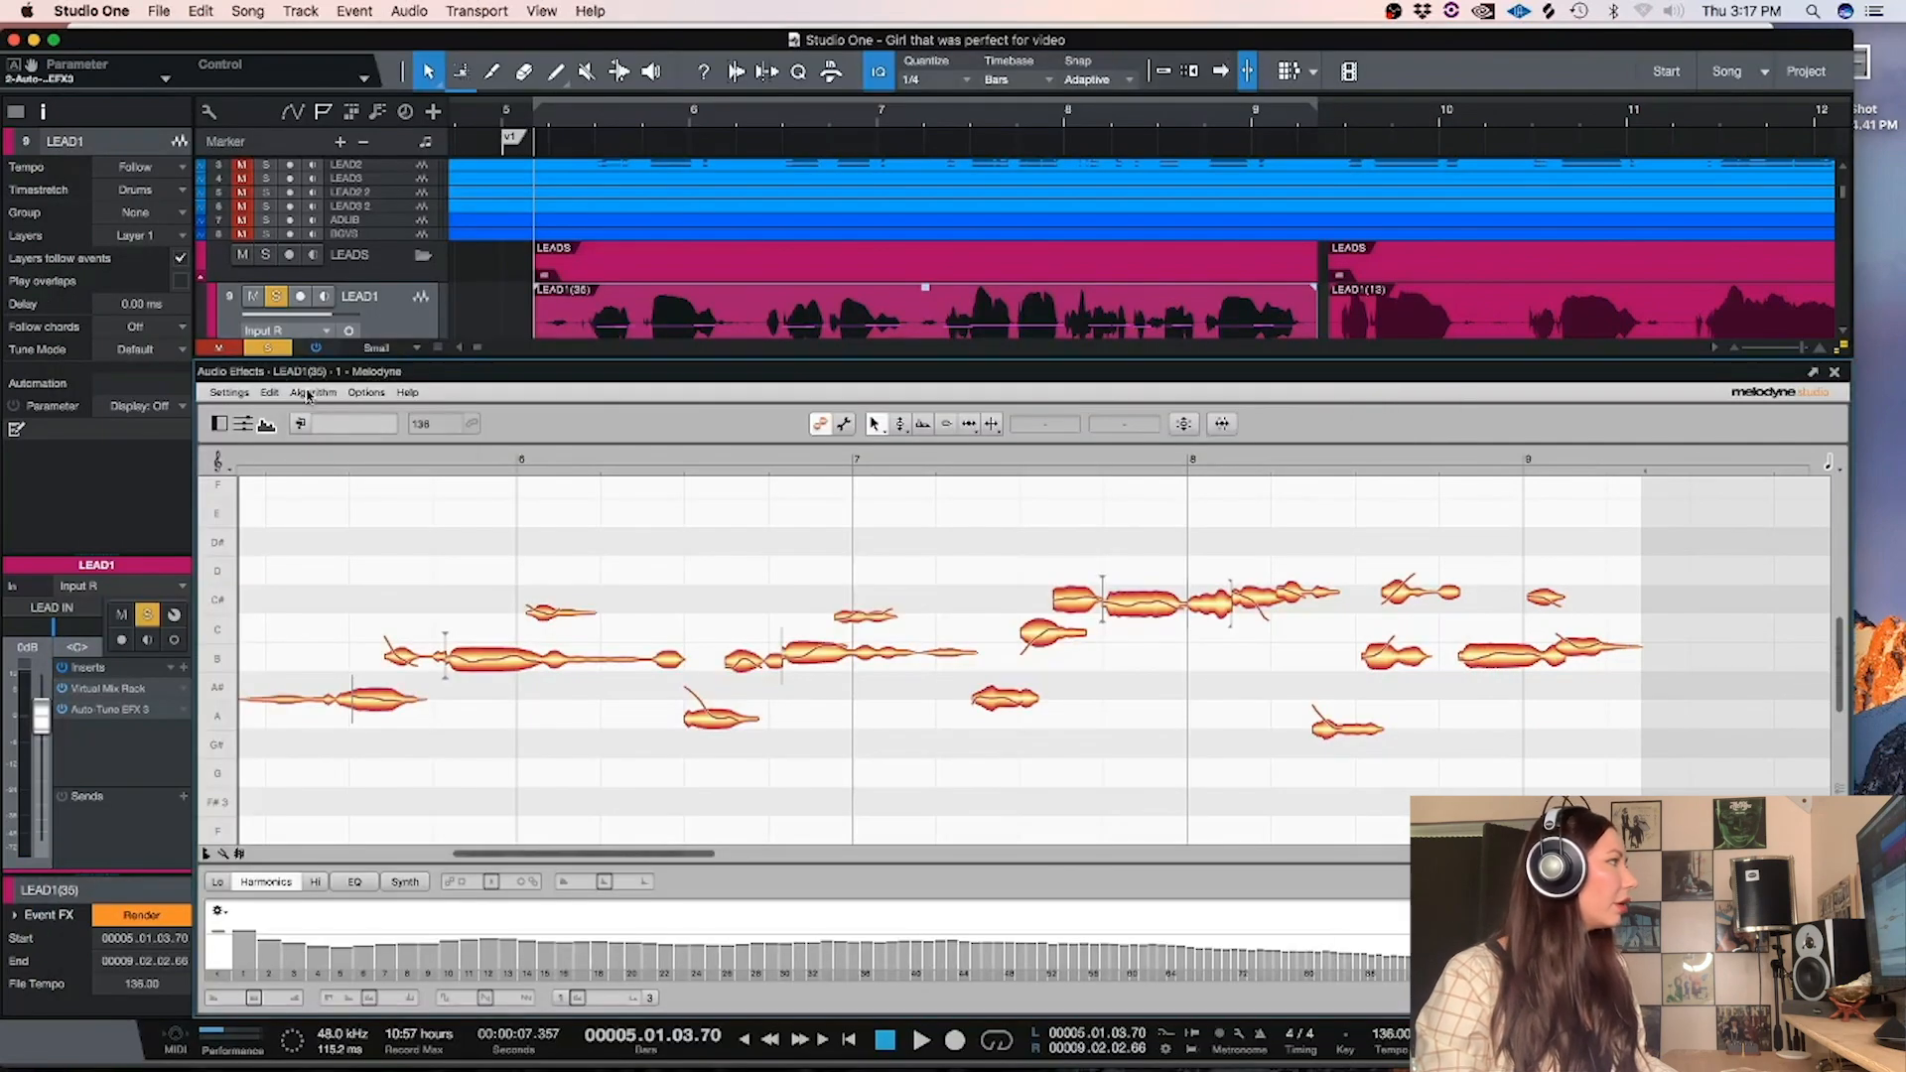
pyautogui.click(314, 438)
pyautogui.press('Return')
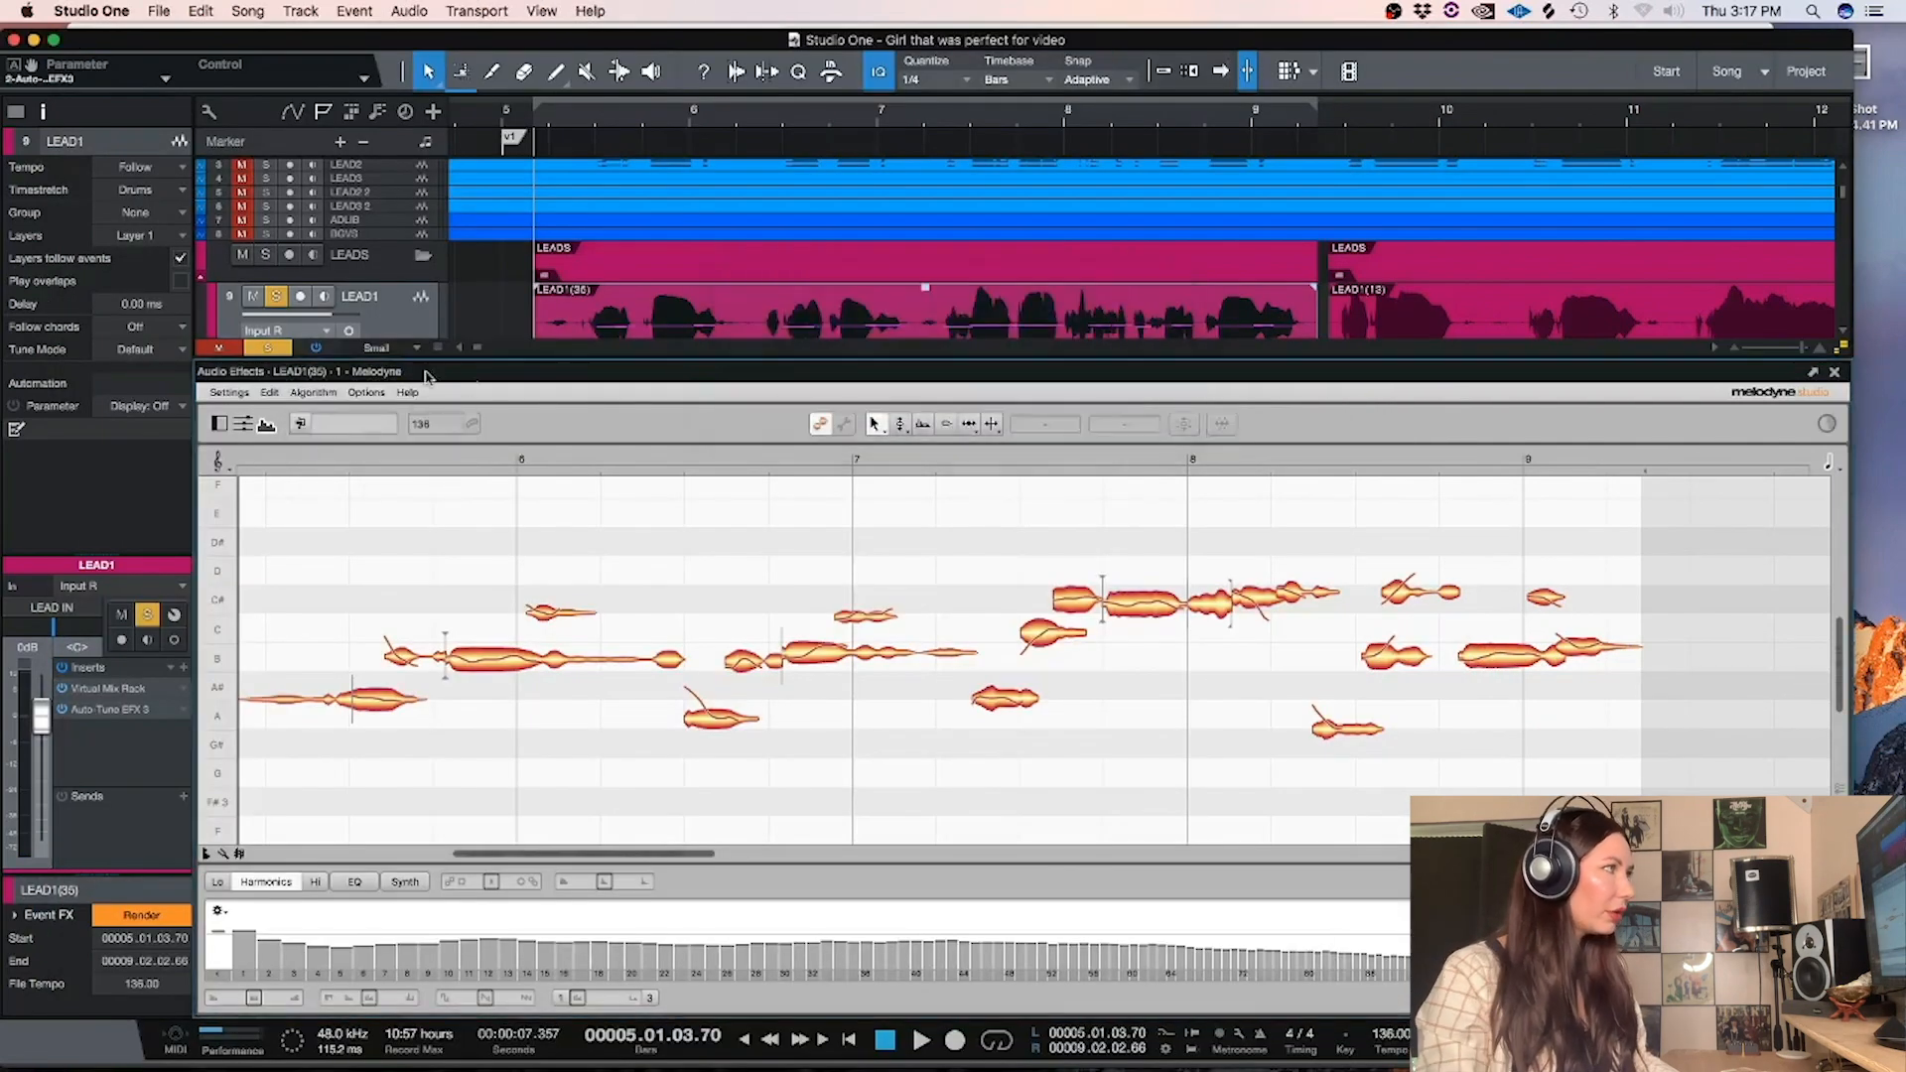
# Turn off the solo on the LEAD1 track and place the playback position at 5.2.04.70, near the verse's first notes
pyautogui.click(875, 424)
pyautogui.click(876, 471)
pyautogui.moveTo(323, 659); pyautogui.dragTo(494, 359)
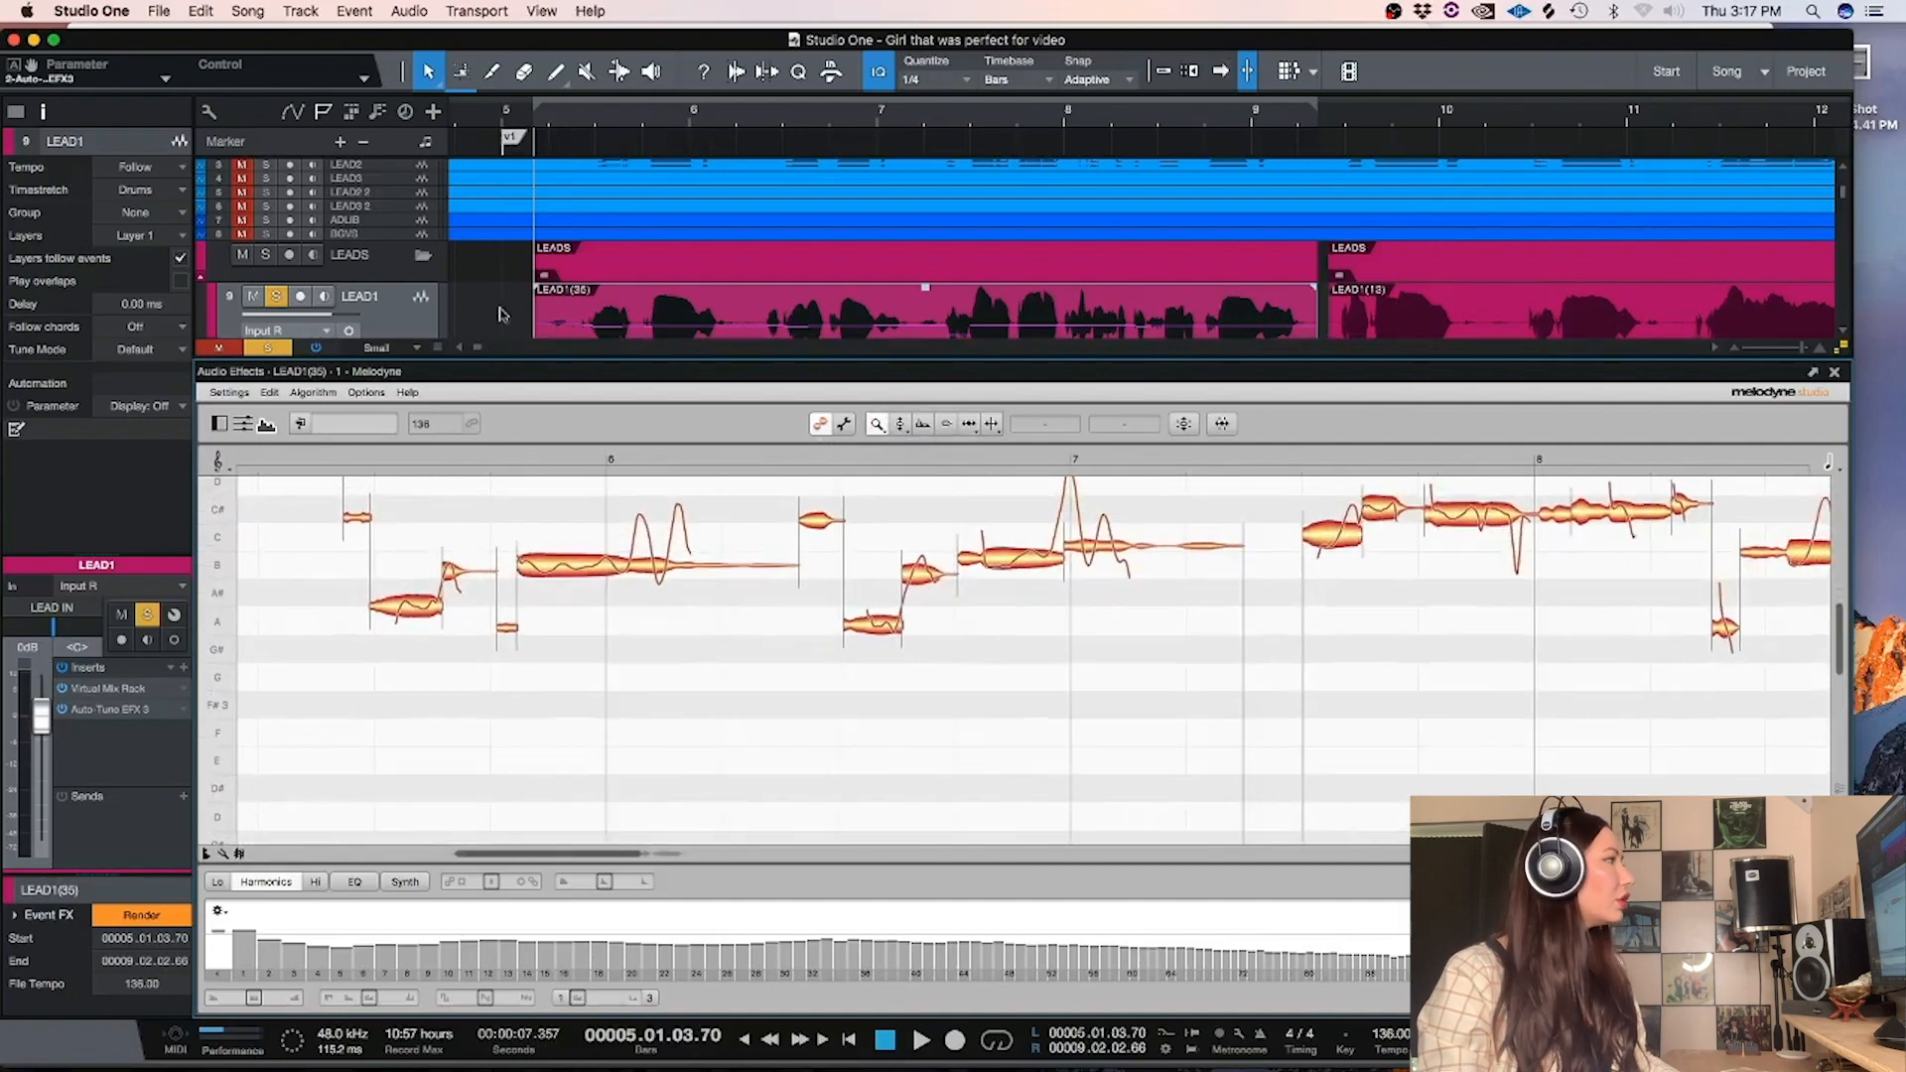
pyautogui.click(276, 296)
pyautogui.click(875, 423)
pyautogui.click(874, 425)
pyautogui.click(592, 126)
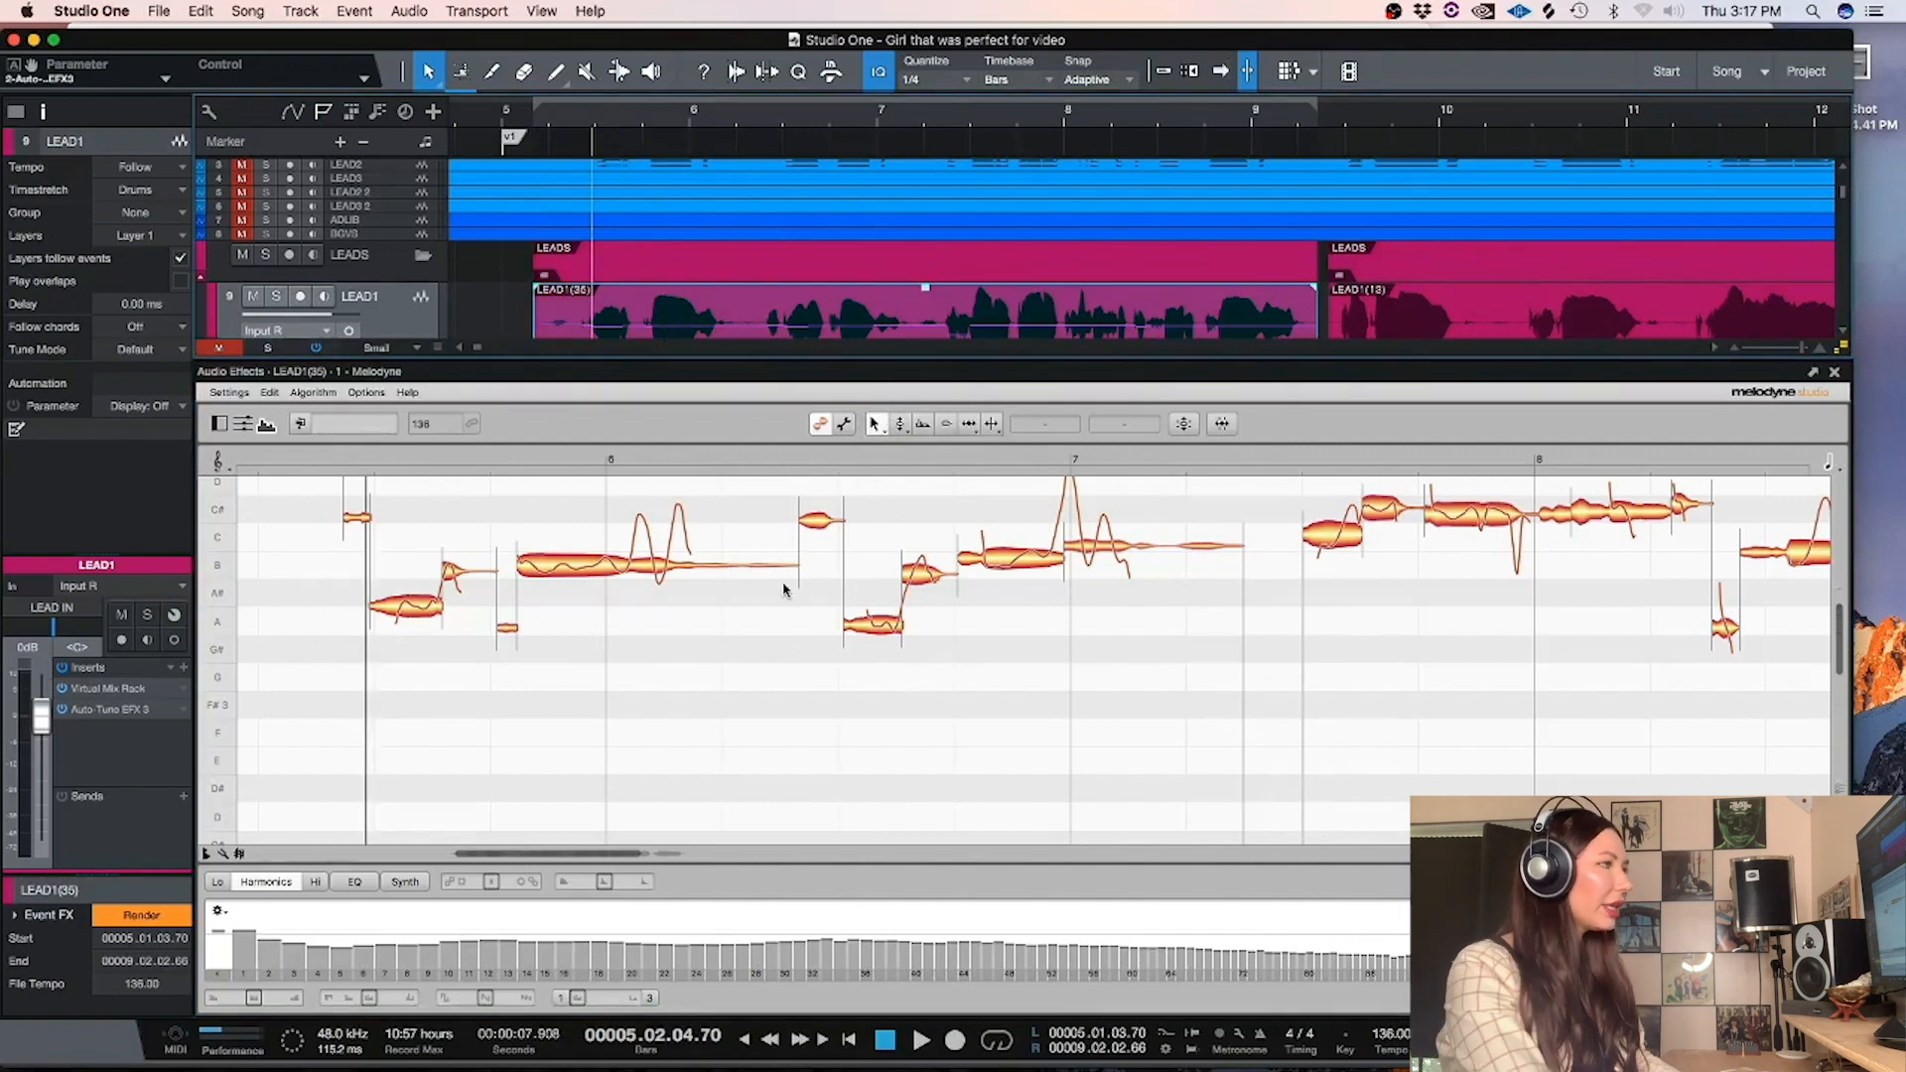
# Examine the pitch of the held note before bar 6 and the long high note just before bar 8 in Melodyne
pyautogui.press('w')
pyautogui.press('w')
pyautogui.click(878, 427)
pyautogui.click(880, 470)
pyautogui.moveTo(1176, 745); pyautogui.dragTo(1026, 638)
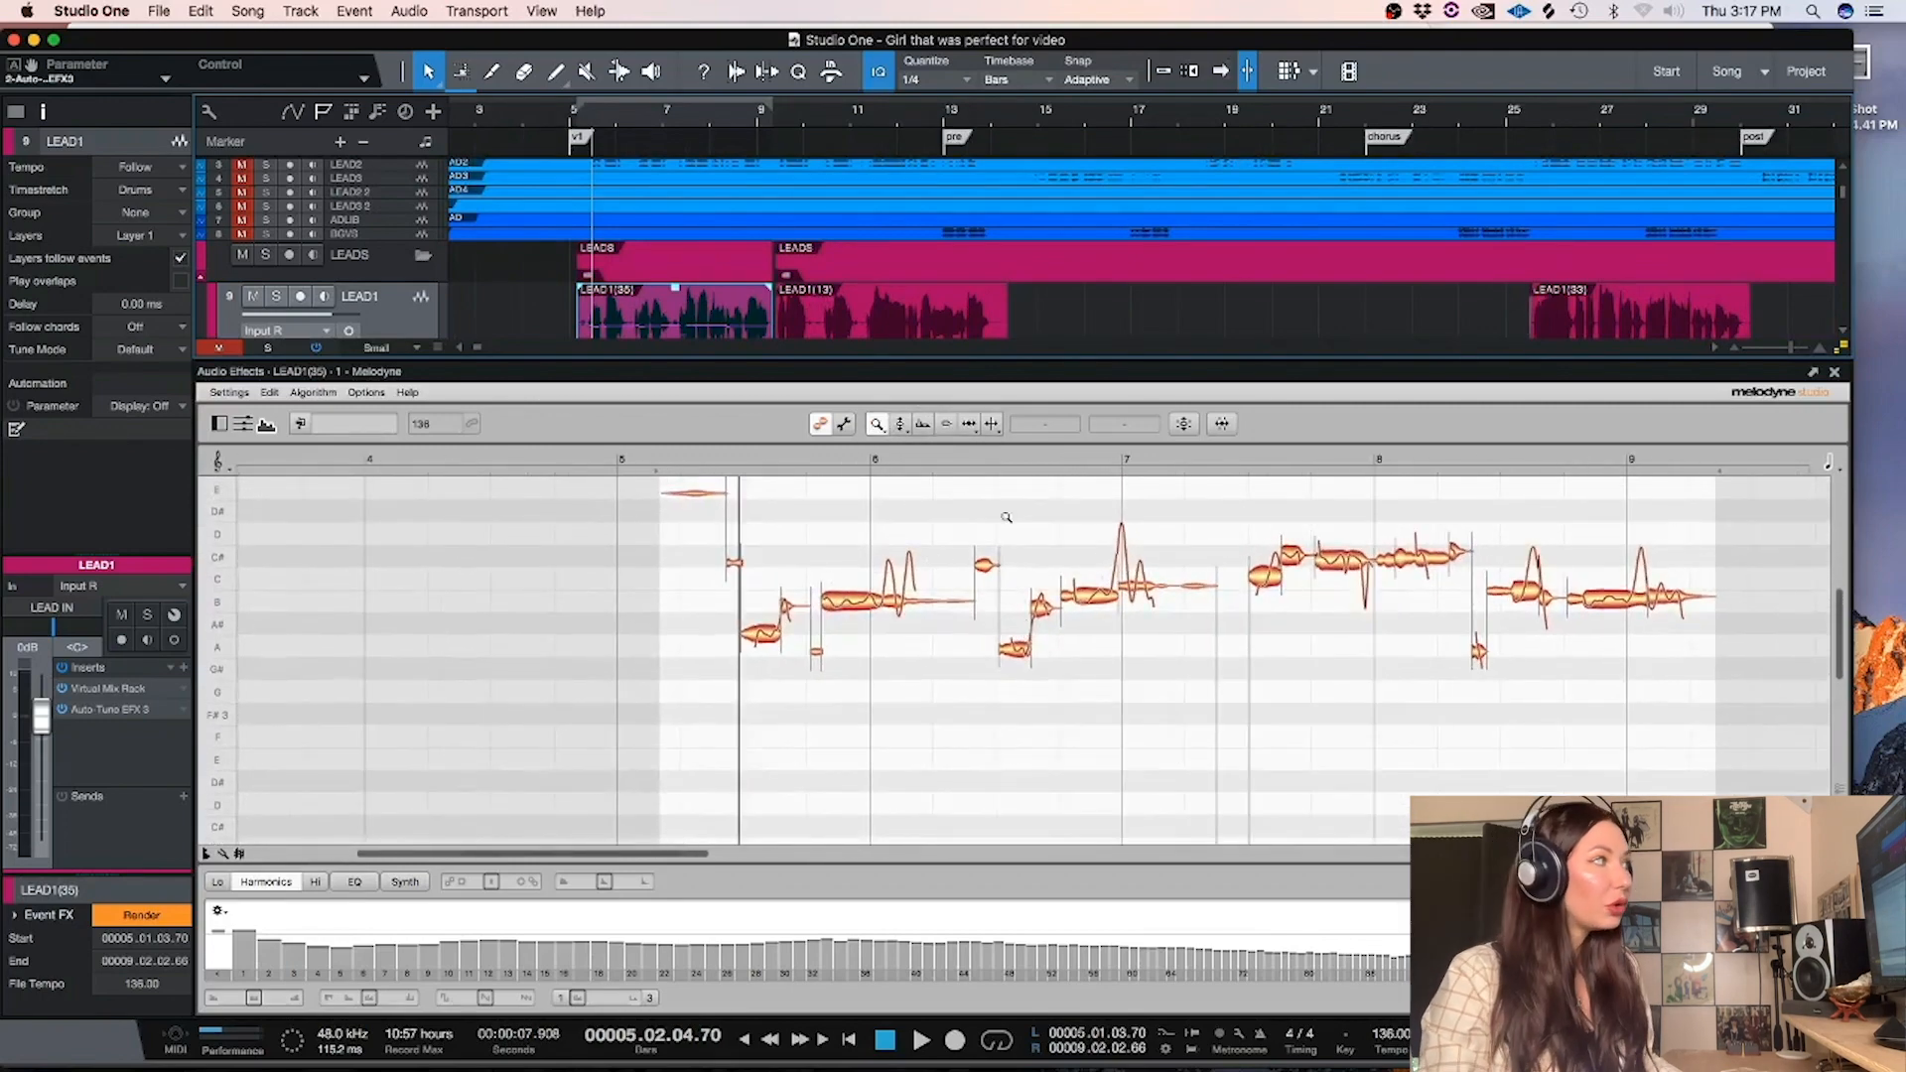
pyautogui.click(841, 599)
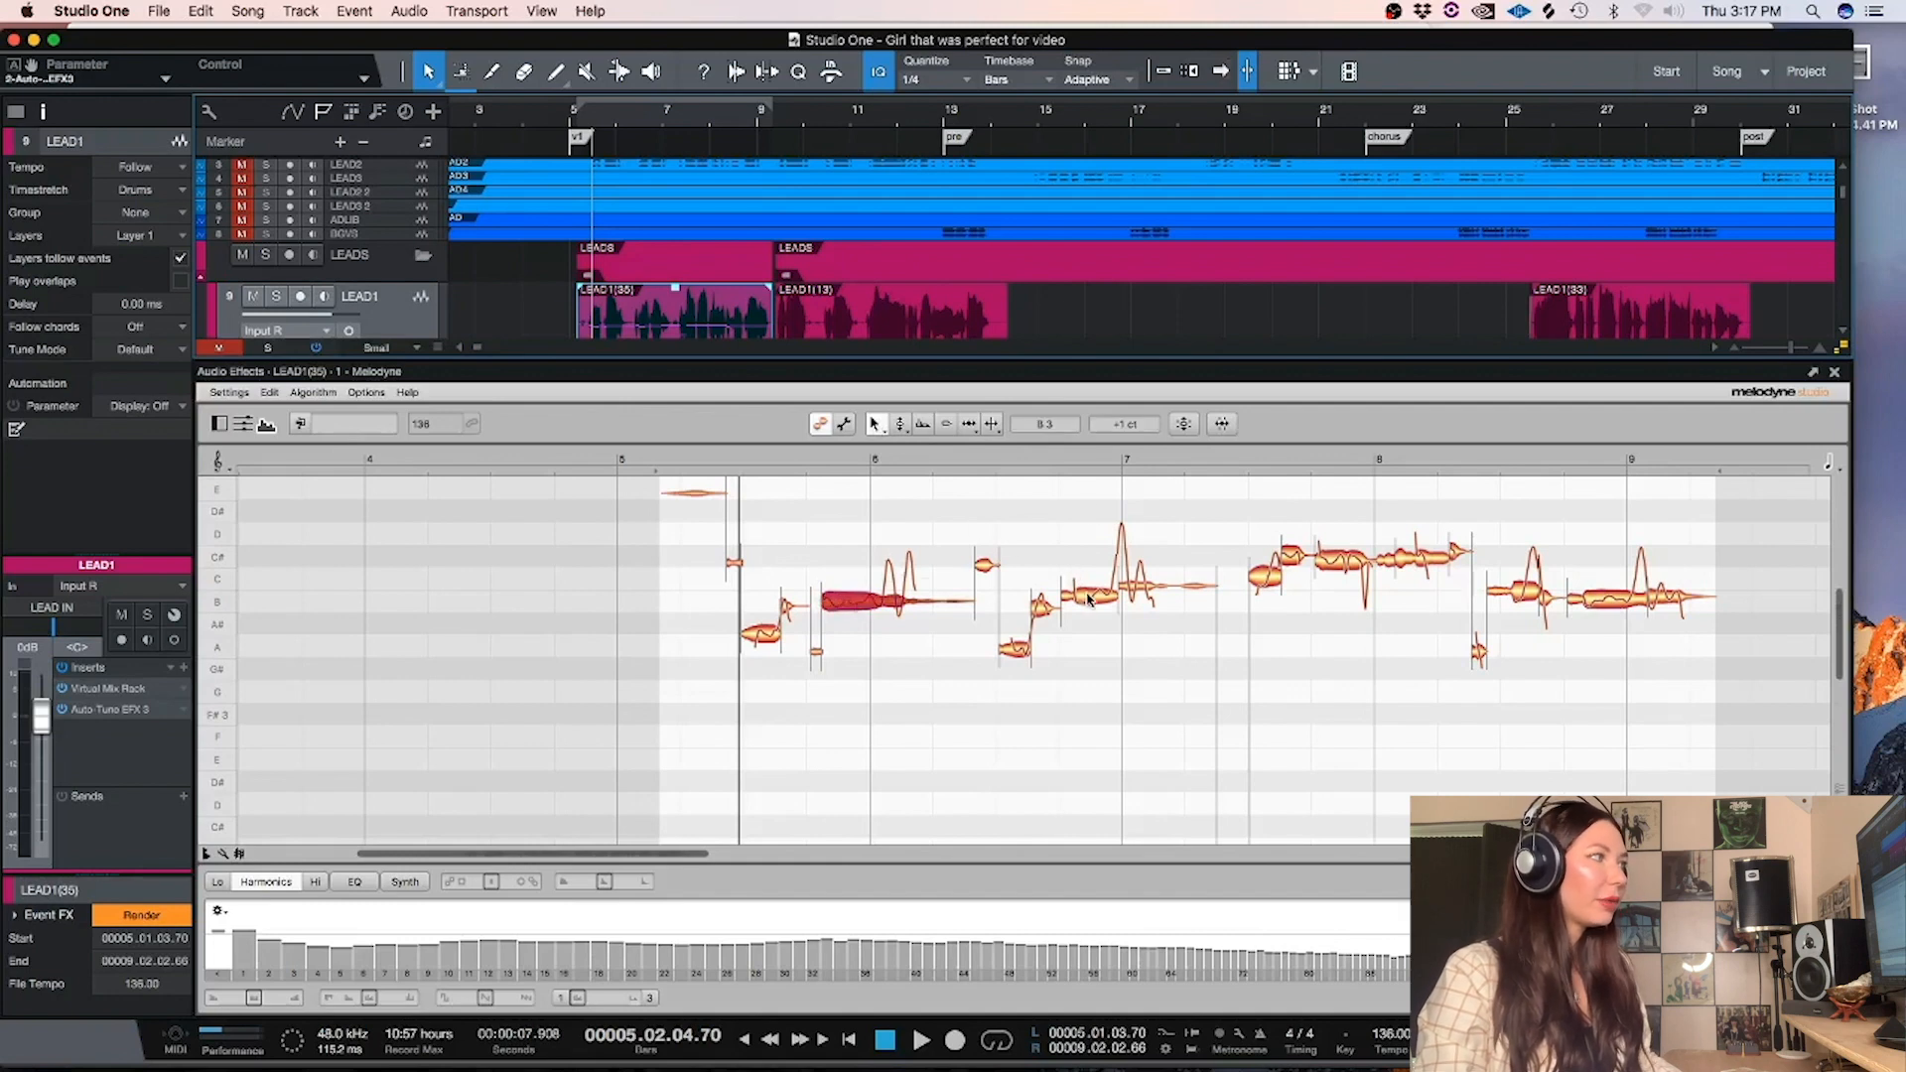
pyautogui.click(1328, 563)
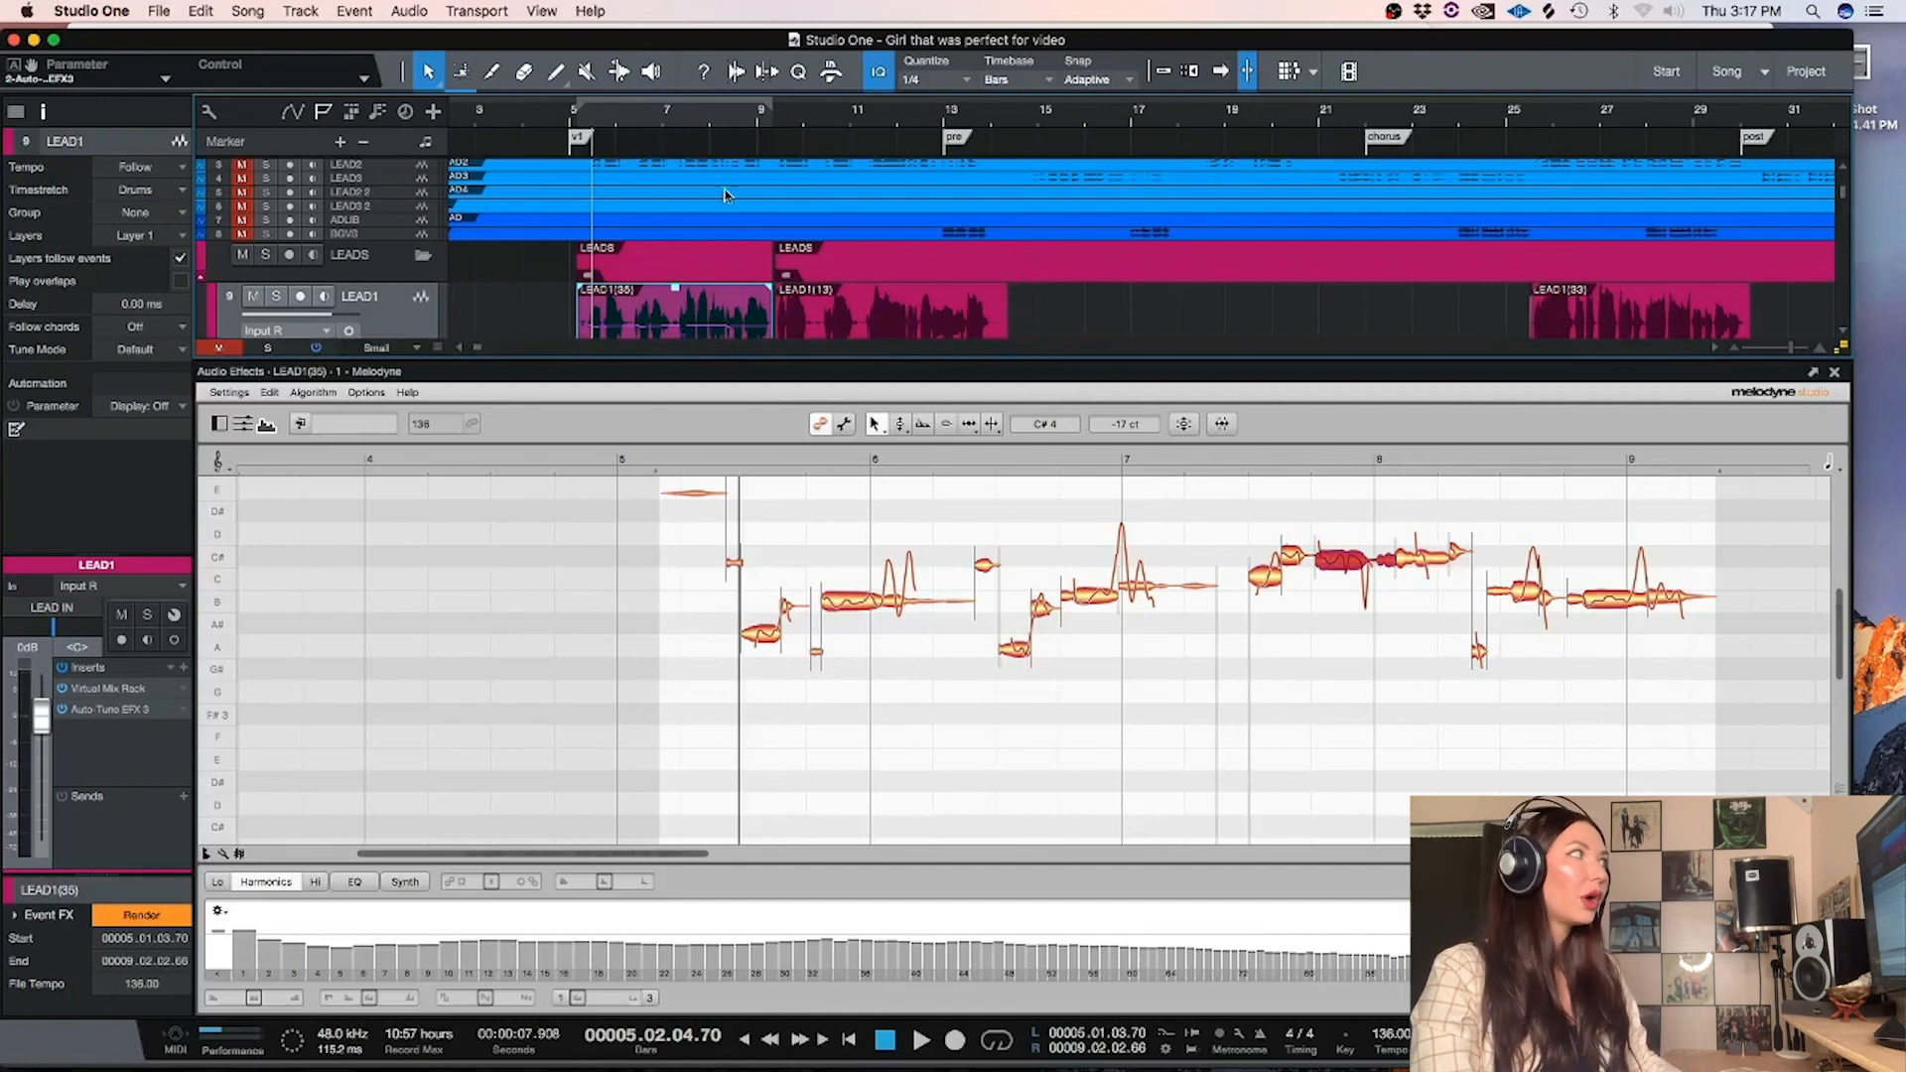
# Play the verse from 5.2.01.14 and fine-tune the pitch of the short rising note before the first held B3 note
pyautogui.click(581, 117)
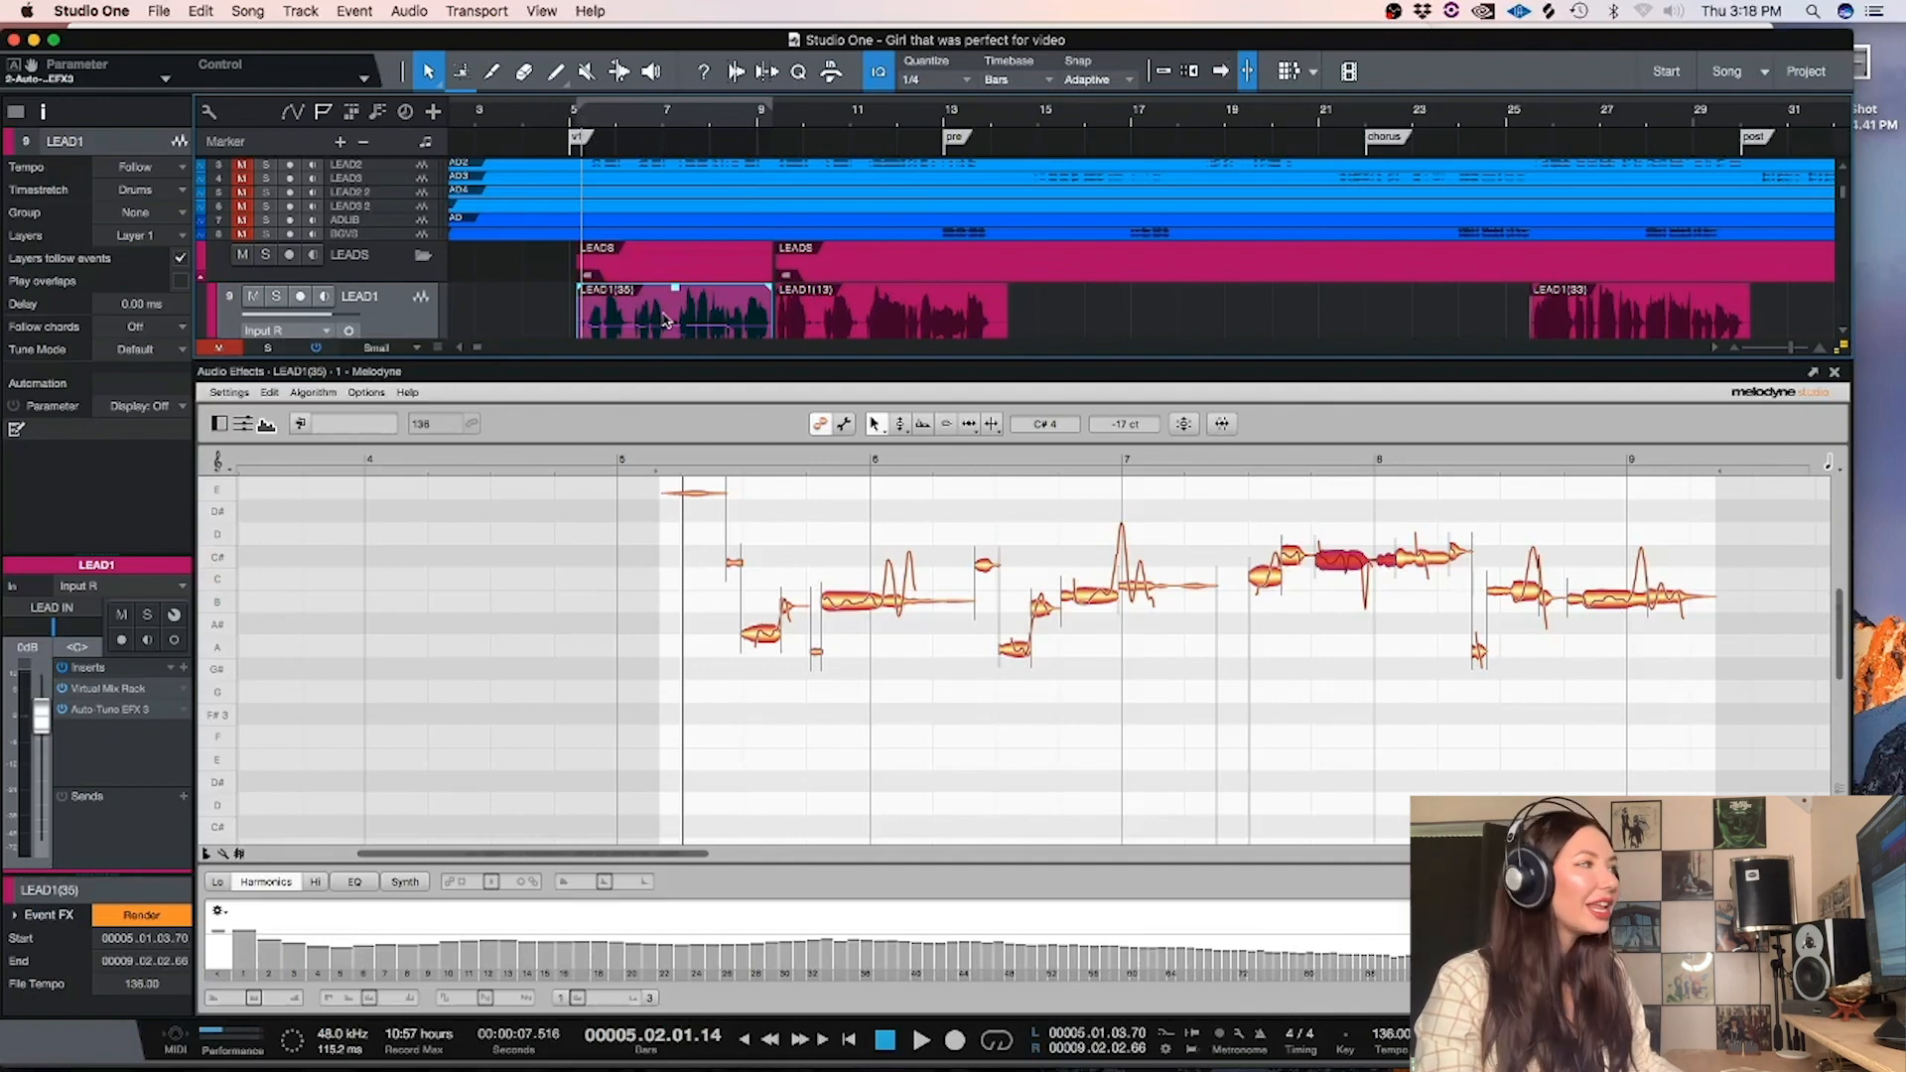
pyautogui.click(876, 423)
pyautogui.click(834, 534)
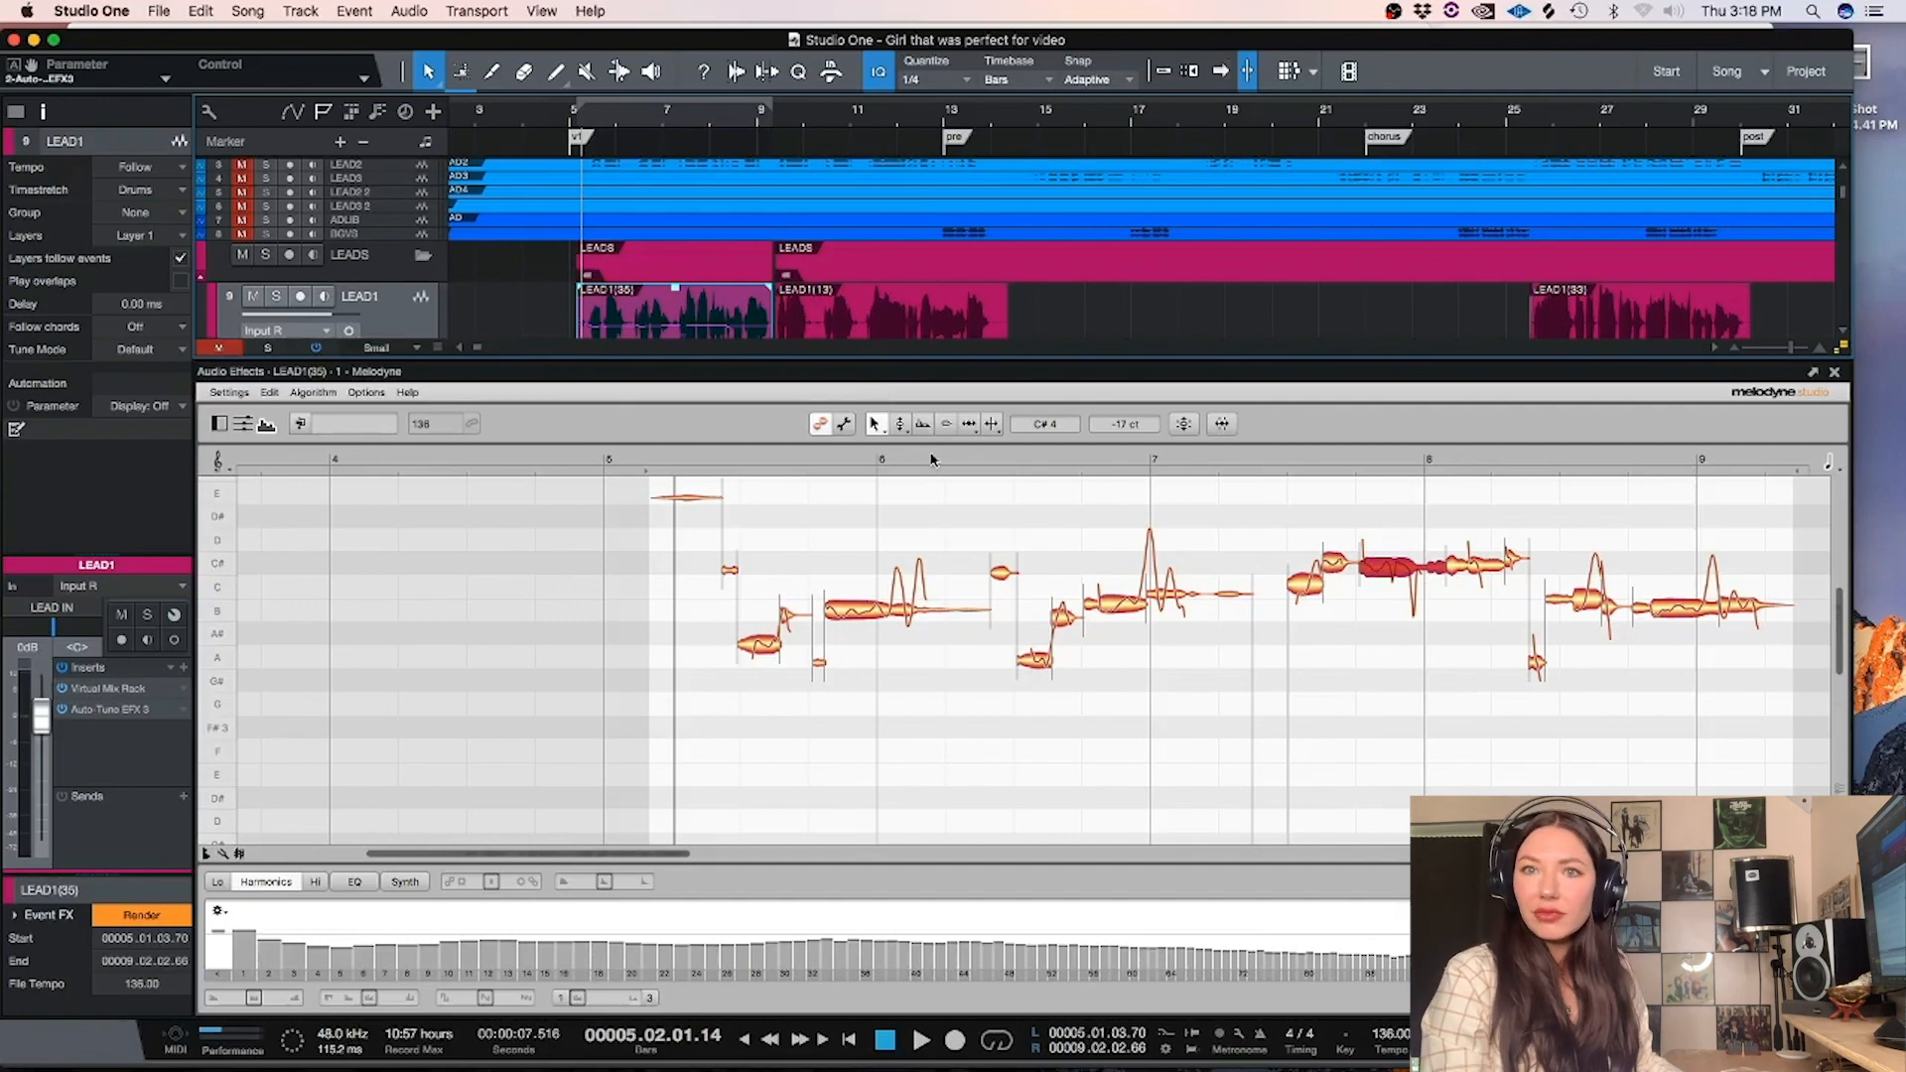
pyautogui.press('space')
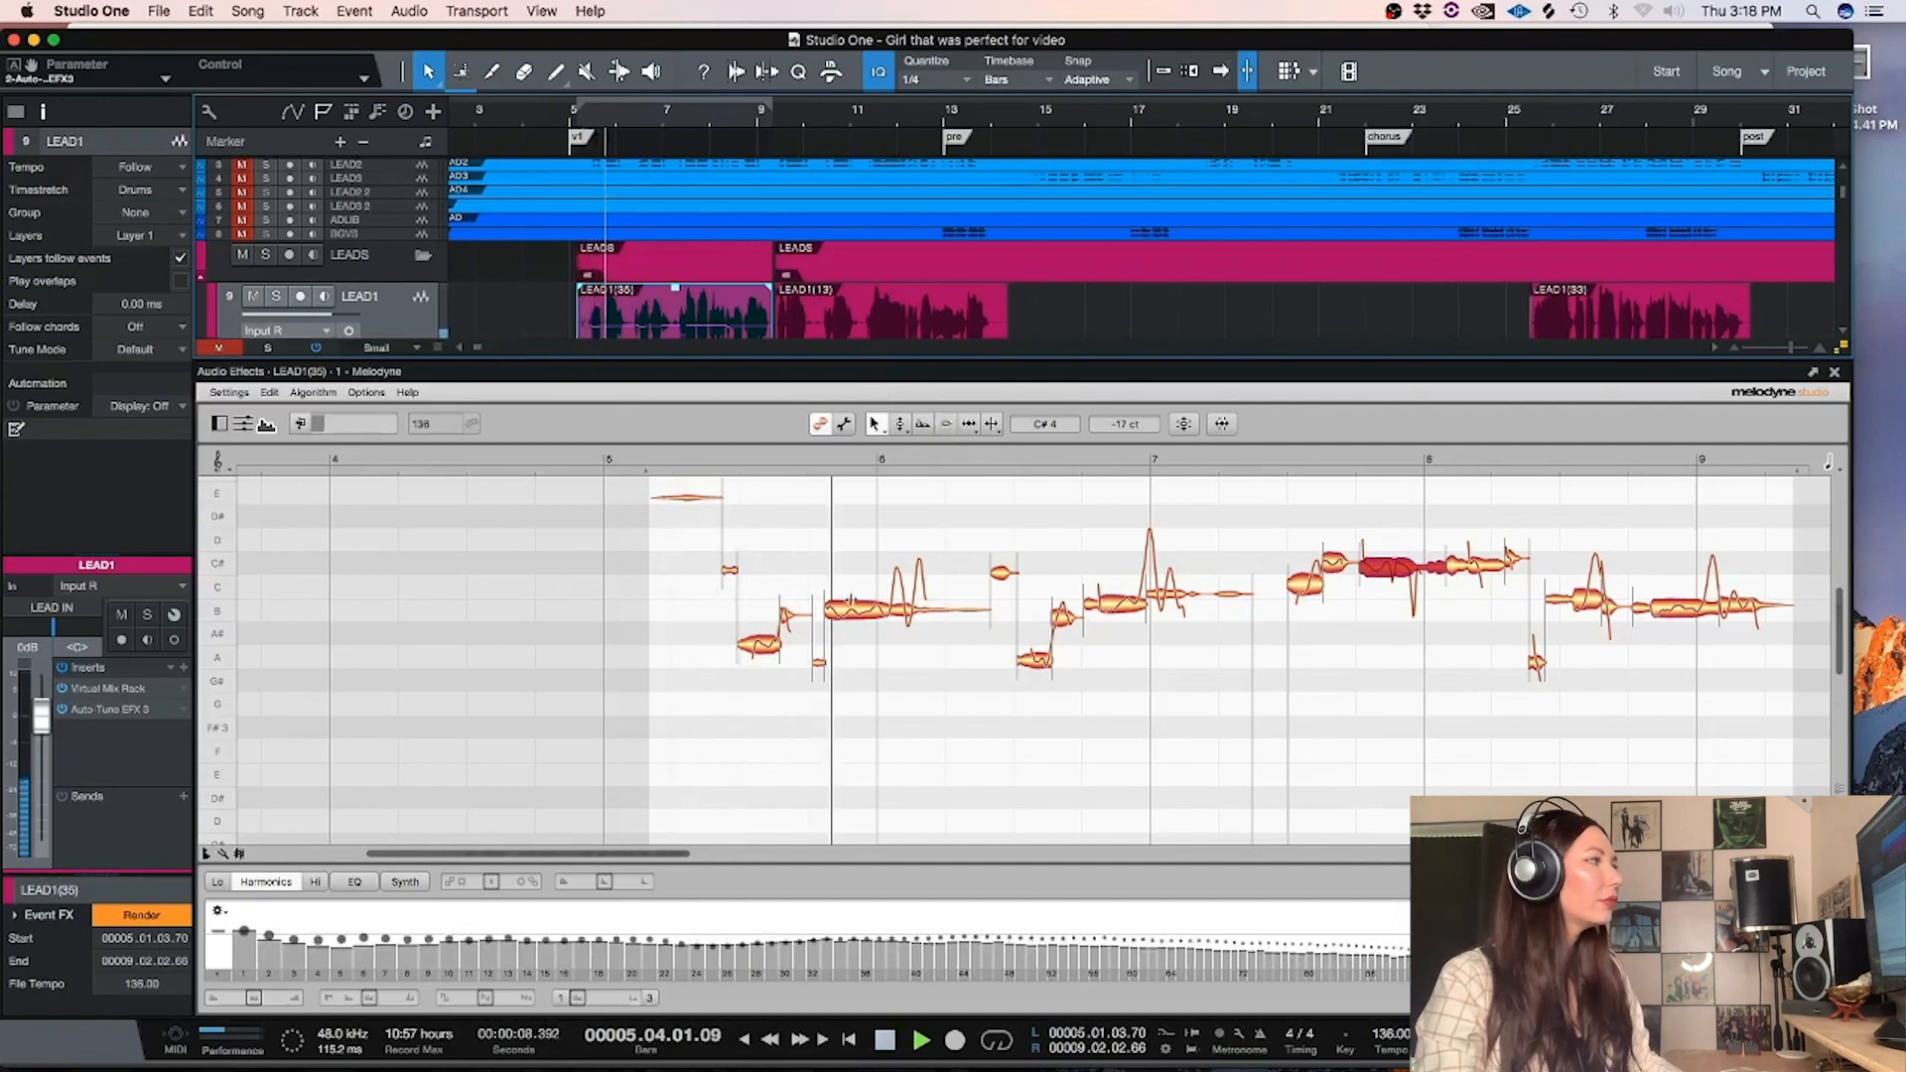
pyautogui.click(791, 622)
pyautogui.moveTo(1126, 434); pyautogui.dragTo(1127, 407)
# Lower the first low note of the opening phrase in bar 5 from A#3 to A3
pyautogui.click(759, 644)
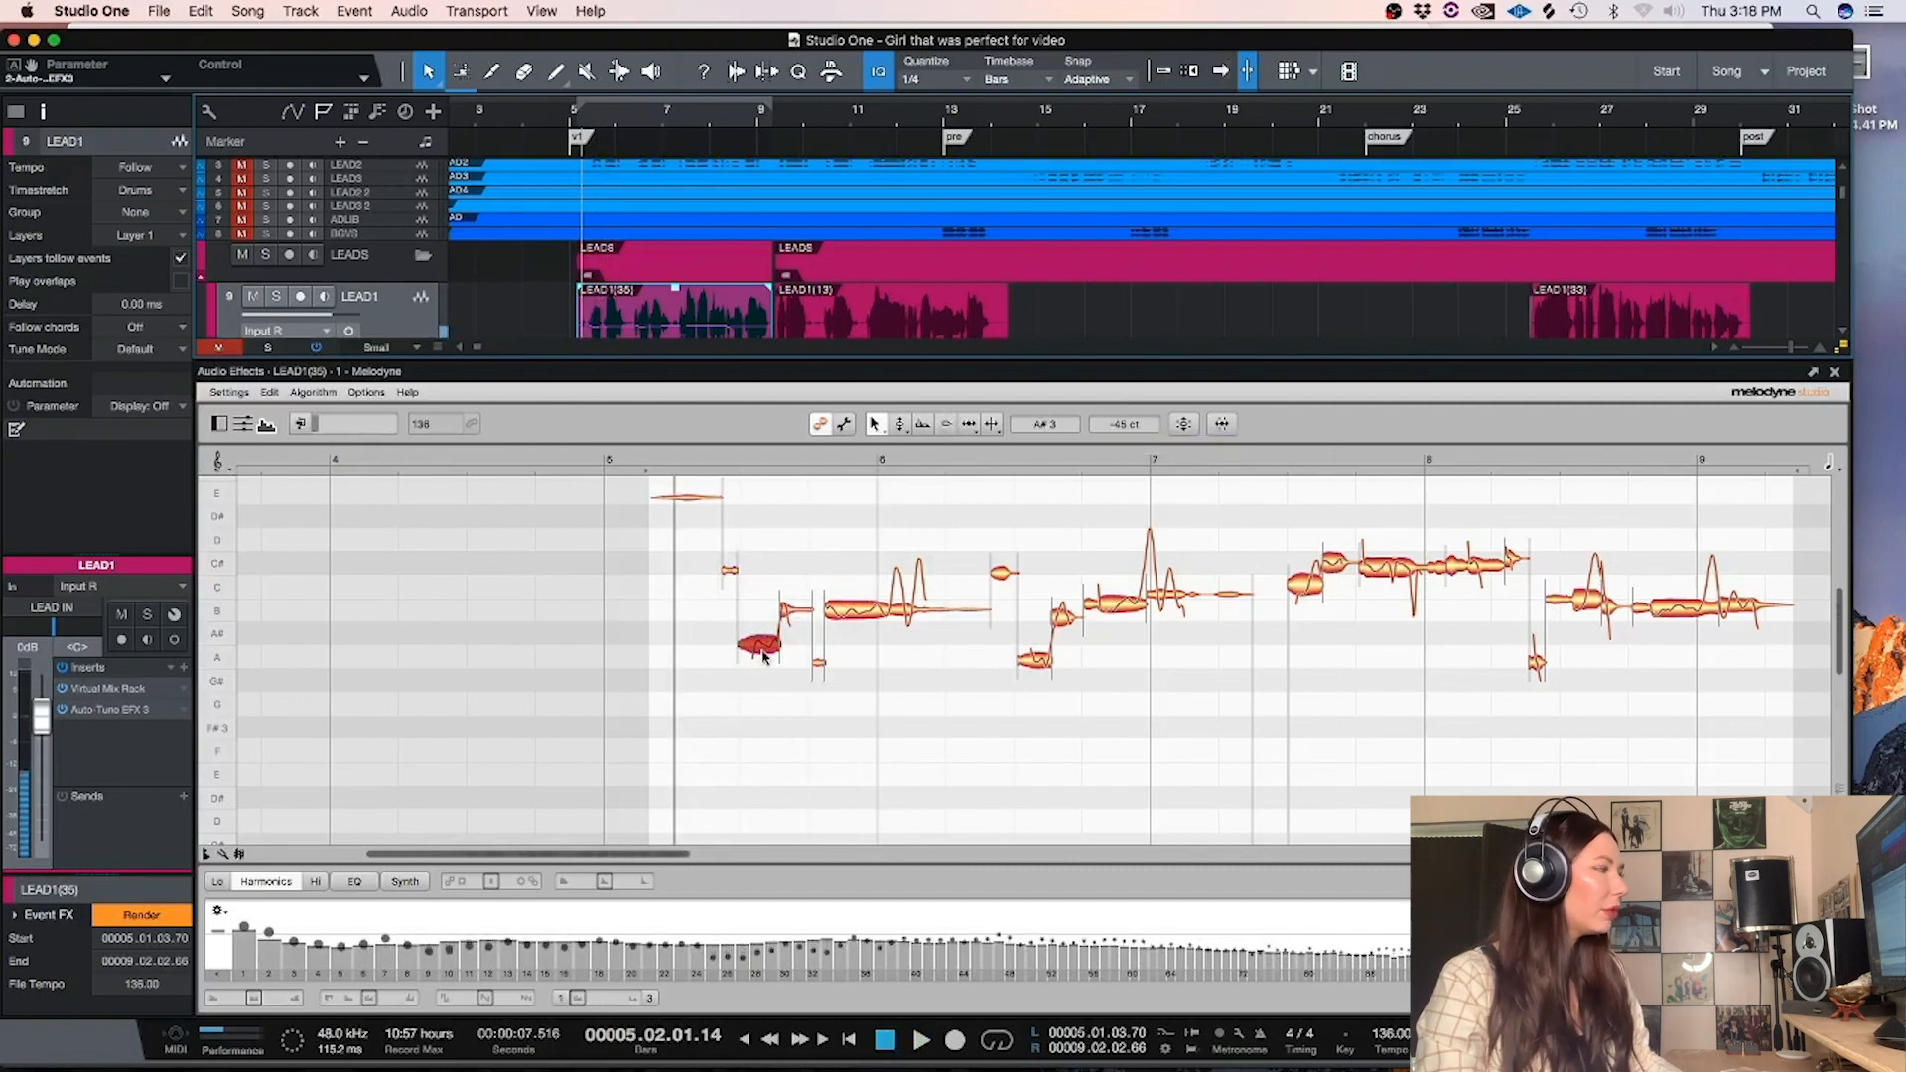
pyautogui.click(877, 425)
pyautogui.click(880, 476)
pyautogui.moveTo(713, 678); pyautogui.dragTo(874, 553)
pyautogui.press('space')
pyautogui.click(882, 425)
pyautogui.press('space')
pyautogui.moveTo(755, 643); pyautogui.dragTo(760, 646)
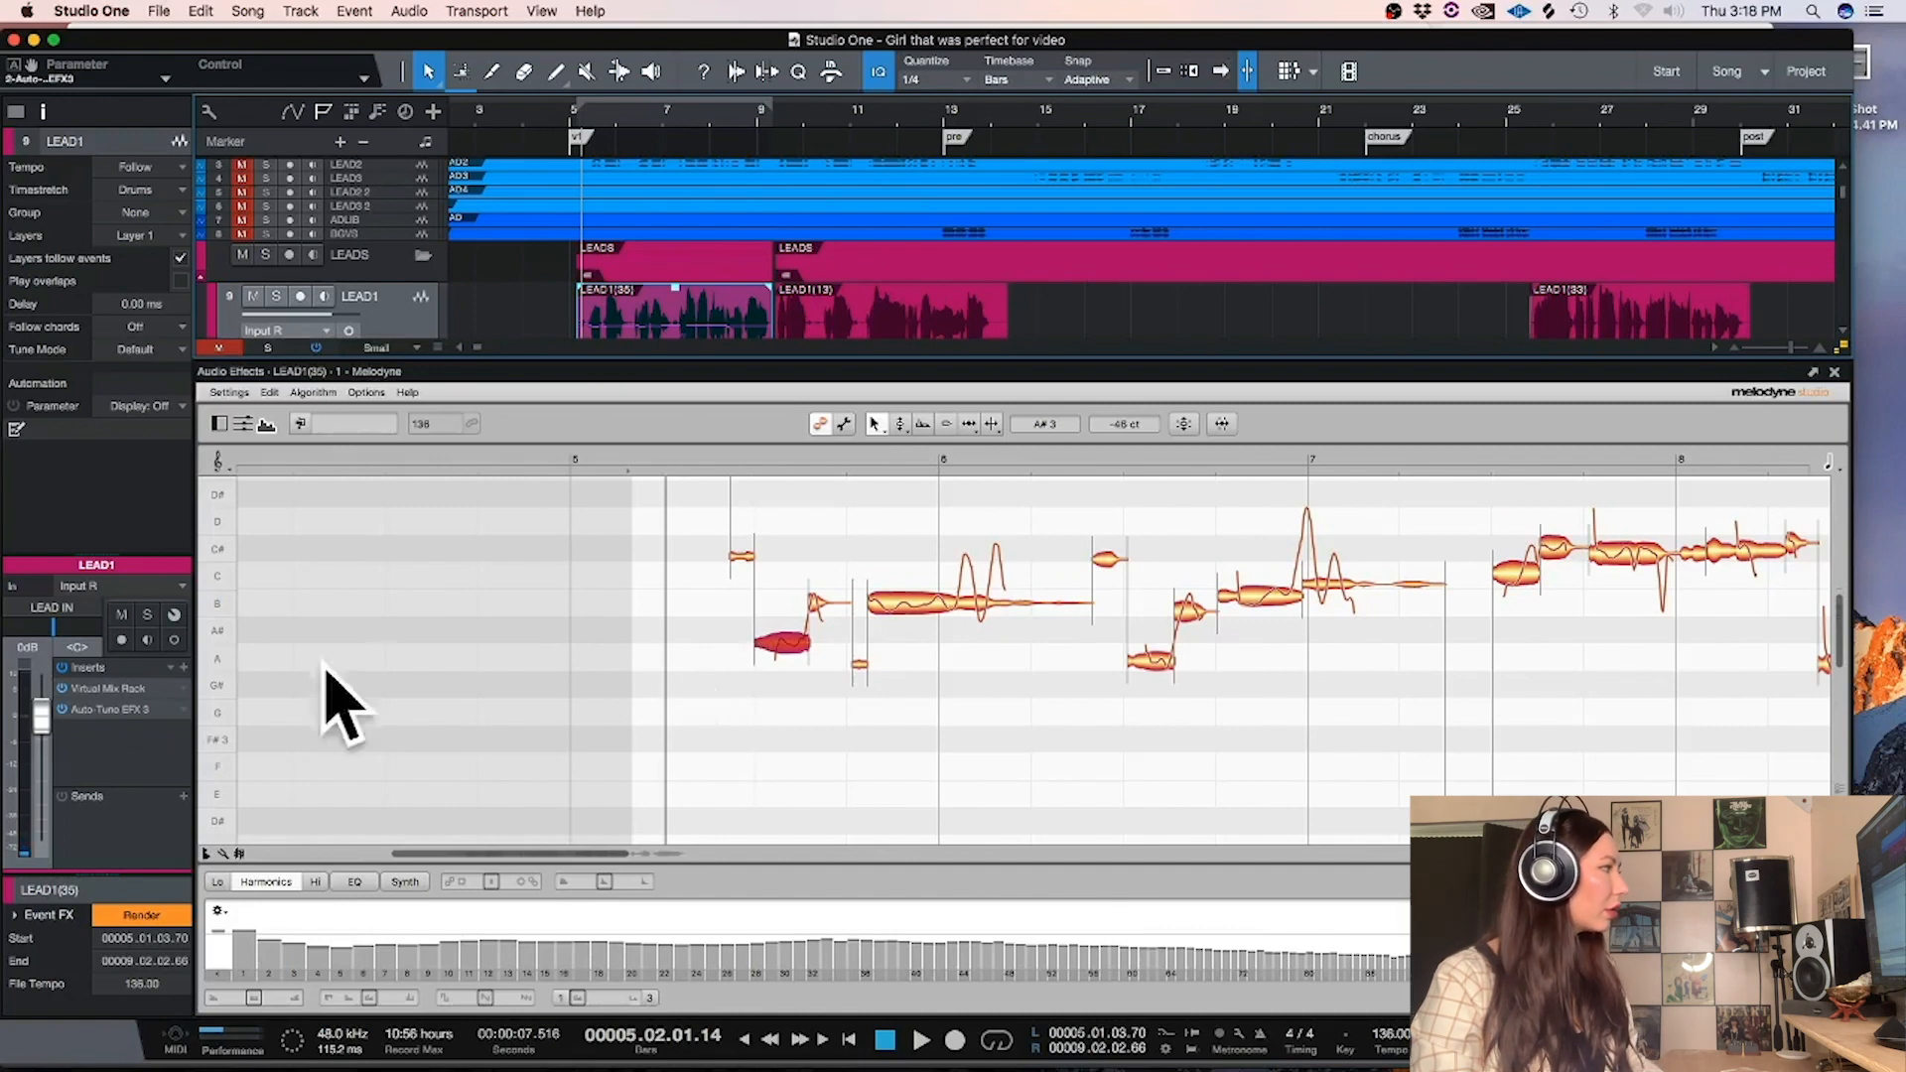
pyautogui.moveTo(783, 647); pyautogui.dragTo(789, 656)
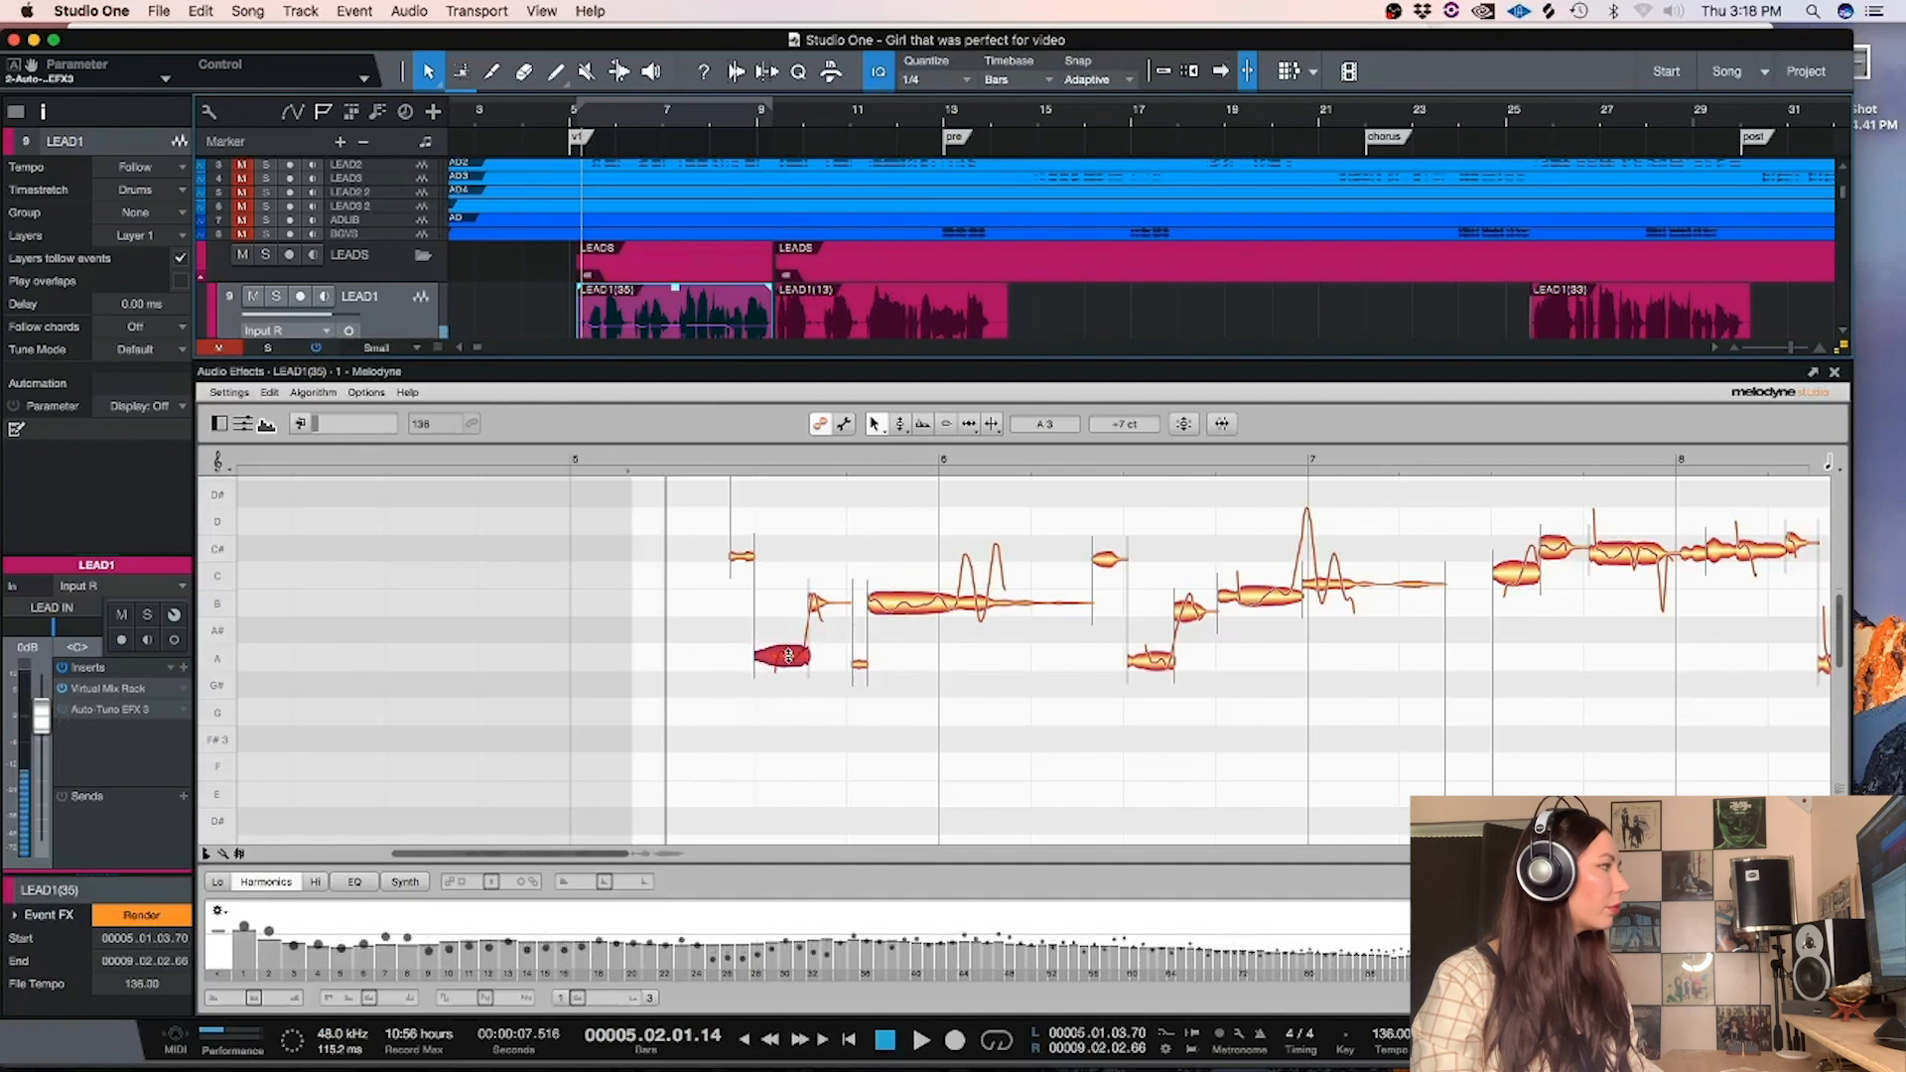
# Play the corrected opening phrase and the following phrase to just after bar 7
pyautogui.press('space')
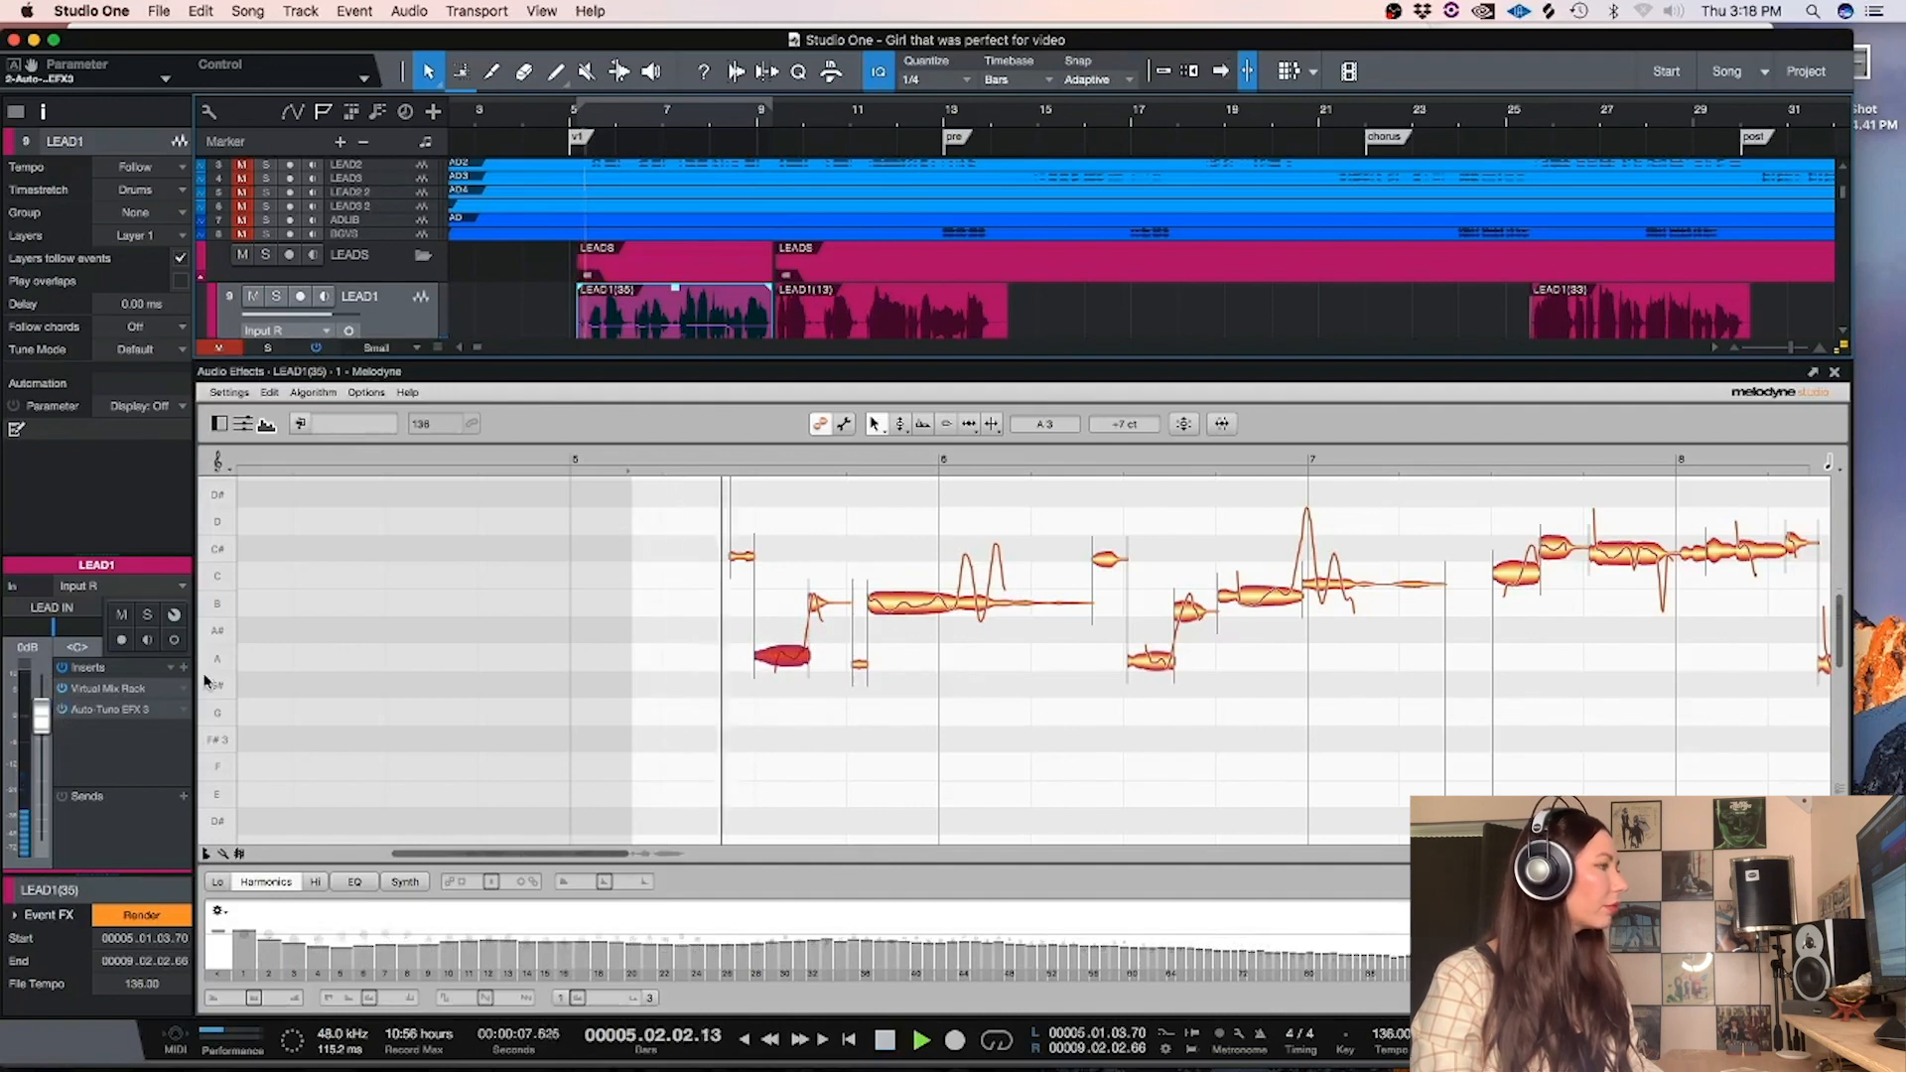
pyautogui.press('space')
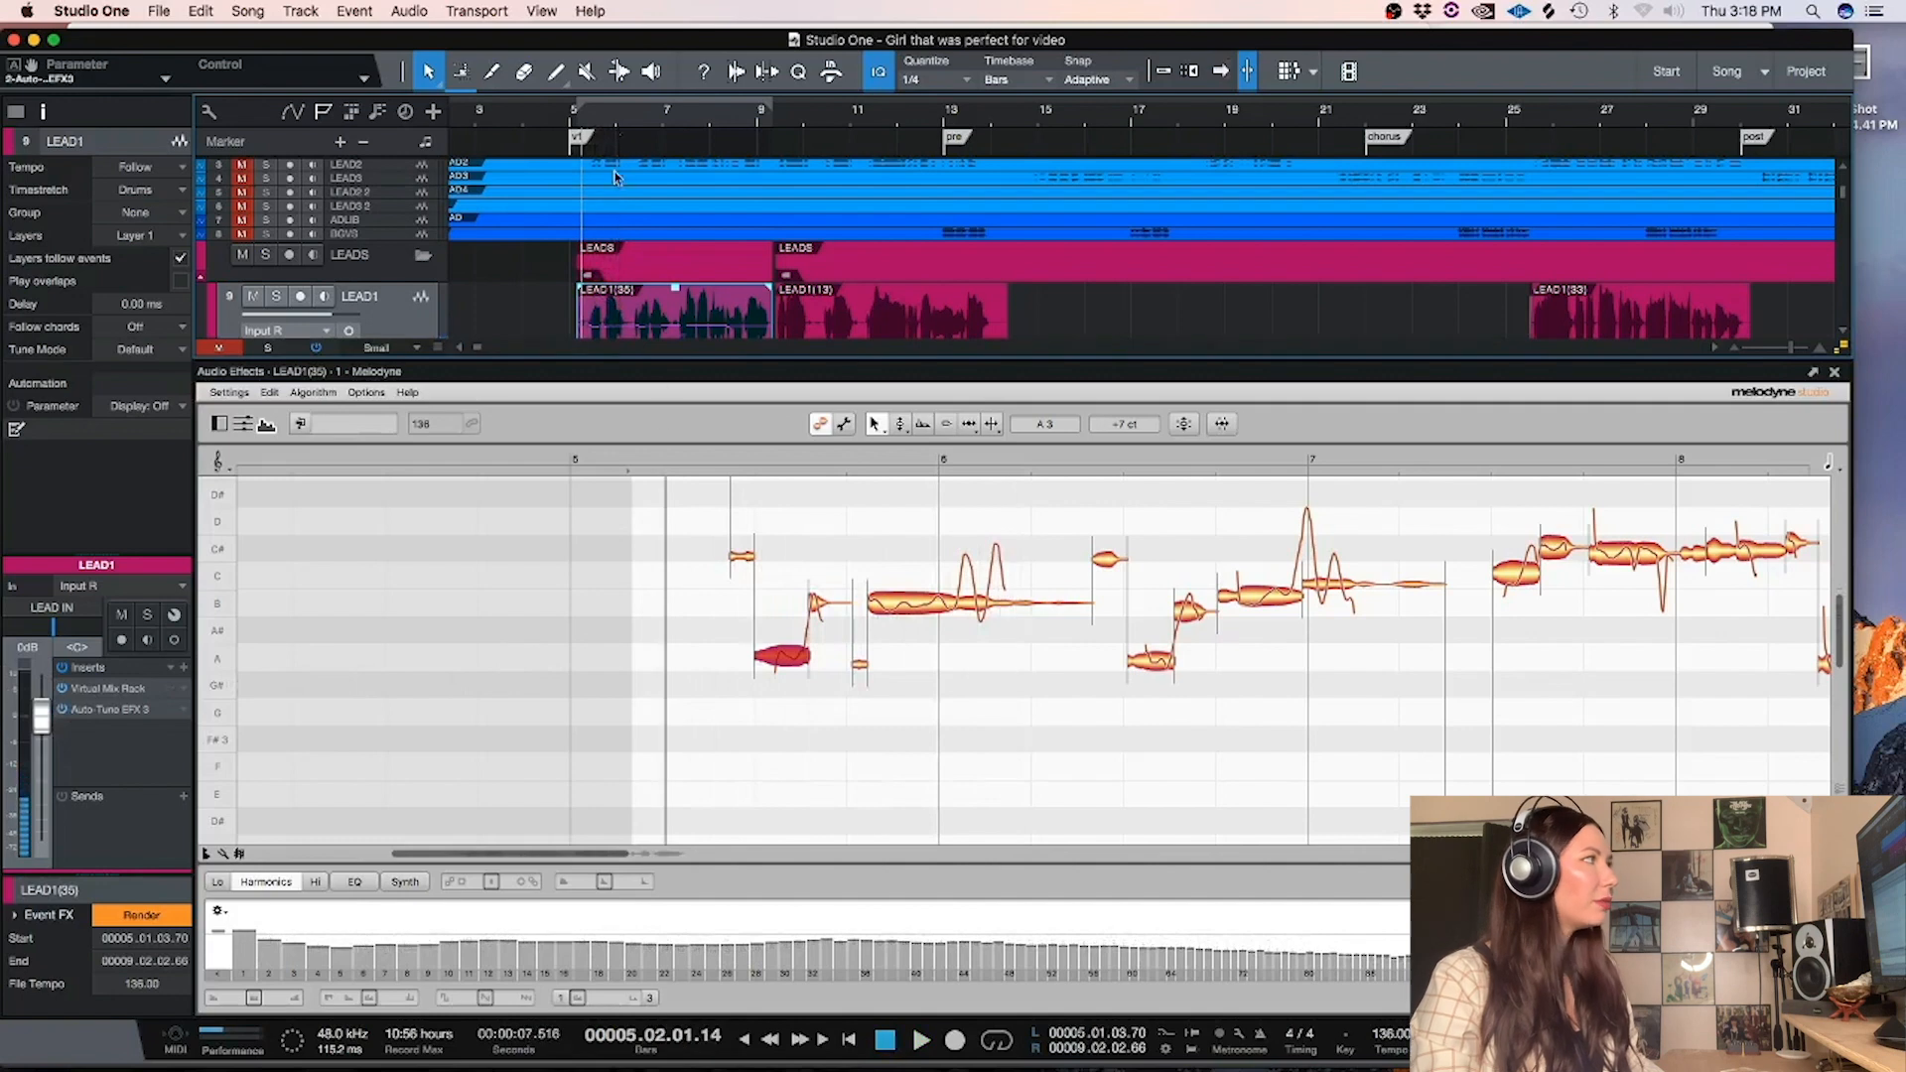
pyautogui.press('space')
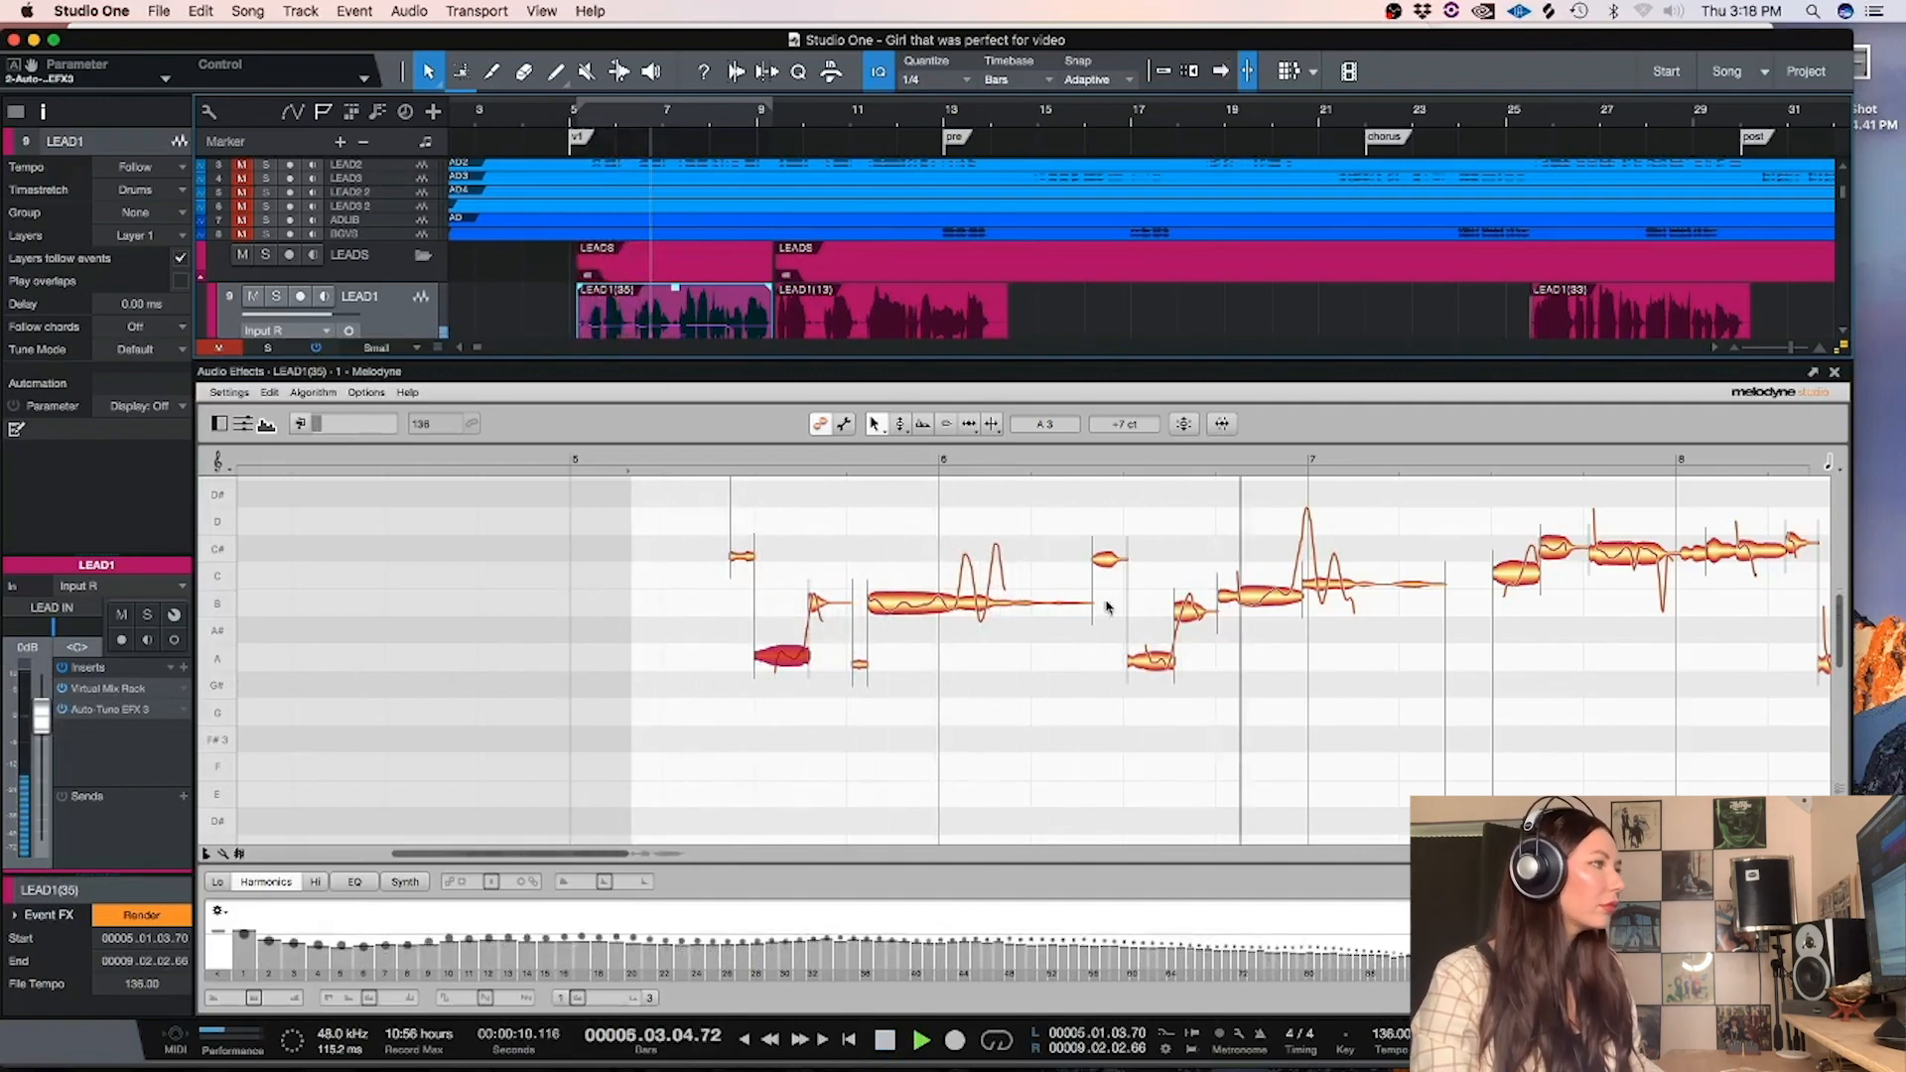
pyautogui.press('space')
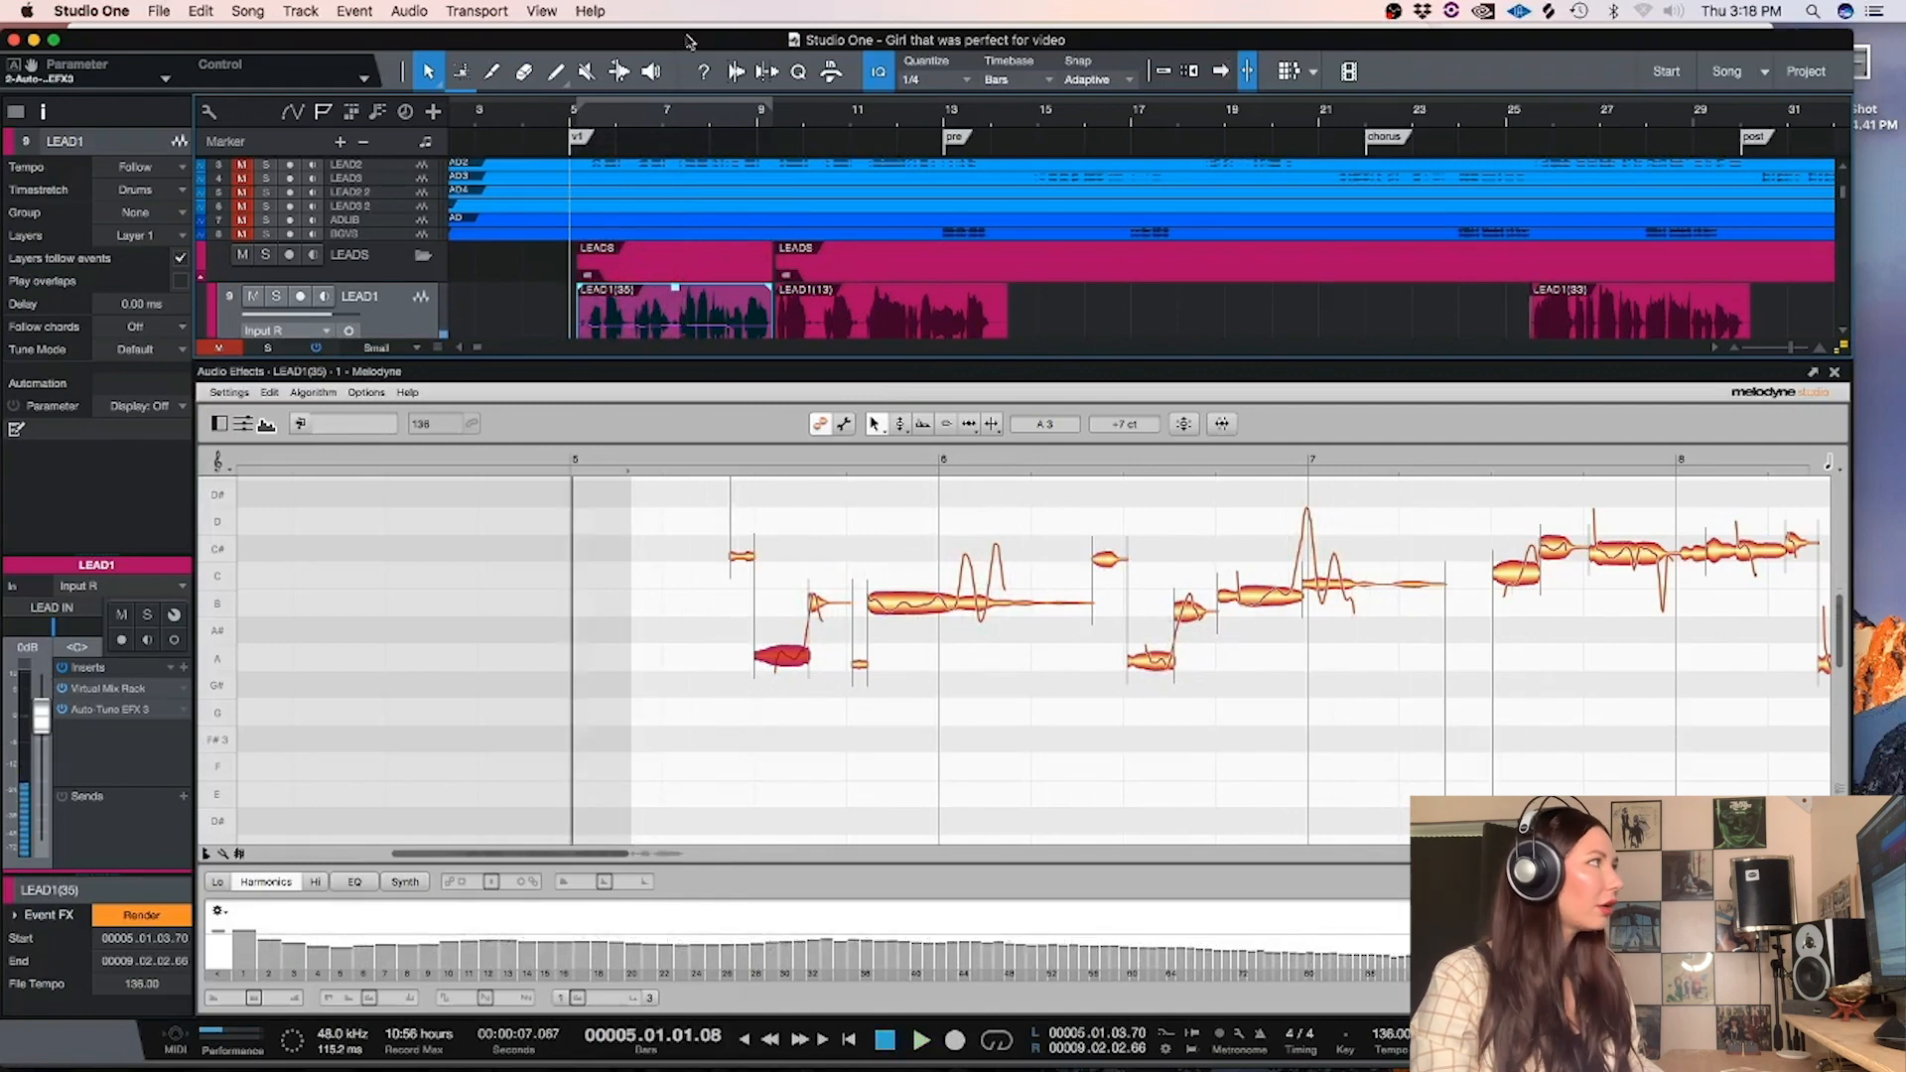
pyautogui.click(643, 119)
pyautogui.press('space')
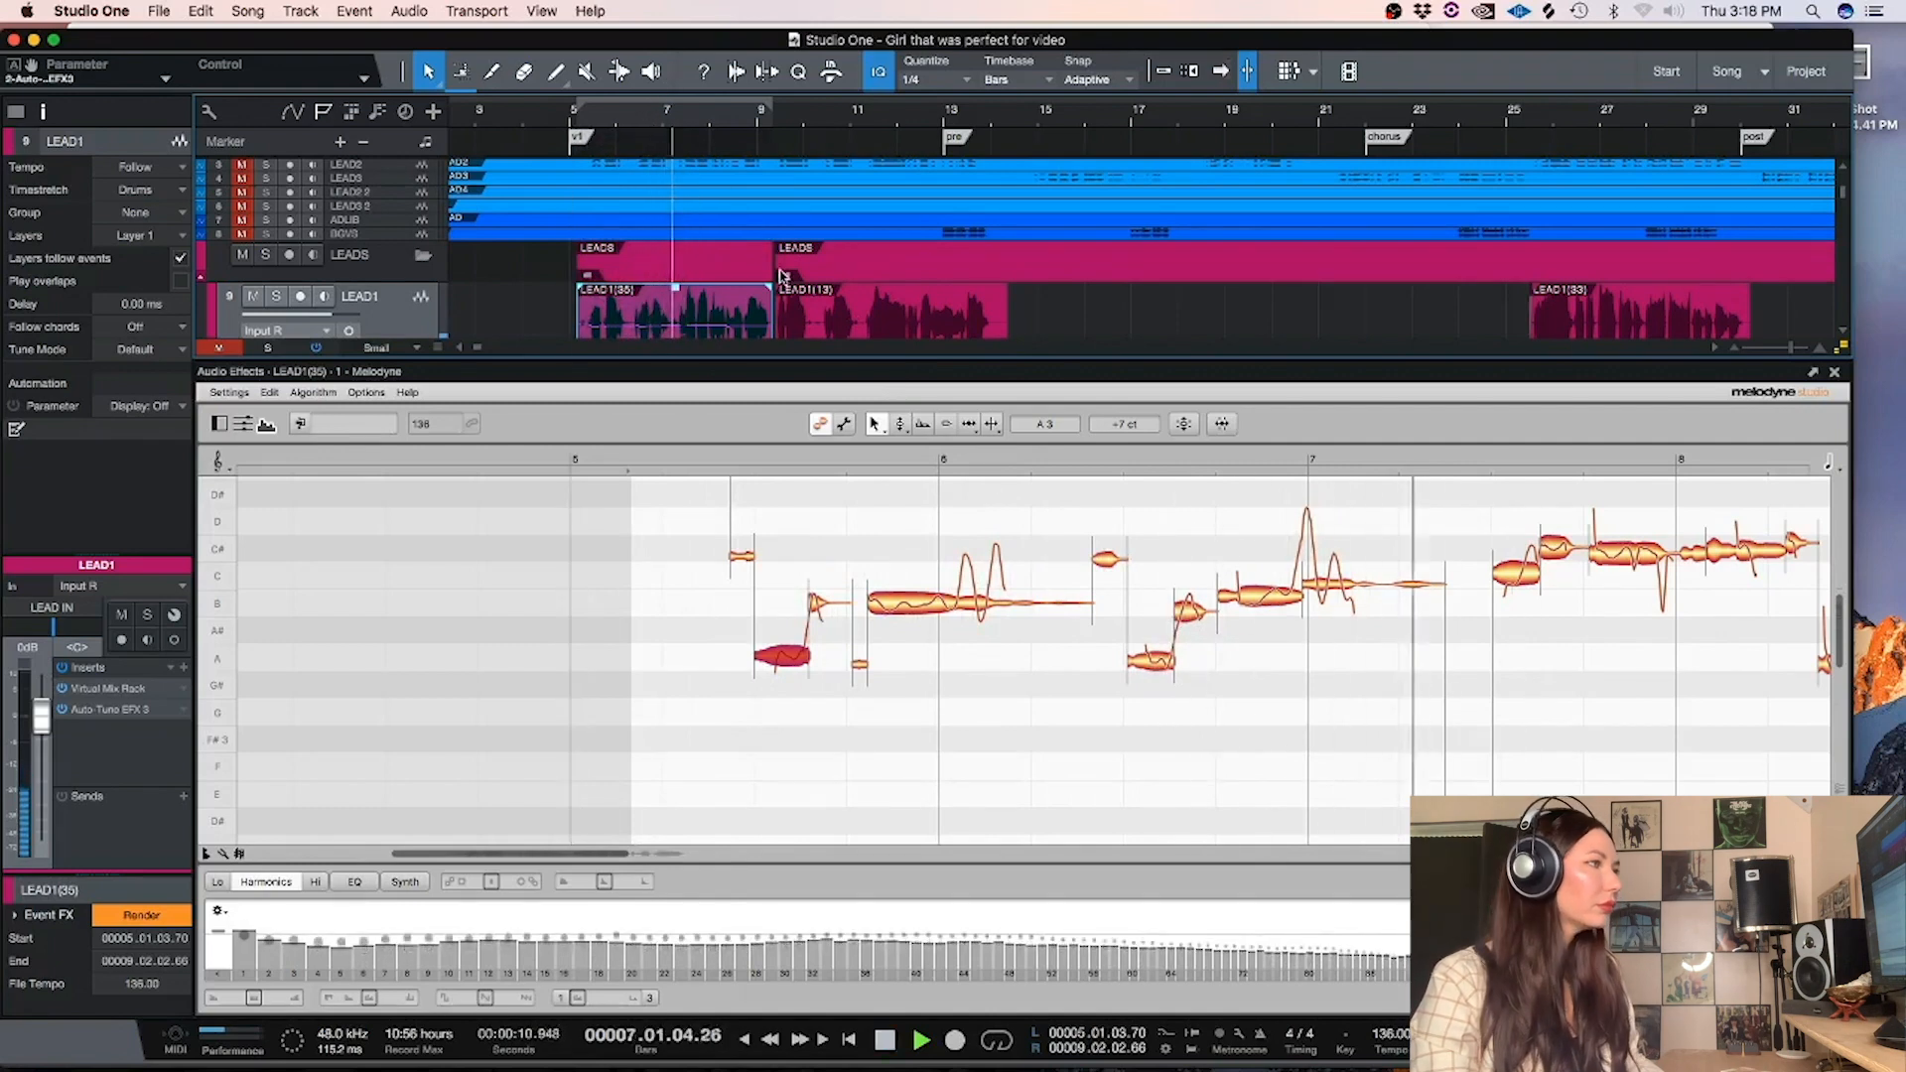
pyautogui.press('space')
# Split the long note just before bar 7 near its middle and lower the first part closer to B3
pyautogui.click(1260, 596)
pyautogui.click(991, 424)
pyautogui.click(1258, 595)
pyautogui.click(894, 424)
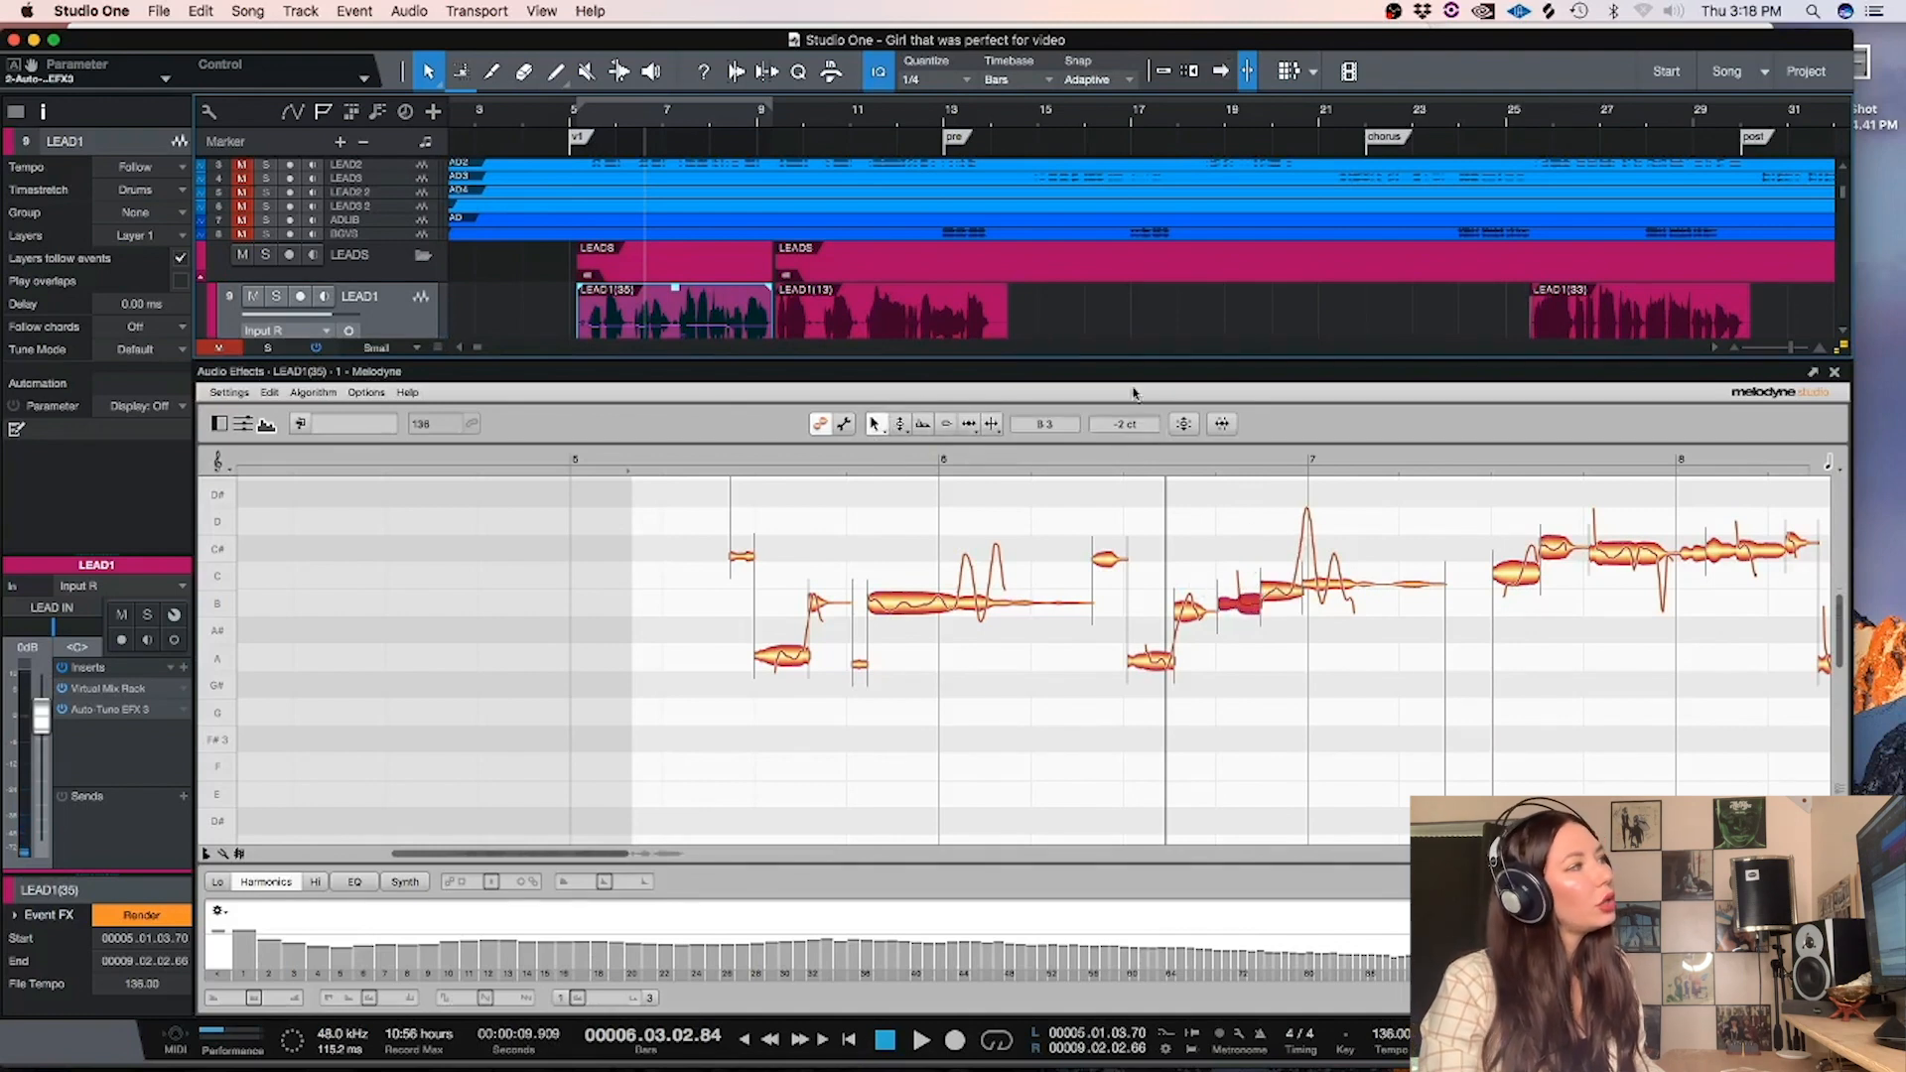
# Separate the tail from the second part of the split note just before bar 7 and select the piece ahead of the cut
pyautogui.click(996, 425)
pyautogui.click(1293, 588)
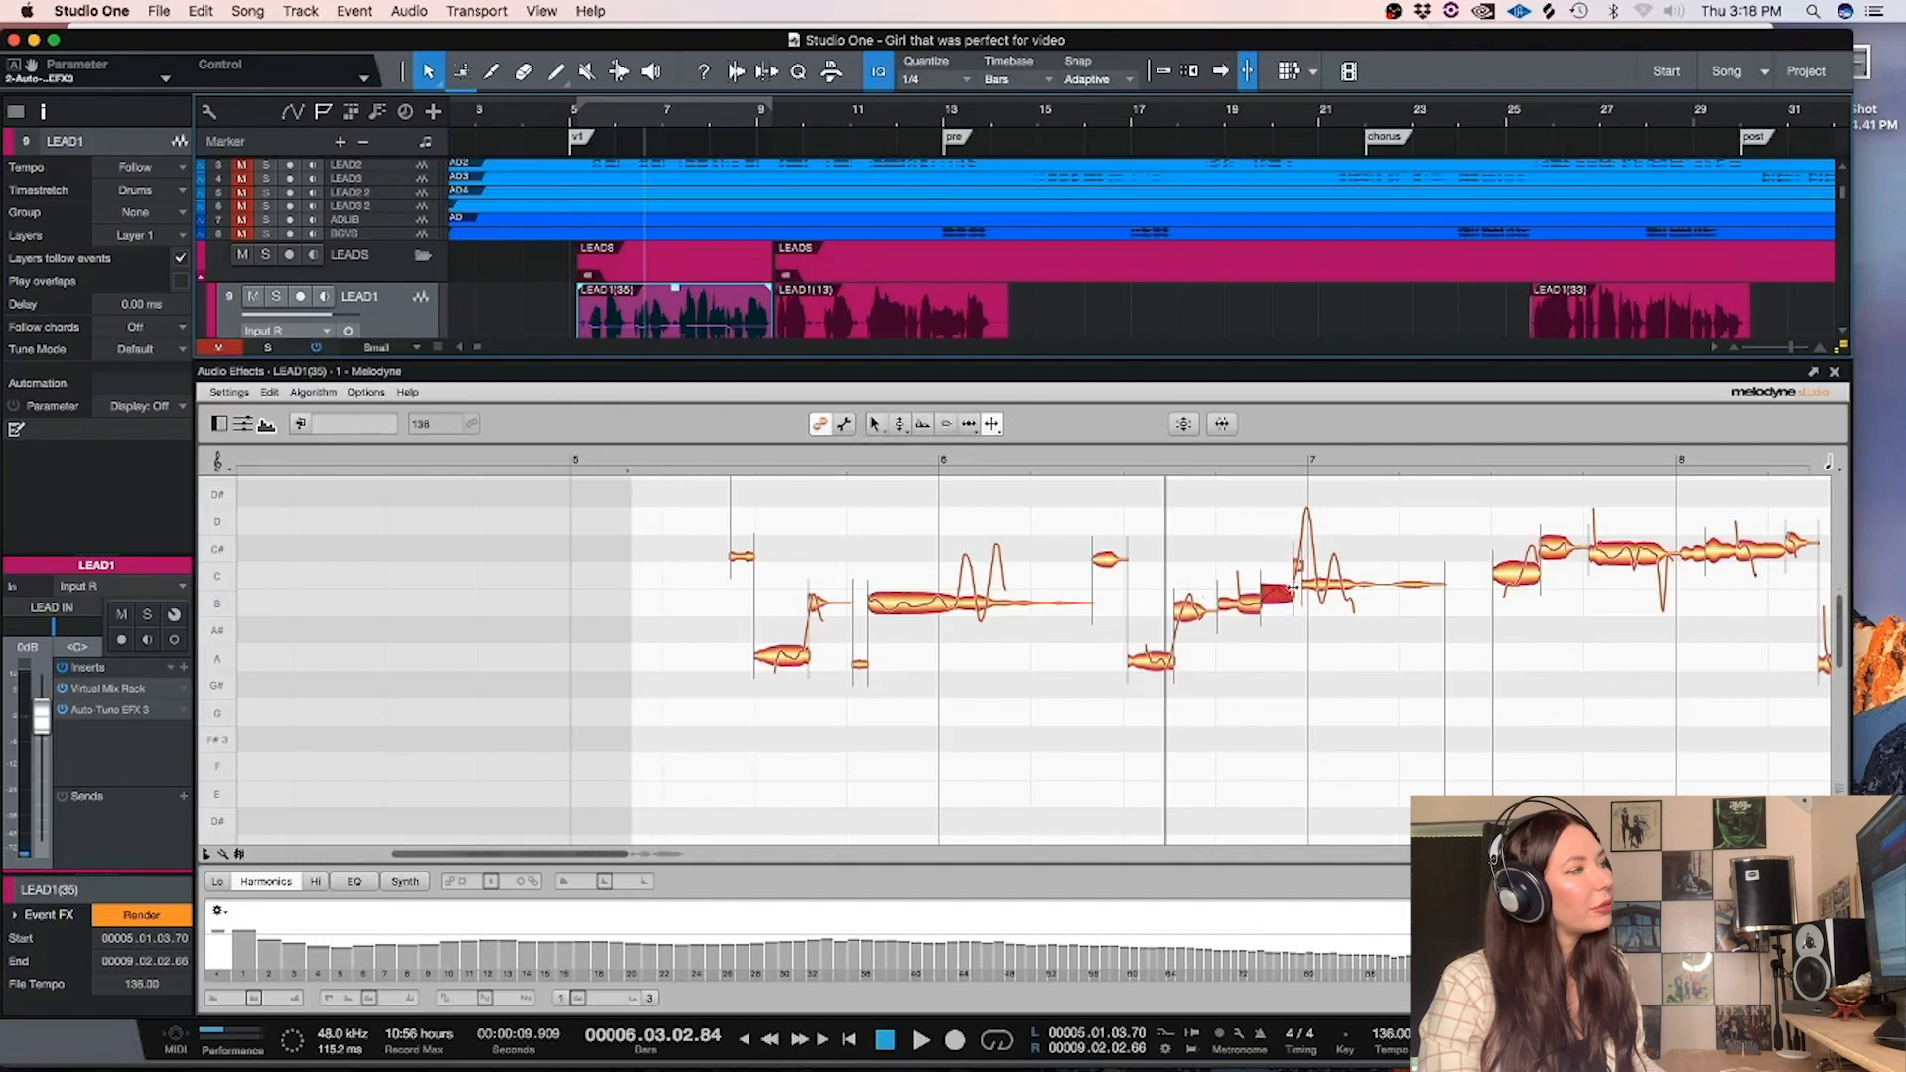
pyautogui.click(892, 433)
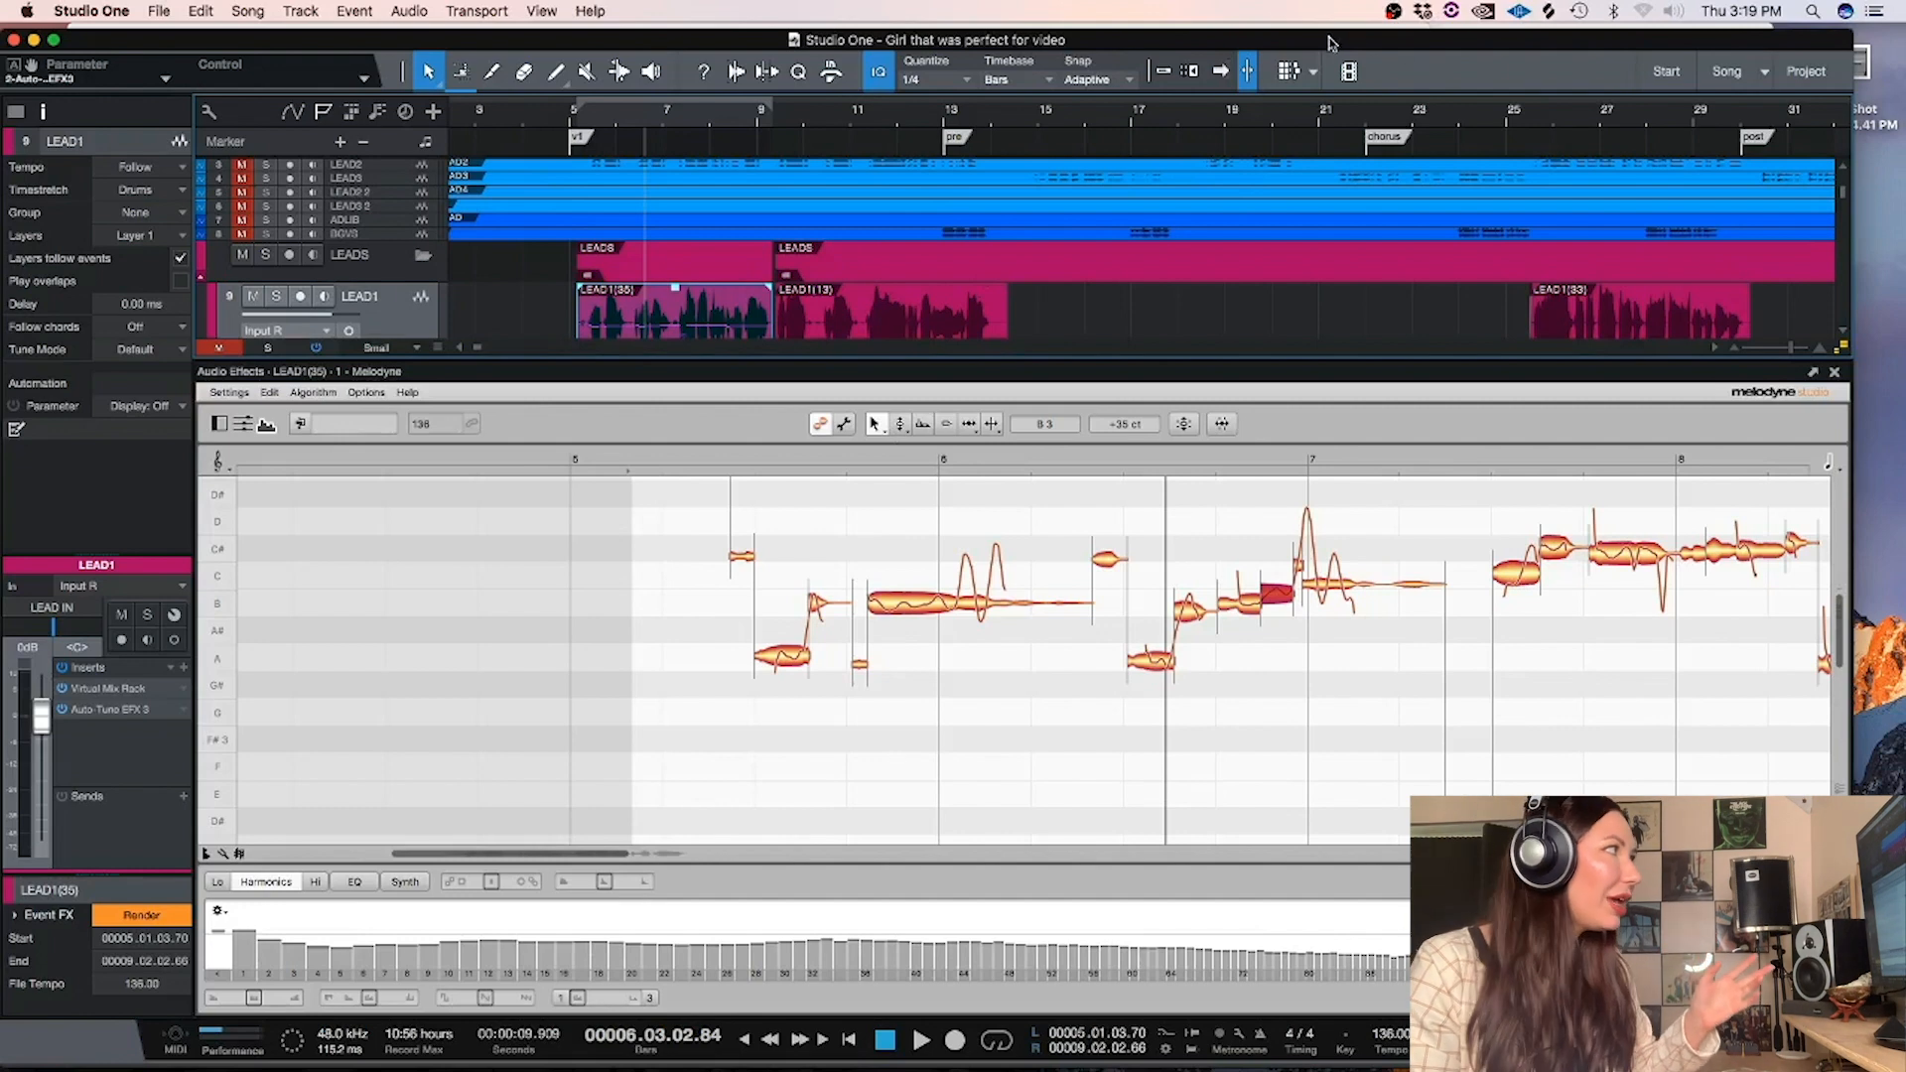
# Zoom in on the phrase between bars 7 and 9 and select its second note, a short C#4
pyautogui.click(684, 125)
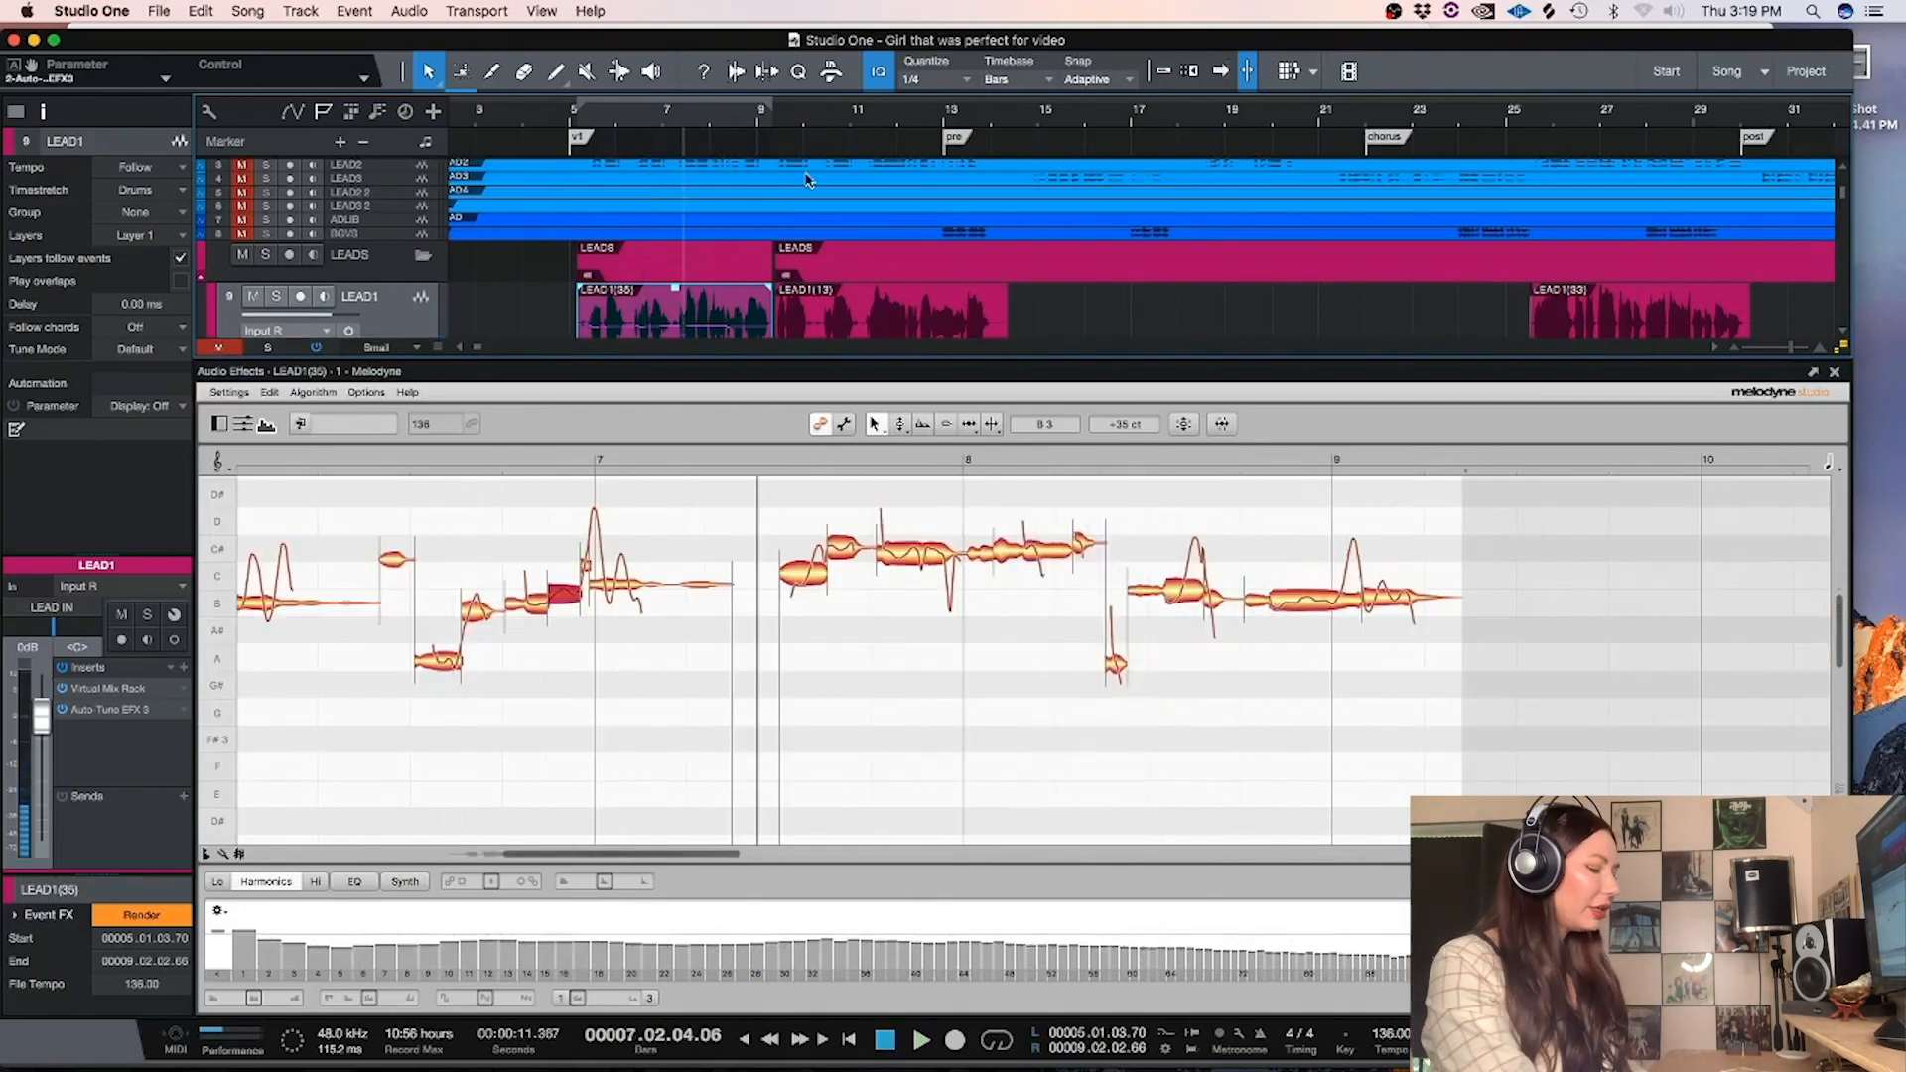
pyautogui.press('e')
pyautogui.moveTo(875, 433); pyautogui.dragTo(893, 535)
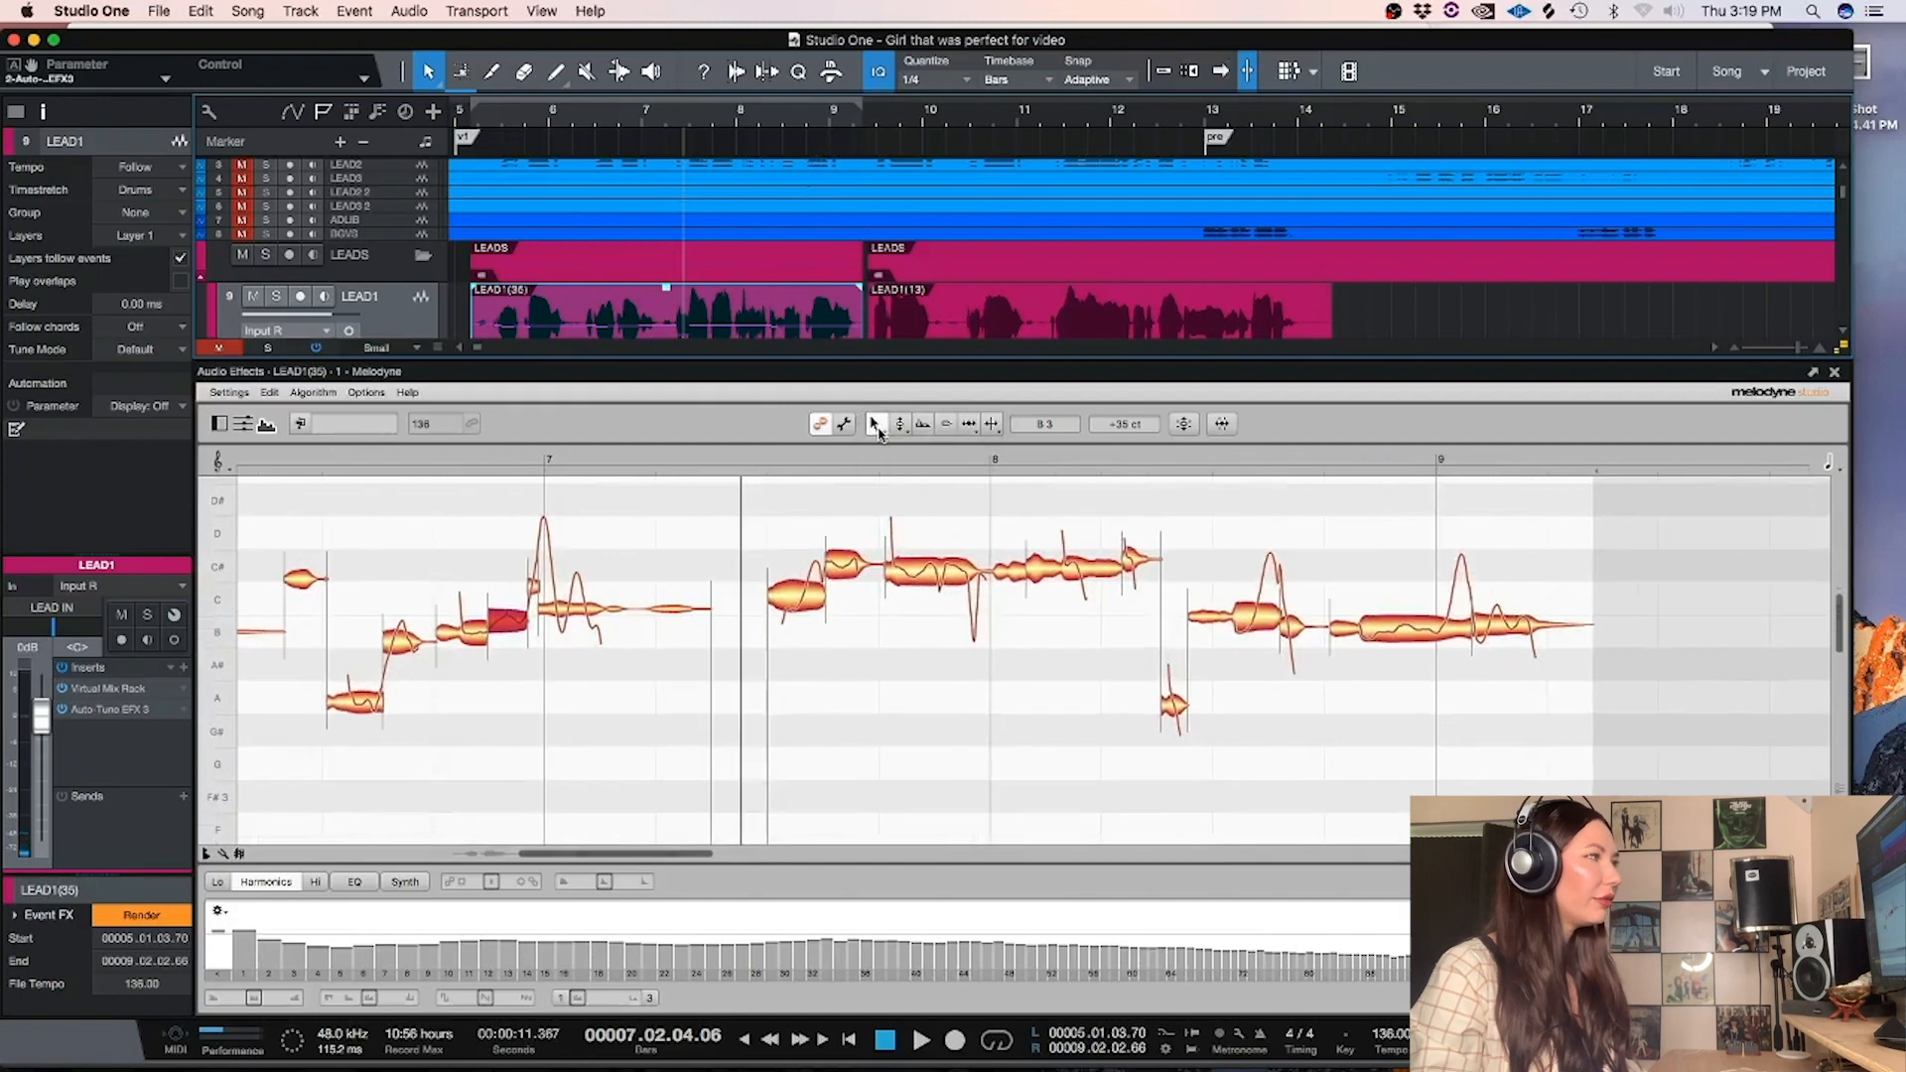
pyautogui.click(375, 394)
pyautogui.moveTo(447, 484)
pyautogui.click(586, 572)
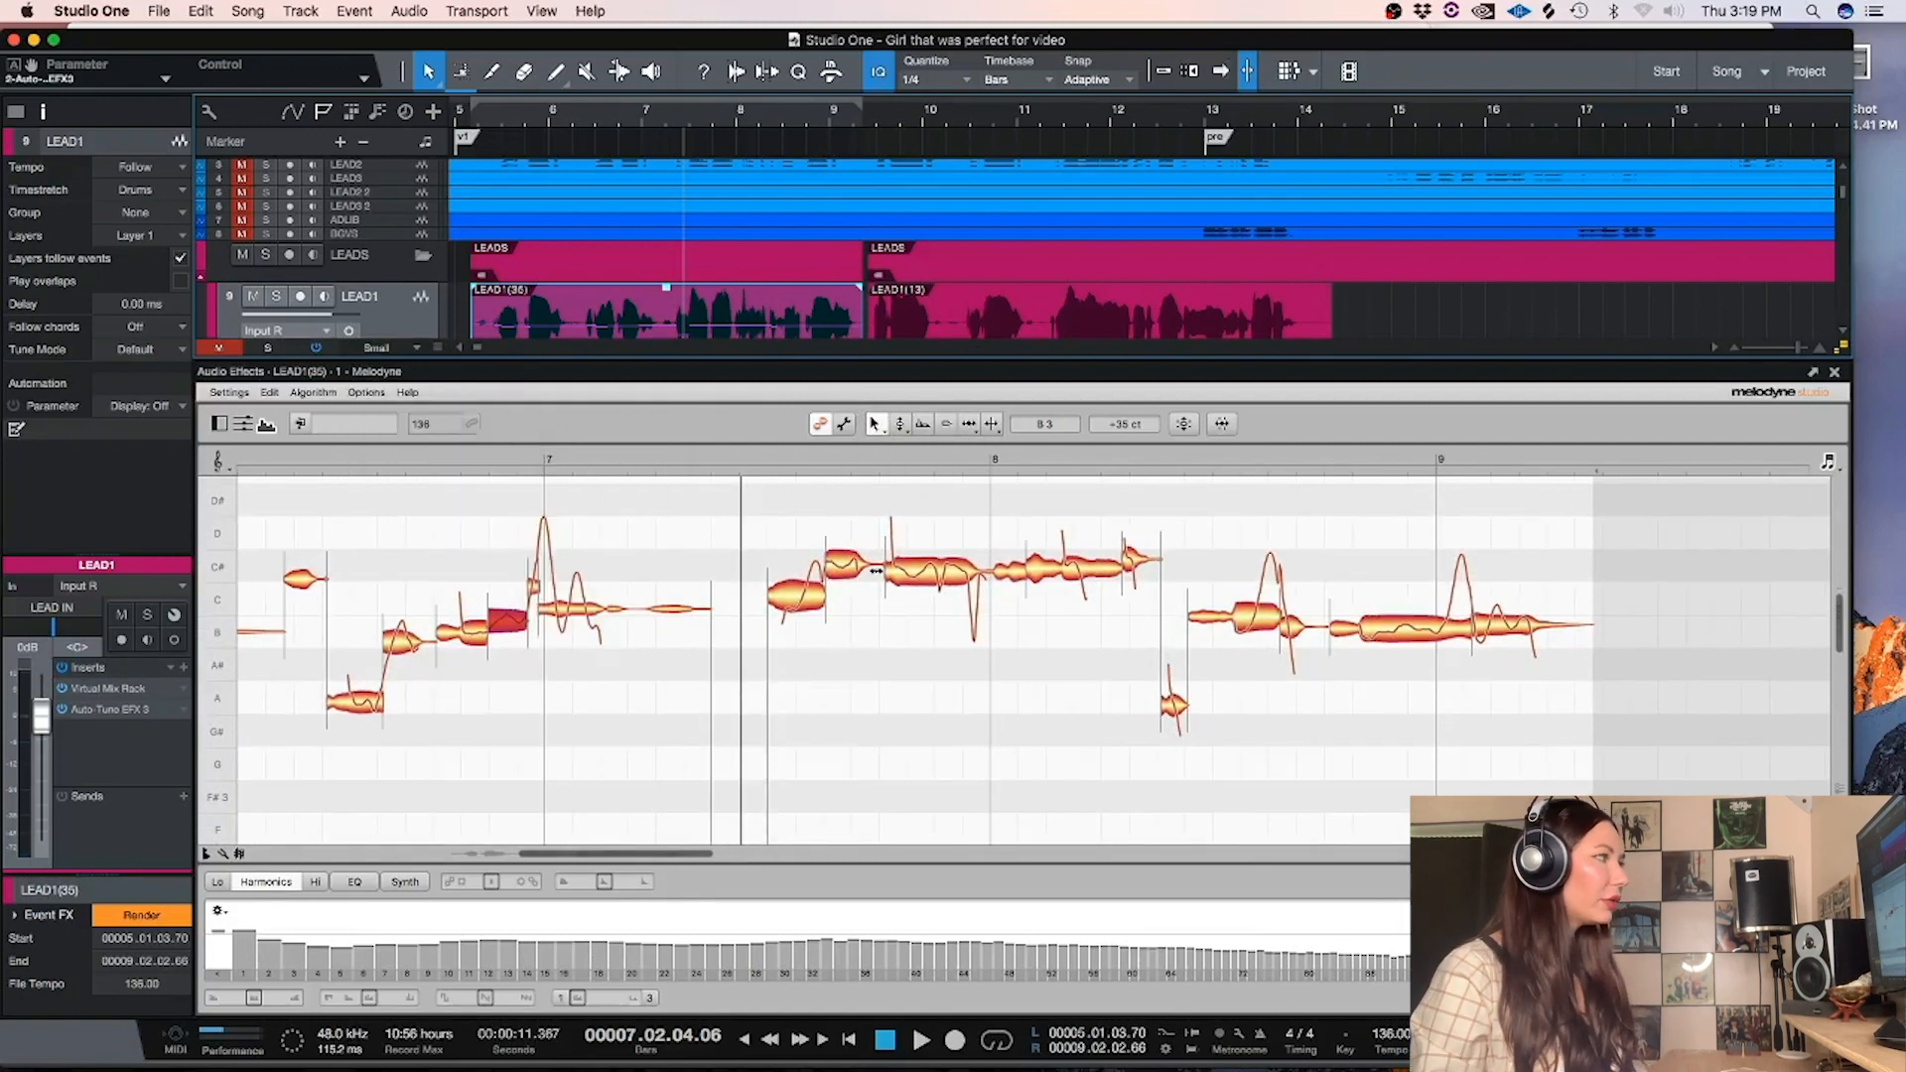
pyautogui.click(847, 573)
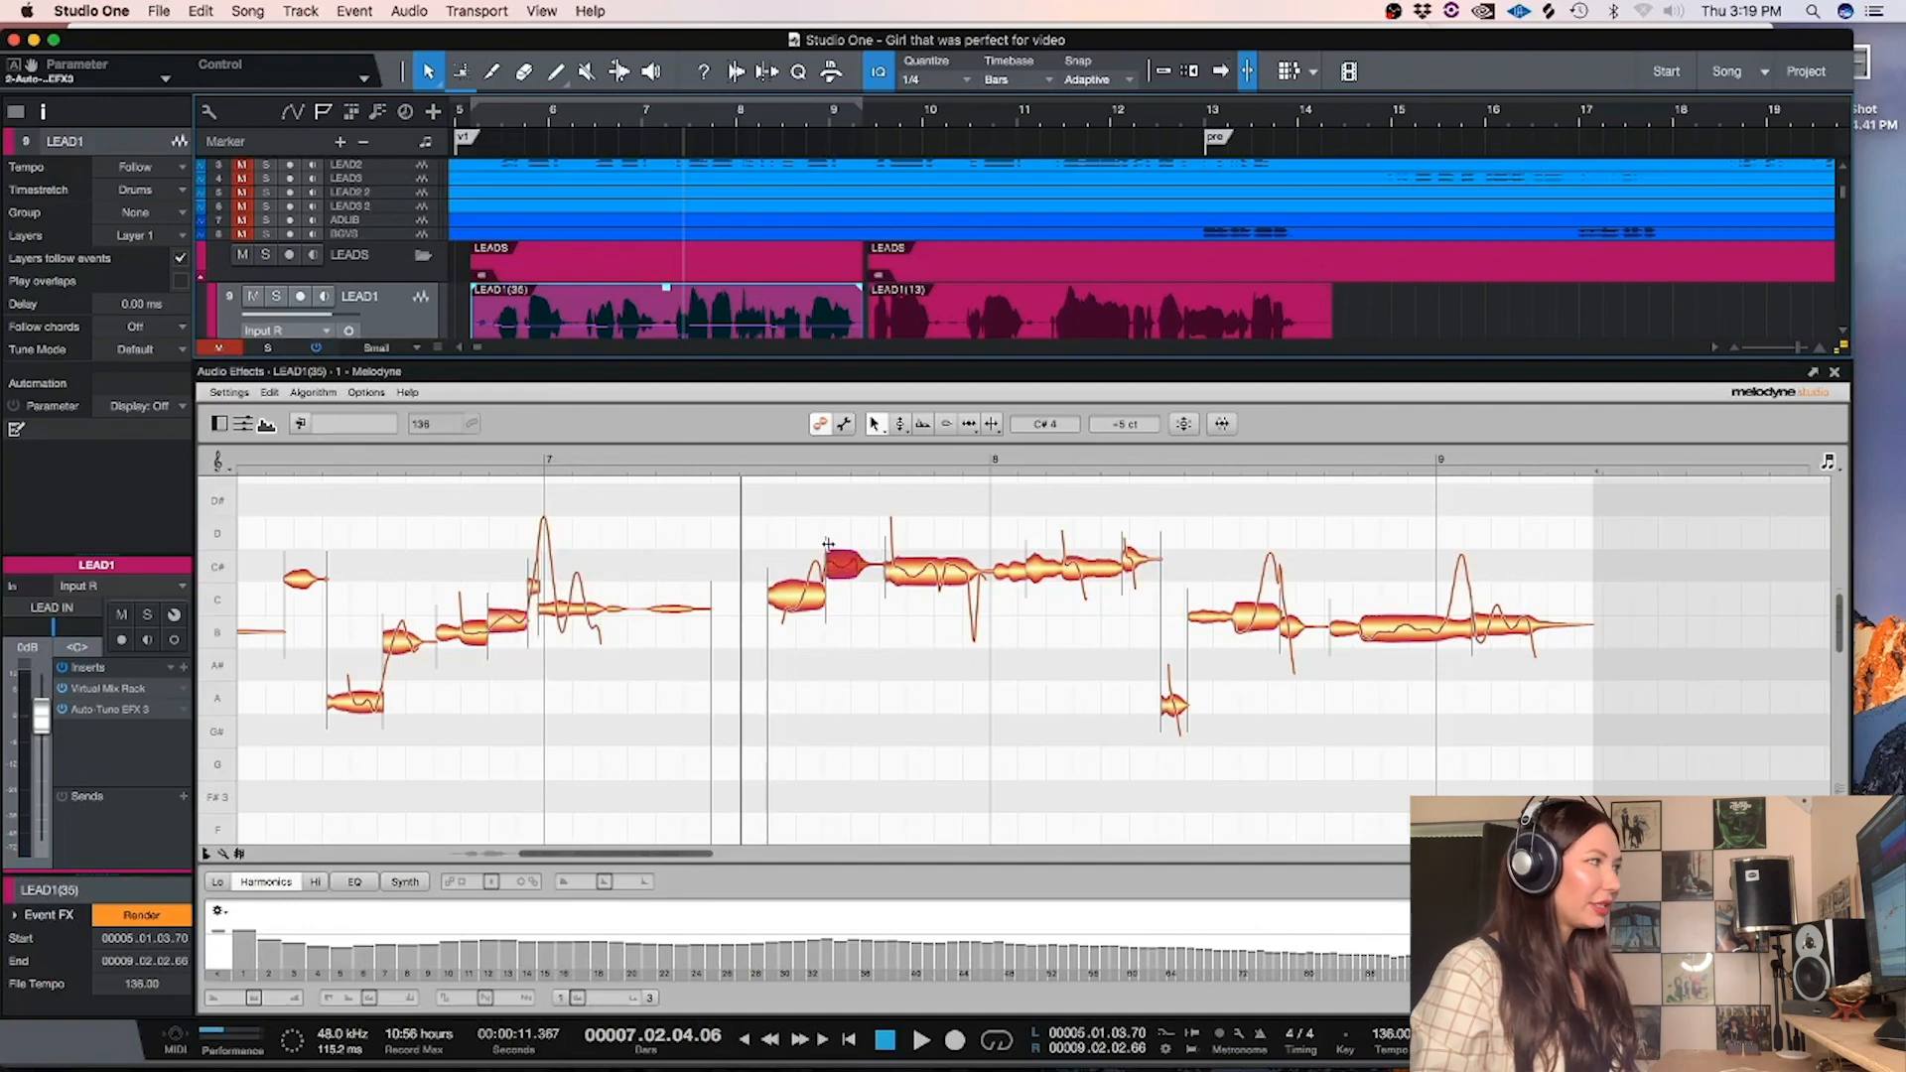
pyautogui.moveTo(879, 435)
pyautogui.click(878, 470)
pyautogui.moveTo(790, 506); pyautogui.dragTo(850, 584)
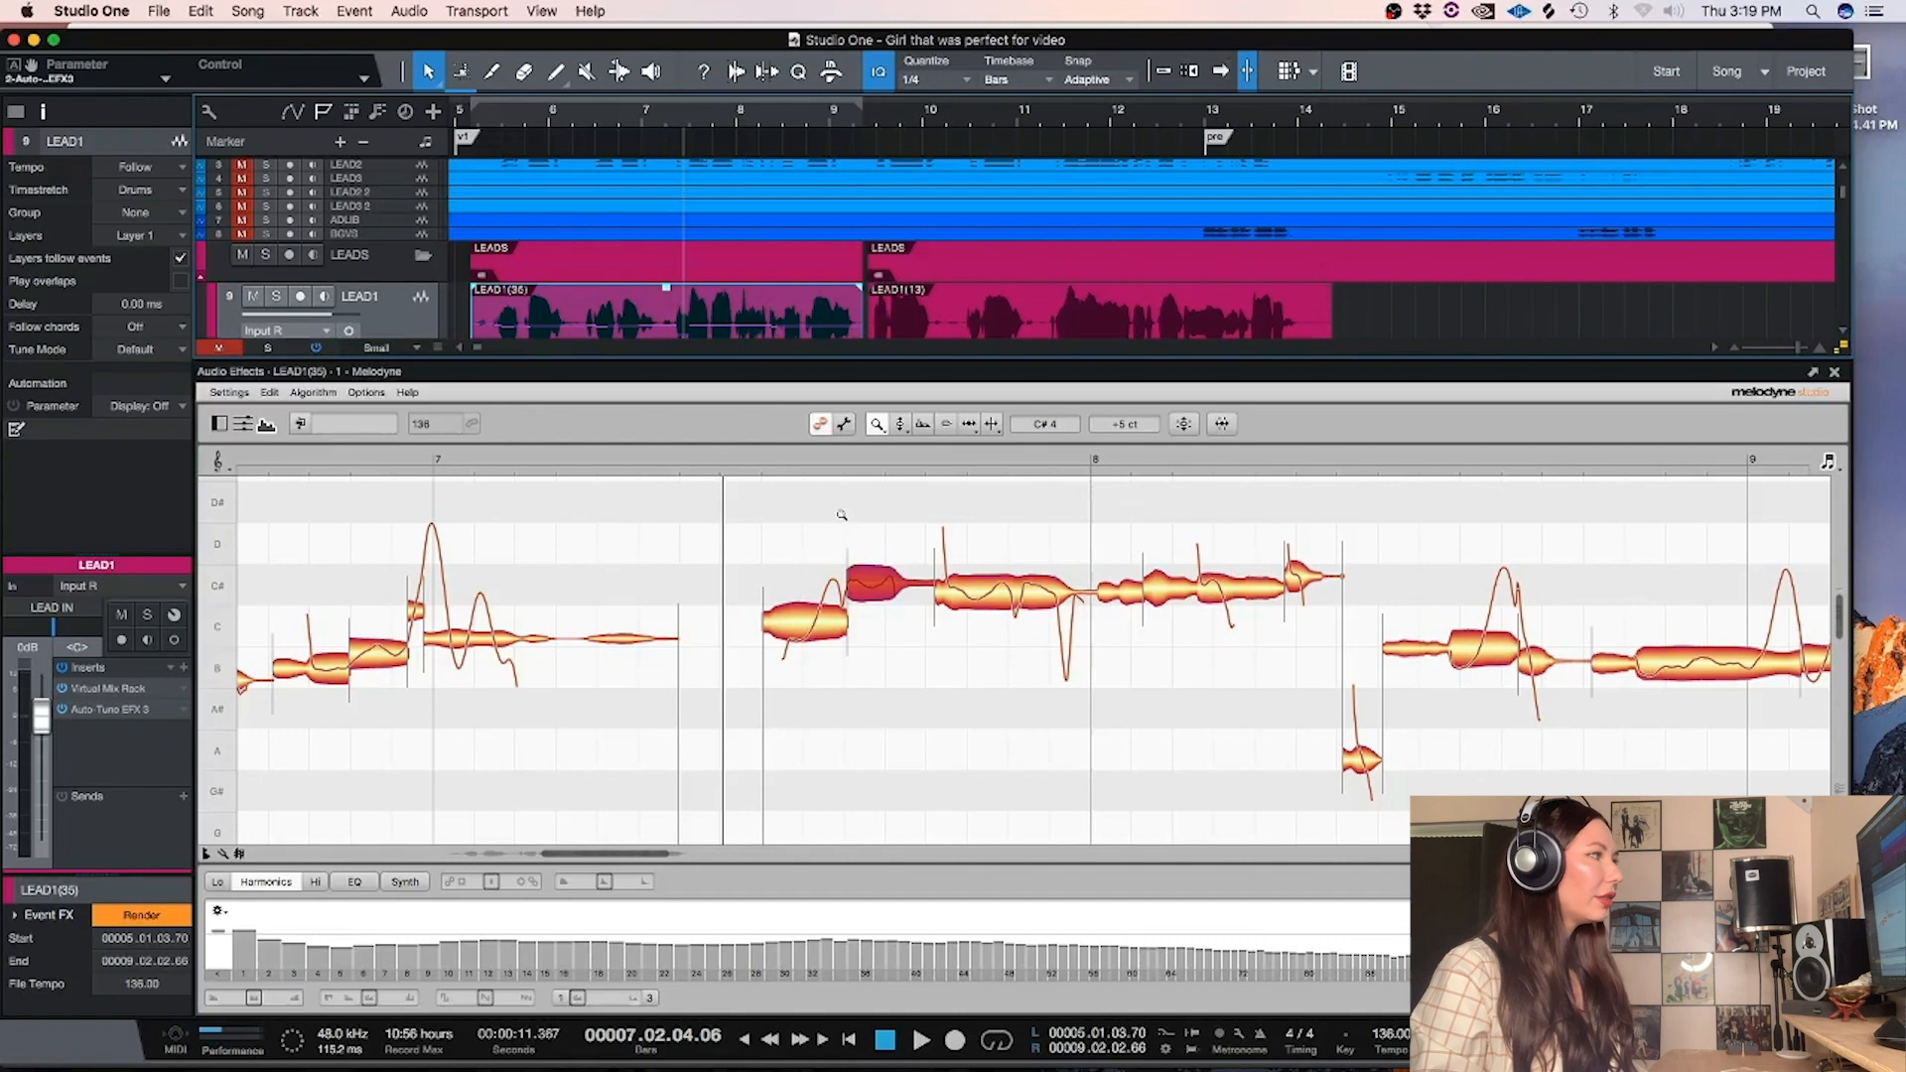
pyautogui.click(877, 442)
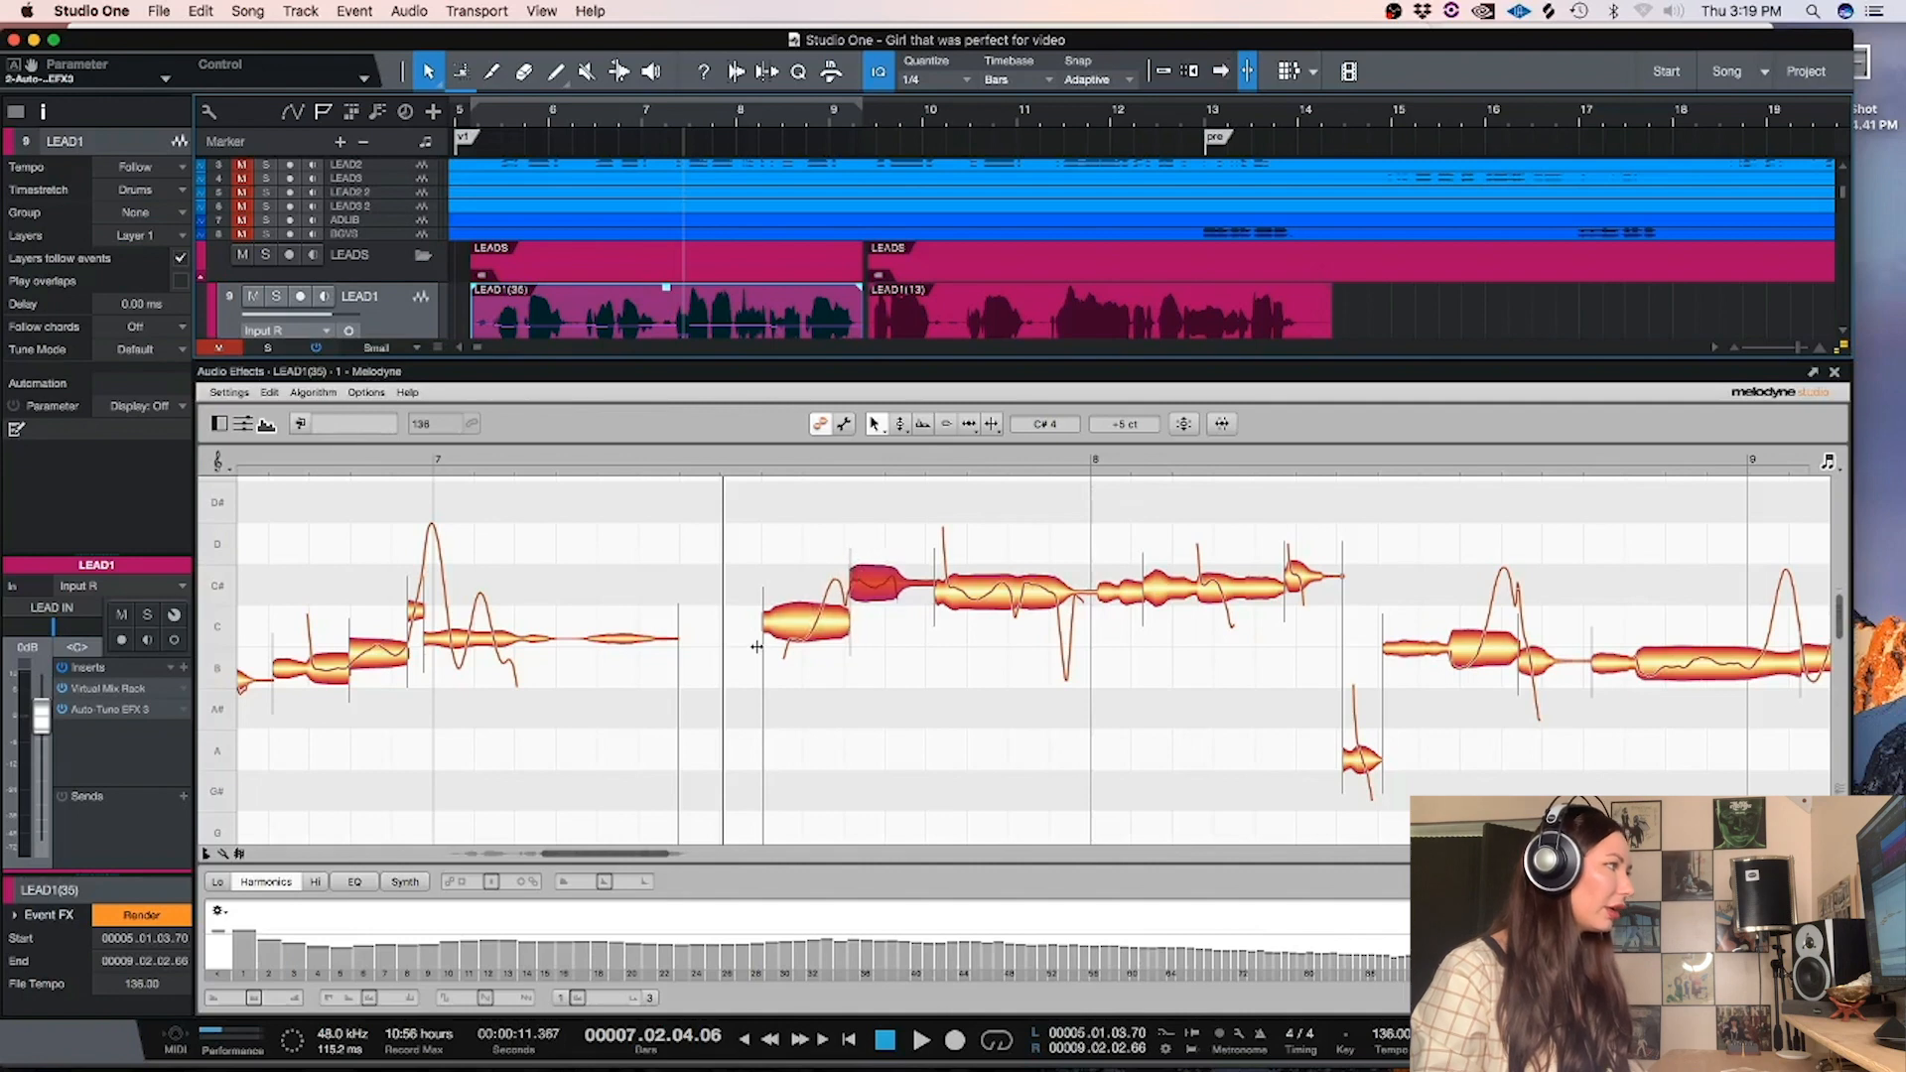
# Play the phrase after bar 7 and shift the start of its first note, the C4, slightly later
pyautogui.press('space')
pyautogui.press('space')
pyautogui.click(651, 112)
pyautogui.press('space')
pyautogui.press('space')
pyautogui.click(775, 622)
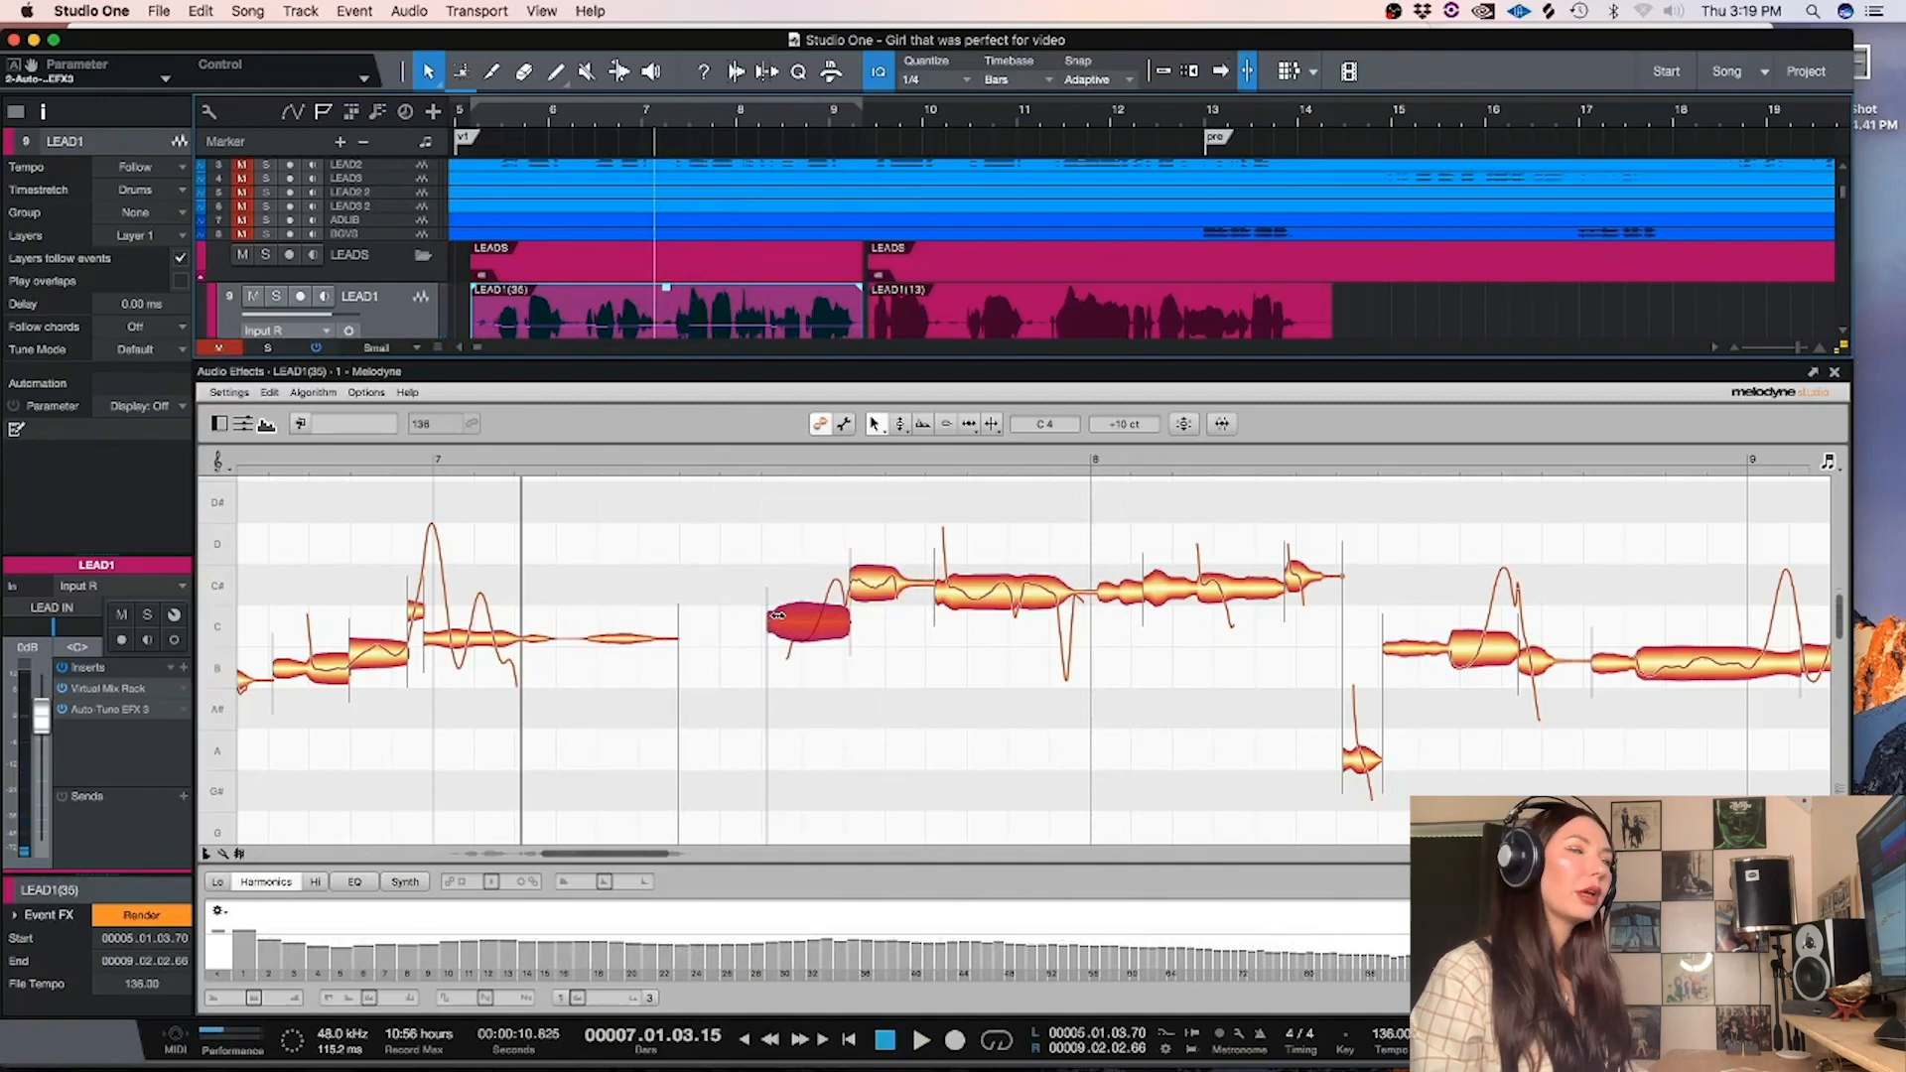
# Raise the long note just before bar 8 slightly closer to C#4 and play the phrase
pyautogui.press('space')
pyautogui.press('space')
pyautogui.click(943, 594)
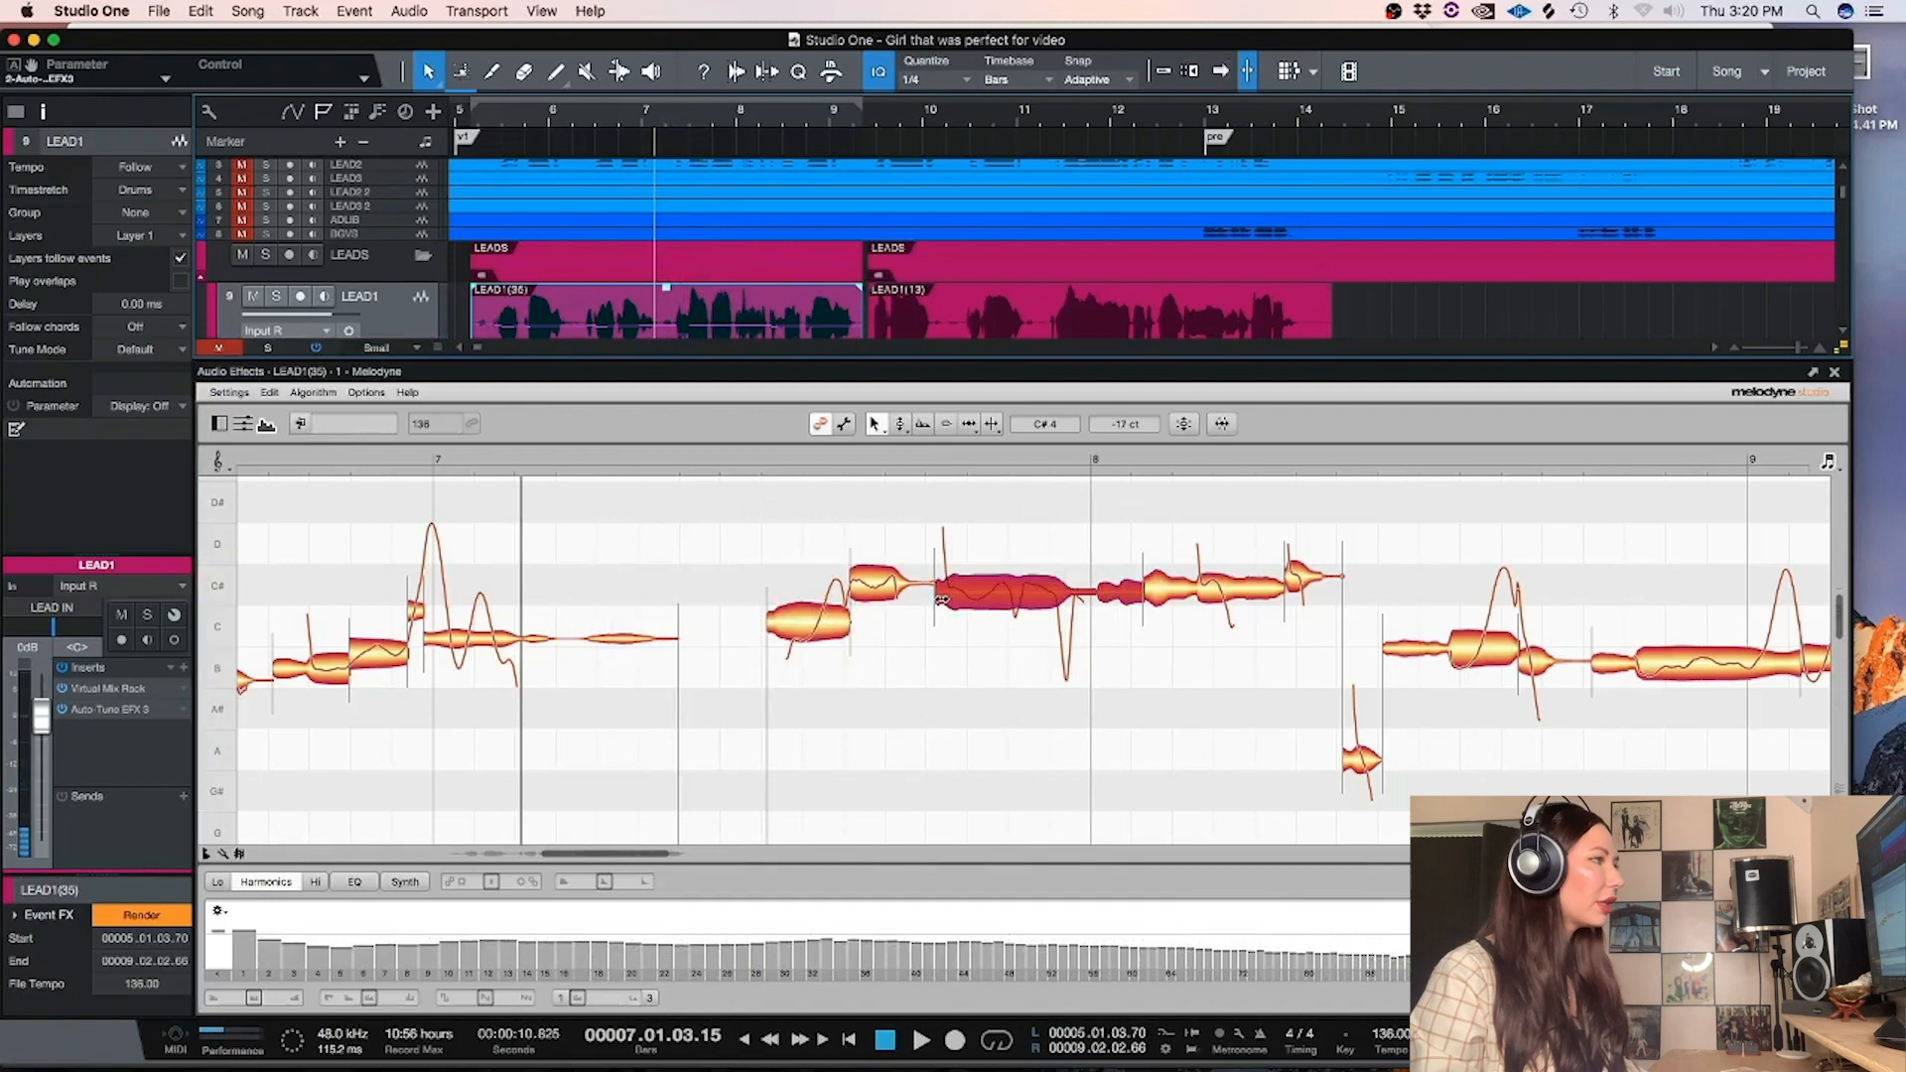
pyautogui.moveTo(1140, 432); pyautogui.dragTo(1140, 472)
pyautogui.press('space')
pyautogui.press('space')
# Split the long C#4 note just before bar 8 into three pieces
pyautogui.click(993, 425)
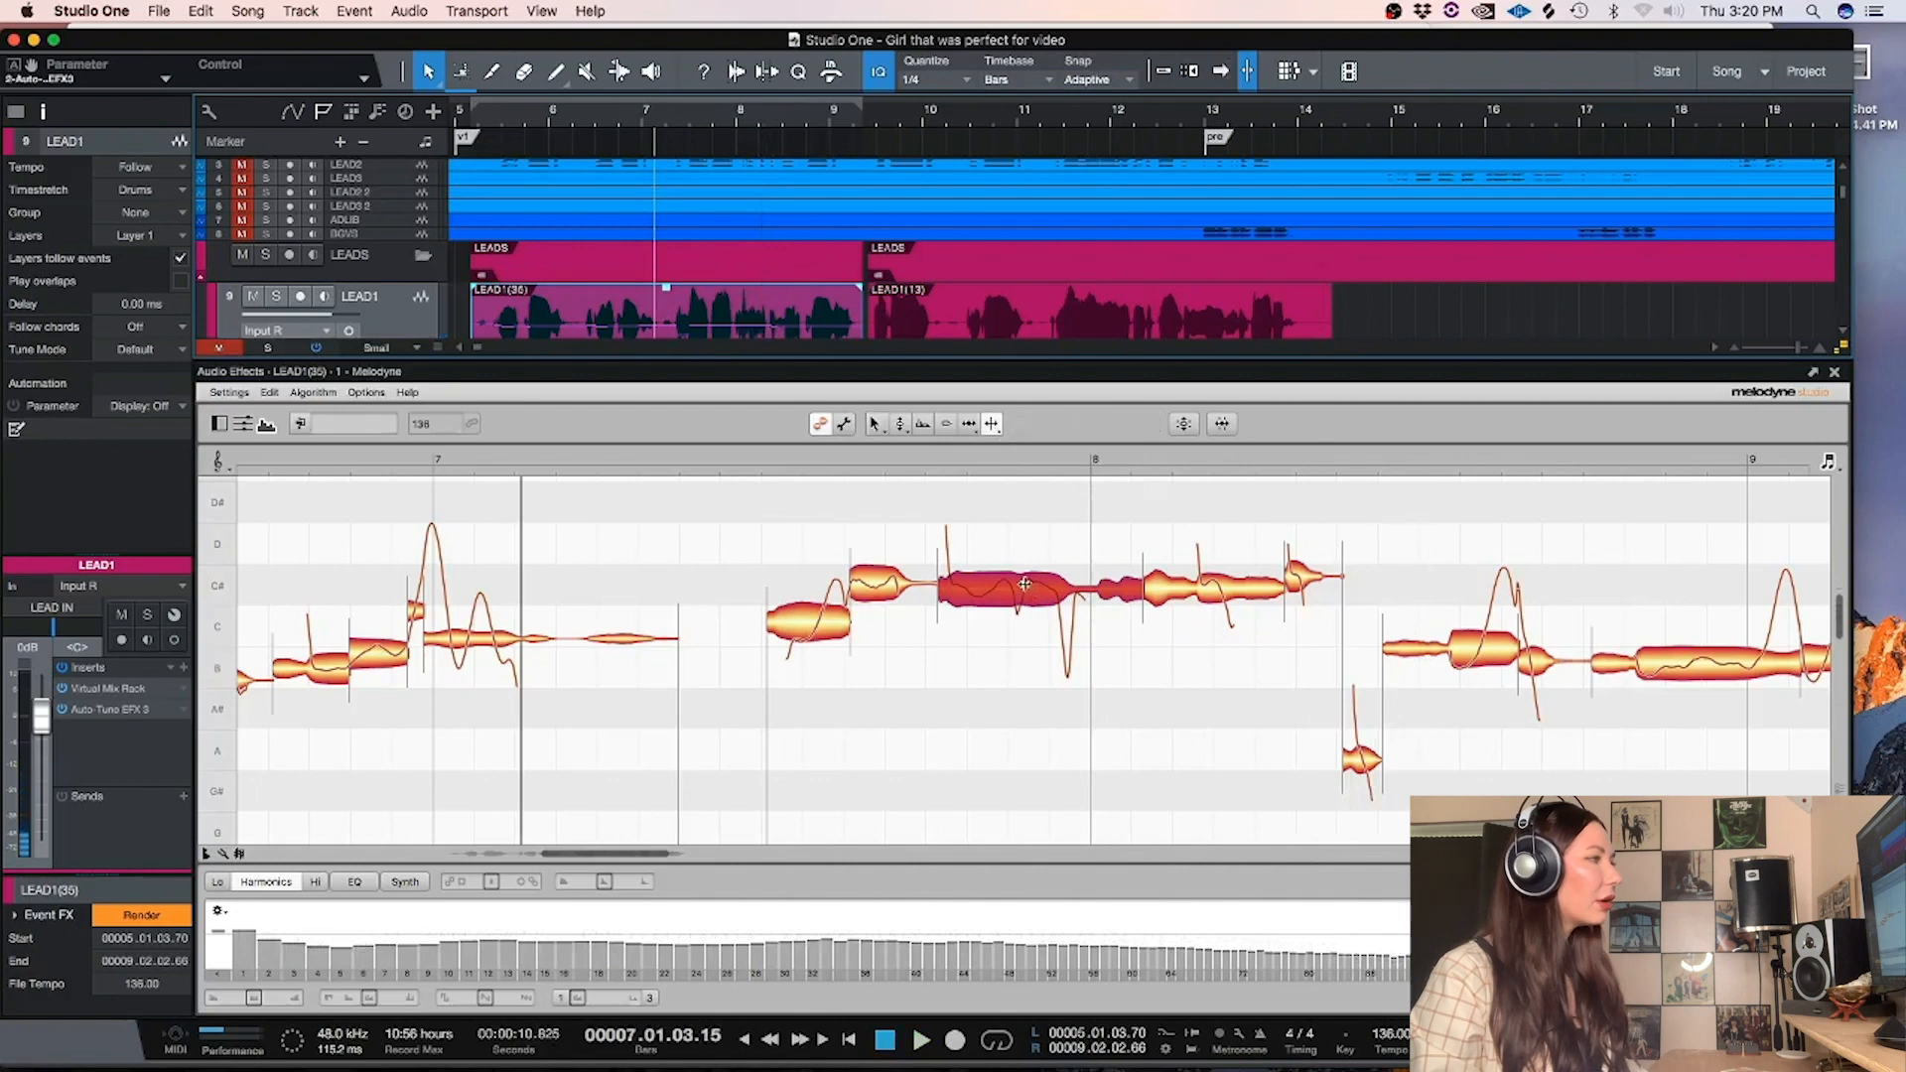
pyautogui.click(1024, 584)
pyautogui.click(967, 588)
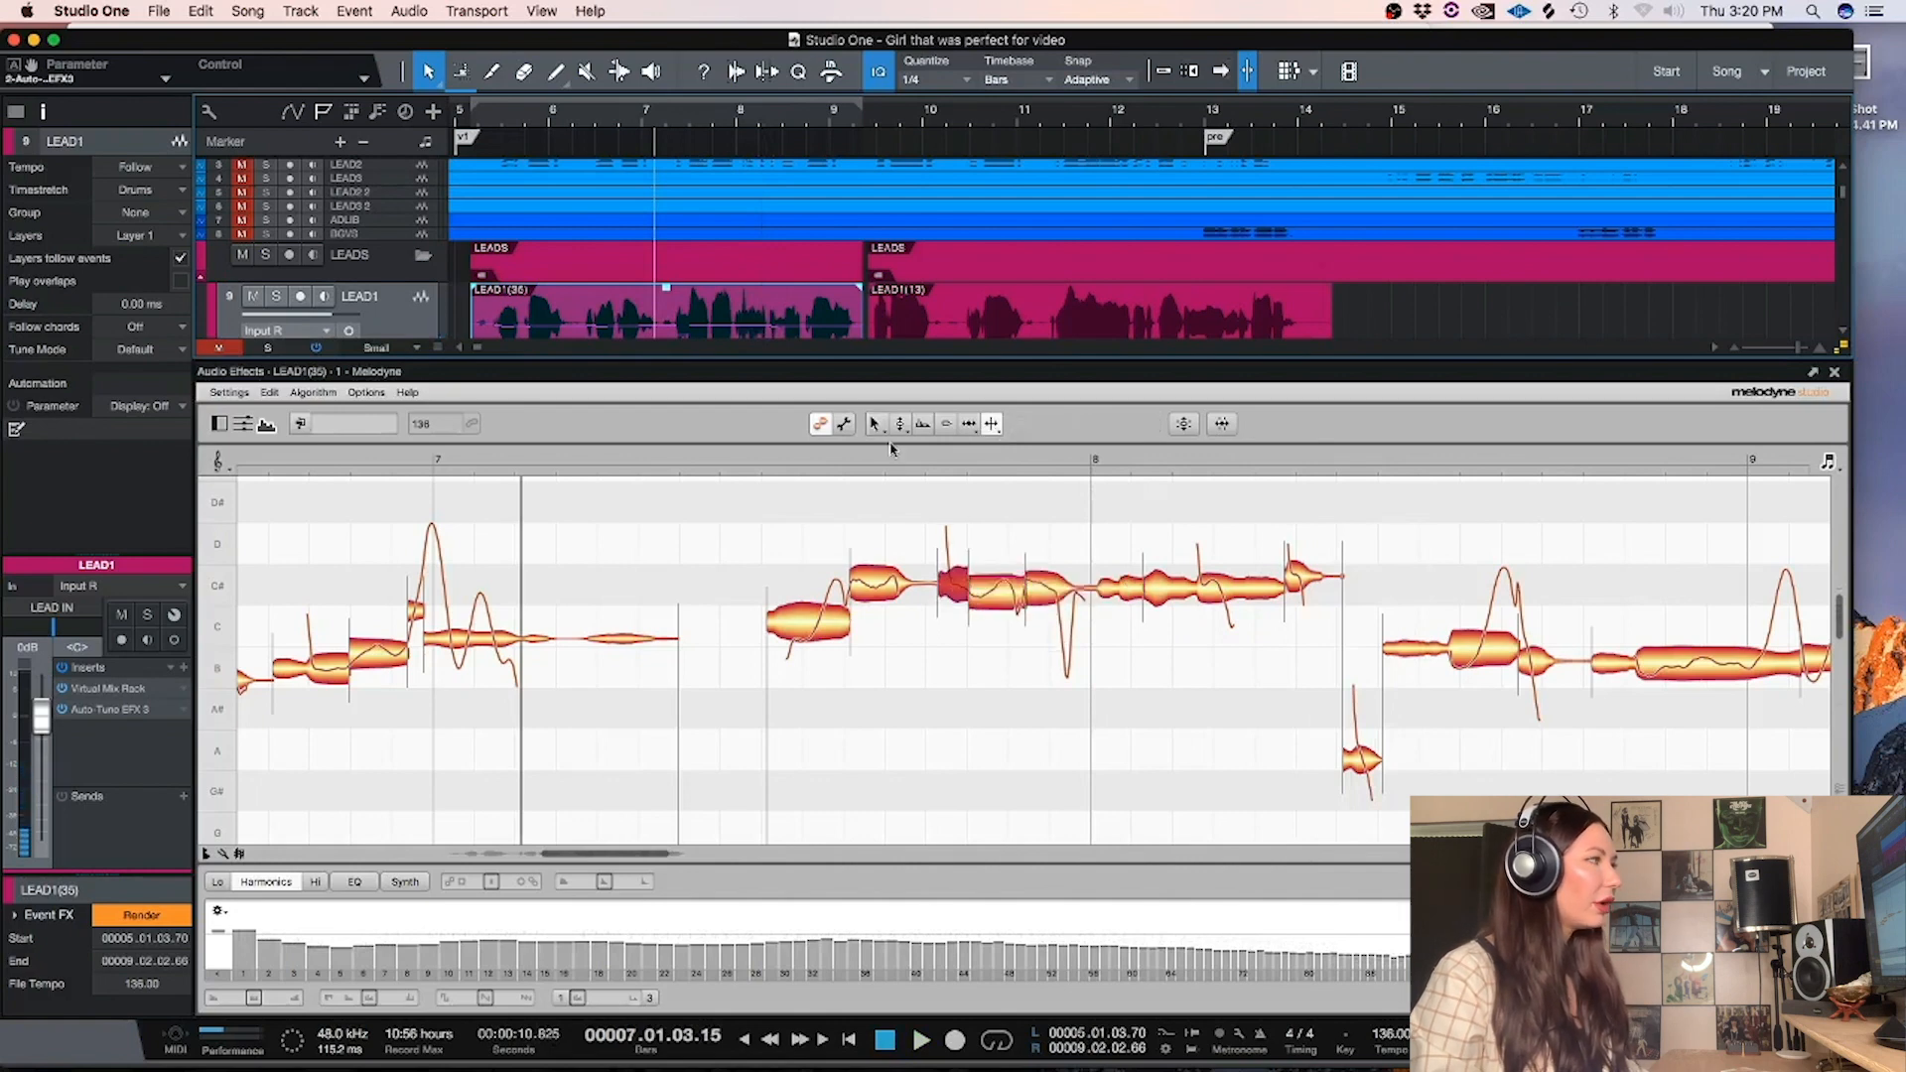
pyautogui.click(884, 426)
# Nudge the starts of the third and first pieces of the split note before bar 8 slightly earlier
pyautogui.click(1040, 588)
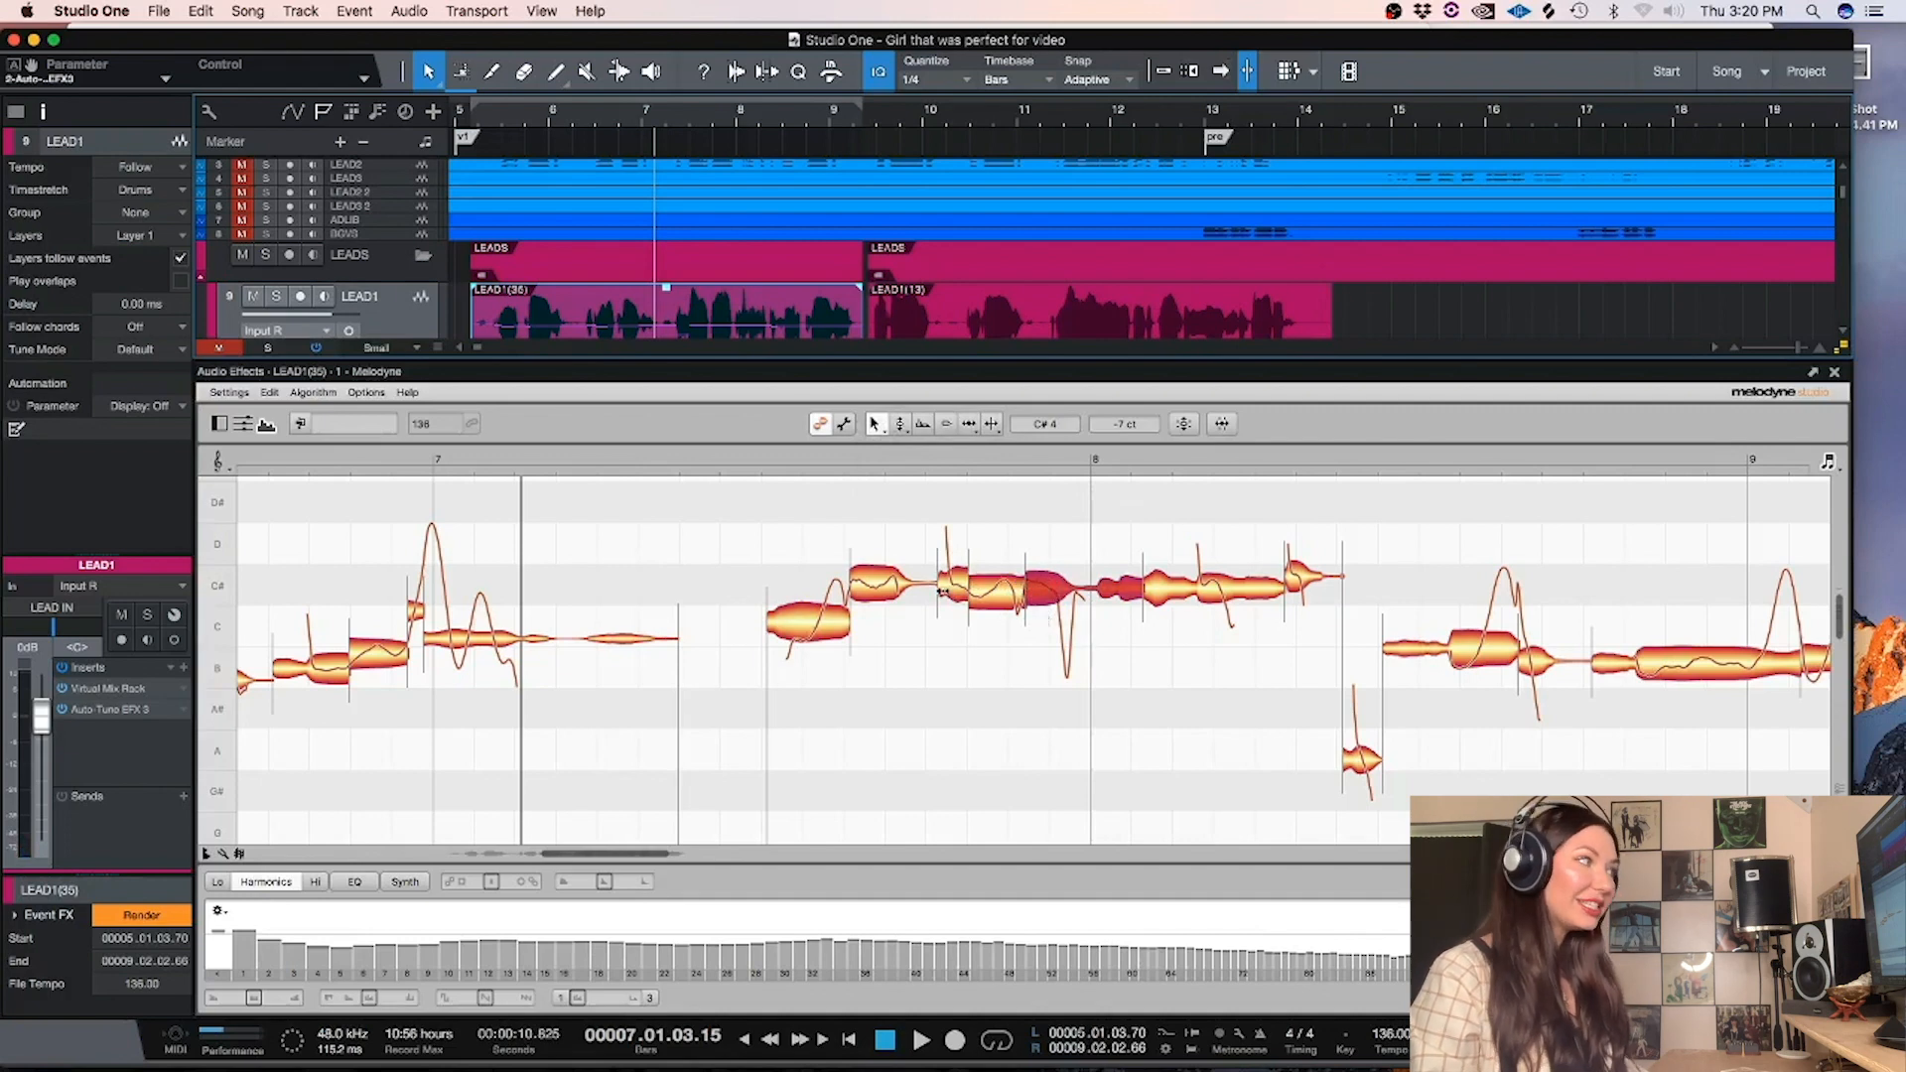
pyautogui.moveTo(1029, 594); pyautogui.dragTo(1026, 595)
pyautogui.press('space')
pyautogui.press('space')
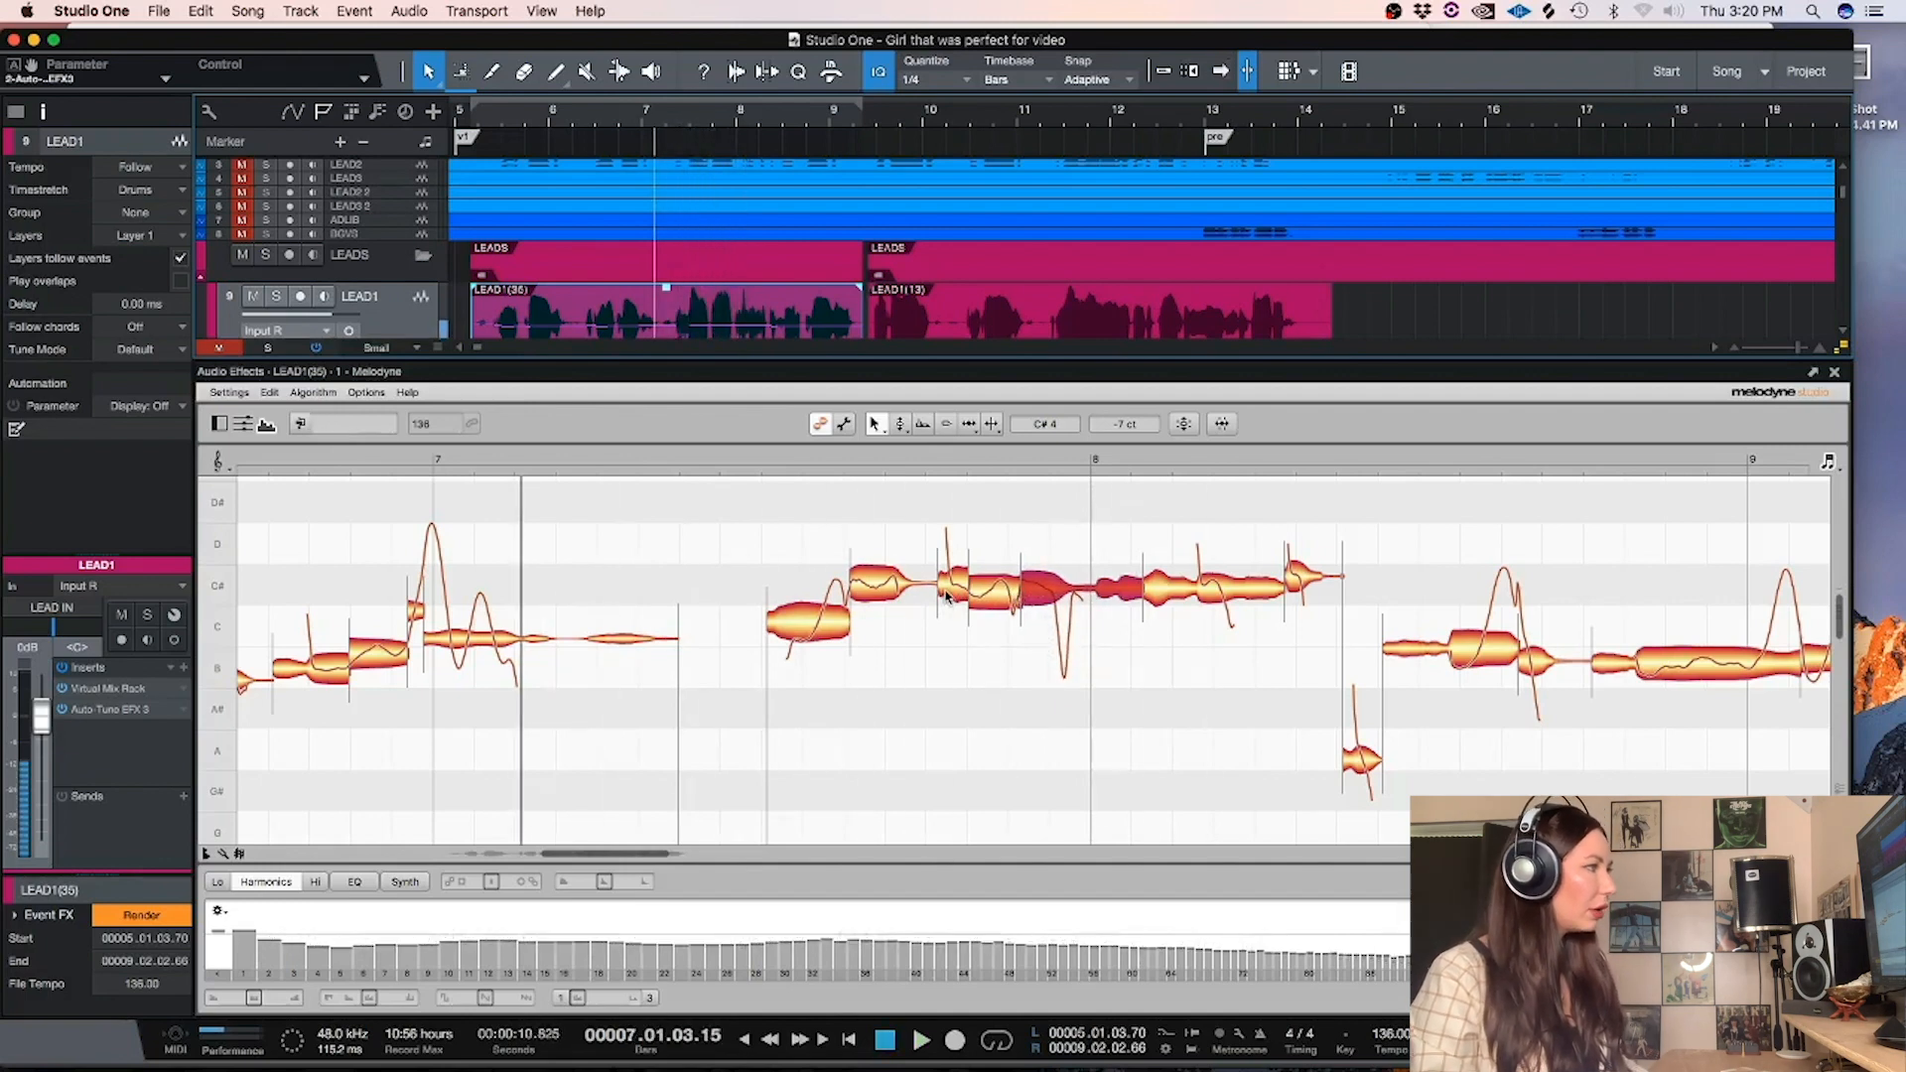
pyautogui.click(944, 591)
# Split the middle piece of the divided note before bar 8 near its centre and play the phrase
pyautogui.click(994, 572)
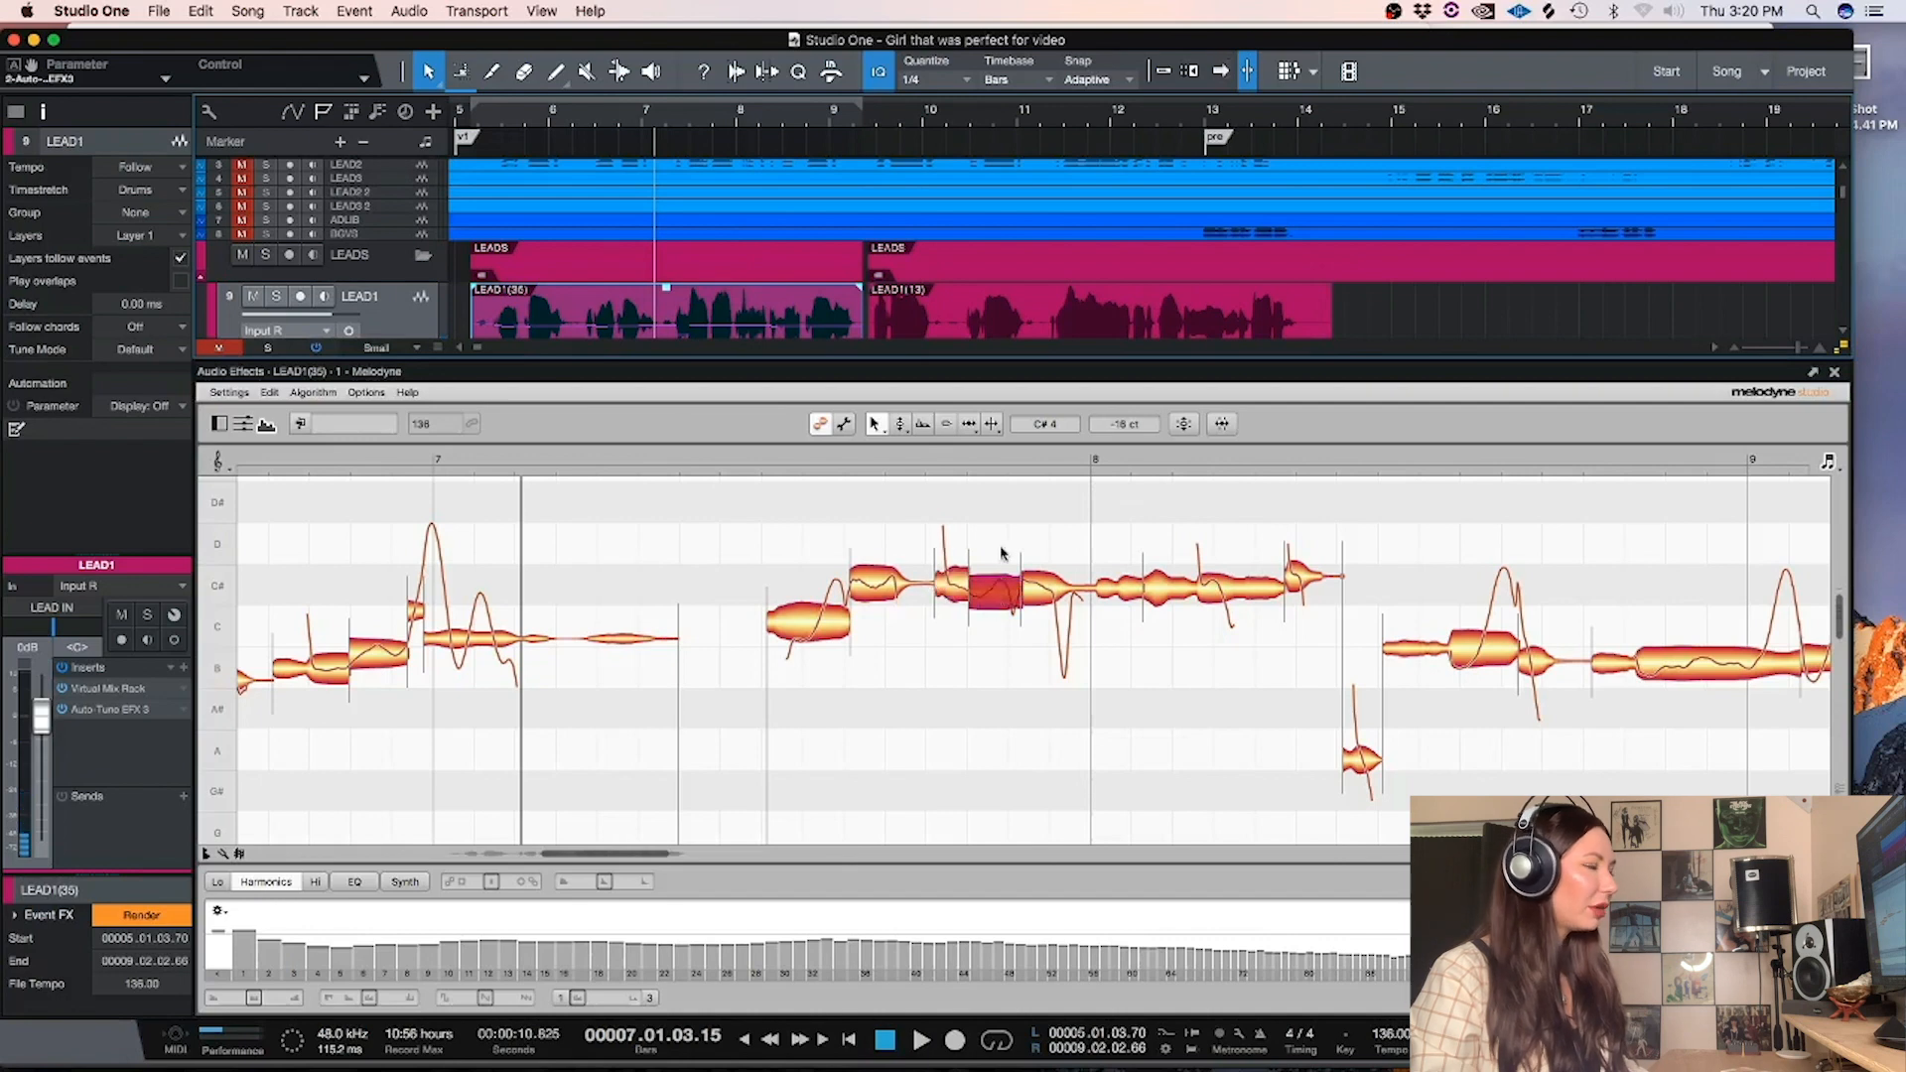
pyautogui.press('F6')
pyautogui.click(991, 587)
pyautogui.press('space')
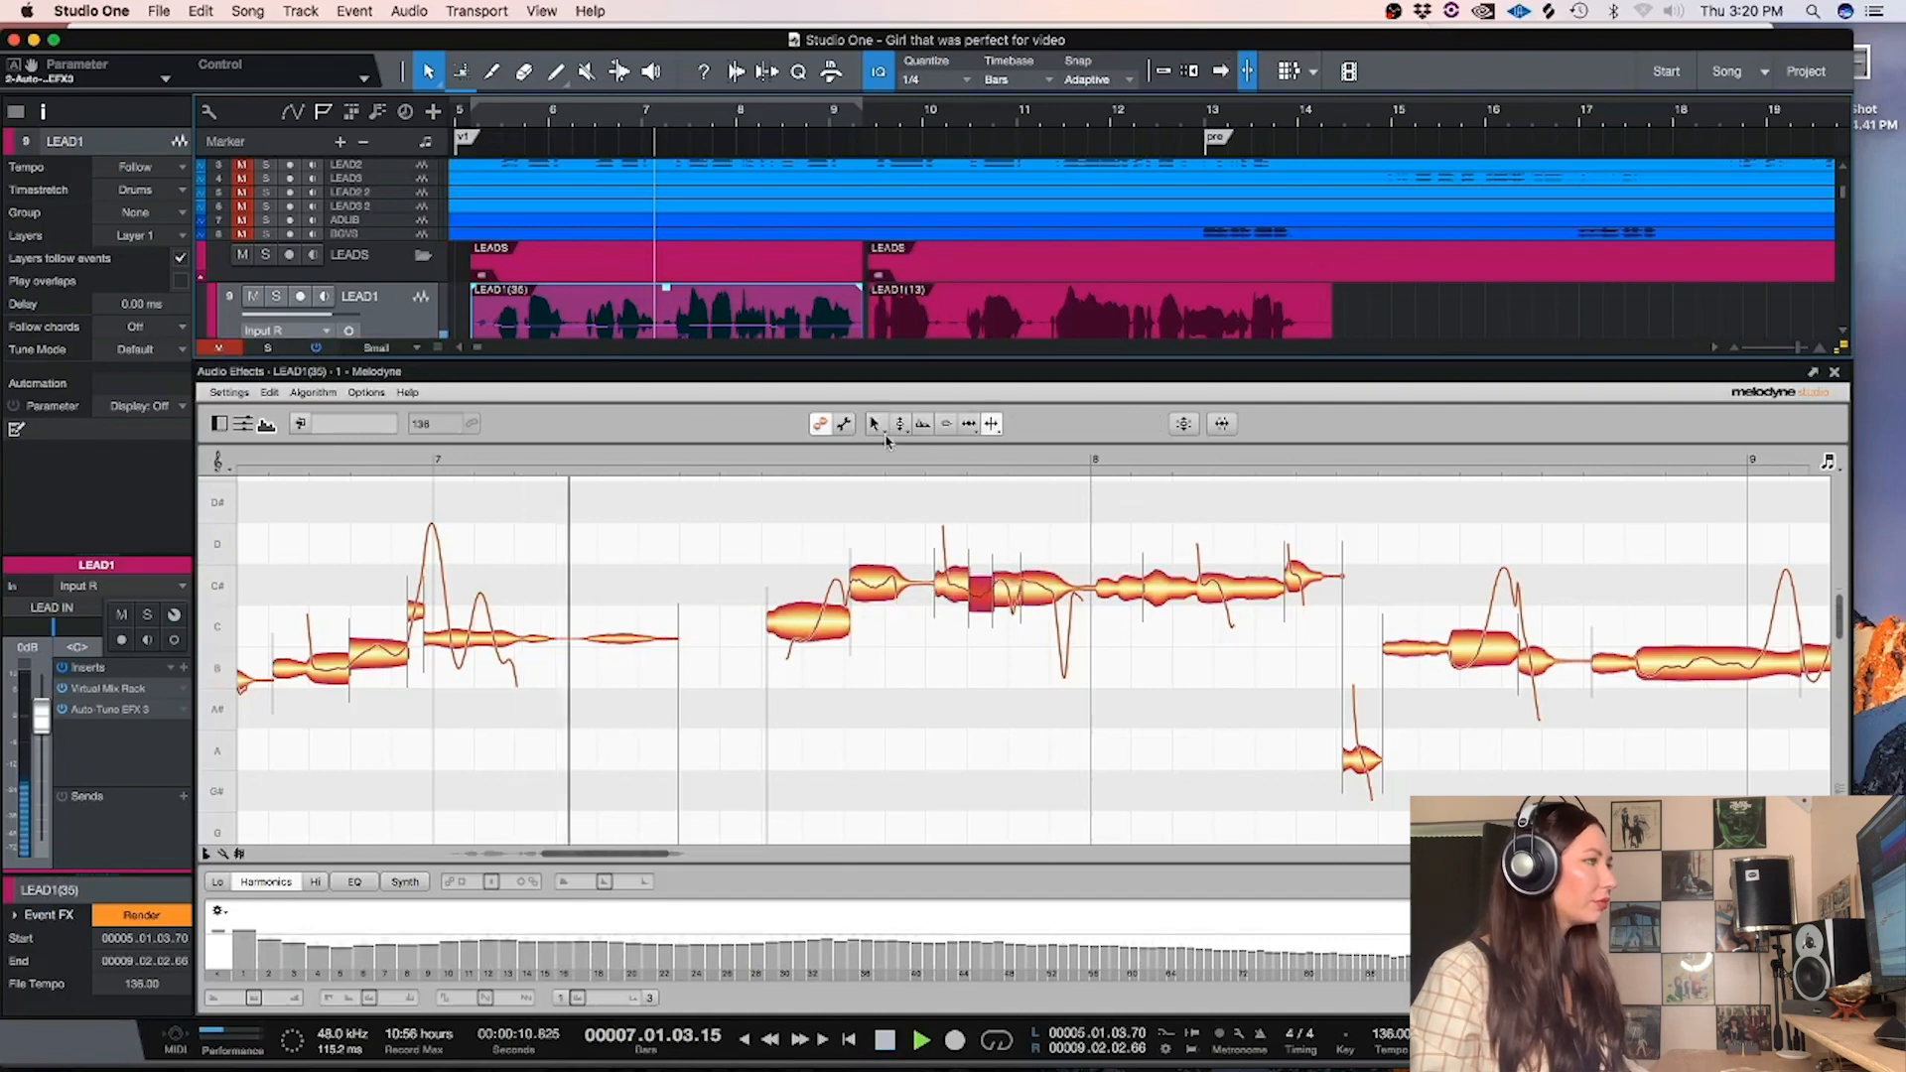
pyautogui.press('F1')
pyautogui.press('space')
# Set the small piece after the newest cut to -5 ct from C#4 and play the phrase
pyautogui.click(994, 593)
pyautogui.press('space')
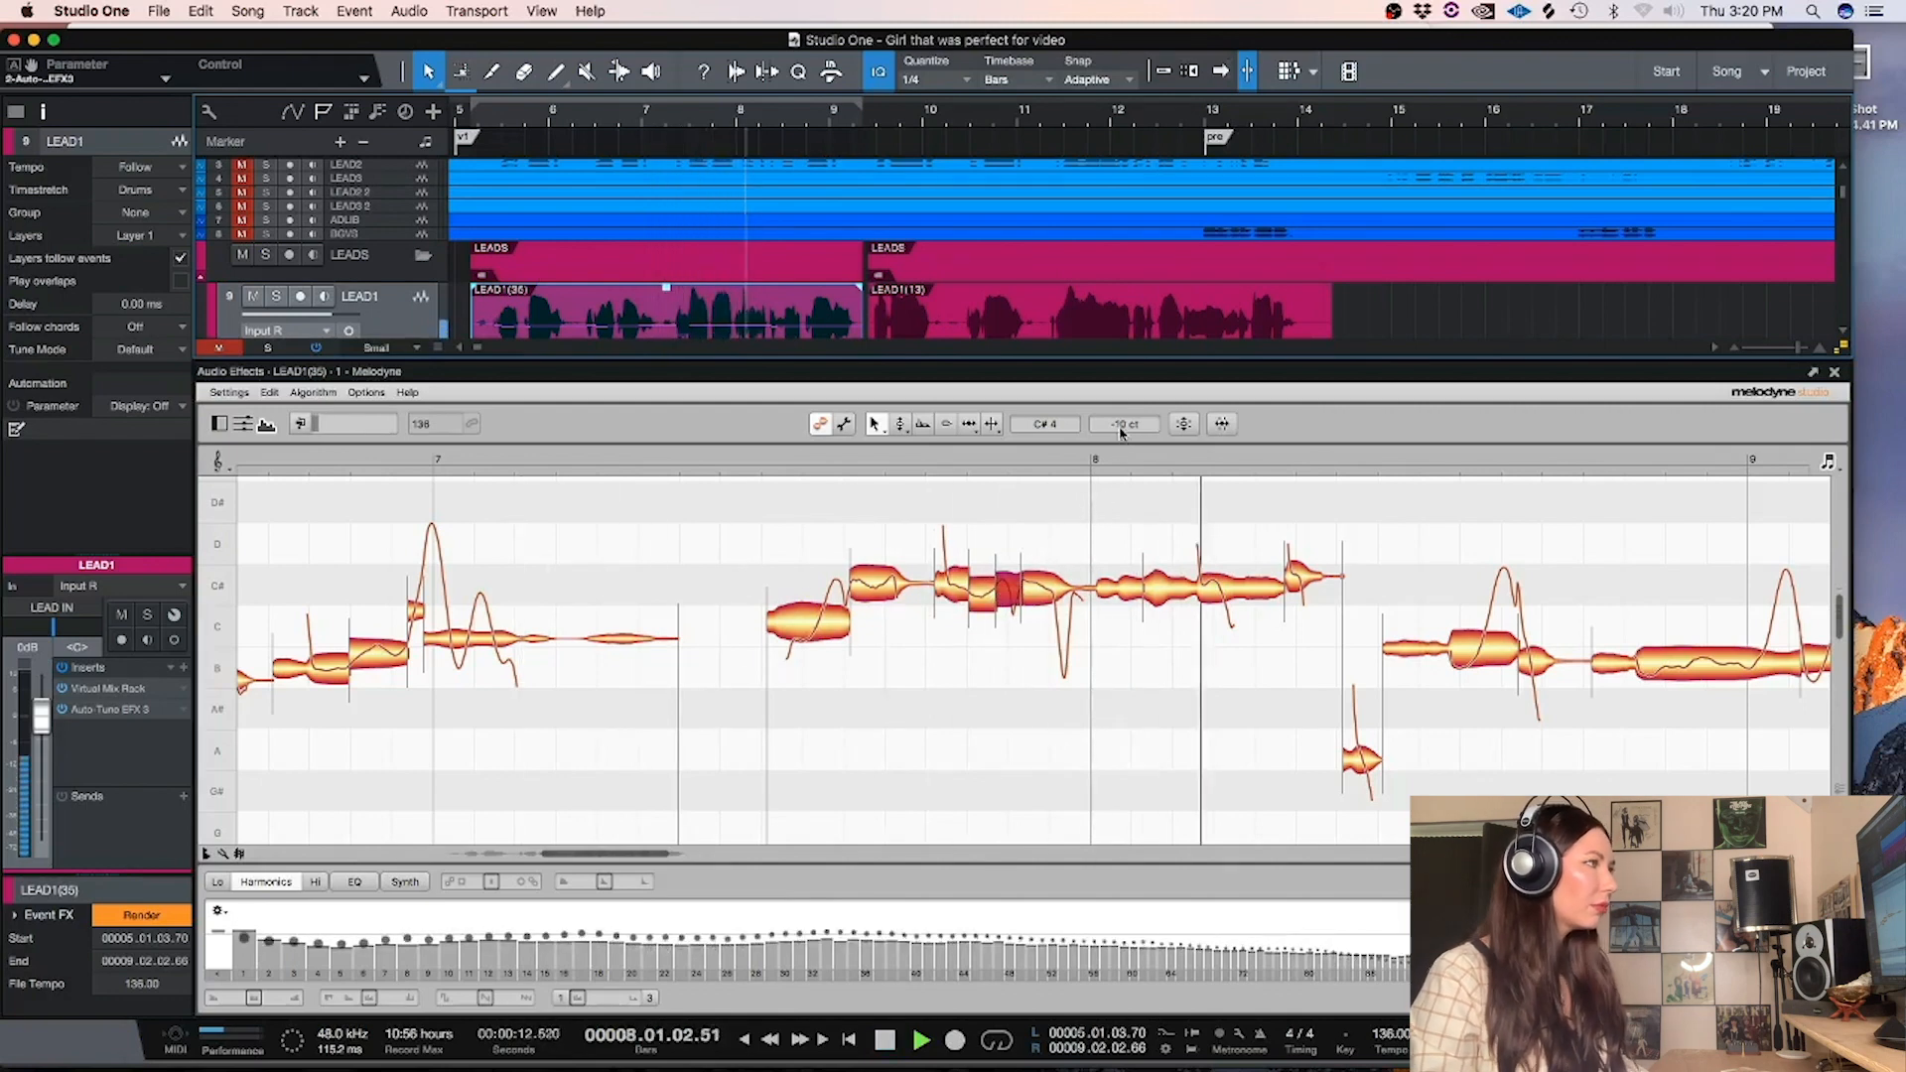
pyautogui.press('space')
pyautogui.press('space')
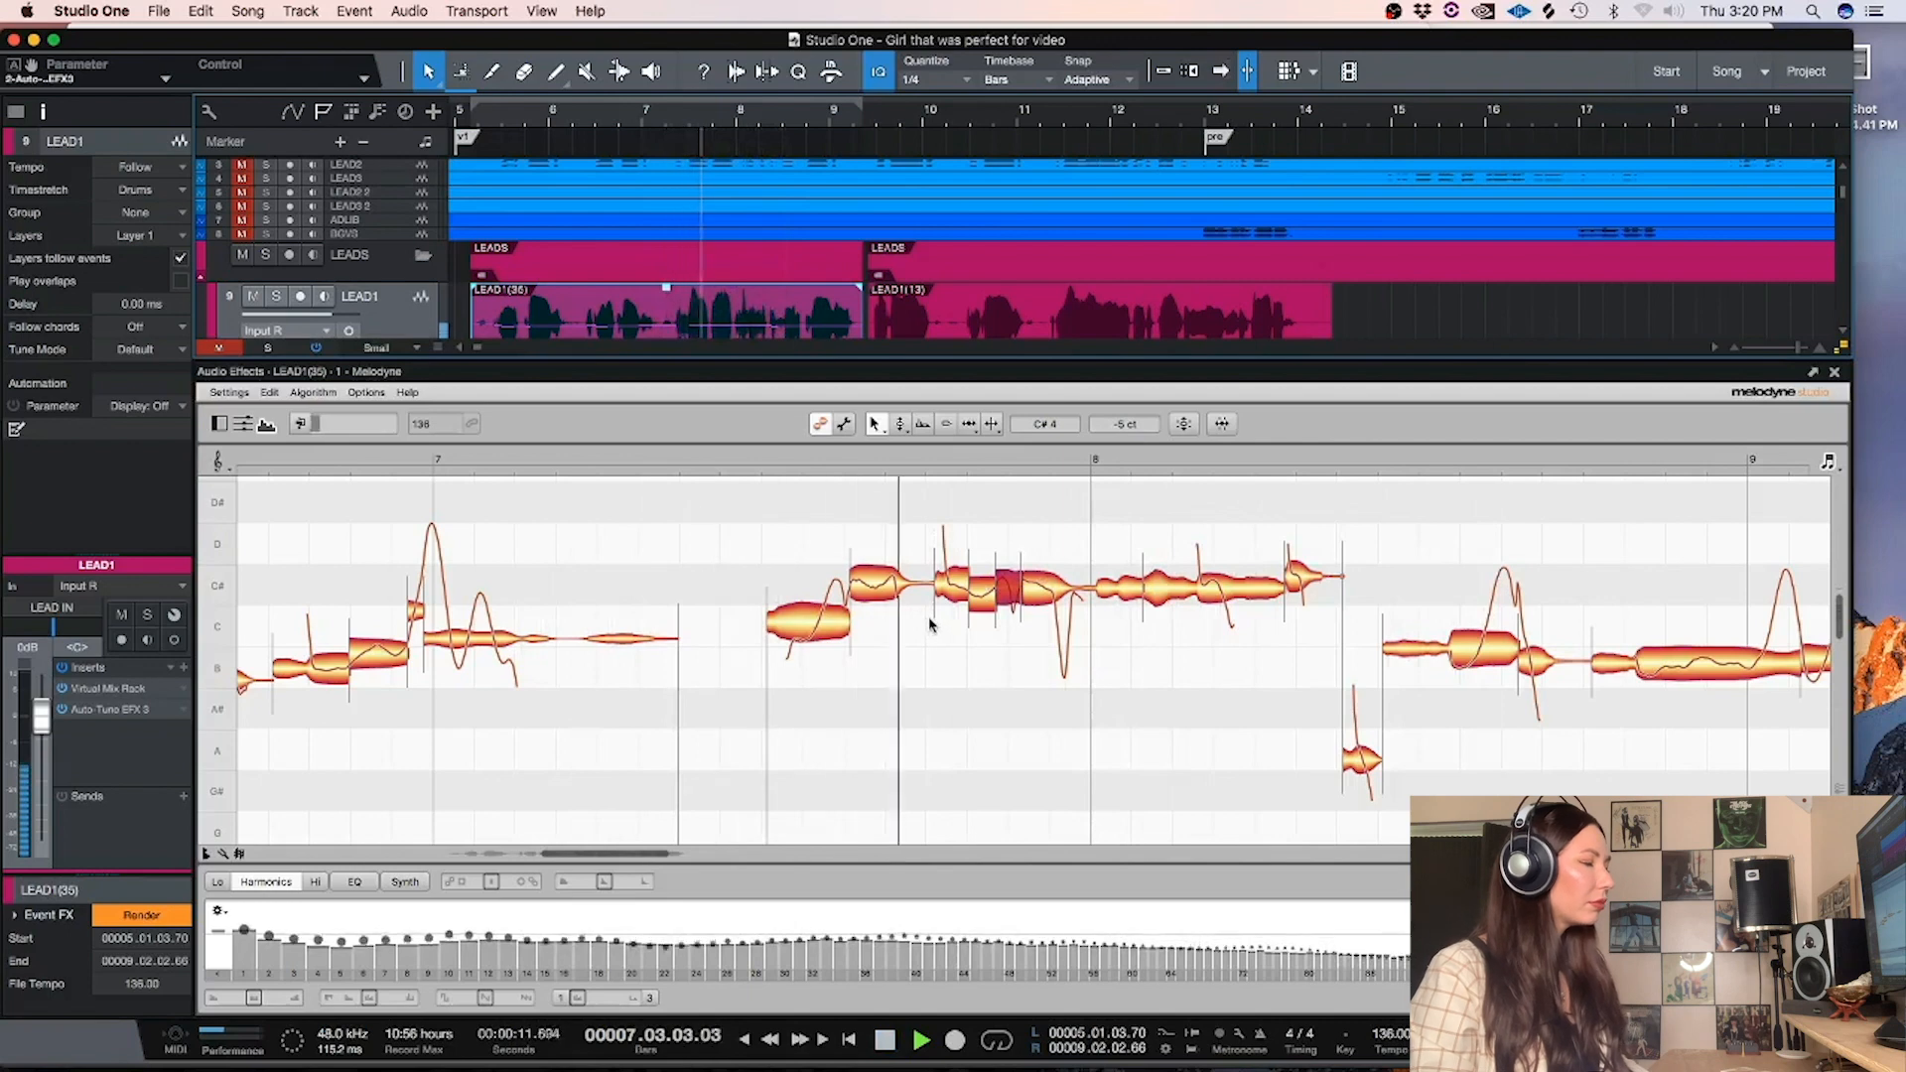
pyautogui.press('space')
# Shift the newest cut in the divided note before bar 8 slightly later and replay the phrase
pyautogui.click(1030, 625)
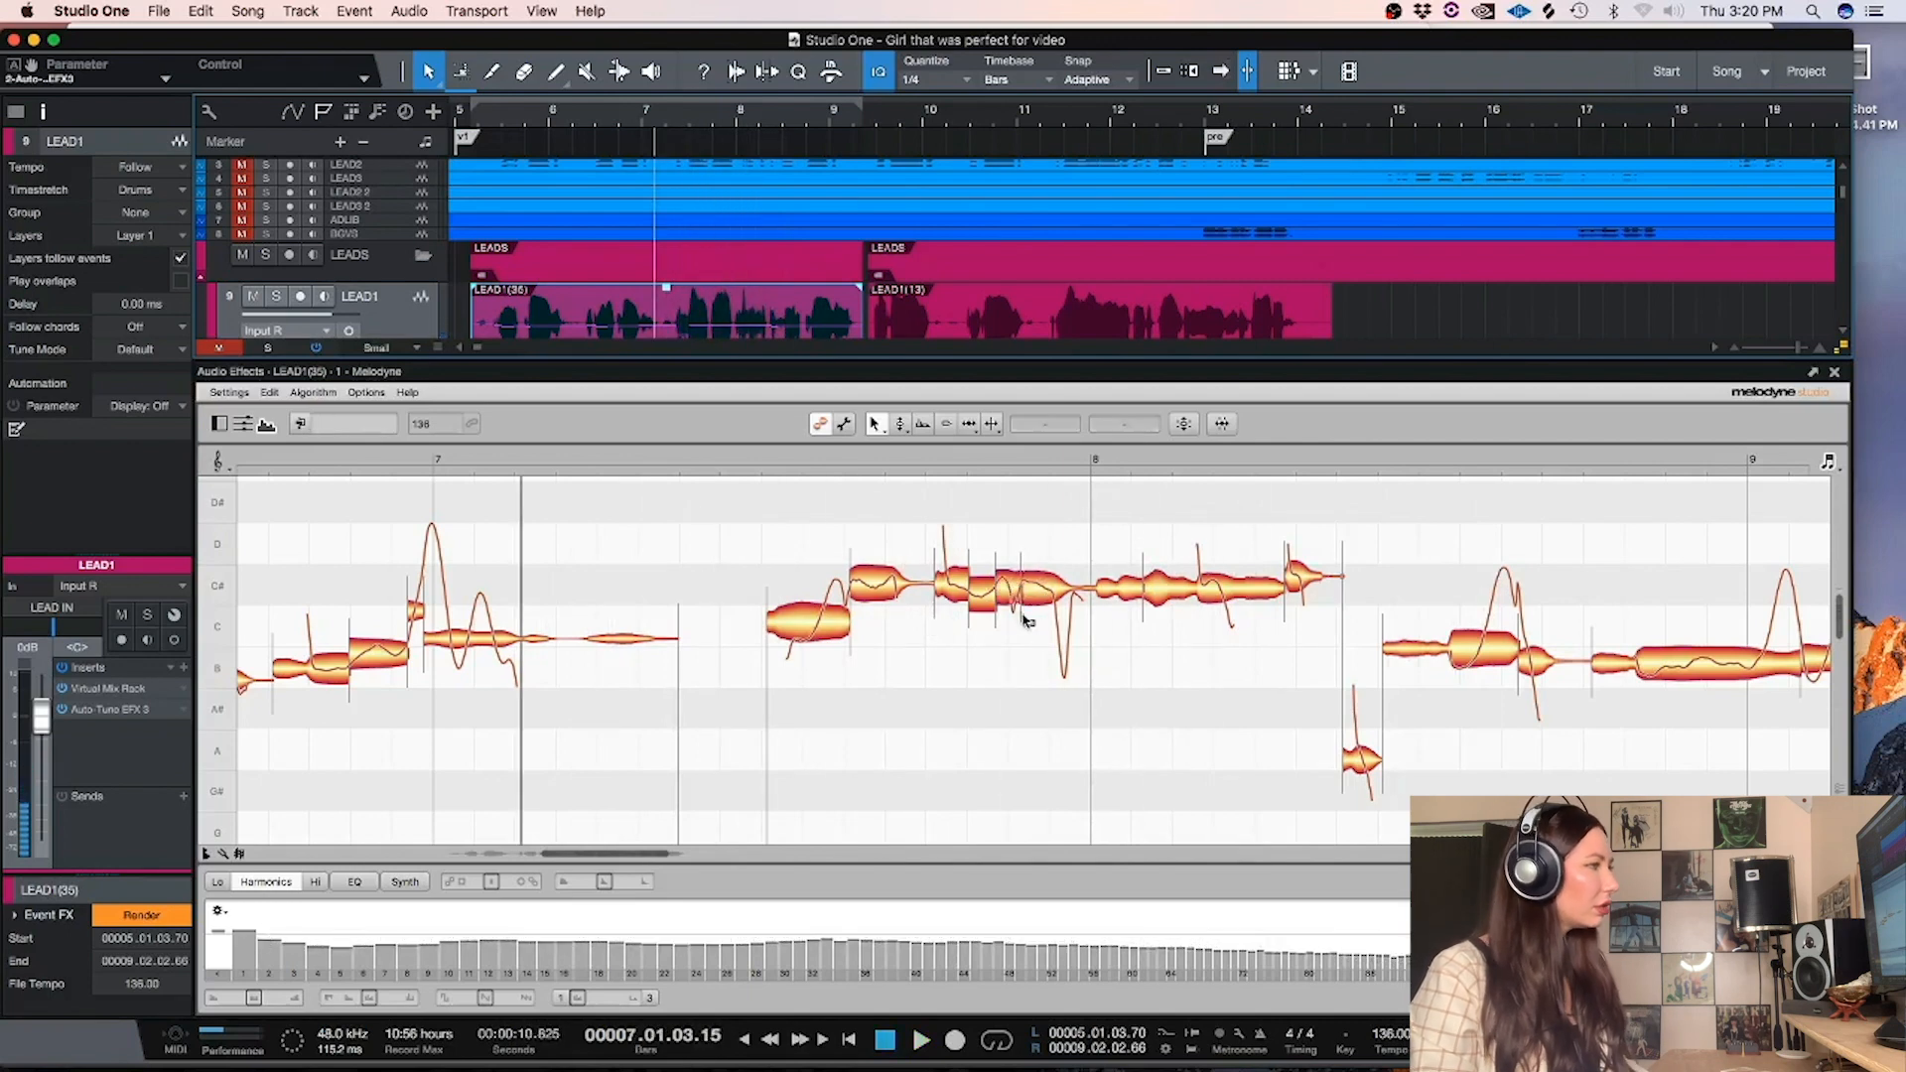
pyautogui.click(1030, 626)
pyautogui.press('space')
pyautogui.click(1009, 633)
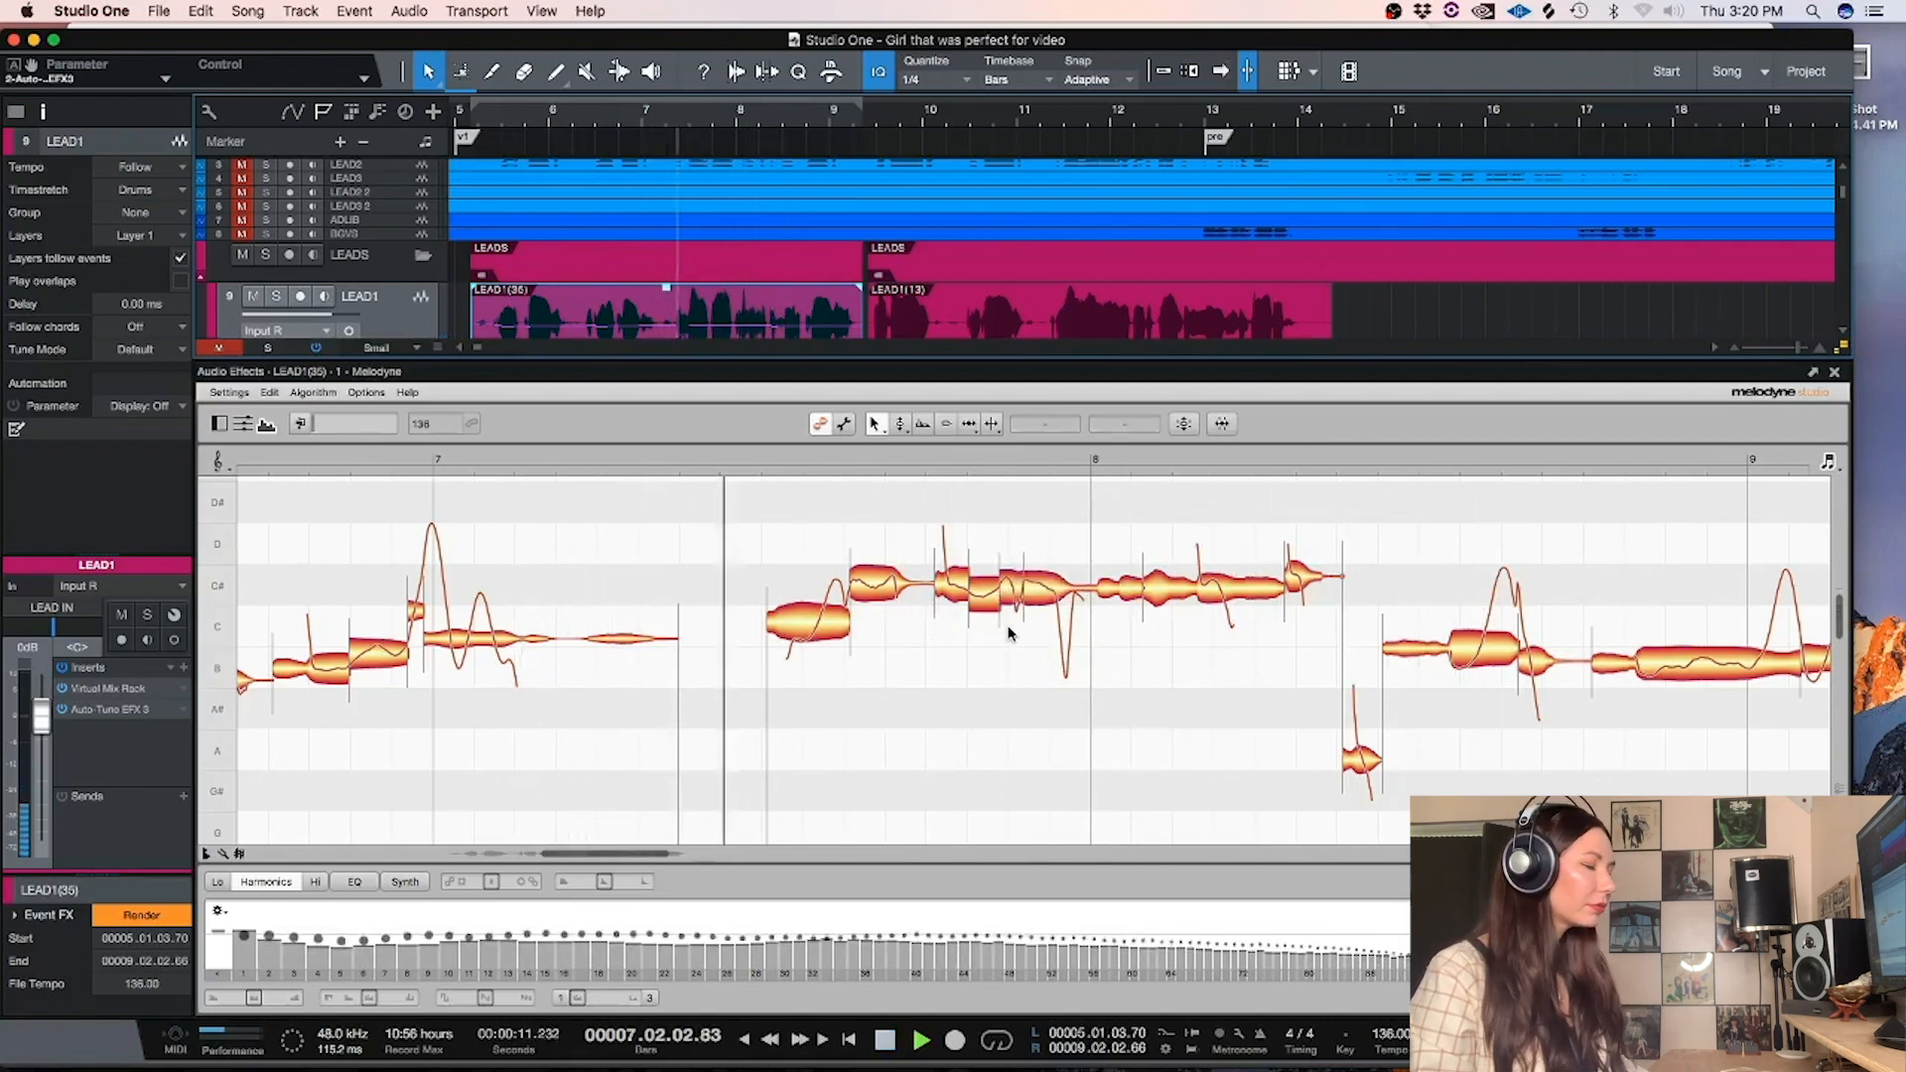
pyautogui.press('space')
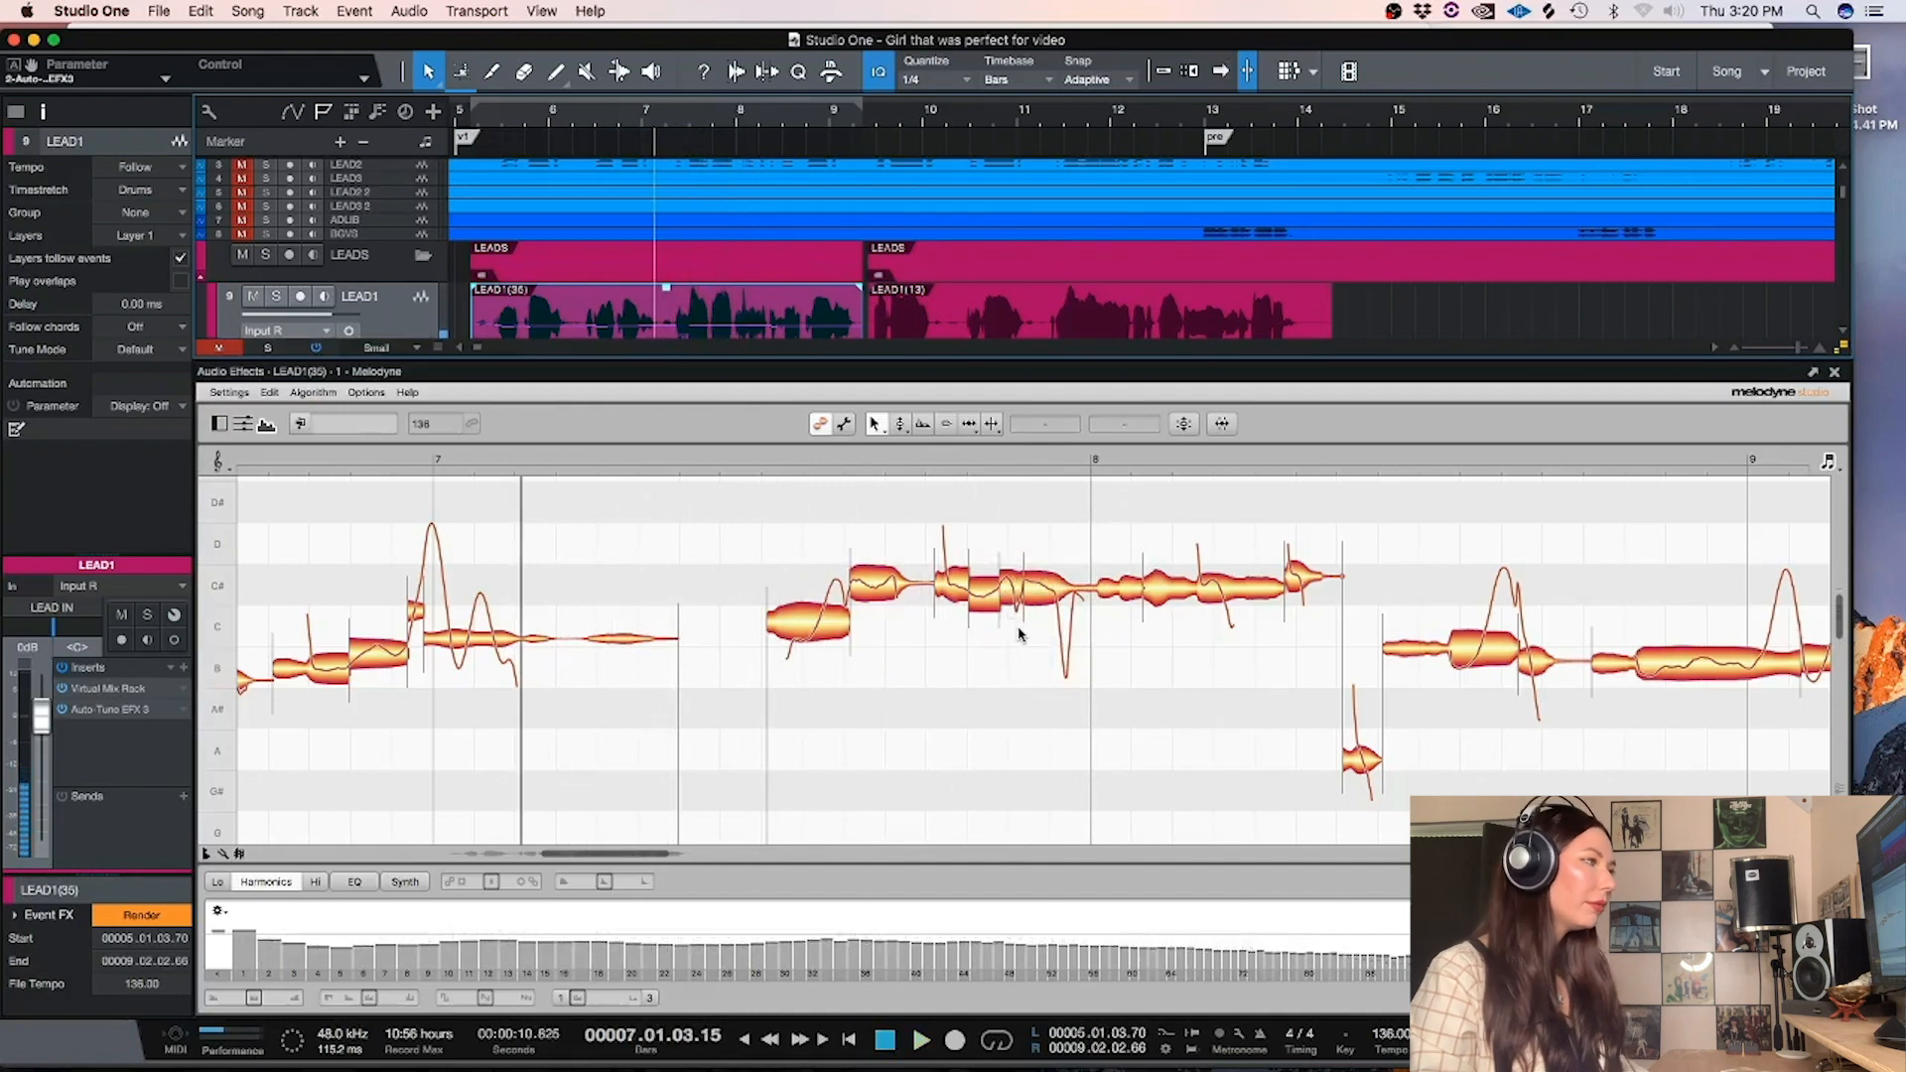
pyautogui.click(1022, 627)
pyautogui.press('space')
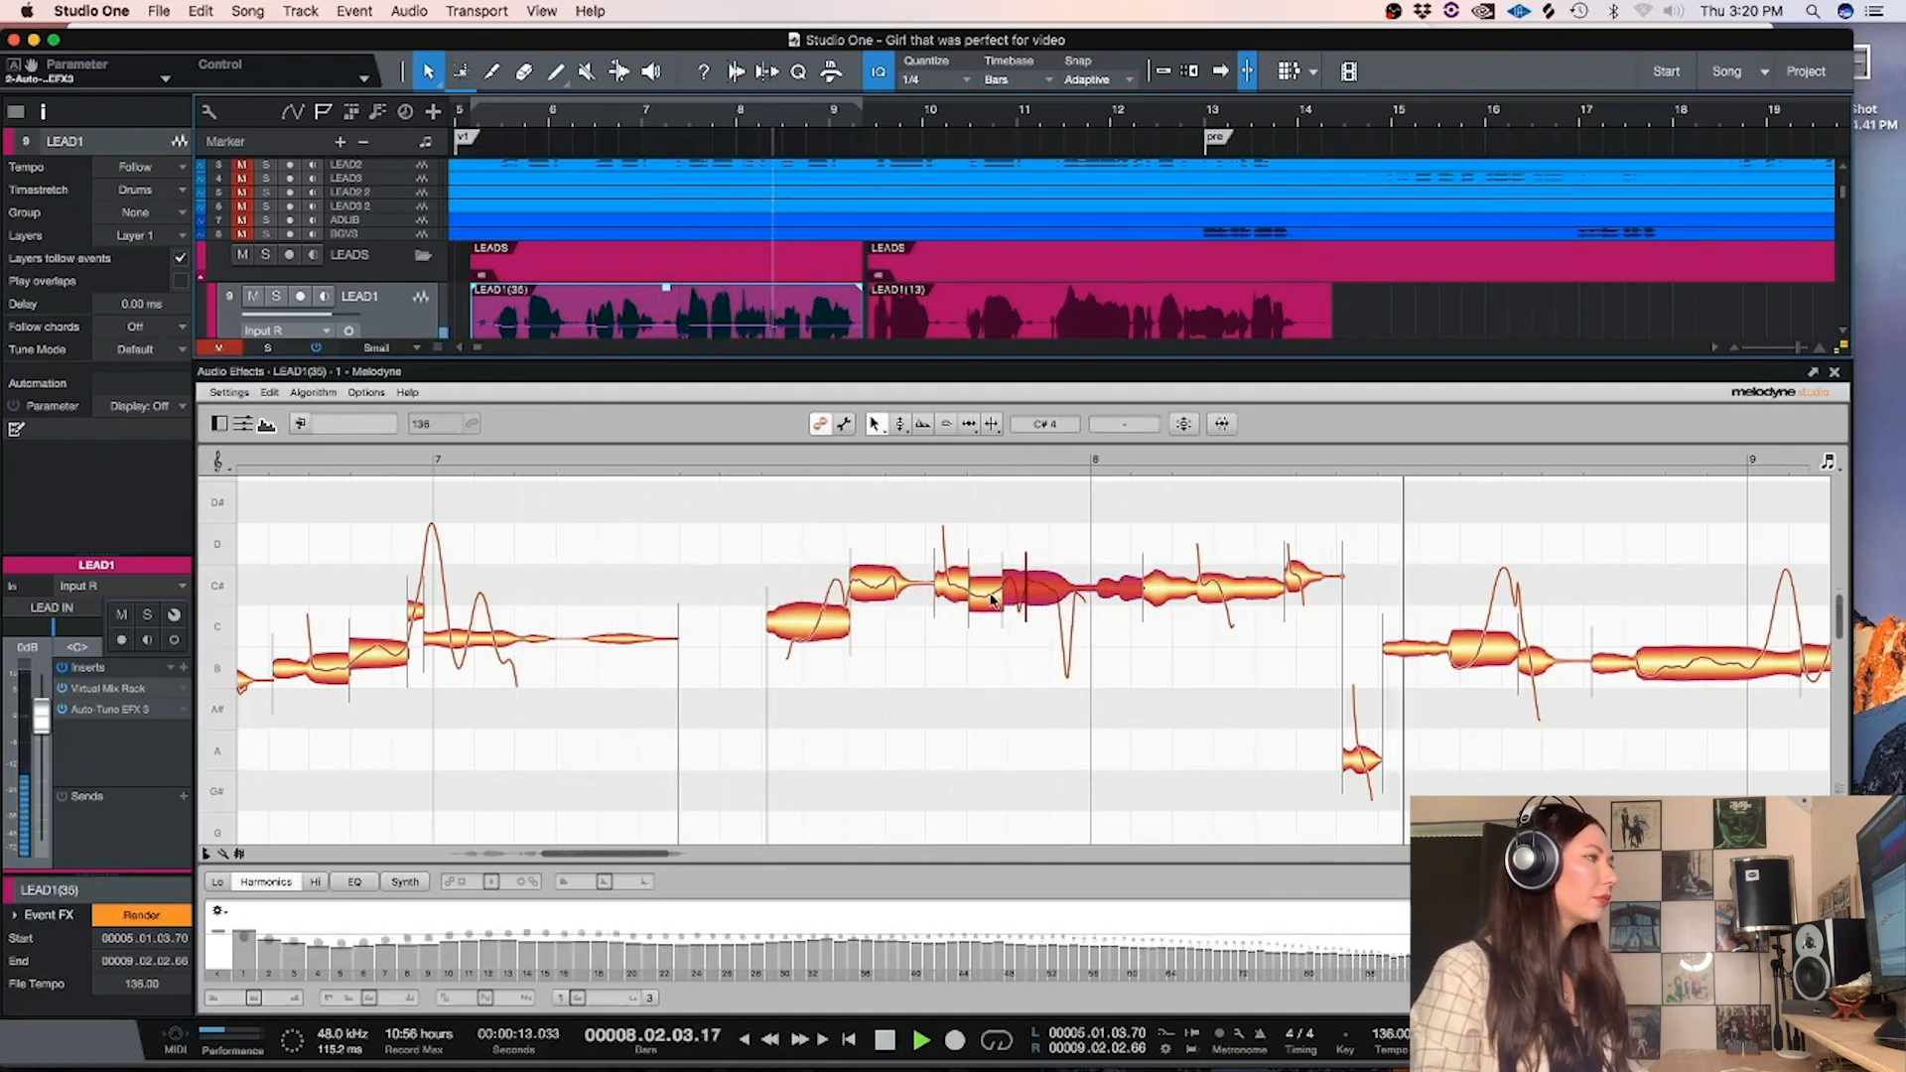
# Select the piece ahead of the shifted cut before bar 8 and play the phrase again
pyautogui.click(993, 598)
pyautogui.press('space')
pyautogui.press('space')
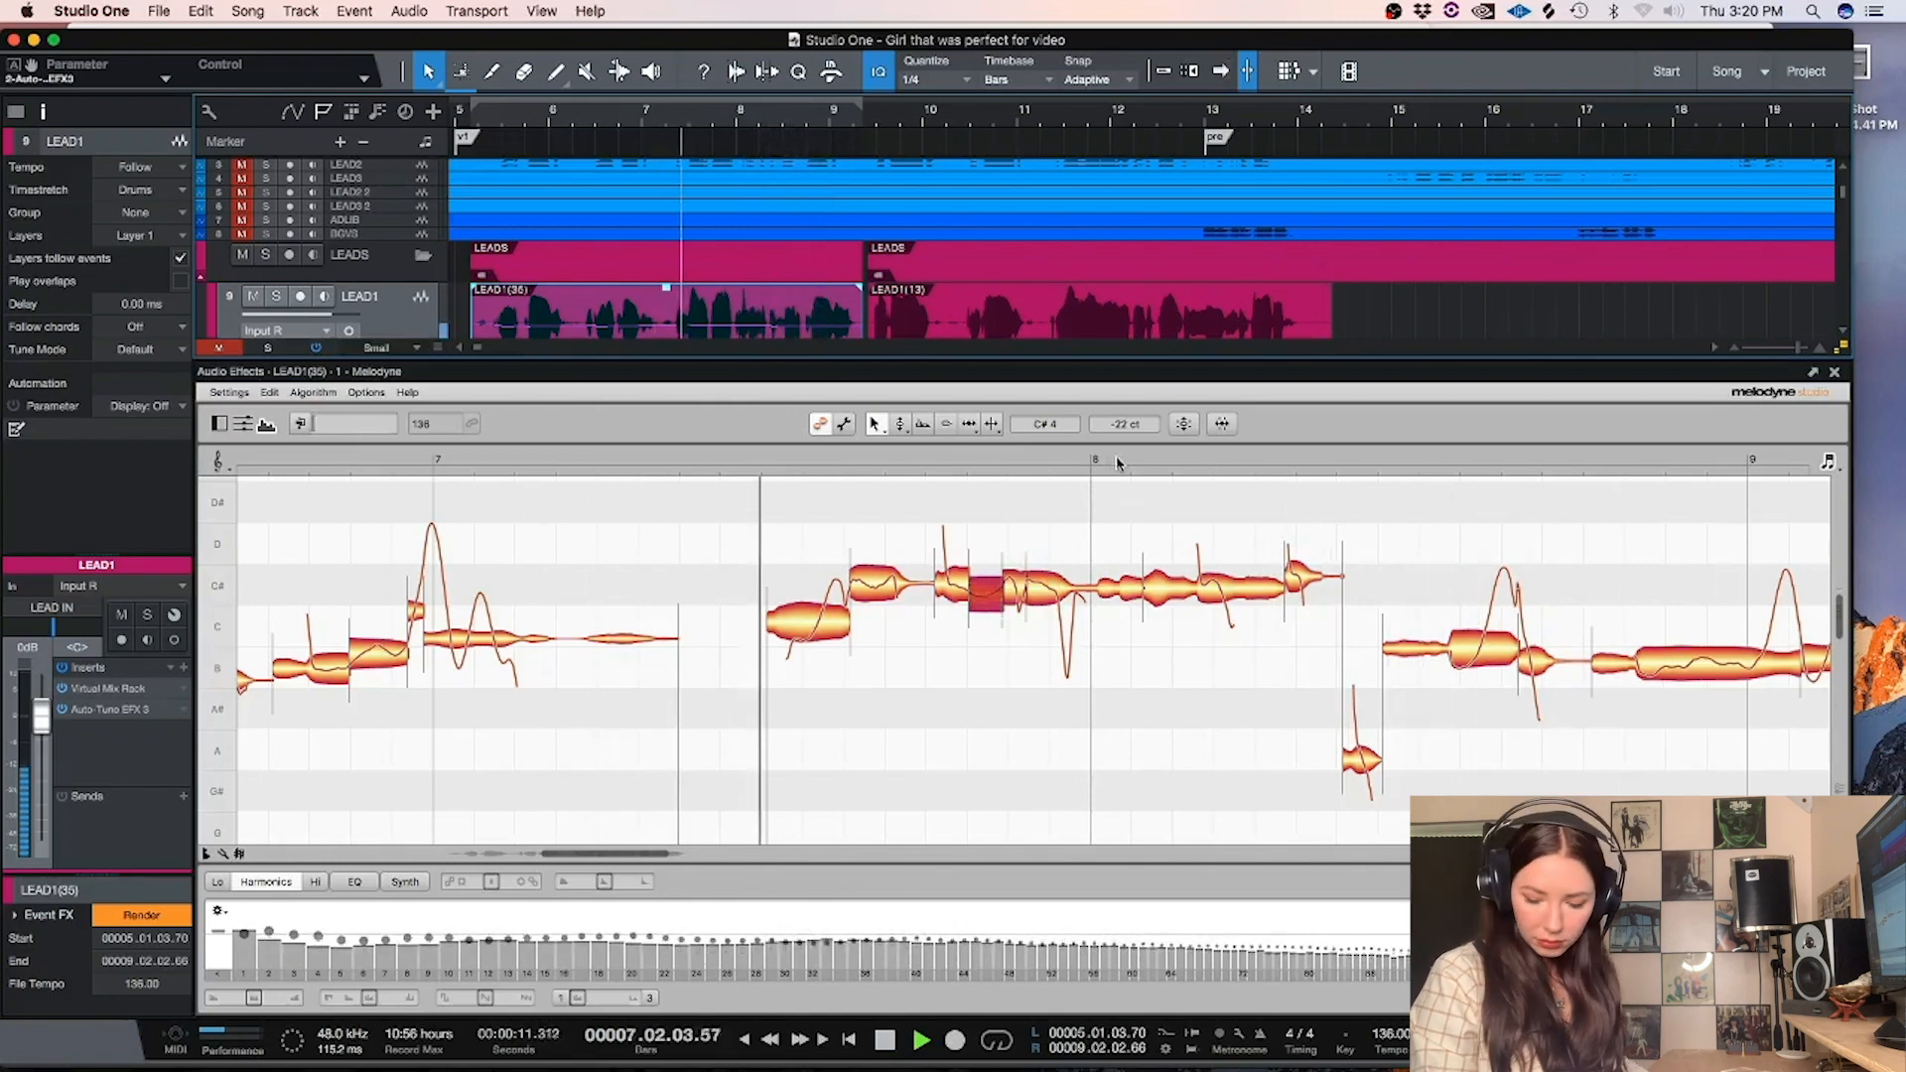
pyautogui.press('space')
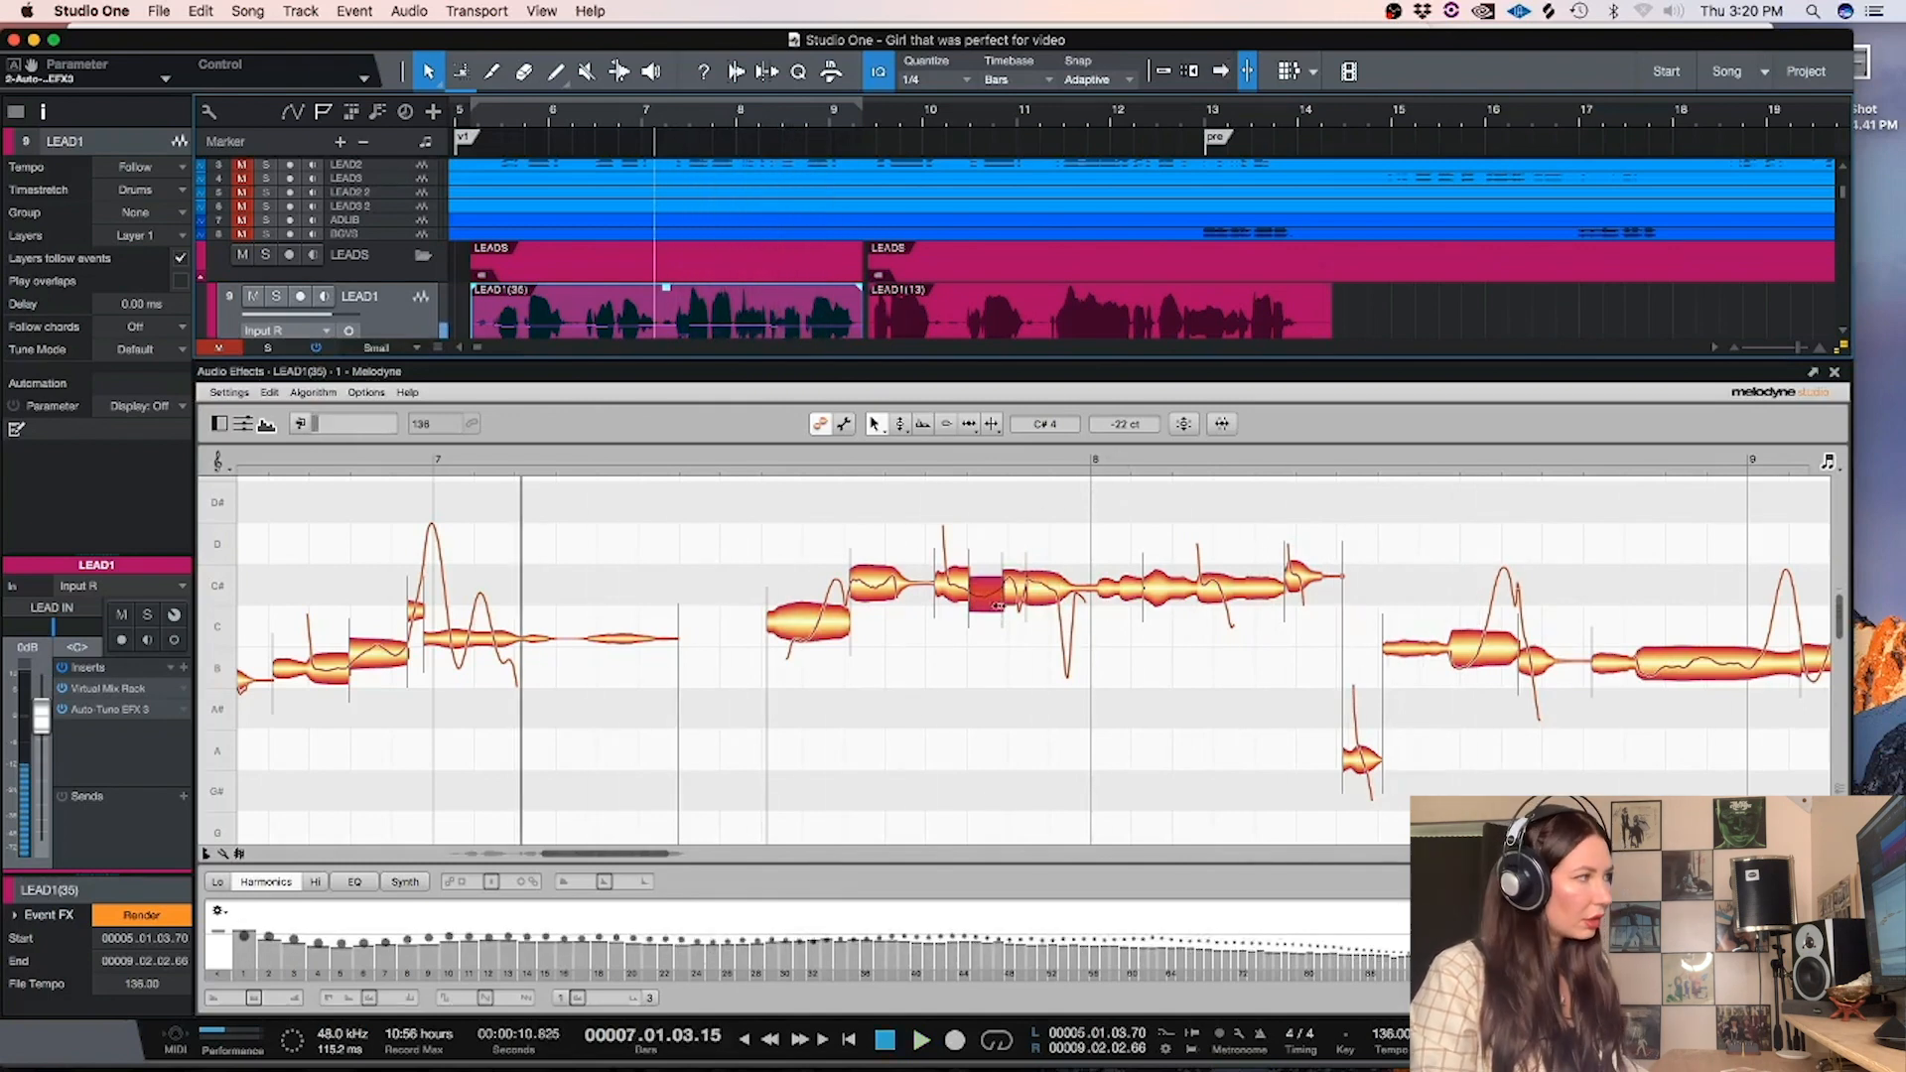
# Select the last piece of the divided note, bypass the Auto-Tune EFX 3 insert and play the phrase without it
pyautogui.click(1034, 601)
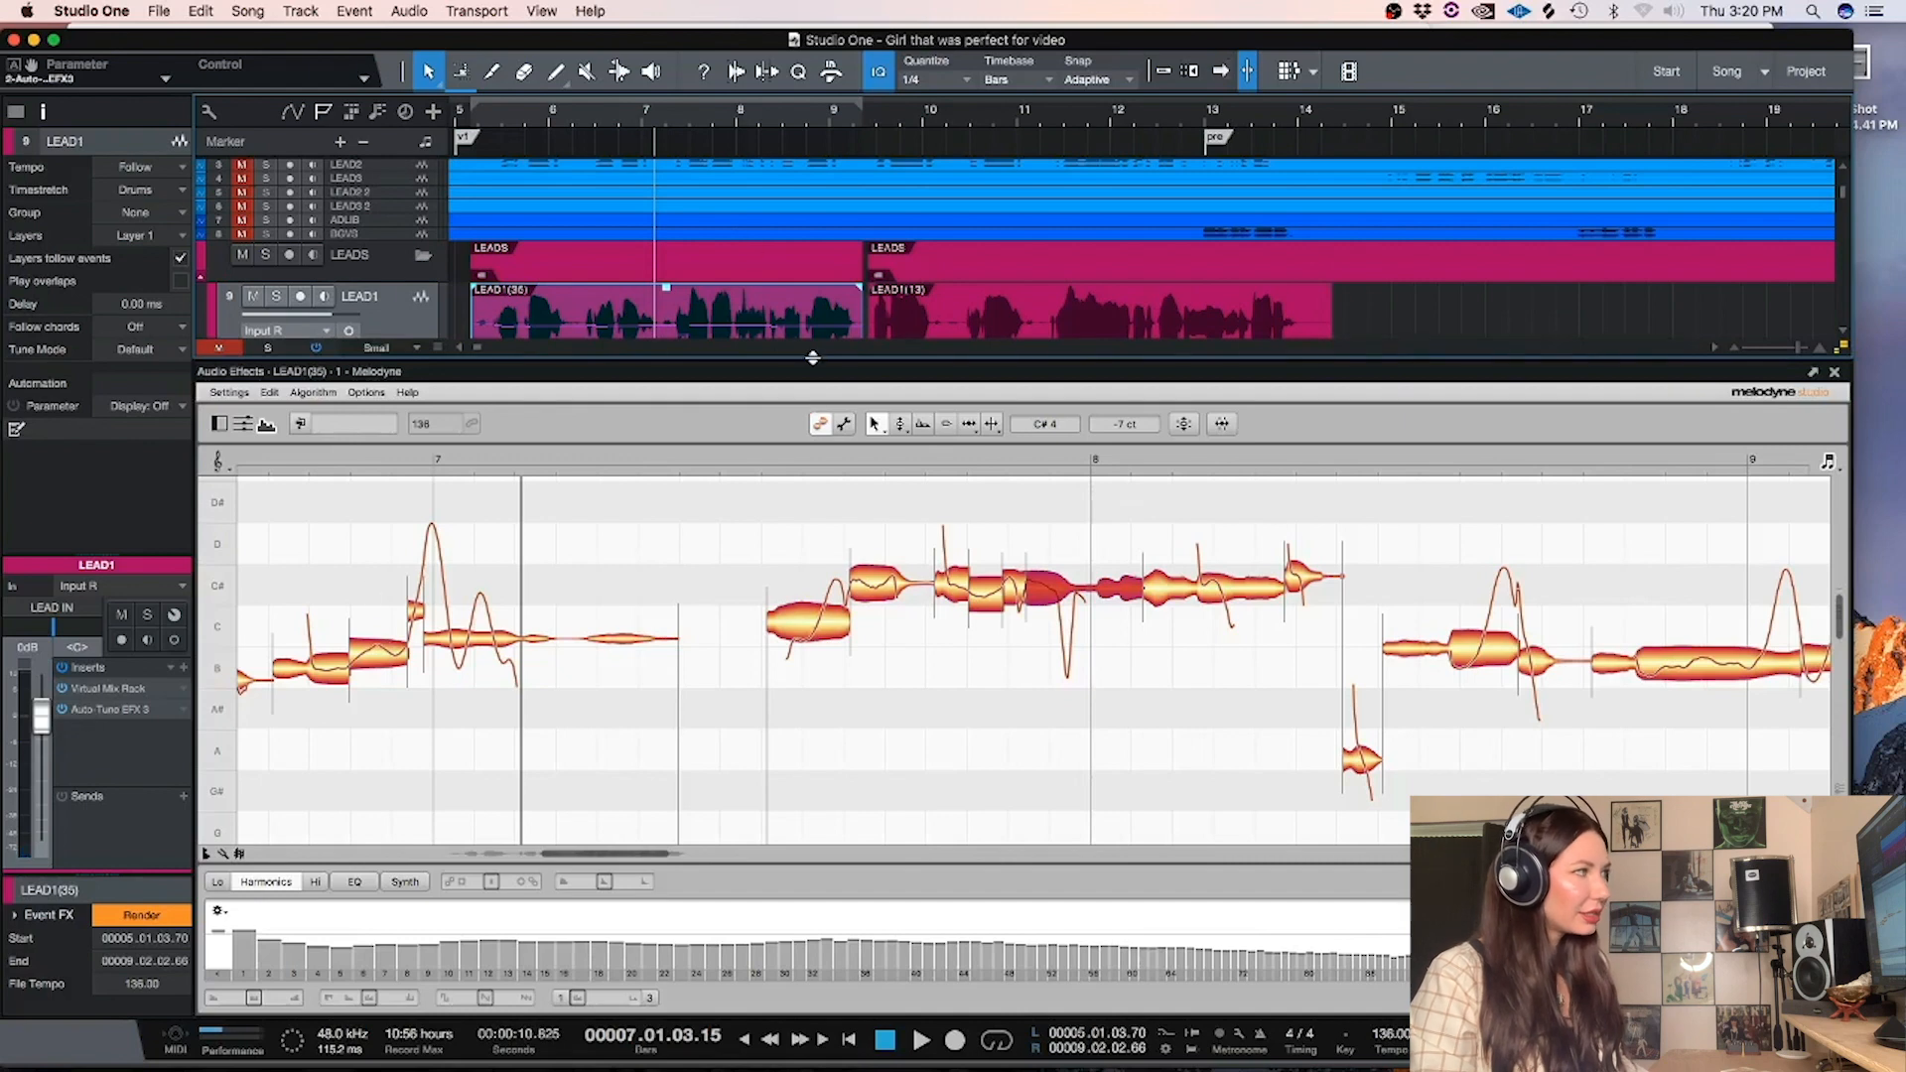
pyautogui.press('space')
pyautogui.press('space')
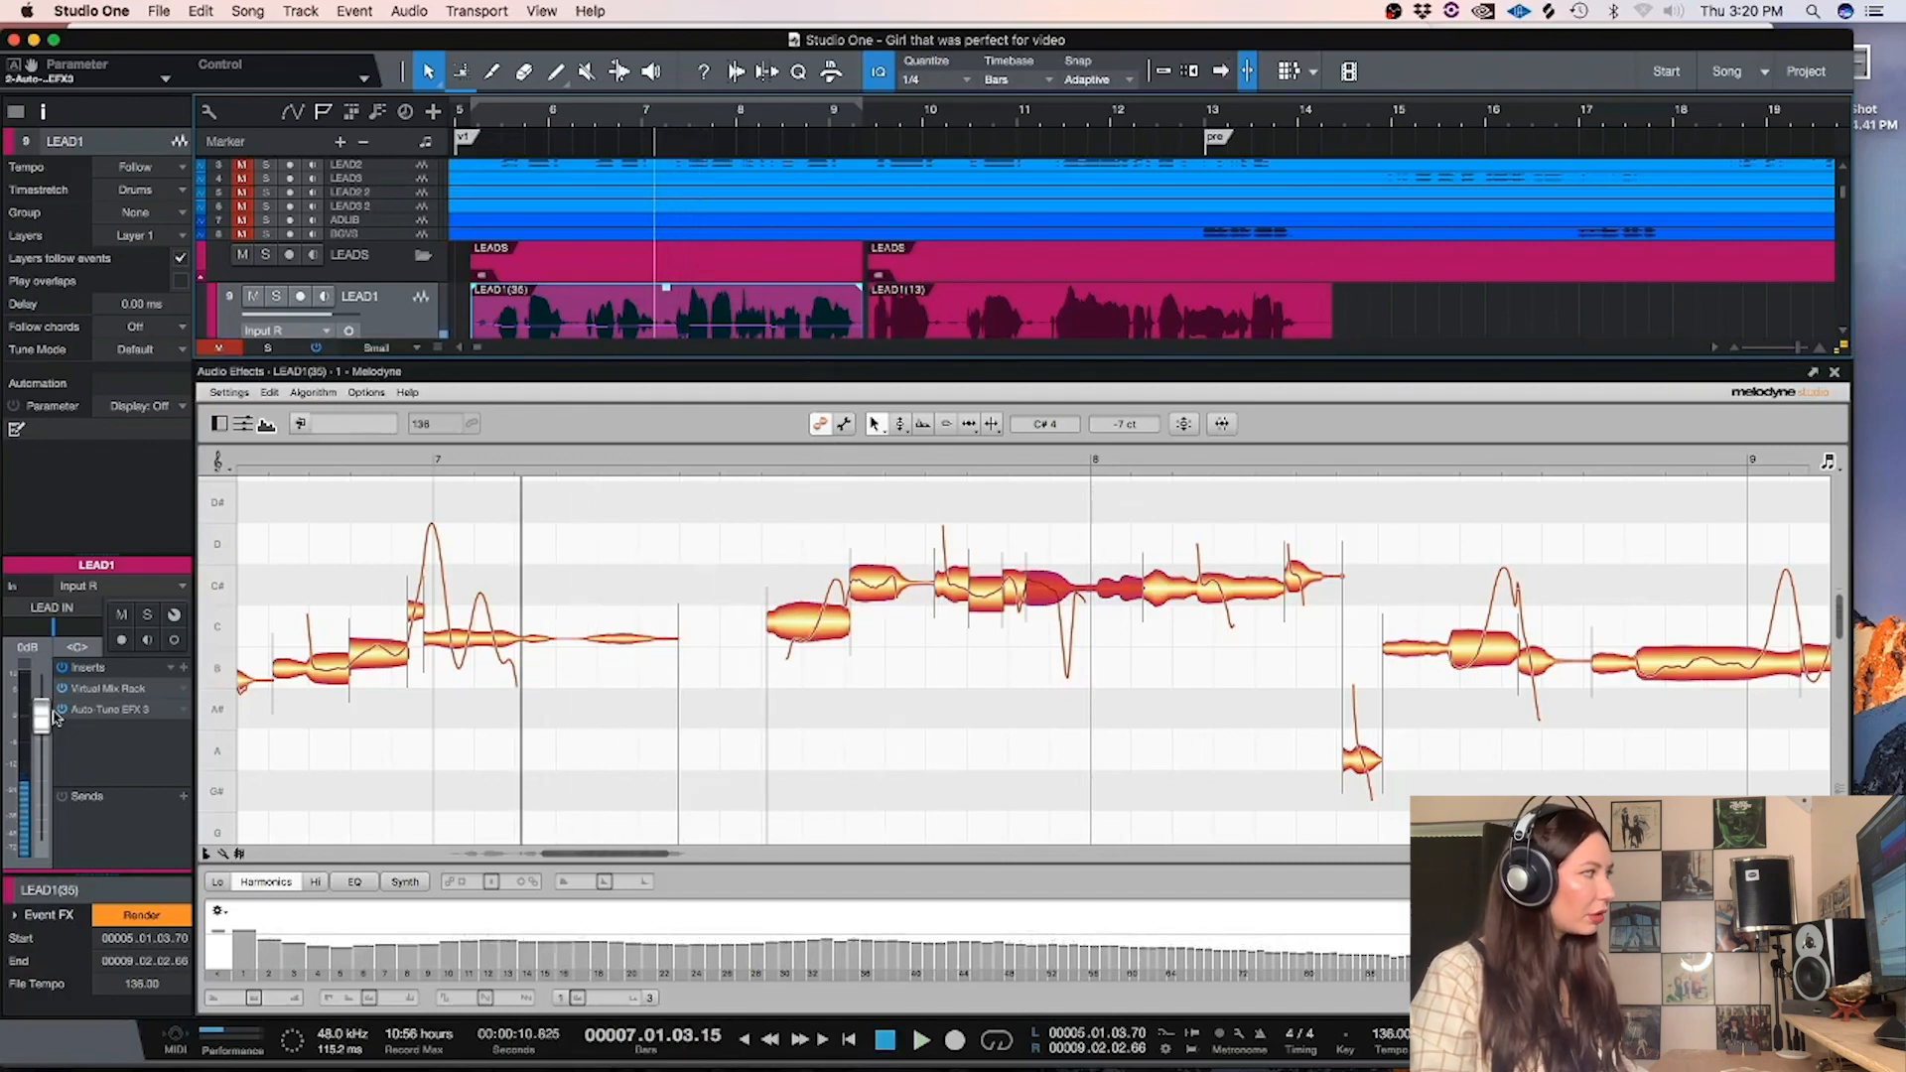
pyautogui.press('space')
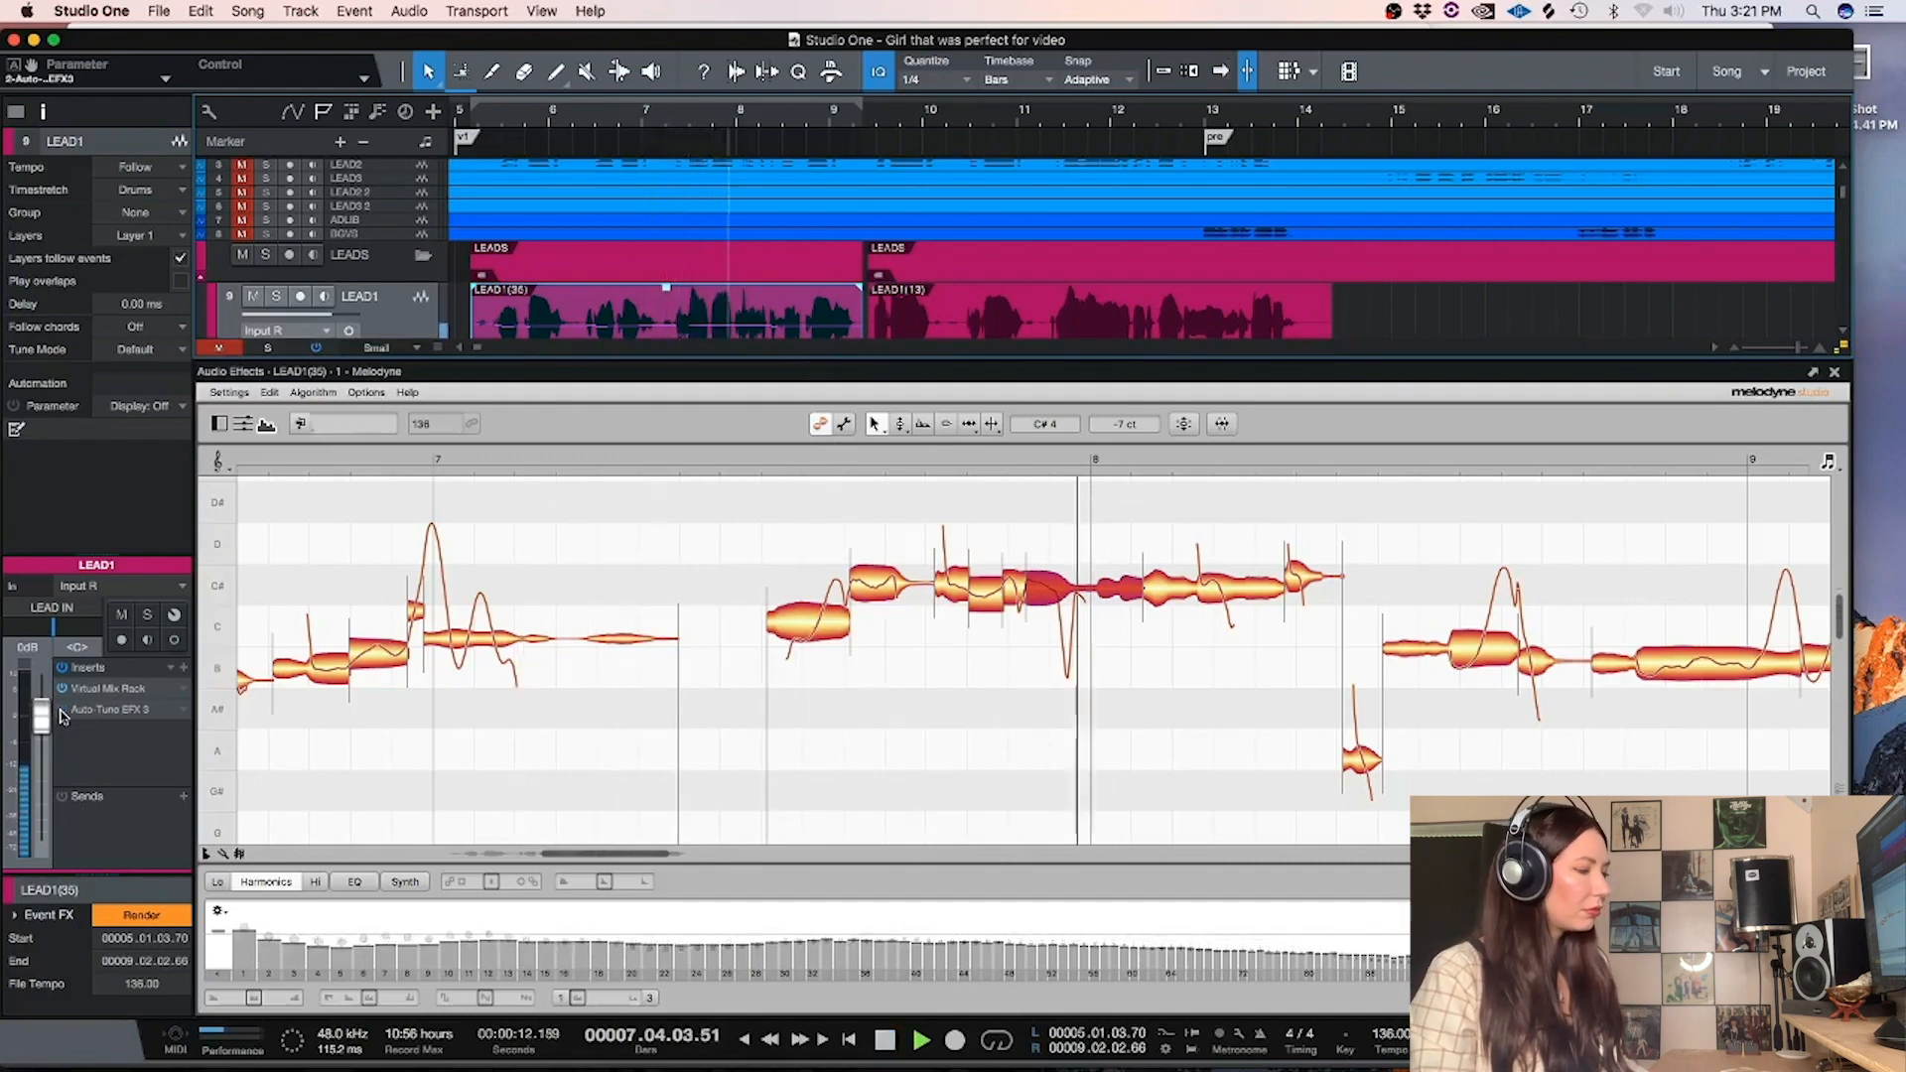
pyautogui.press('space')
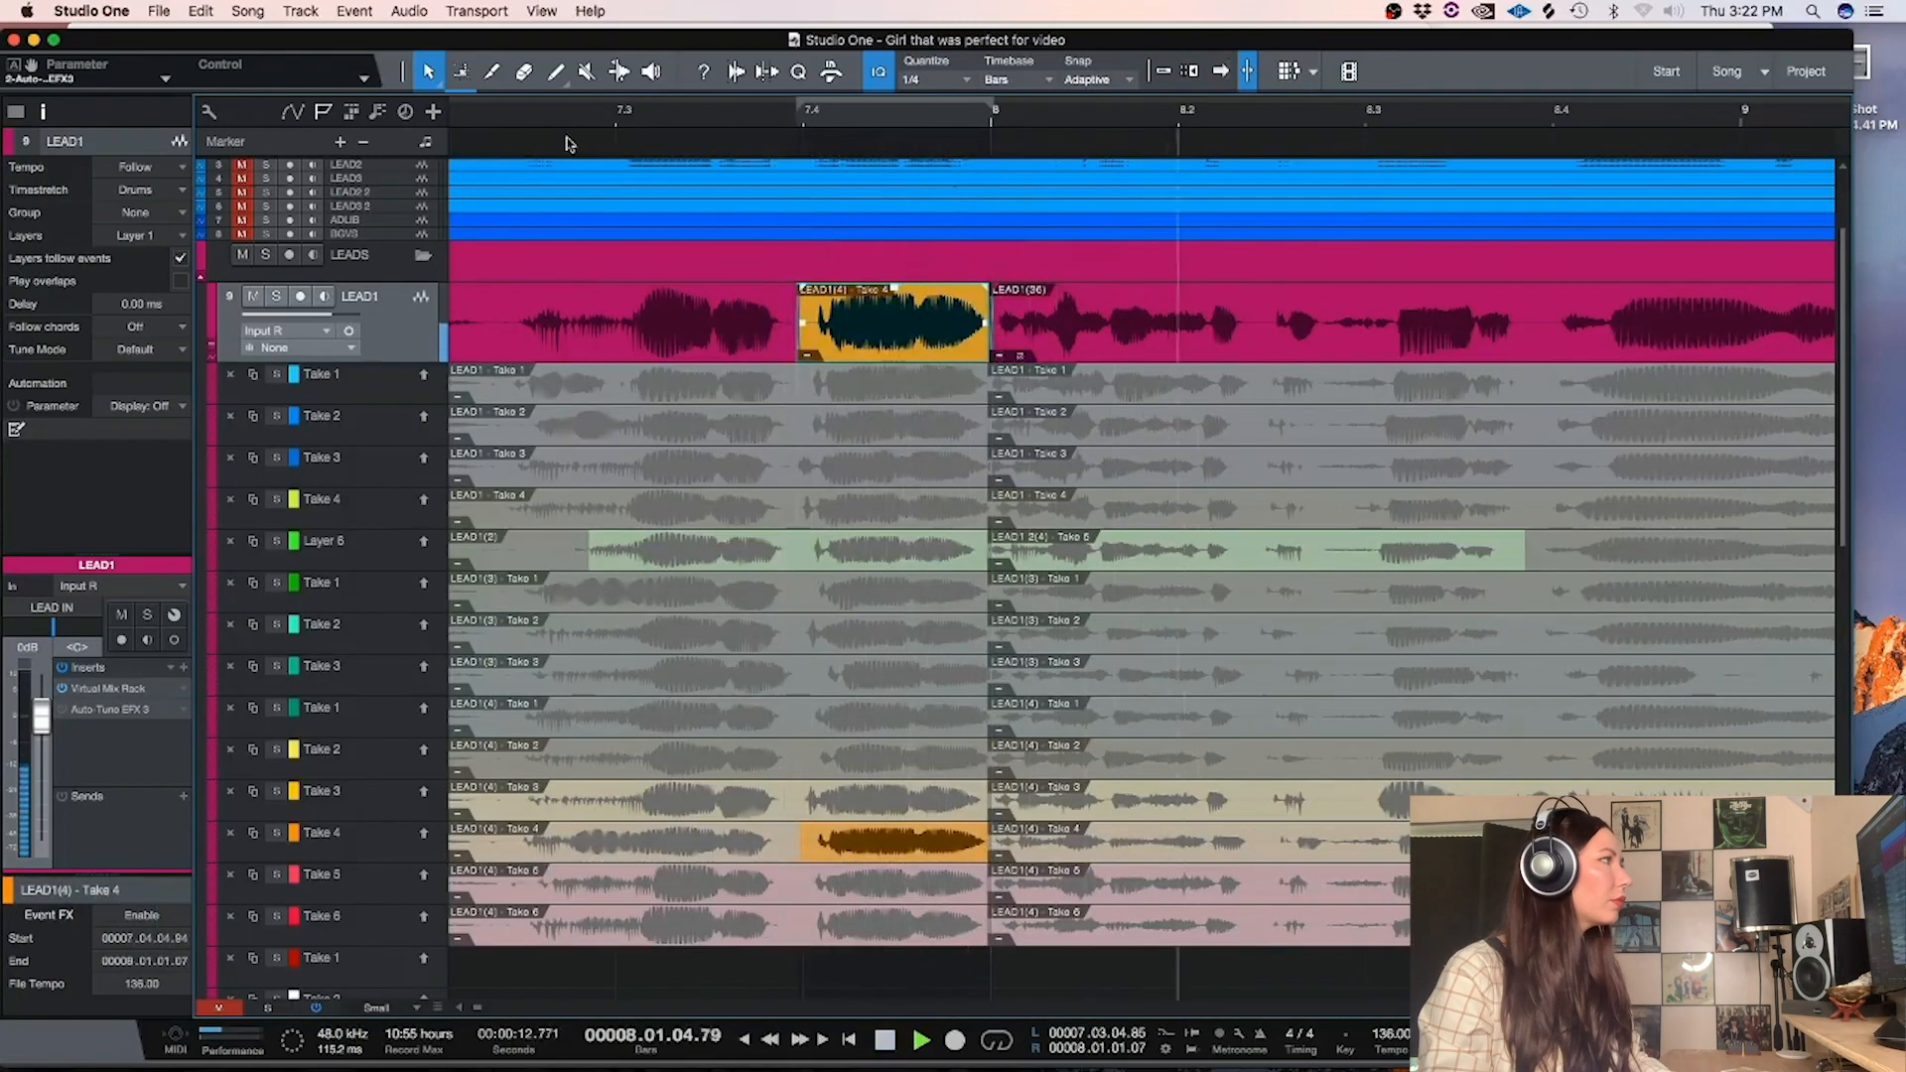
# Play the LEAD1 comp with Take 4 in the short segment just before bar 8
pyautogui.press('space')
pyautogui.press('space')
pyautogui.press('space')
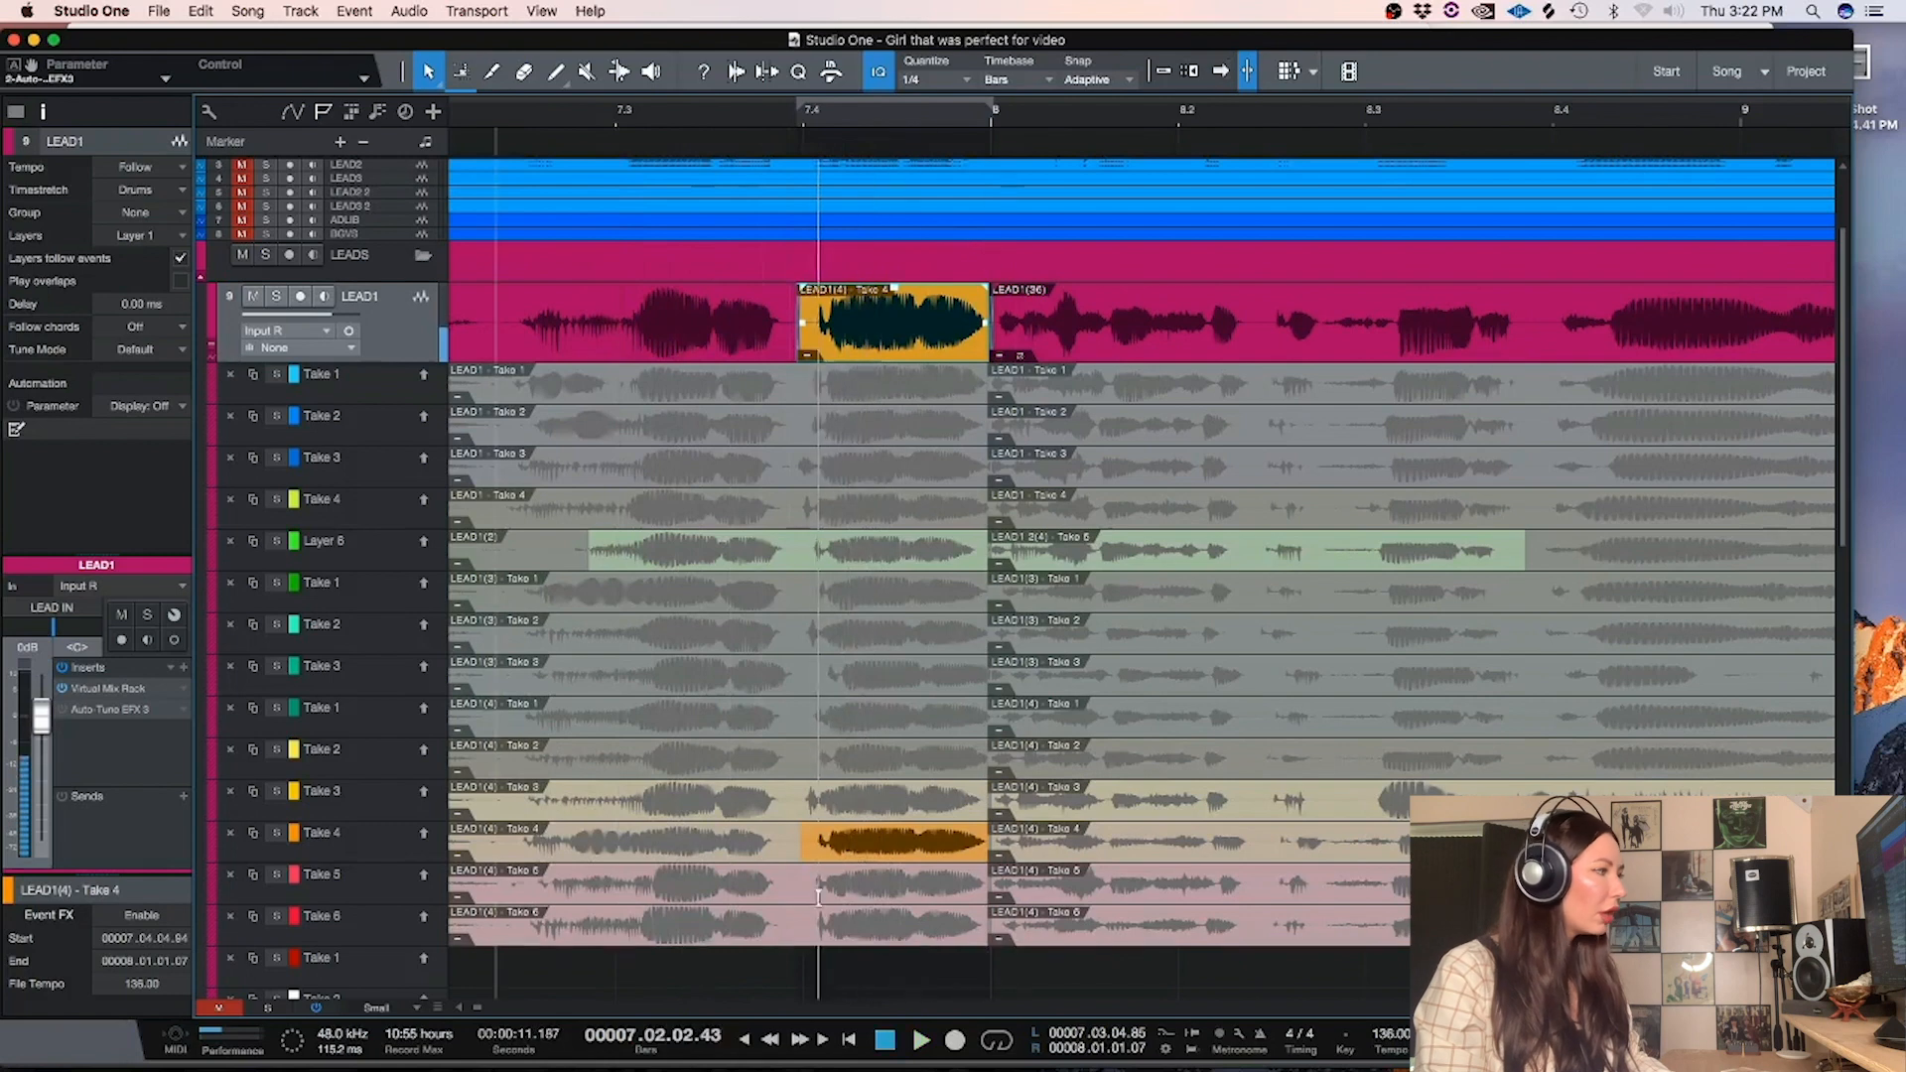
# Undo the Take 4 choice and try Take 5 for the short segment just before bar 8, playing it back
pyautogui.press('super+z')
pyautogui.moveTo(794, 887); pyautogui.dragTo(983, 887)
pyautogui.press('space')
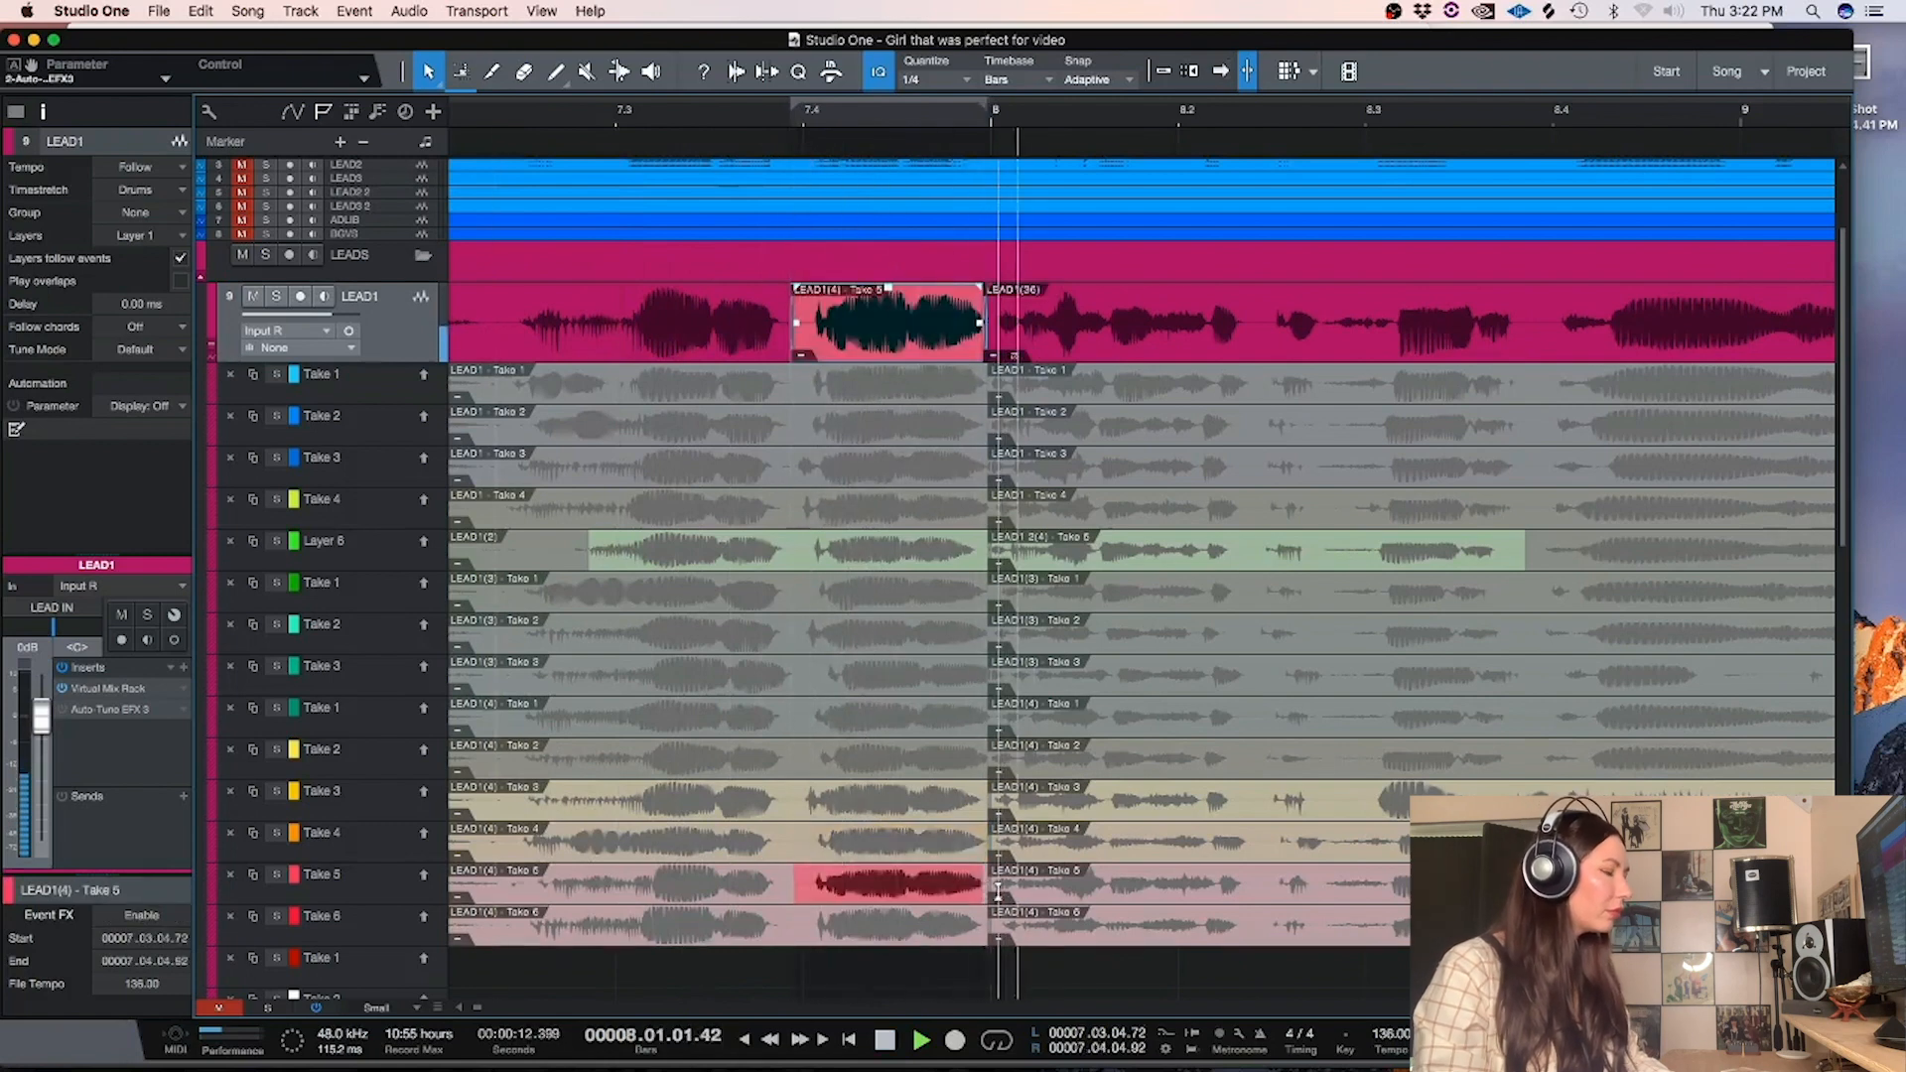
pyautogui.press('space')
pyautogui.moveTo(784, 887); pyautogui.dragTo(989, 888)
pyautogui.press('space')
pyautogui.click(504, 111)
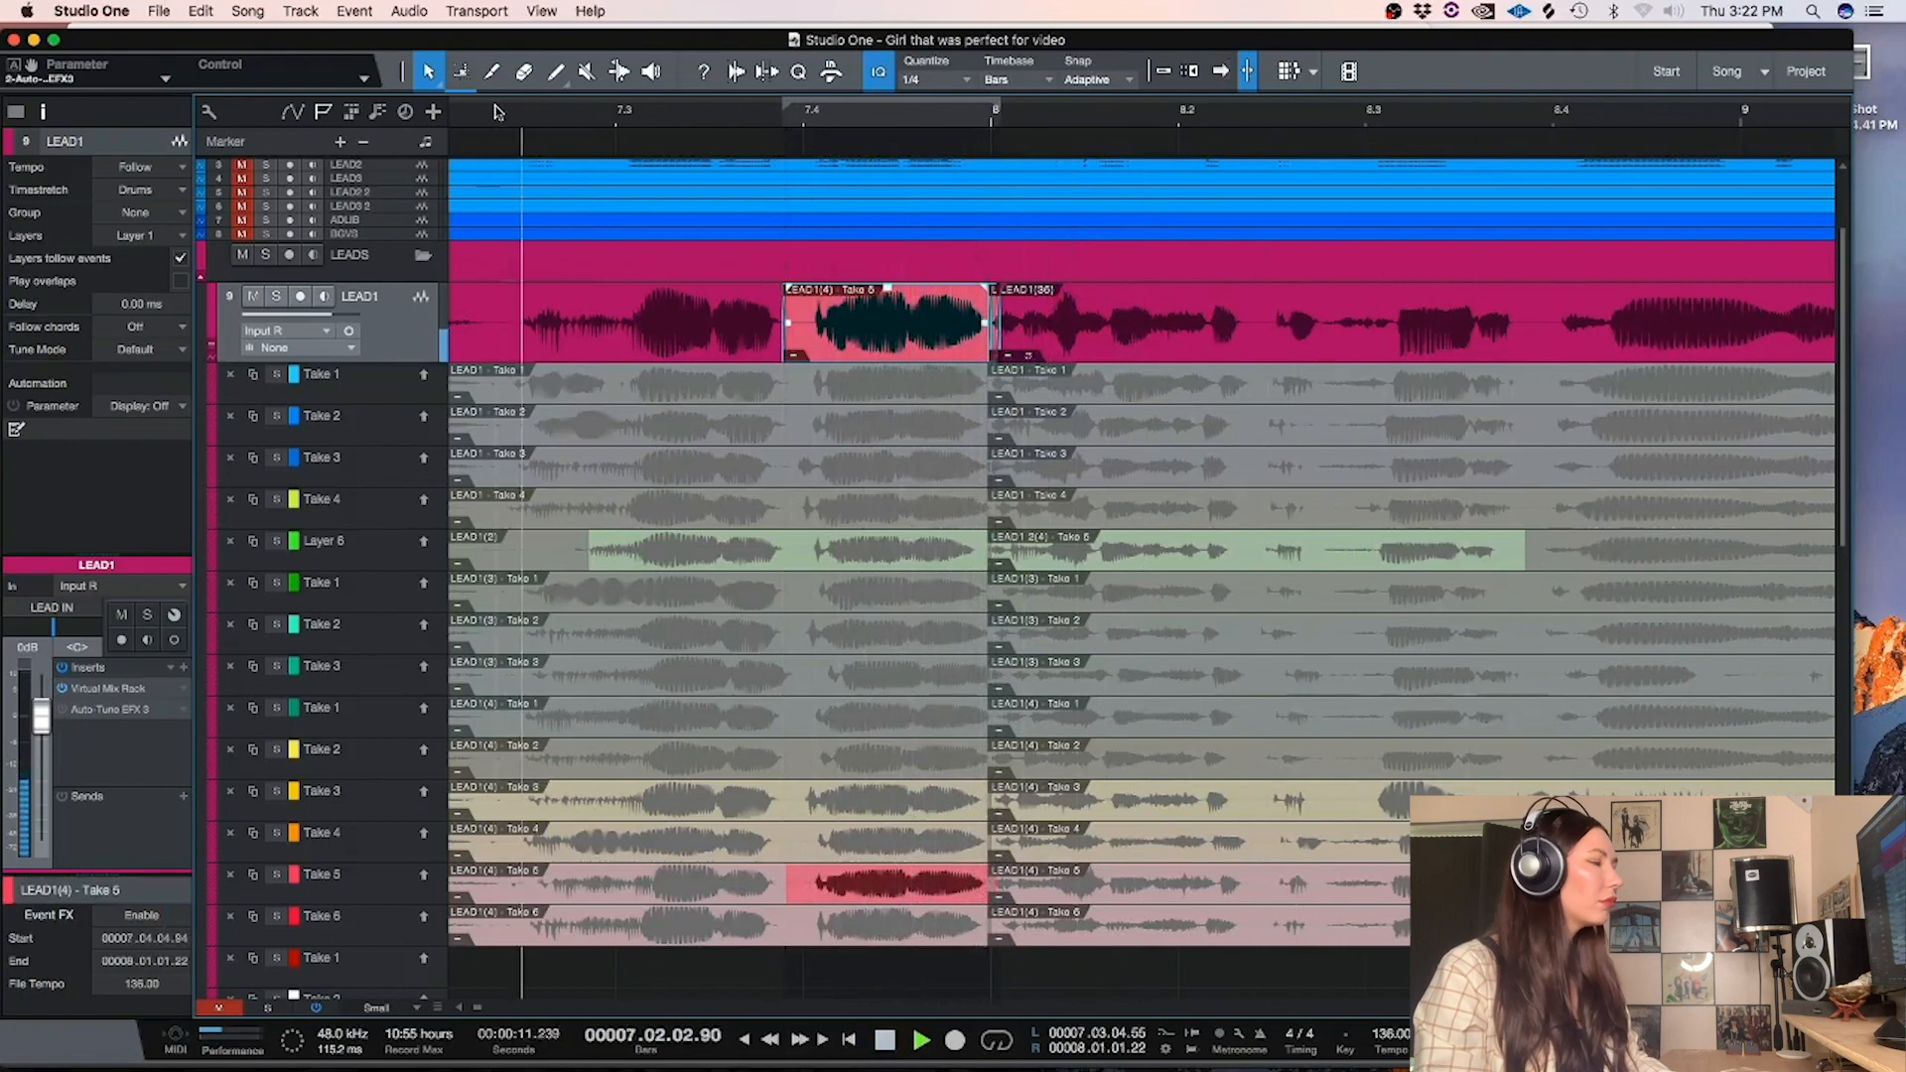
pyautogui.press('space')
# Undo the last Take 5 choice and try Take 6 for the same segment before bar 8, playing it back
pyautogui.press('super+z')
pyautogui.moveTo(797, 927); pyautogui.dragTo(993, 931)
pyautogui.press('space')
pyautogui.press('space')
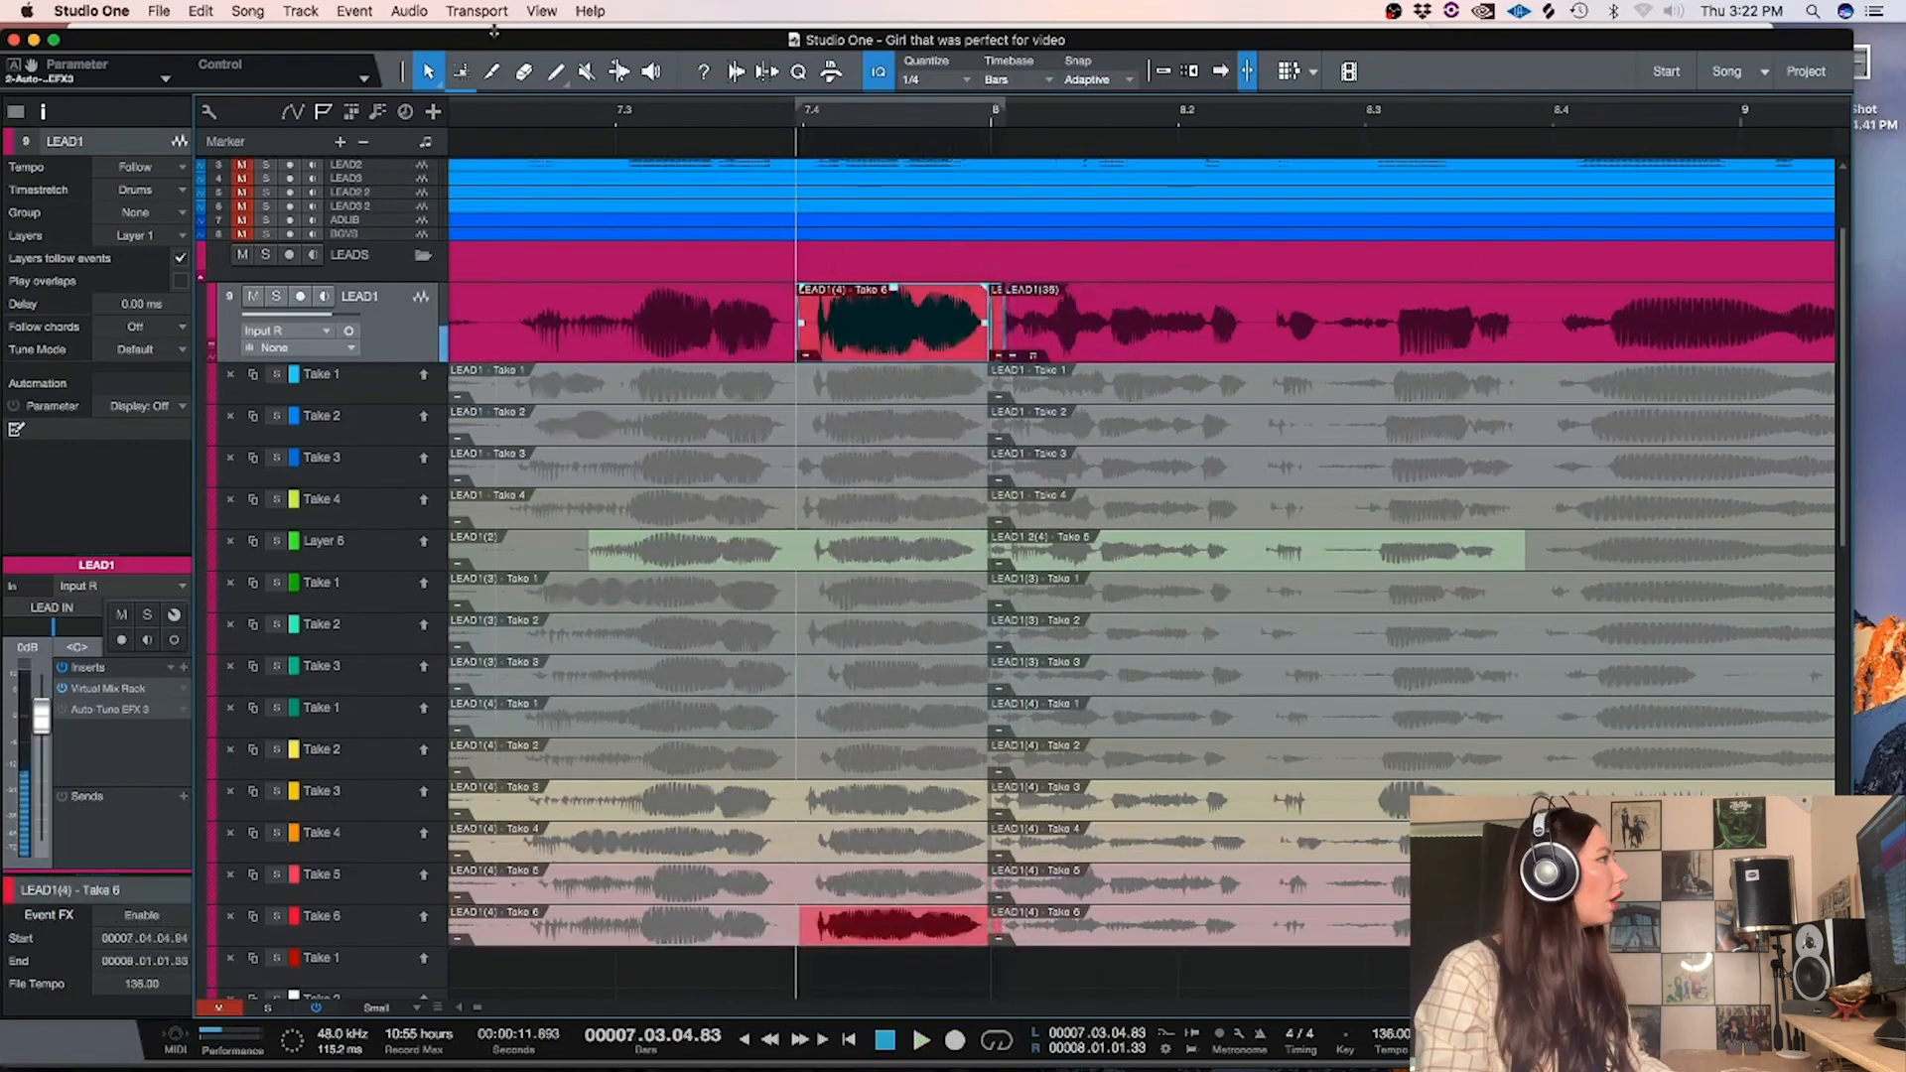
pyautogui.click(493, 125)
pyautogui.press('space')
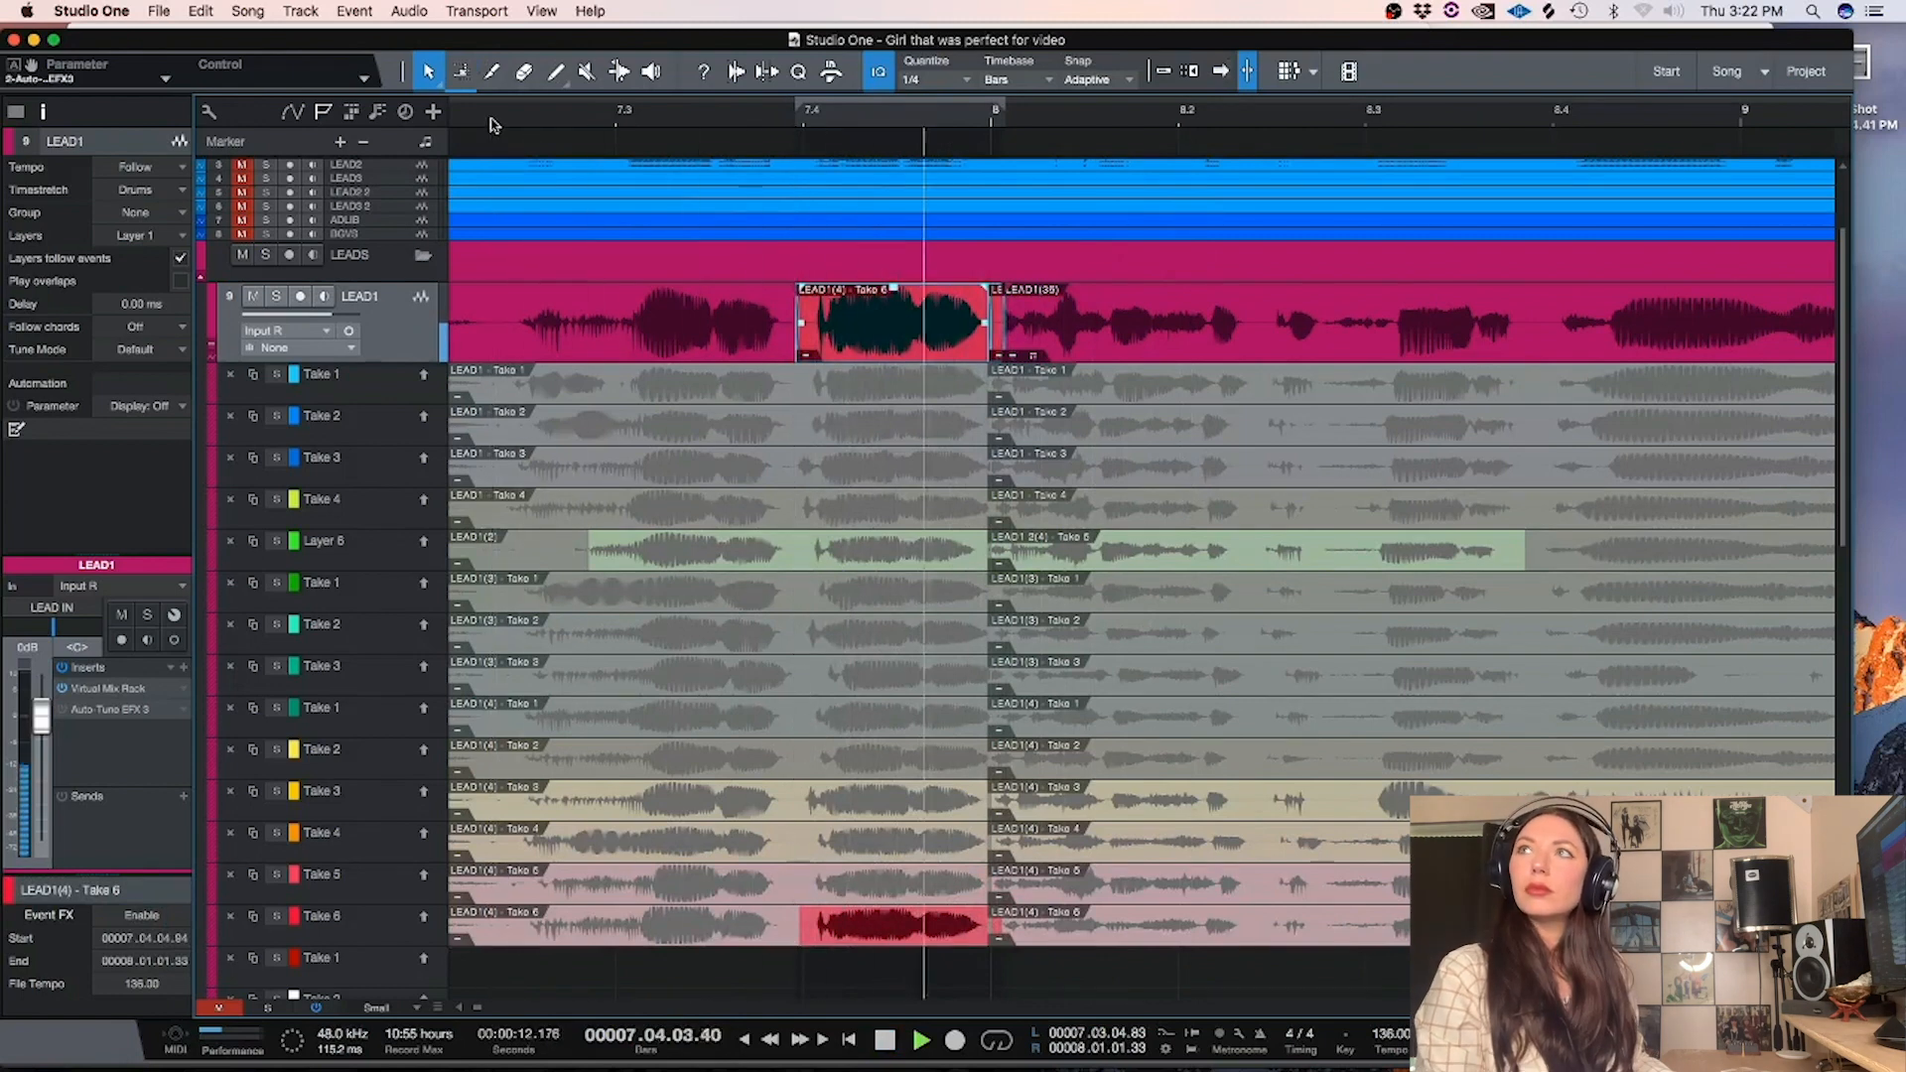
pyautogui.press('space')
# Undo the Take 6 choice, comp the segment just before bar 8 from Take 4 and play it
pyautogui.press('super+z')
pyautogui.moveTo(789, 842); pyautogui.dragTo(996, 854)
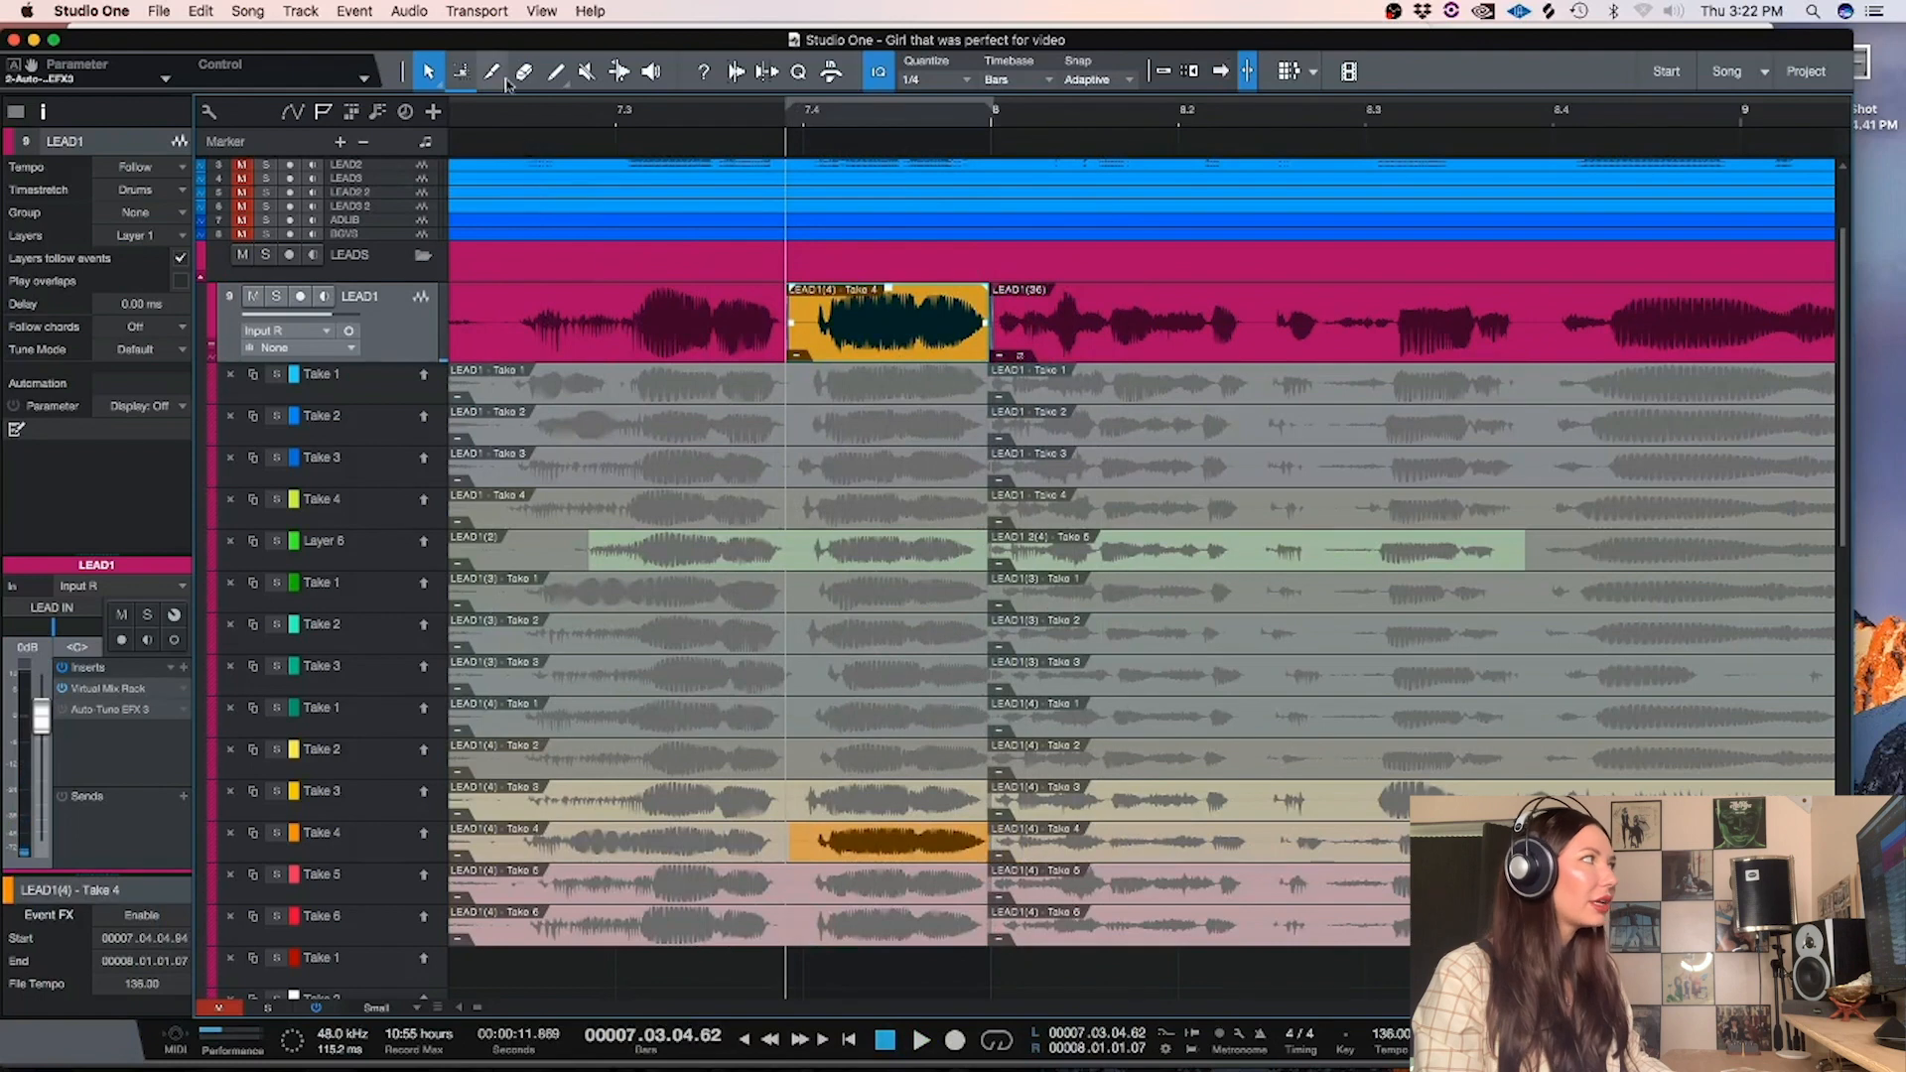
pyautogui.click(496, 119)
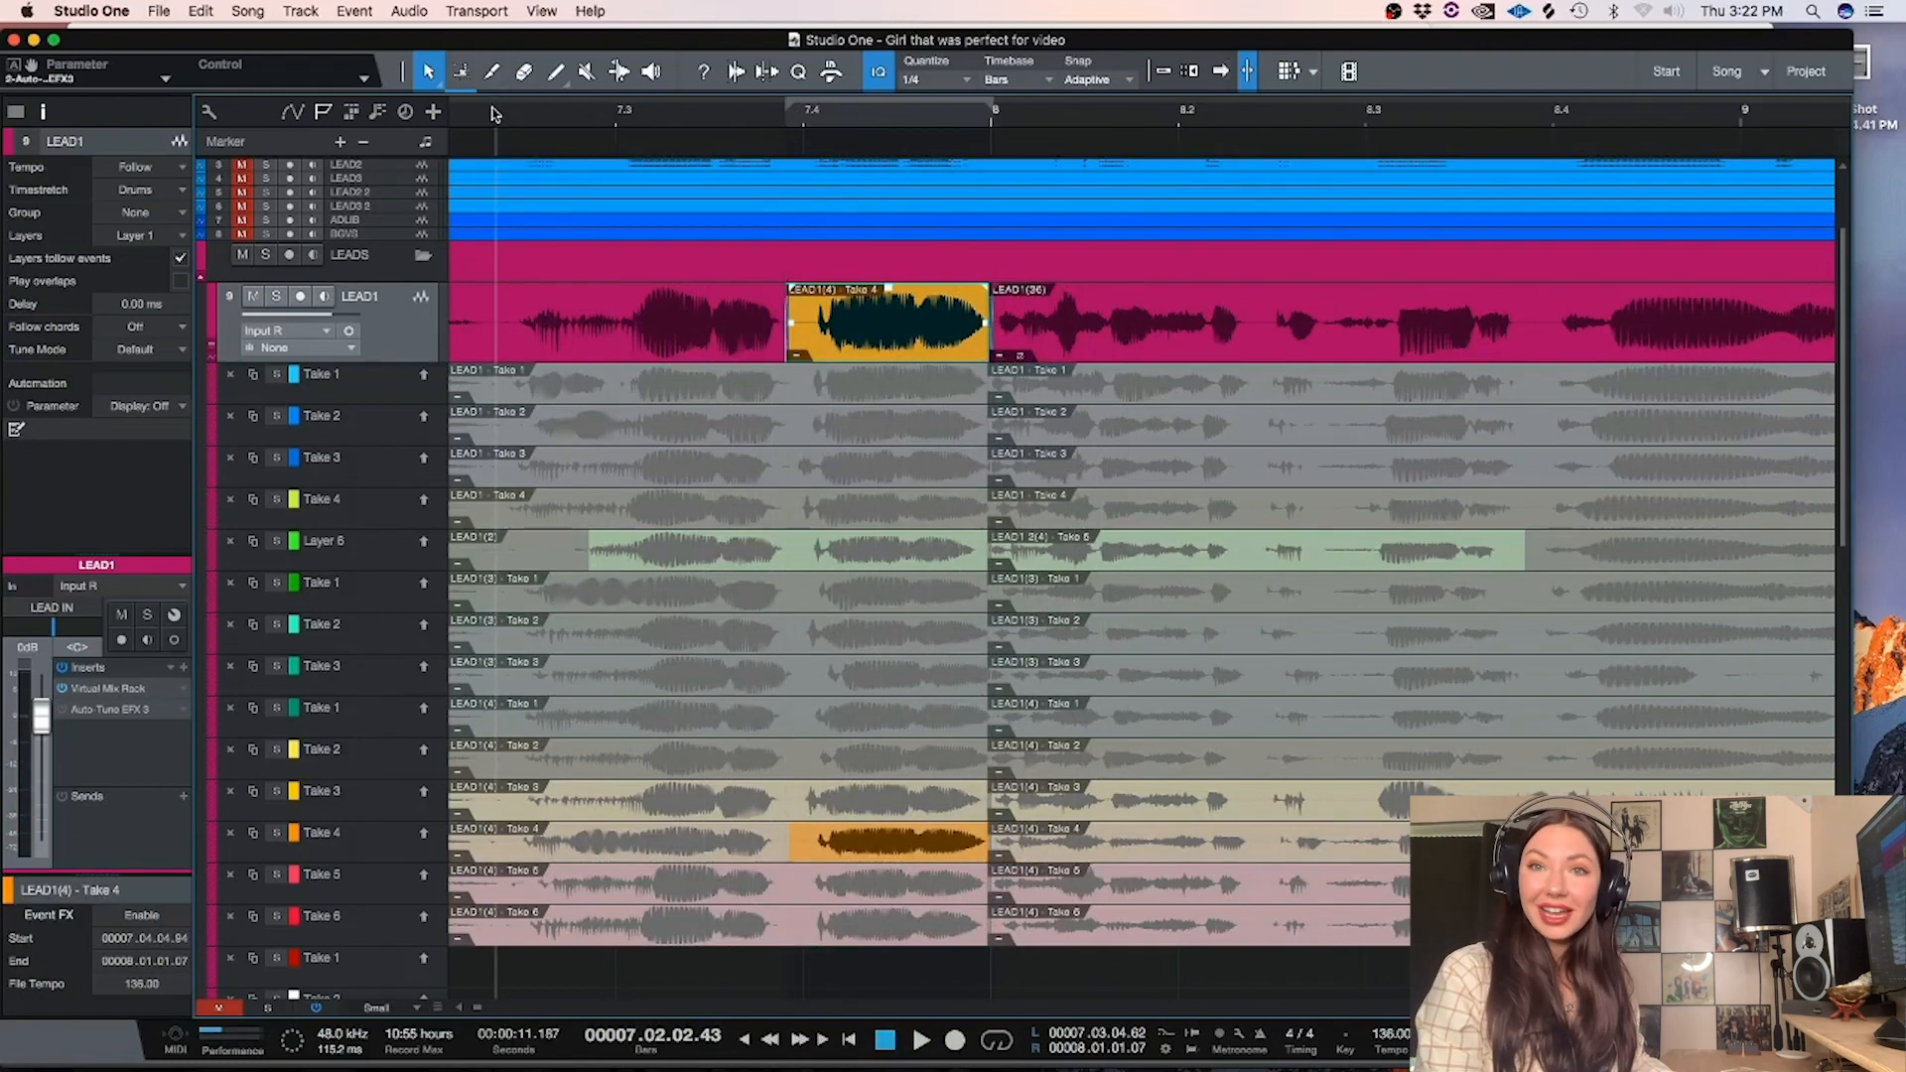
pyautogui.press('space')
pyautogui.press('space')
# Nudge the Take 4 segment on LEAD1 slightly earlier and play the transition into bar 8
pyautogui.moveTo(836, 337); pyautogui.dragTo(830, 339)
pyautogui.click(537, 140)
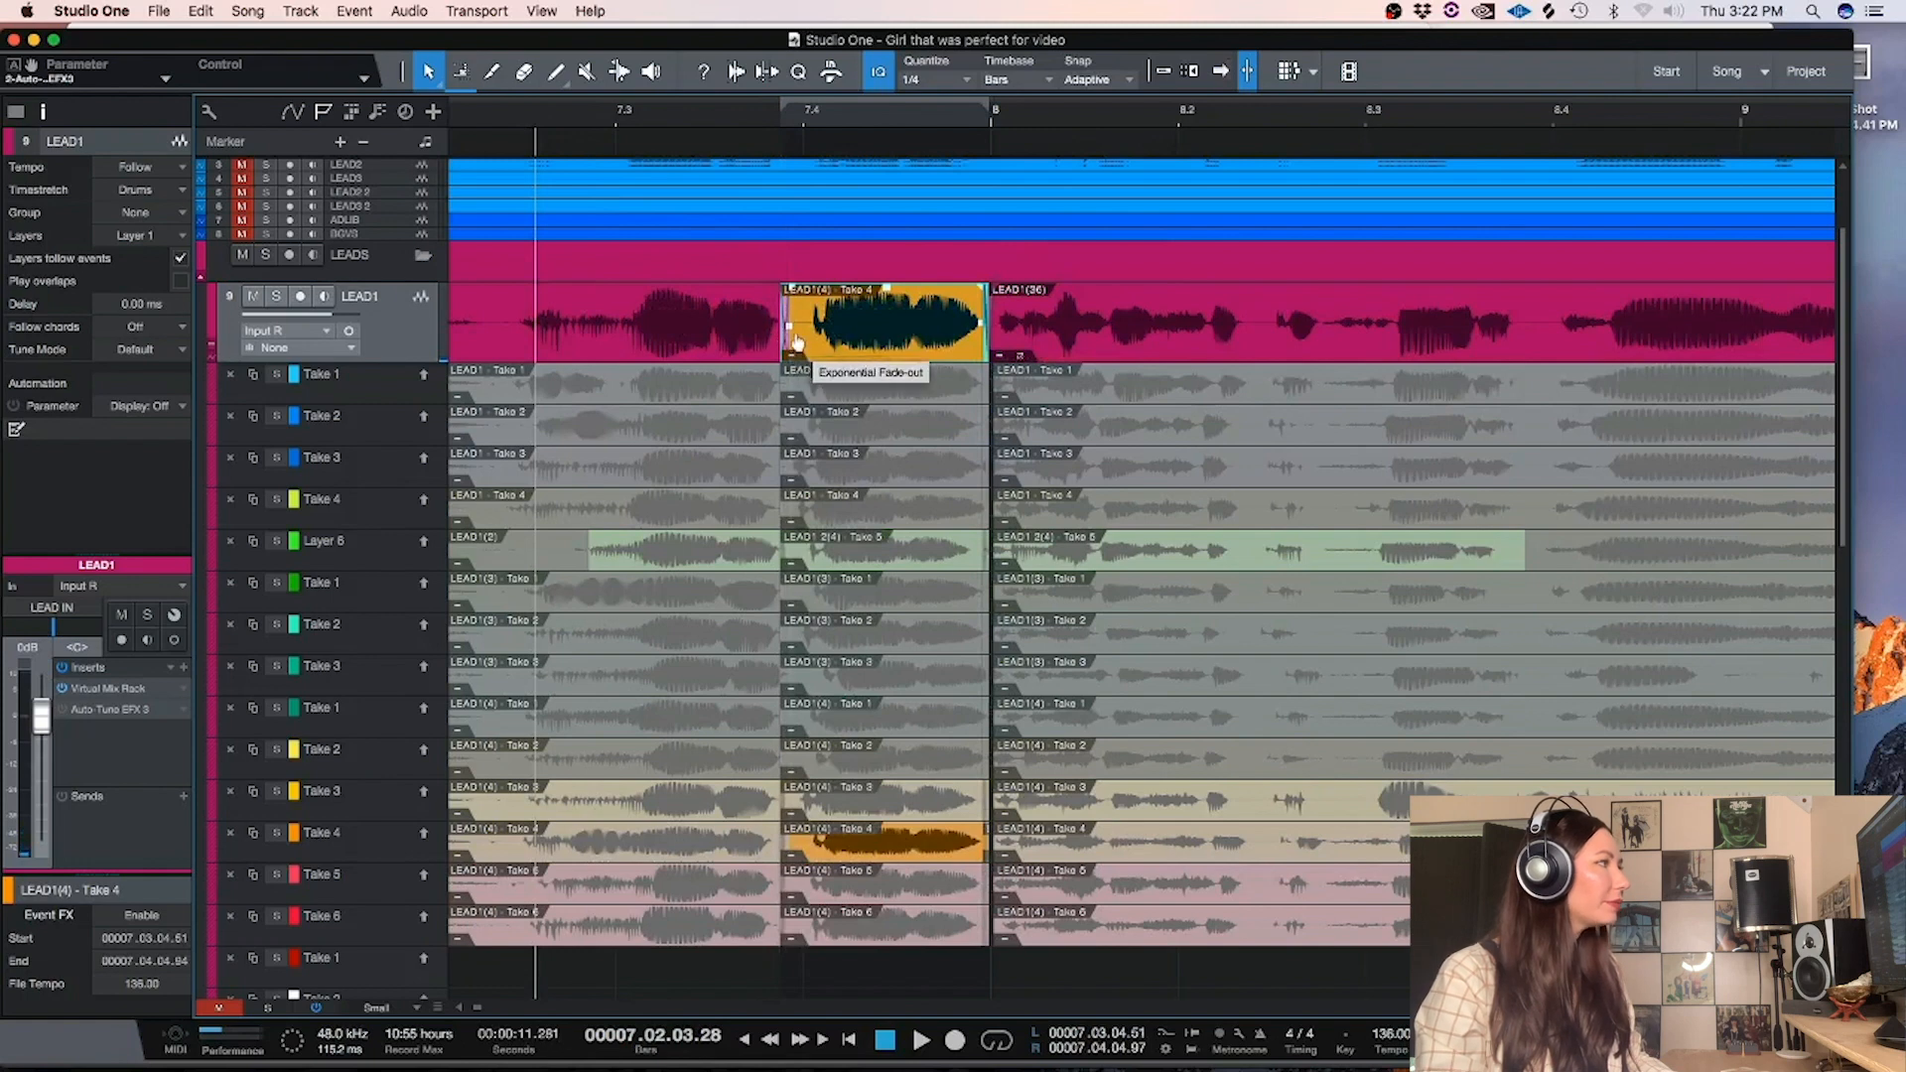
pyautogui.press('space')
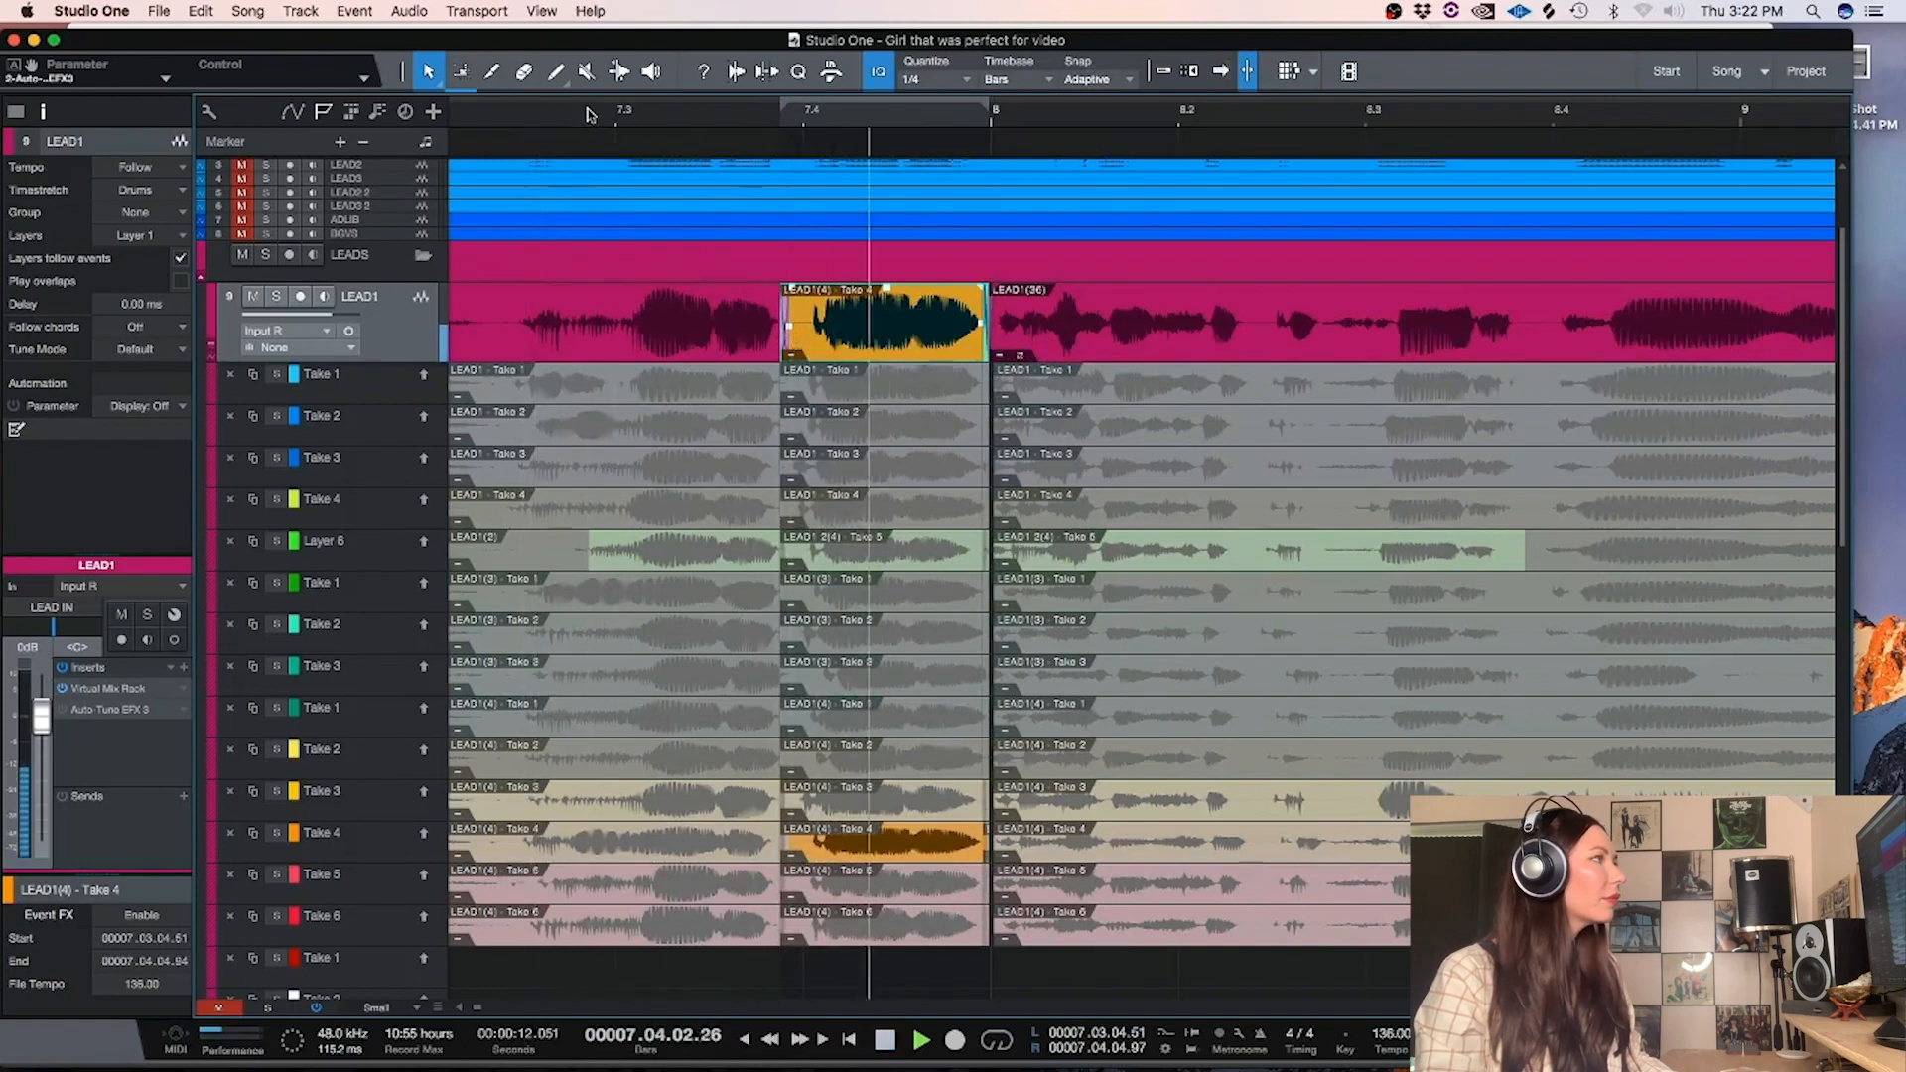
# Delete the crossfaded overlaps at both ends of the Take 4 segment before bar 8 on LEAD1, and save the song
pyautogui.press('space')
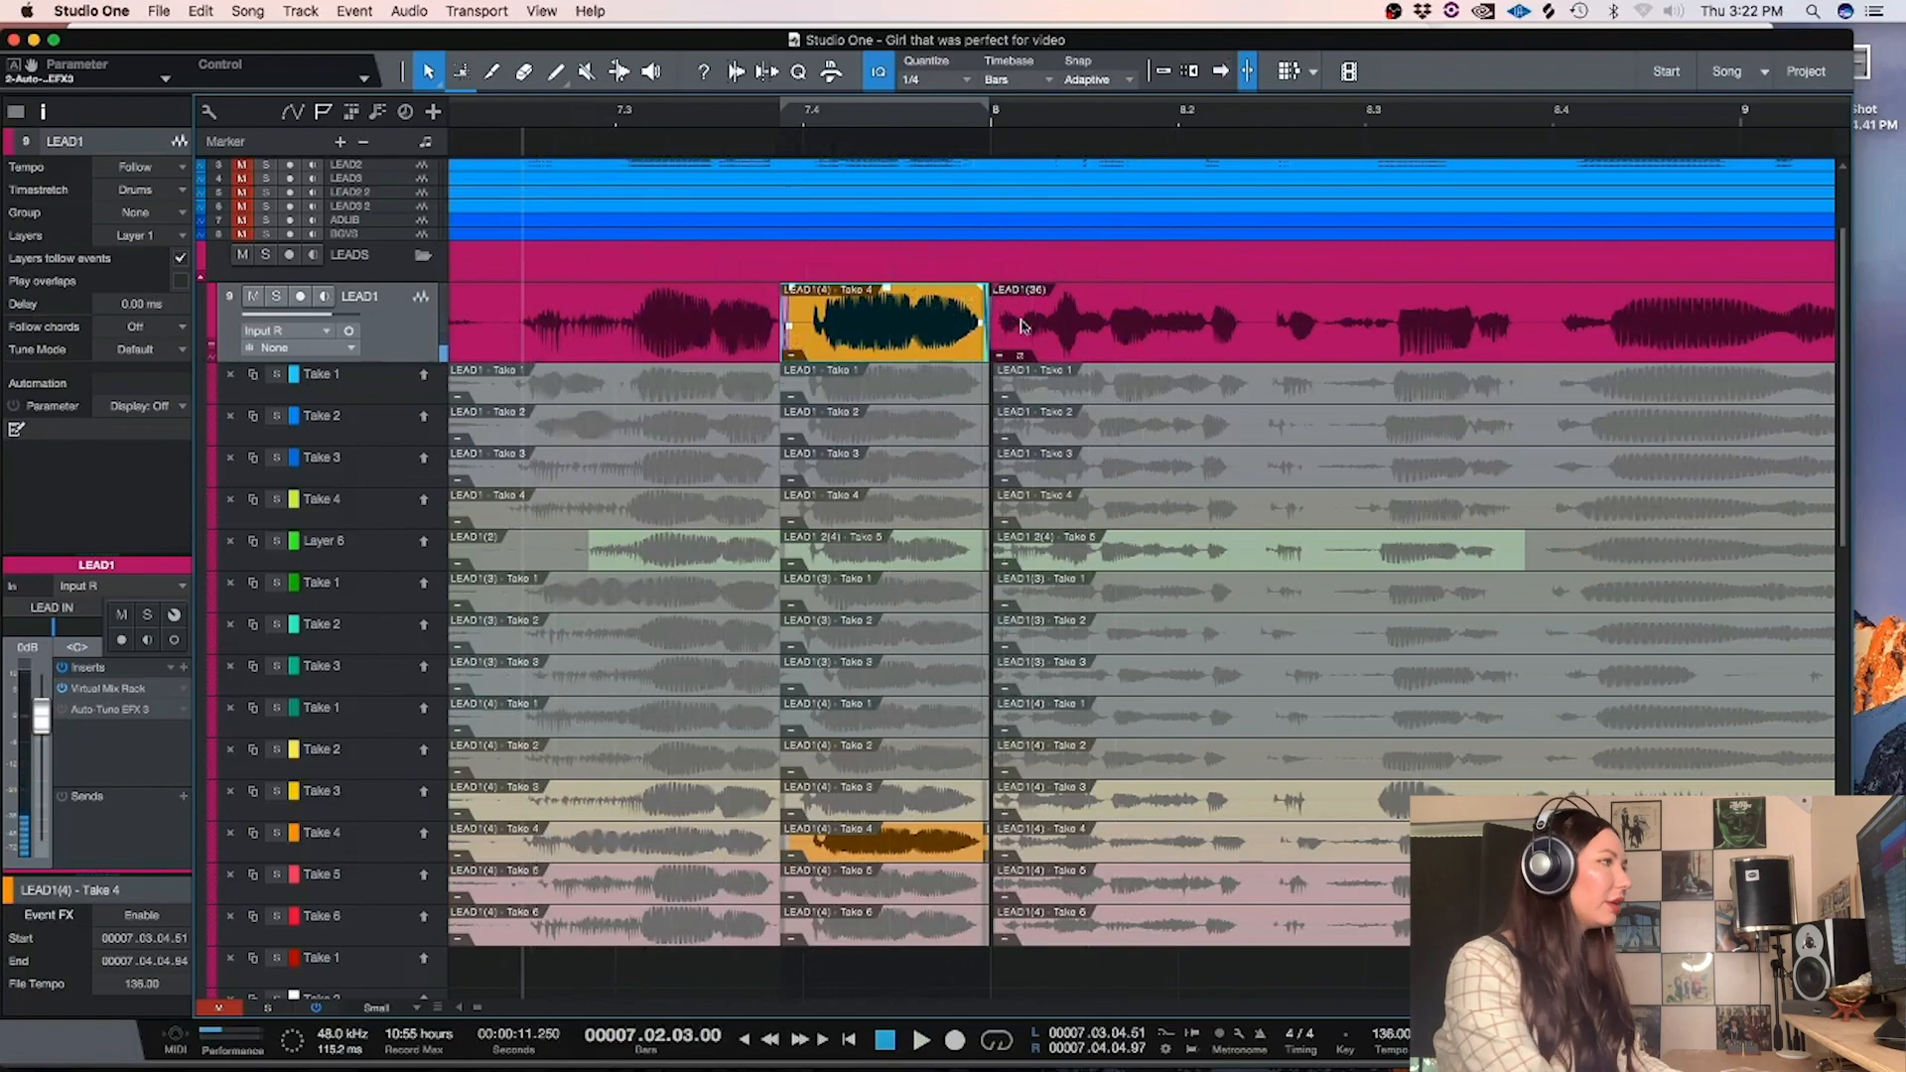
pyautogui.press('e')
pyautogui.press('super+s')
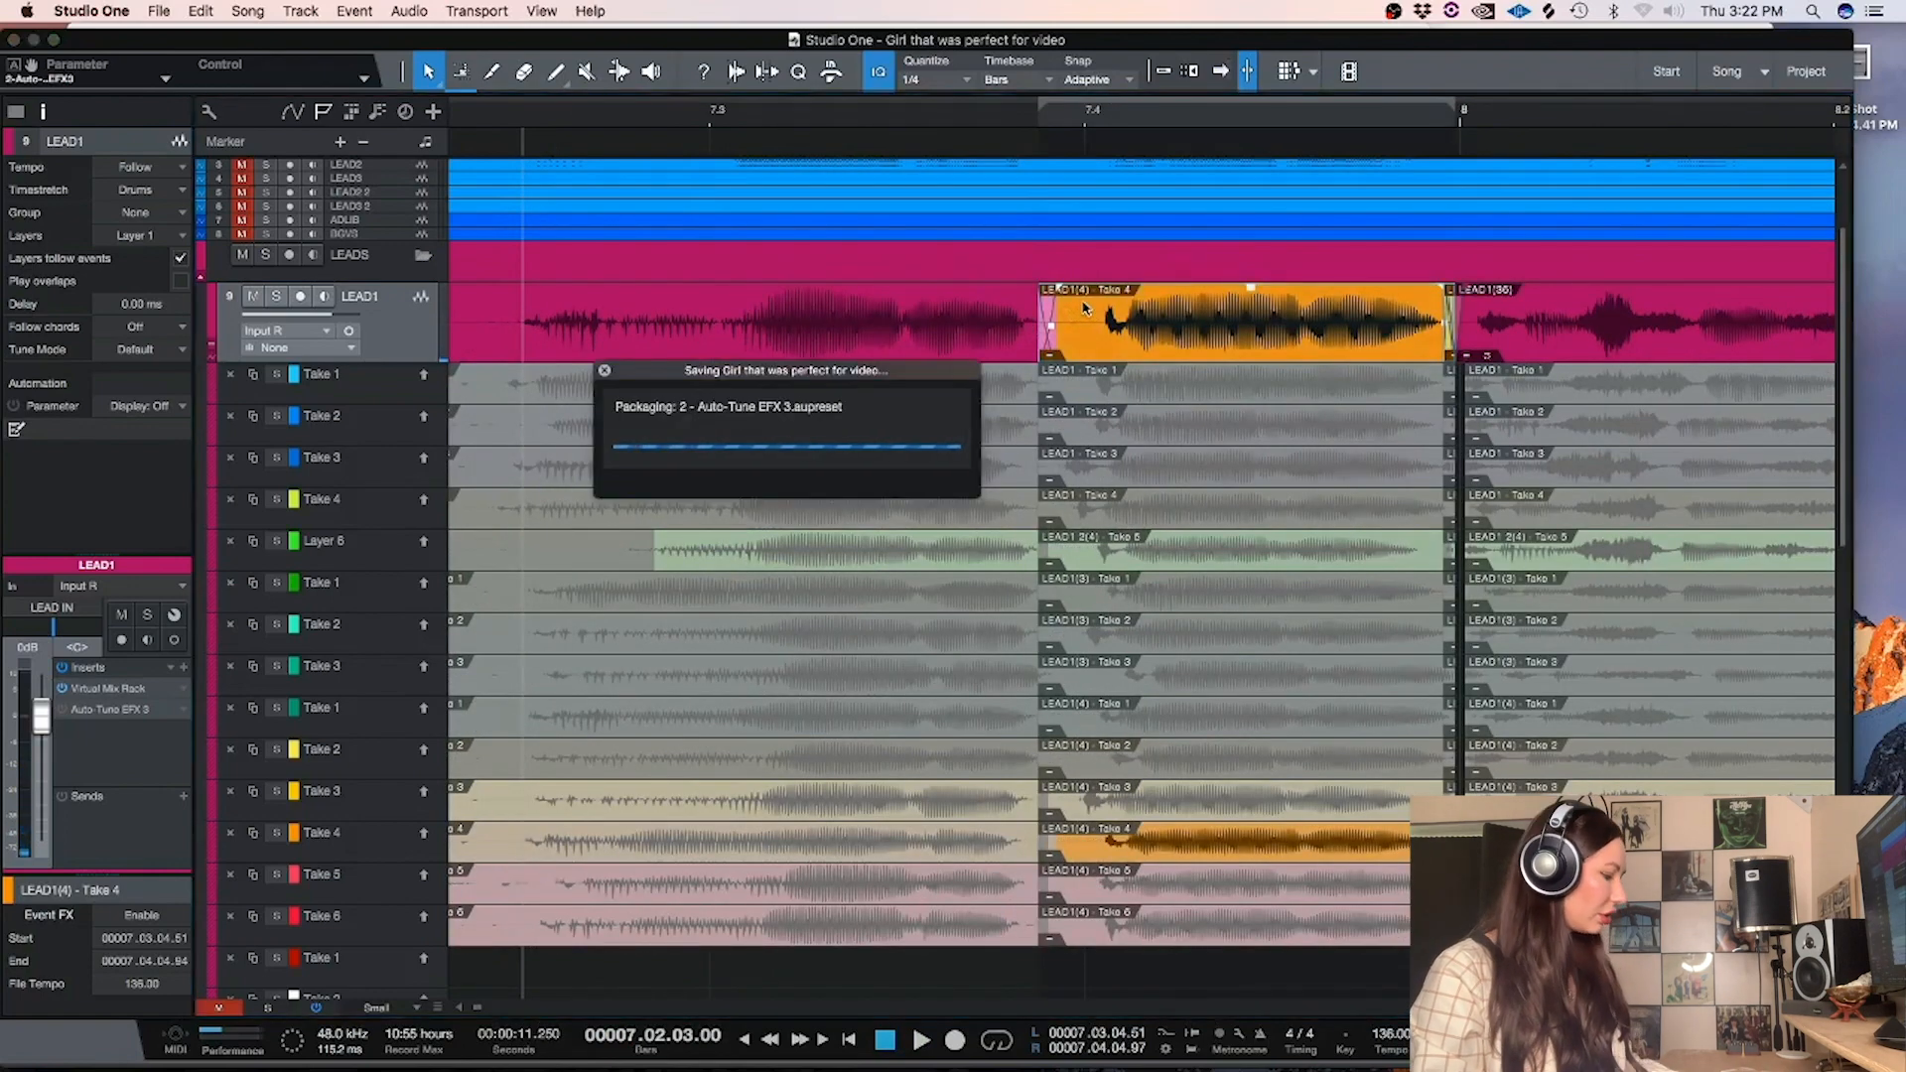
pyautogui.press('2')
pyautogui.moveTo(1085, 310); pyautogui.dragTo(1034, 335)
pyautogui.press('Delete')
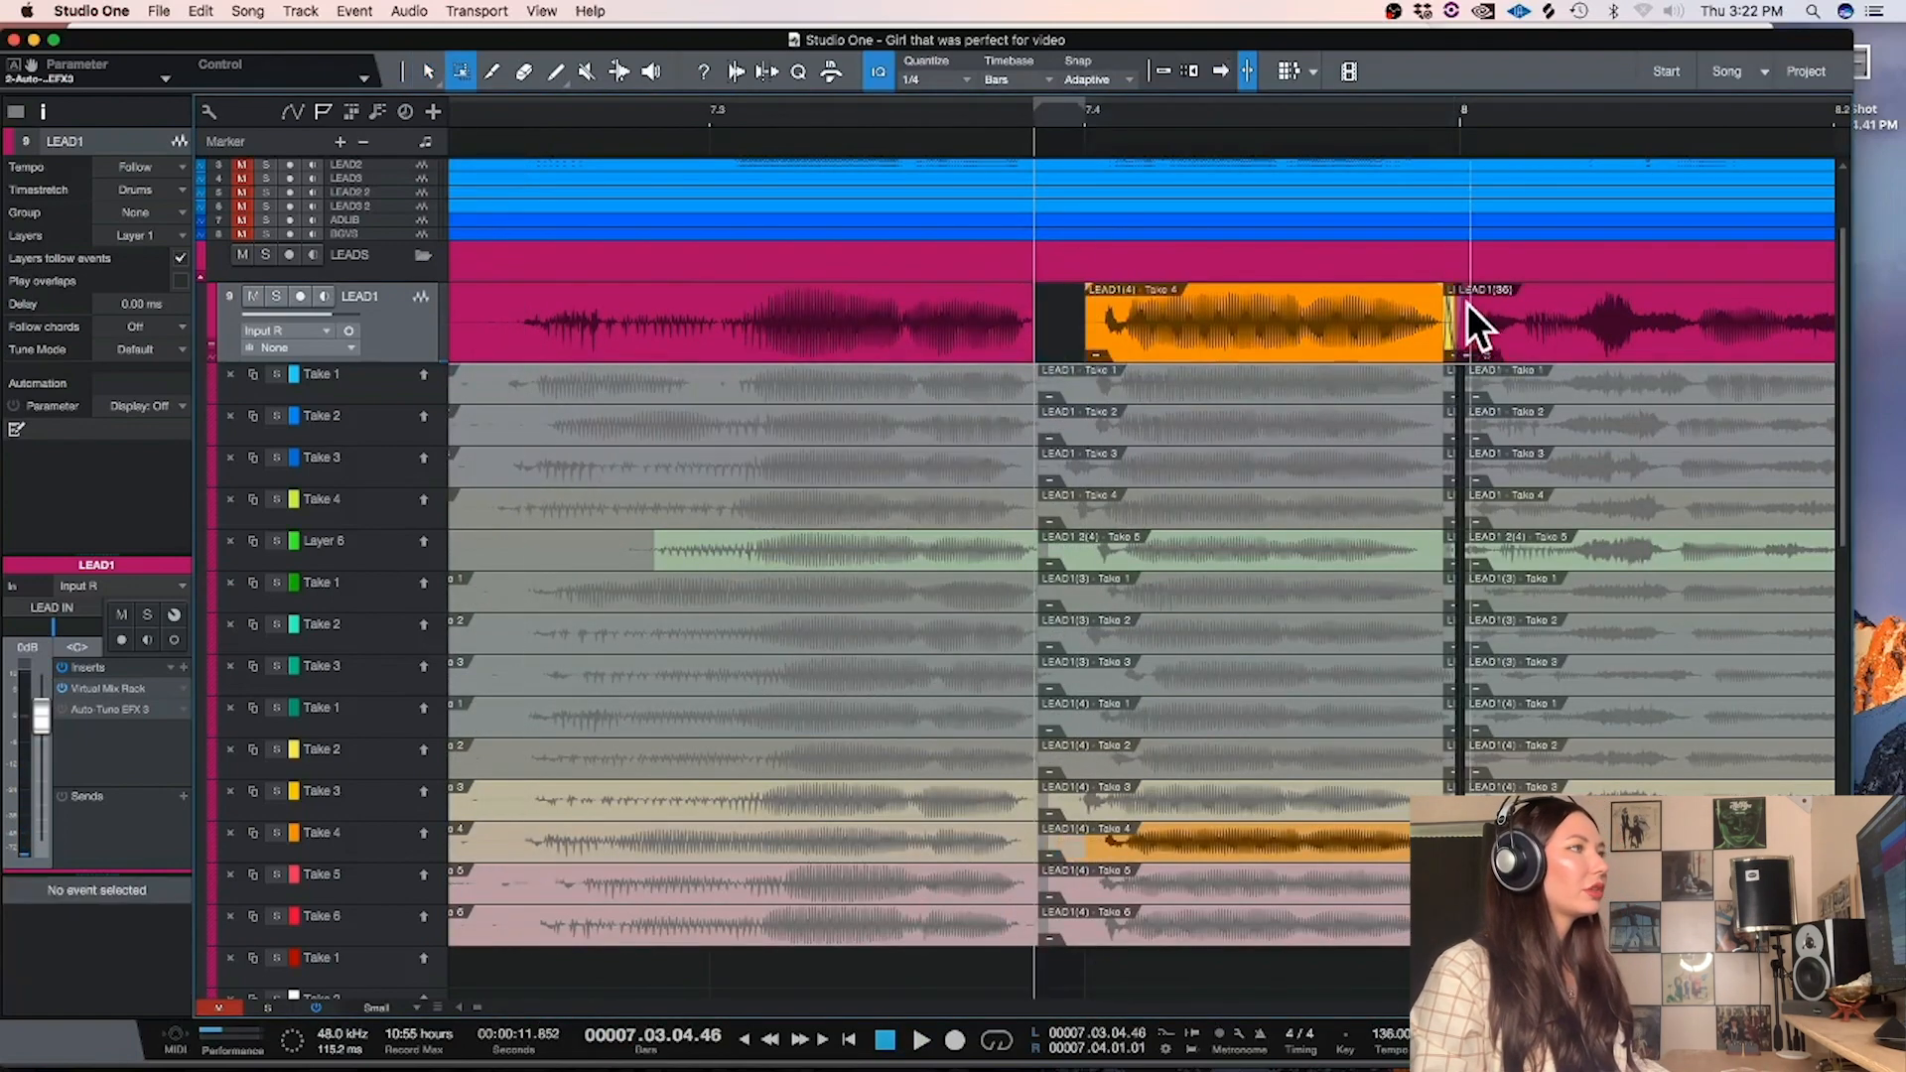
pyautogui.moveTo(1474, 323); pyautogui.dragTo(1430, 322)
pyautogui.press('Delete')
pyautogui.press('super+s')
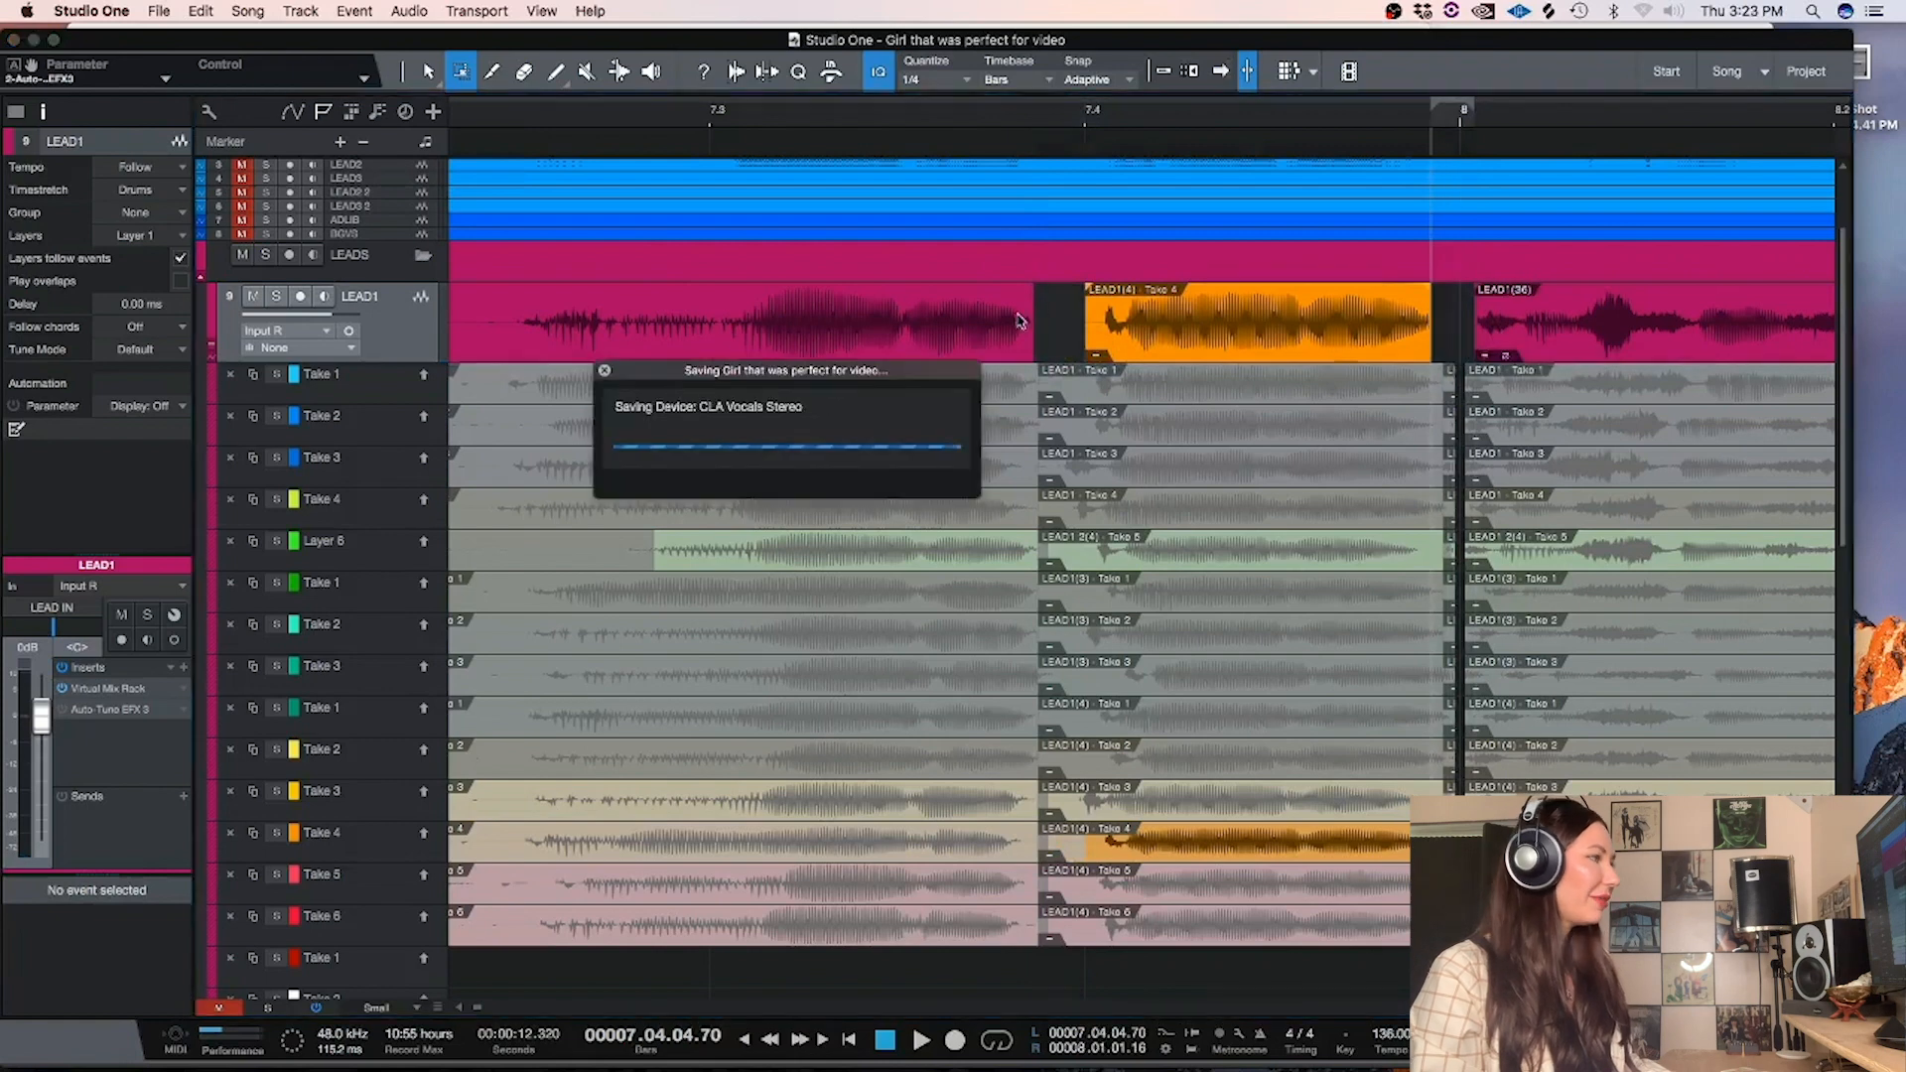
# Close the gaps around the Take 4 segment by extending the preceding, Take 4 and following event edges until they meet
pyautogui.press('1')
pyautogui.moveTo(1032, 320); pyautogui.dragTo(1112, 332)
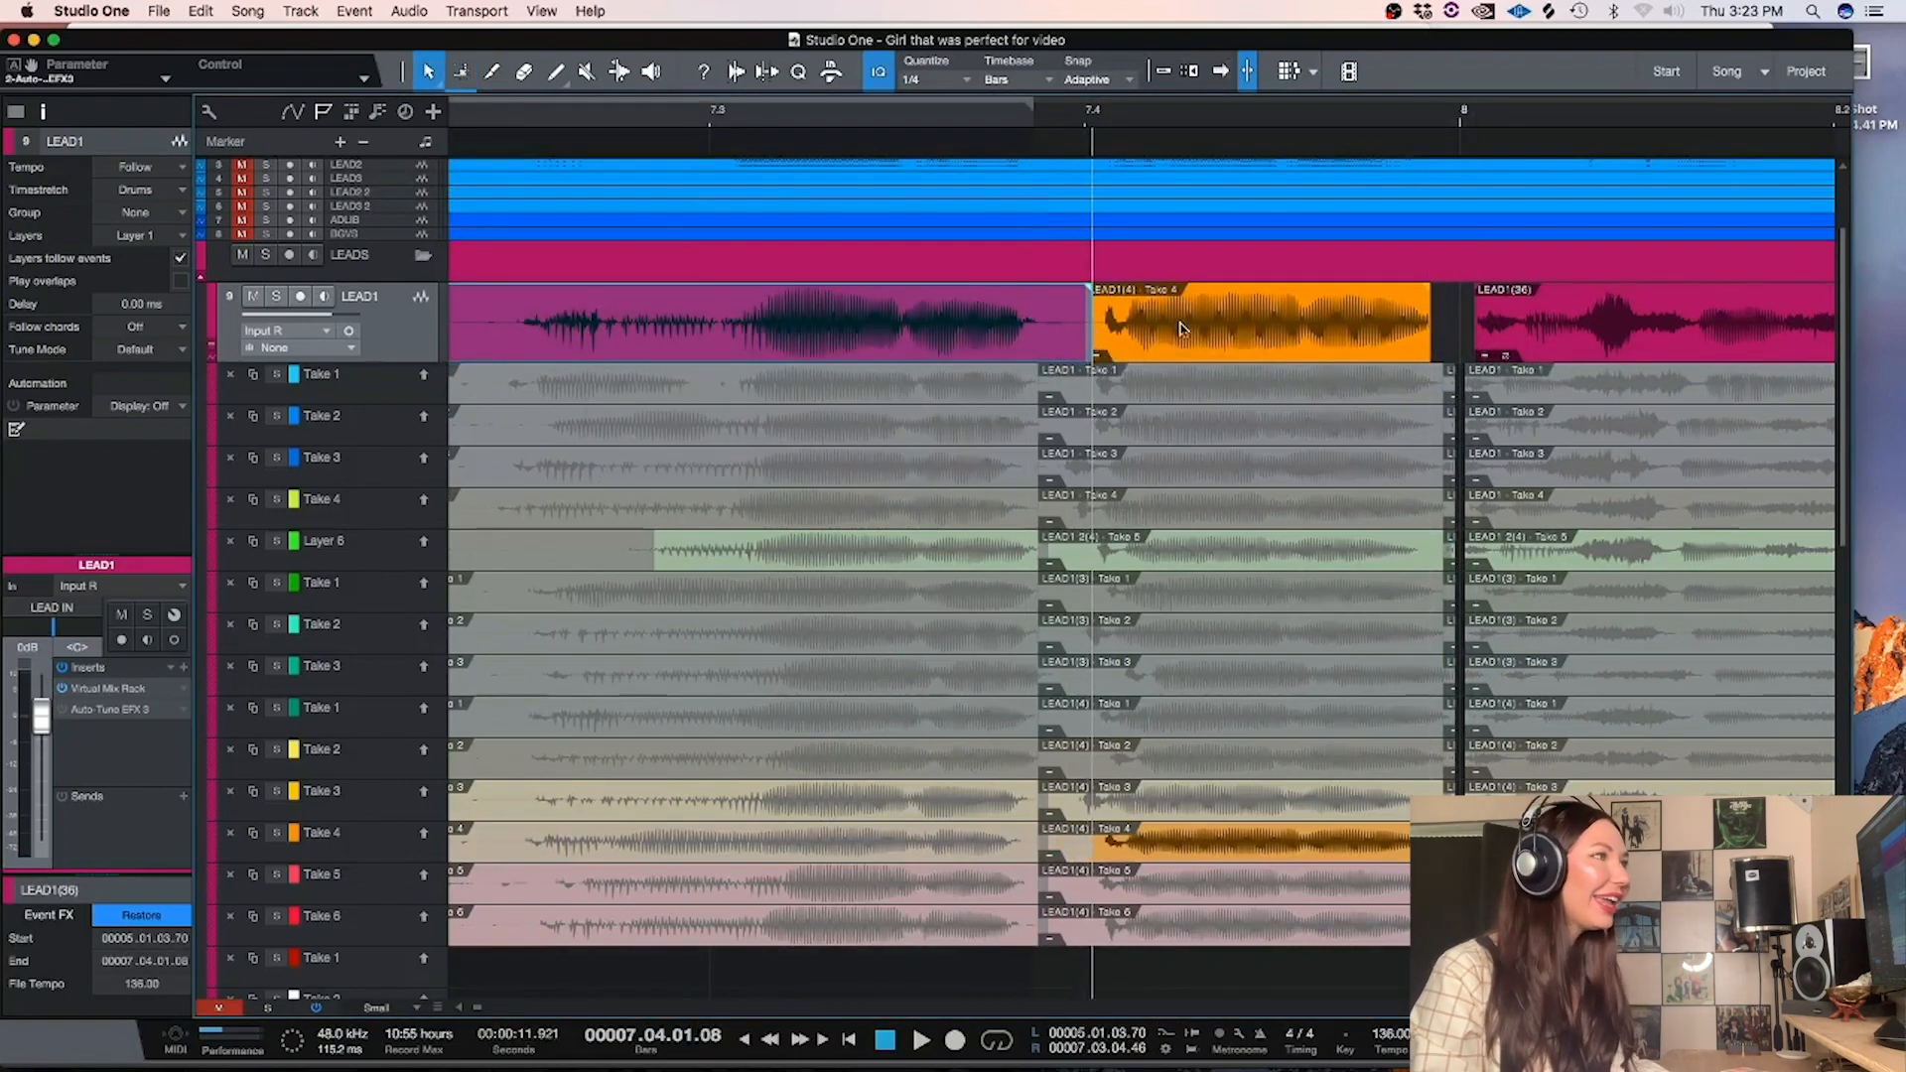
pyautogui.moveTo(1430, 314); pyautogui.dragTo(1455, 329)
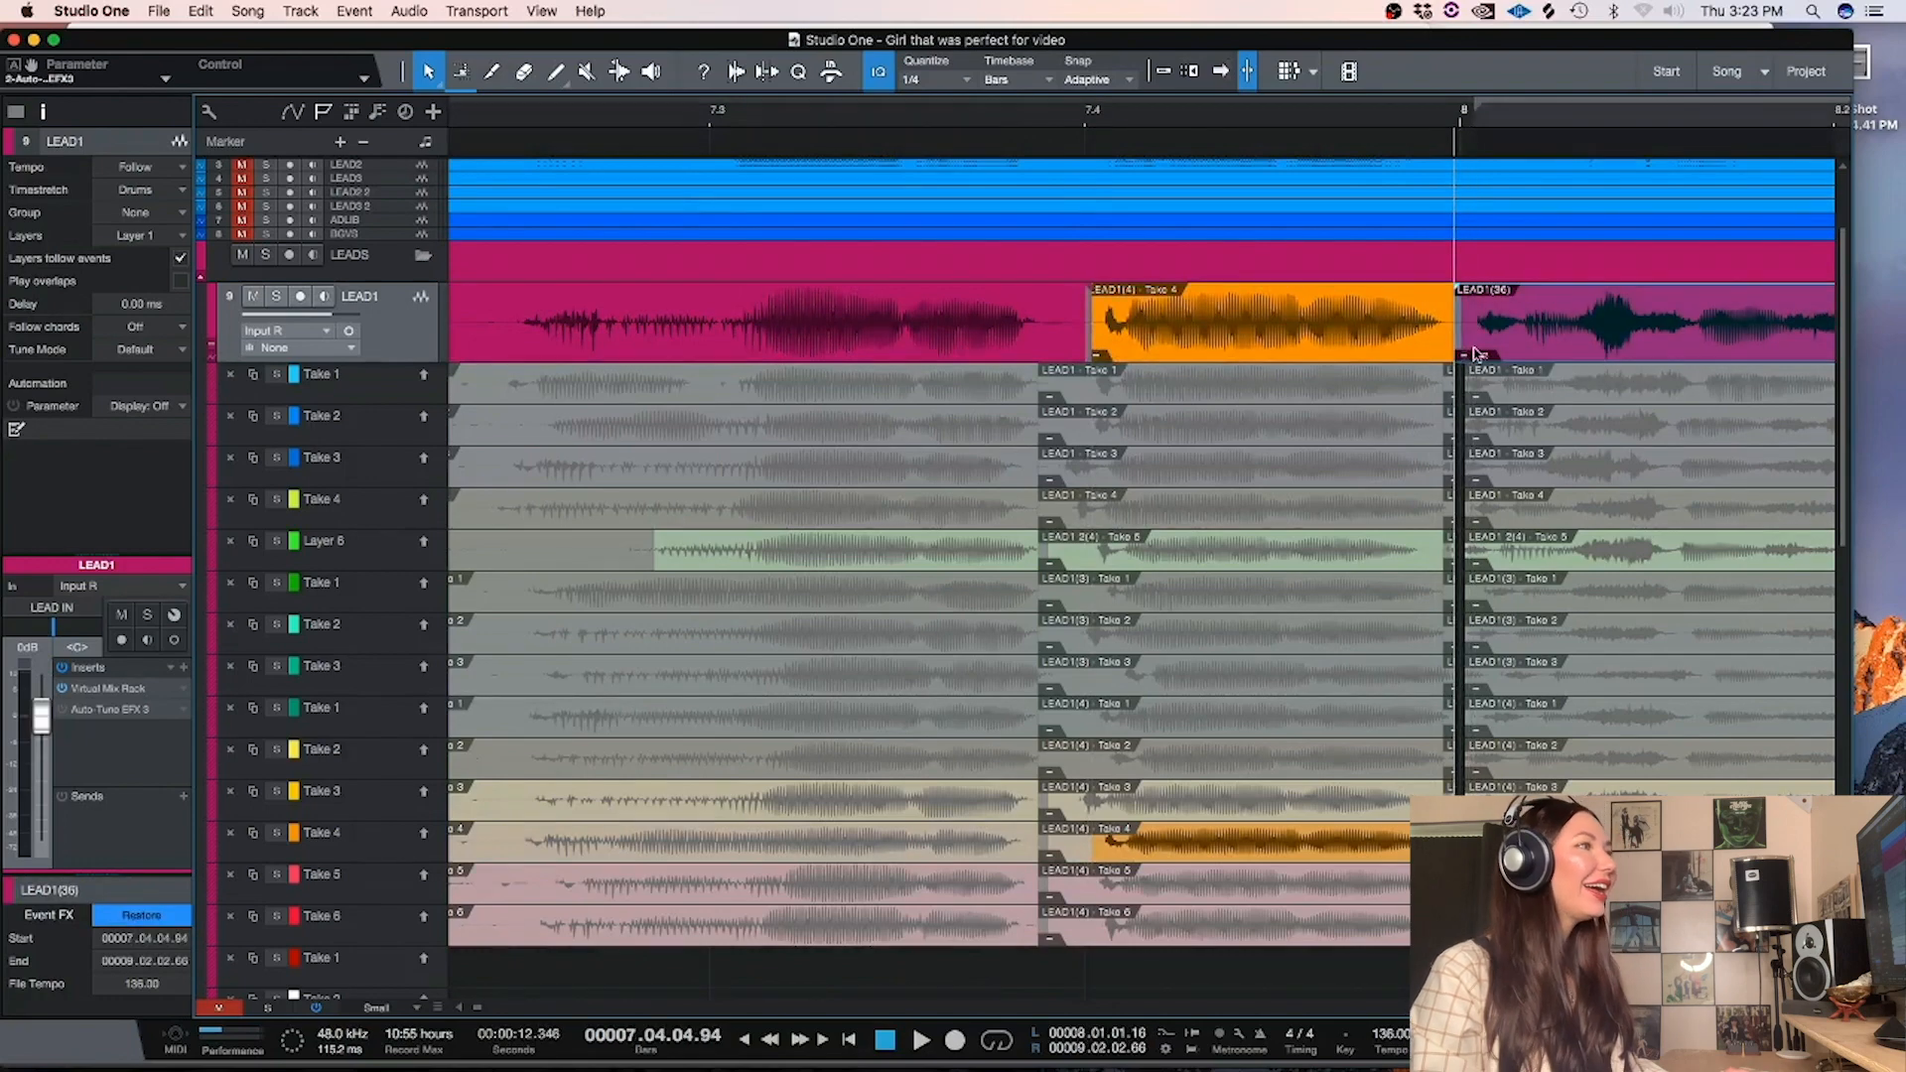
pyautogui.click(1048, 344)
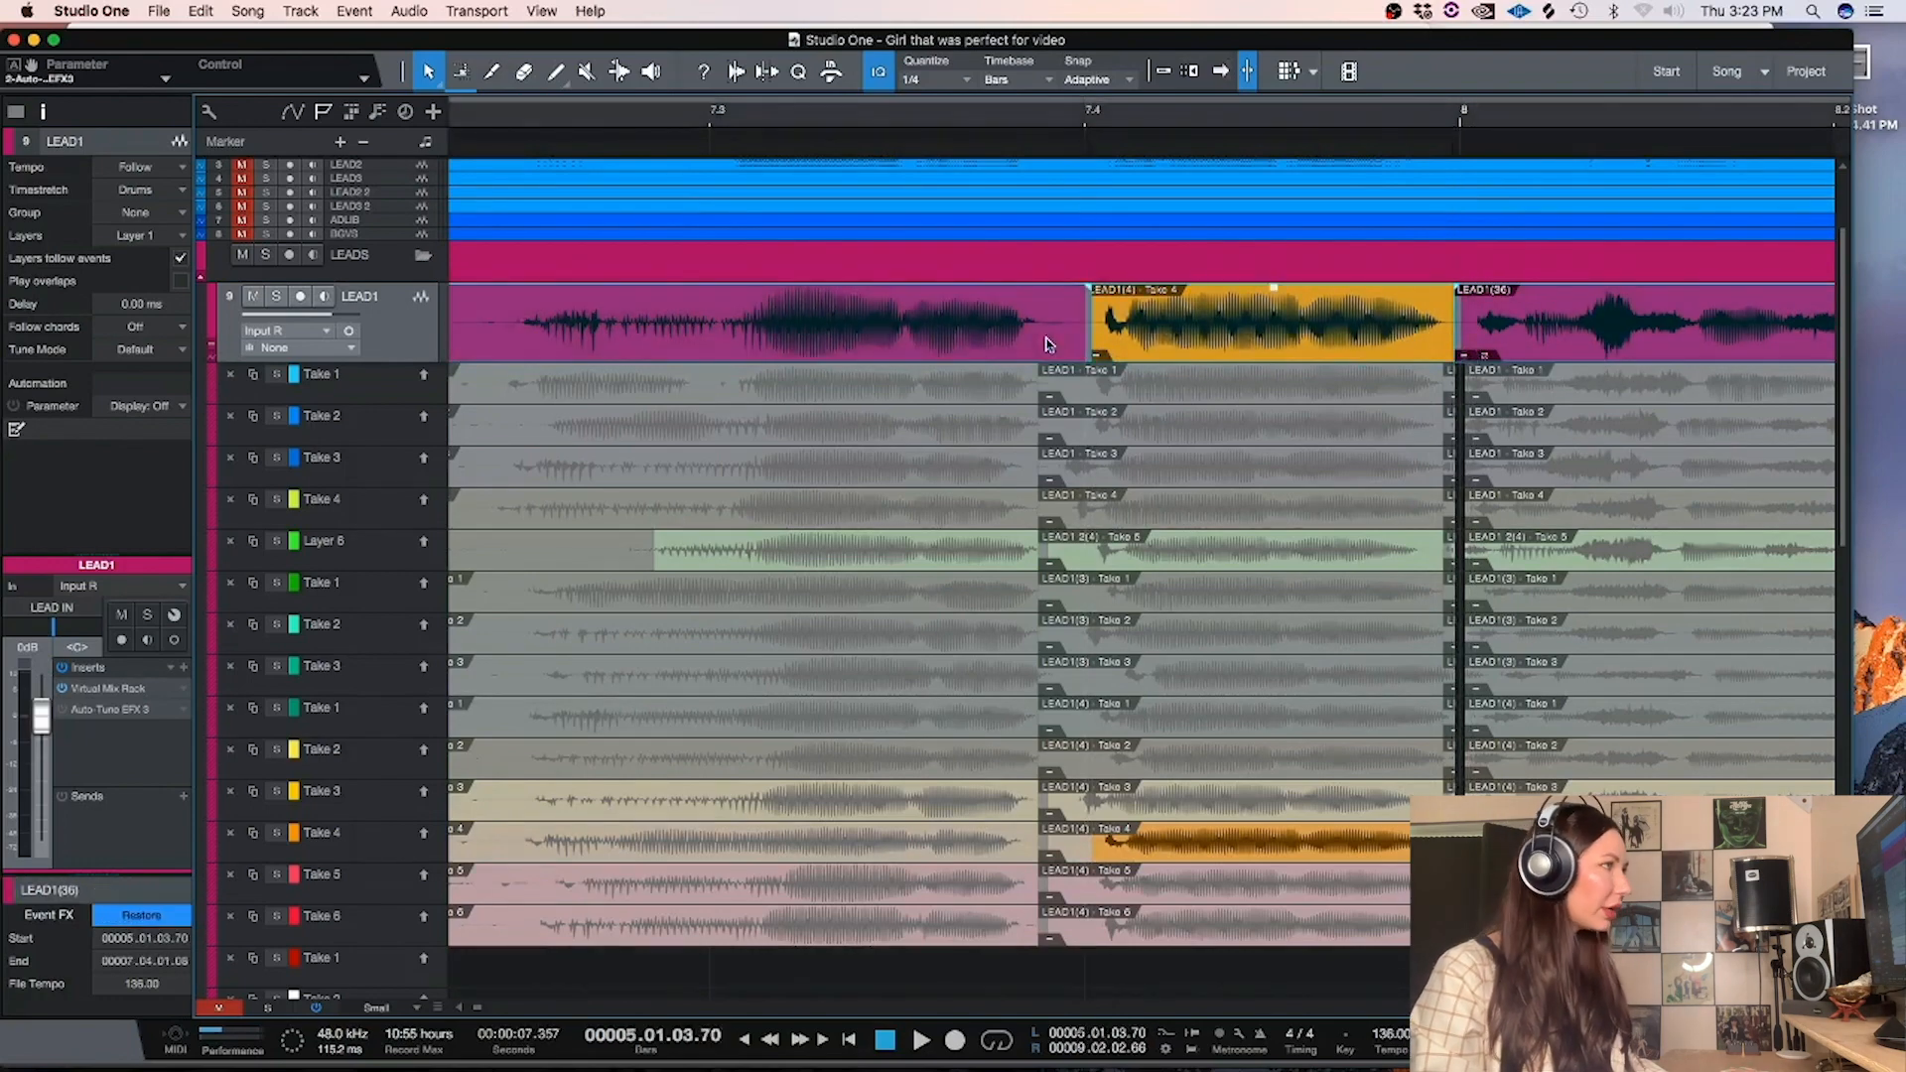
pyautogui.click(1258, 312)
# Play LEAD1 from just after 7.2 to check the edited joins around the Take 4 segment
pyautogui.press('w')
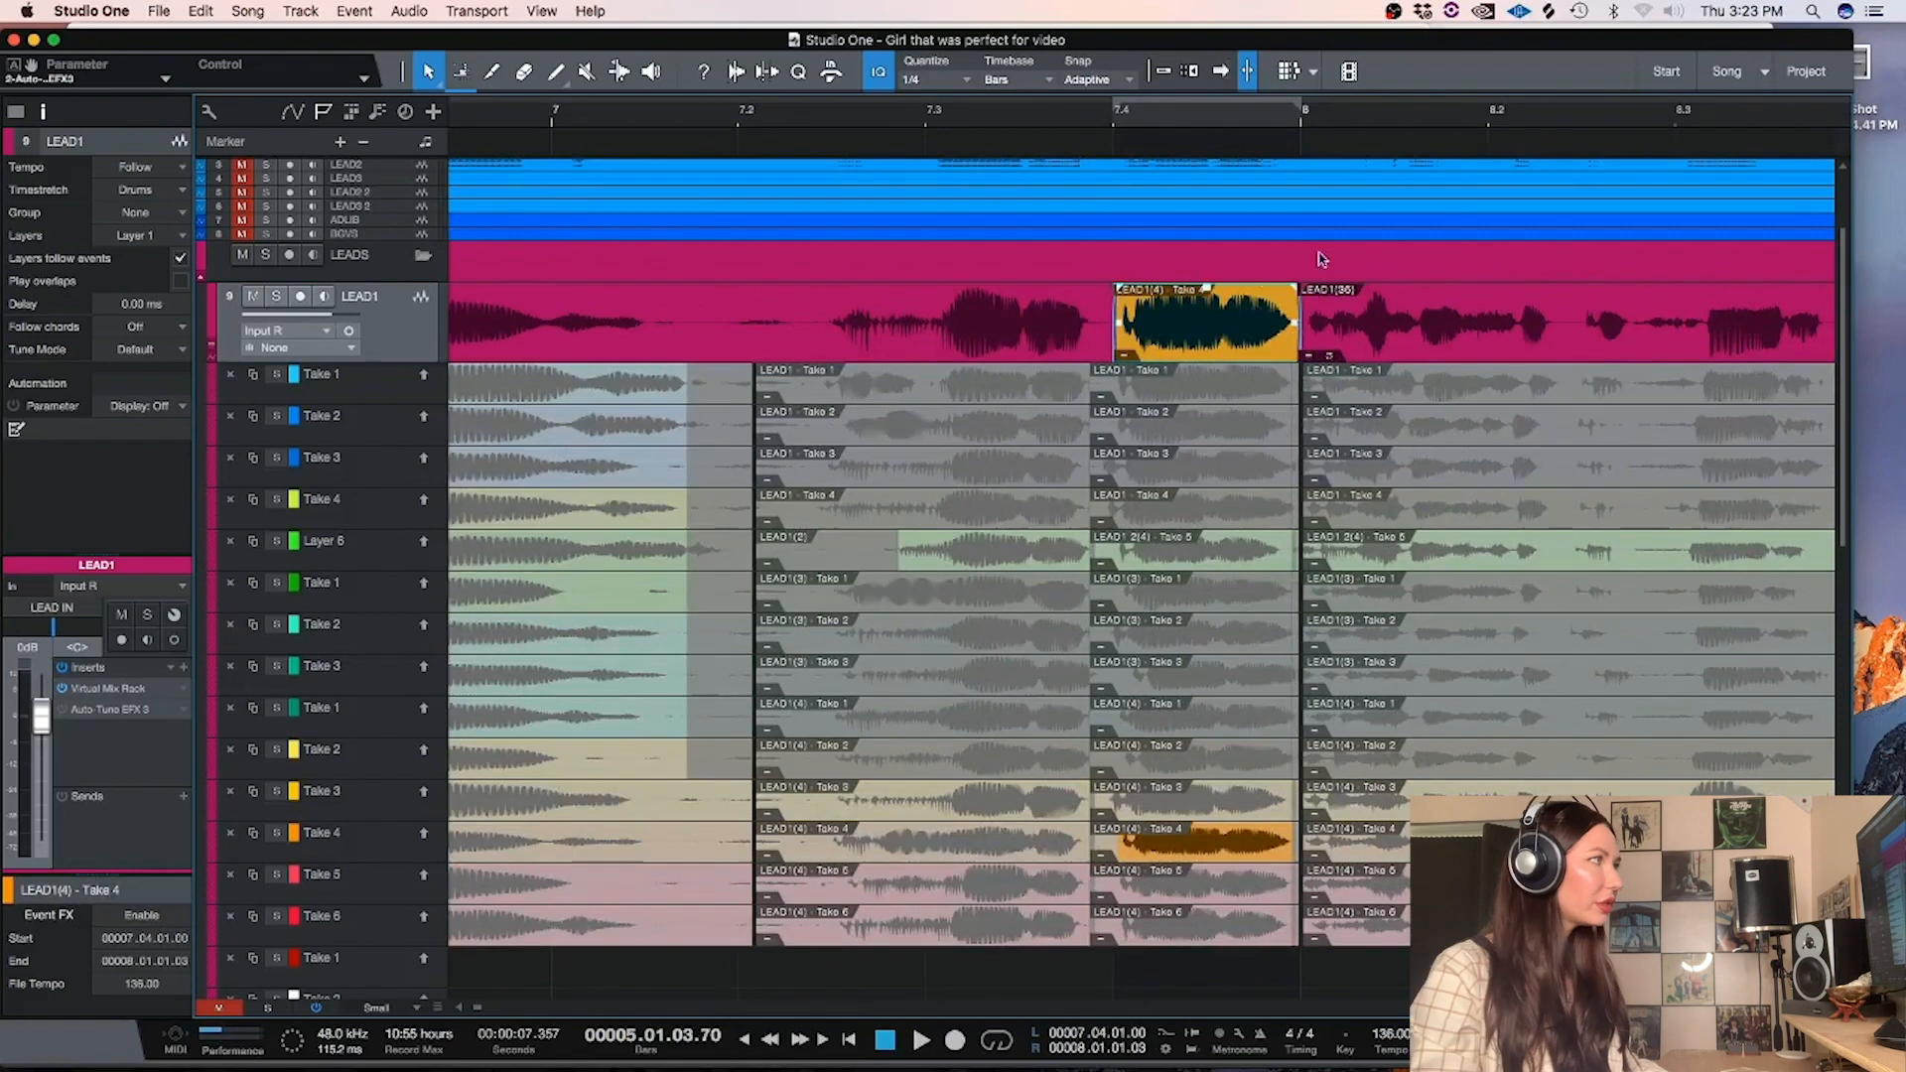
pyautogui.click(786, 120)
pyautogui.press('space')
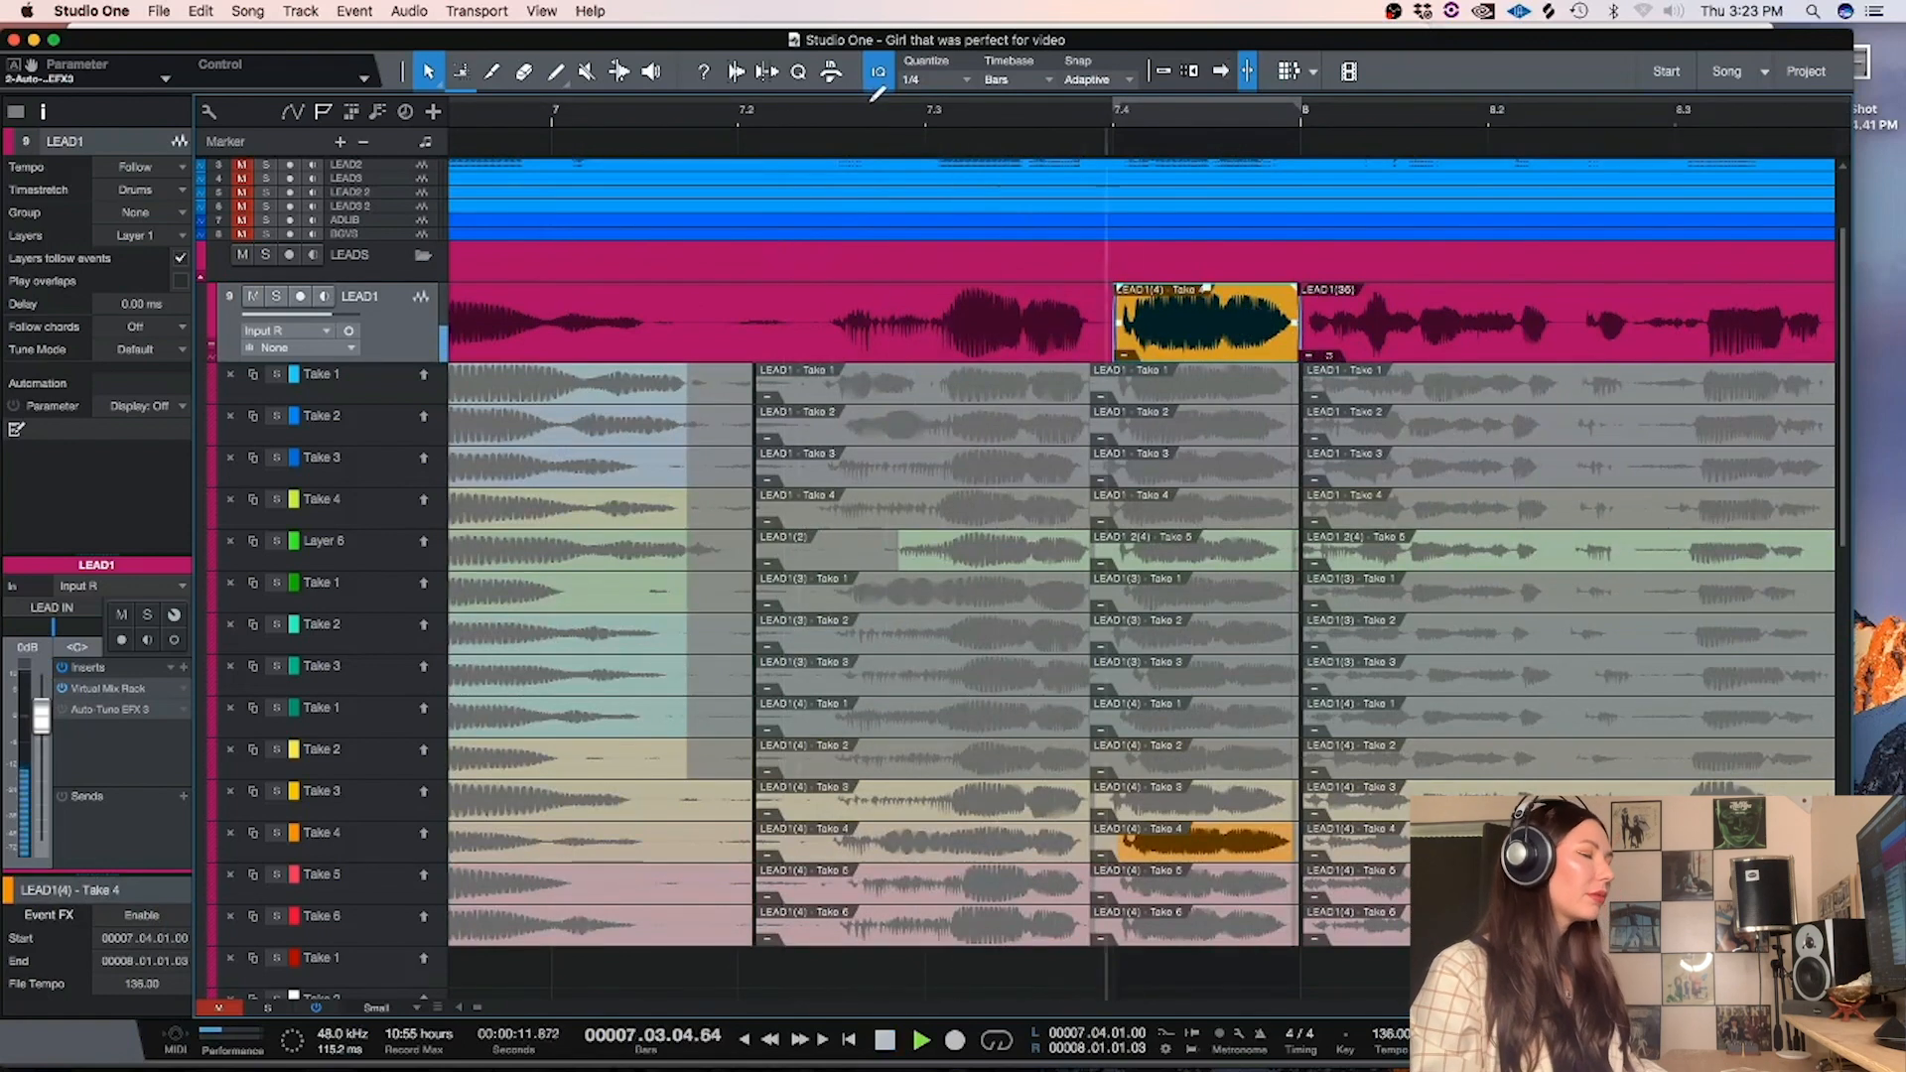
pyautogui.press('space')
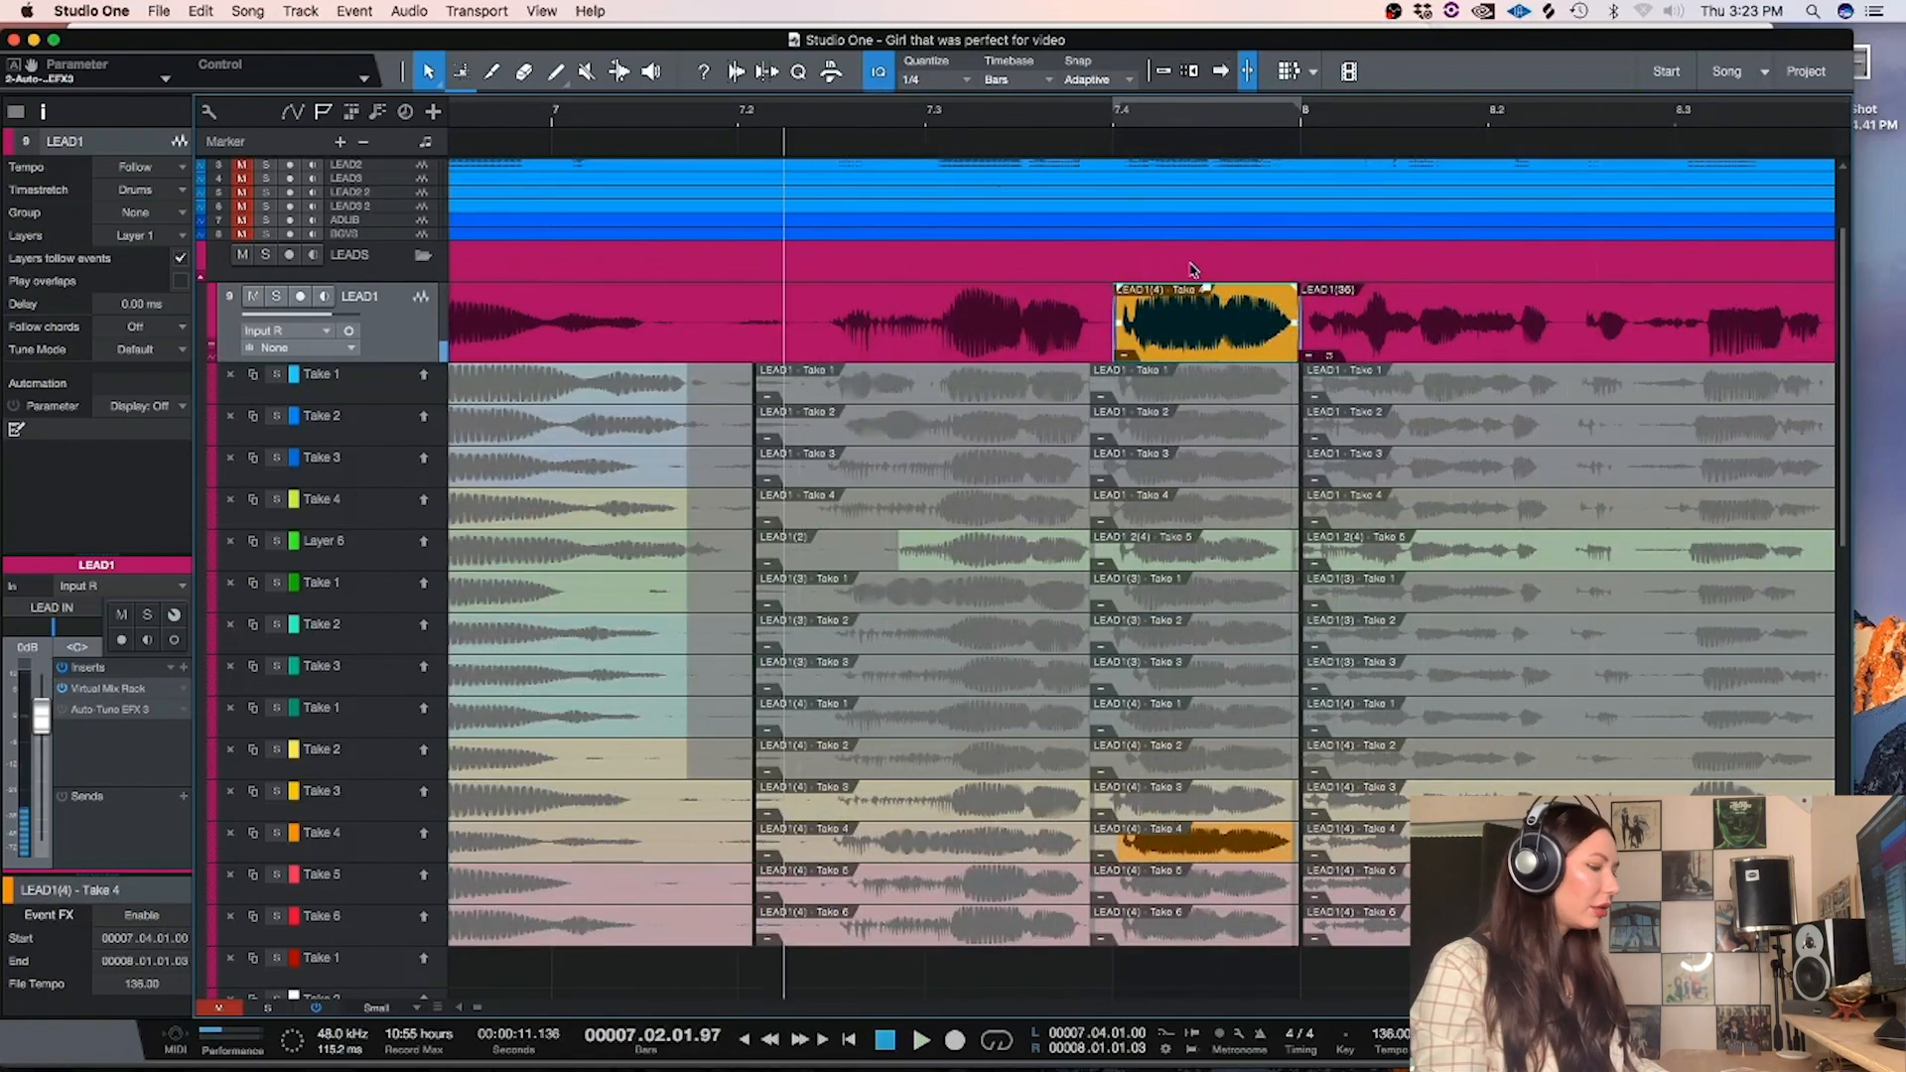
# Isolate the LEAD1 phrase from 7.02.02.33 to 8.02.02.66 as one event and open it in Melodyne
pyautogui.press('2')
pyautogui.moveTo(800, 328); pyautogui.dragTo(1566, 341)
pyautogui.press('space')
pyautogui.press('space')
pyautogui.press('super+m')
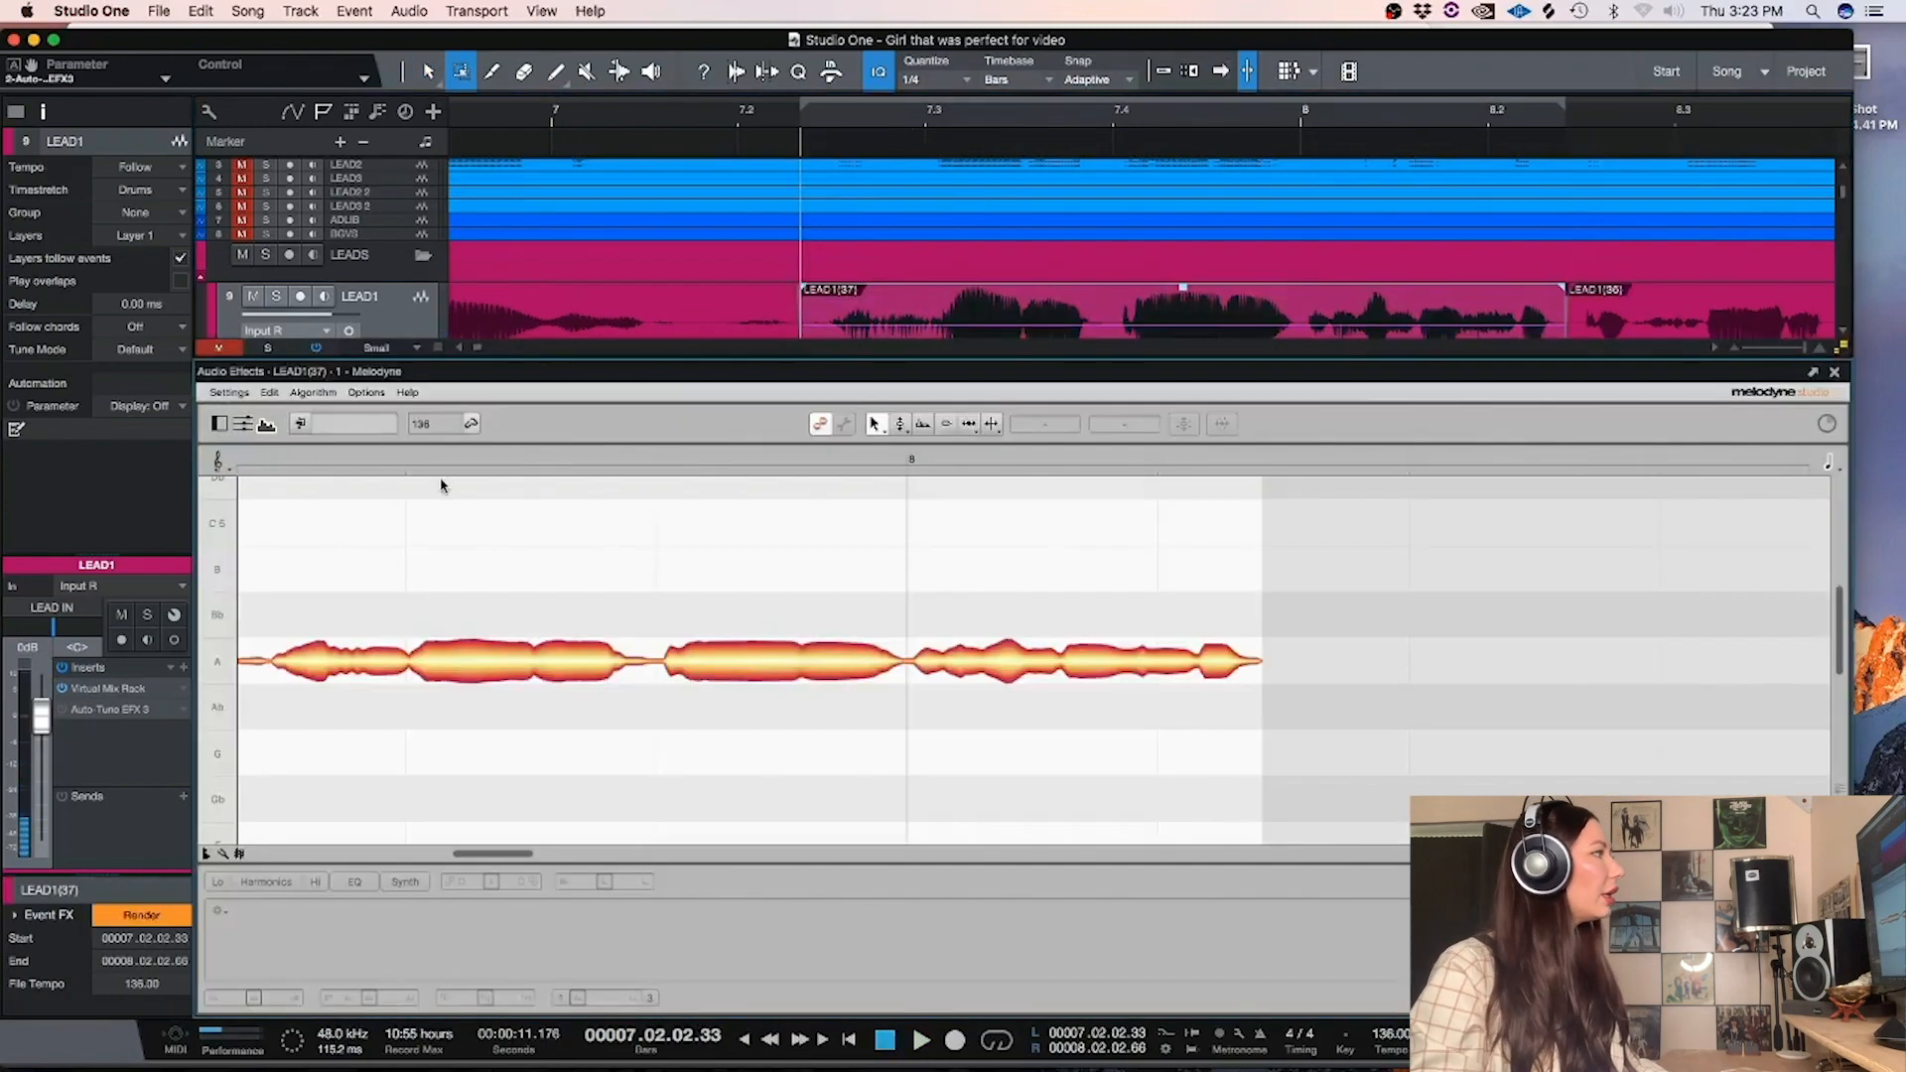
# Set the Melodyne detection algorithm for the phrase to Melodic and play it back
pyautogui.click(314, 392)
pyautogui.click(320, 438)
pyautogui.press('Return')
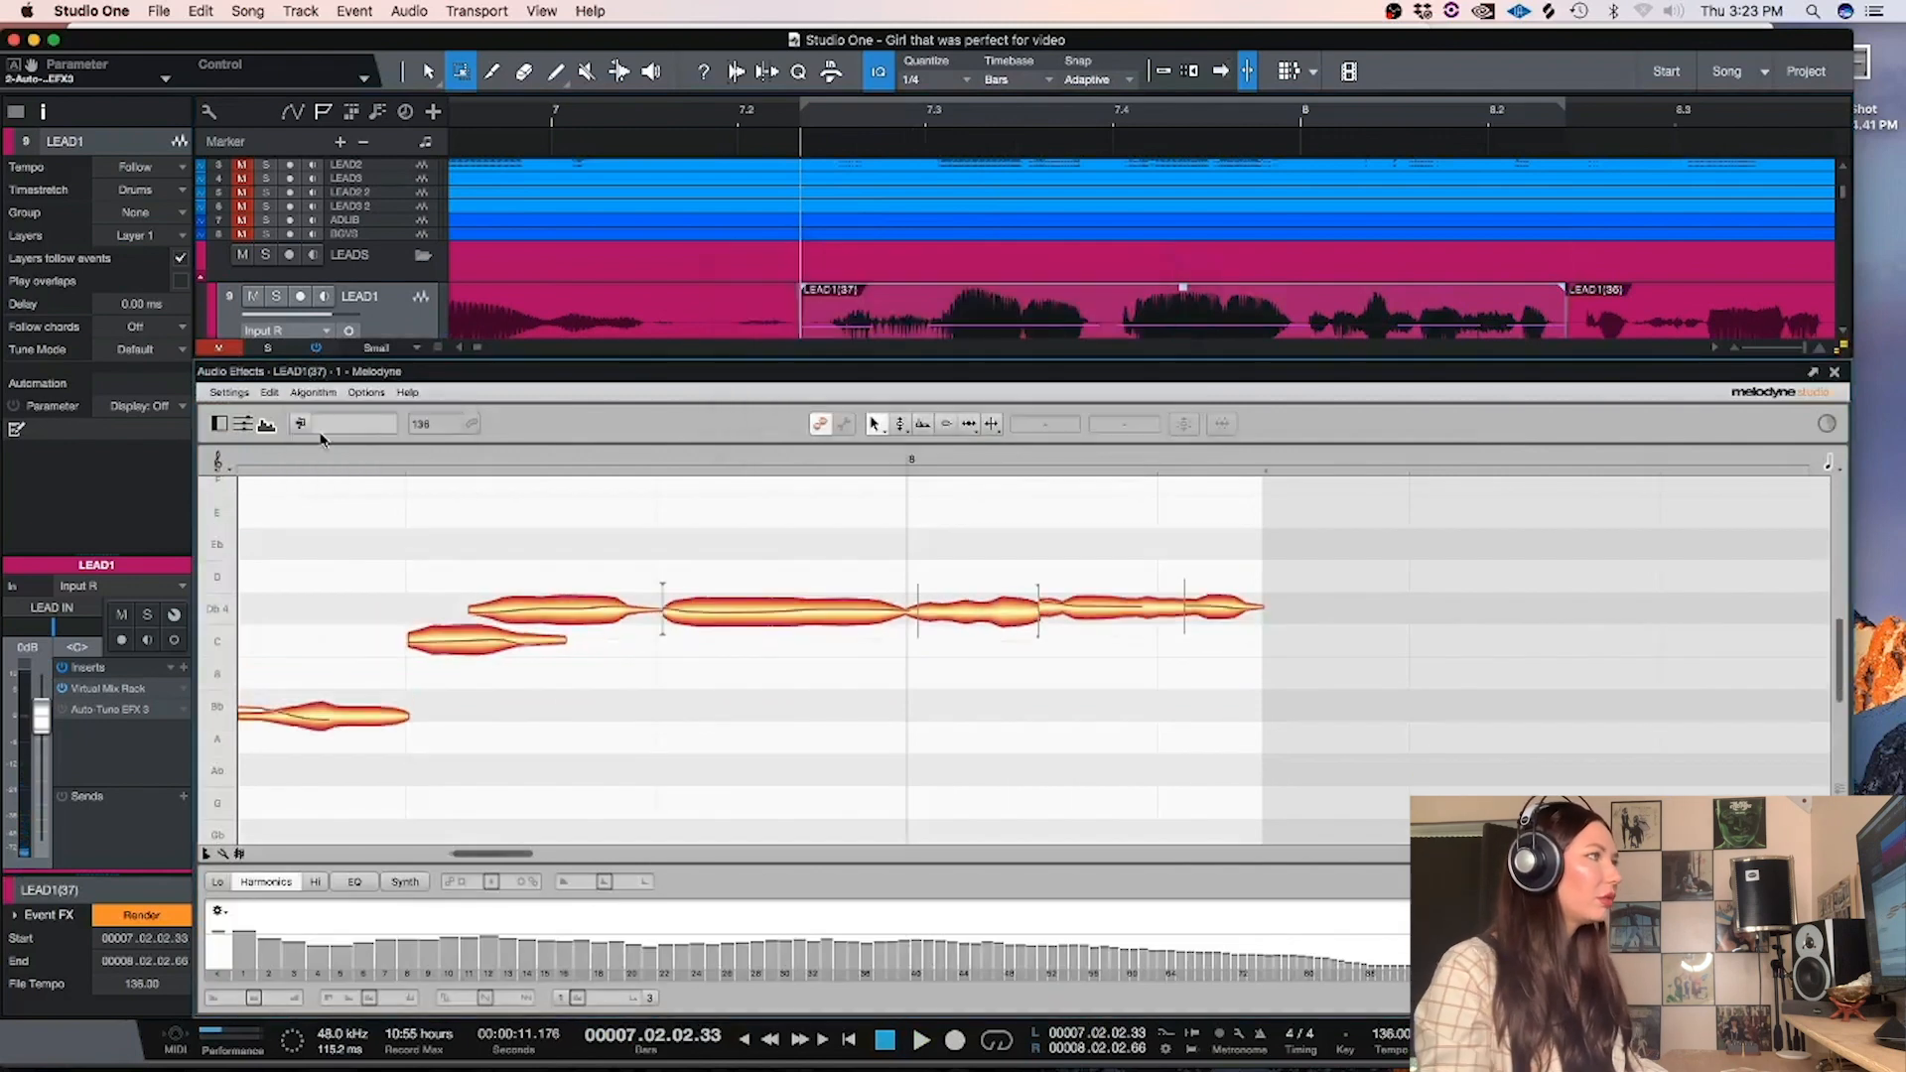
pyautogui.press('space')
pyautogui.press('space')
# Enlarge the detected notes and look at the default algorithm options in Melodyne
pyautogui.click(877, 423)
pyautogui.click(529, 569)
pyautogui.moveTo(600, 734); pyautogui.dragTo(534, 728)
pyautogui.click(322, 392)
pyautogui.moveTo(337, 480)
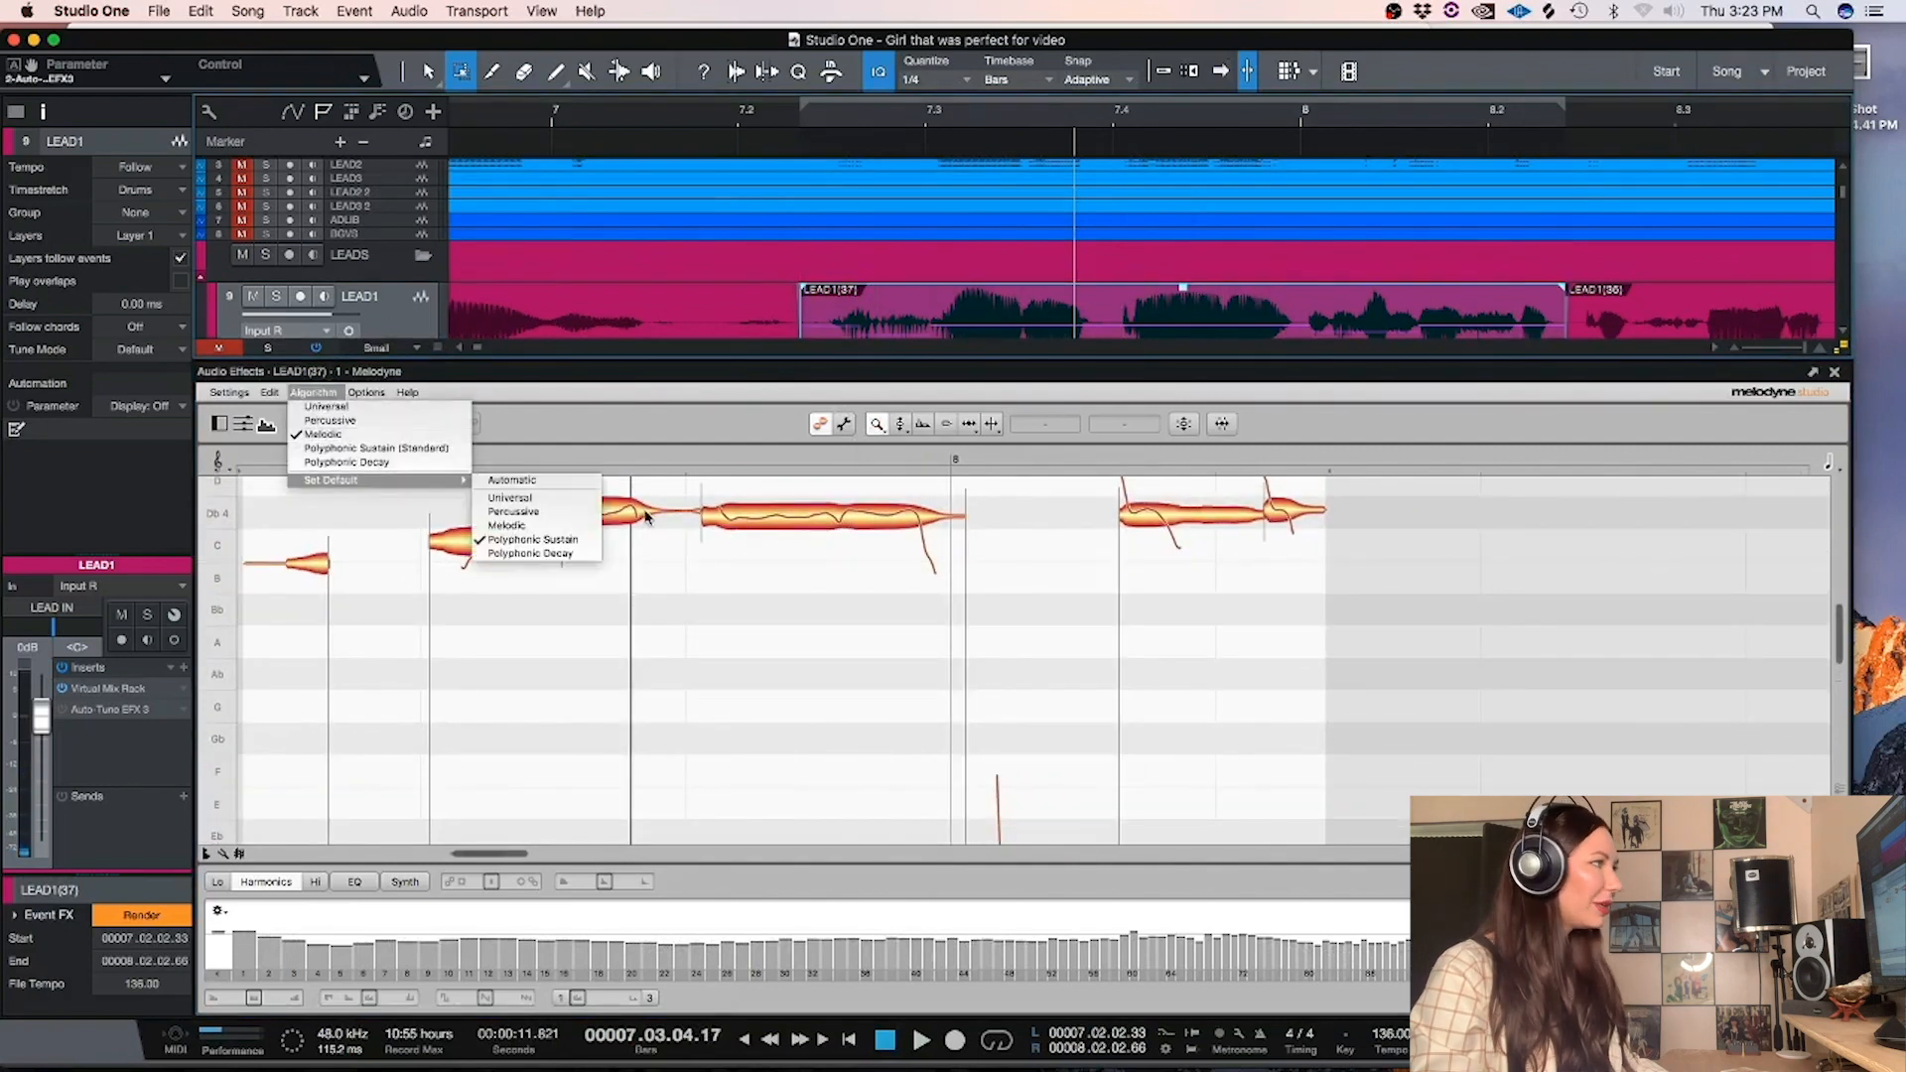
pyautogui.click(887, 432)
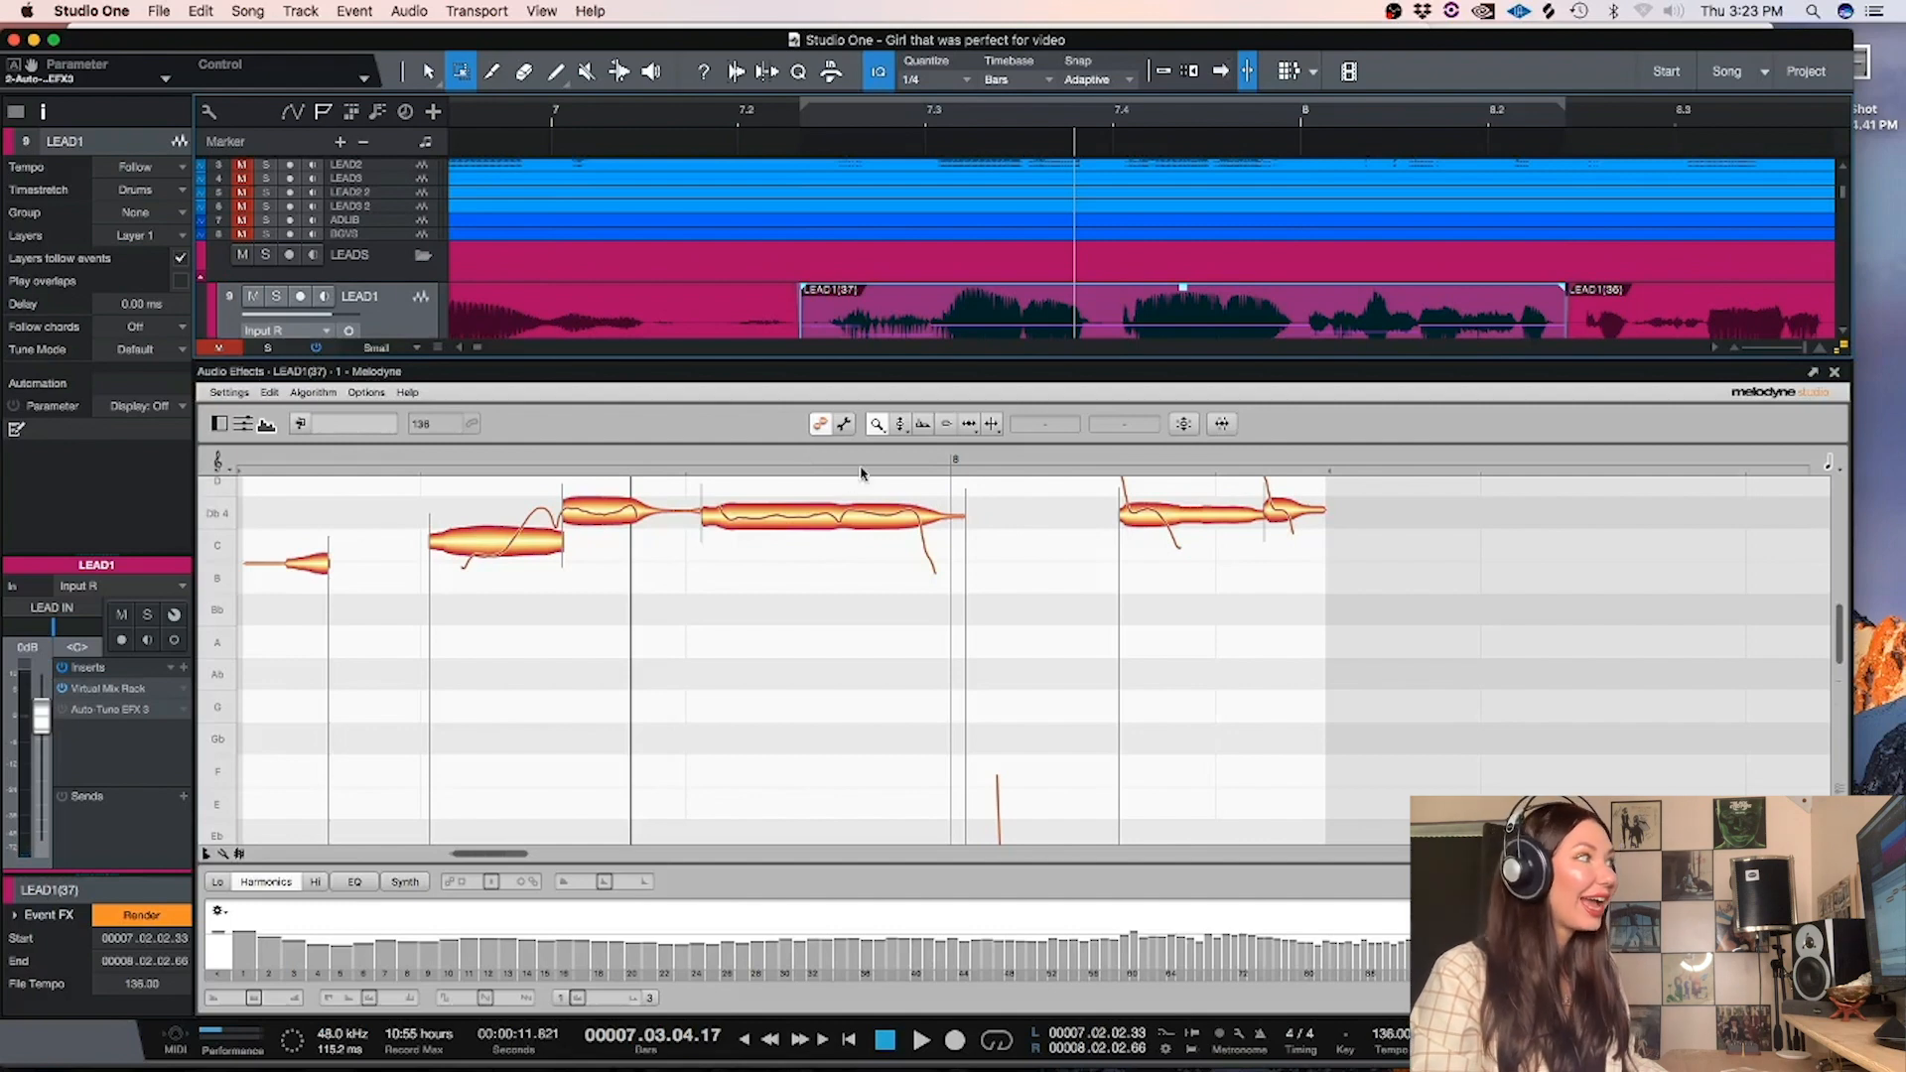
# Examine the pitch deviation of the long Db 4 note before bar 8 and play the phrase
pyautogui.moveTo(1836, 615); pyautogui.dragTo(1838, 596)
pyautogui.click(876, 426)
pyautogui.click(944, 127)
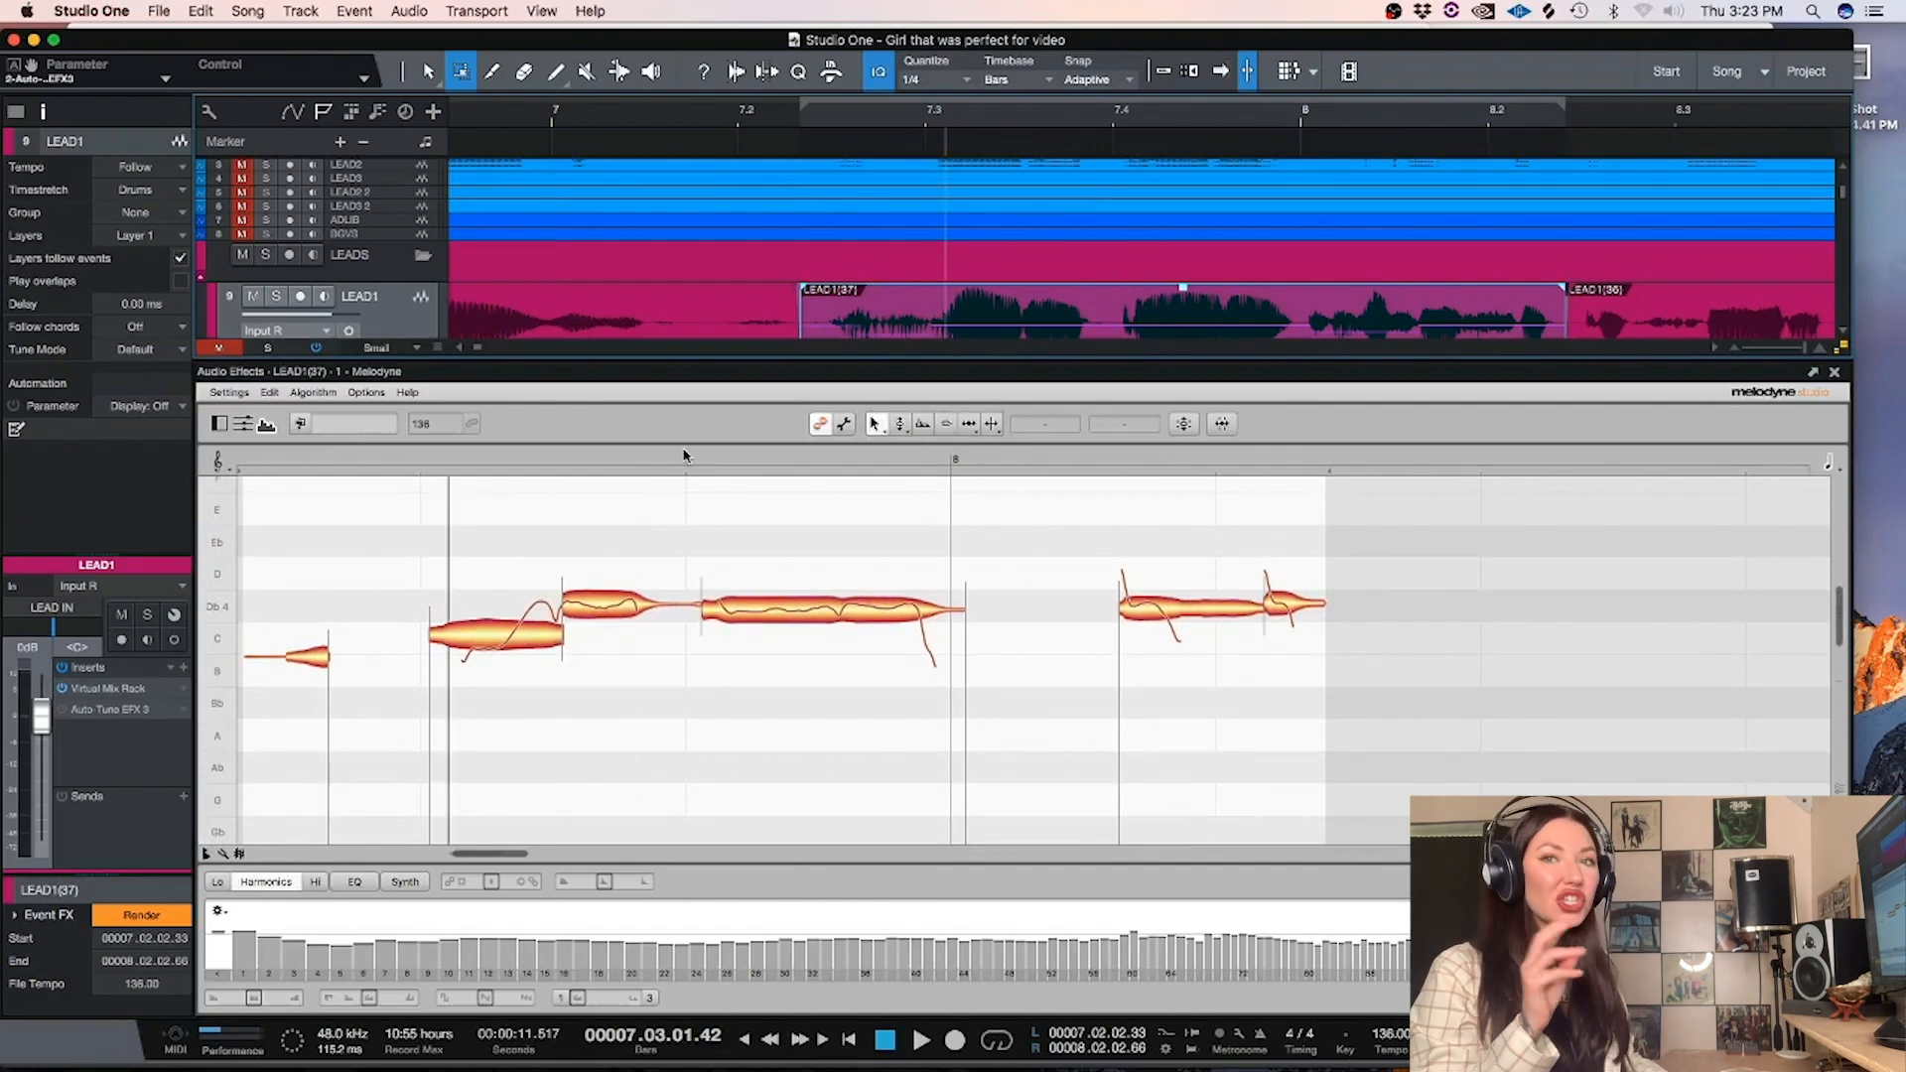
pyautogui.click(794, 593)
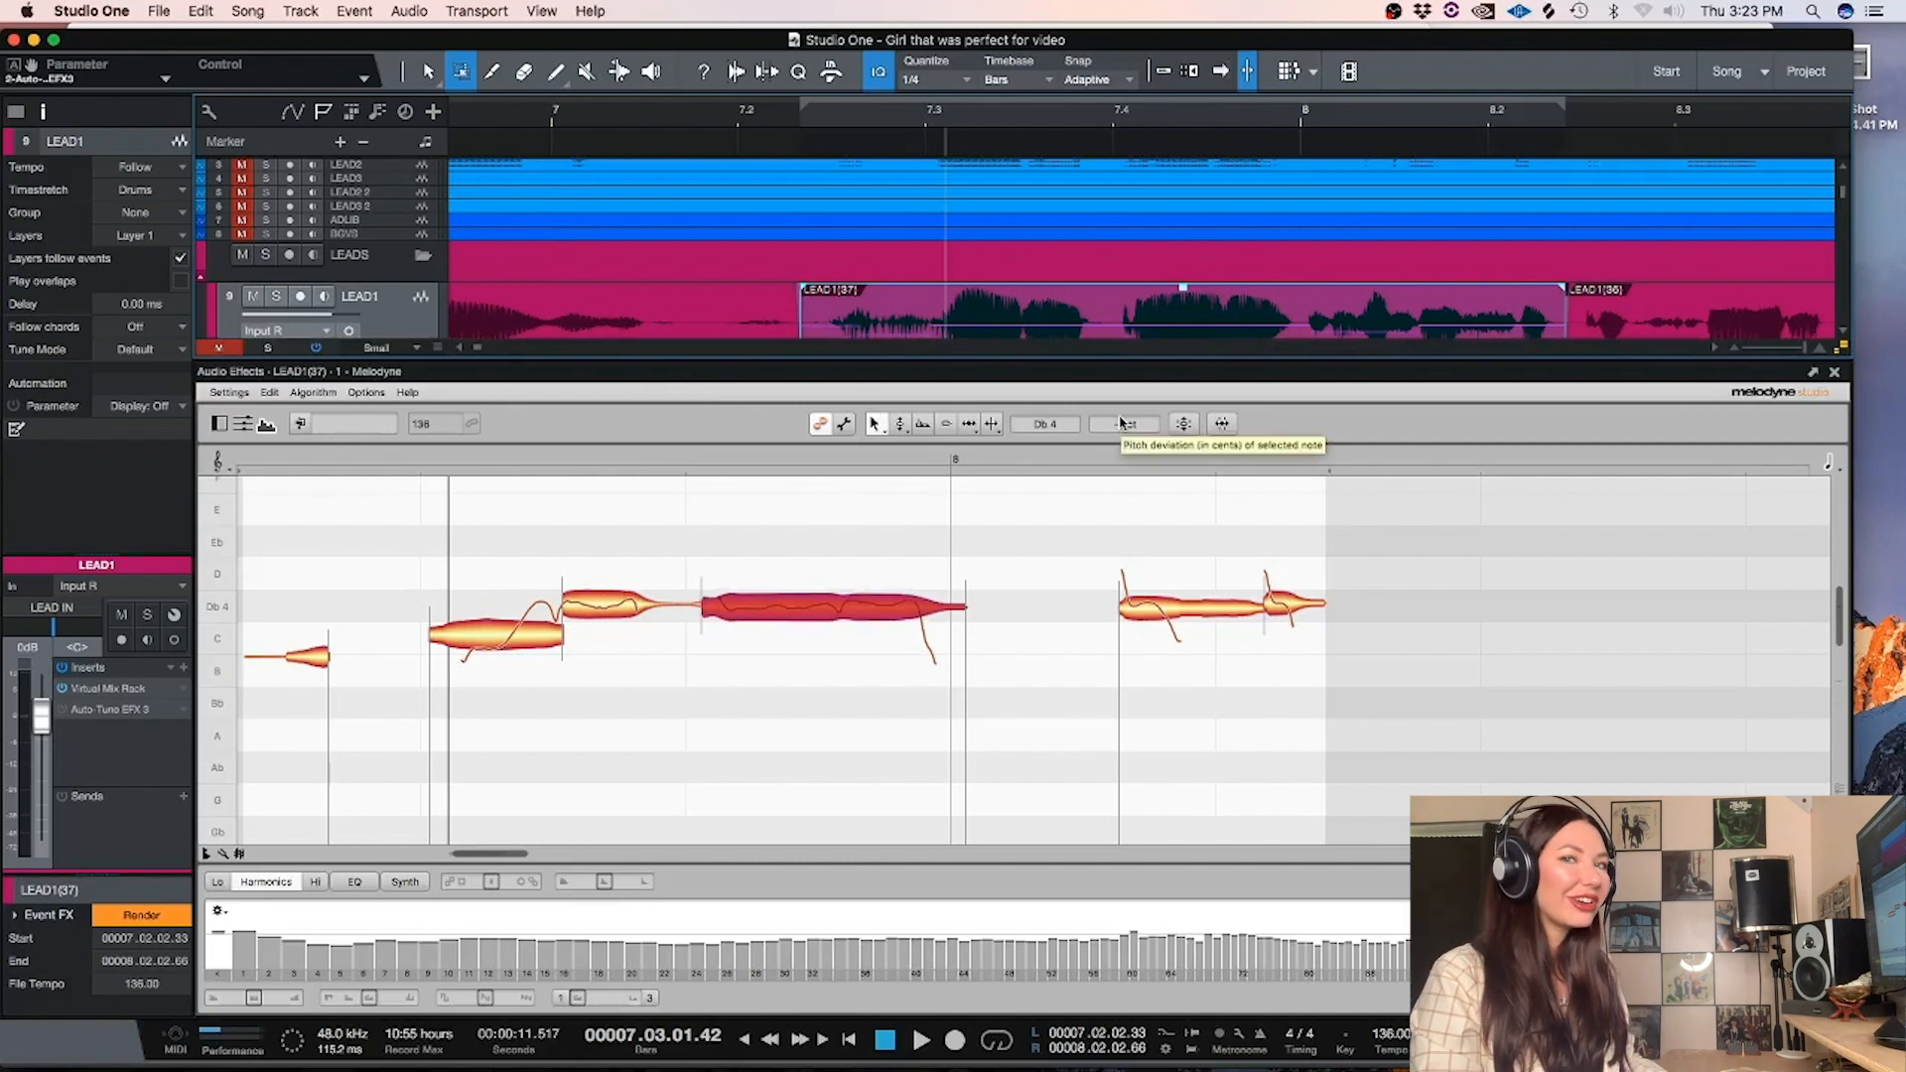
pyautogui.press('space')
pyautogui.press('space')
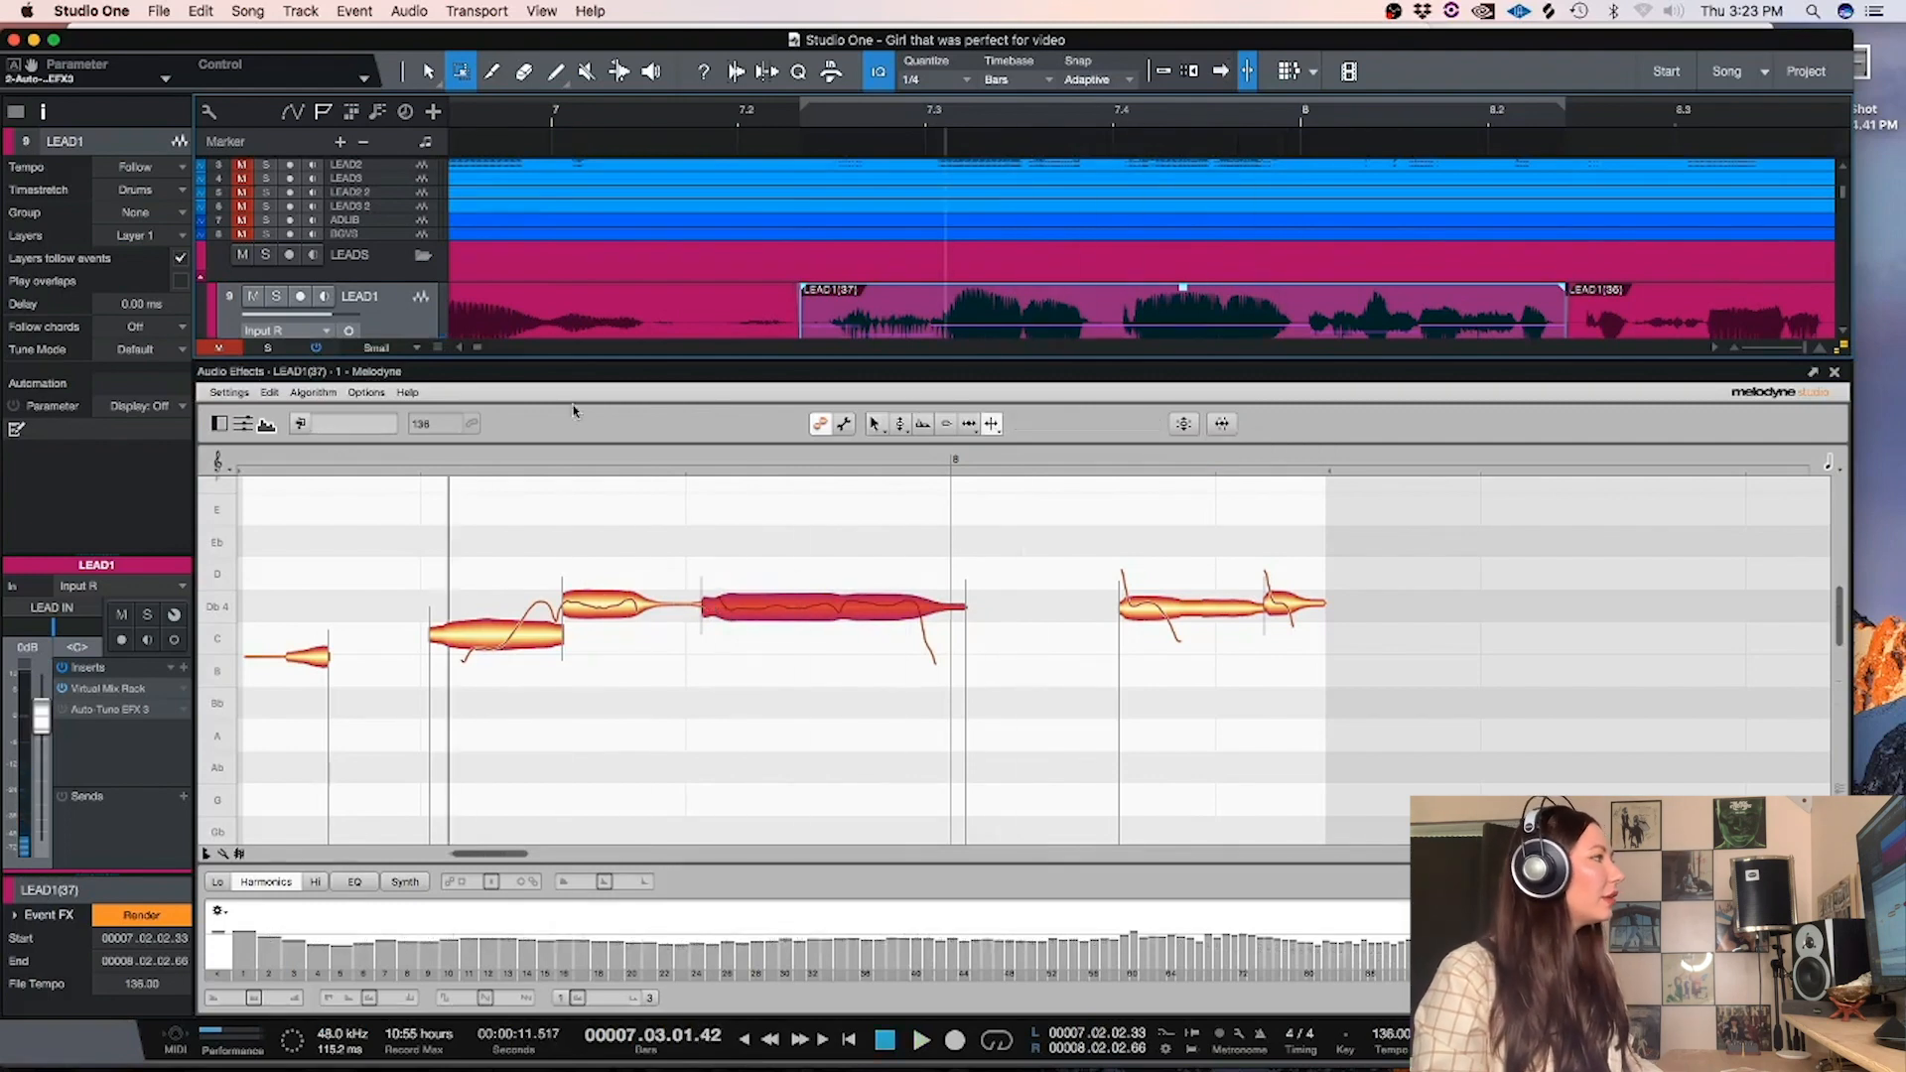
# Set Melodyne's time grid to 1/16 and play the phrase from bar 7
pyautogui.click(364, 392)
pyautogui.moveTo(519, 484)
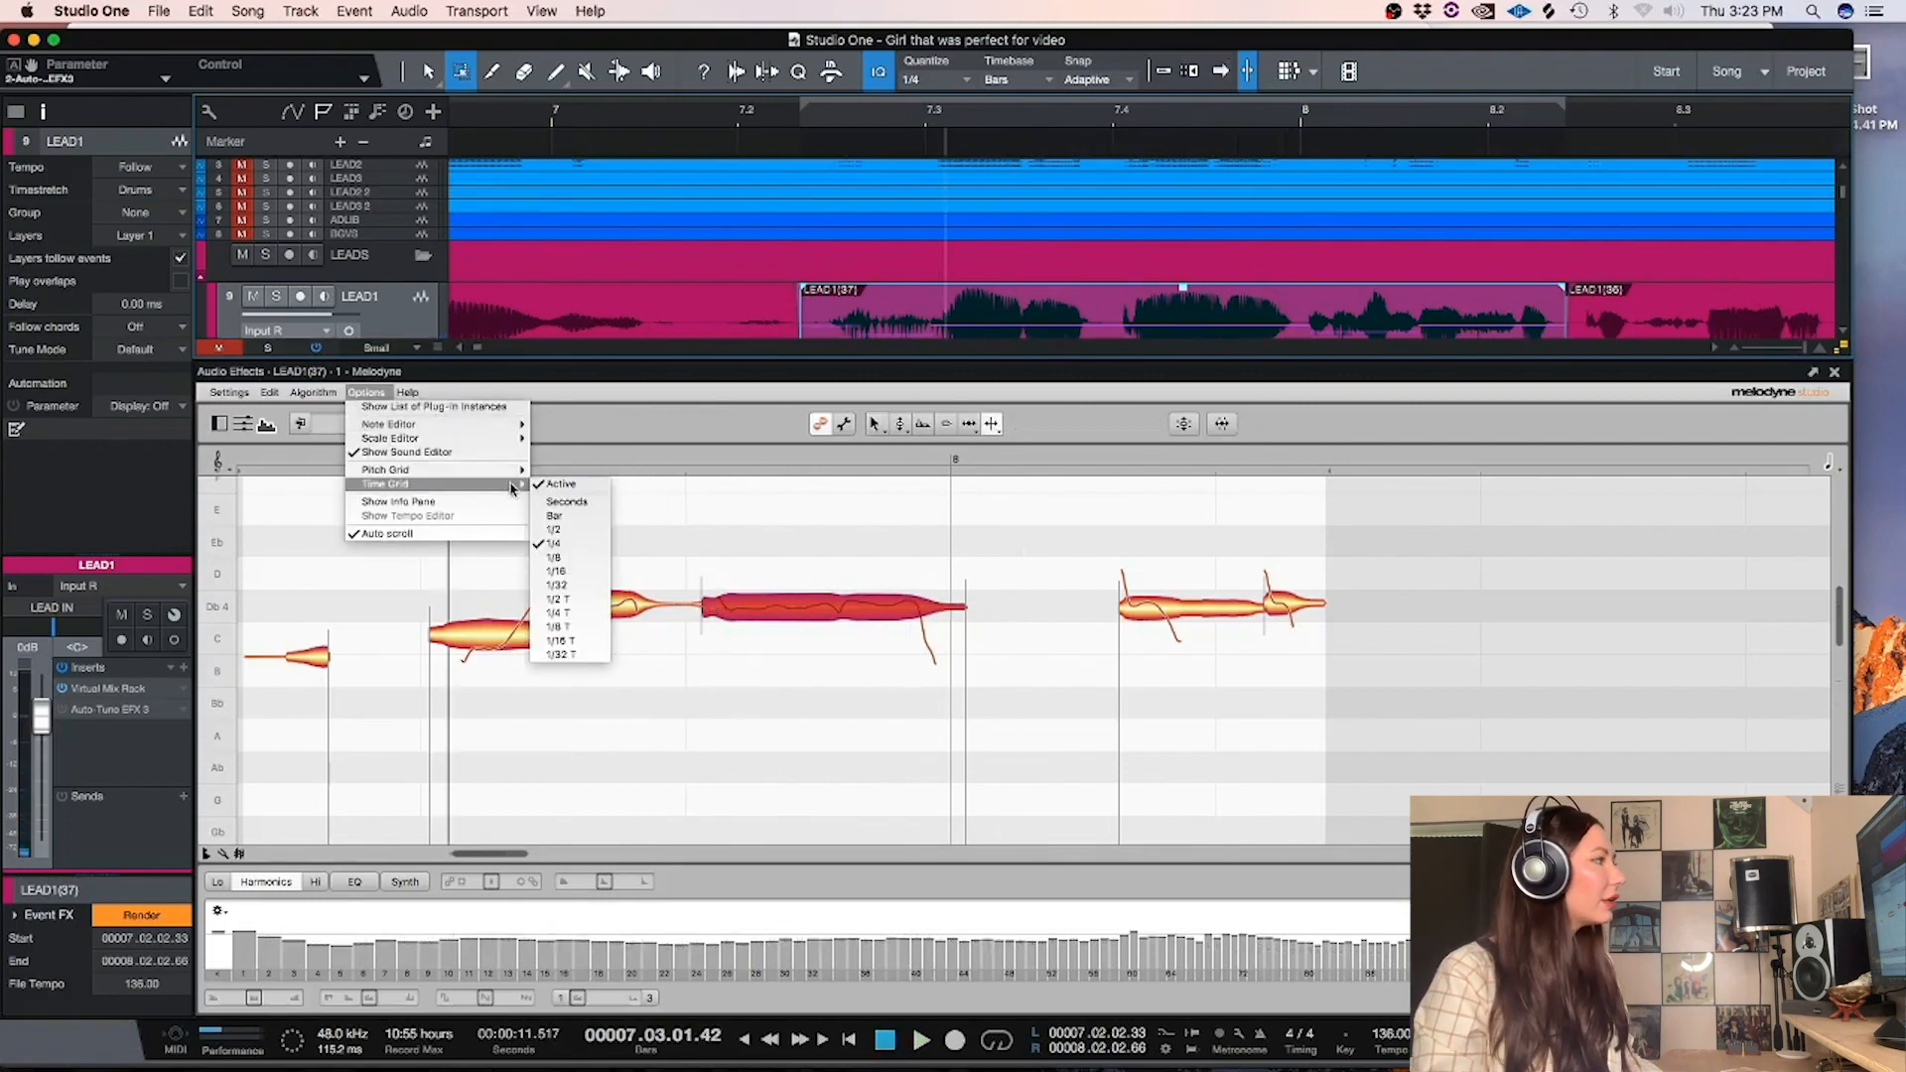
pyautogui.click(589, 574)
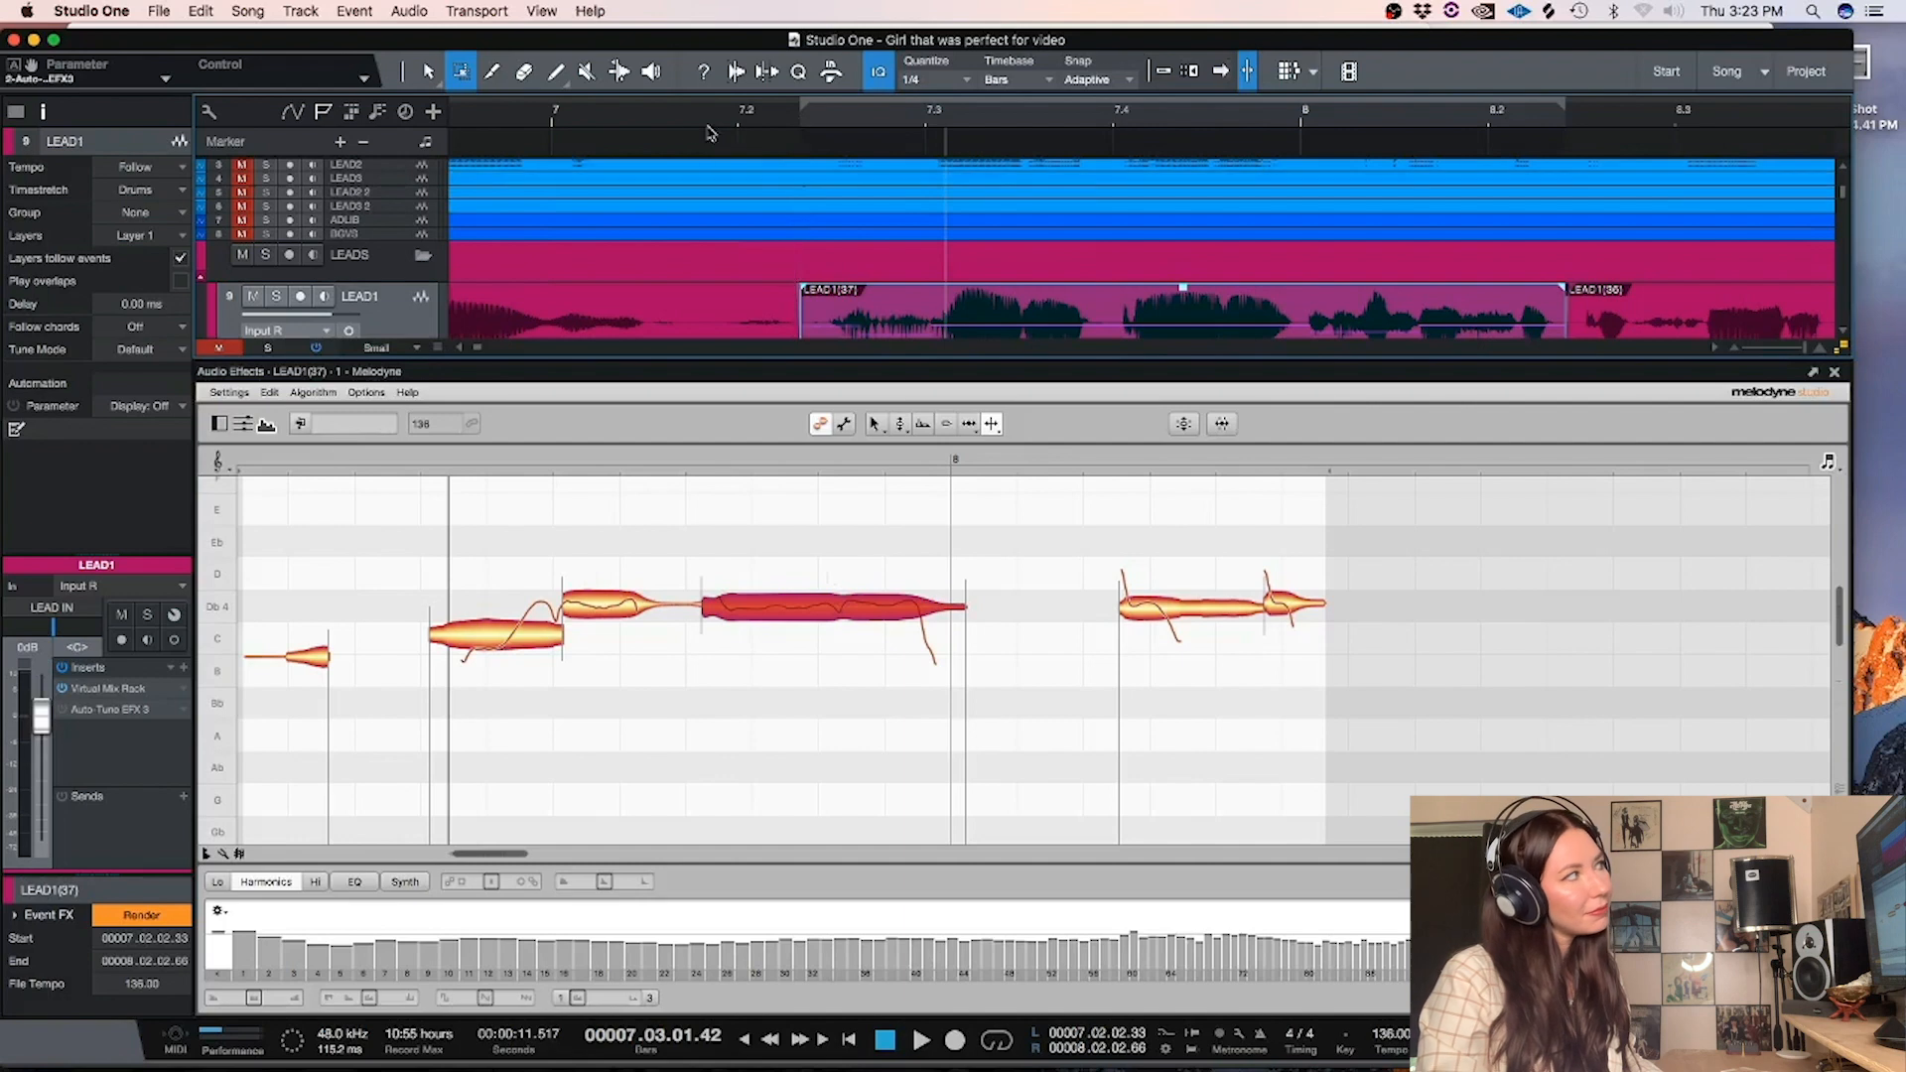
pyautogui.click(574, 121)
pyautogui.press('space')
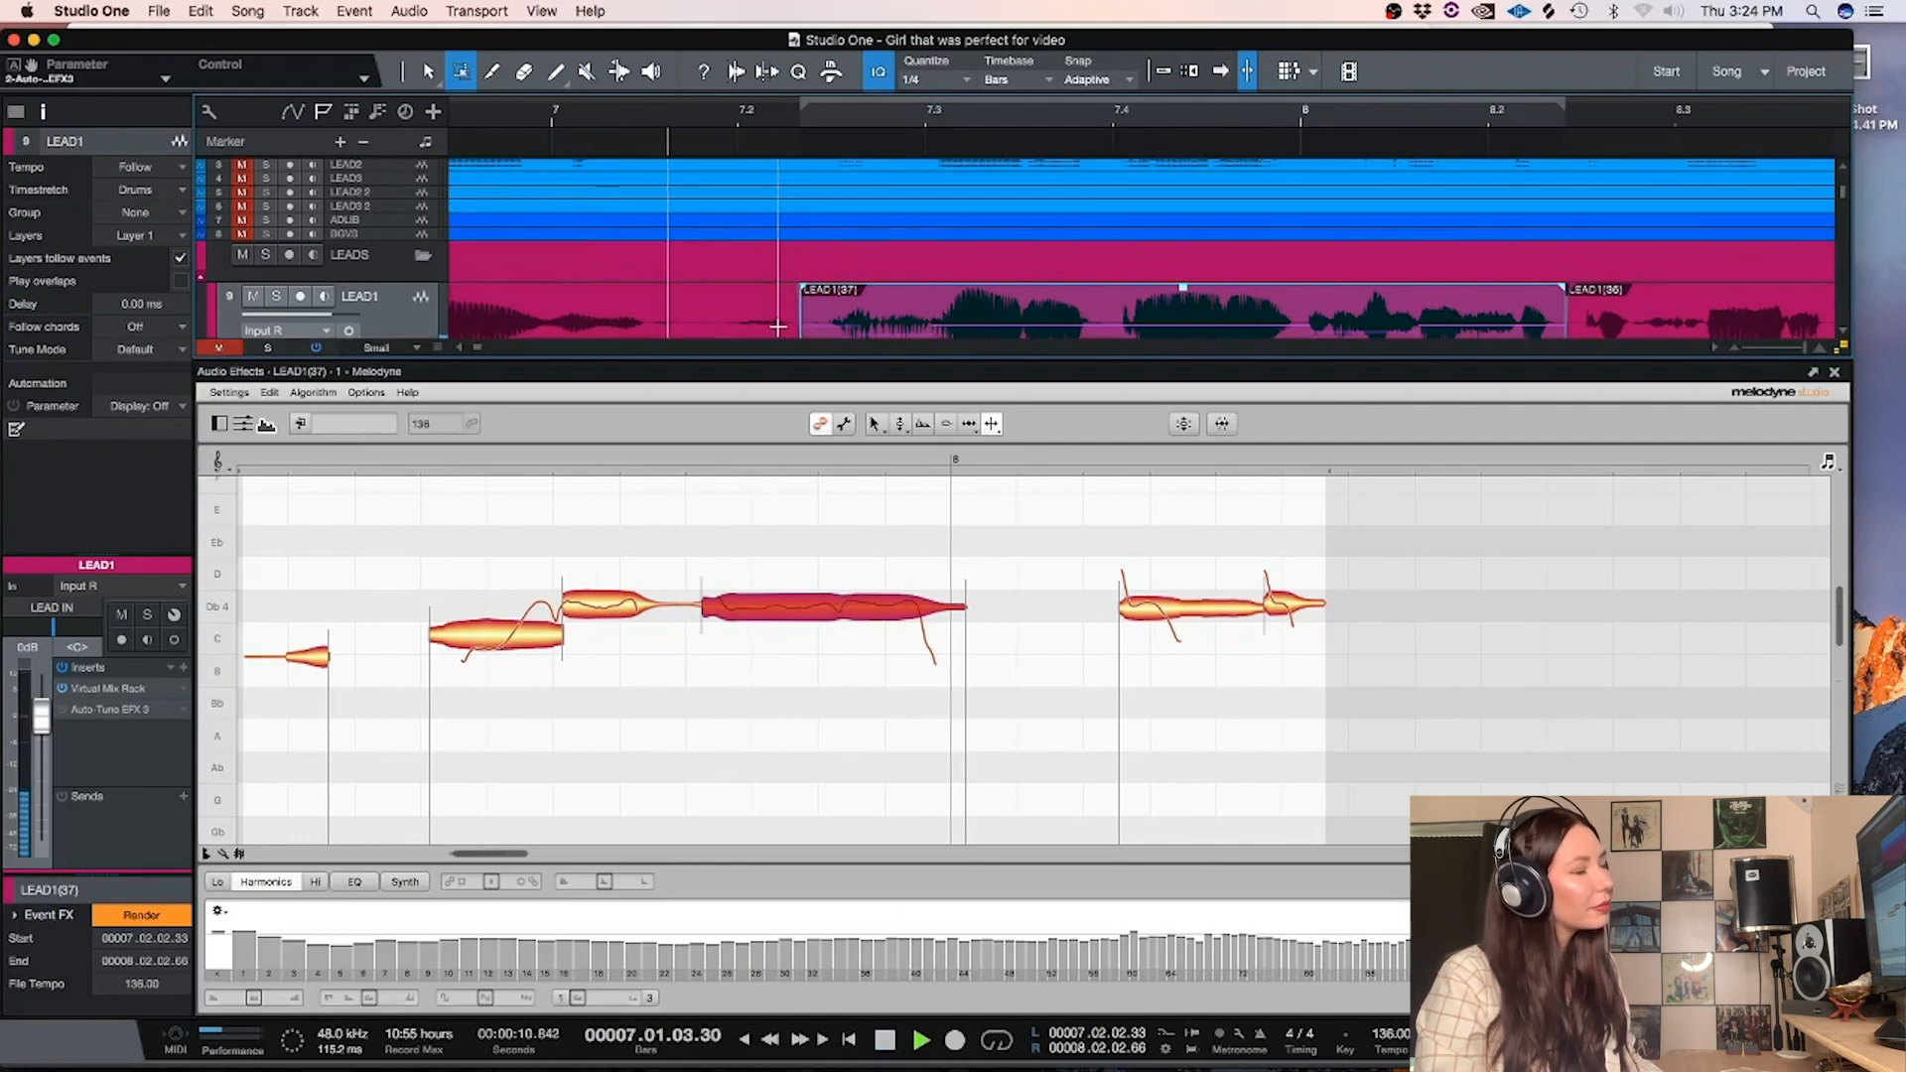
pyautogui.press('space')
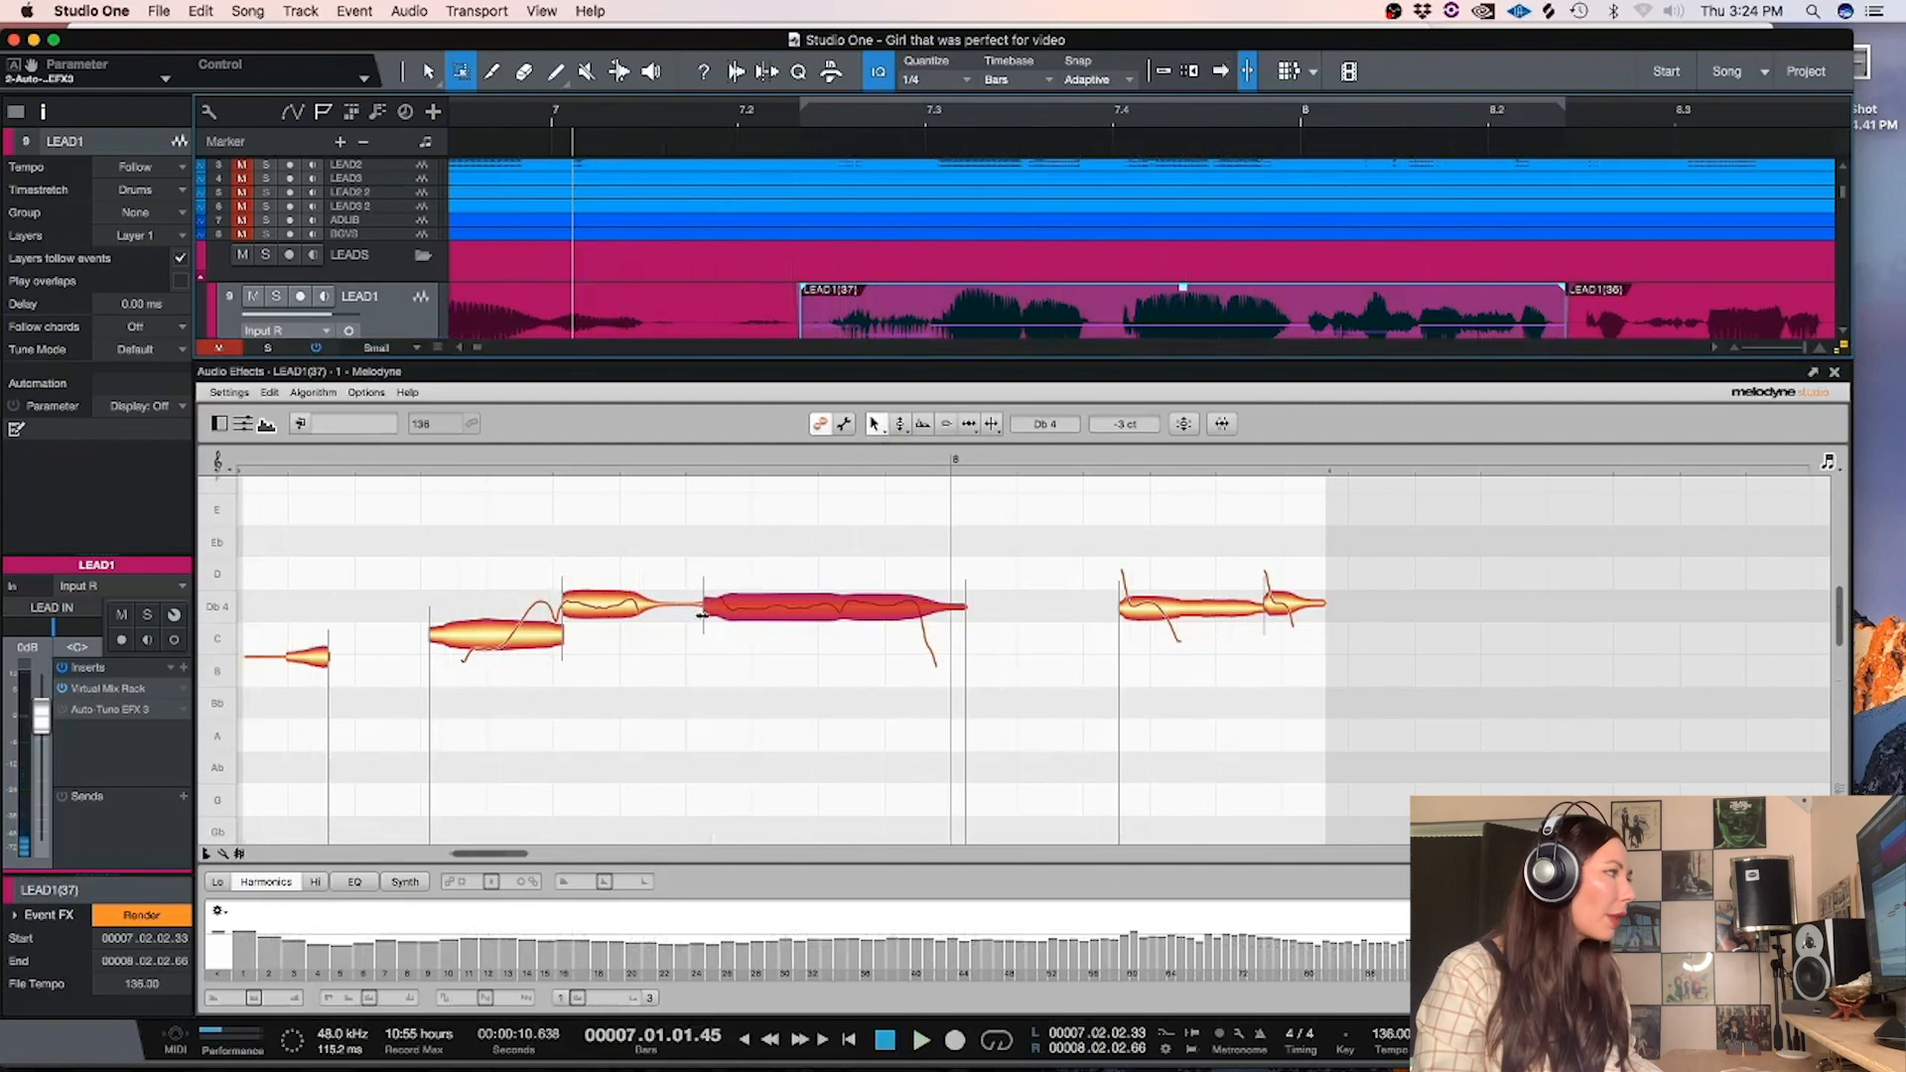
# Finely adjust the start of the long Db 4 note, split it near its middle and play the phrase
pyautogui.press('space')
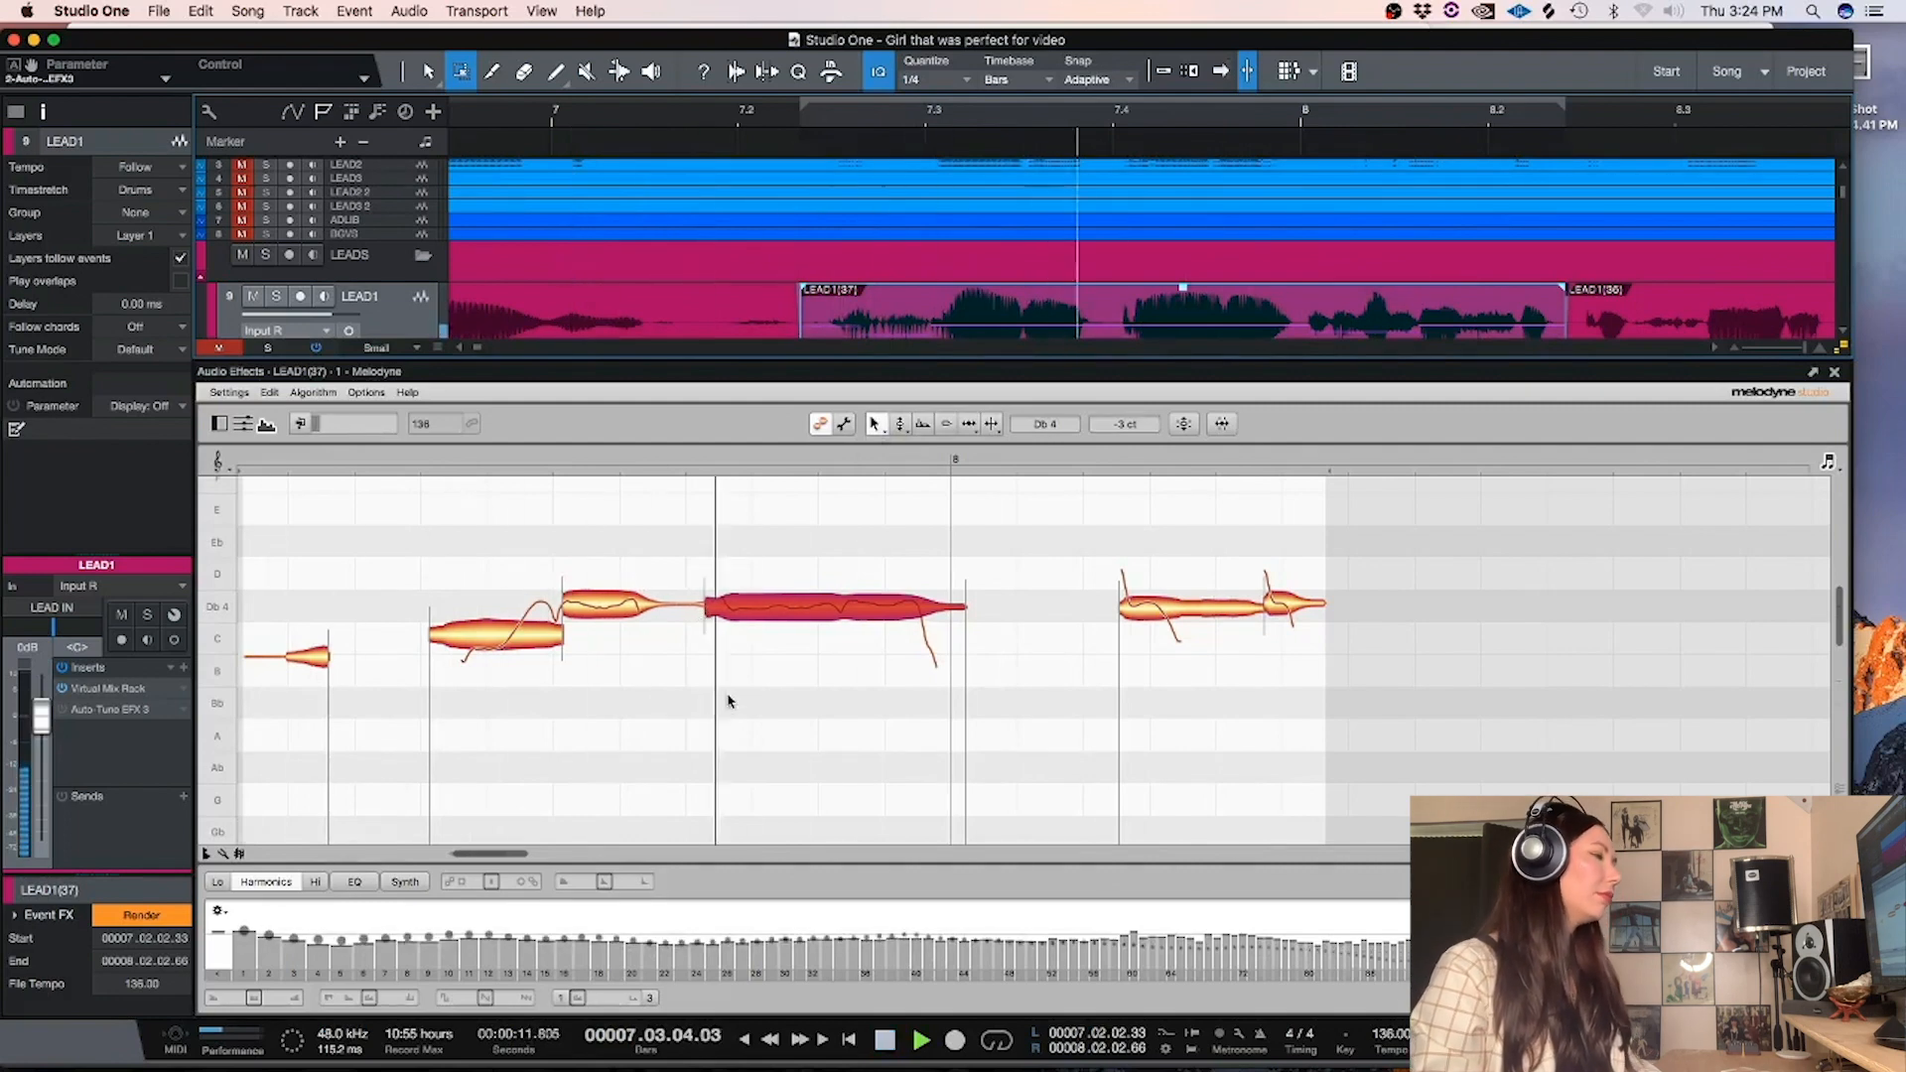
pyautogui.press('space')
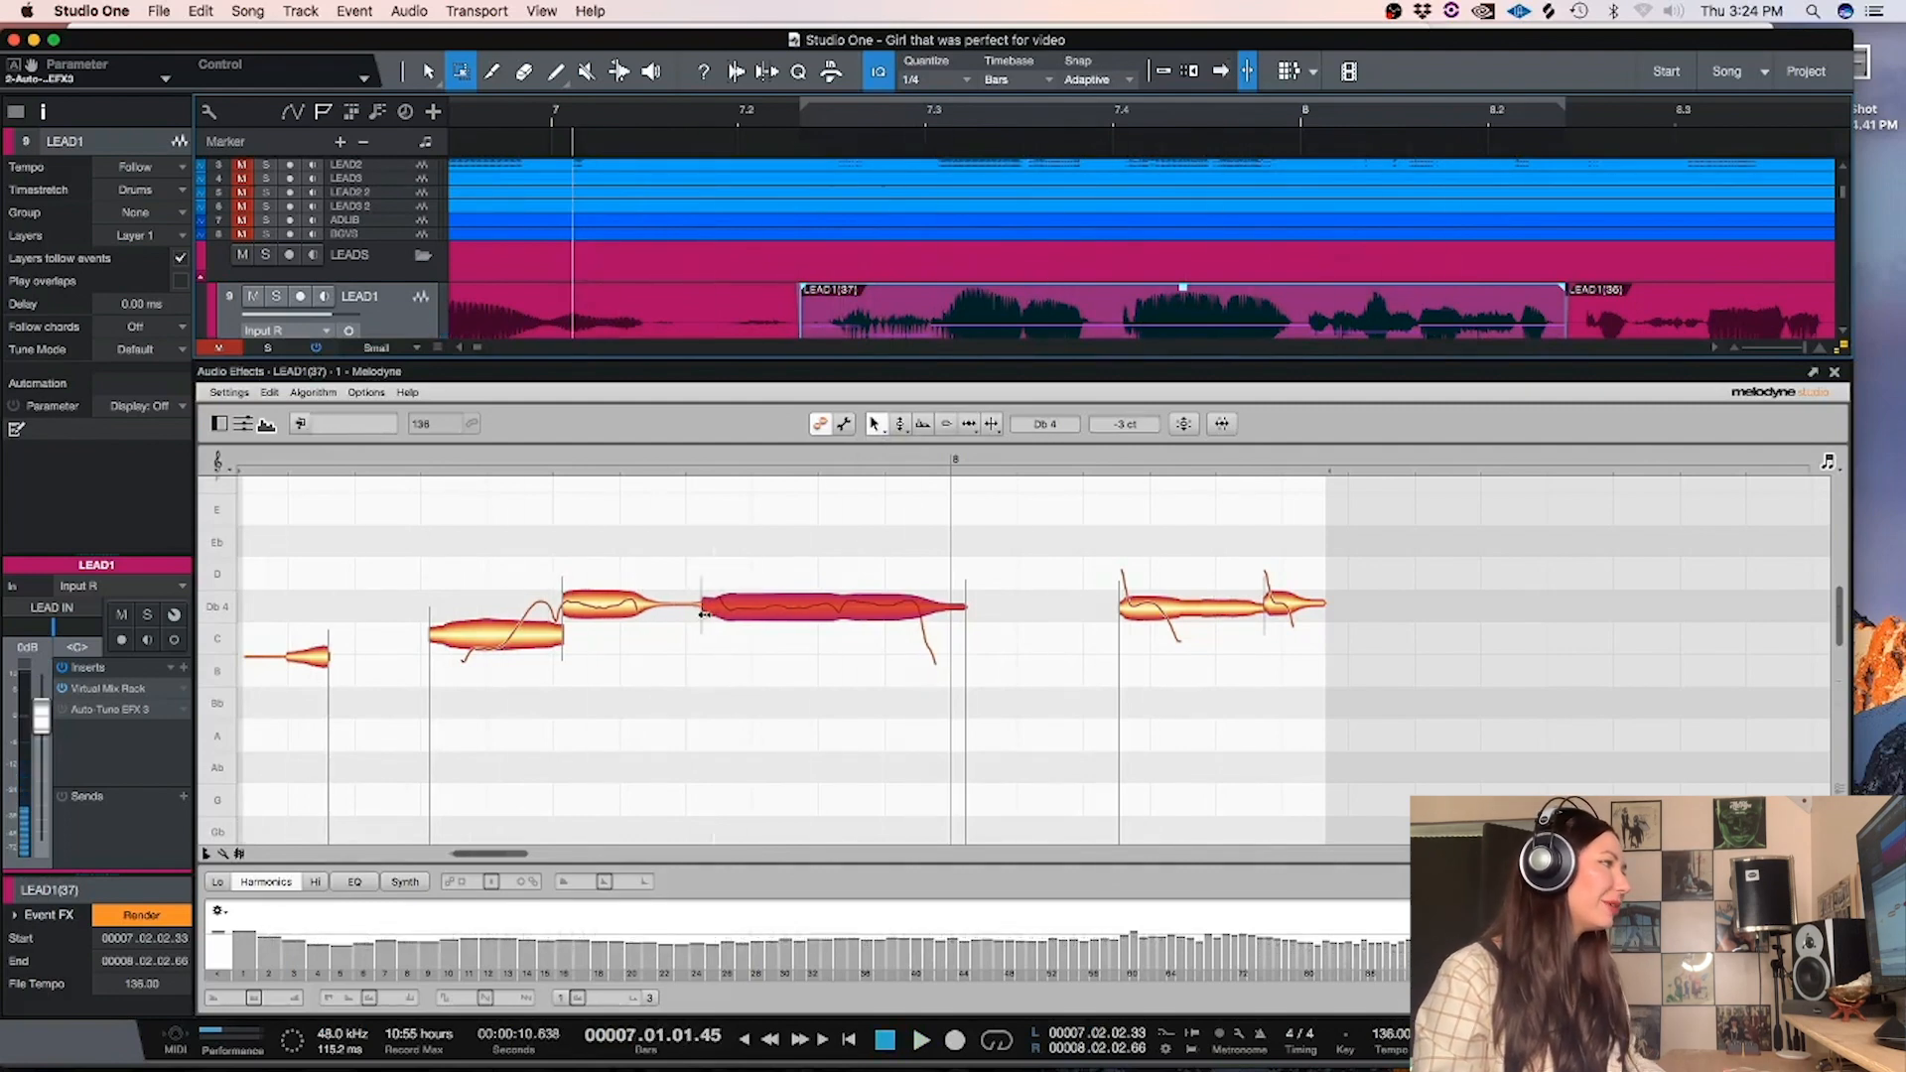
pyautogui.click(992, 424)
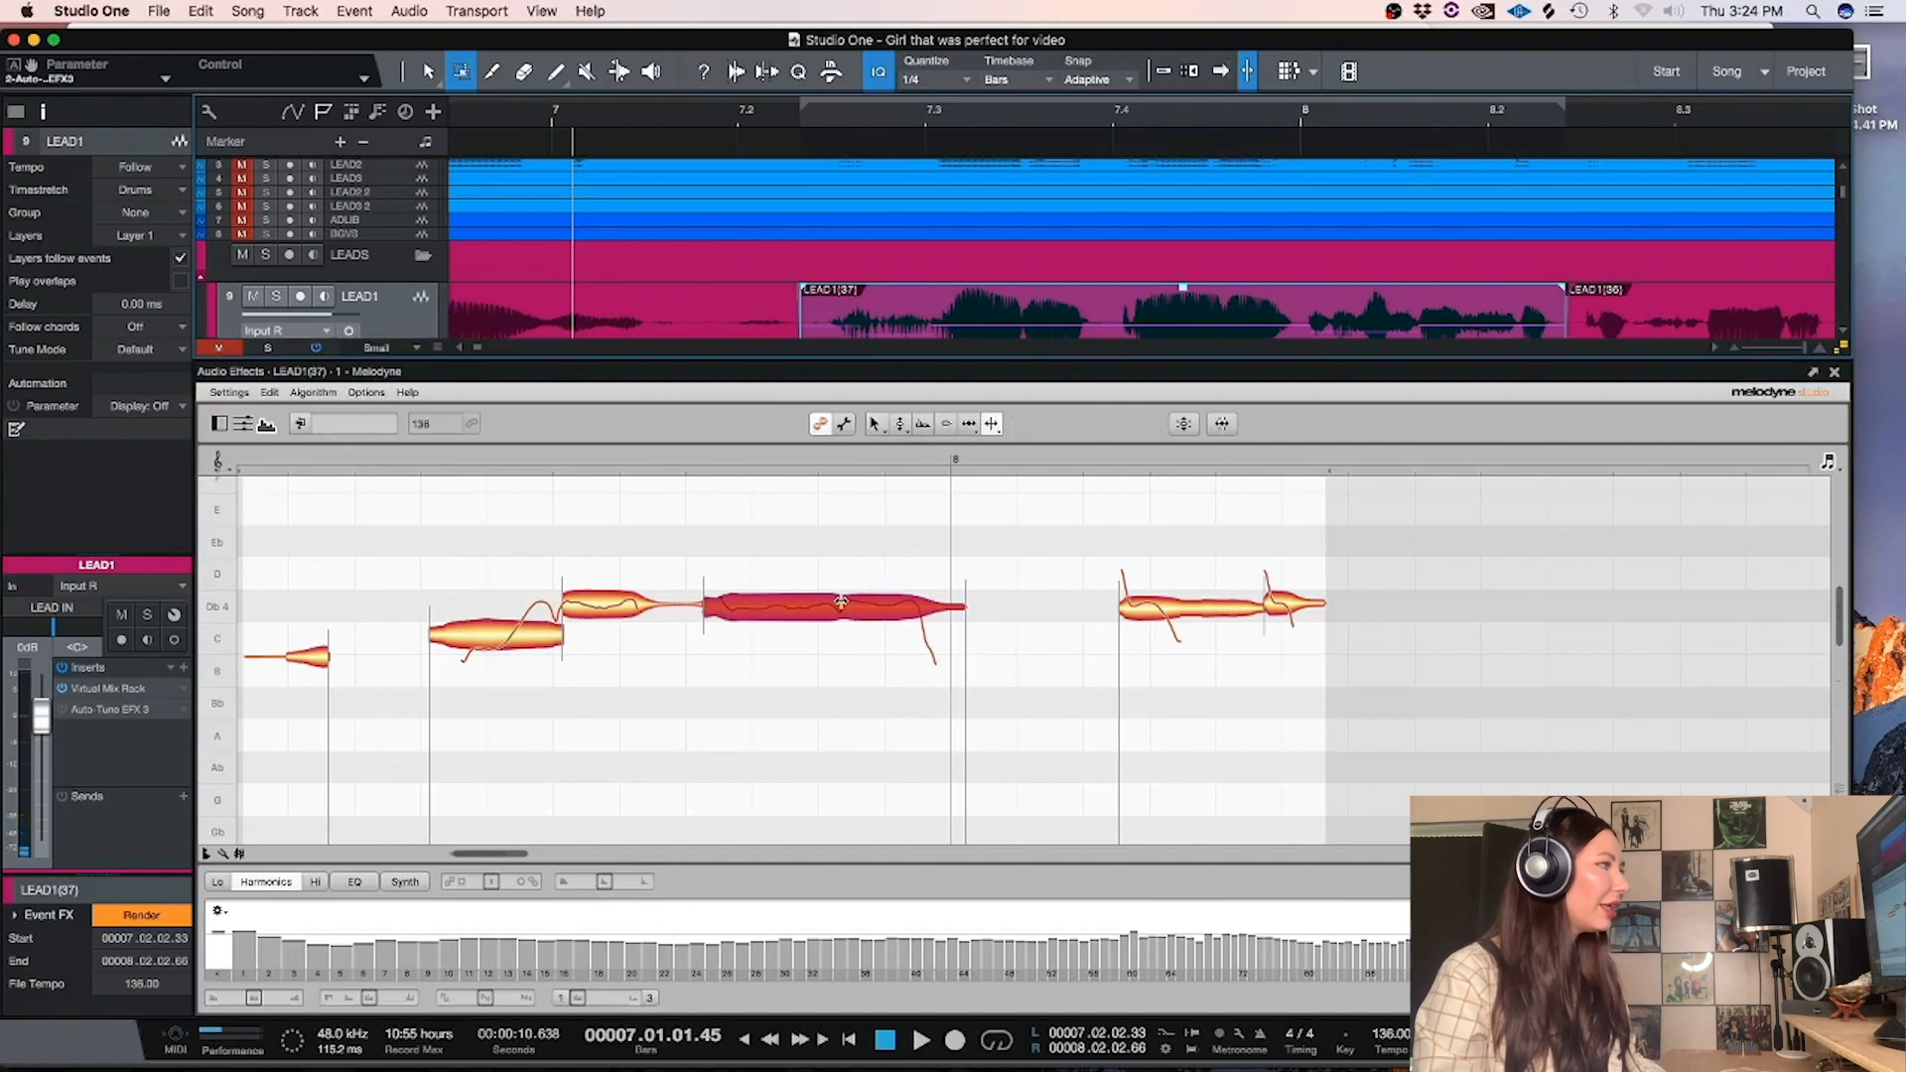
pyautogui.click(842, 602)
pyautogui.click(877, 424)
pyautogui.click(847, 609)
pyautogui.moveTo(846, 612); pyautogui.dragTo(851, 612)
pyautogui.press('space')
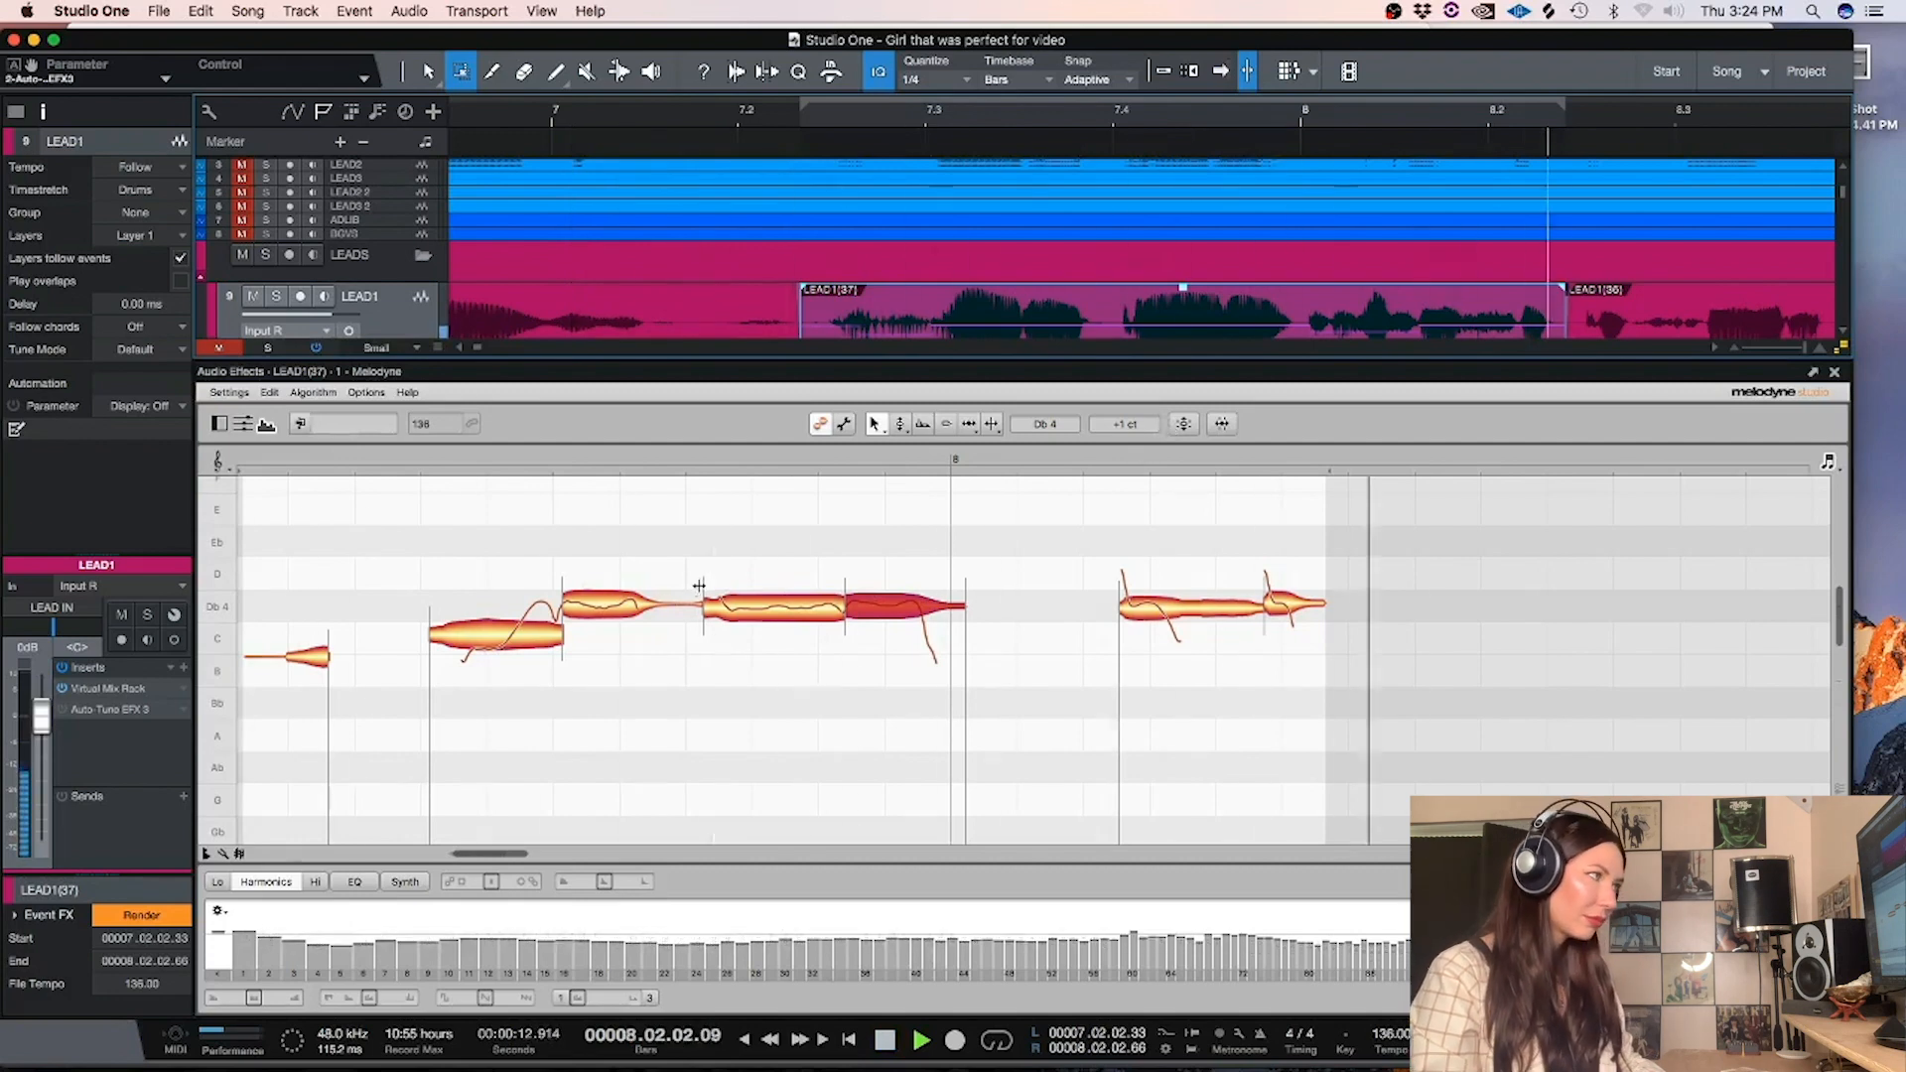
# Replay the corrected phrase, render the Melodyne edit on LEAD1 and save the song
pyautogui.press('space')
pyautogui.press('space')
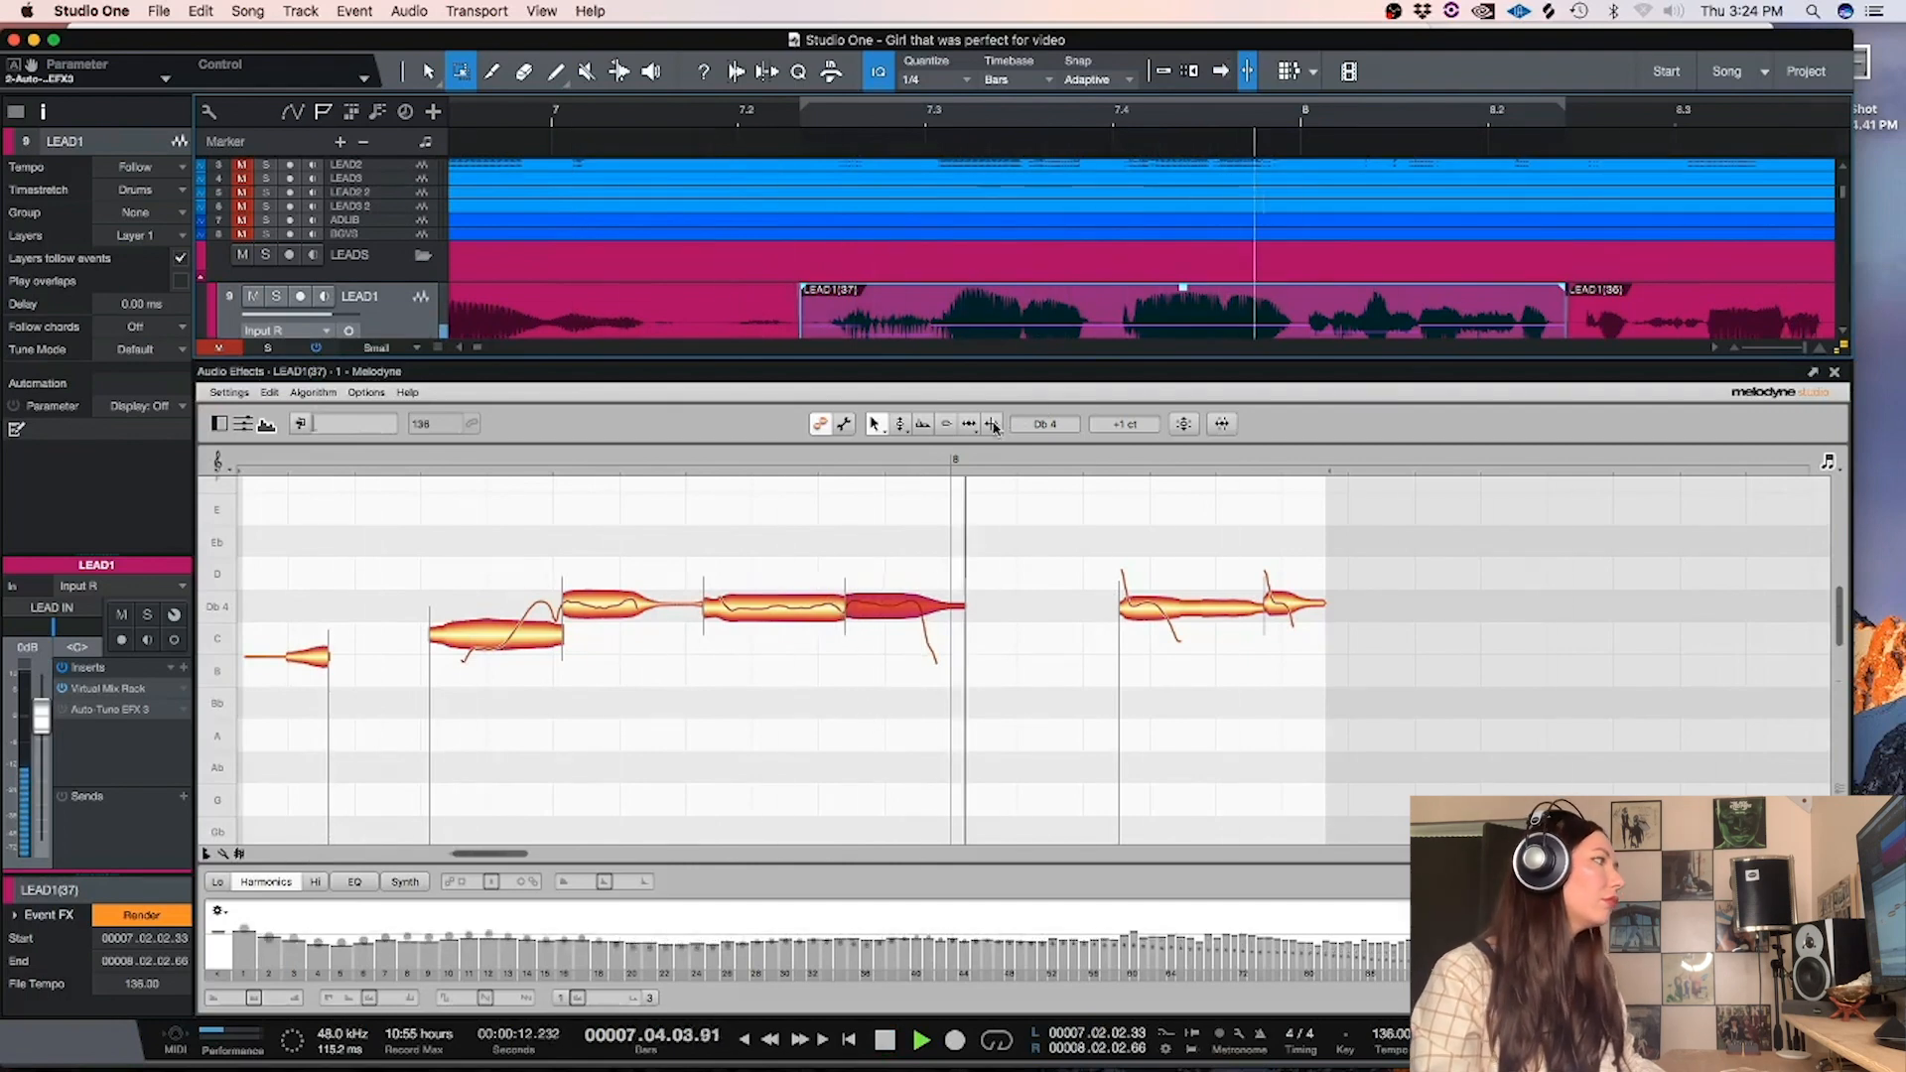
pyautogui.press('space')
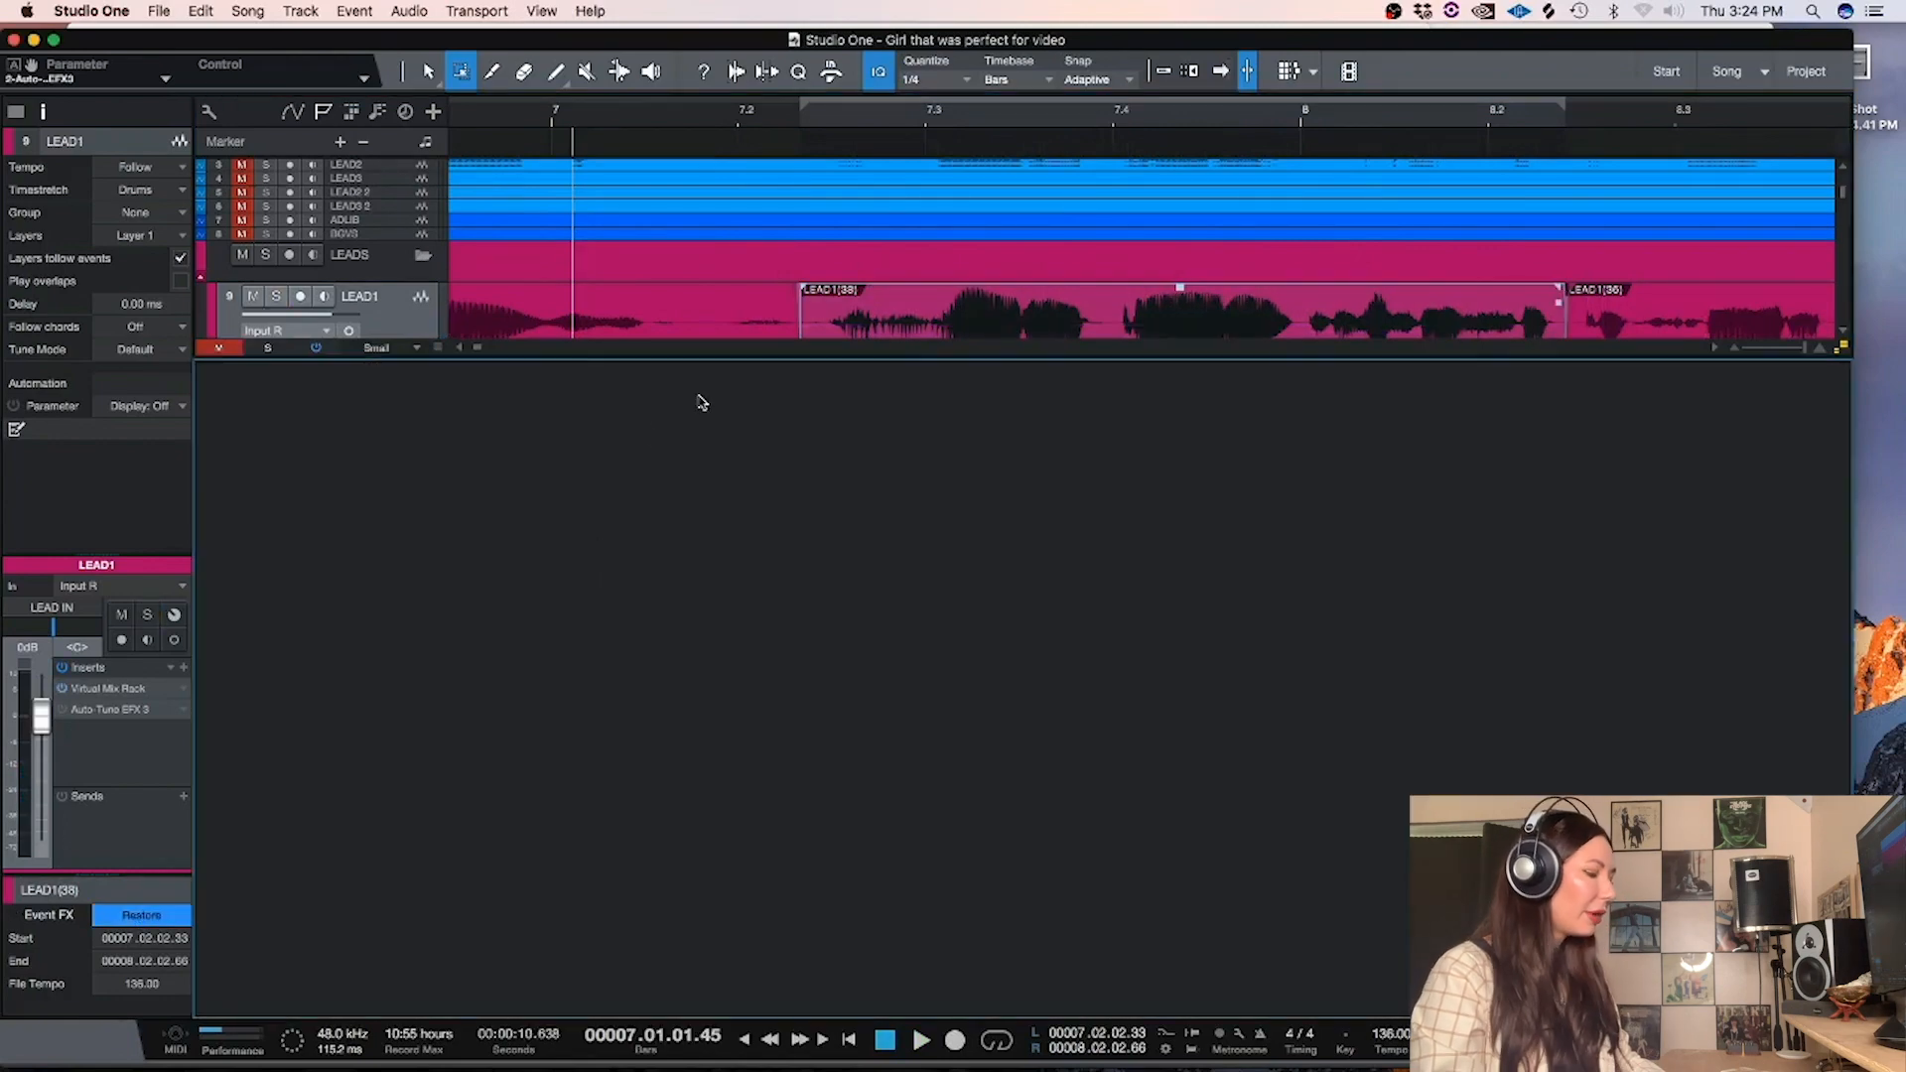
pyautogui.press('w')
pyautogui.press('w')
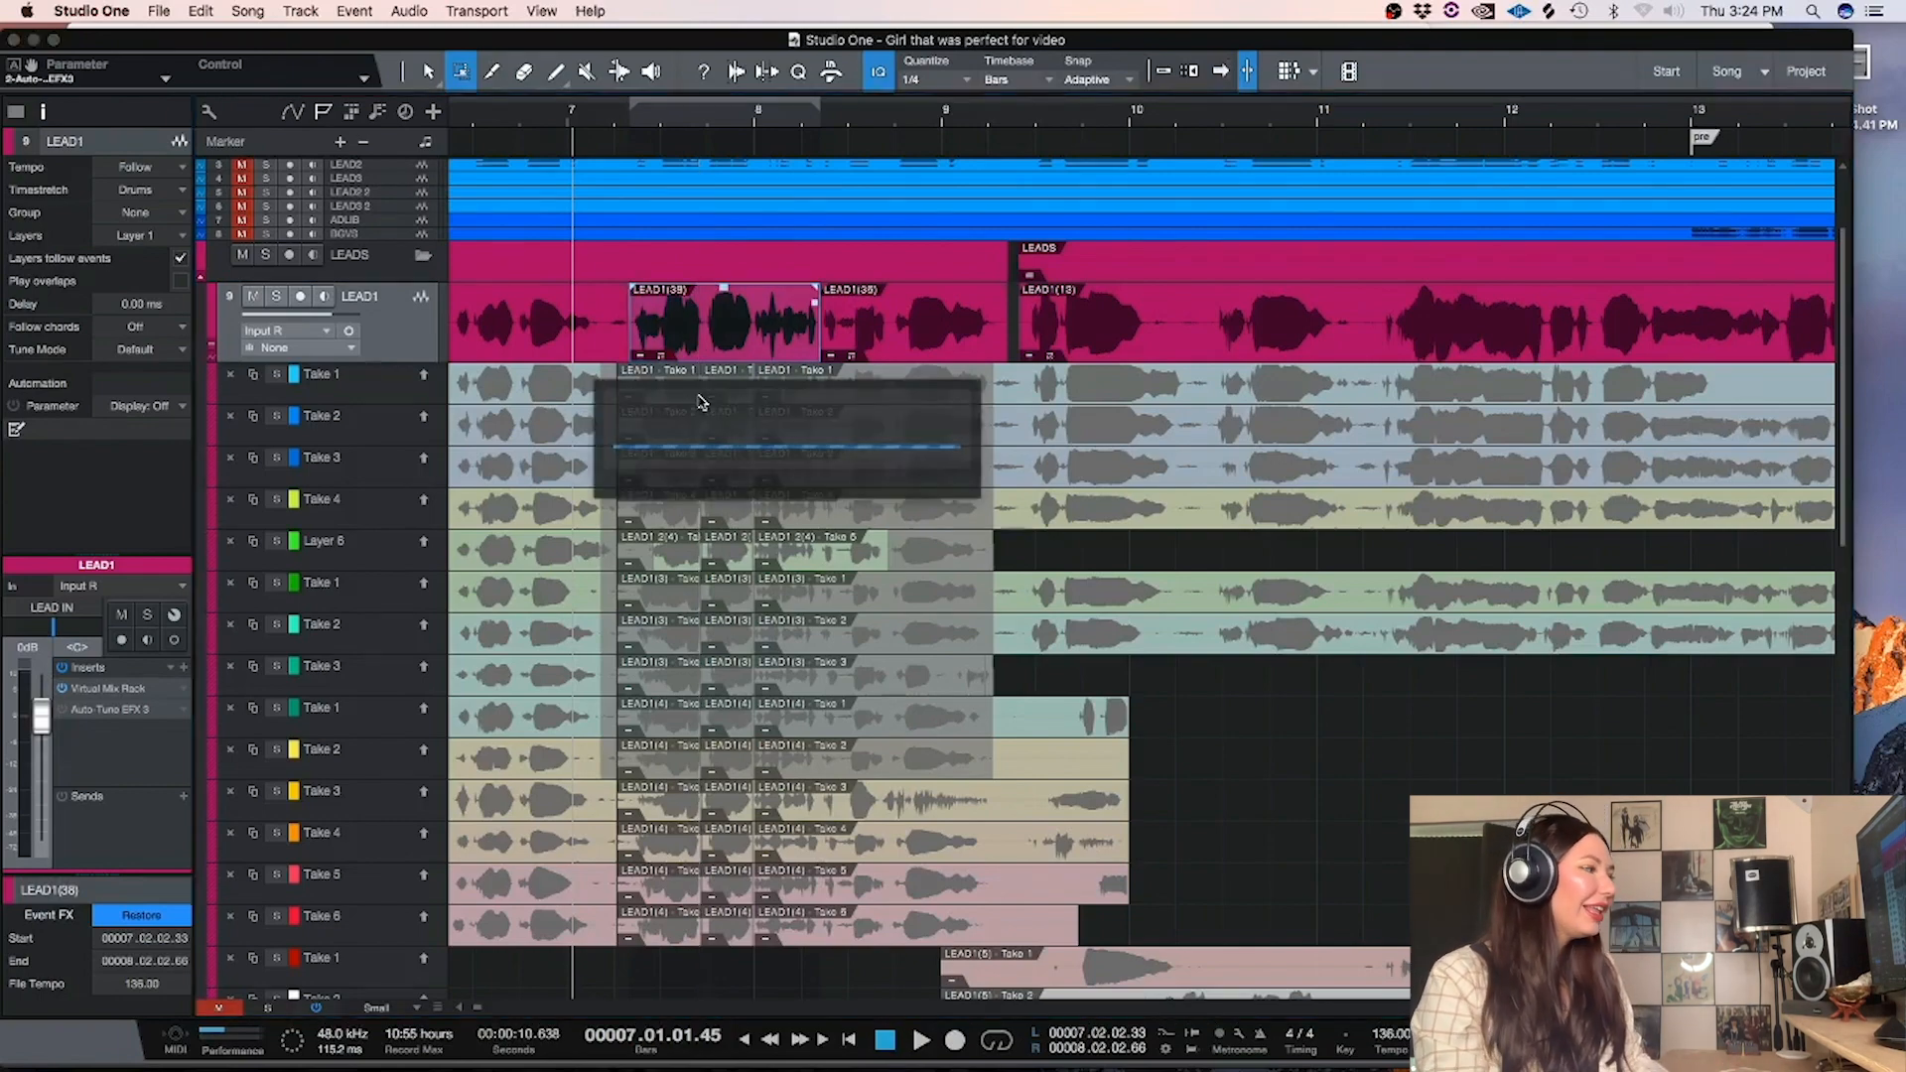
# Play the verse from bar 5 and split its first LEAD1 event at 5.02.02.84, selecting the short opening piece
pyautogui.hscroll(-5, 465, 1010)
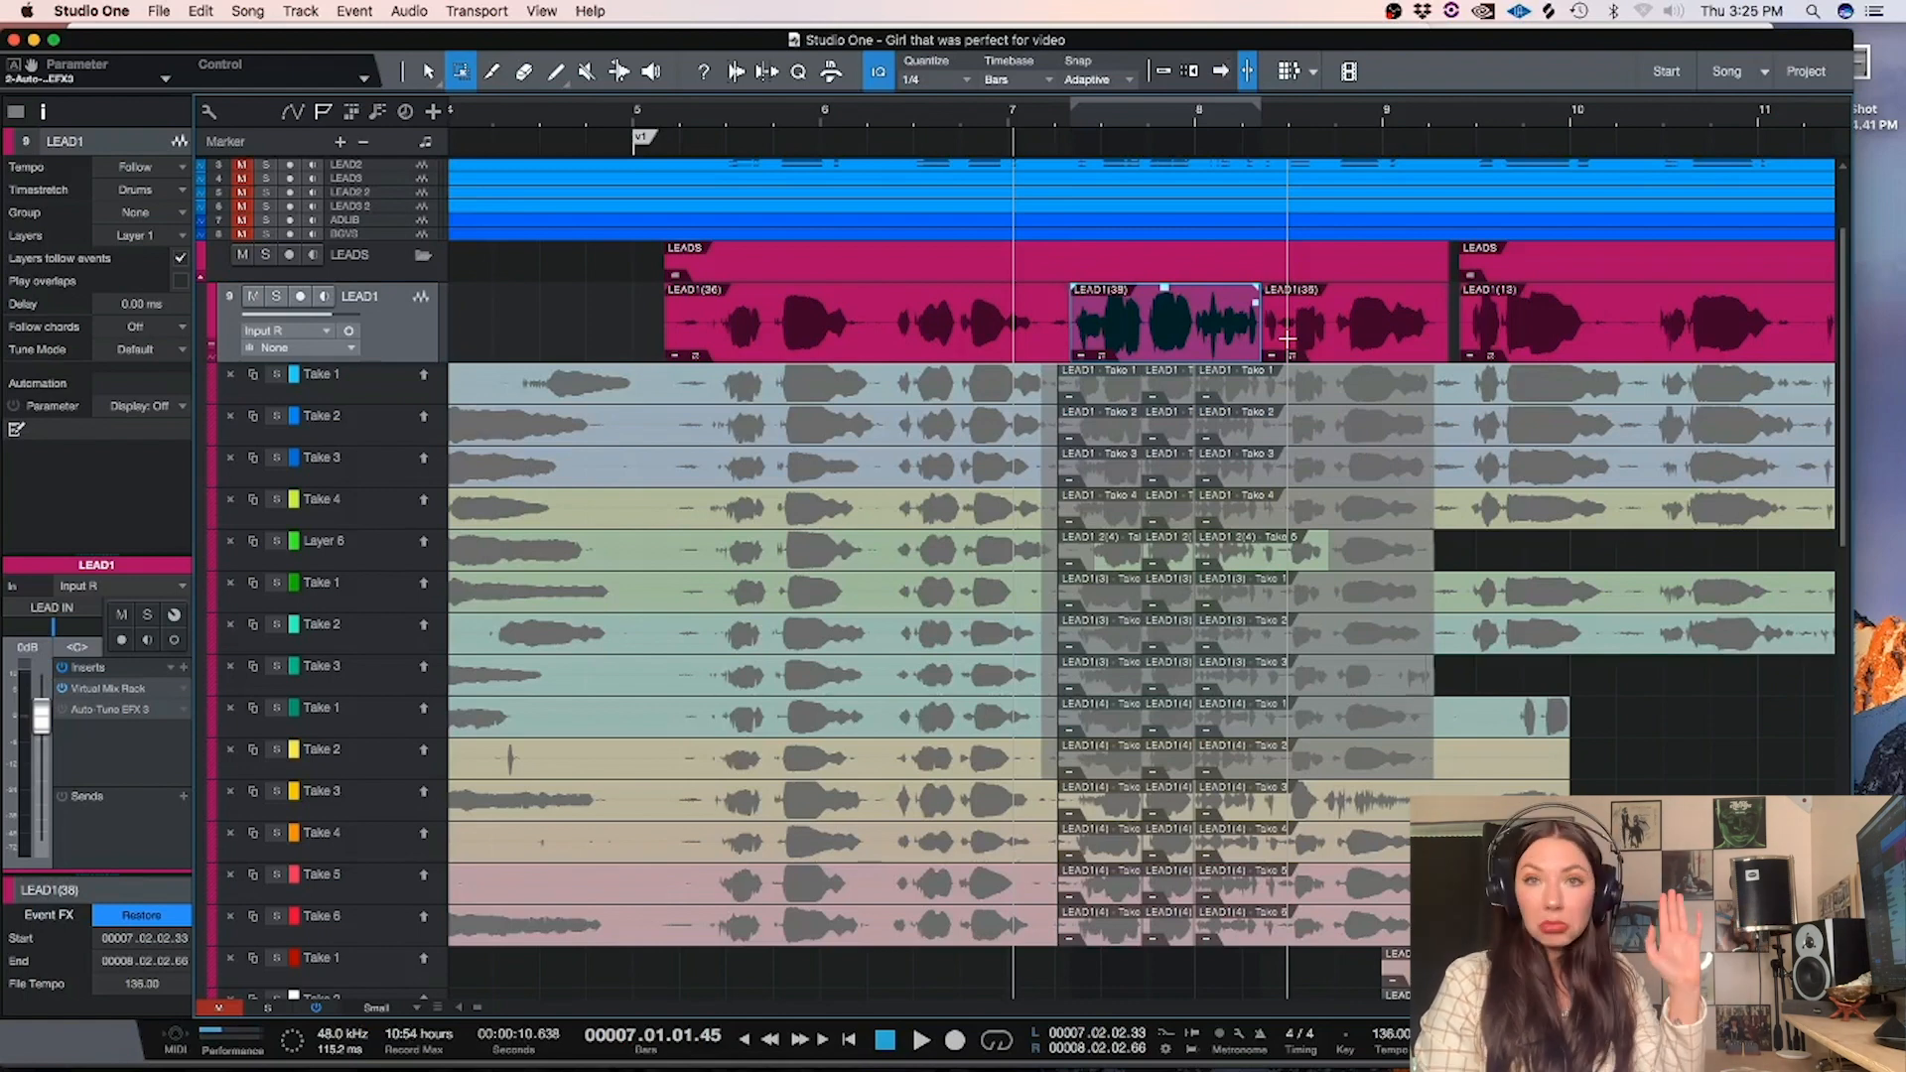
pyautogui.click(638, 123)
pyautogui.press('space')
pyautogui.press('space')
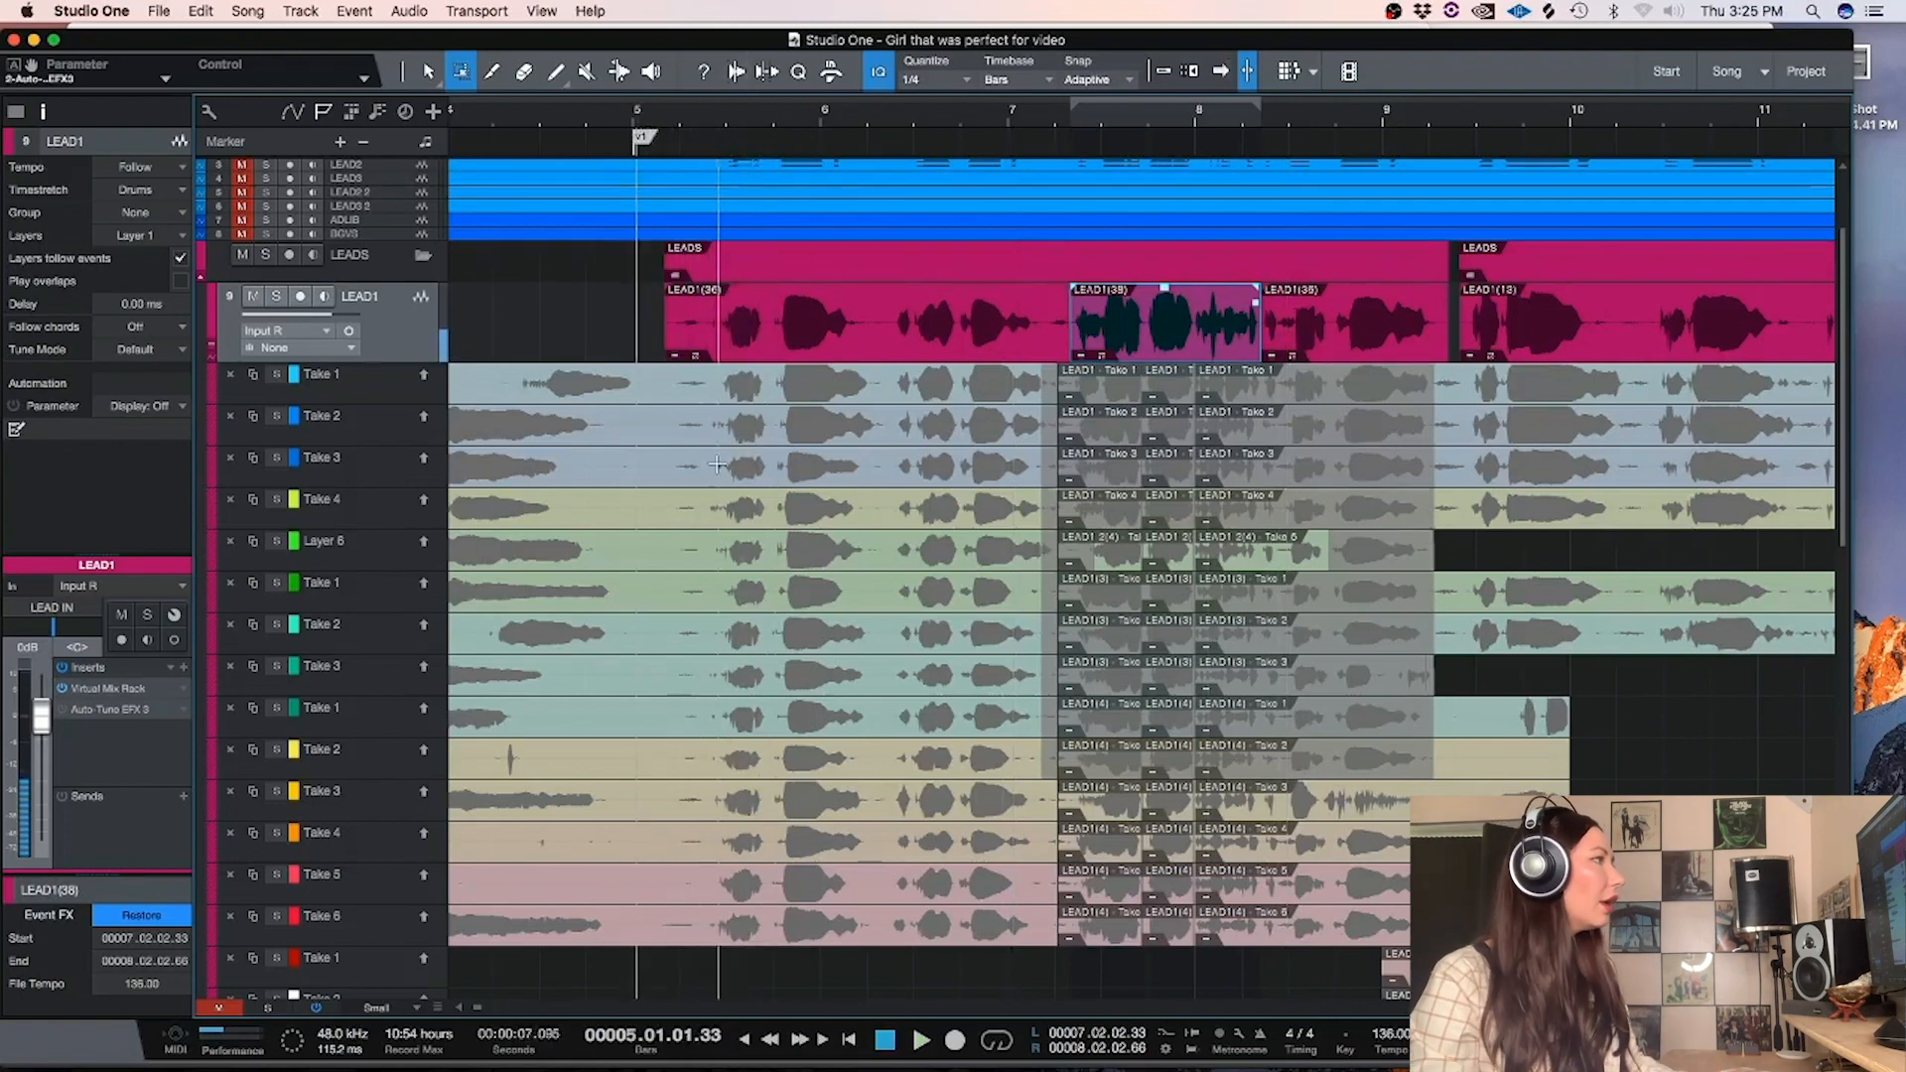
pyautogui.click(699, 311)
pyautogui.doubleClick(701, 311)
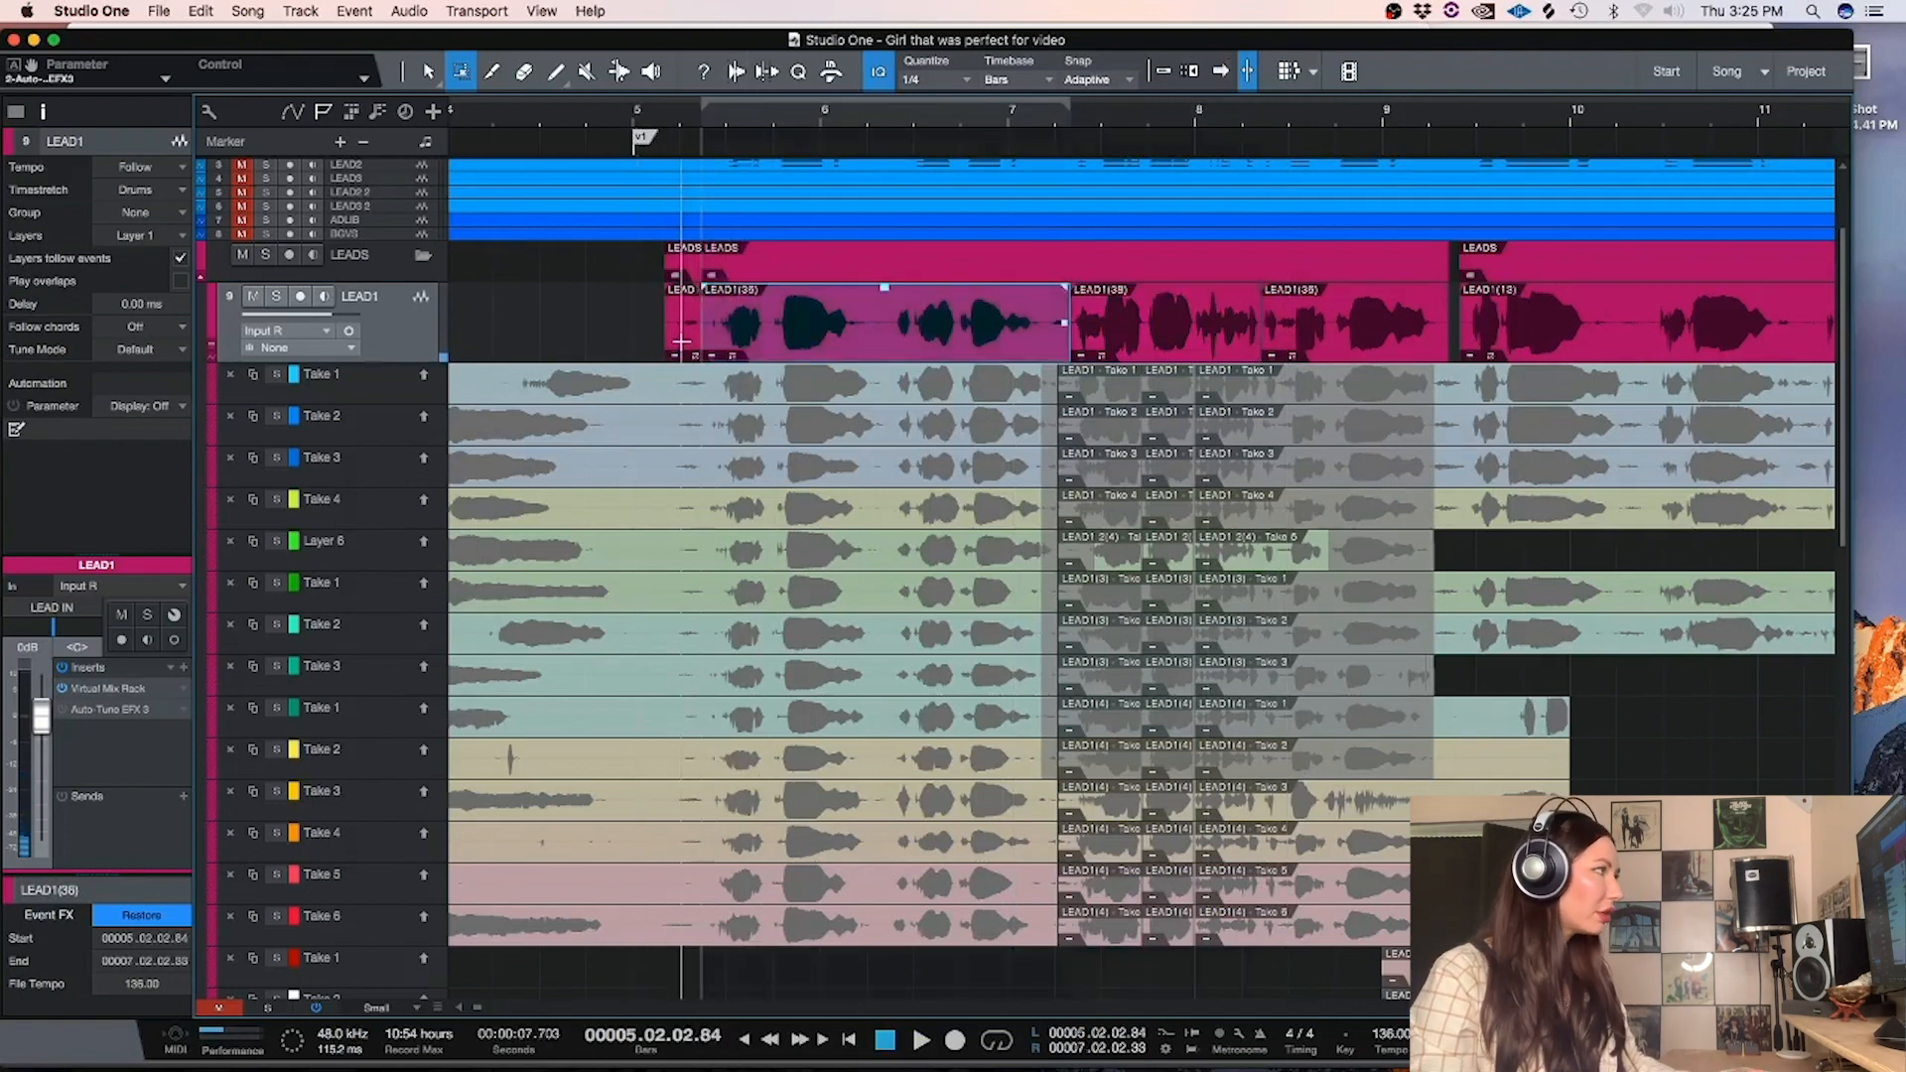
pyautogui.click(682, 329)
# Lower the volume of the short opening piece of LEAD1, give it a short fade-in and play it
pyautogui.press('e')
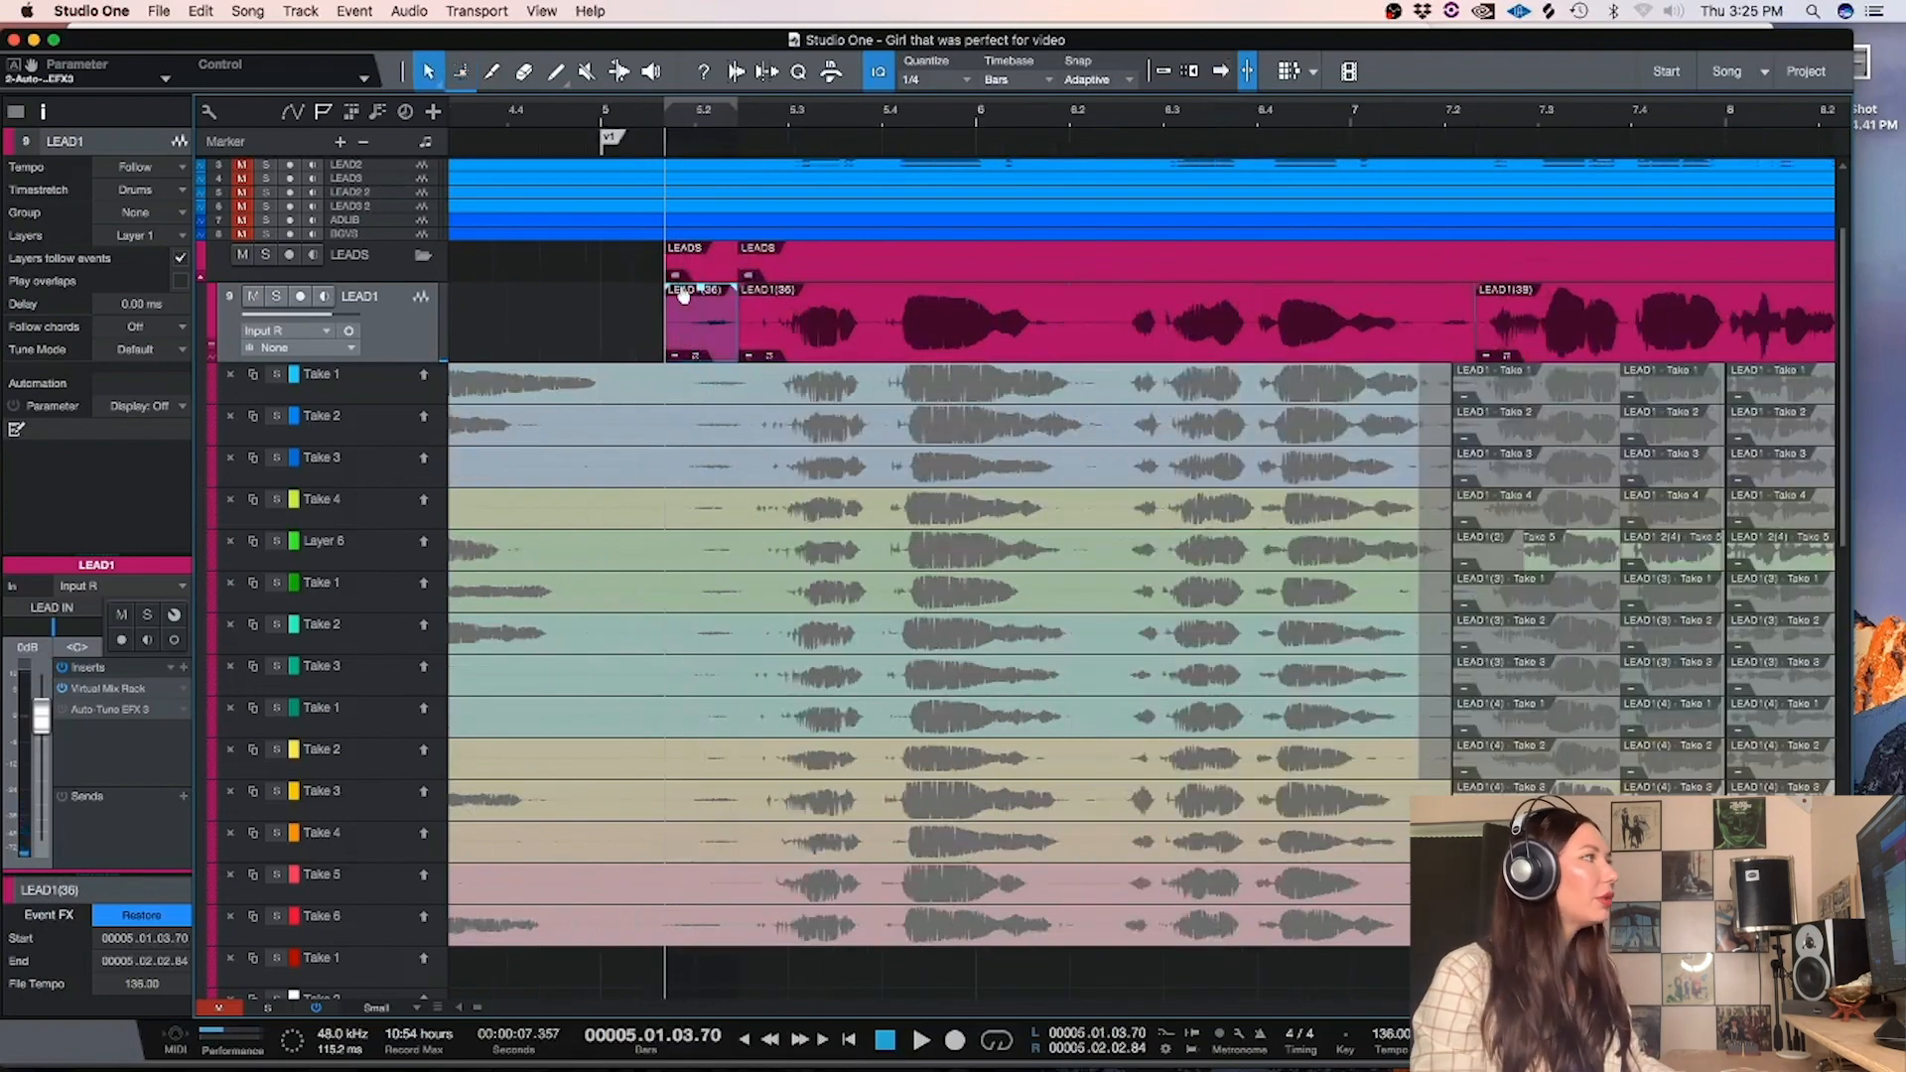
pyautogui.moveTo(704, 294); pyautogui.dragTo(705, 317)
pyautogui.press('space')
pyautogui.press('space')
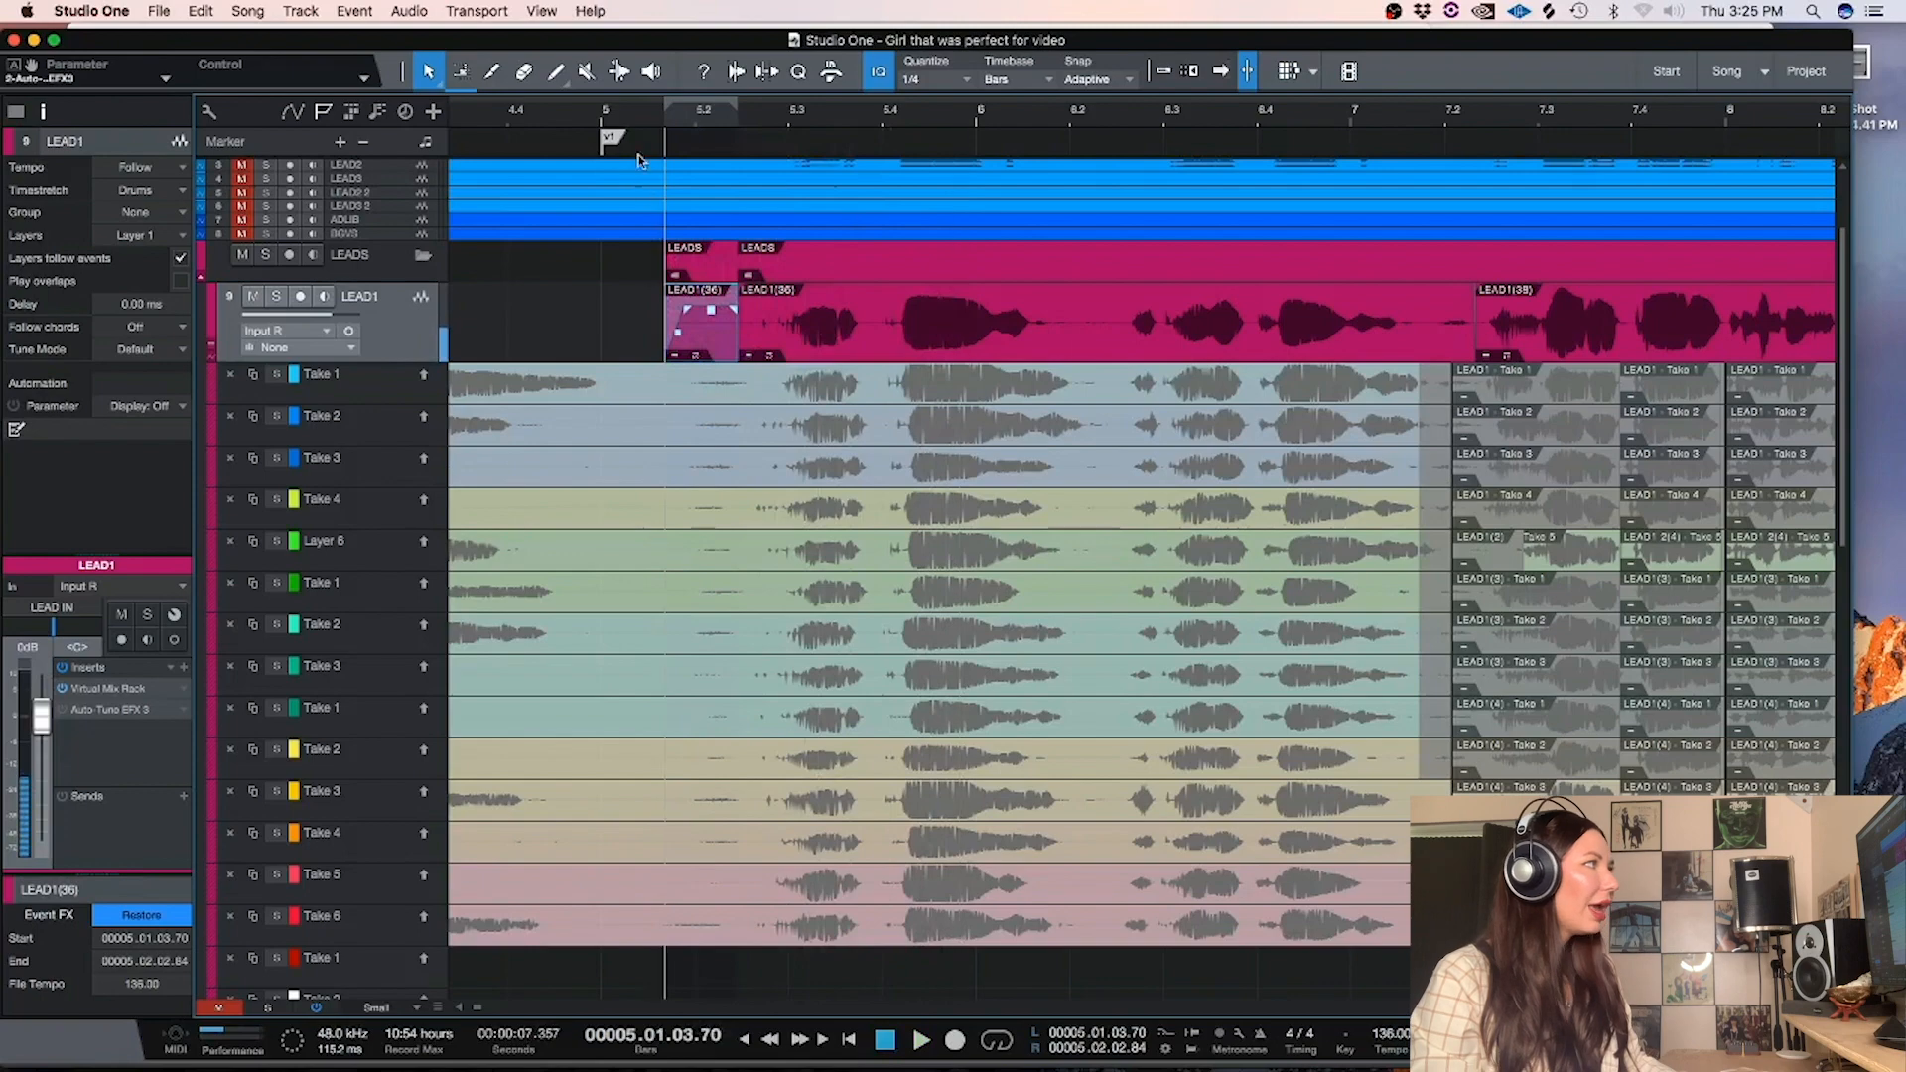
pyautogui.click(599, 338)
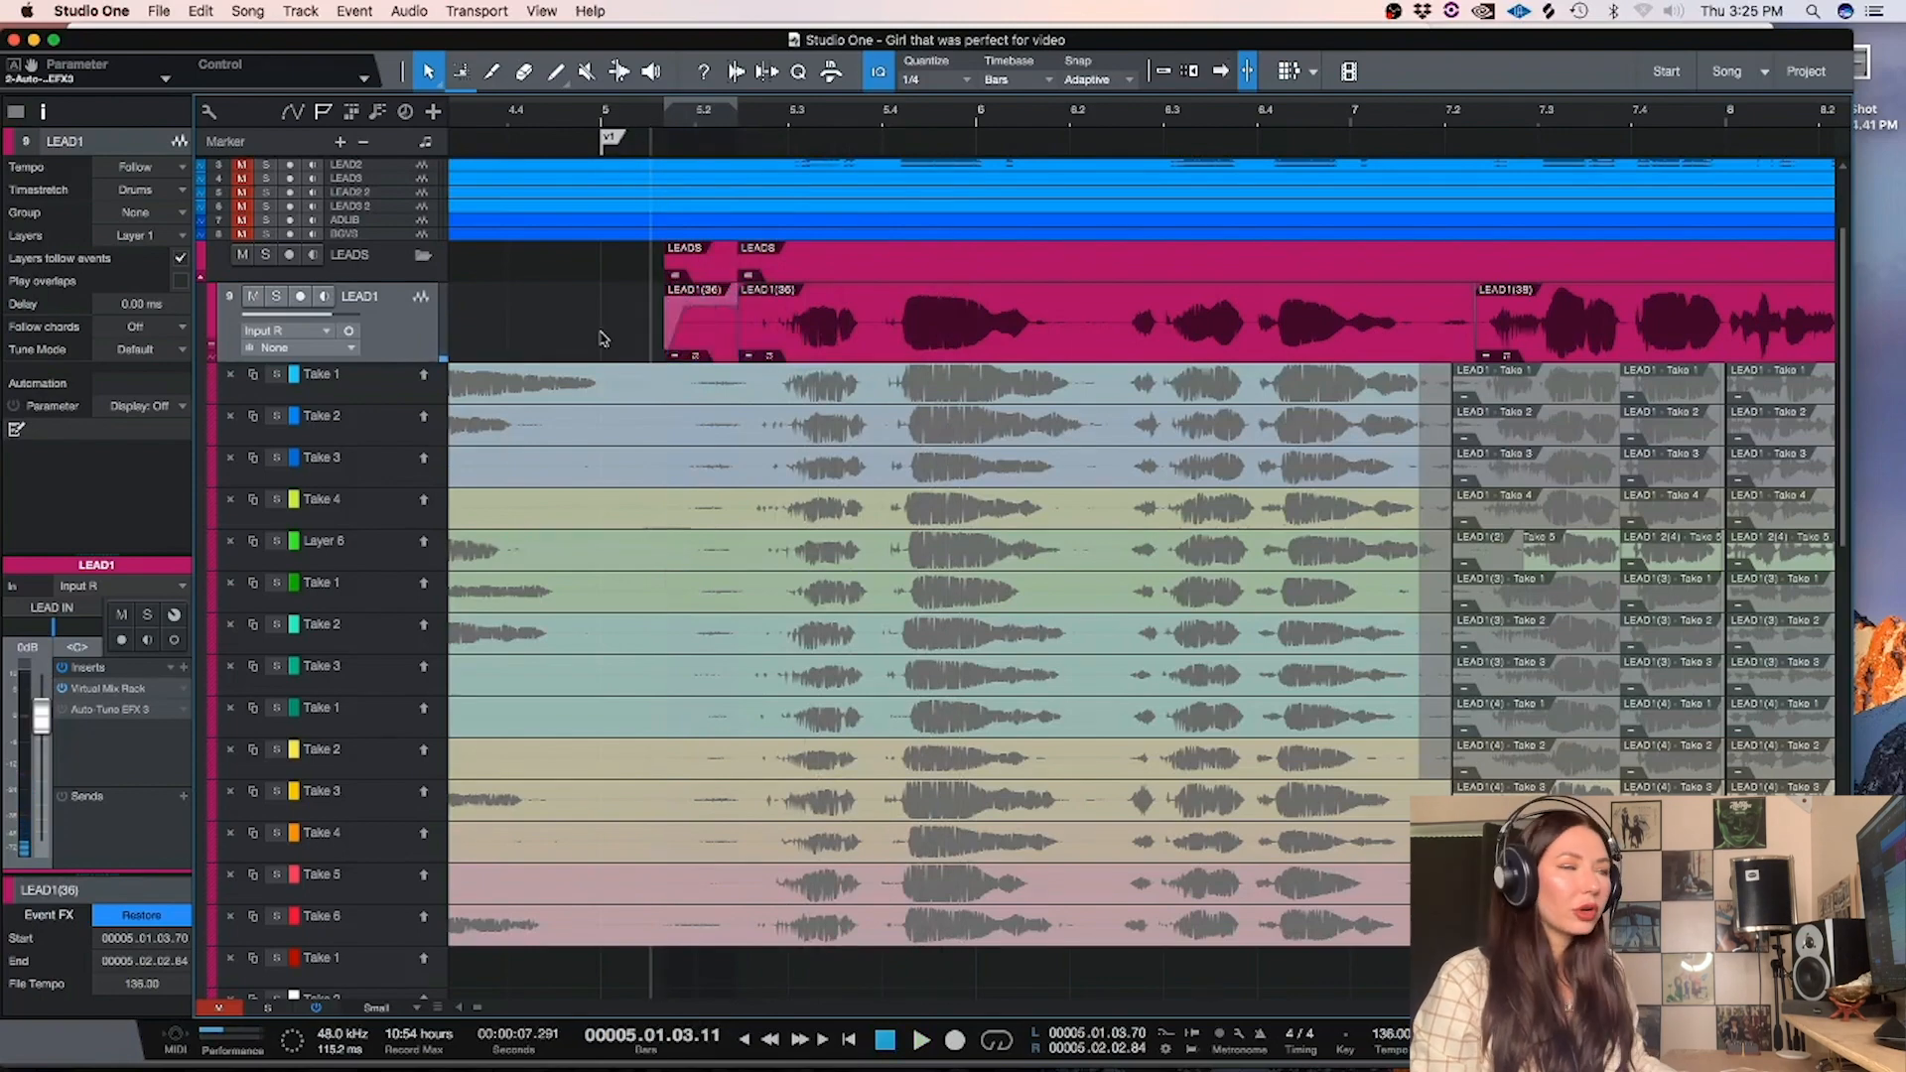
pyautogui.press('w')
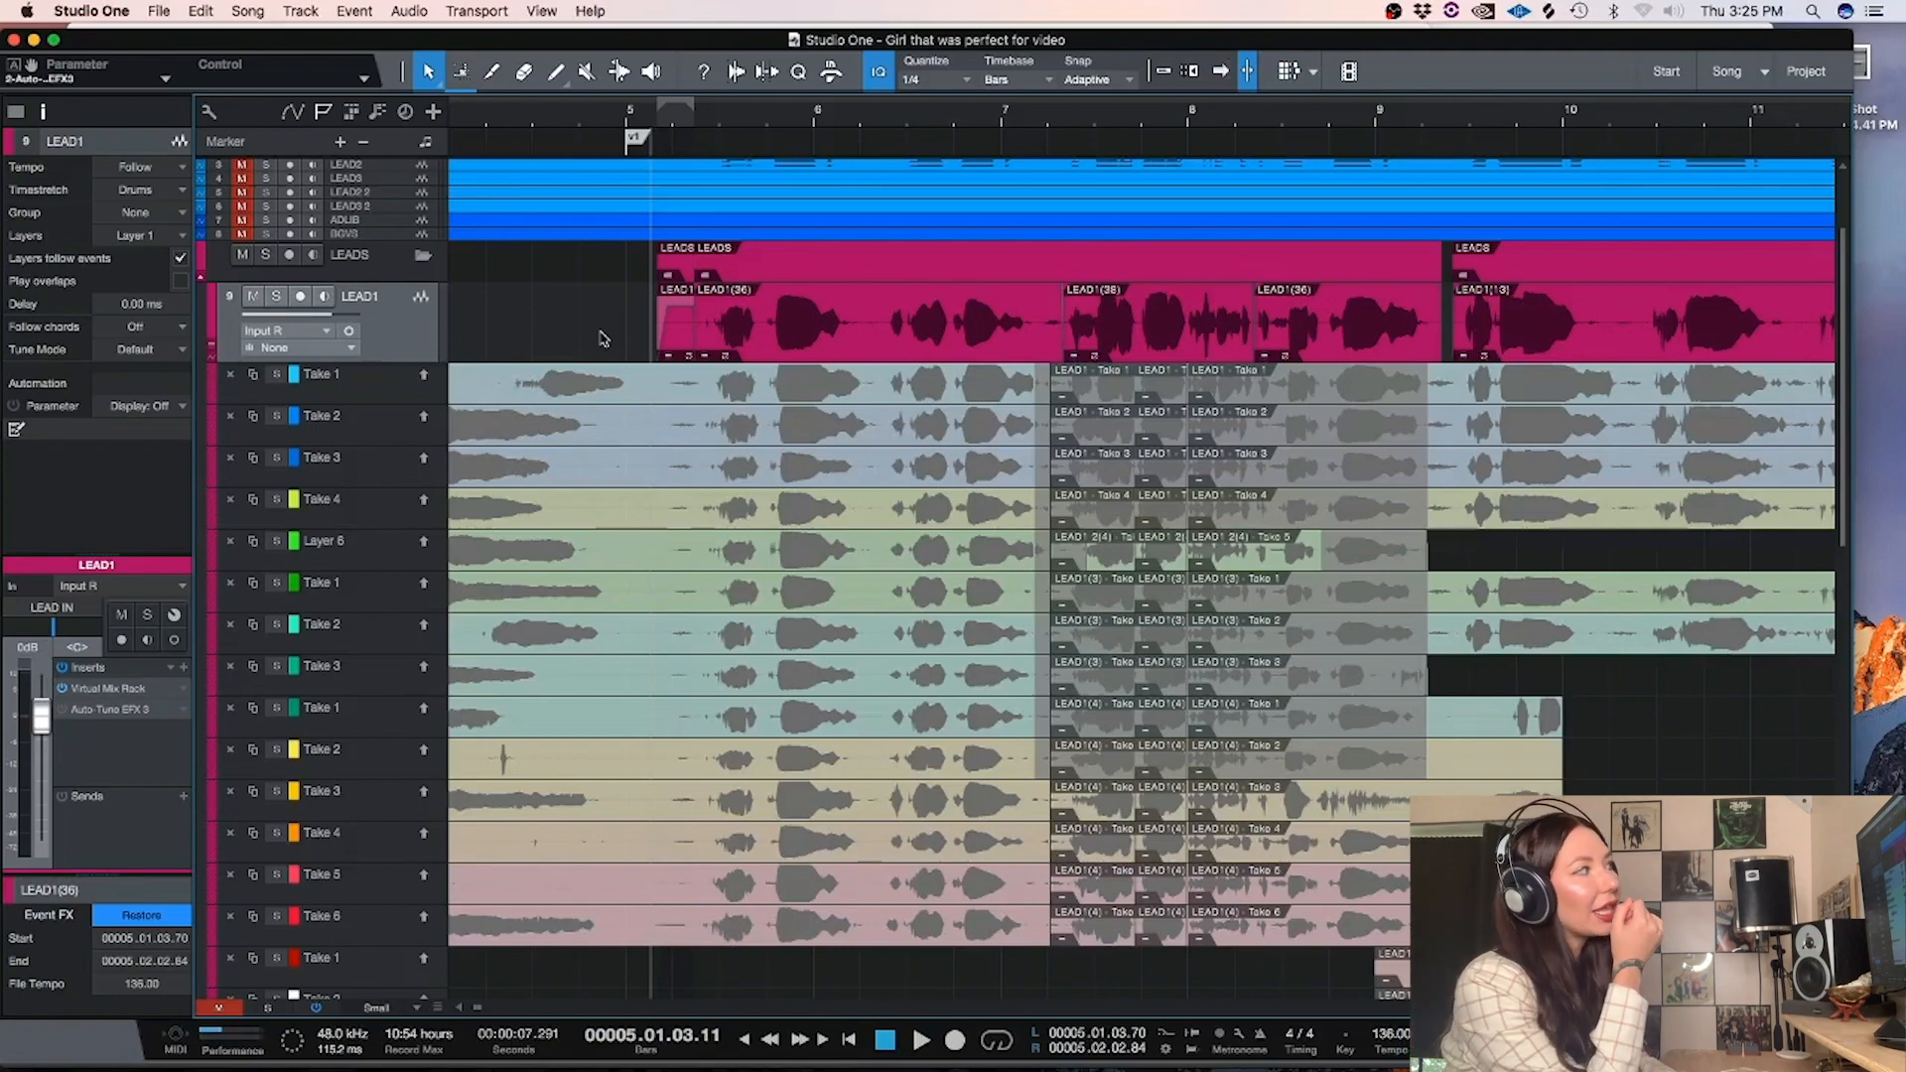
# Split off the short LEAD1 piece from 7.01.04.25 up to the next event near bar 7.2 and lower its volume
pyautogui.press('e')
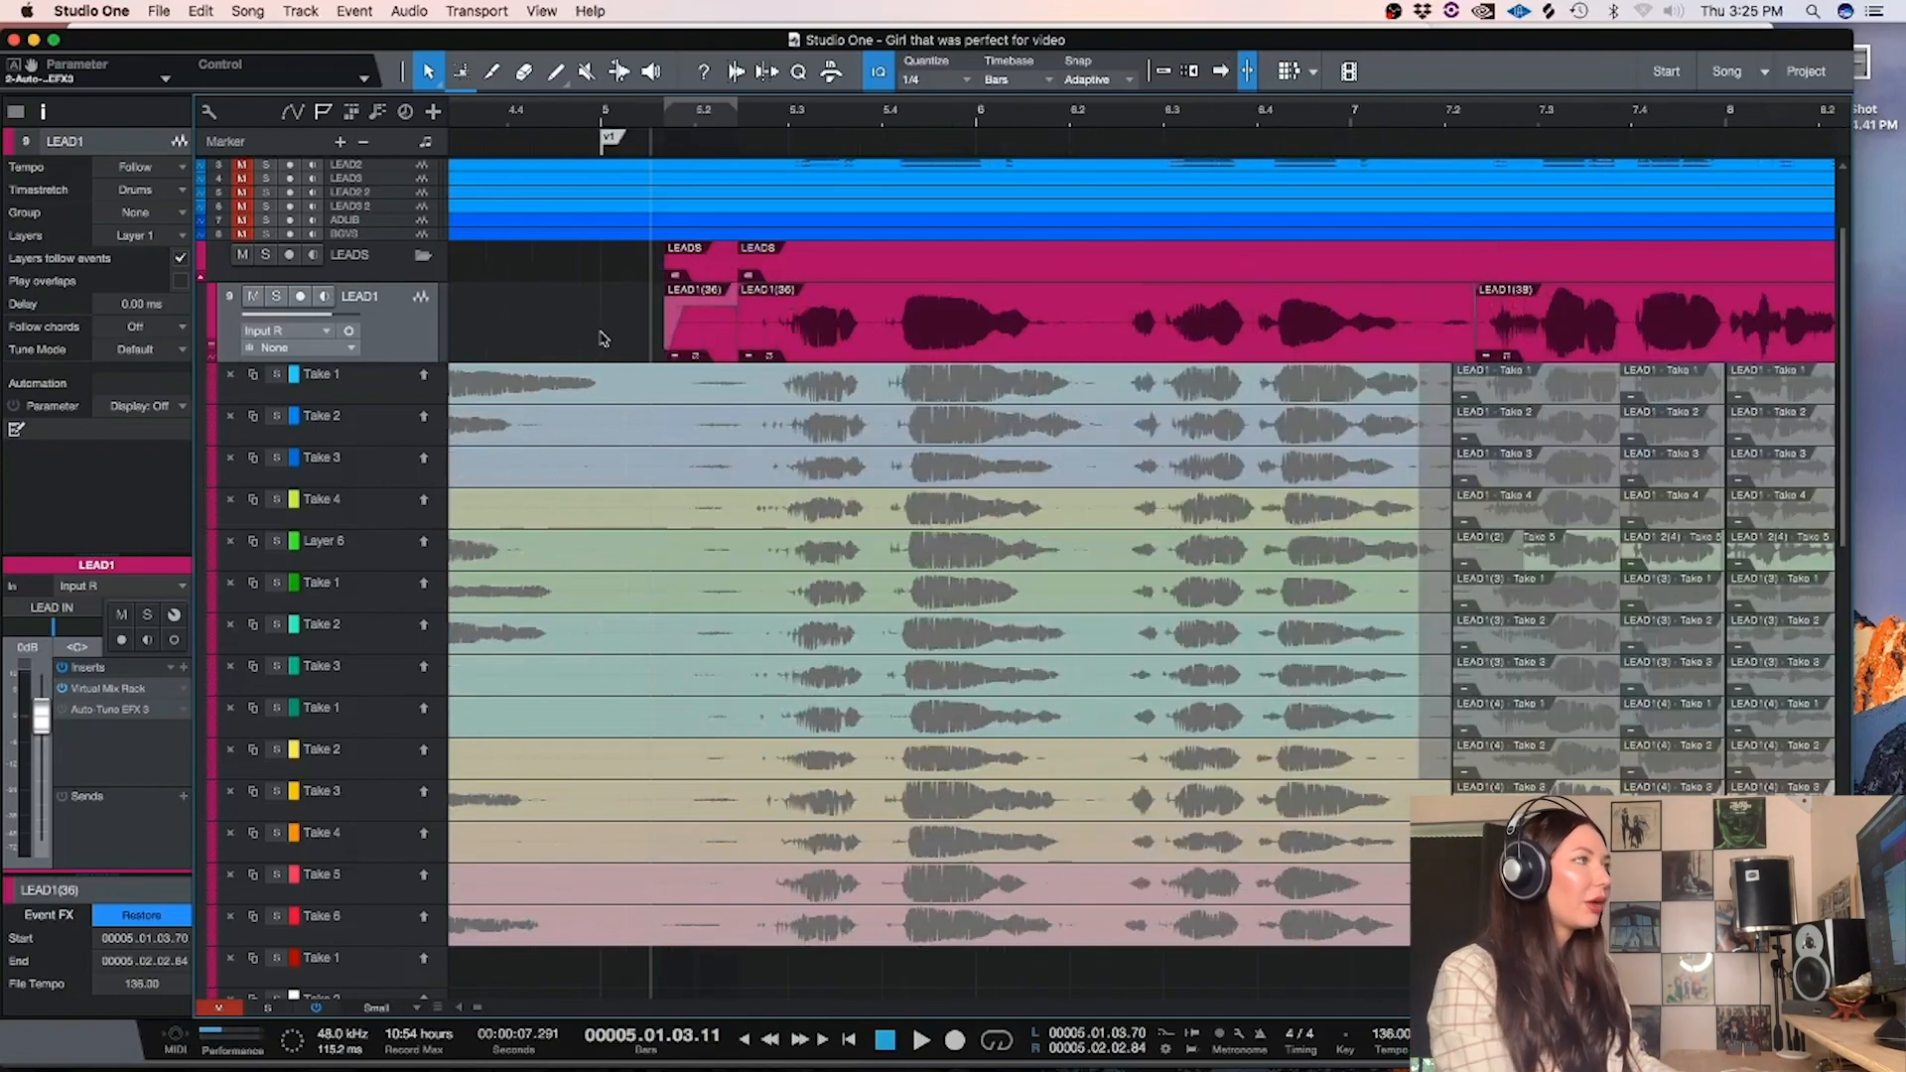
pyautogui.press('2')
pyautogui.moveTo(1427, 323)
pyautogui.mouseDown()
pyautogui.moveTo(1480, 337)
pyautogui.moveTo(1449, 304)
pyautogui.moveTo(1449, 319)
pyautogui.mouseUp()
pyautogui.press('1')
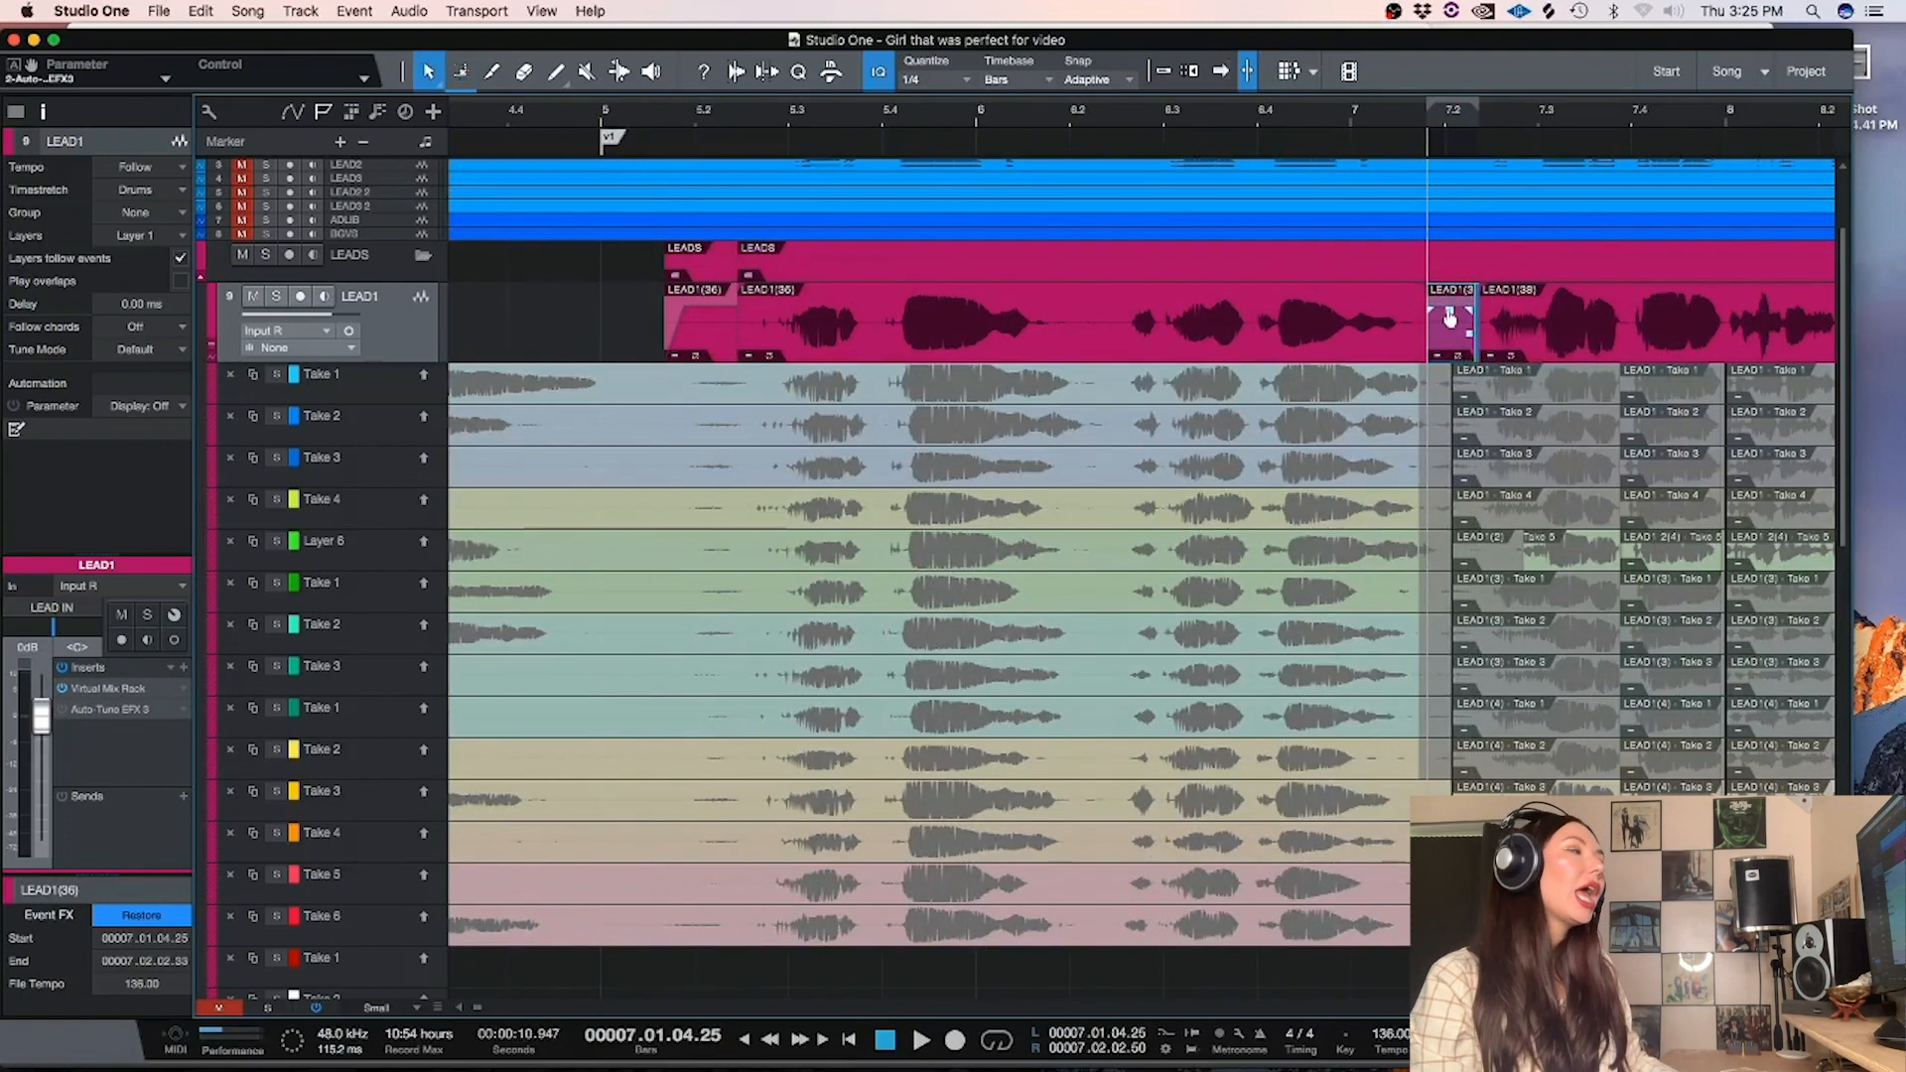
# Play the edited LEAD1 verse from the start of bar 5, and start playback again from beat 4 of bar 8
pyautogui.click(616, 319)
pyautogui.click(624, 119)
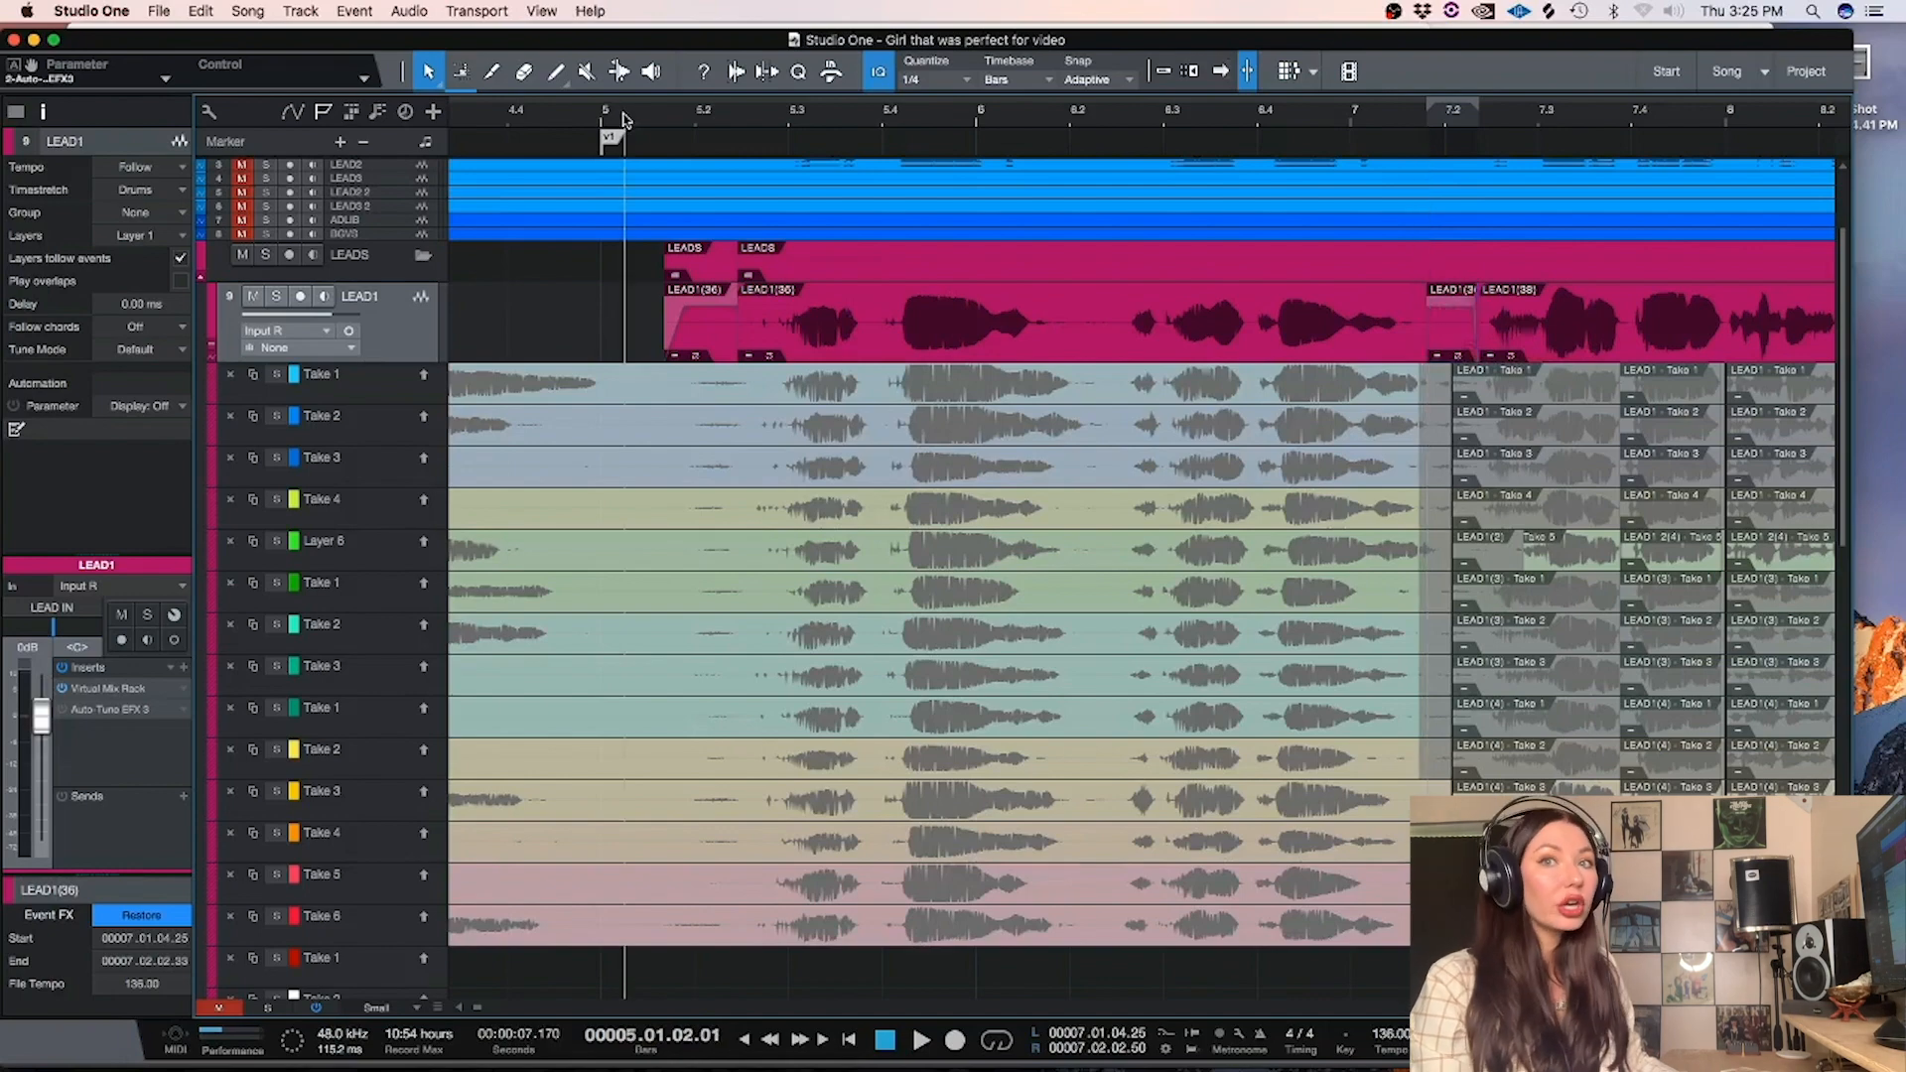
pyautogui.press('space')
pyautogui.press('space')
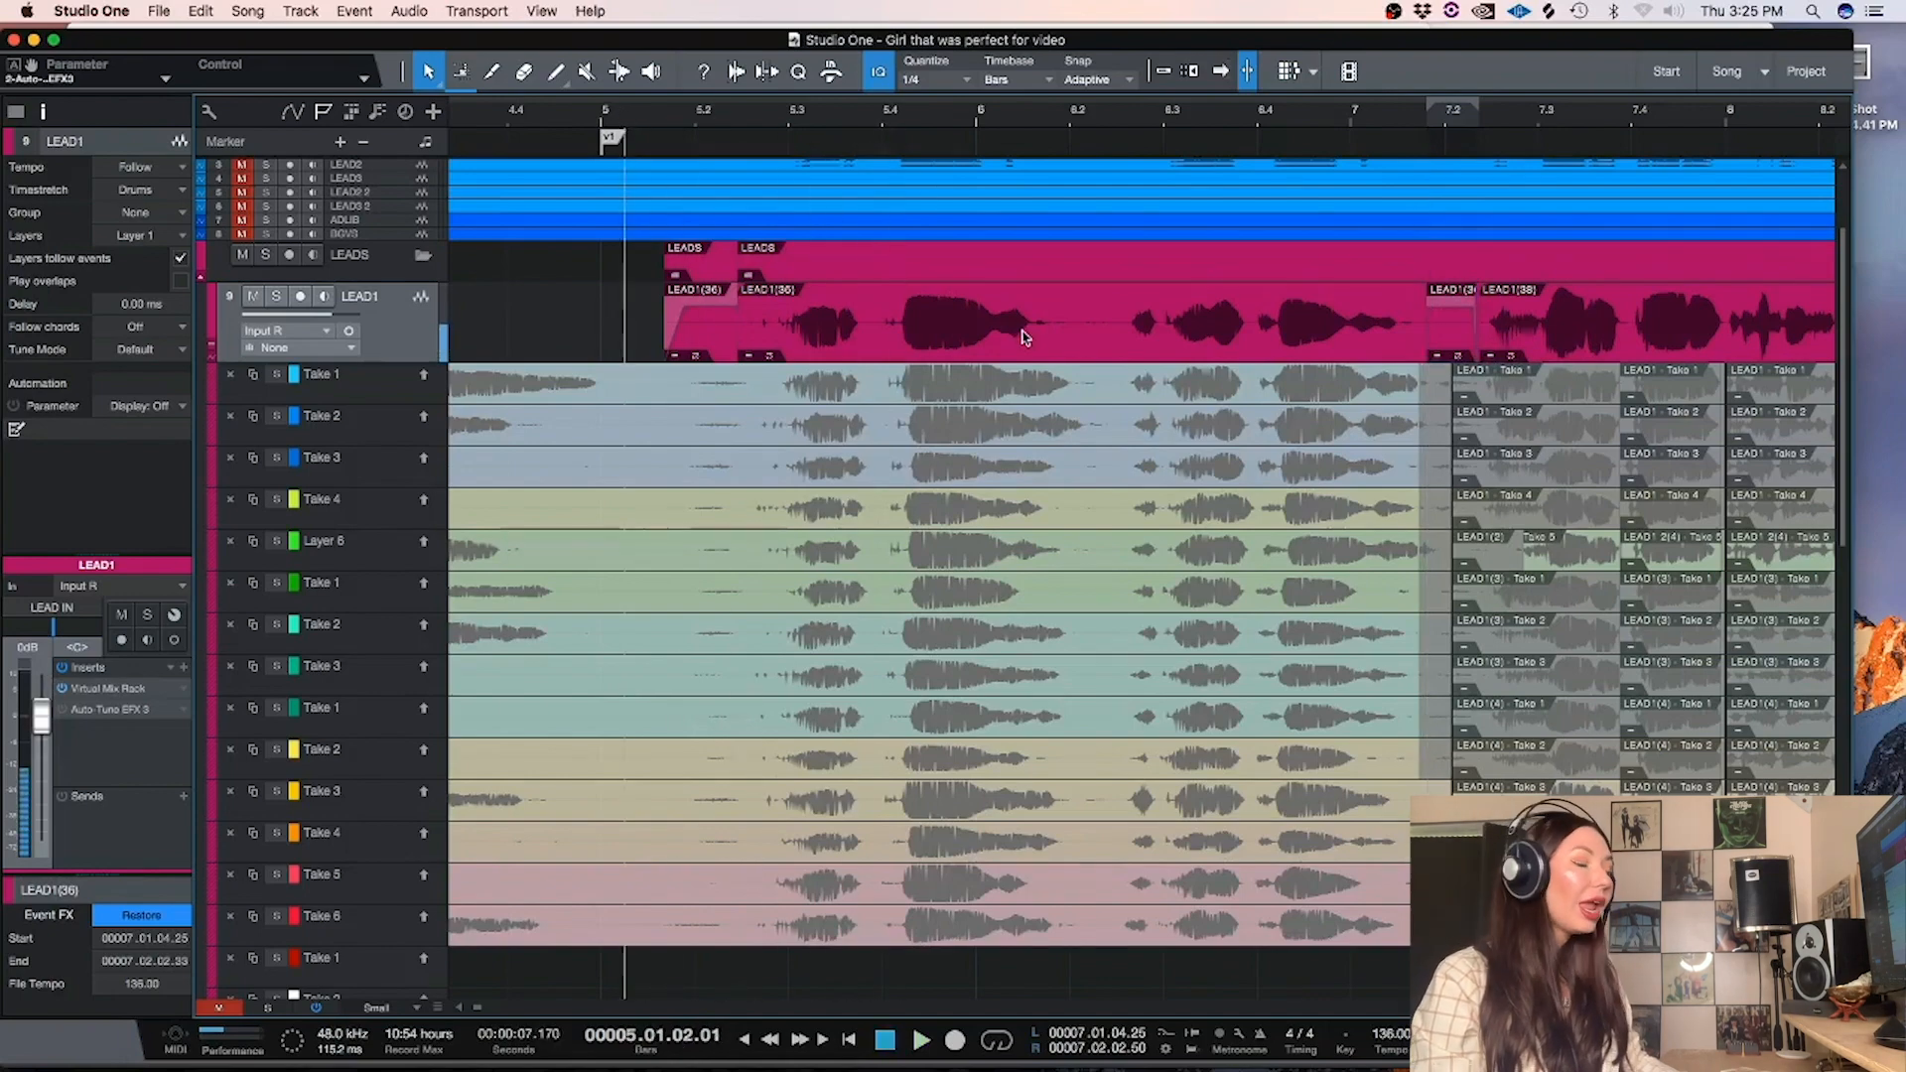
pyautogui.press('w')
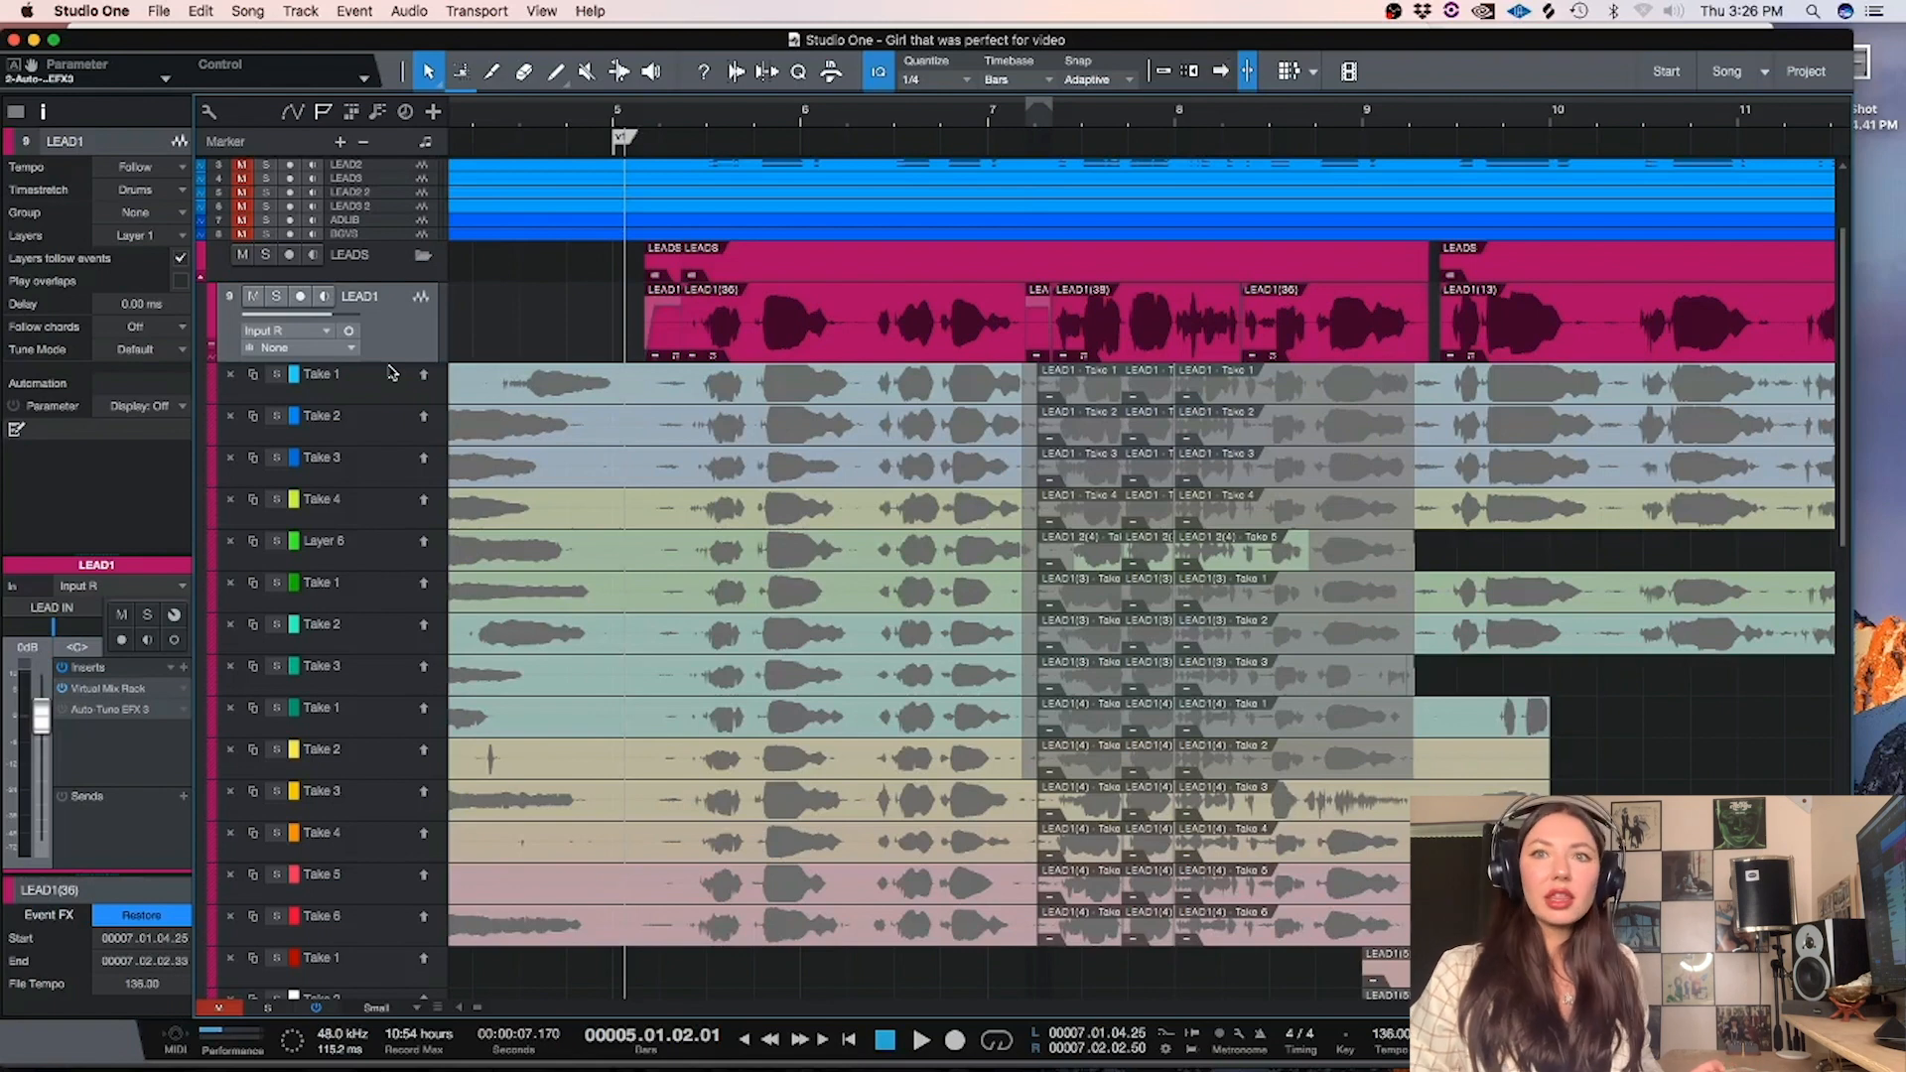
pyautogui.press('space')
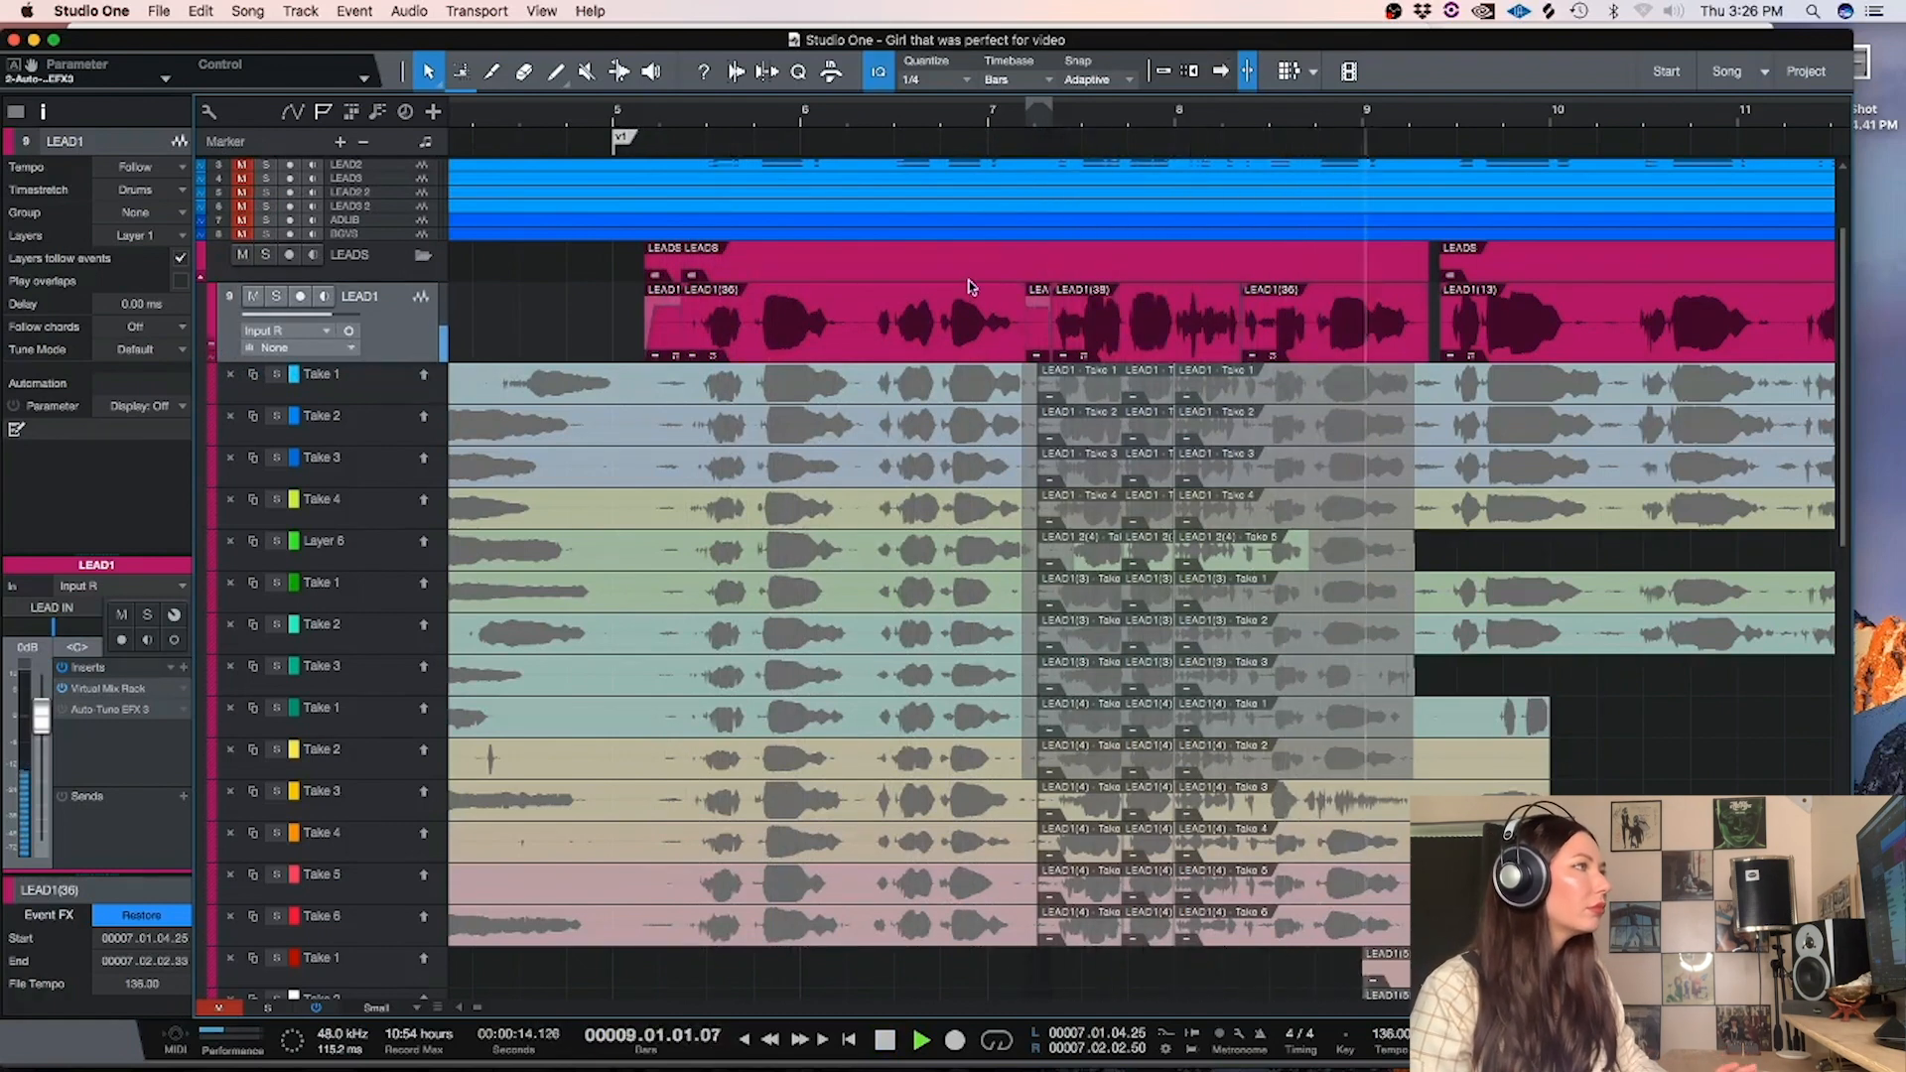
pyautogui.press('space')
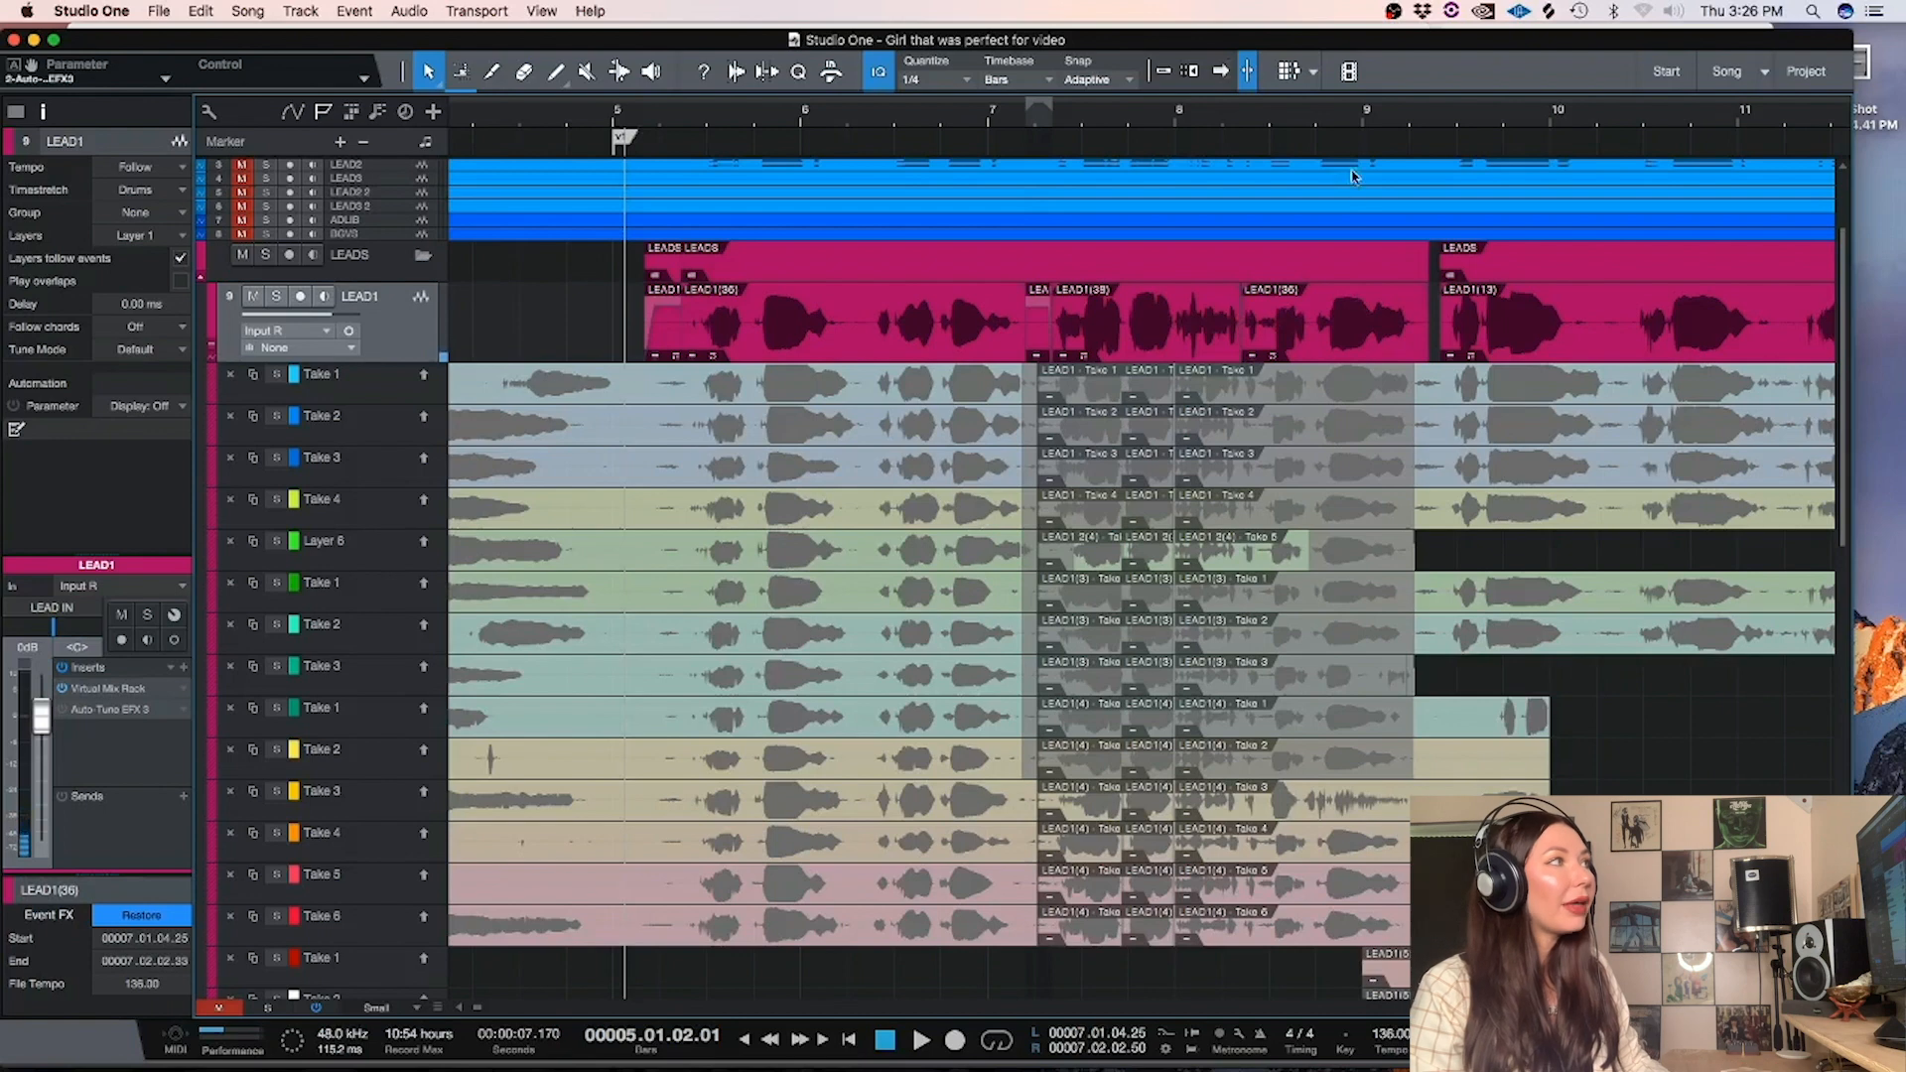
pyautogui.click(1317, 126)
pyautogui.press('space')
pyautogui.press('space')
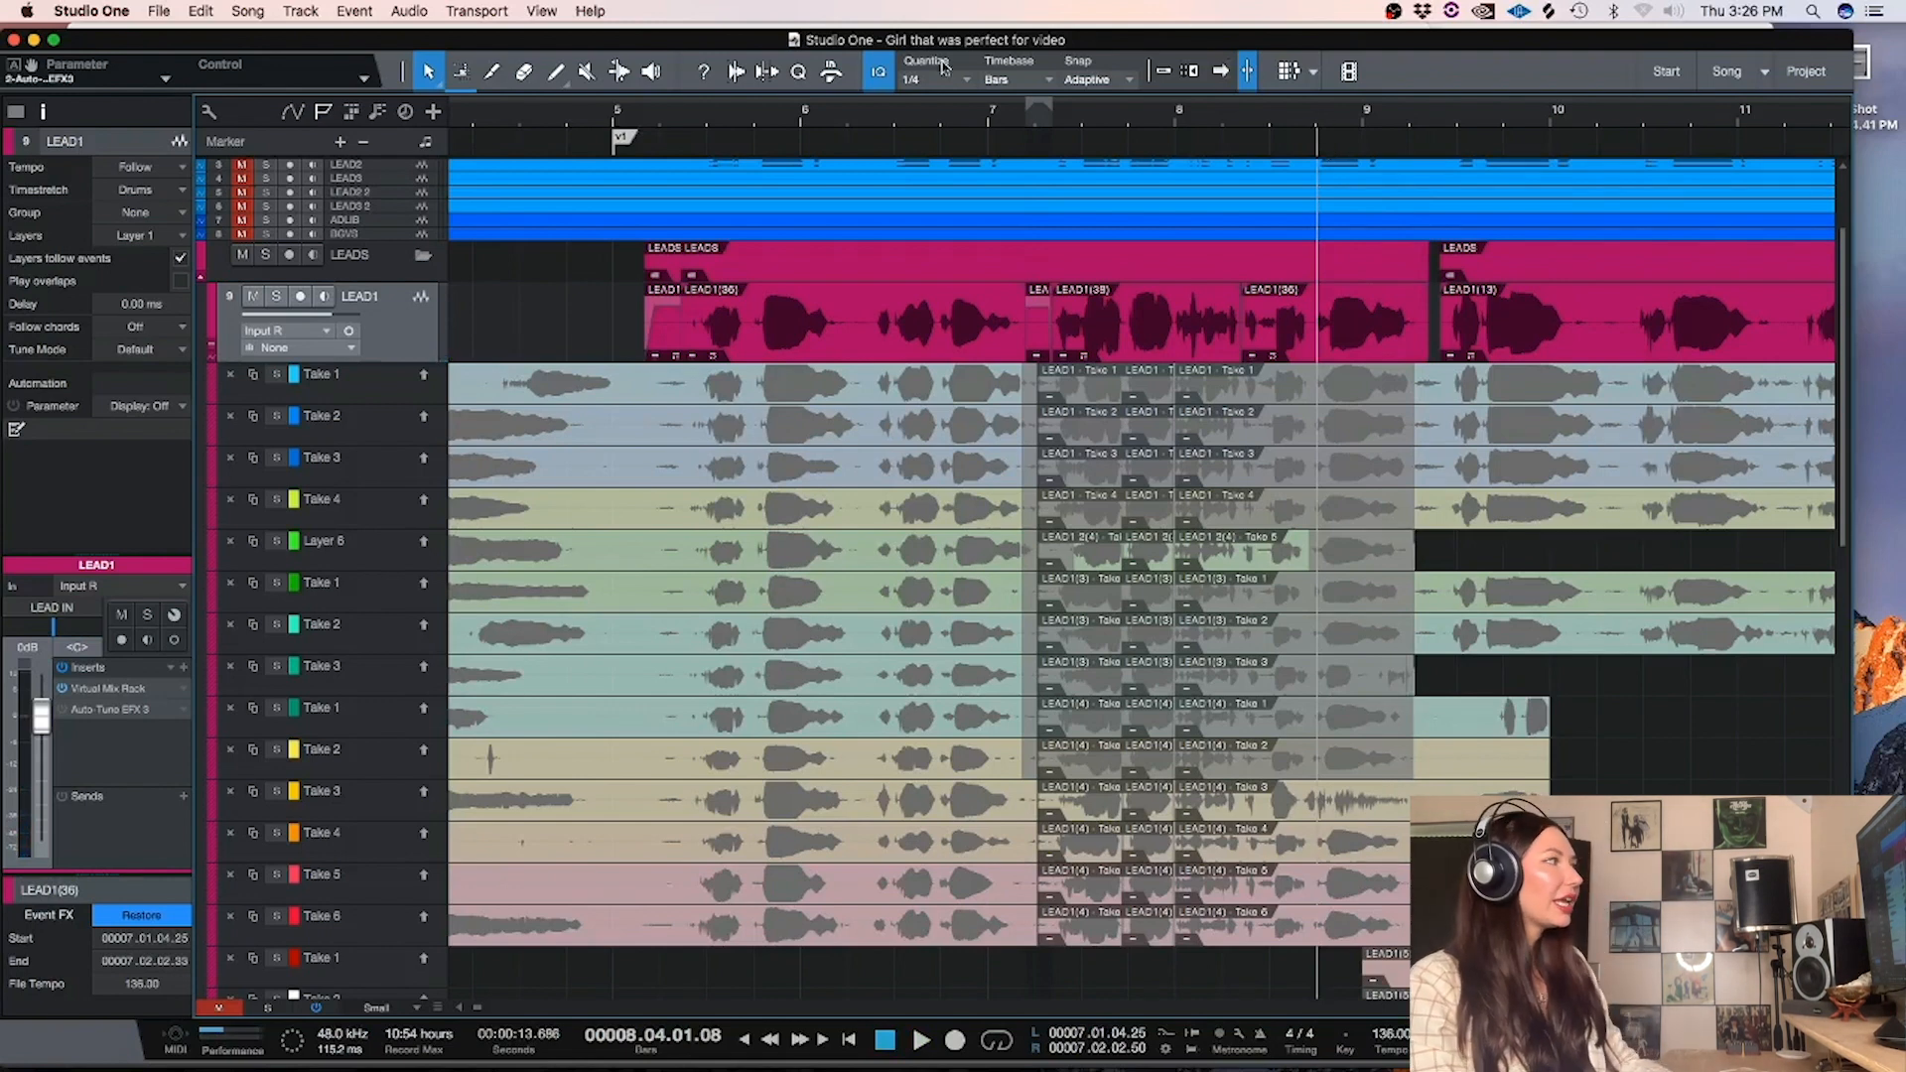
# Collapse the take layers of LEAD1, save the song and show the full arrangement
pyautogui.click(212, 349)
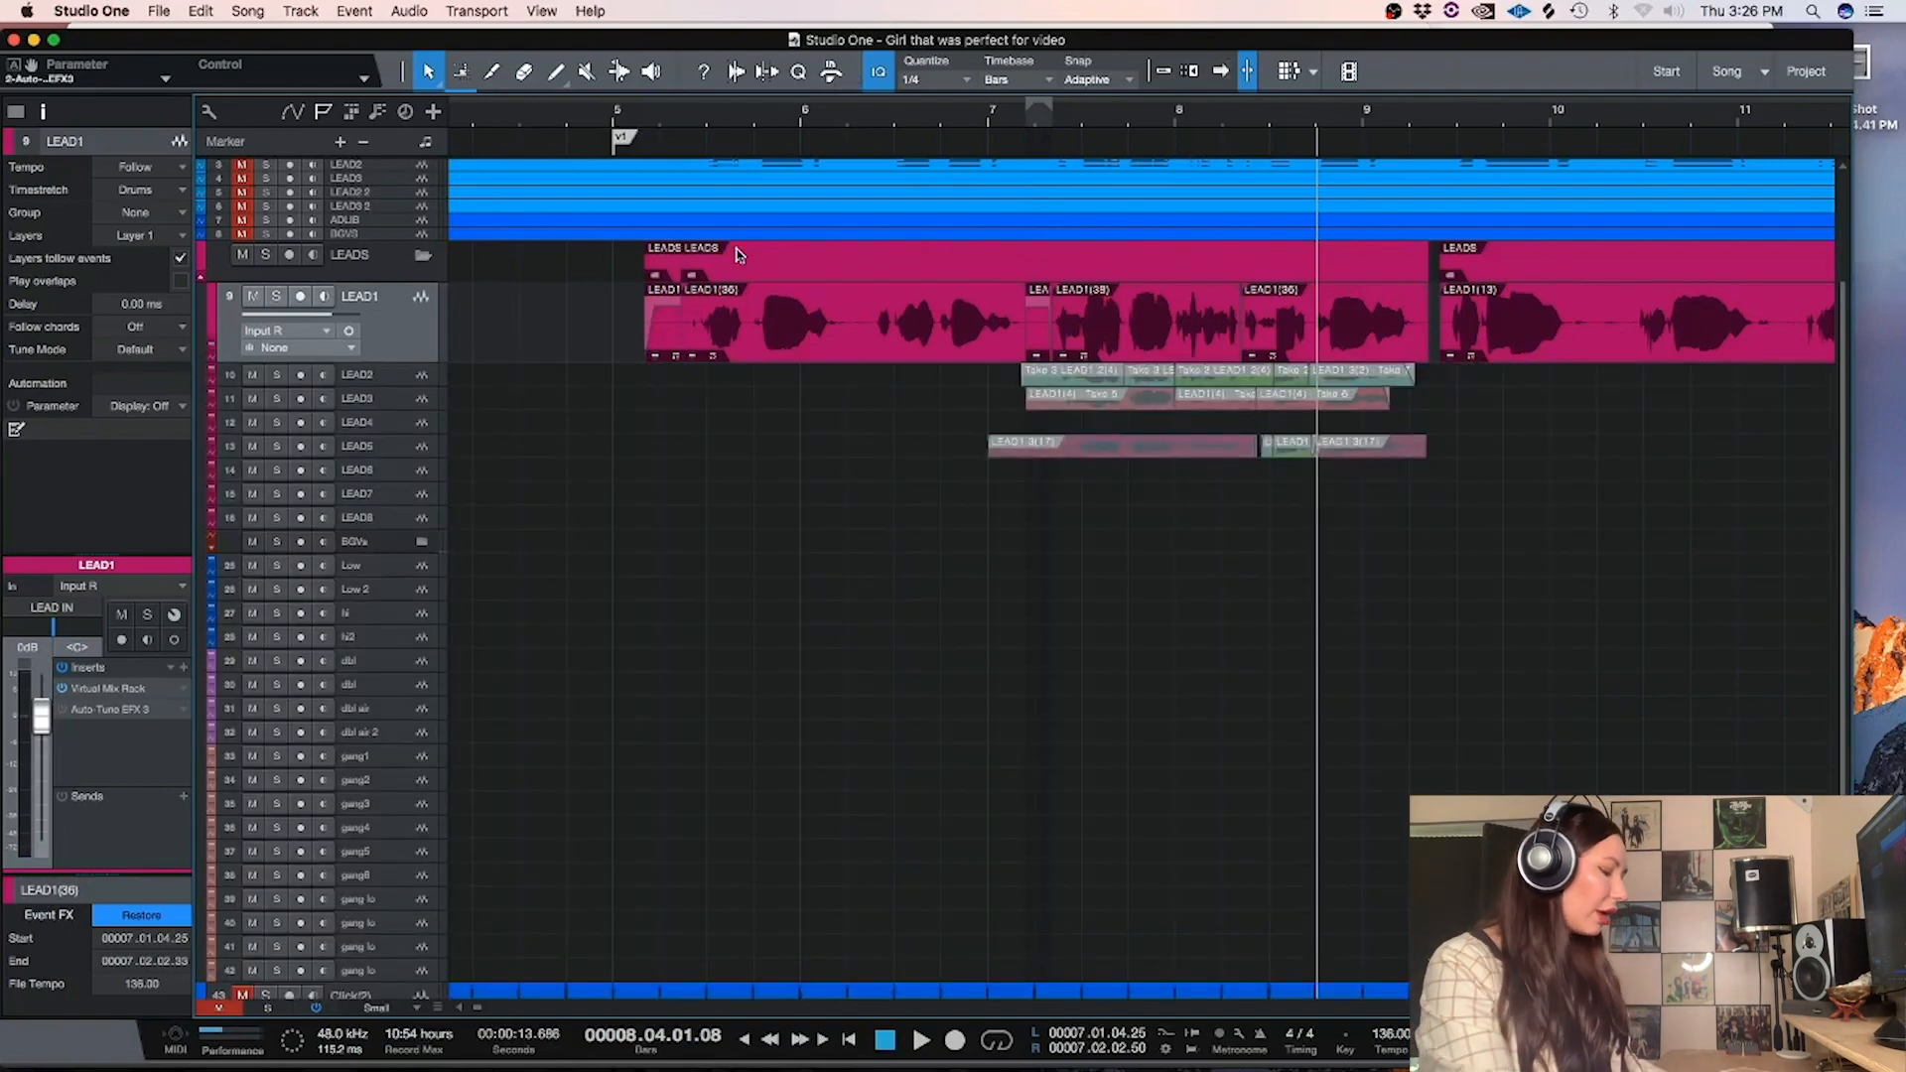
pyautogui.press('super+s')
pyautogui.press('w')
pyautogui.press('w')
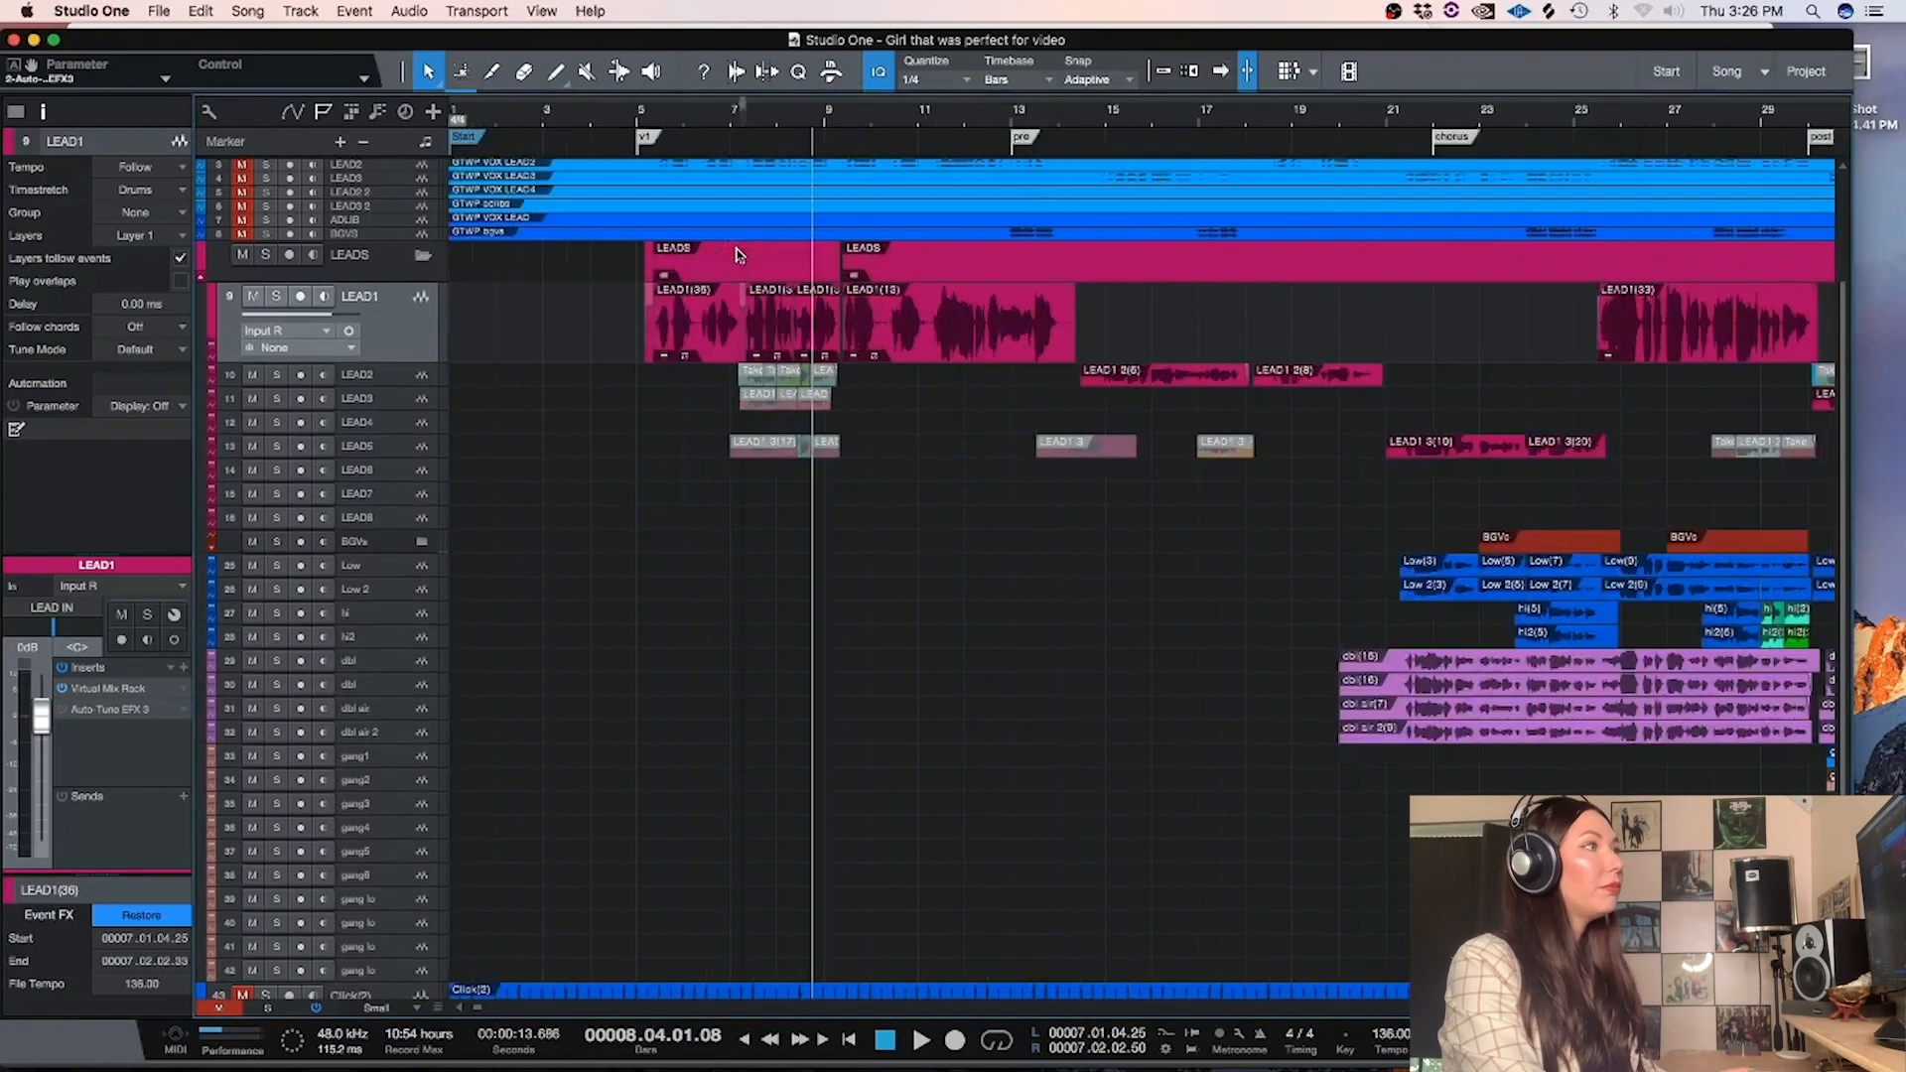
pyautogui.press('w')
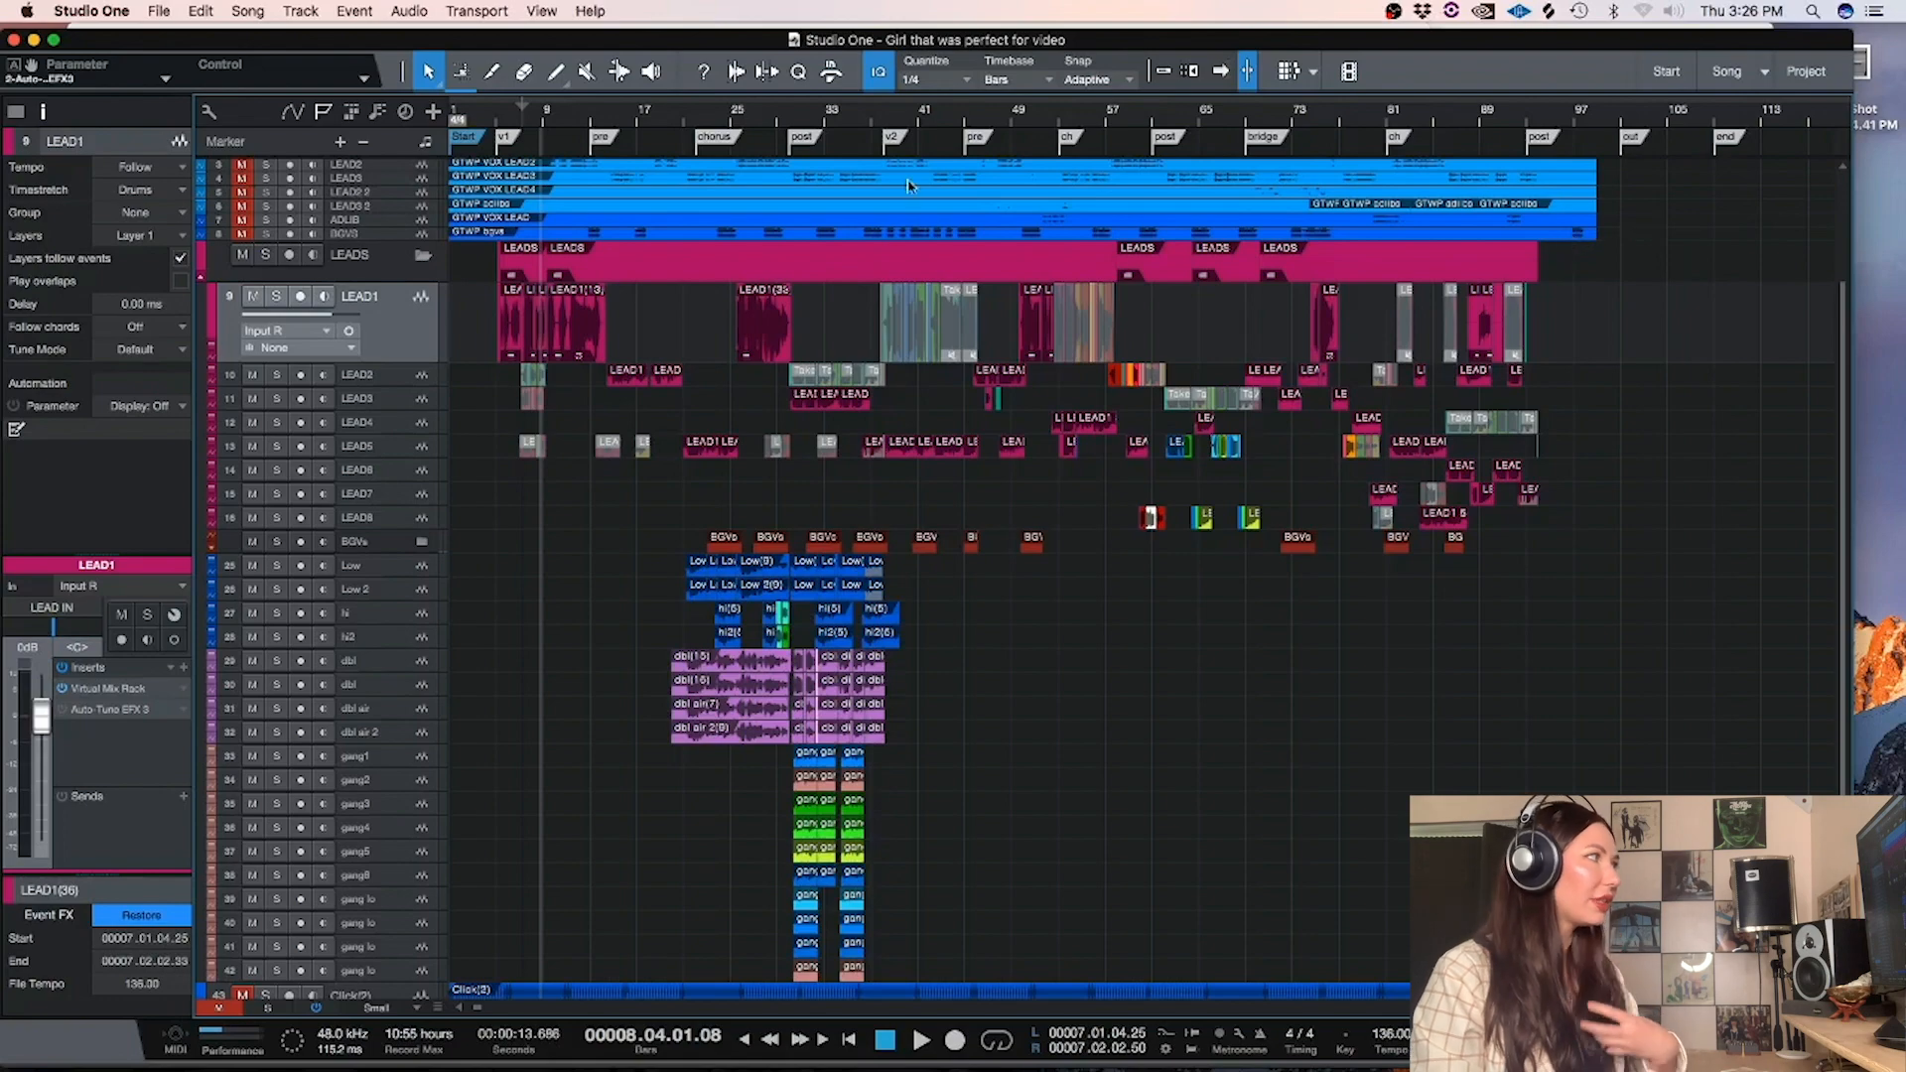
# Examine the arrangement of vocal events from verse 1 through the pre-chorus, chorus and post section
pyautogui.click(619, 124)
pyautogui.press('e')
pyautogui.press('e')
pyautogui.press('e')
pyautogui.press('w')
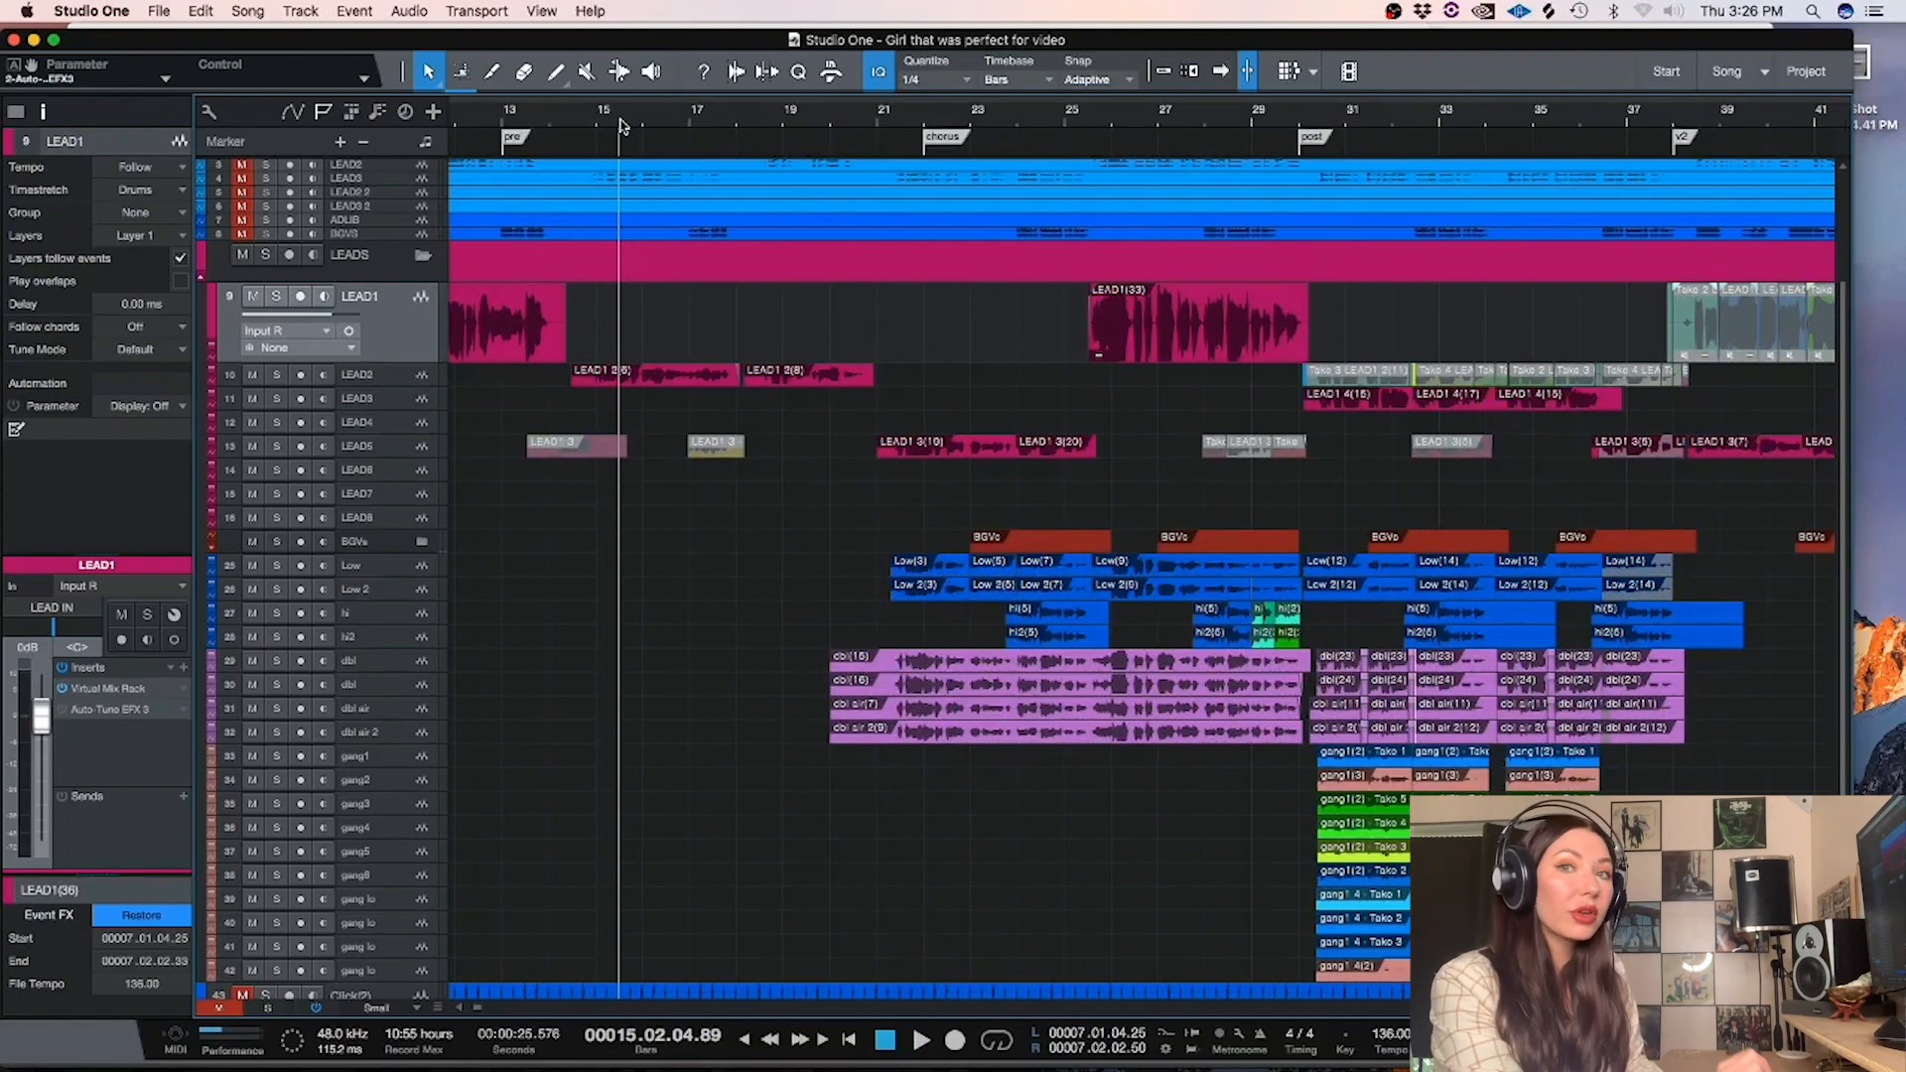
pyautogui.press('w')
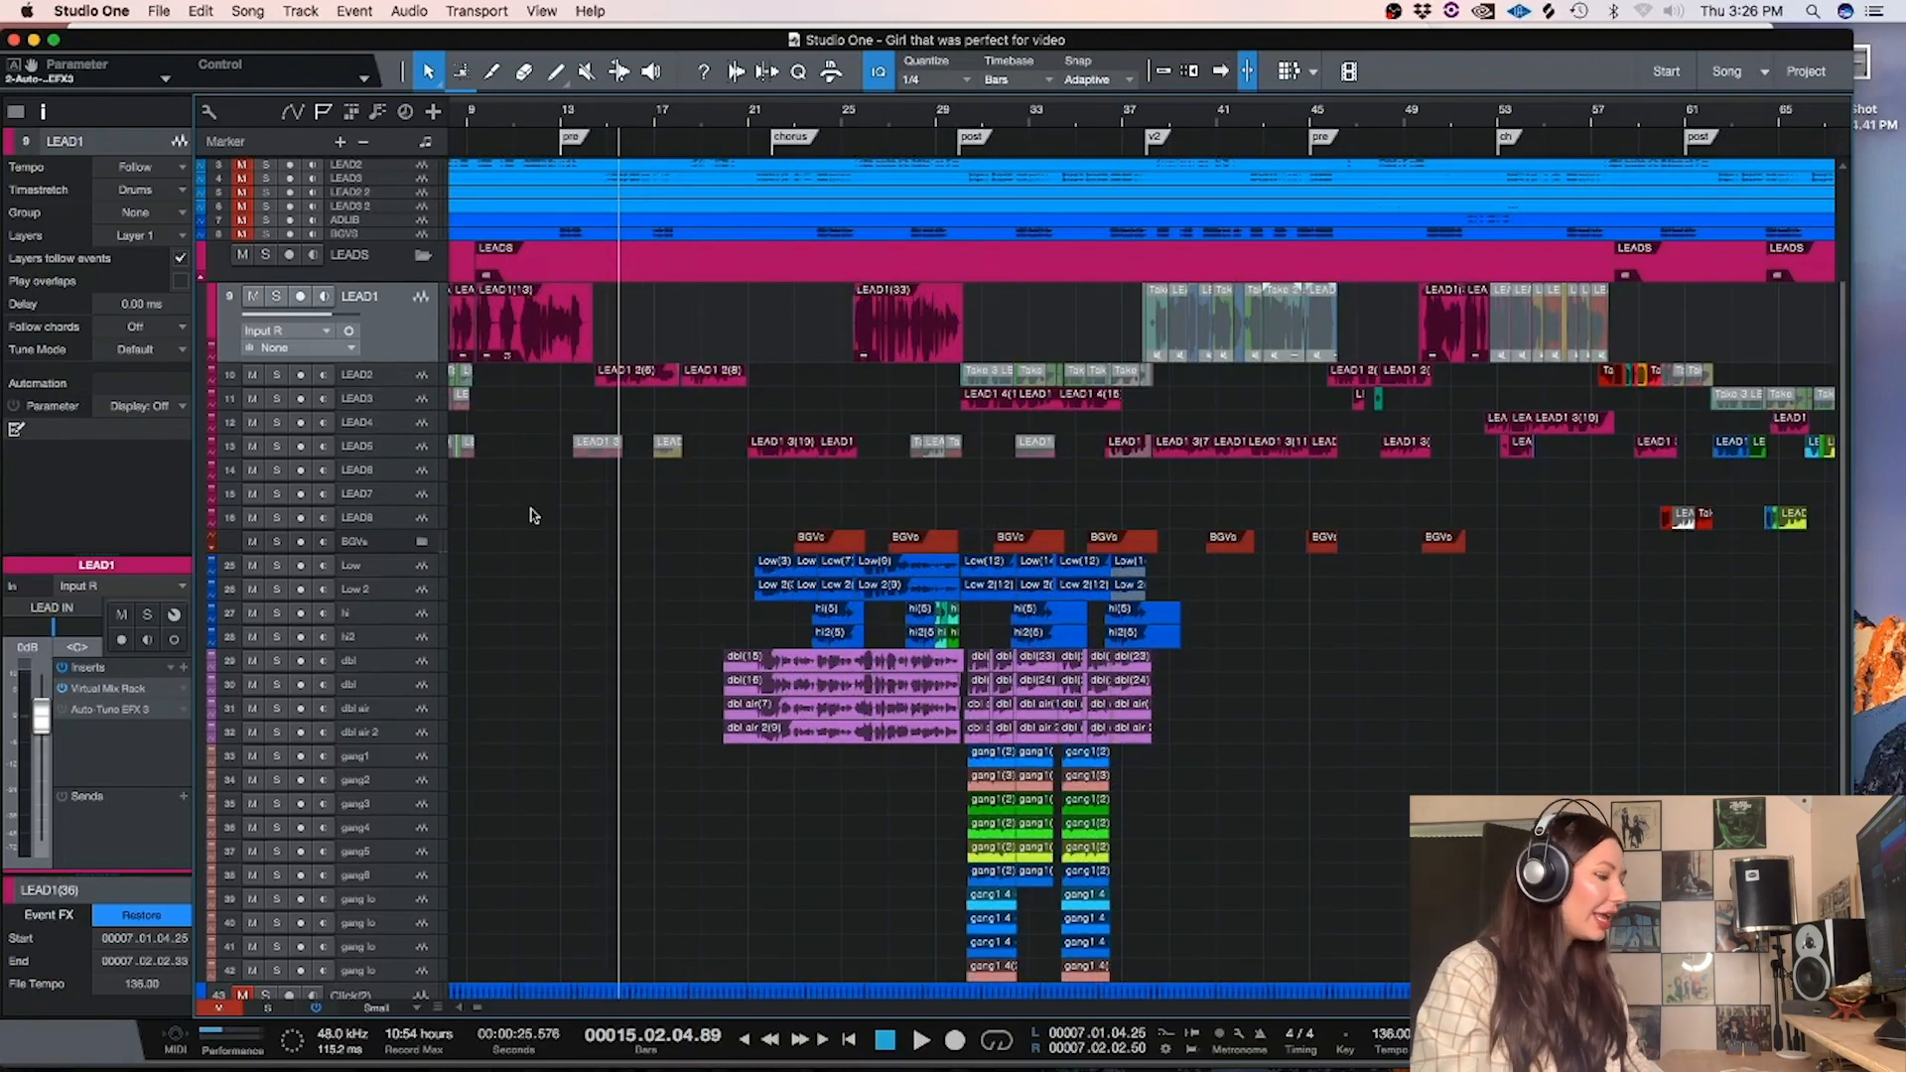
pyautogui.hscroll(-5, 459, 1011)
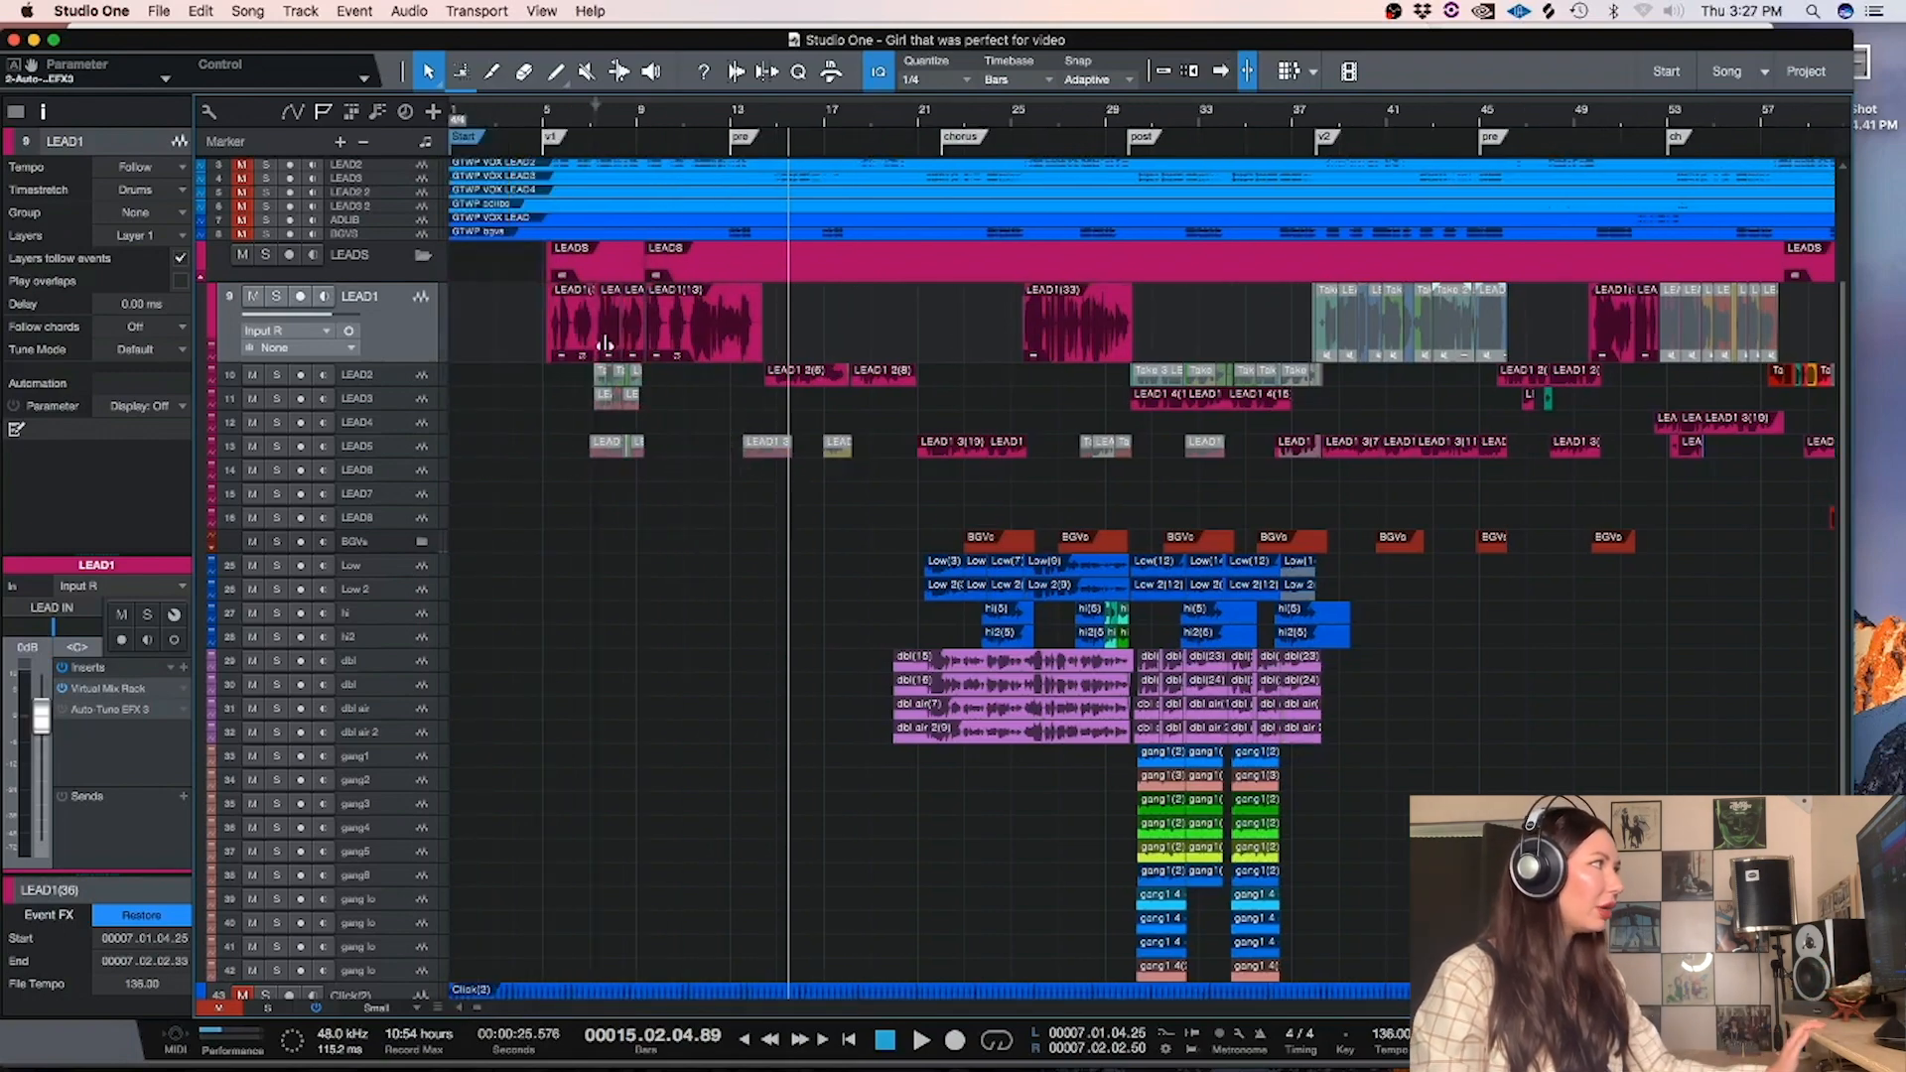
pyautogui.click(596, 118)
pyautogui.press('e')
pyautogui.press('e')
pyautogui.press('e')
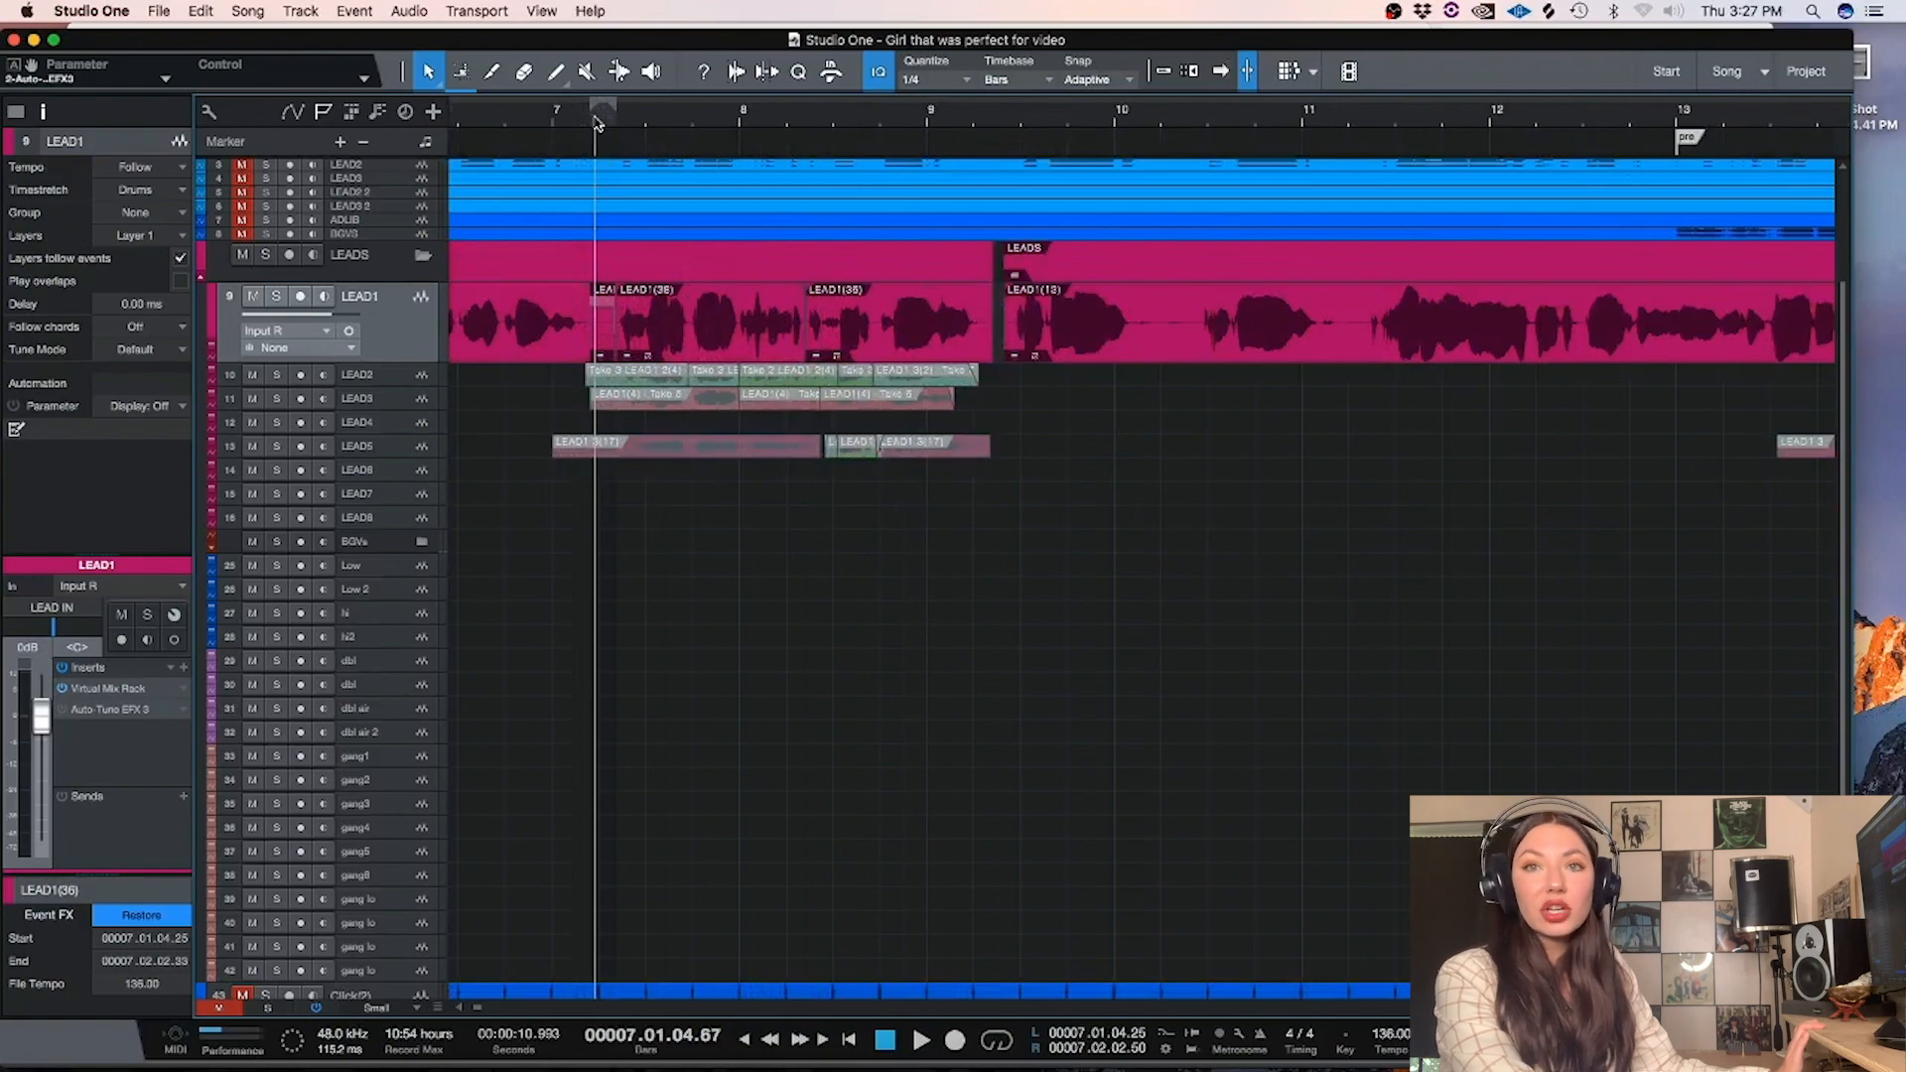
pyautogui.press('w')
pyautogui.press('w')
pyautogui.press('w')
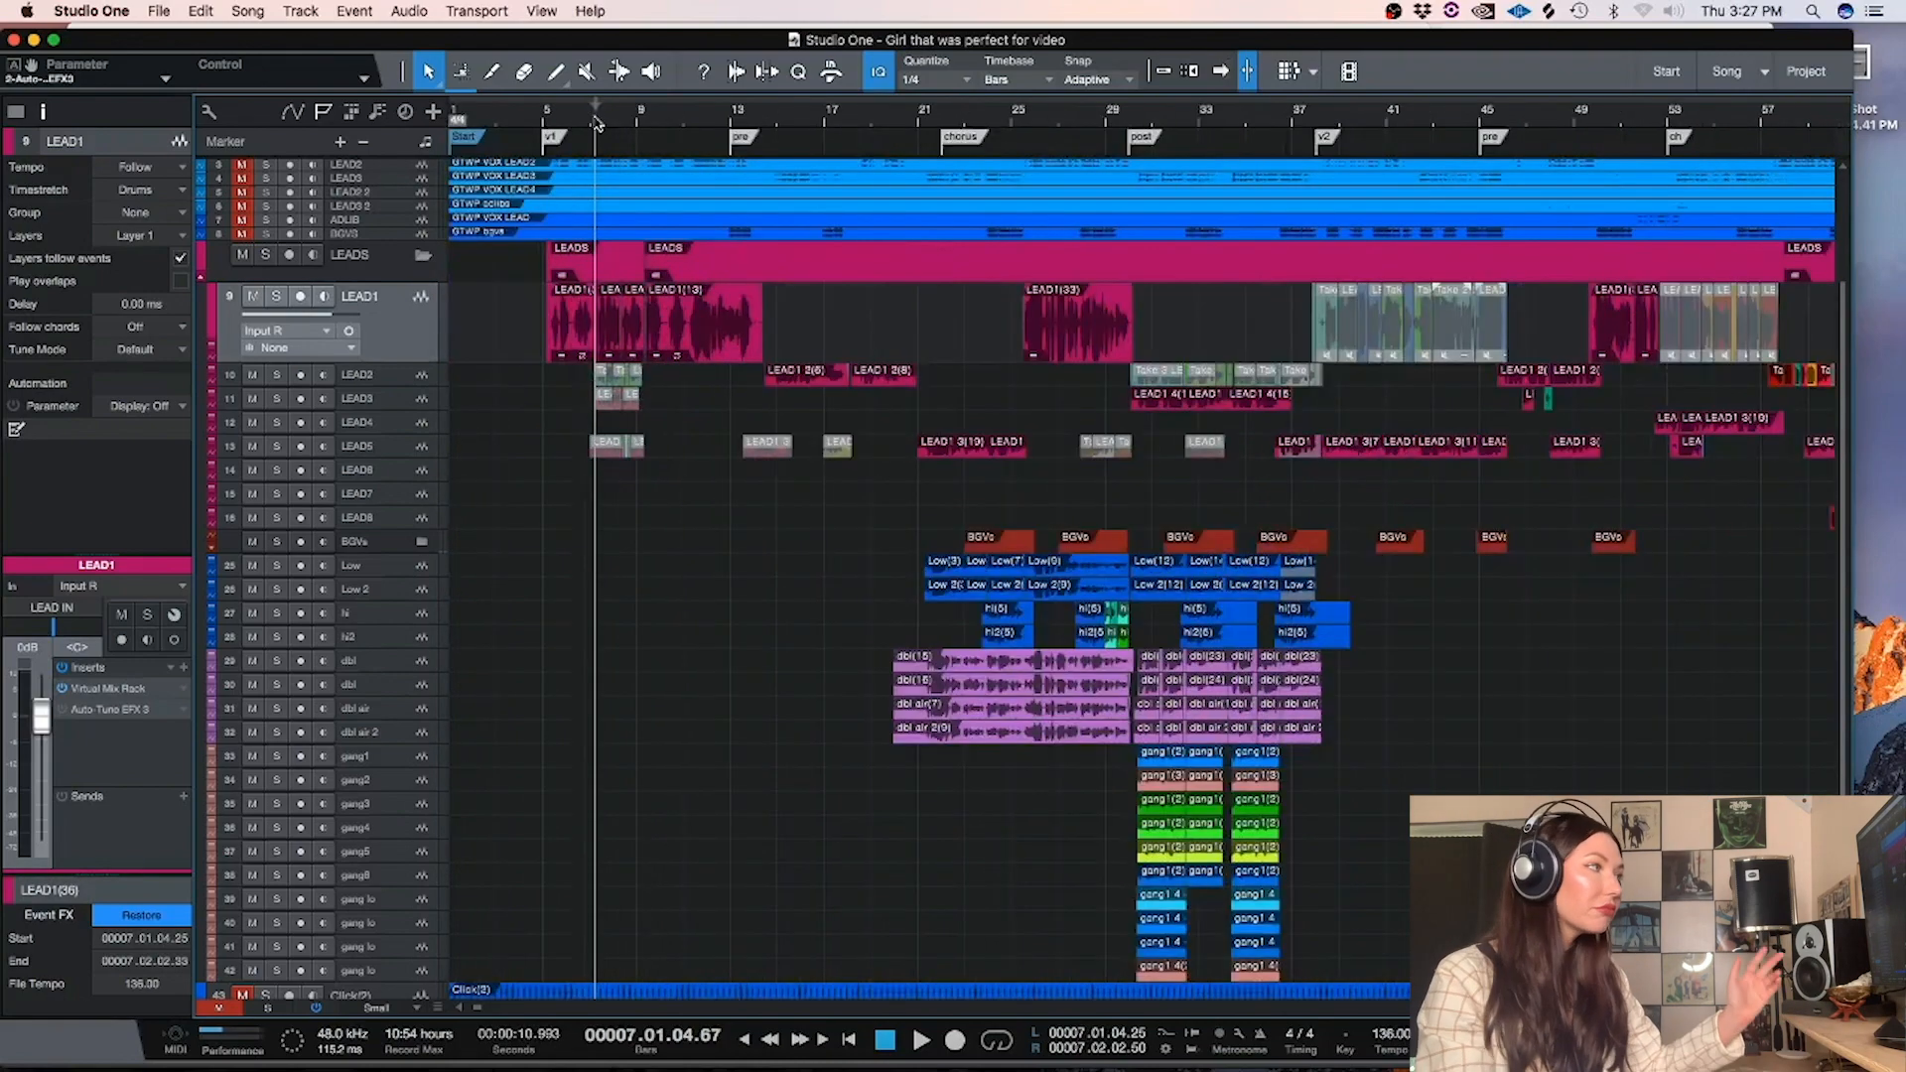
pyautogui.click(940, 113)
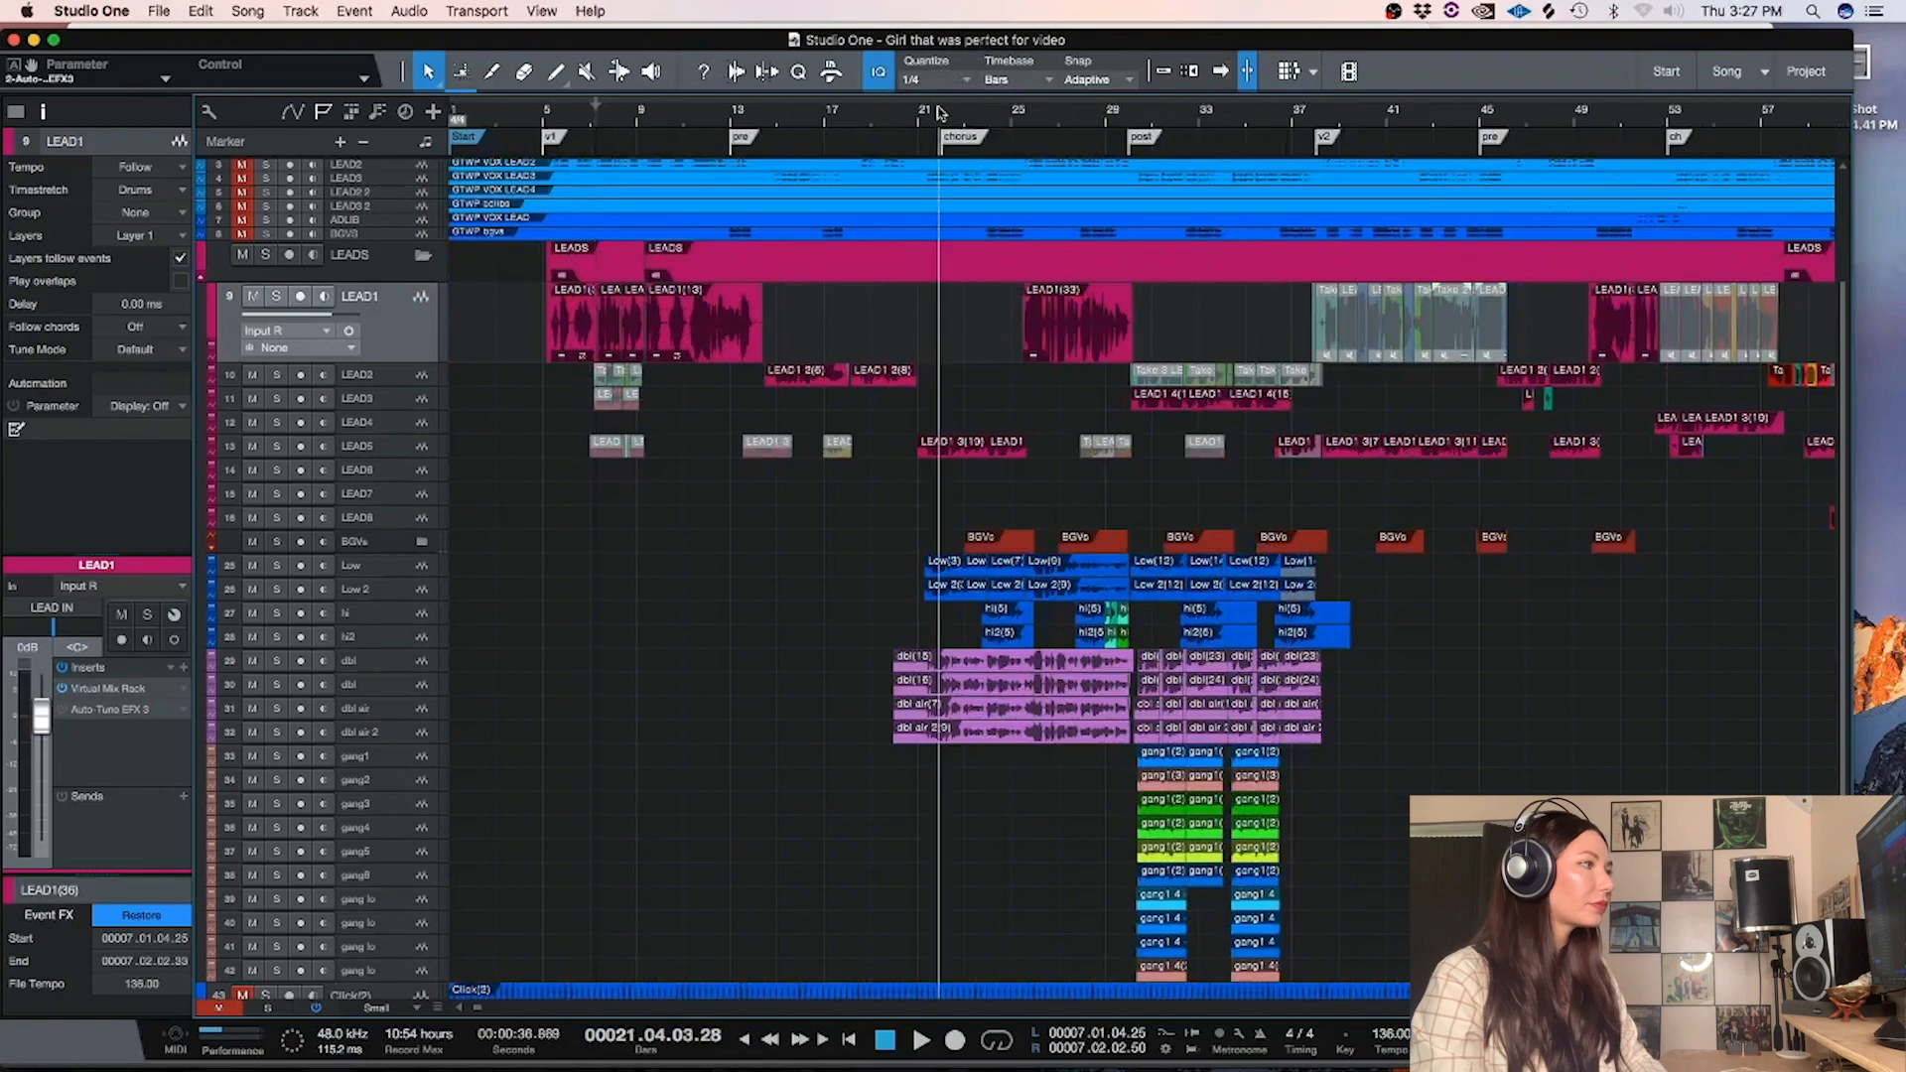
pyautogui.press('e')
pyautogui.press('e')
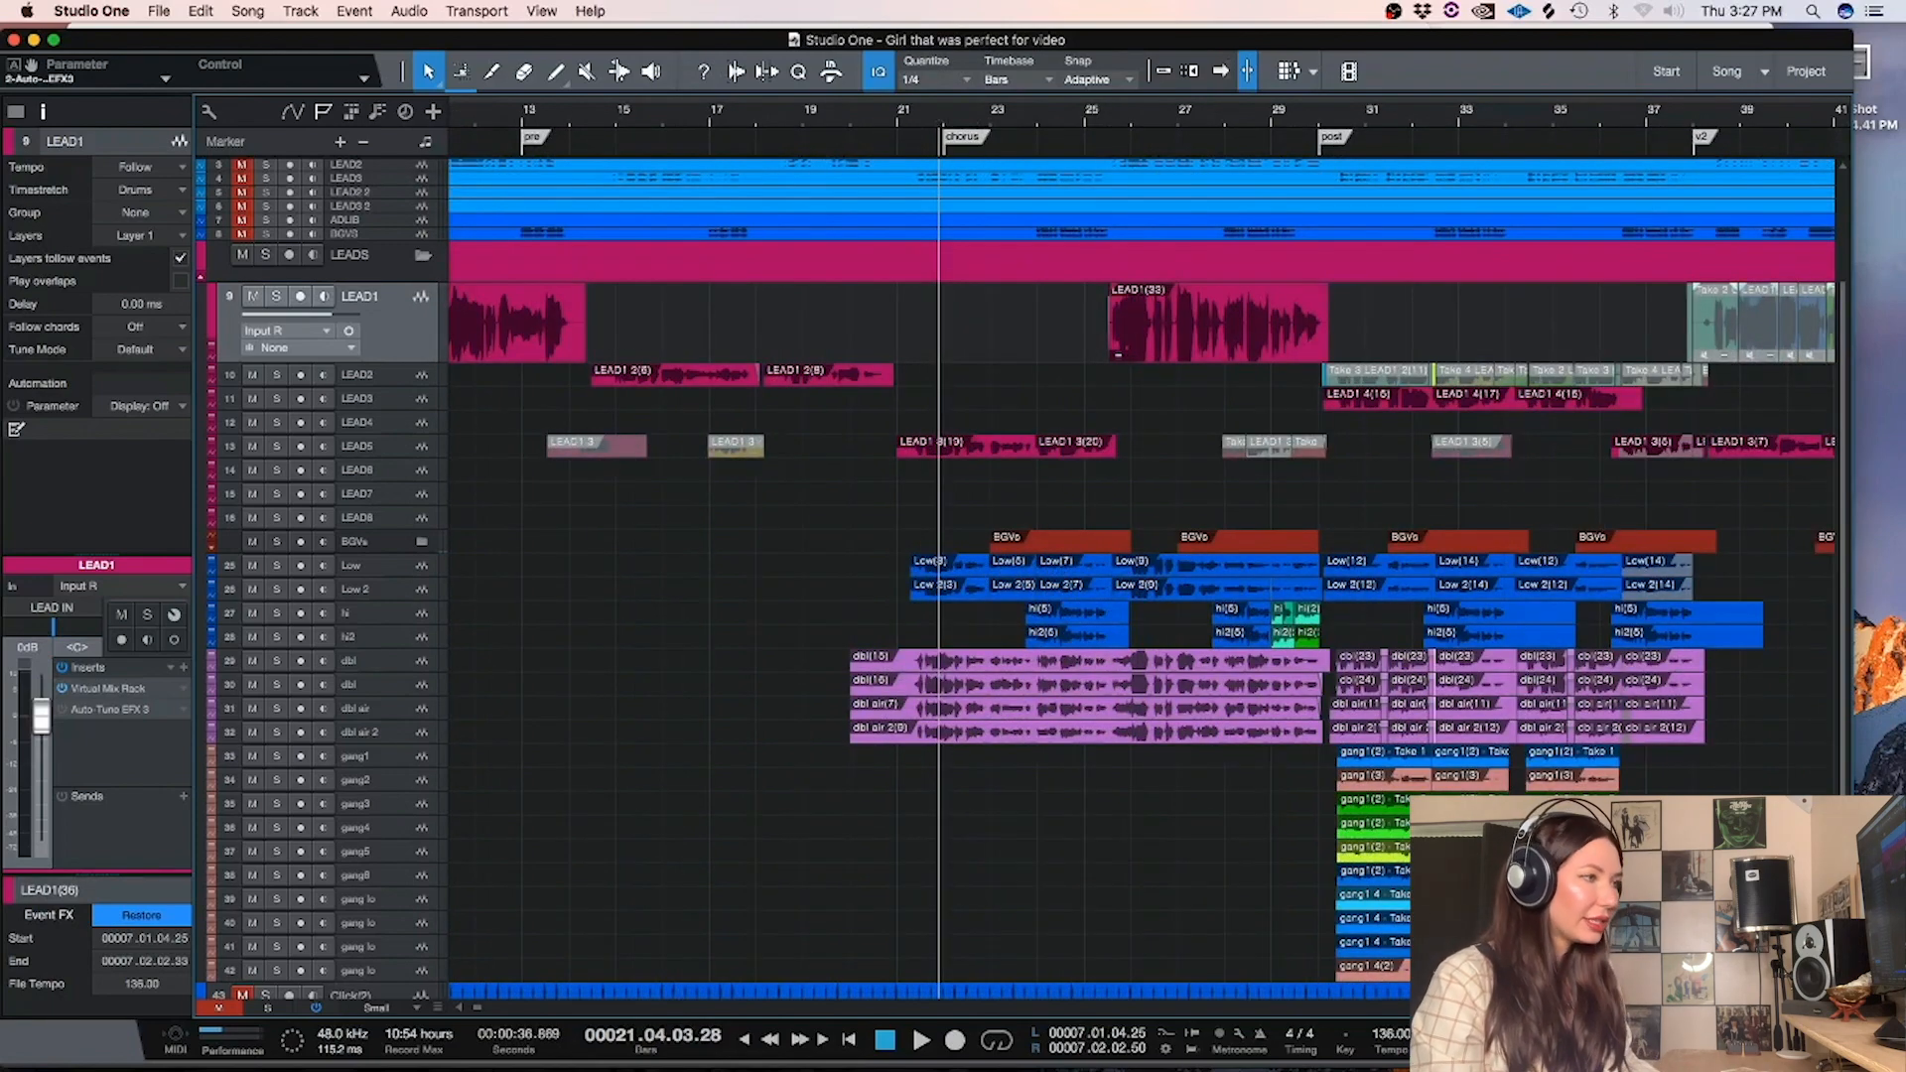
pyautogui.hscroll(10, 1142, 556)
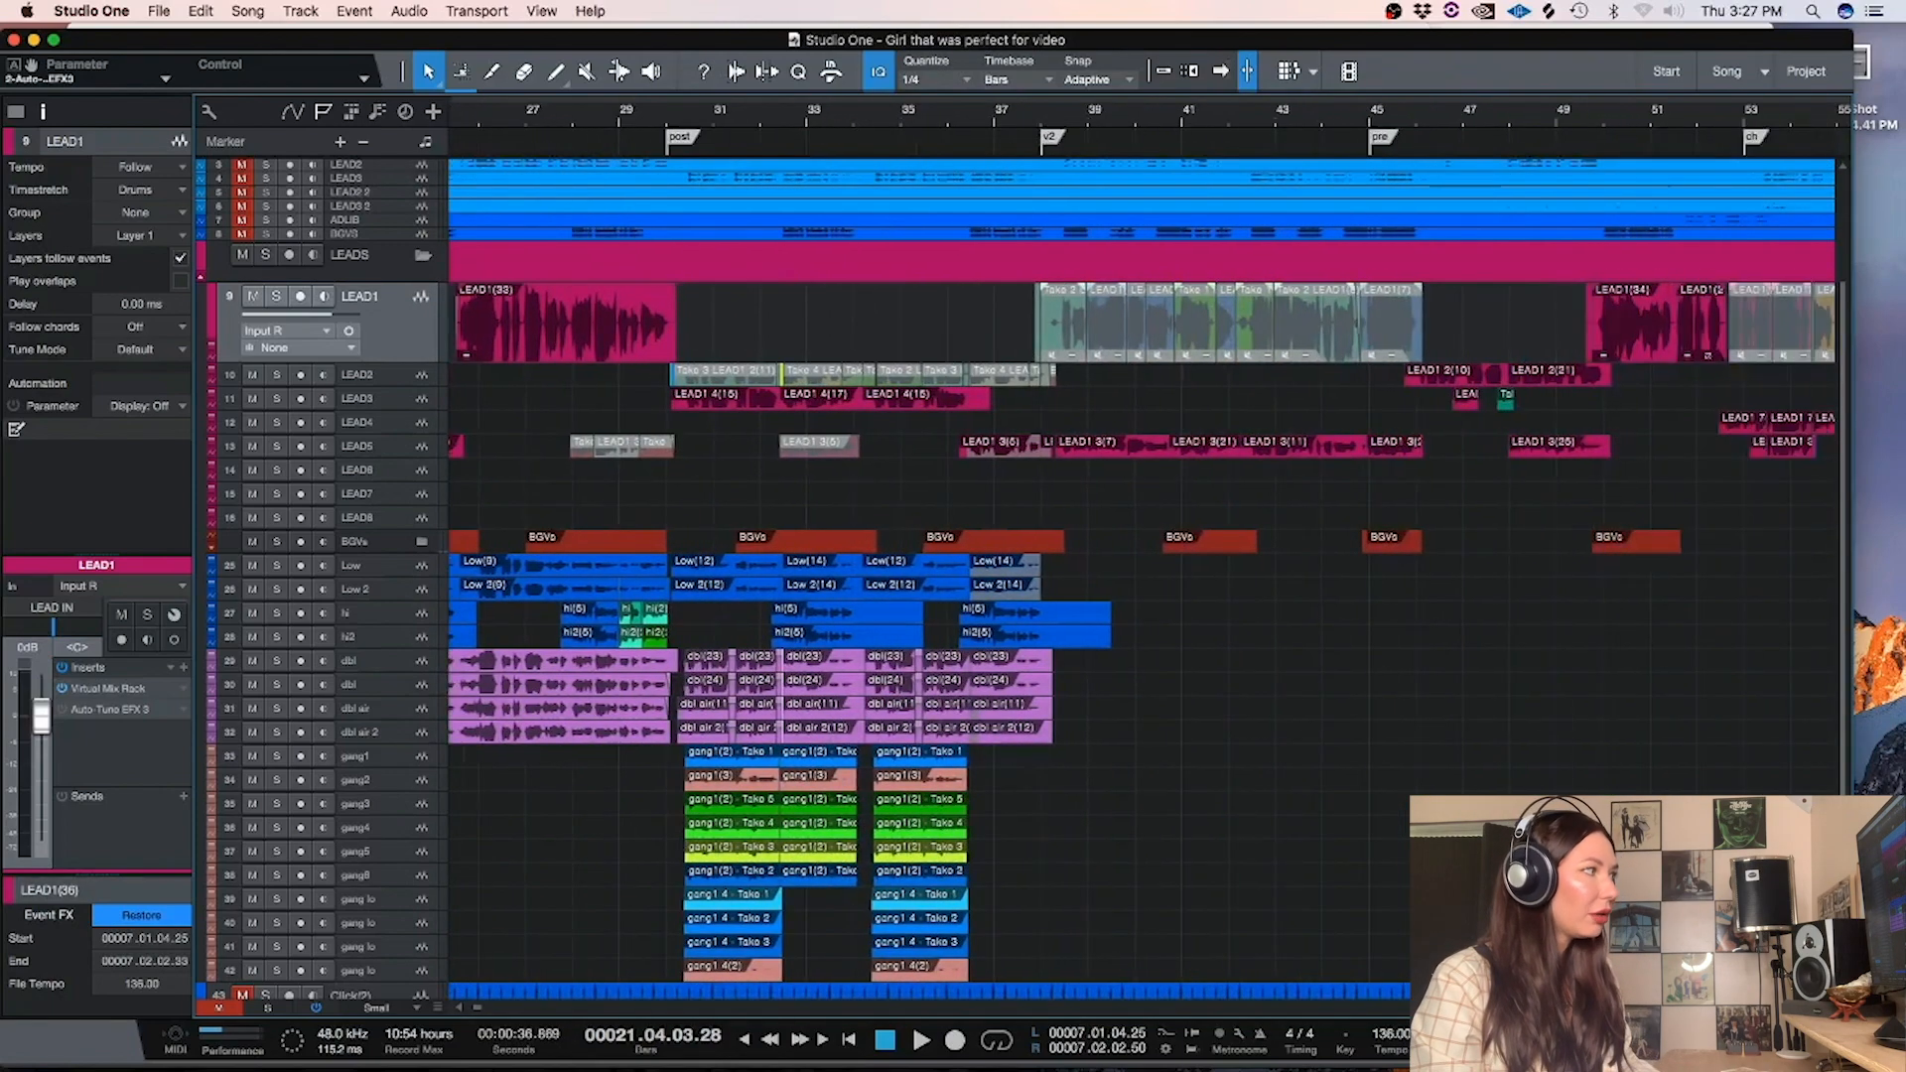
# Move the playhead to the post section at bar 30, enlarge the LEAD3 track and expand the BGVs folder
pyautogui.click(668, 117)
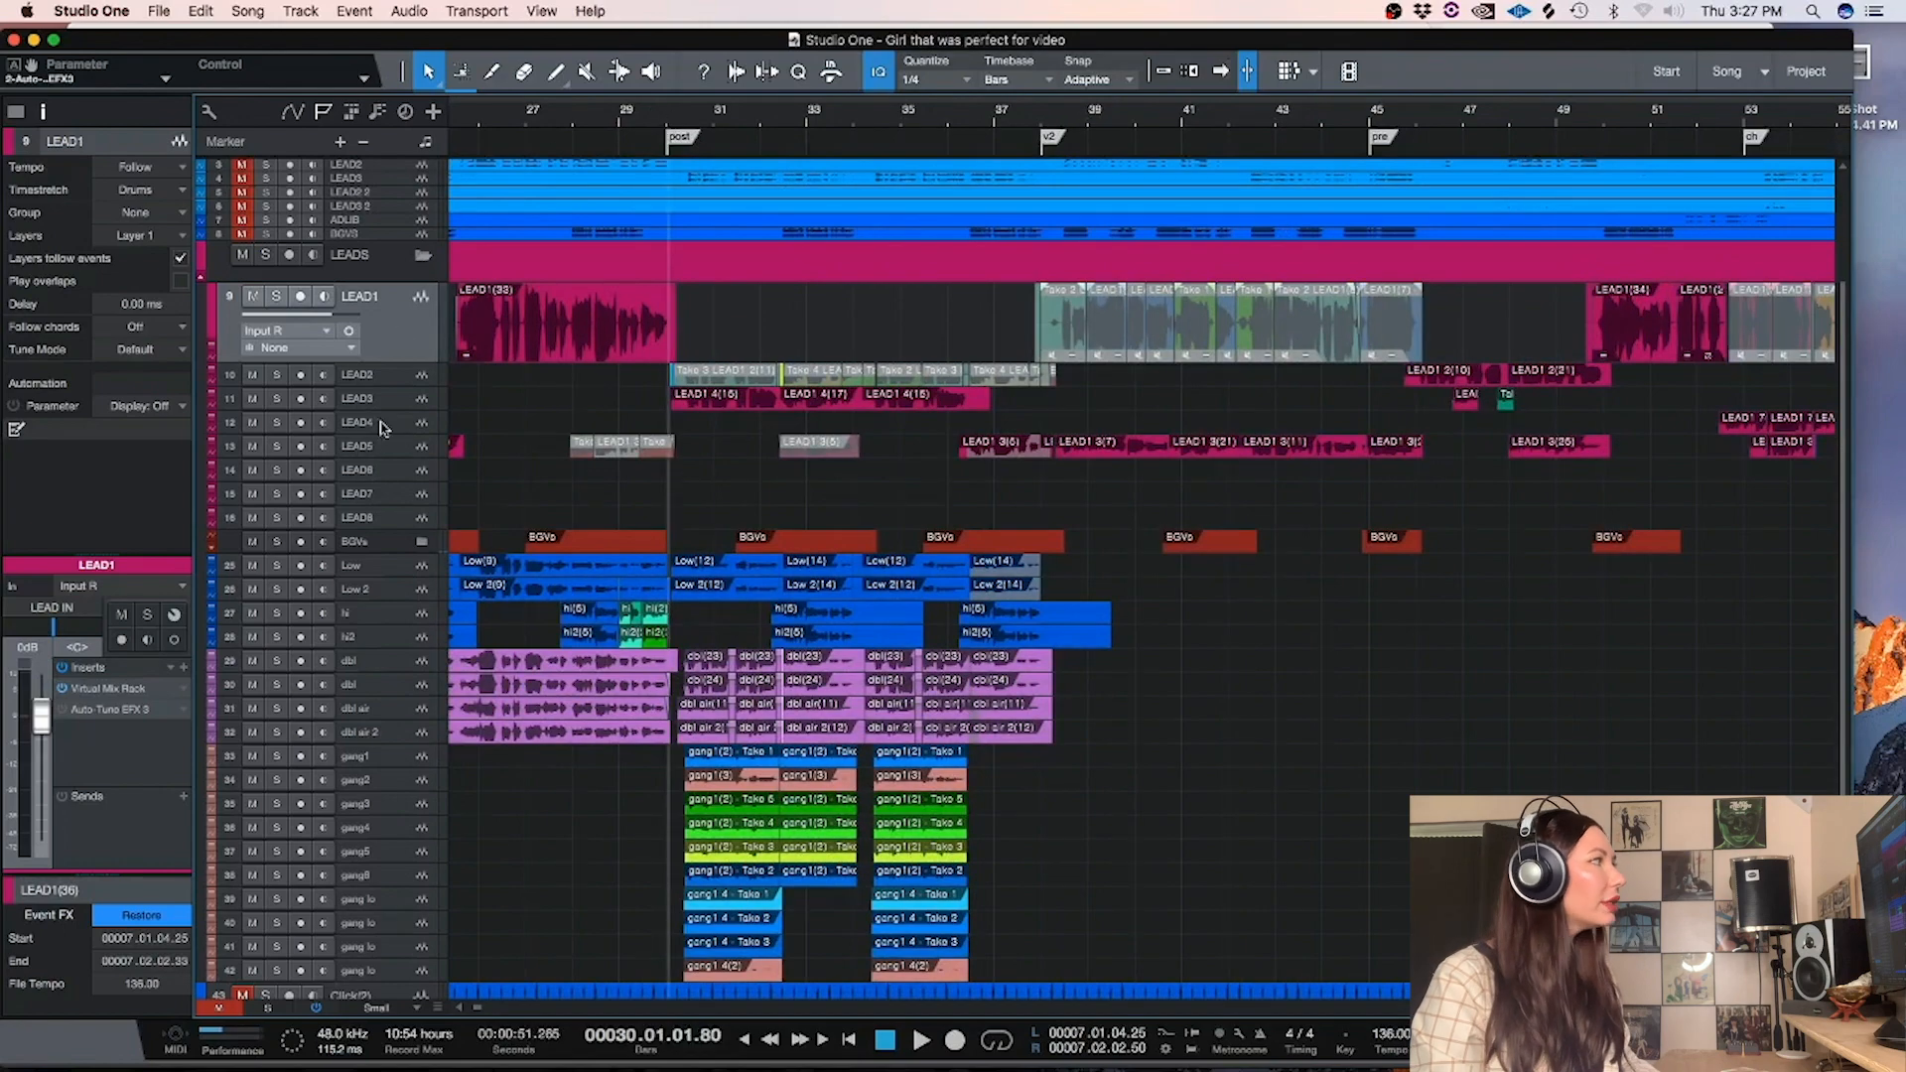
pyautogui.moveTo(376, 410); pyautogui.dragTo(376, 437)
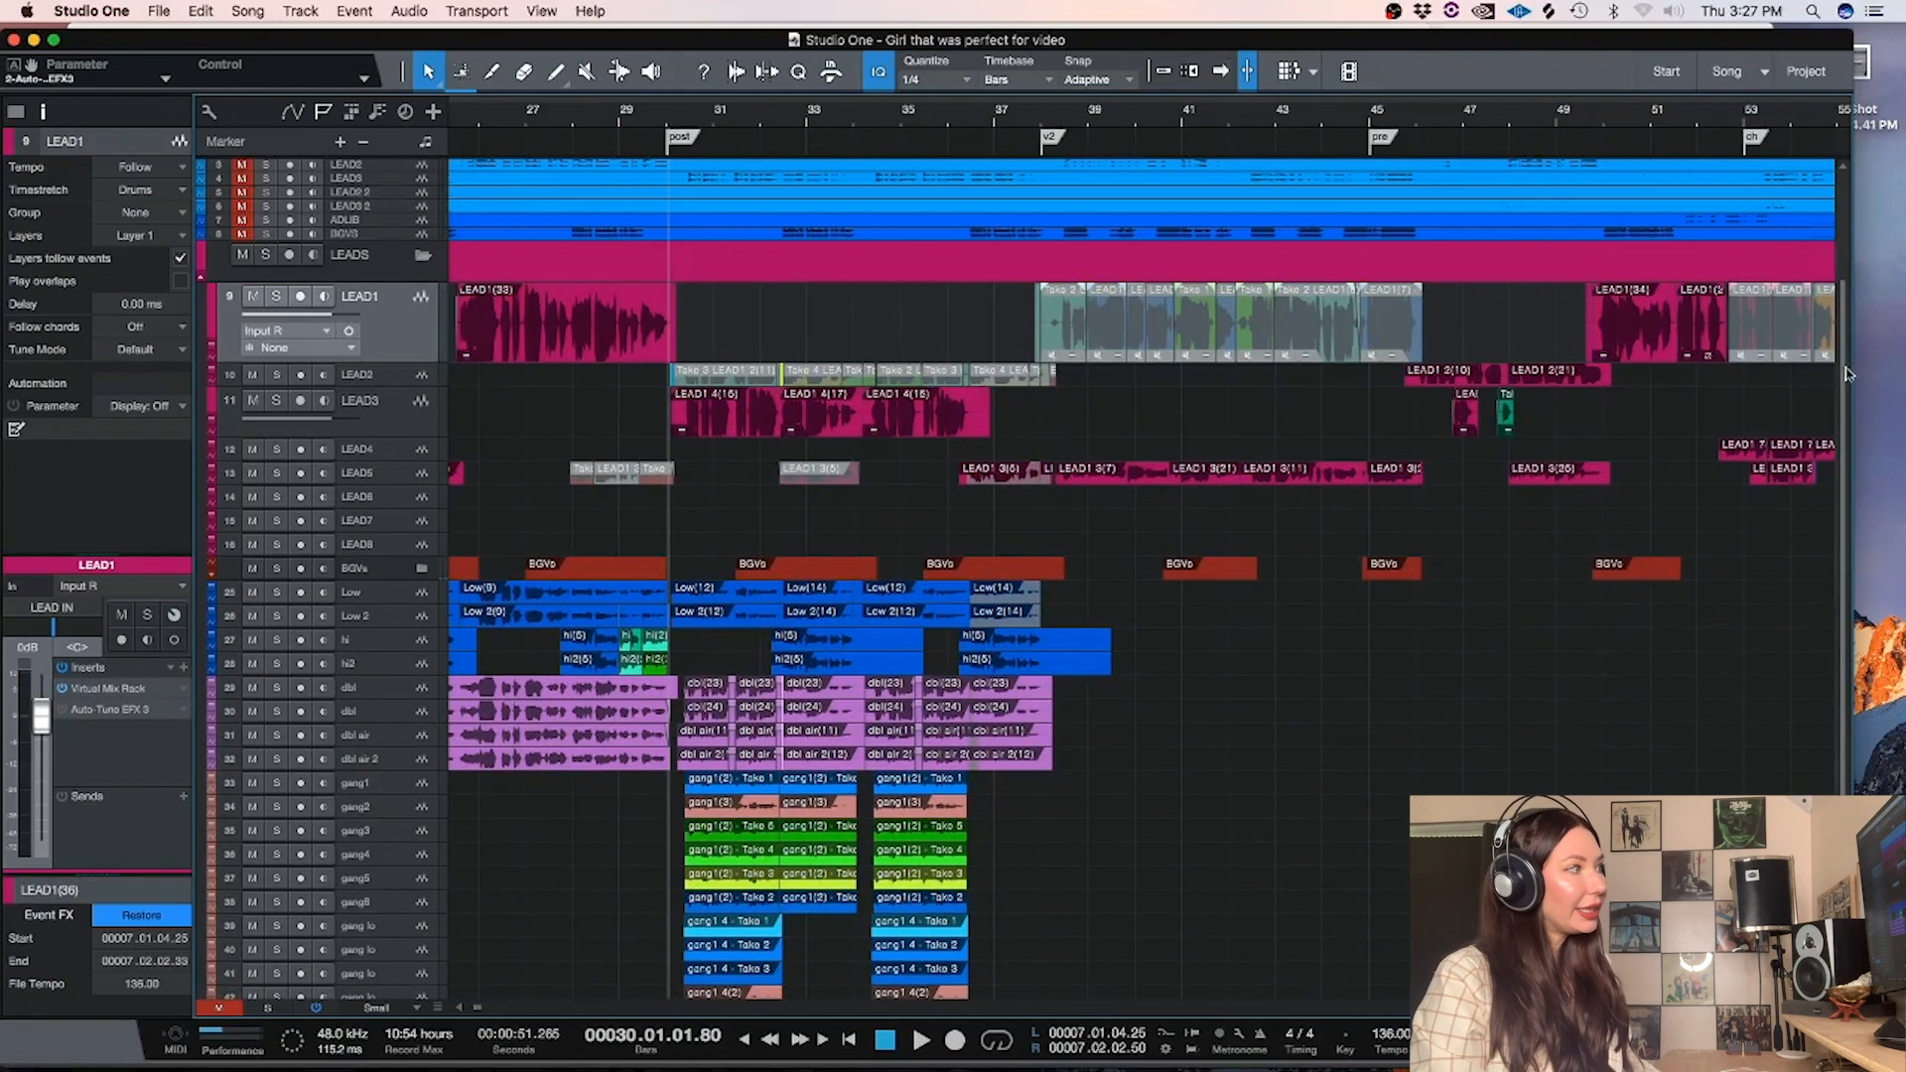
pyautogui.scroll(-3, 1848, 381)
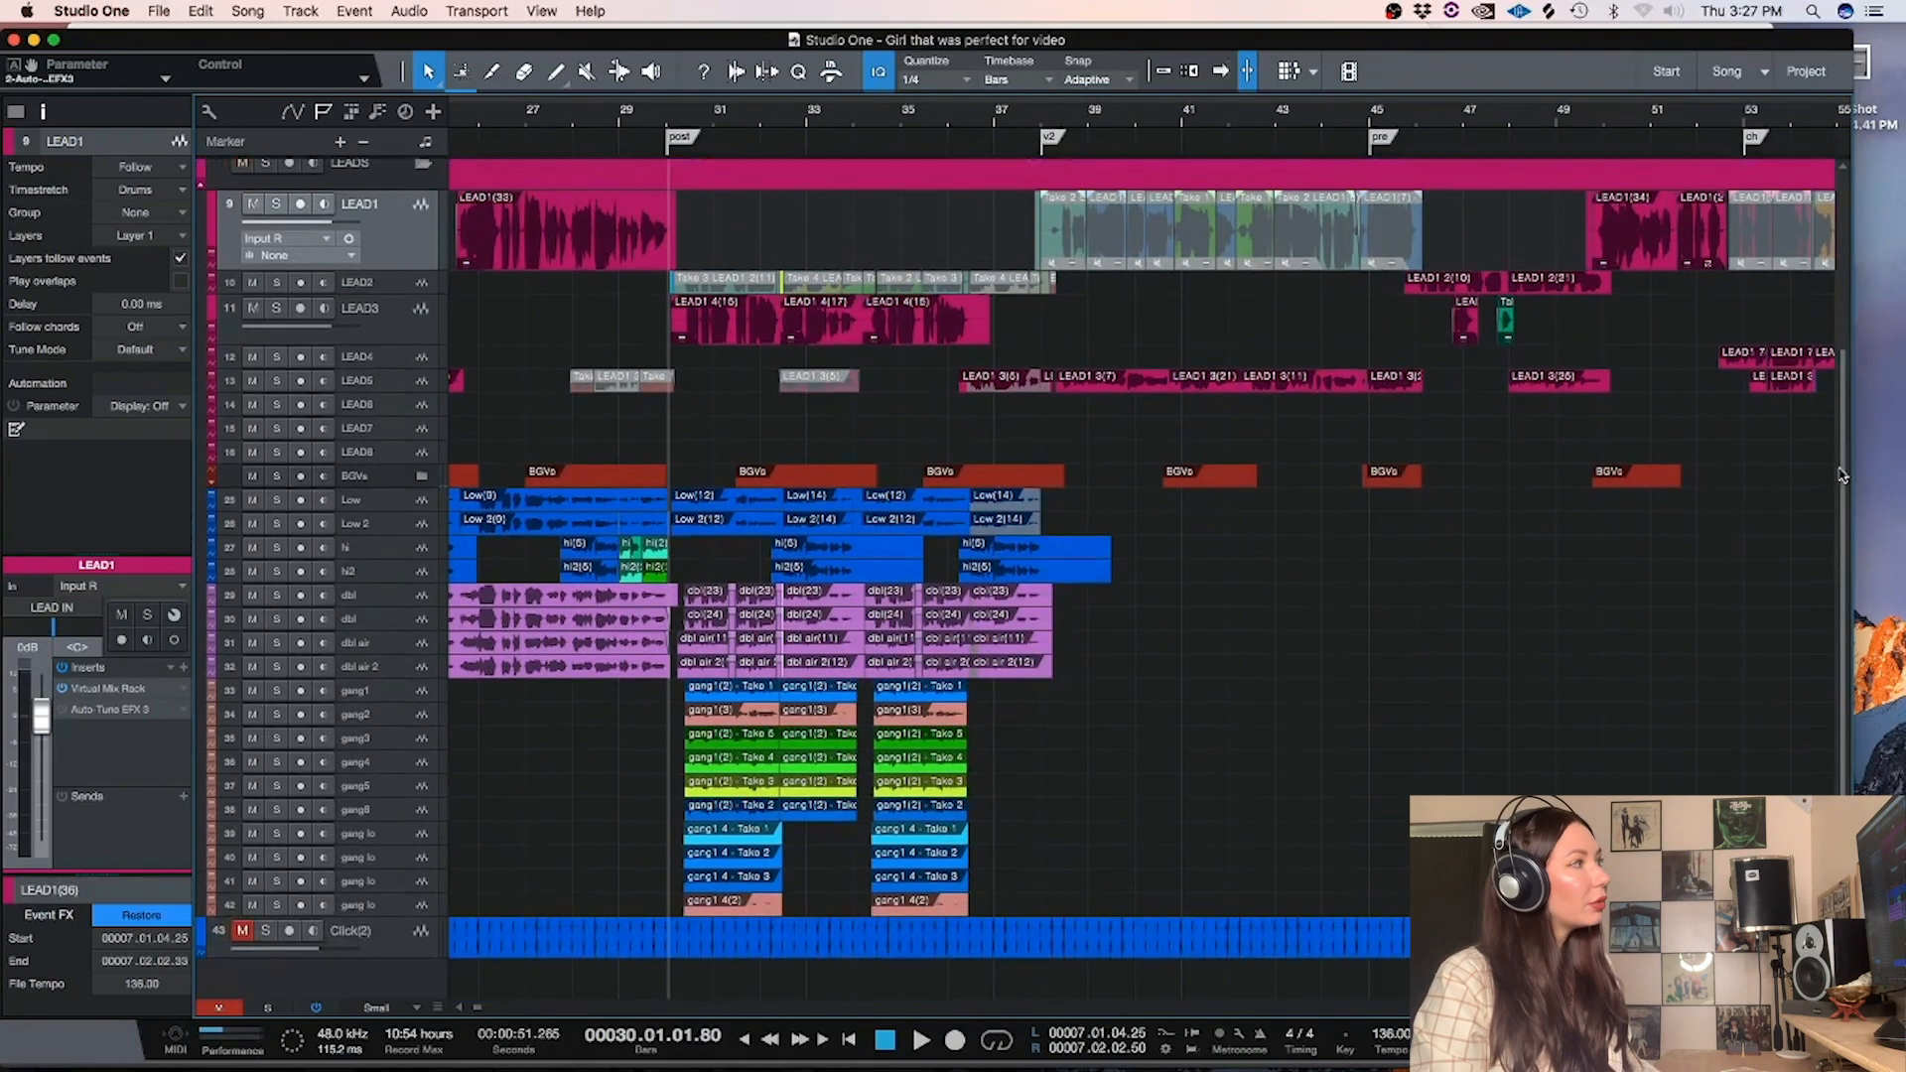
pyautogui.click(209, 483)
pyautogui.scroll(-6, 1787, 357)
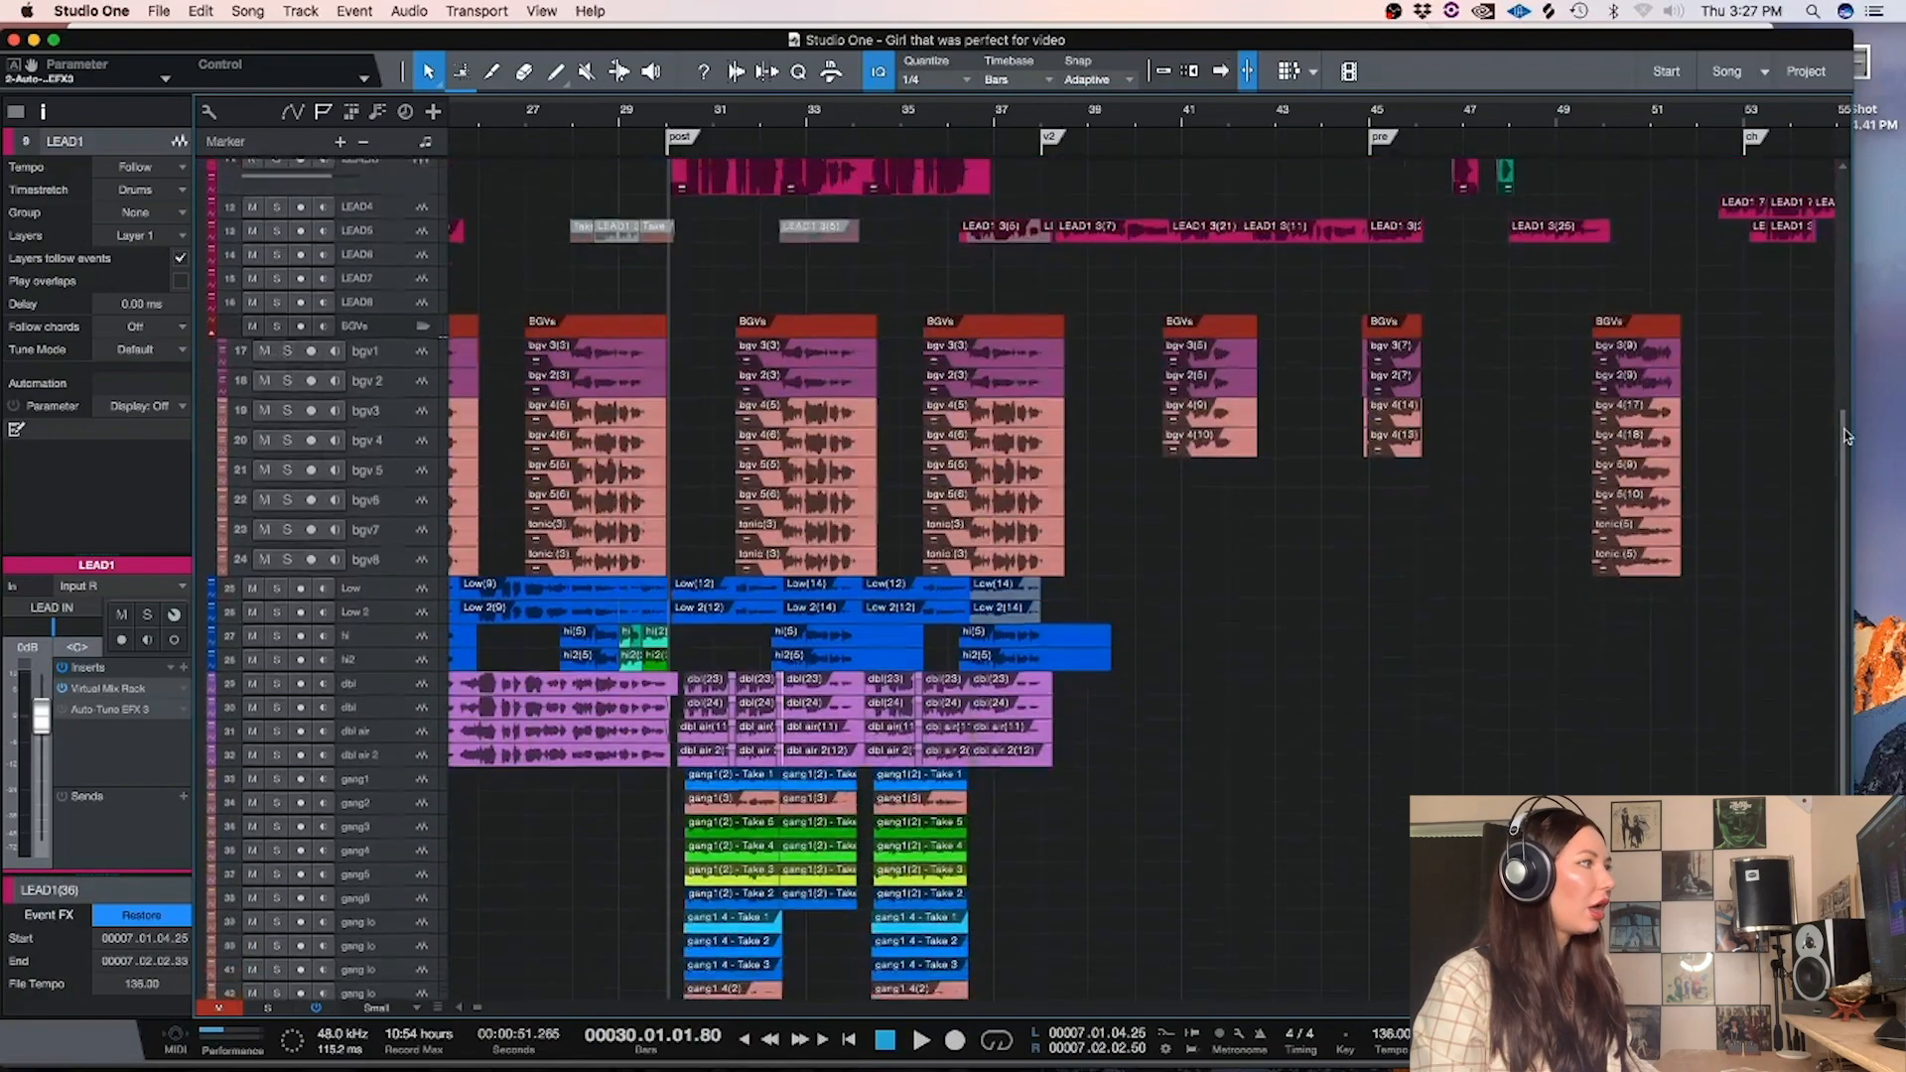
# Select the Low, hi, dbl and gang lo tracks in turn and look through the stack of background vocals
pyautogui.click(368, 552)
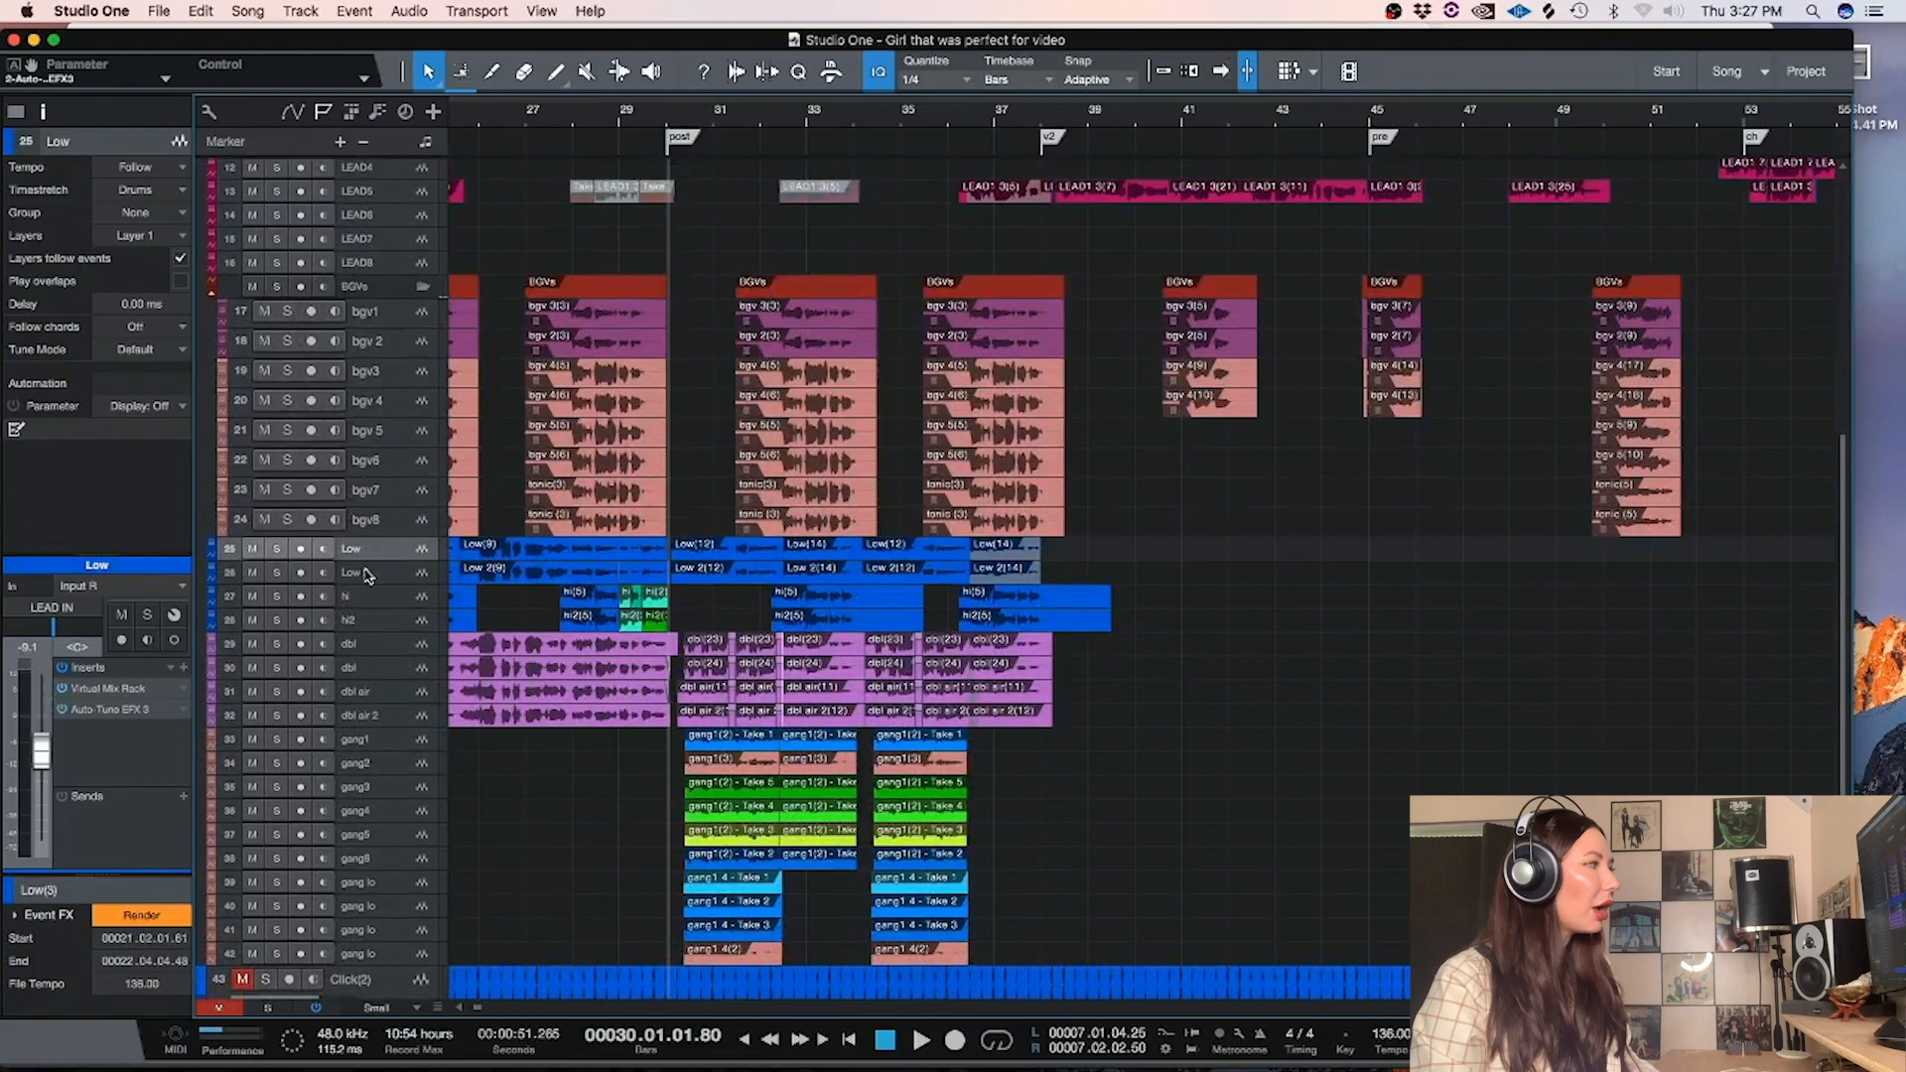
pyautogui.click(368, 599)
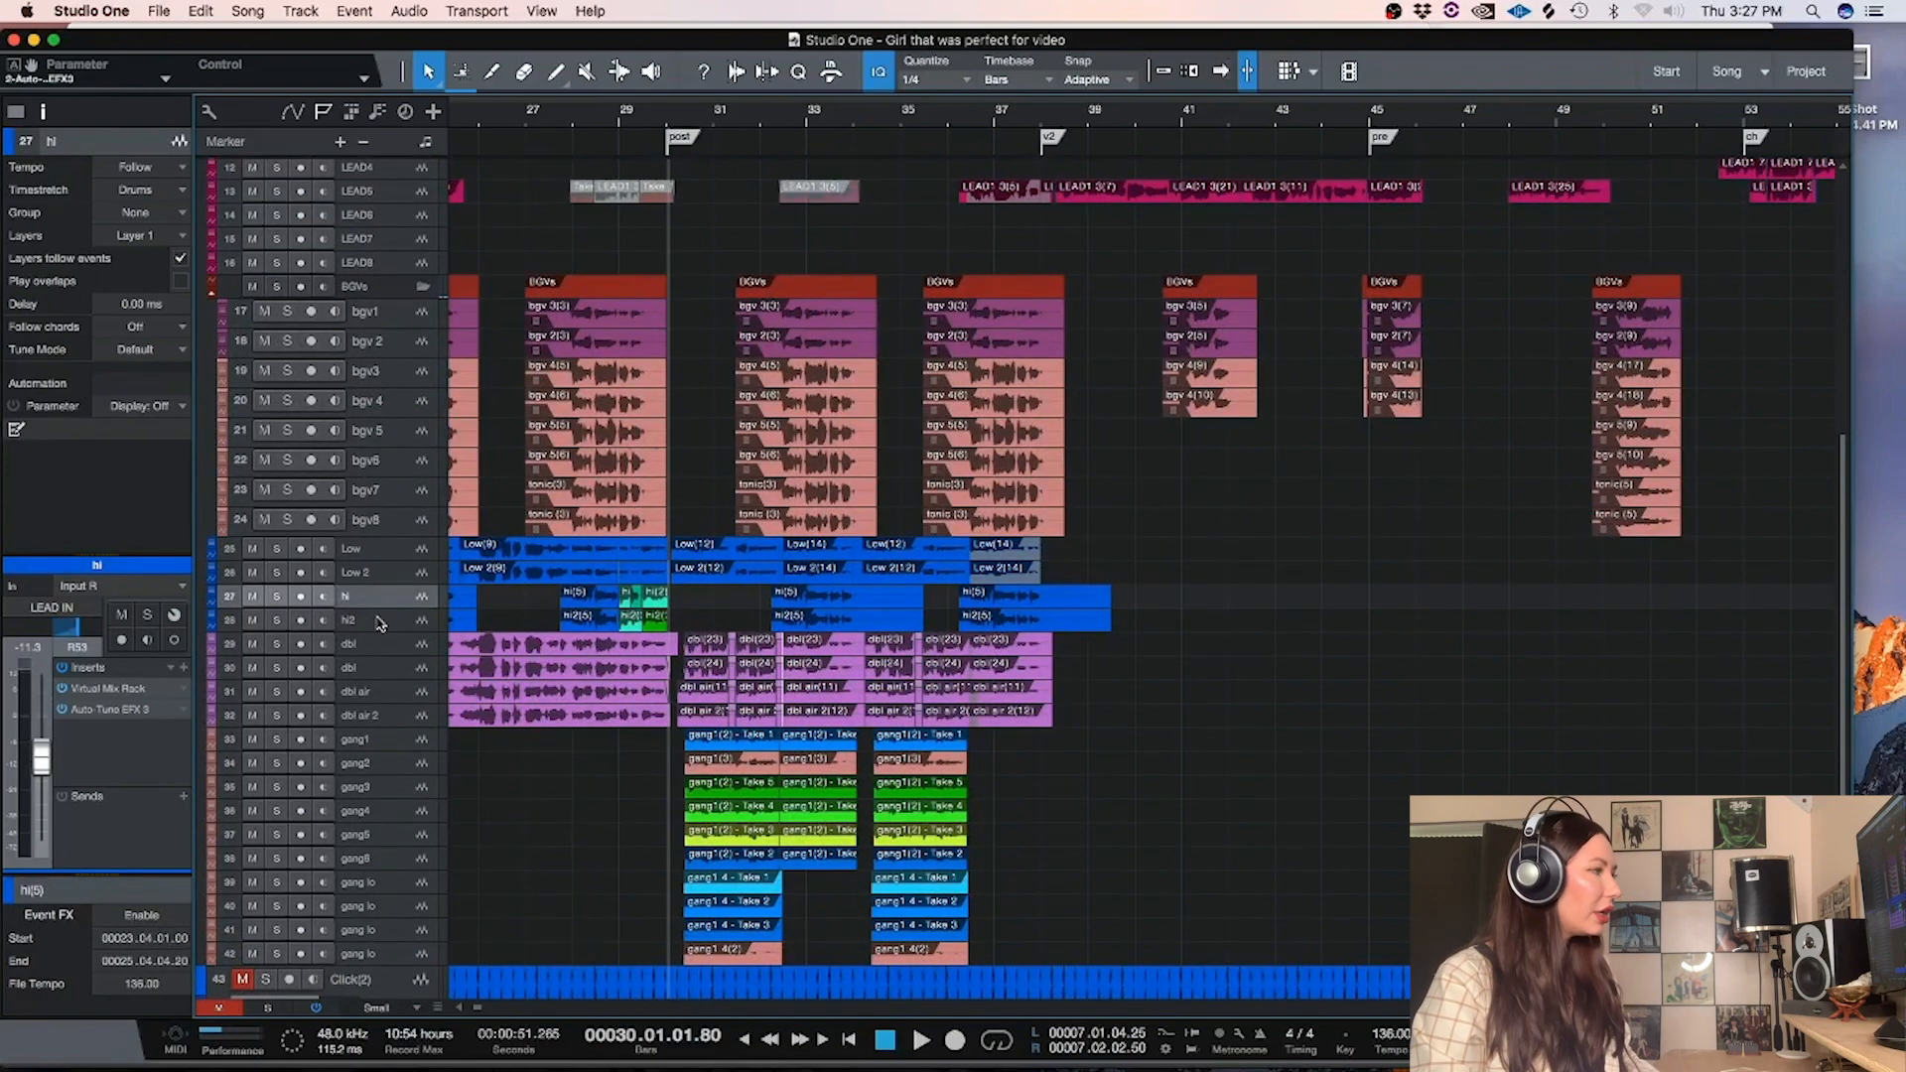
pyautogui.click(353, 671)
pyautogui.click(358, 648)
pyautogui.click(369, 671)
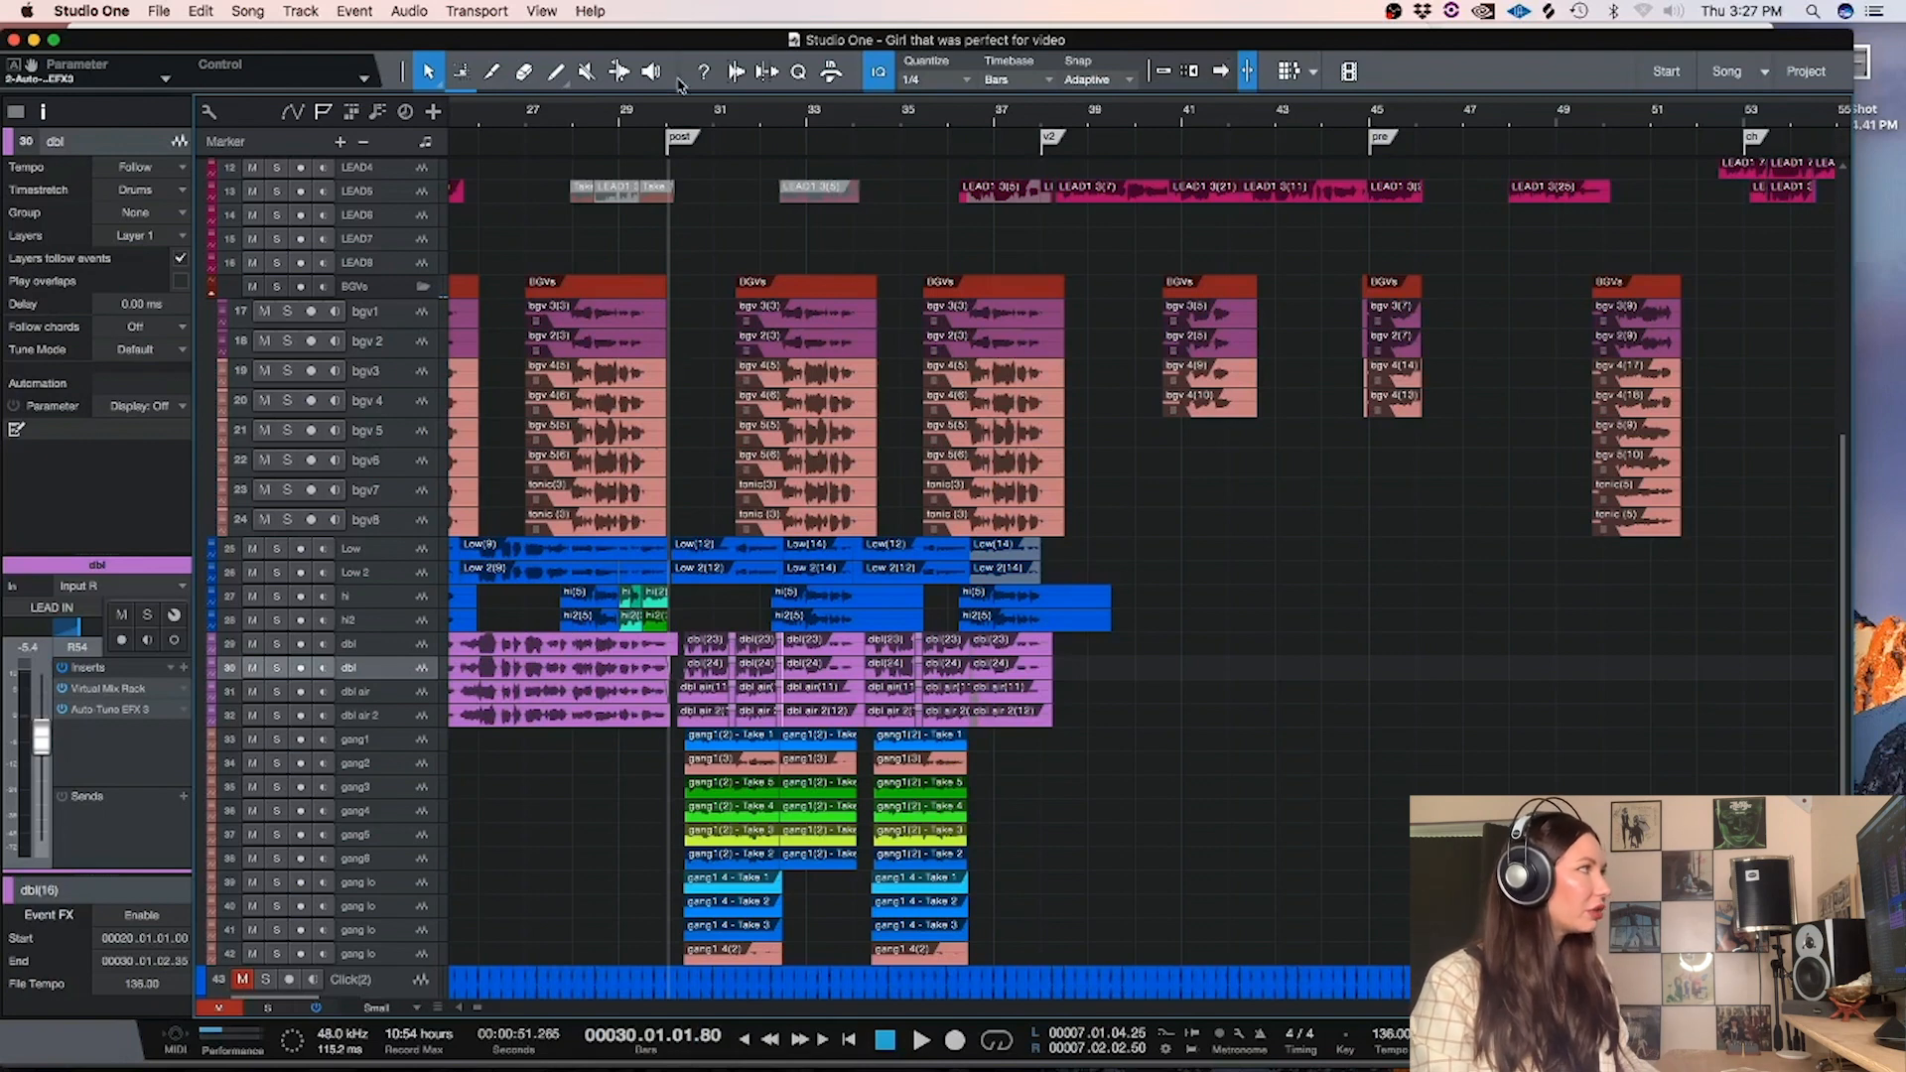
pyautogui.click(683, 119)
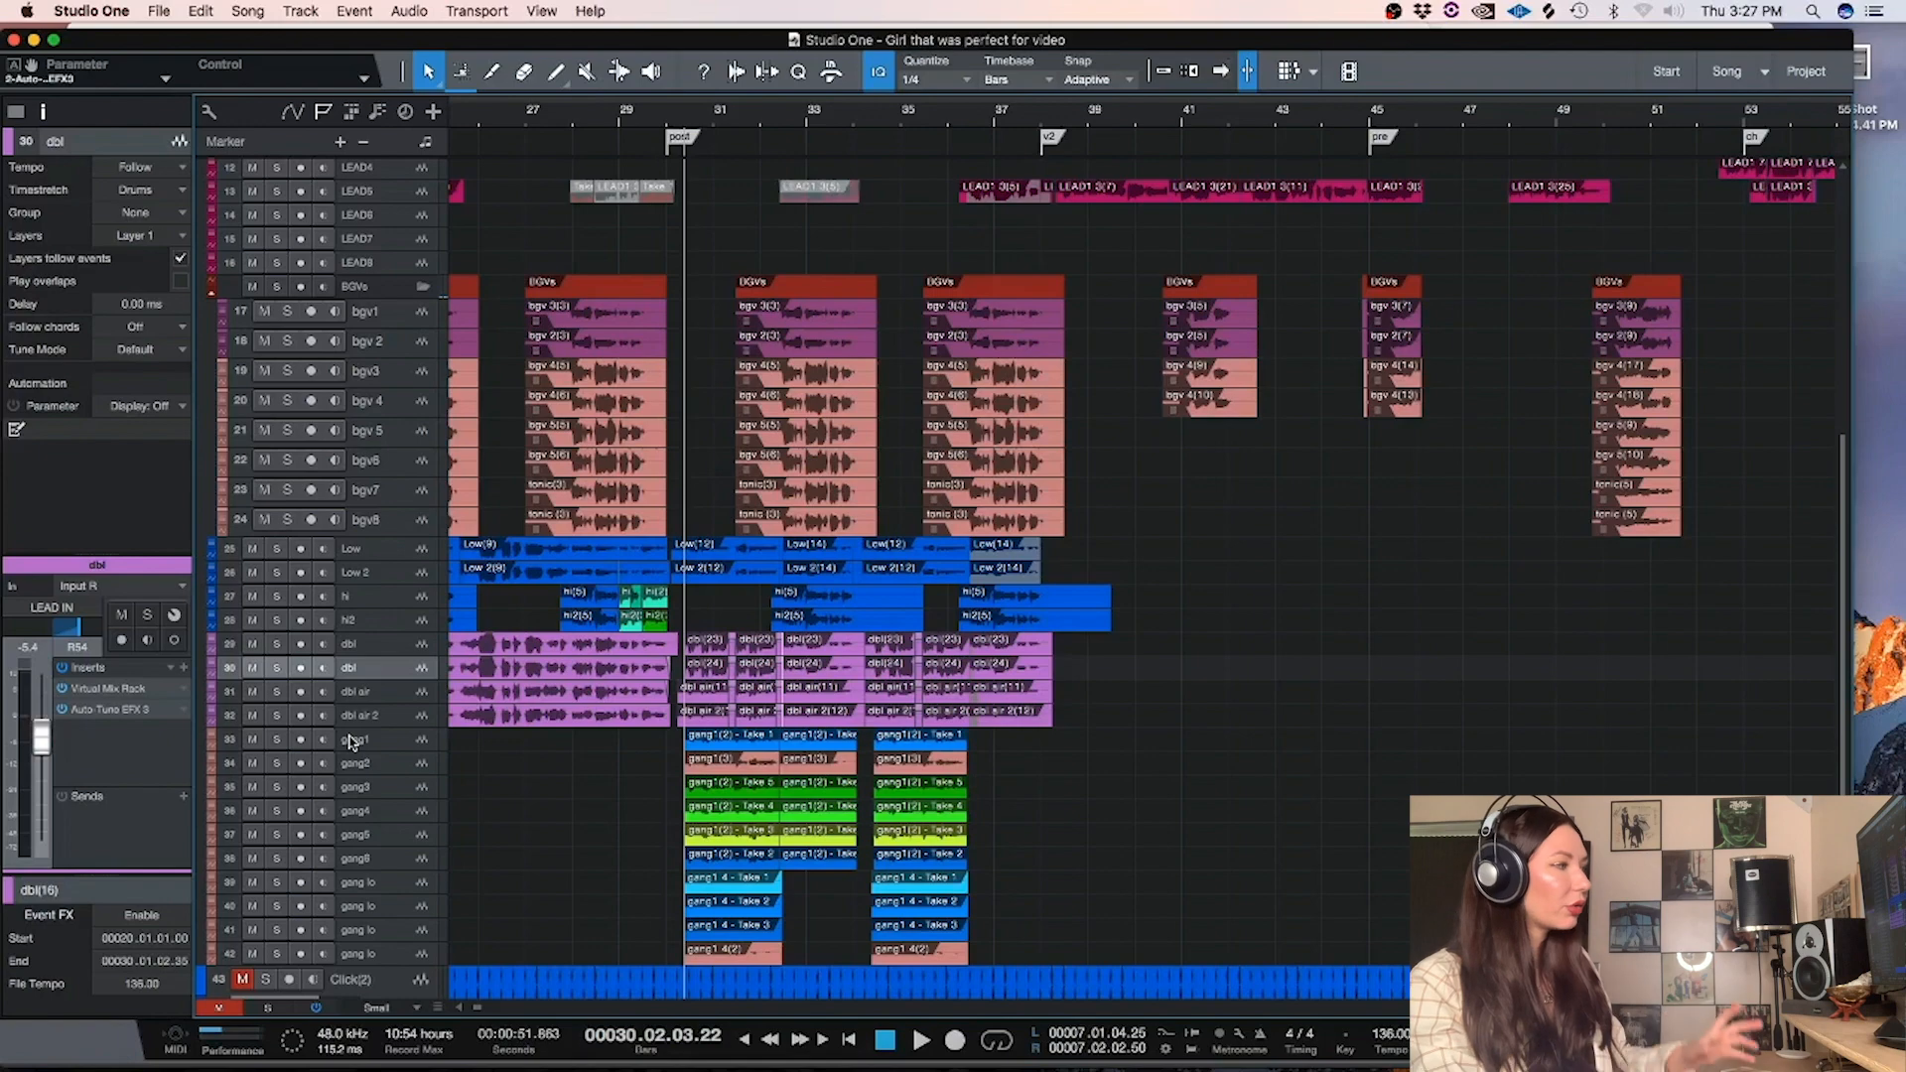
pyautogui.click(371, 885)
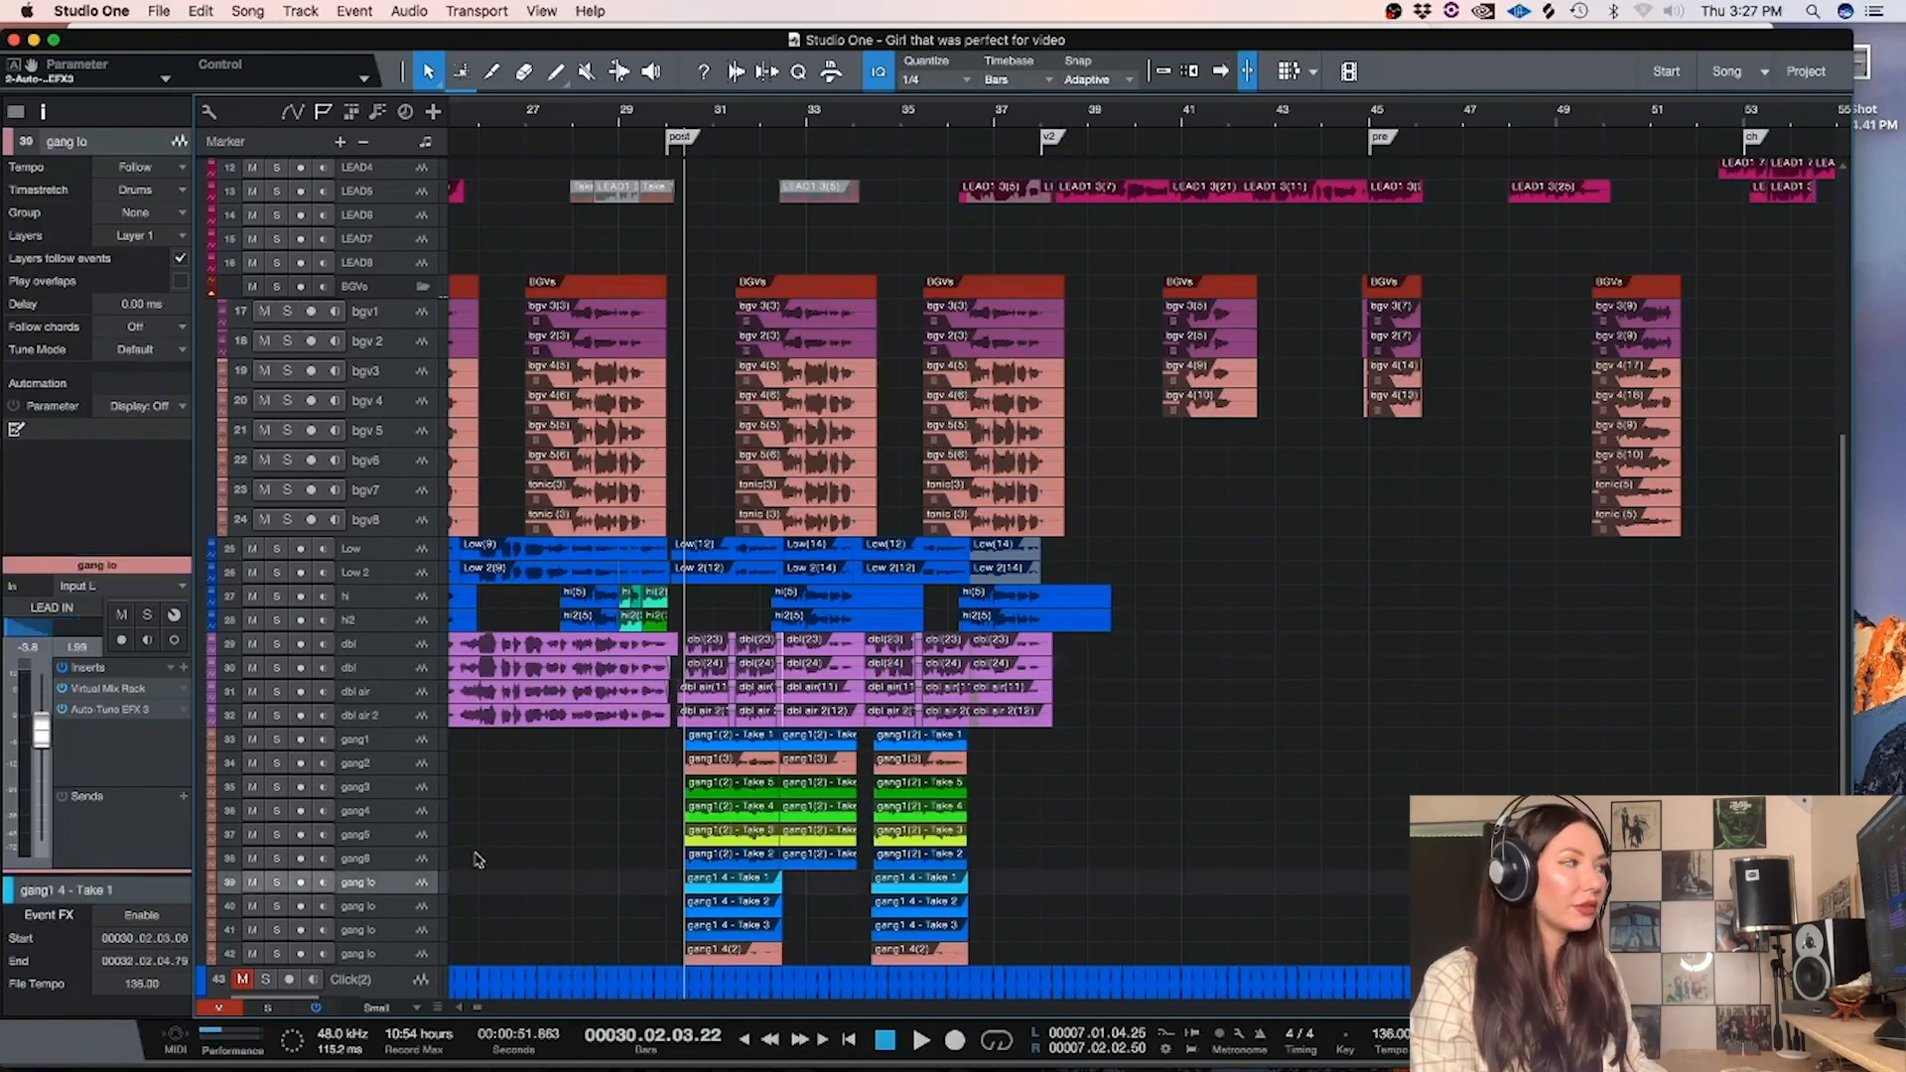
pyautogui.scroll(10, 1798, 268)
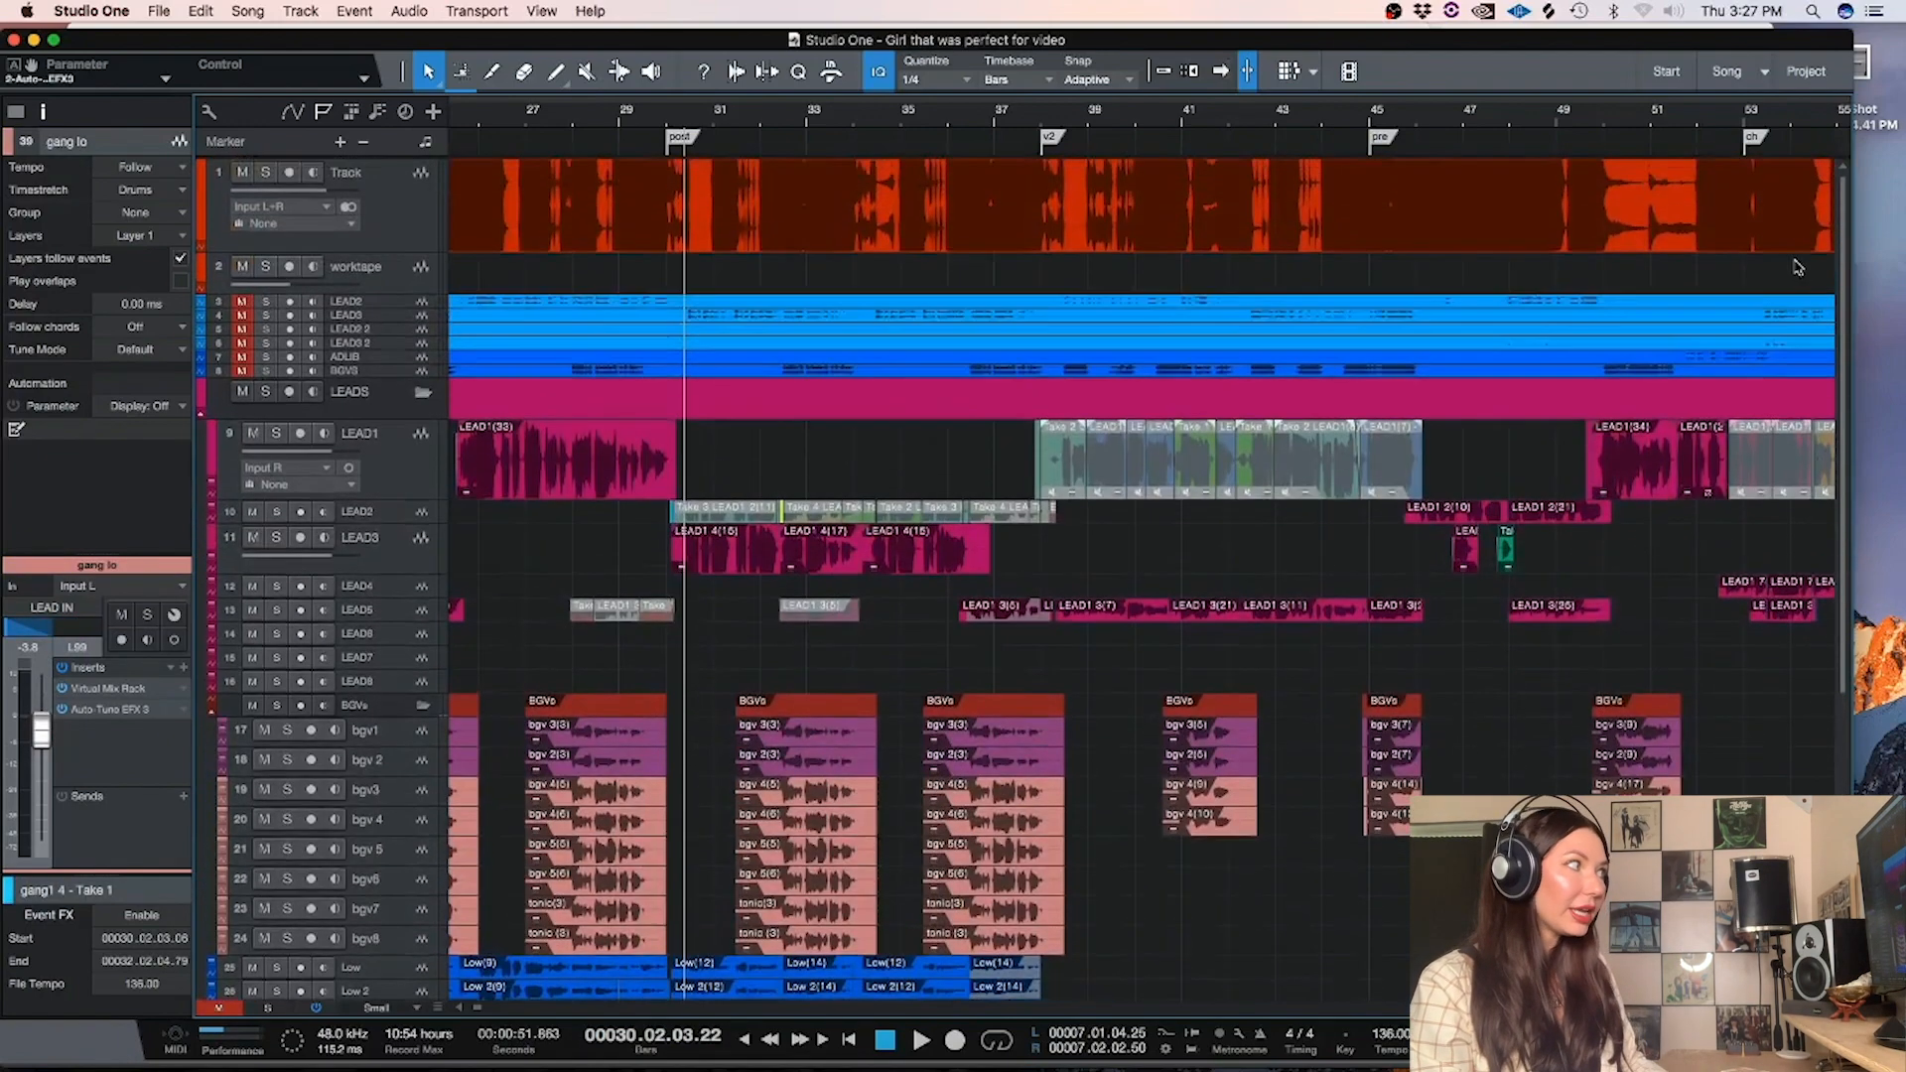
pyautogui.scroll(-10, 1706, 639)
pyautogui.scroll(5, 1717, 596)
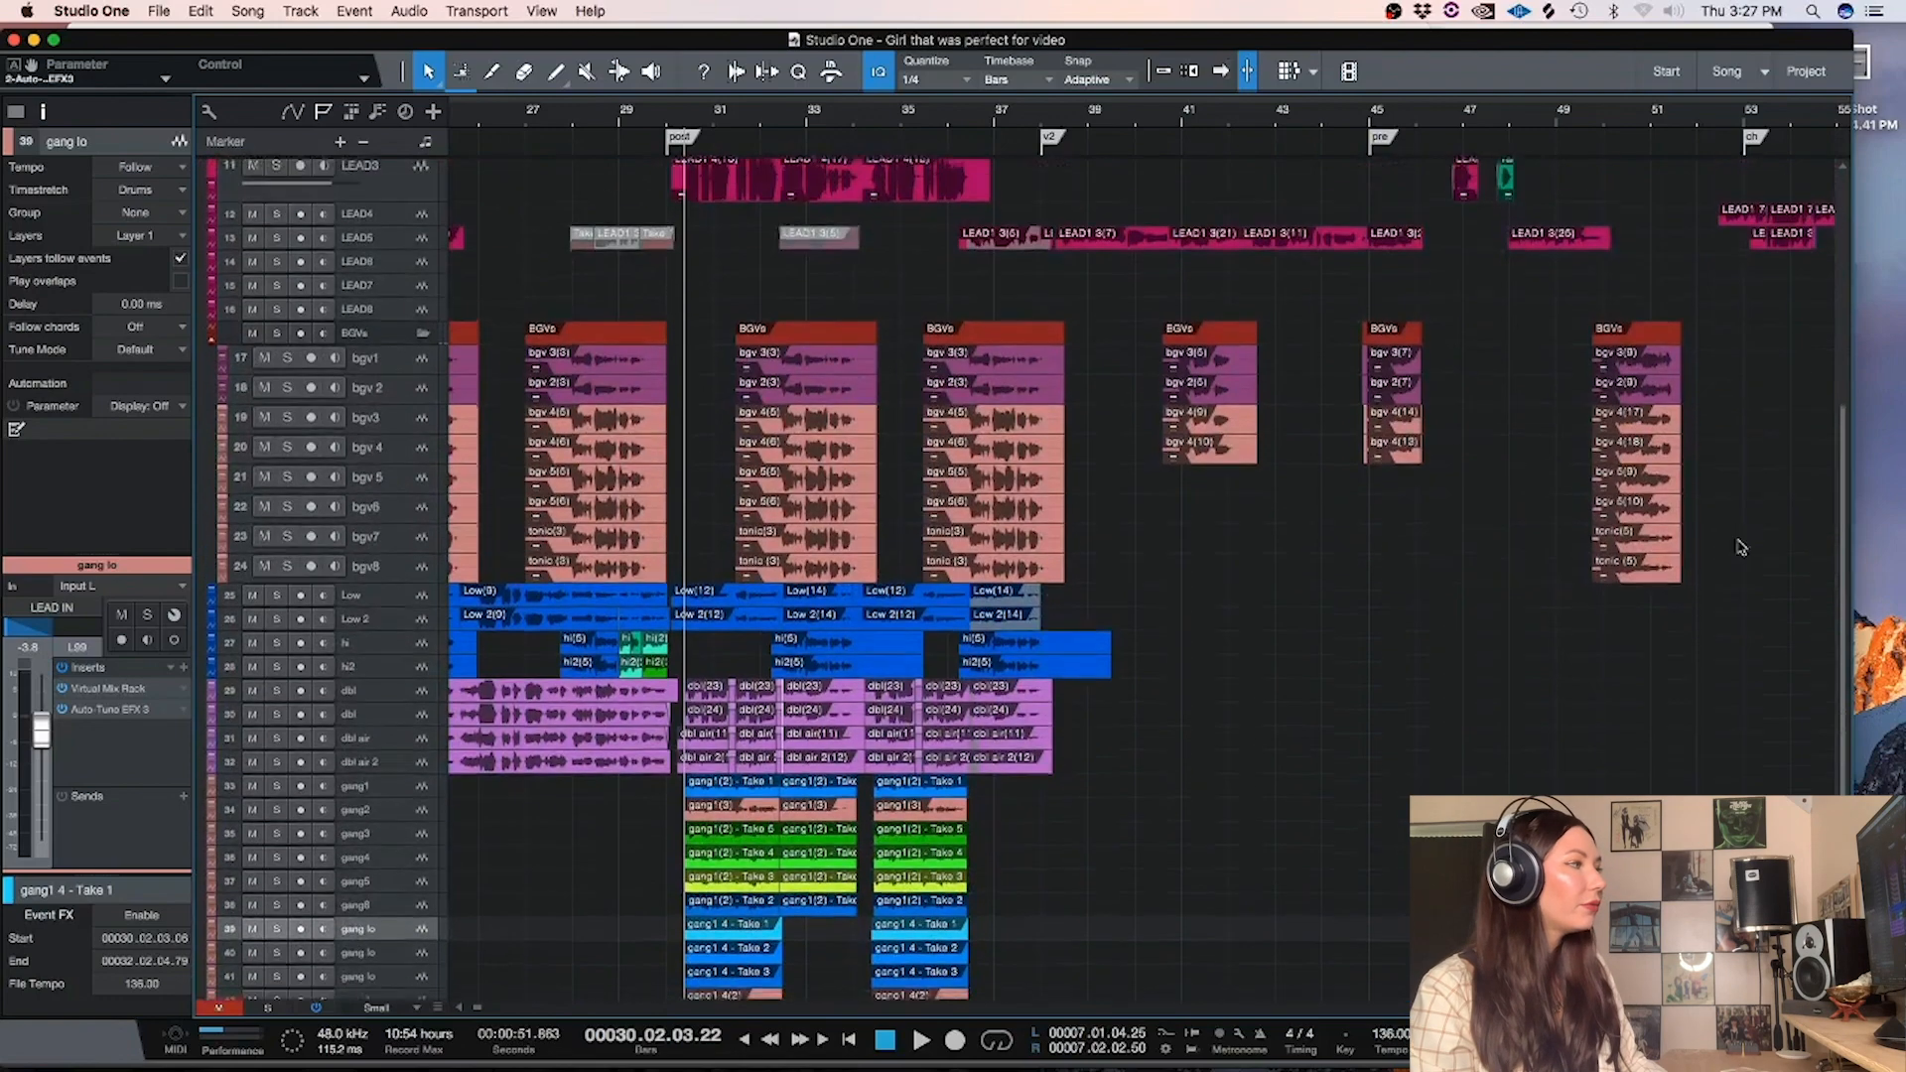
pyautogui.scroll(-4, 1738, 581)
pyautogui.scroll(10, 1738, 584)
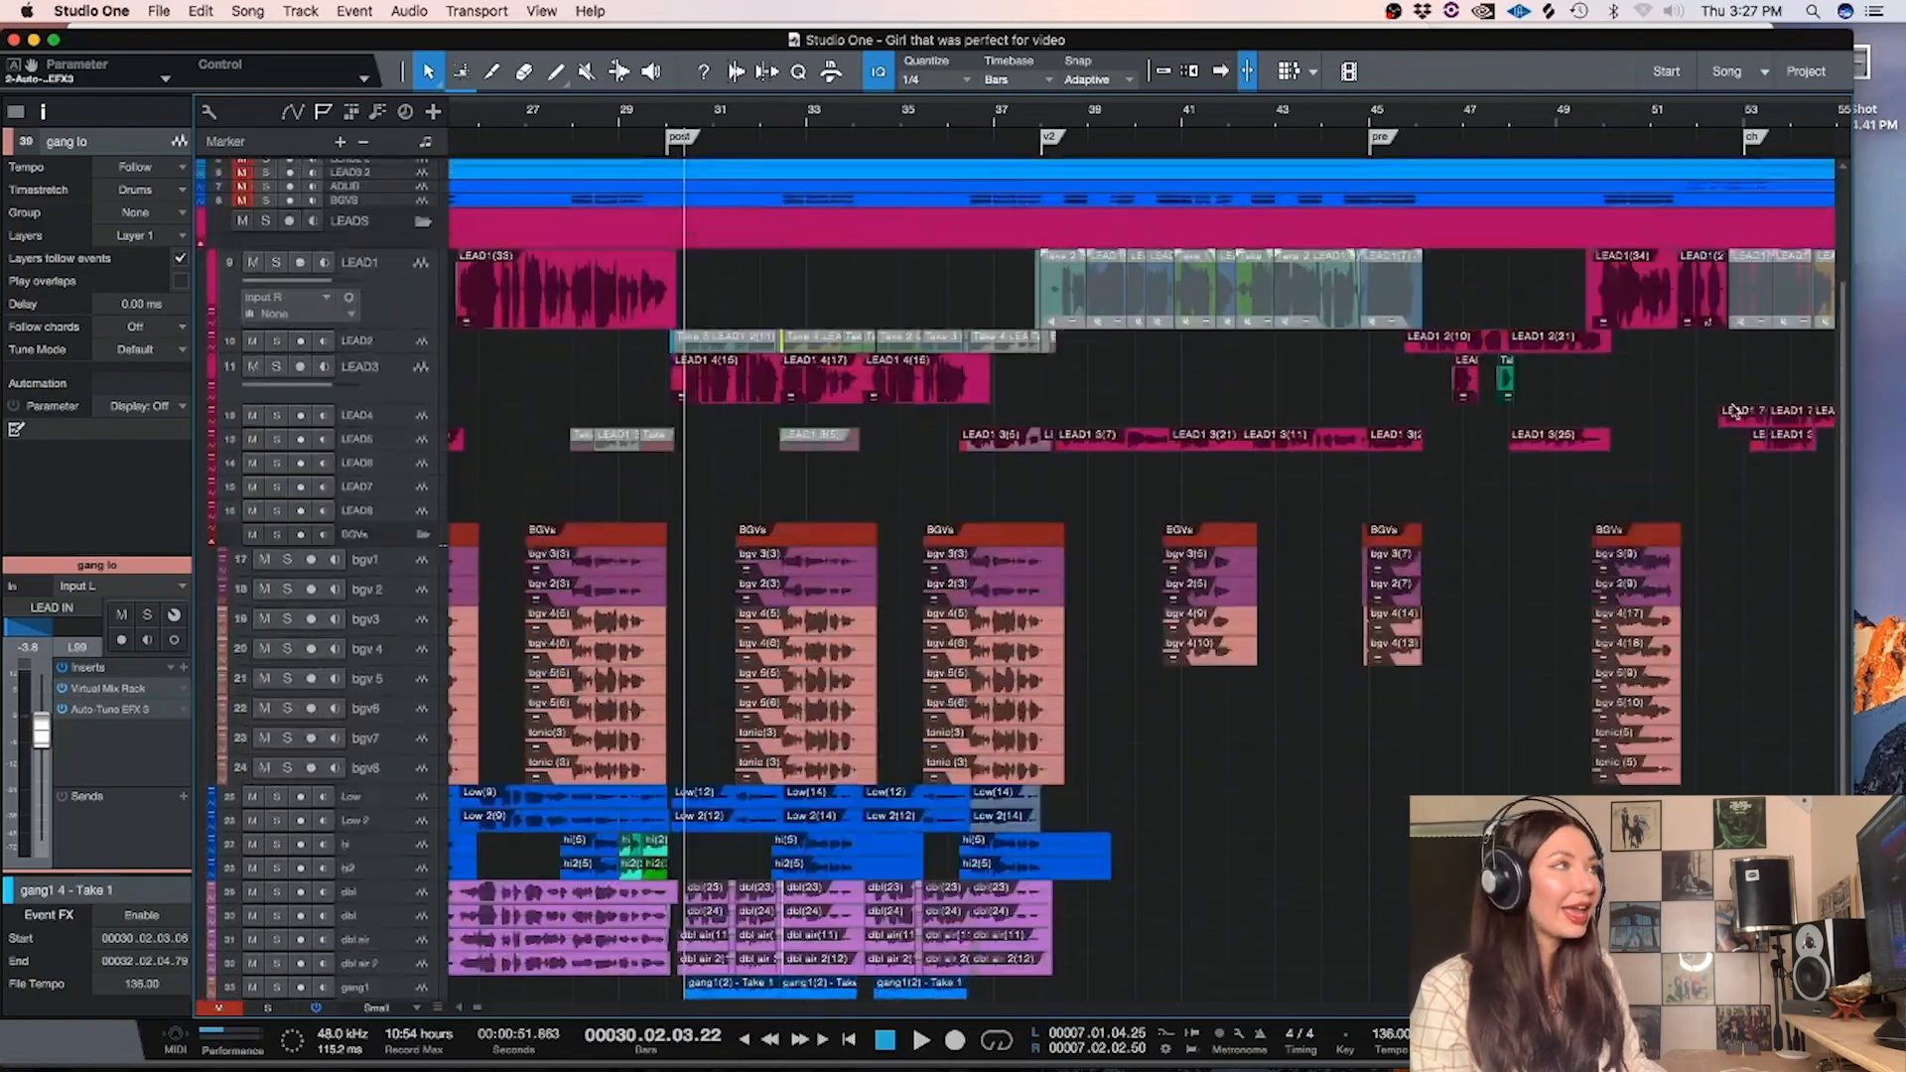
# Mute the instrumental Track and play the vocals alone from the post section at bar 30
pyautogui.press('e')
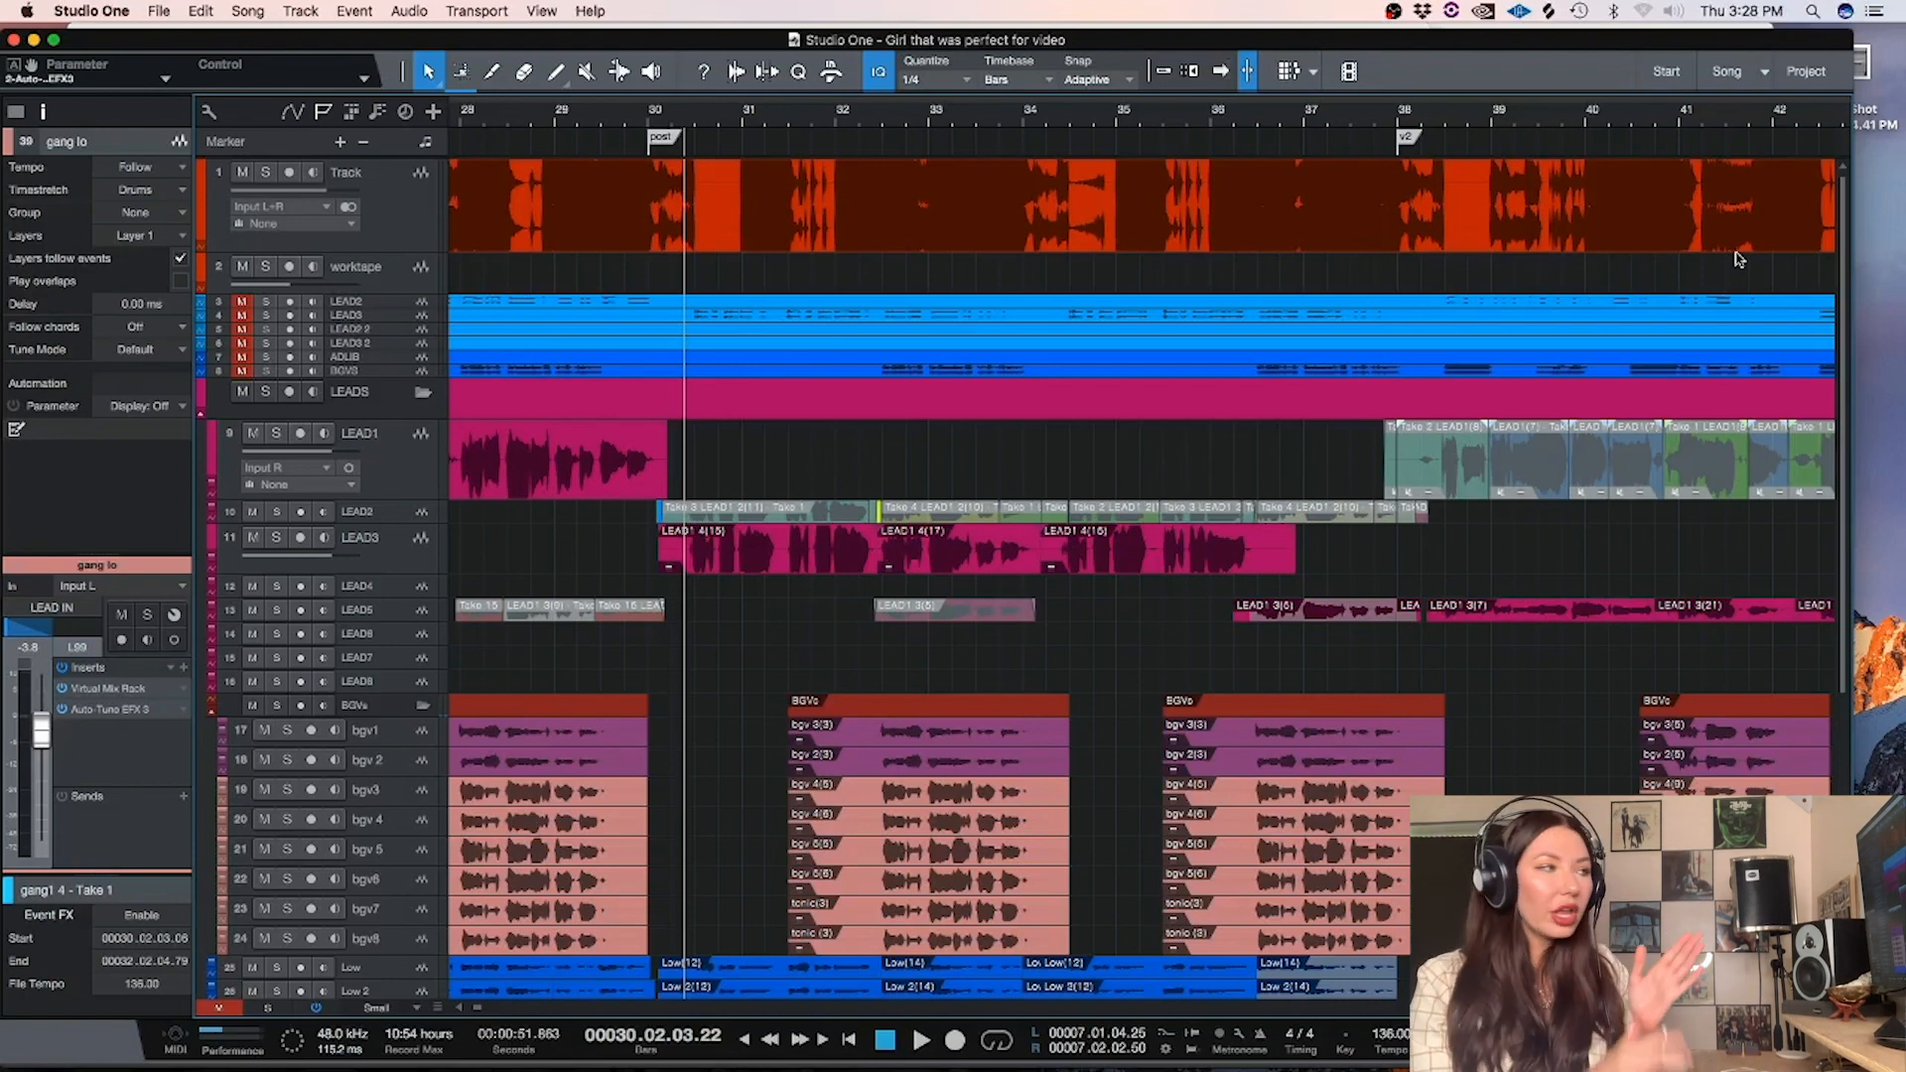
pyautogui.click(242, 172)
pyautogui.click(668, 119)
pyautogui.press('space')
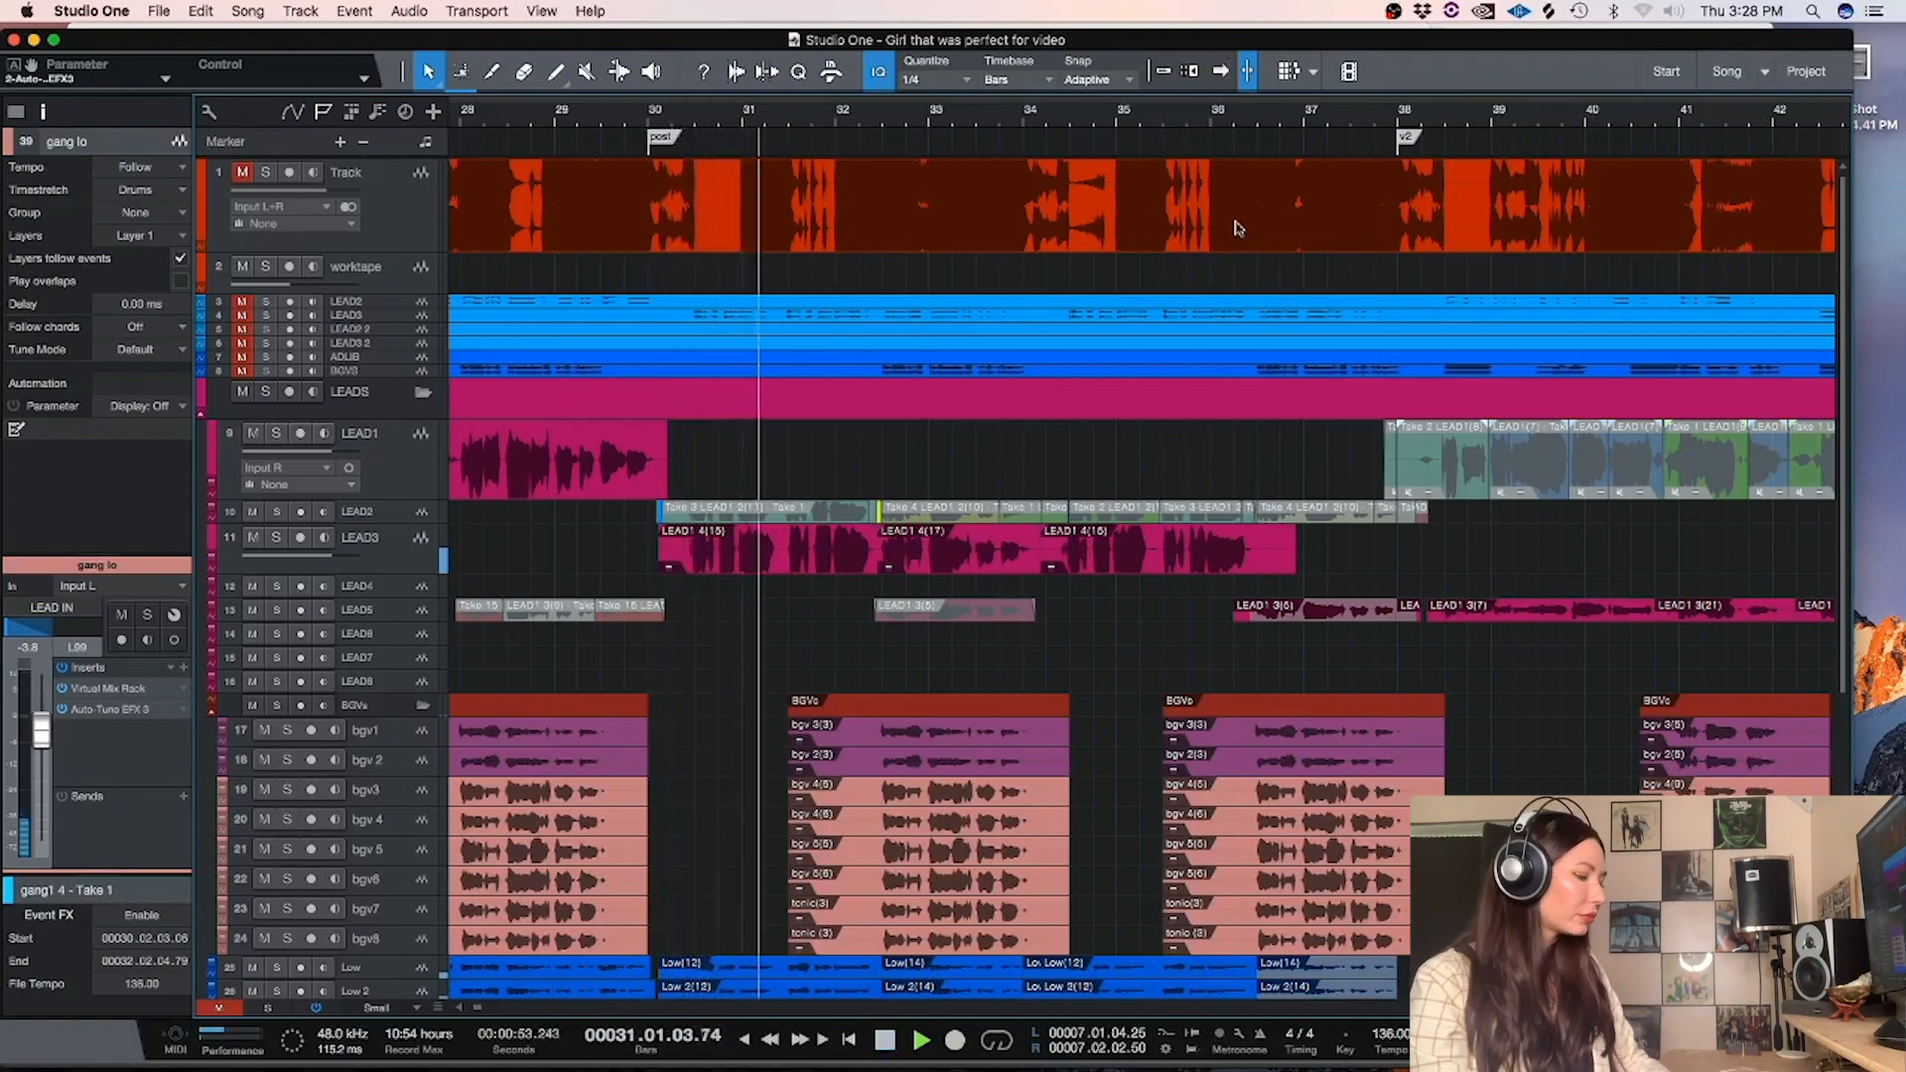
pyautogui.press('w')
pyautogui.press('w')
pyautogui.press('space')
# Play the chorus vocals without the instrumental from bar 23, with the background vocal tracks in view
pyautogui.click(599, 123)
pyautogui.press('space')
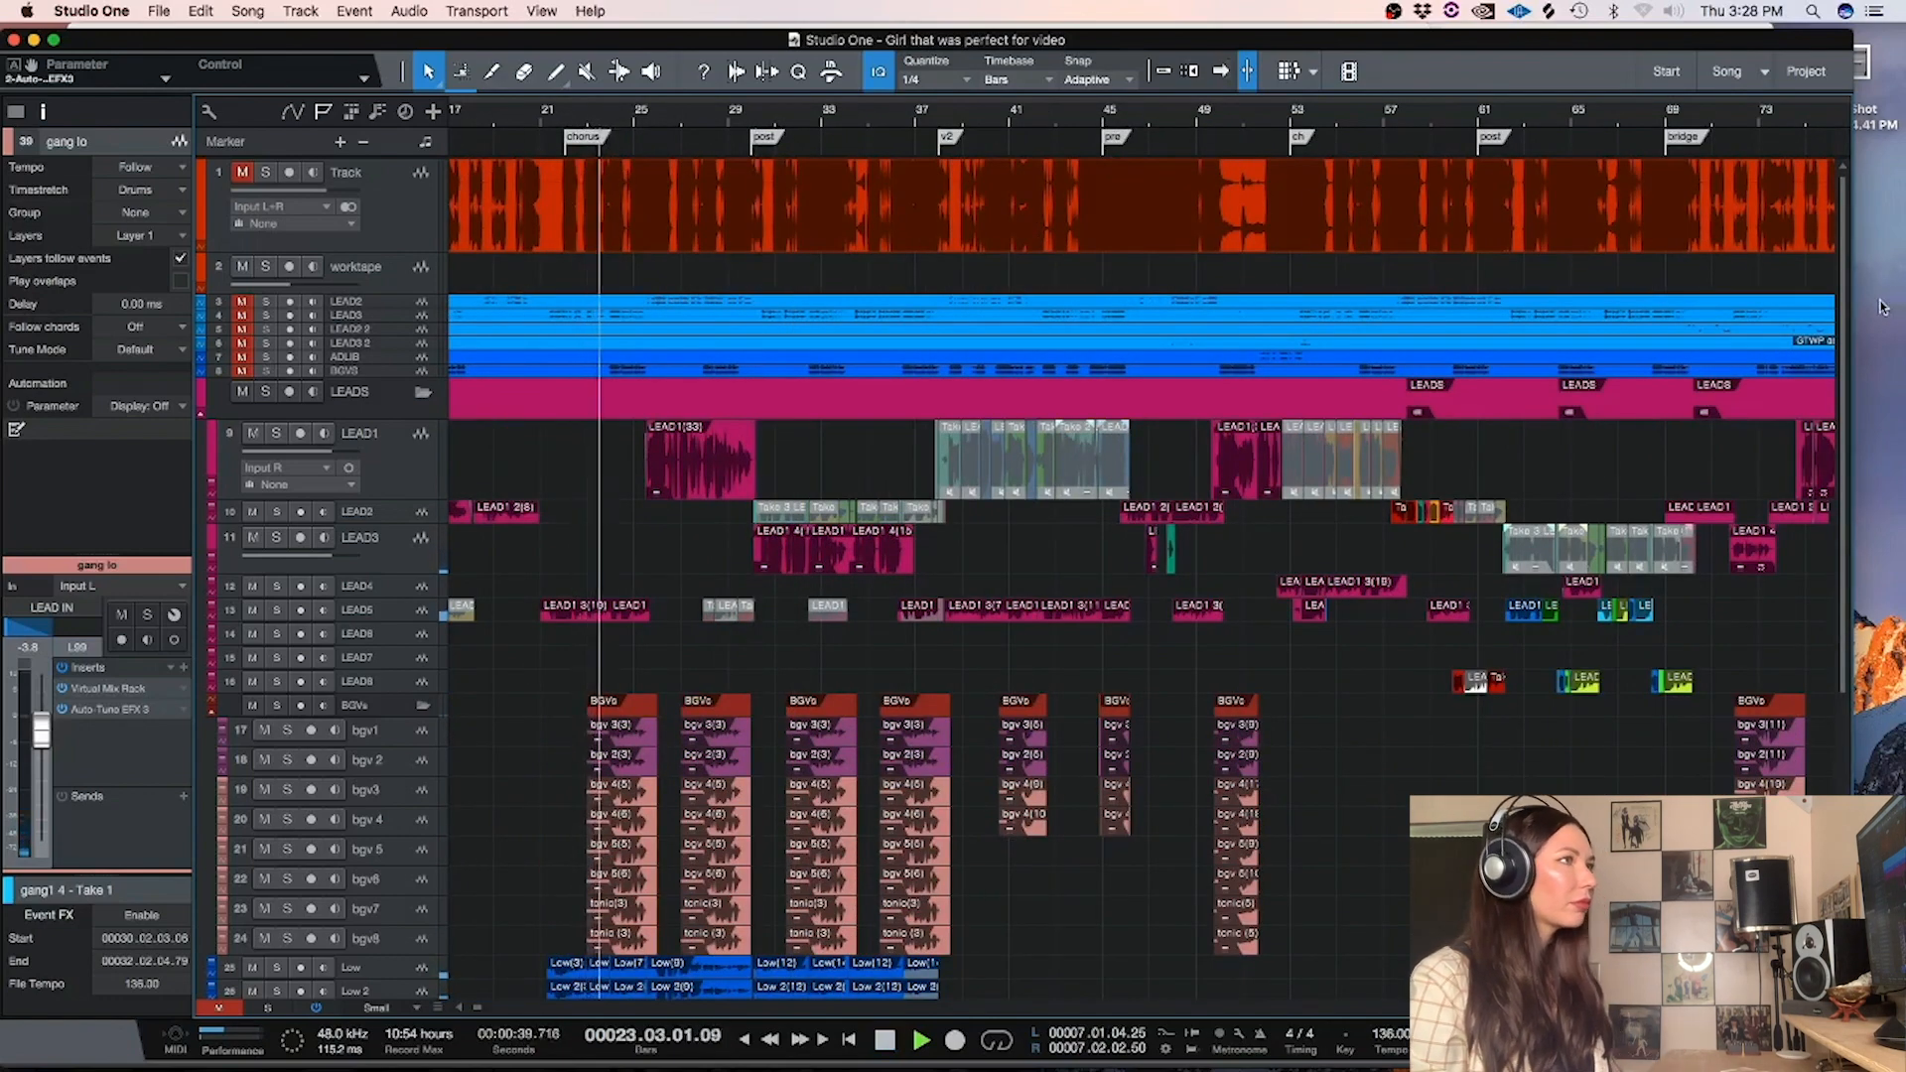
pyautogui.moveTo(1851, 301); pyautogui.dragTo(1853, 455)
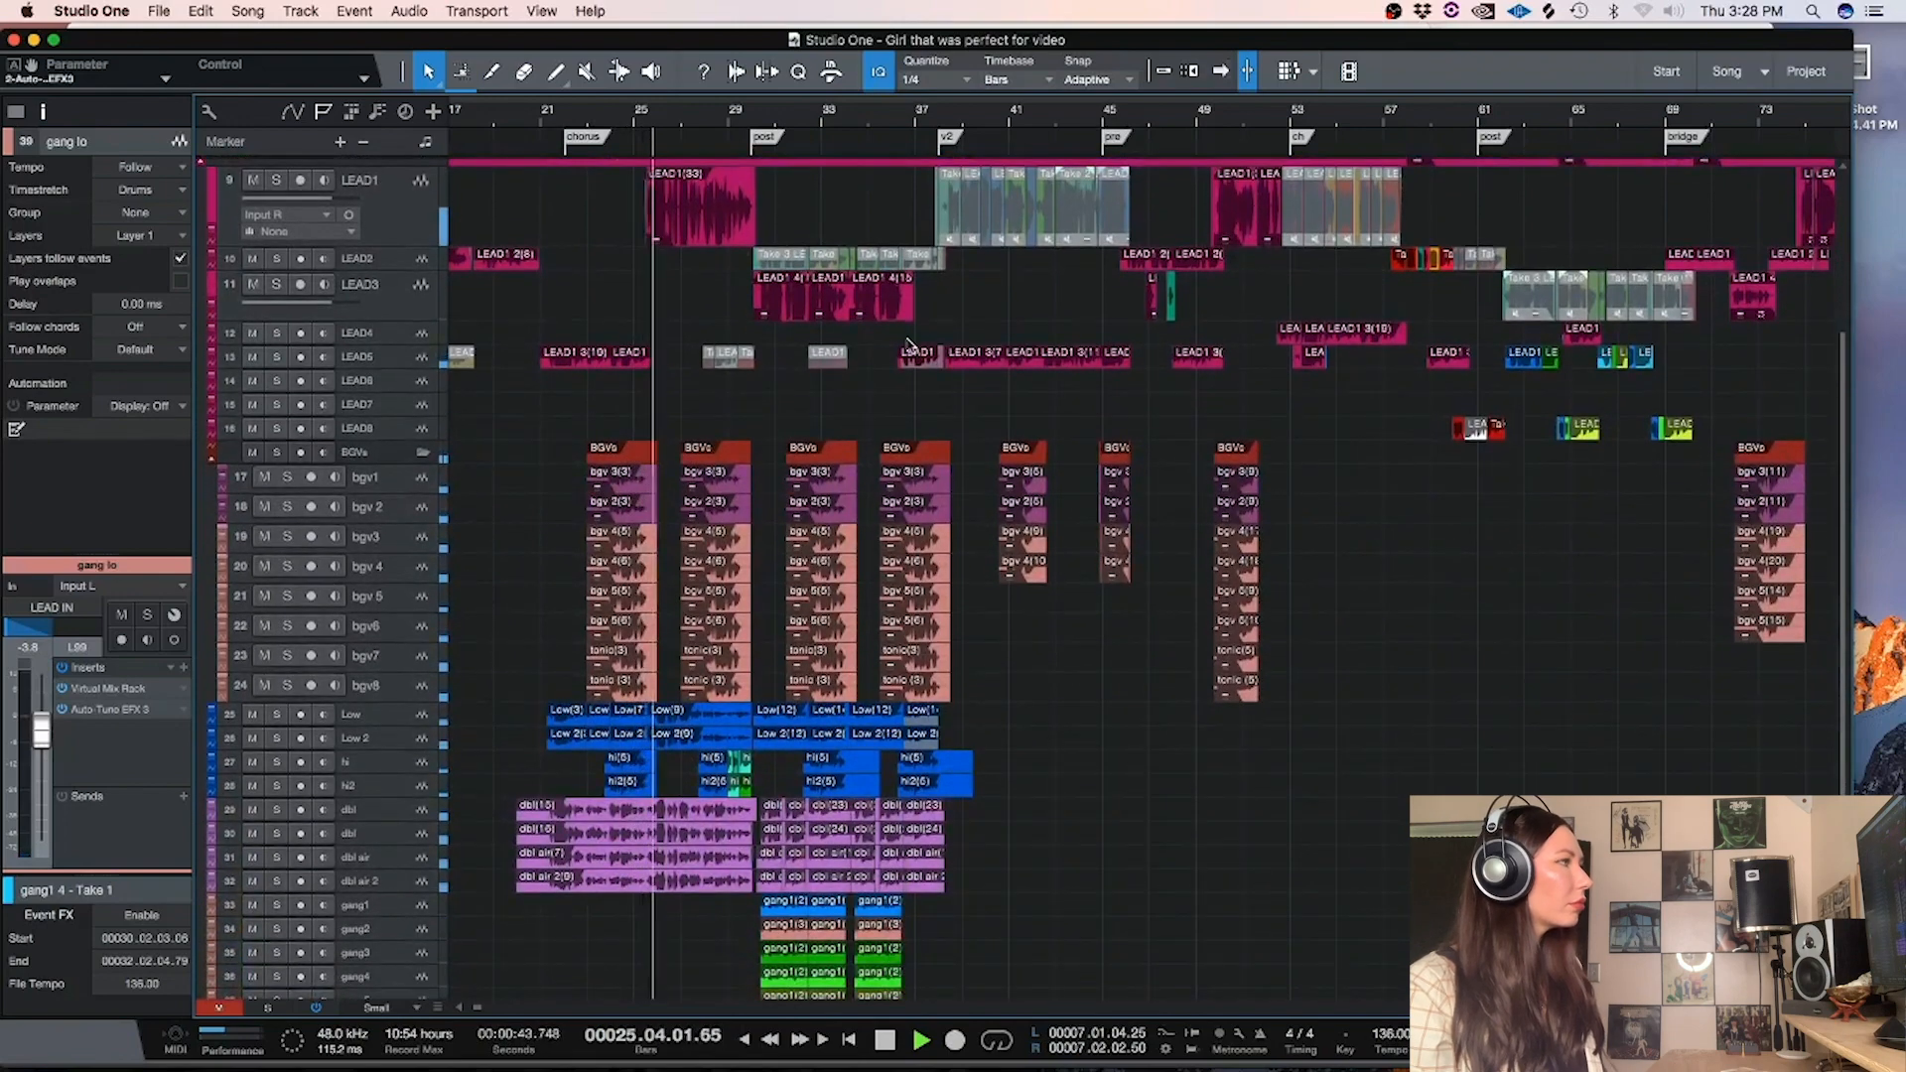
# Keep playing the chorus vocals through to bar 29 and stop playback, following the layered vocal tracks
pyautogui.press('e')
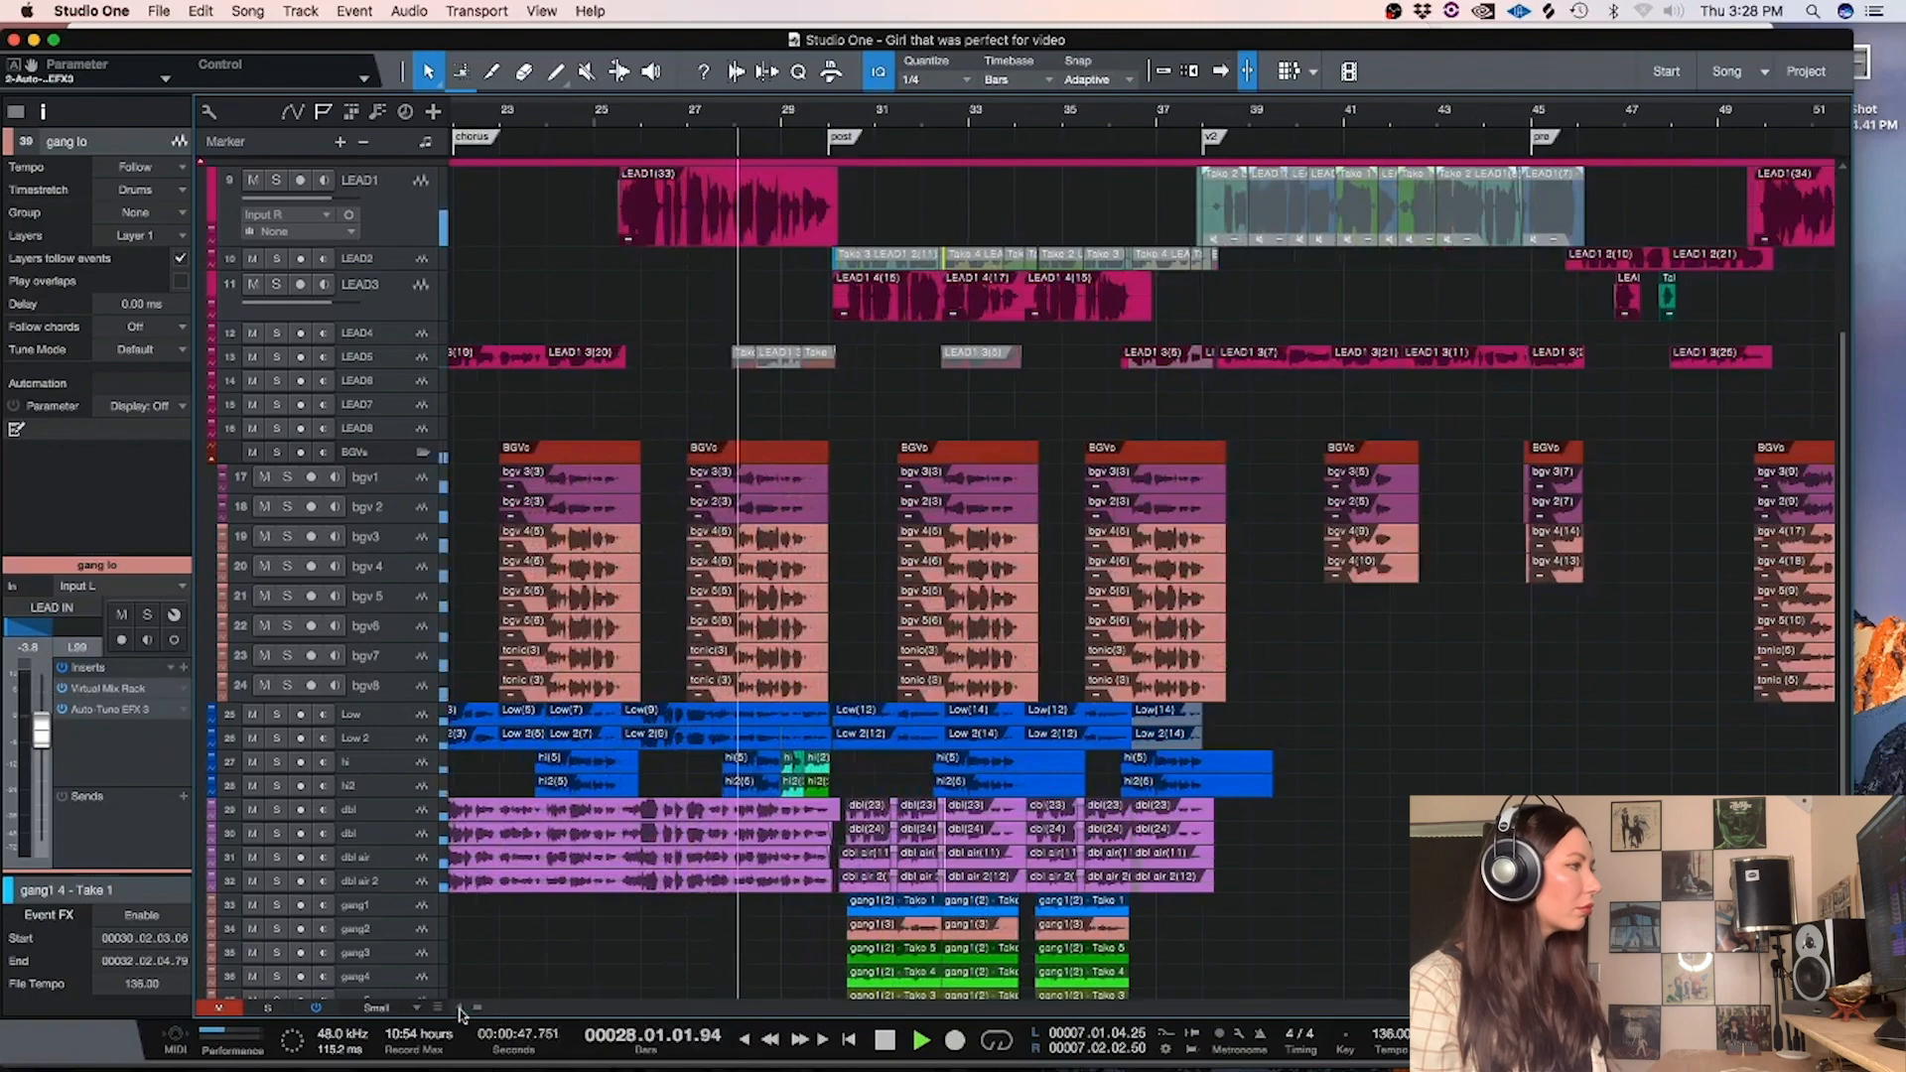
pyautogui.hscroll(-5, 635, 973)
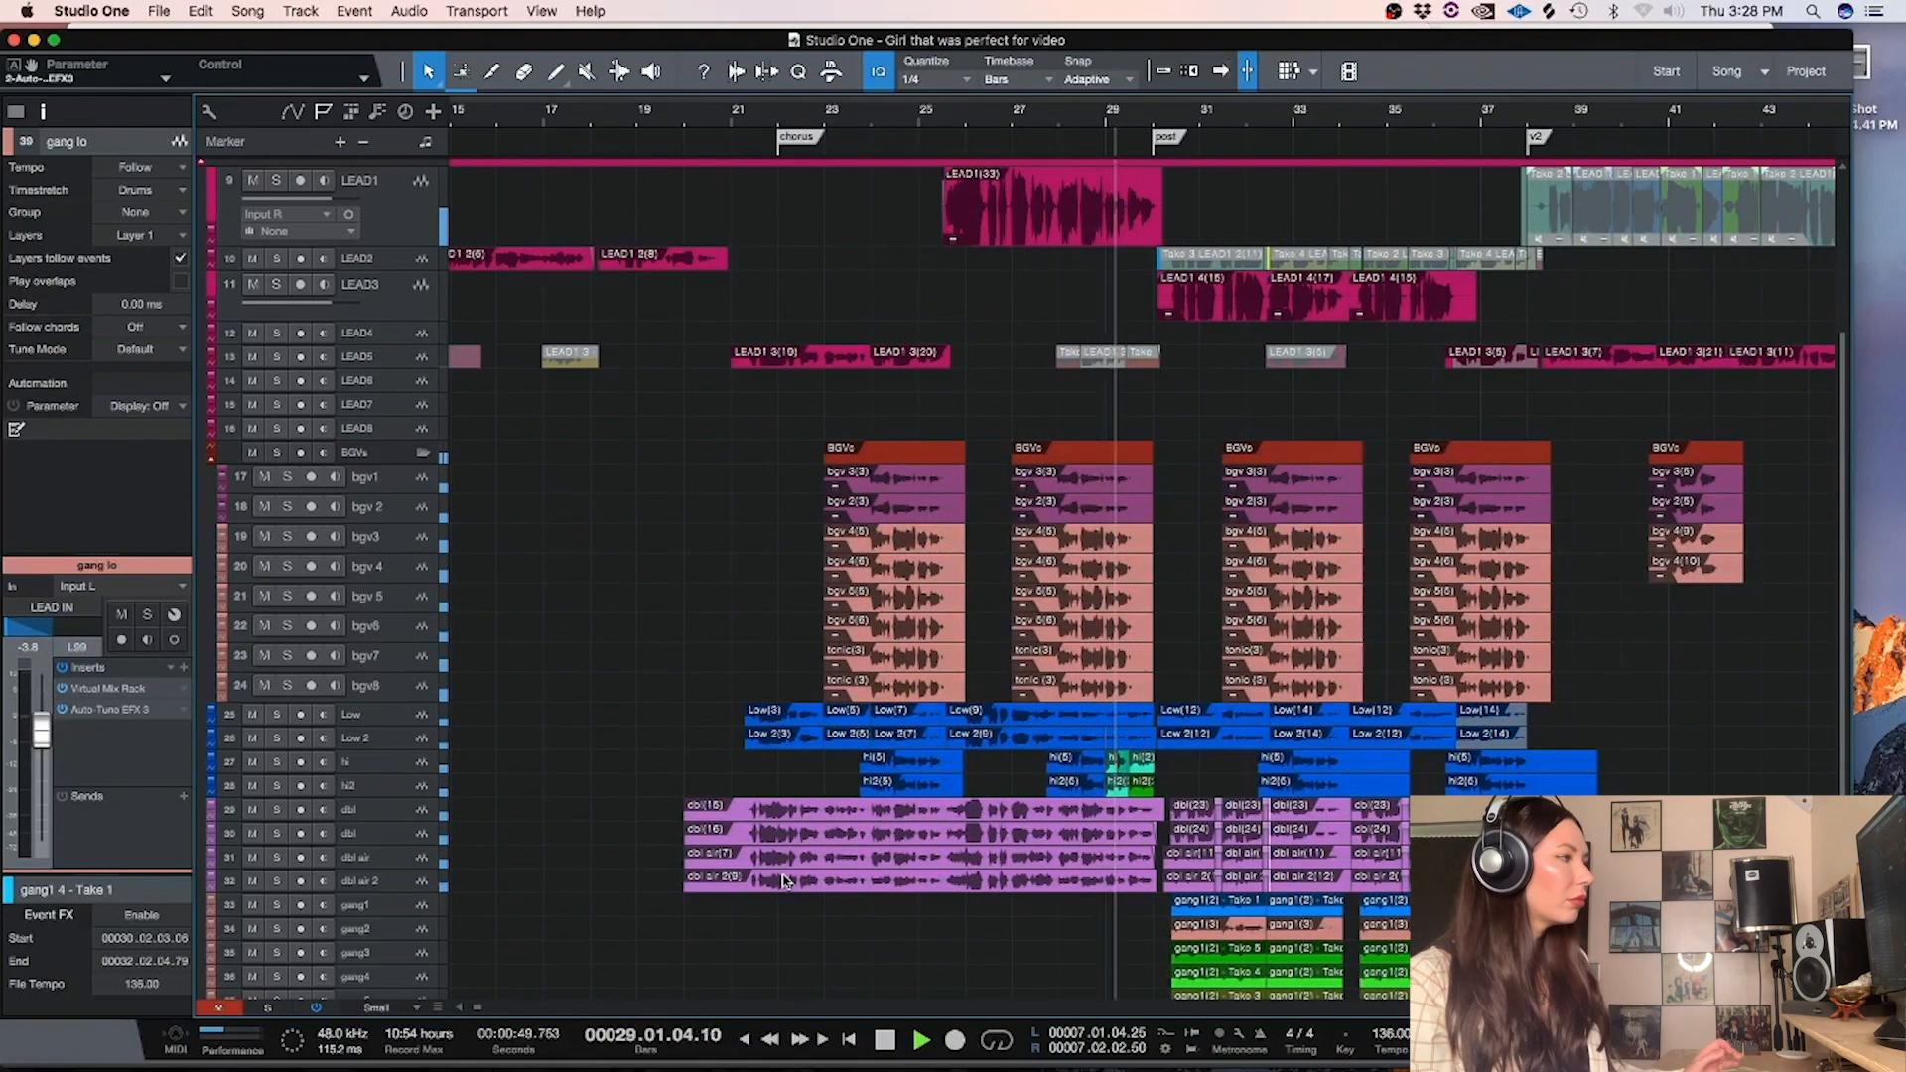
pyautogui.press('space')
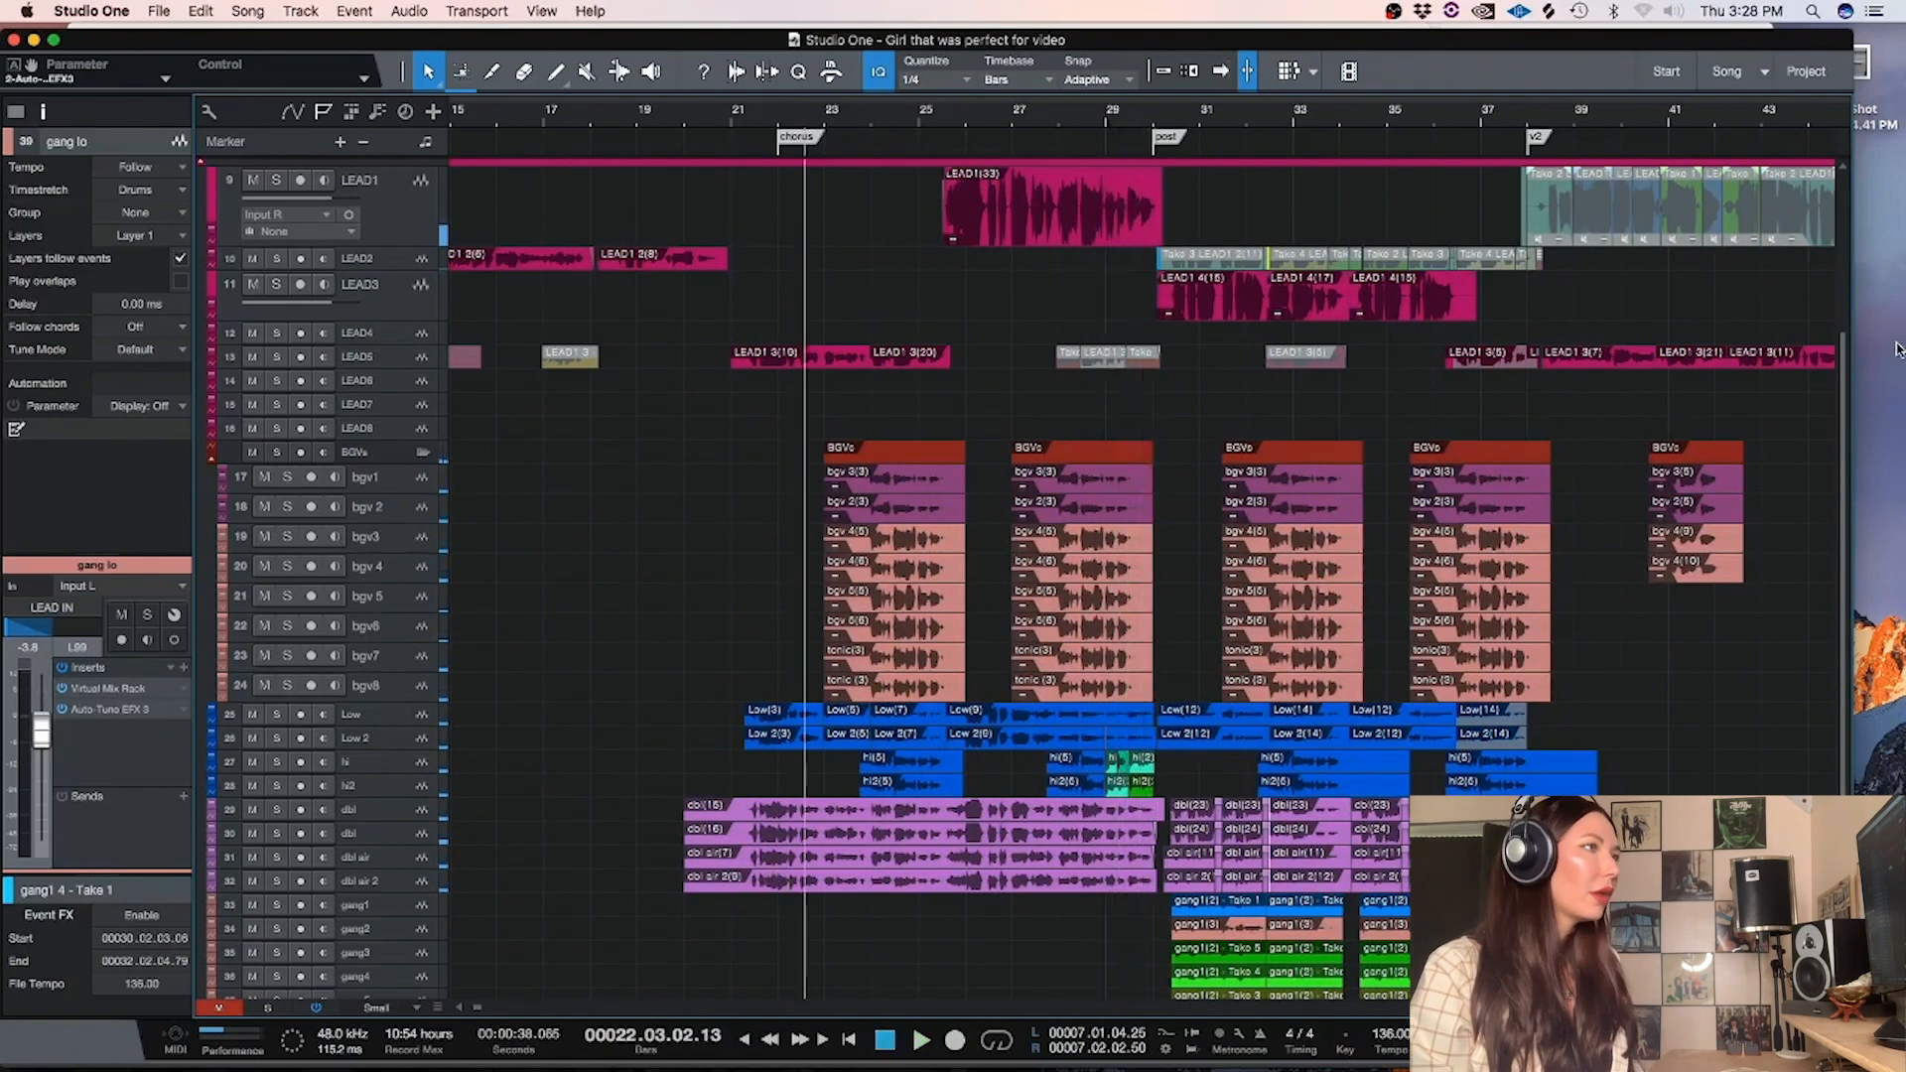
# Select the first dbl track, track 29, enlarge it and expand its layers to show the recorded takes
pyautogui.scroll(3, 1784, 287)
pyautogui.scroll(-5, 1784, 286)
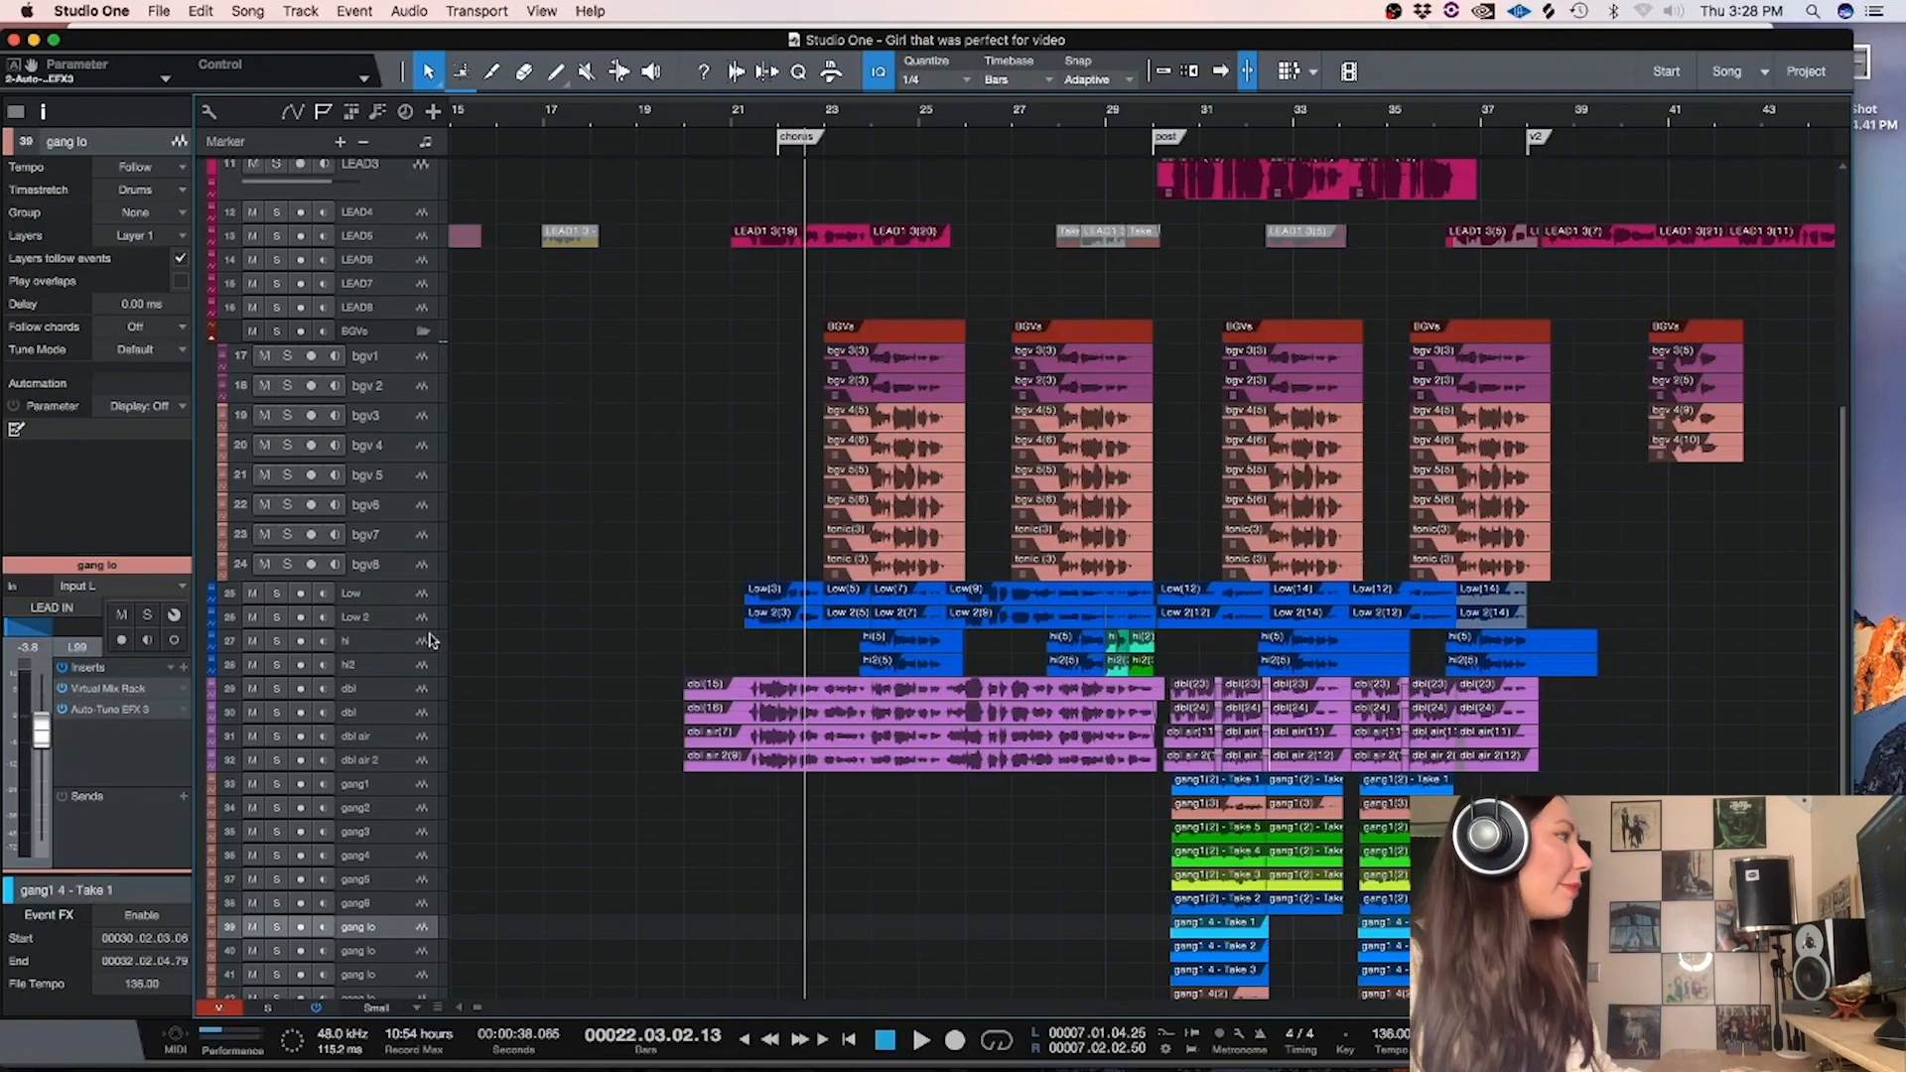
pyautogui.click(366, 691)
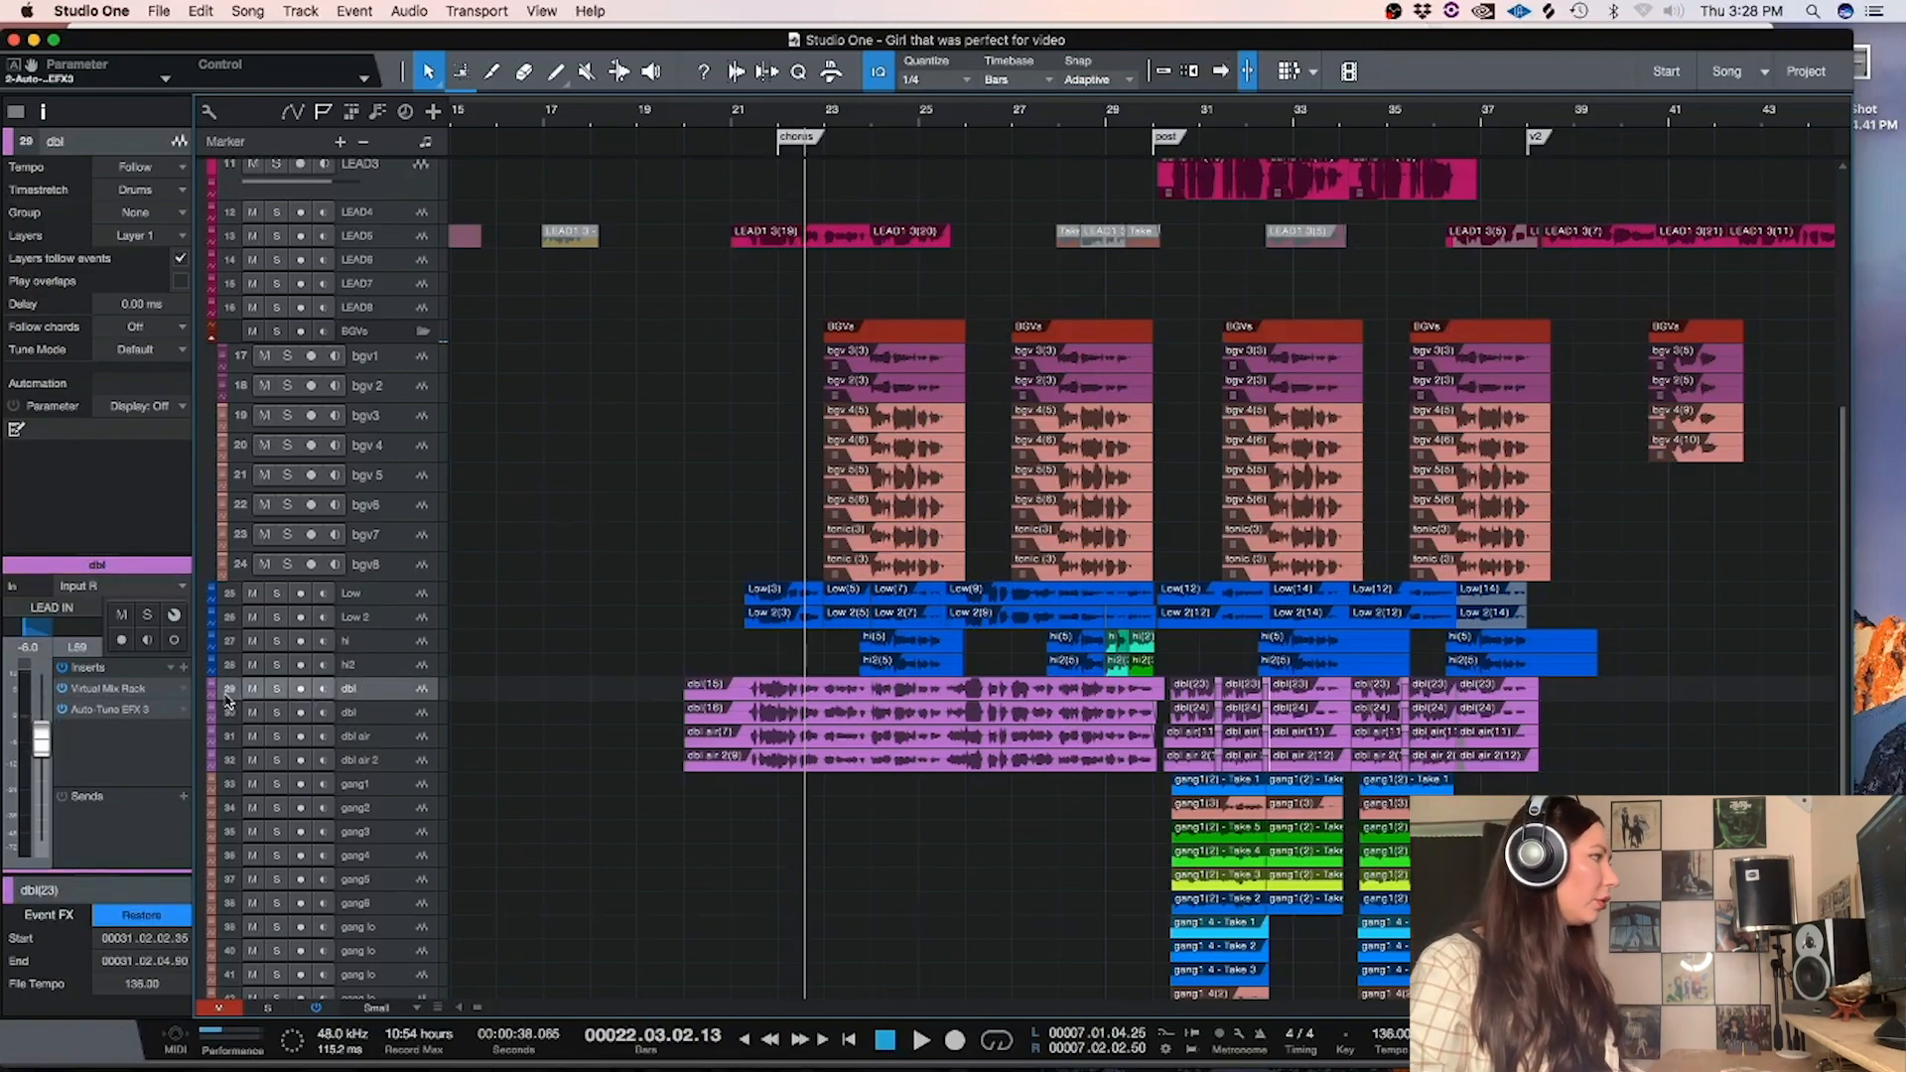
pyautogui.moveTo(383, 700); pyautogui.dragTo(197, 752)
pyautogui.click(206, 735)
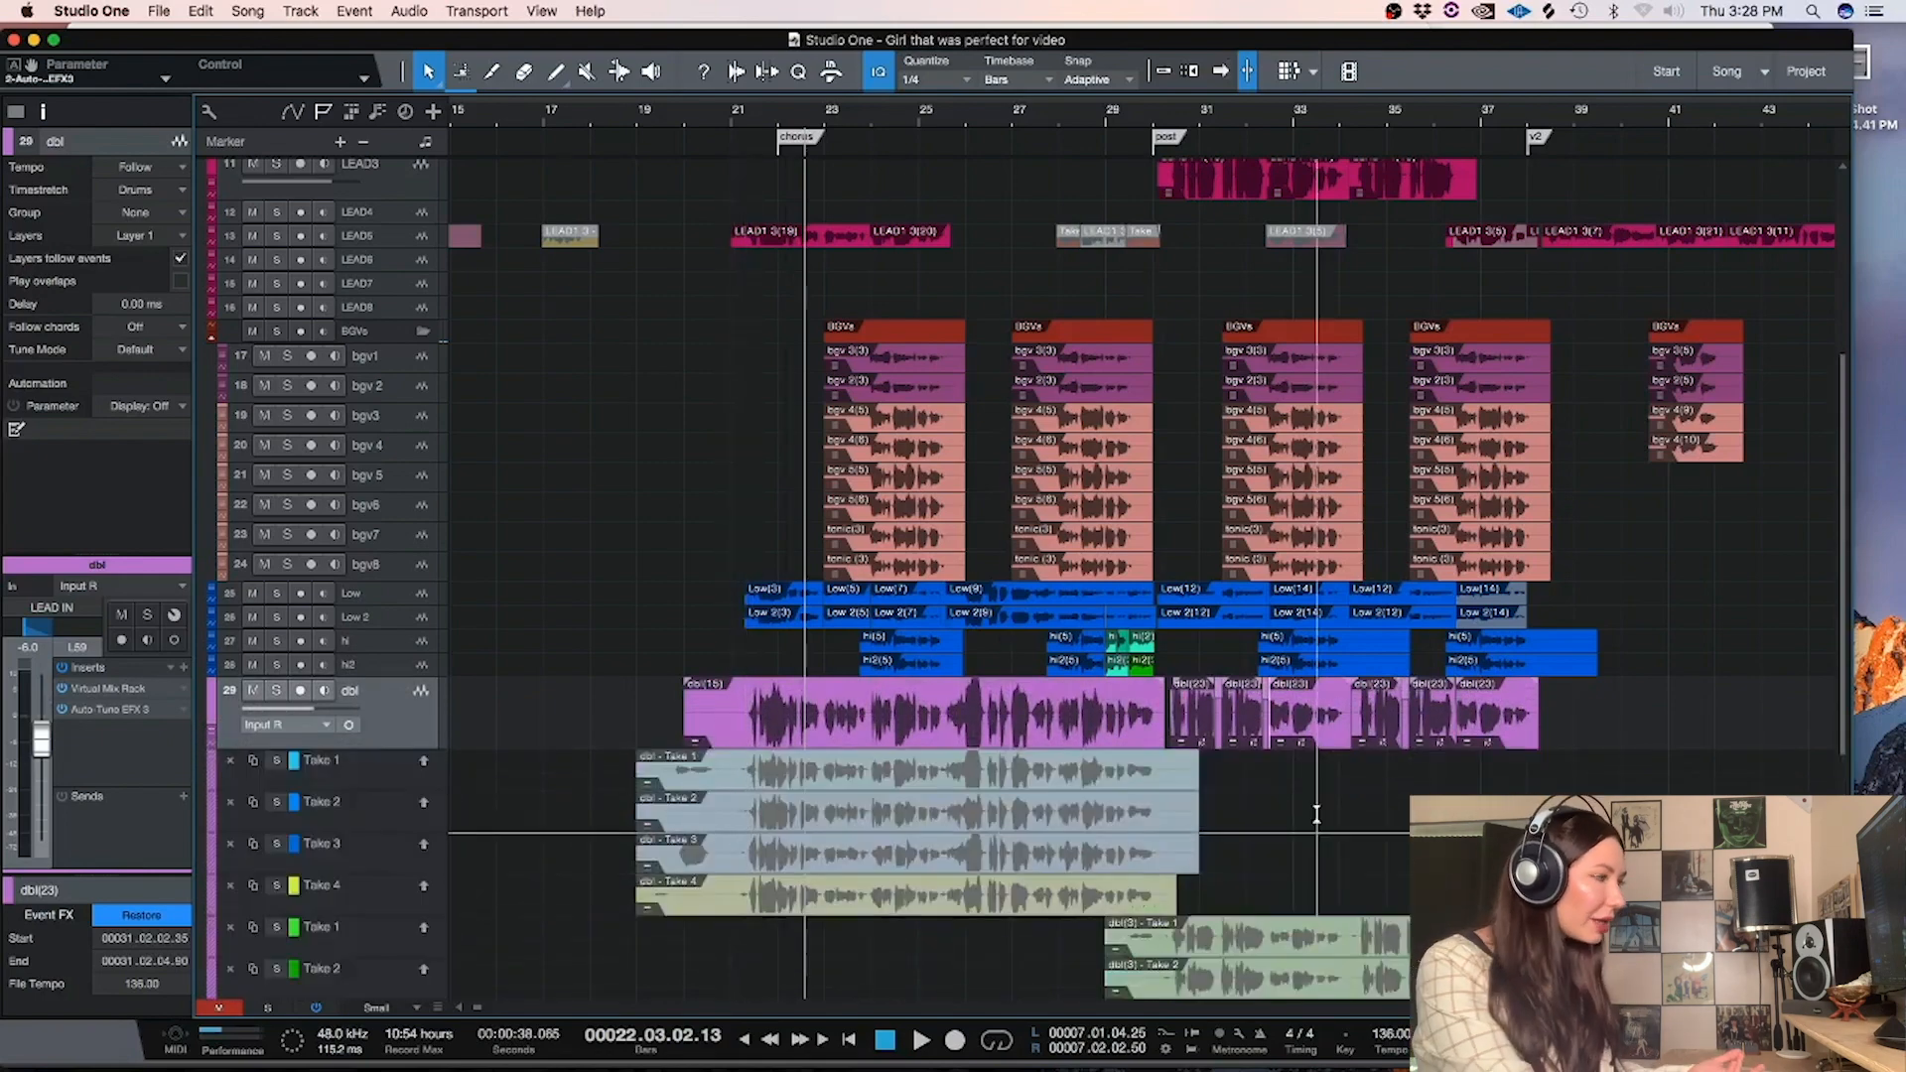
pyautogui.press('e')
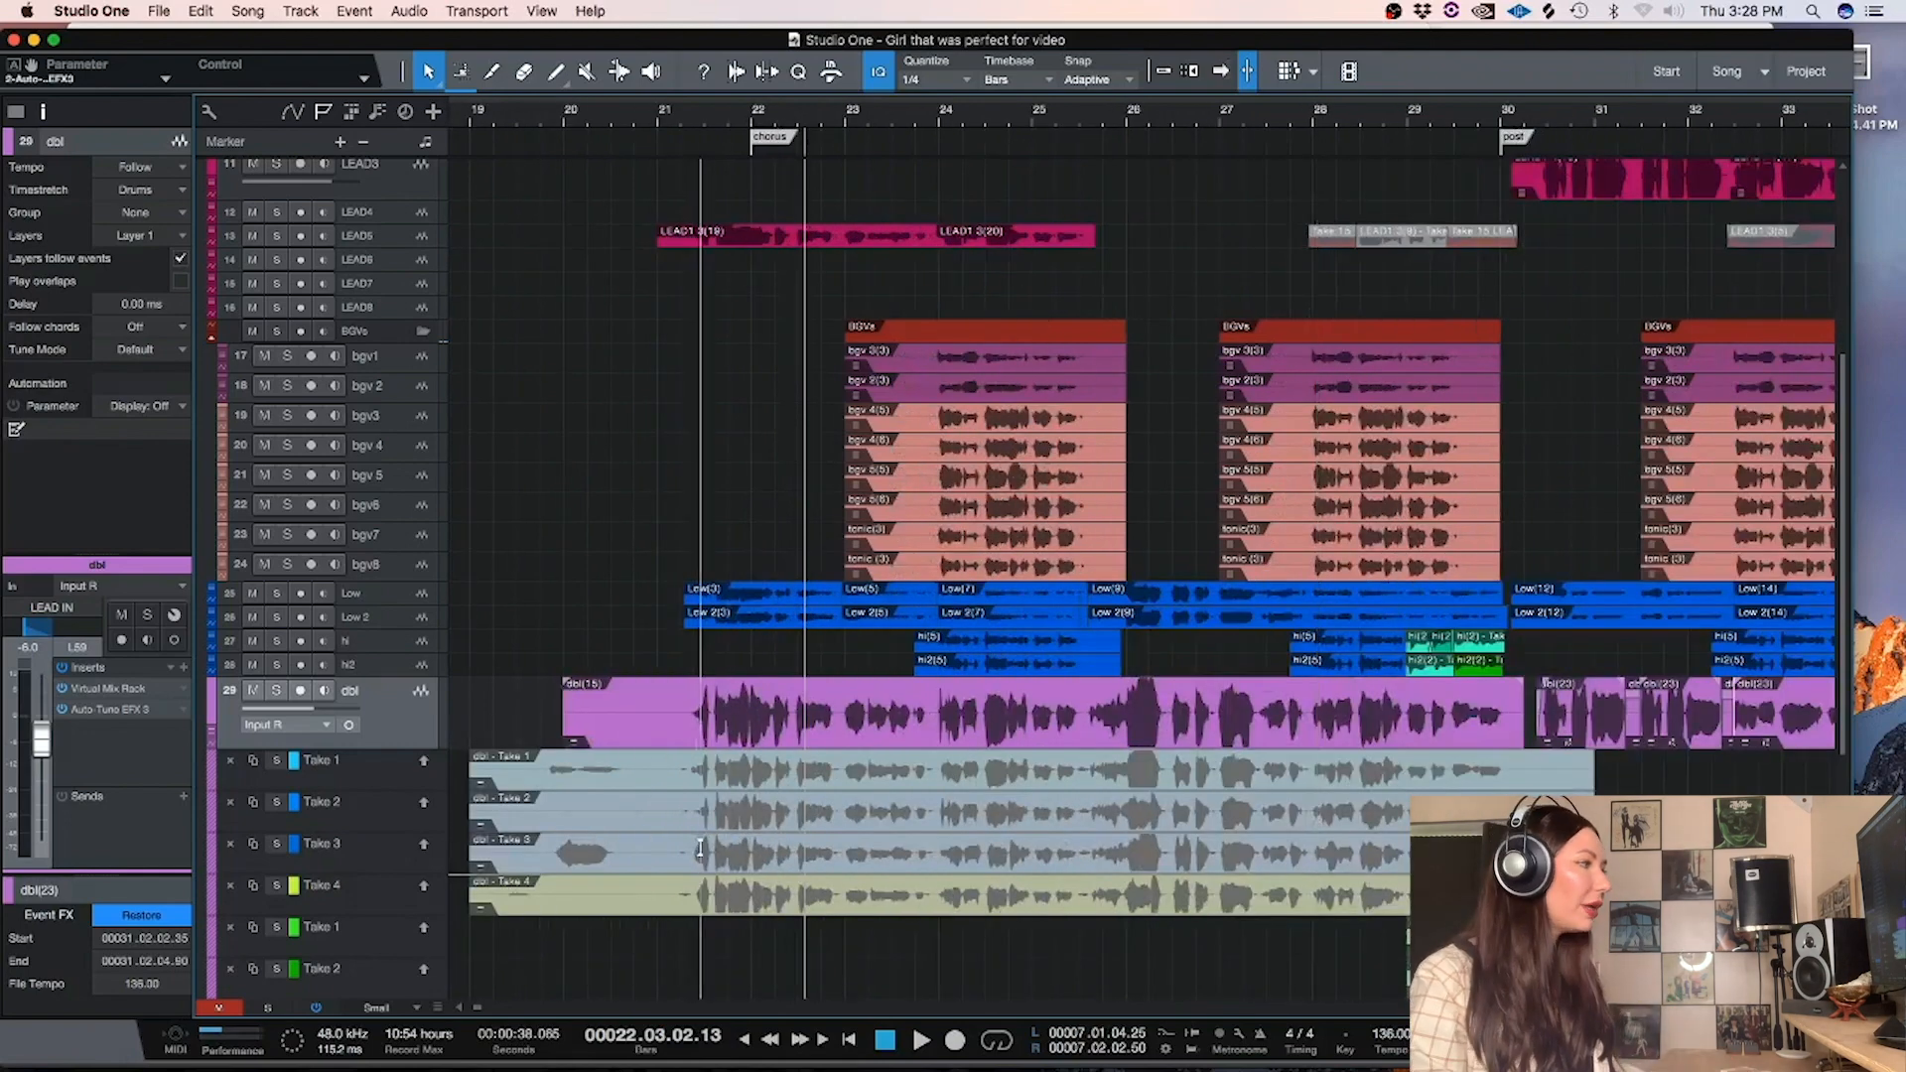
pyautogui.moveTo(685, 856); pyautogui.dragTo(795, 860)
pyautogui.press('p')
pyautogui.moveTo(938, 820); pyautogui.dragTo(790, 824)
pyautogui.press('super+z')
pyautogui.press('super+z')
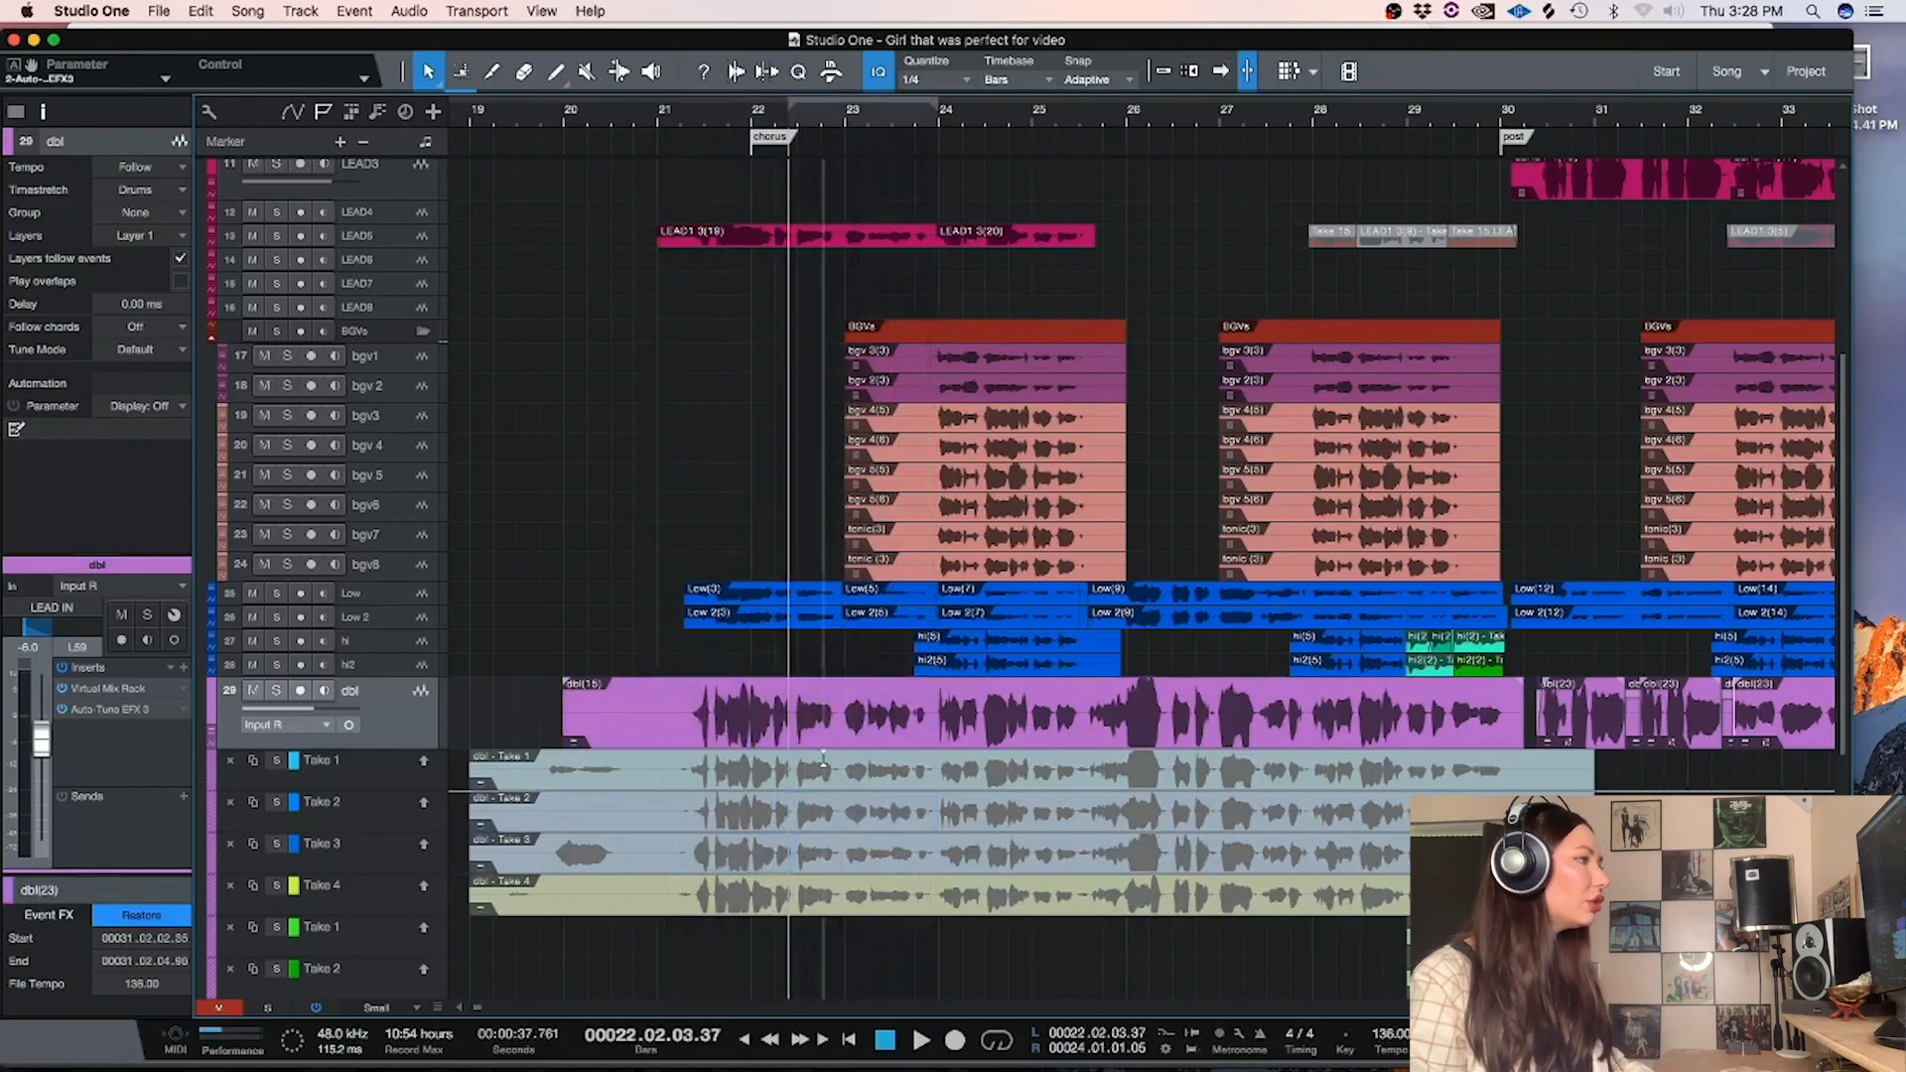
# Enlarge the LEAD5 track, solo LEAD5 together with dbl track 29 and place the playhead in bar 21
pyautogui.scroll(3, 1848, 409)
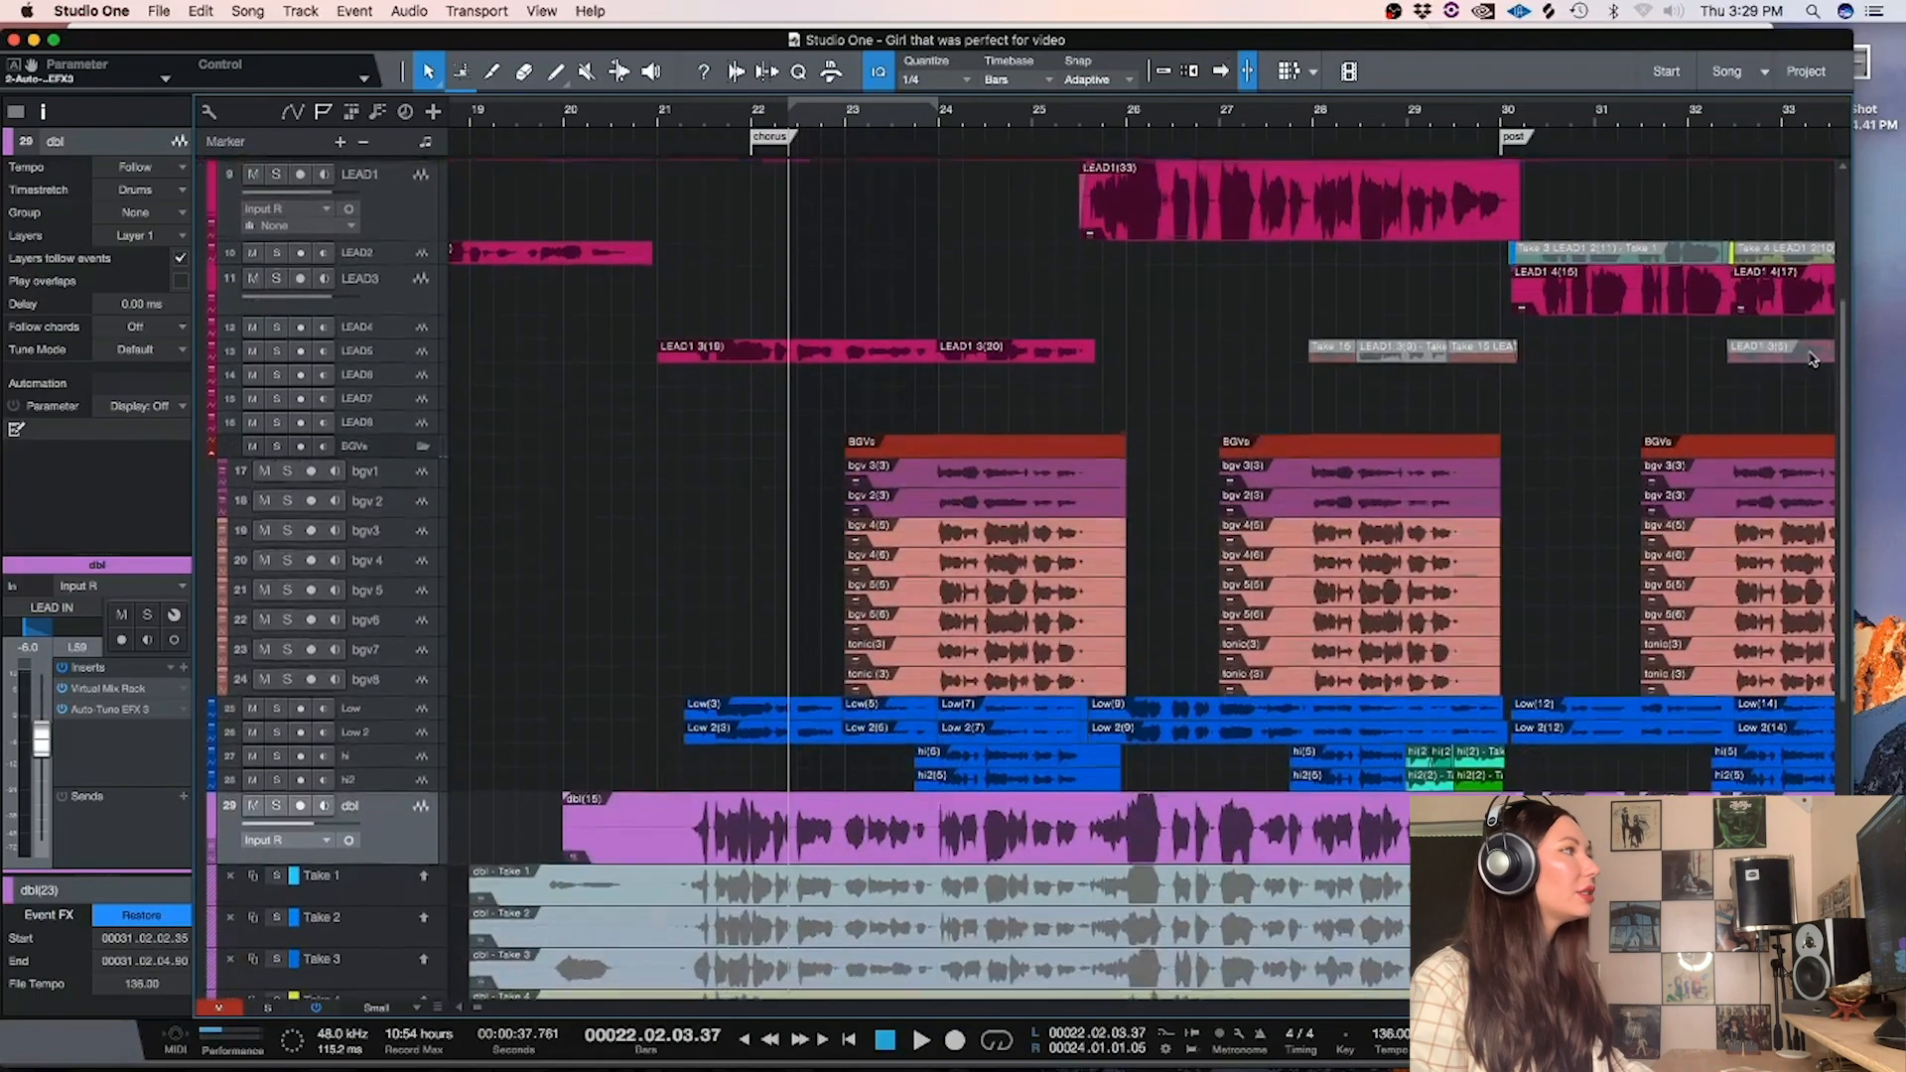
pyautogui.moveTo(364, 339); pyautogui.dragTo(348, 382)
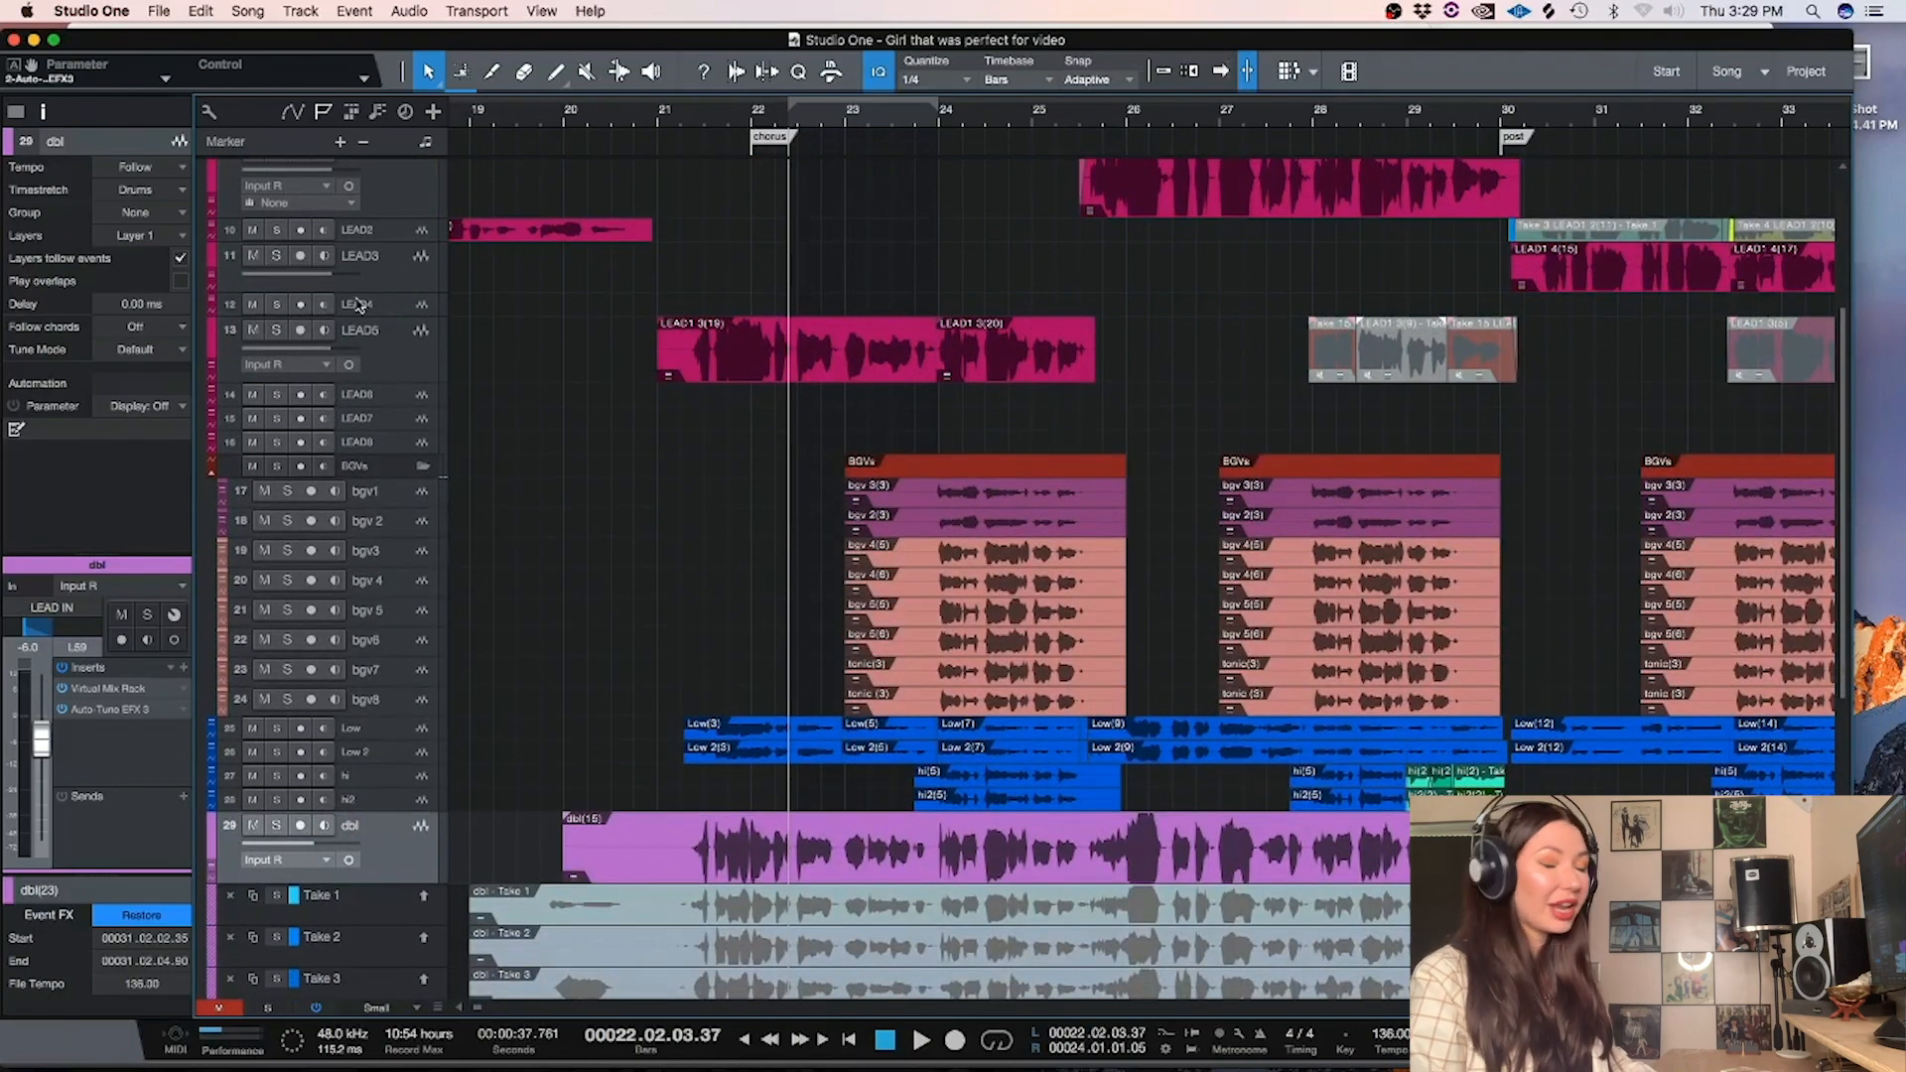
pyautogui.click(277, 329)
pyautogui.click(277, 826)
pyautogui.click(698, 122)
pyautogui.scroll(-2, 1837, 397)
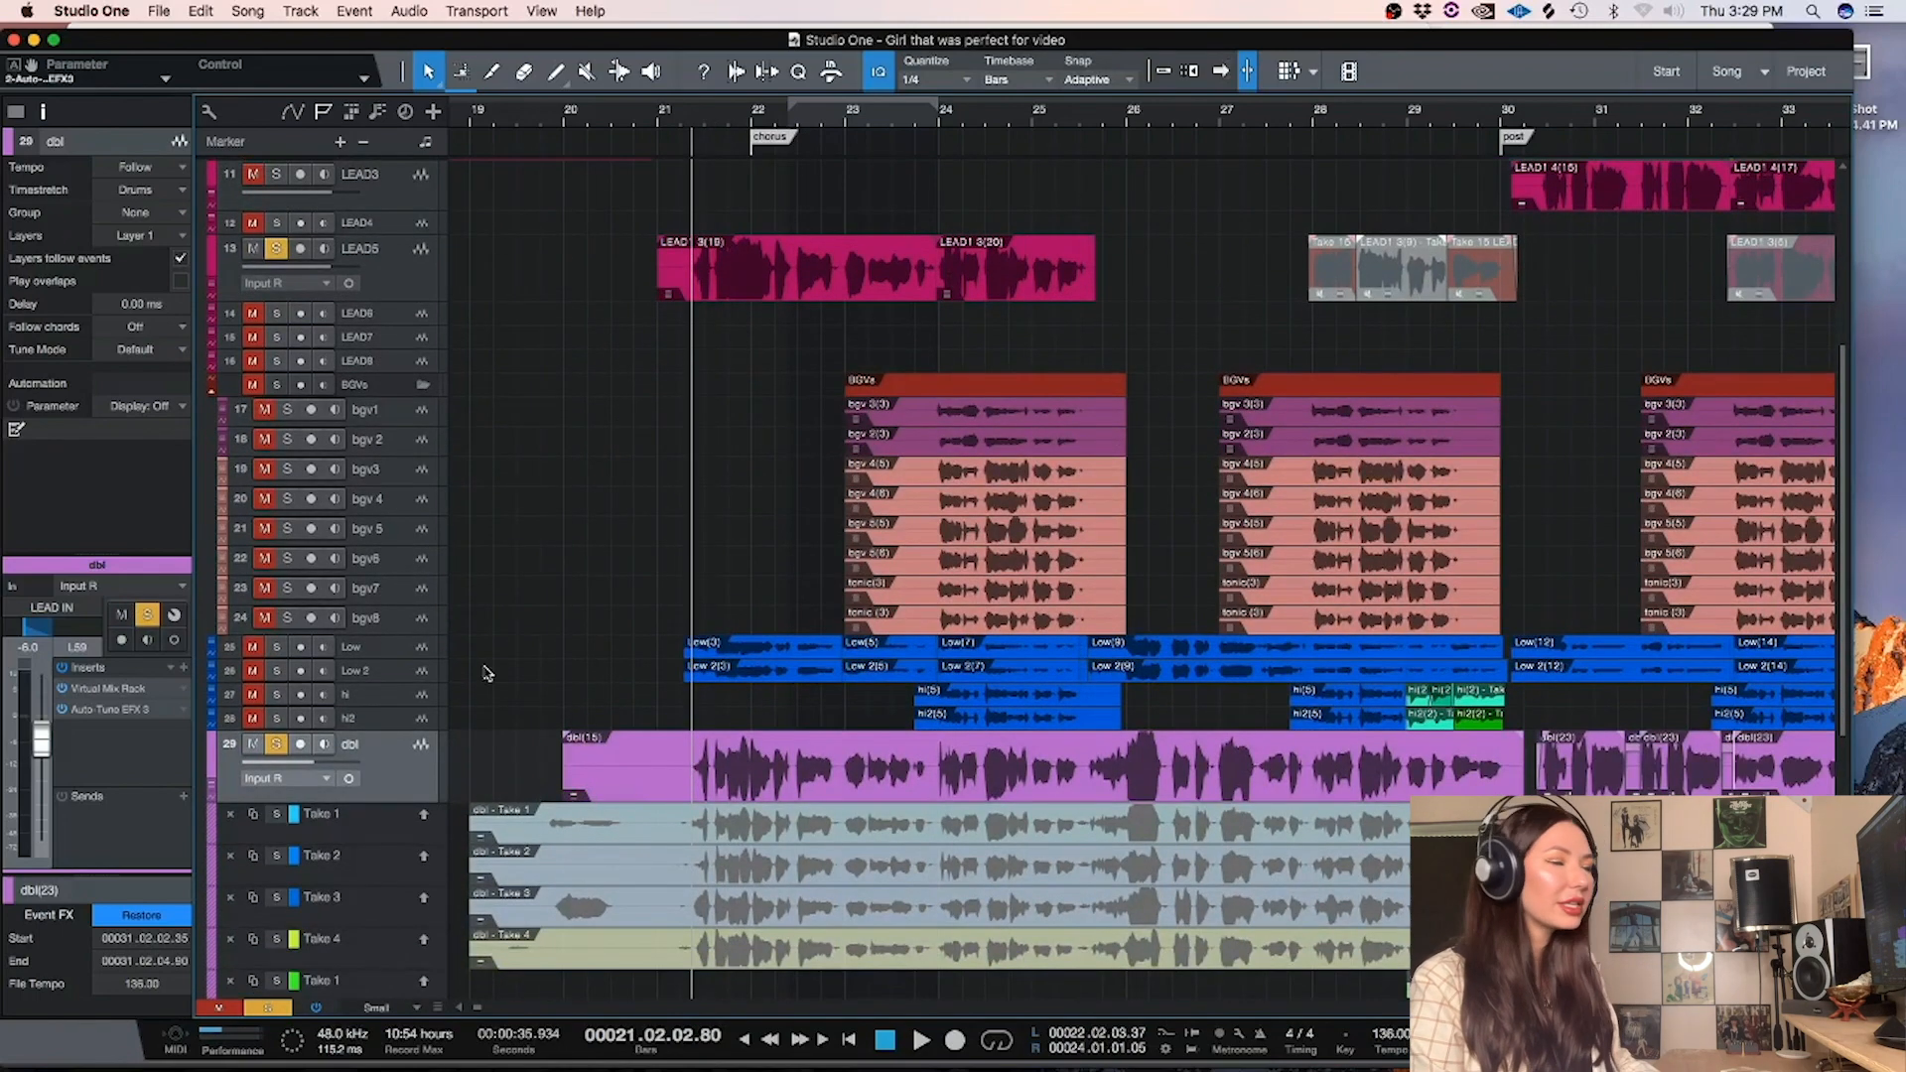
# Play the soloed LEAD5 and dbl tracks from bar 21 and raise the dbl track's volume to +5.1
pyautogui.press('space')
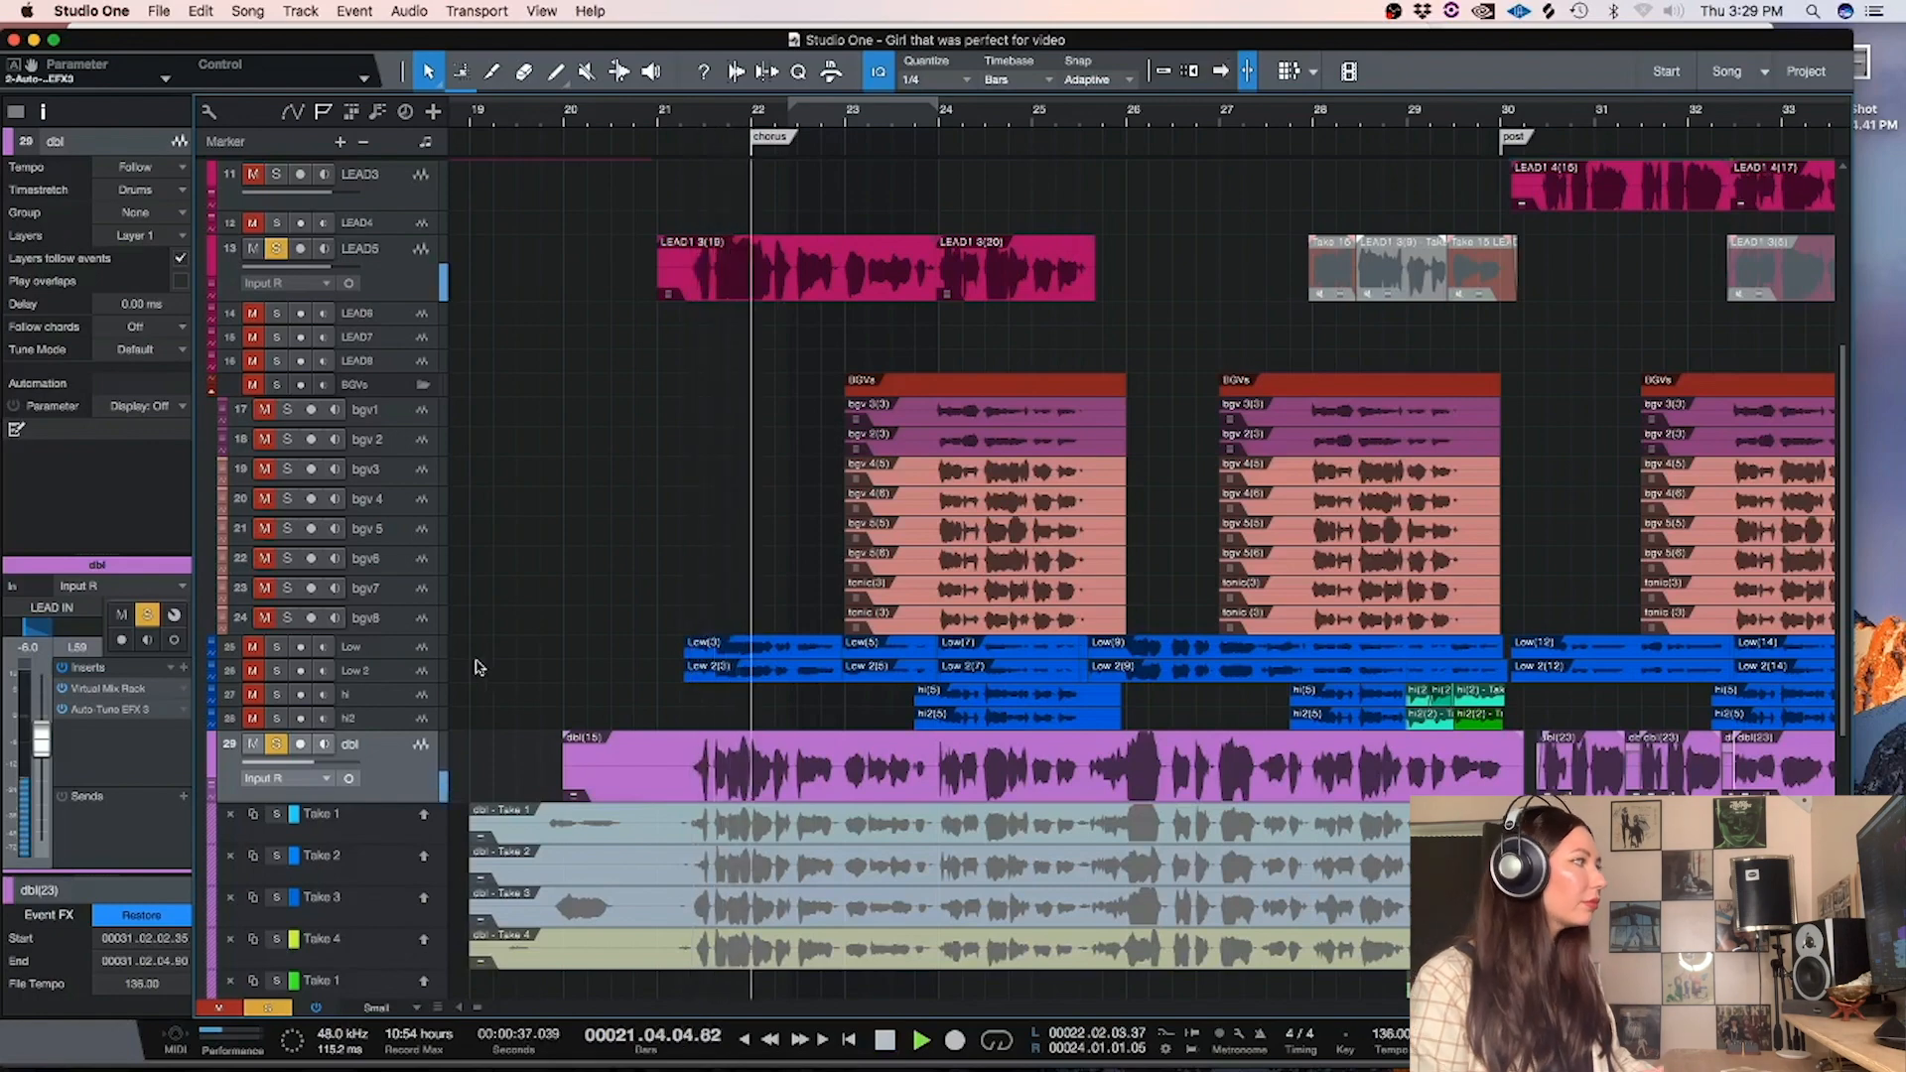
pyautogui.moveTo(315, 762); pyautogui.dragTo(348, 766)
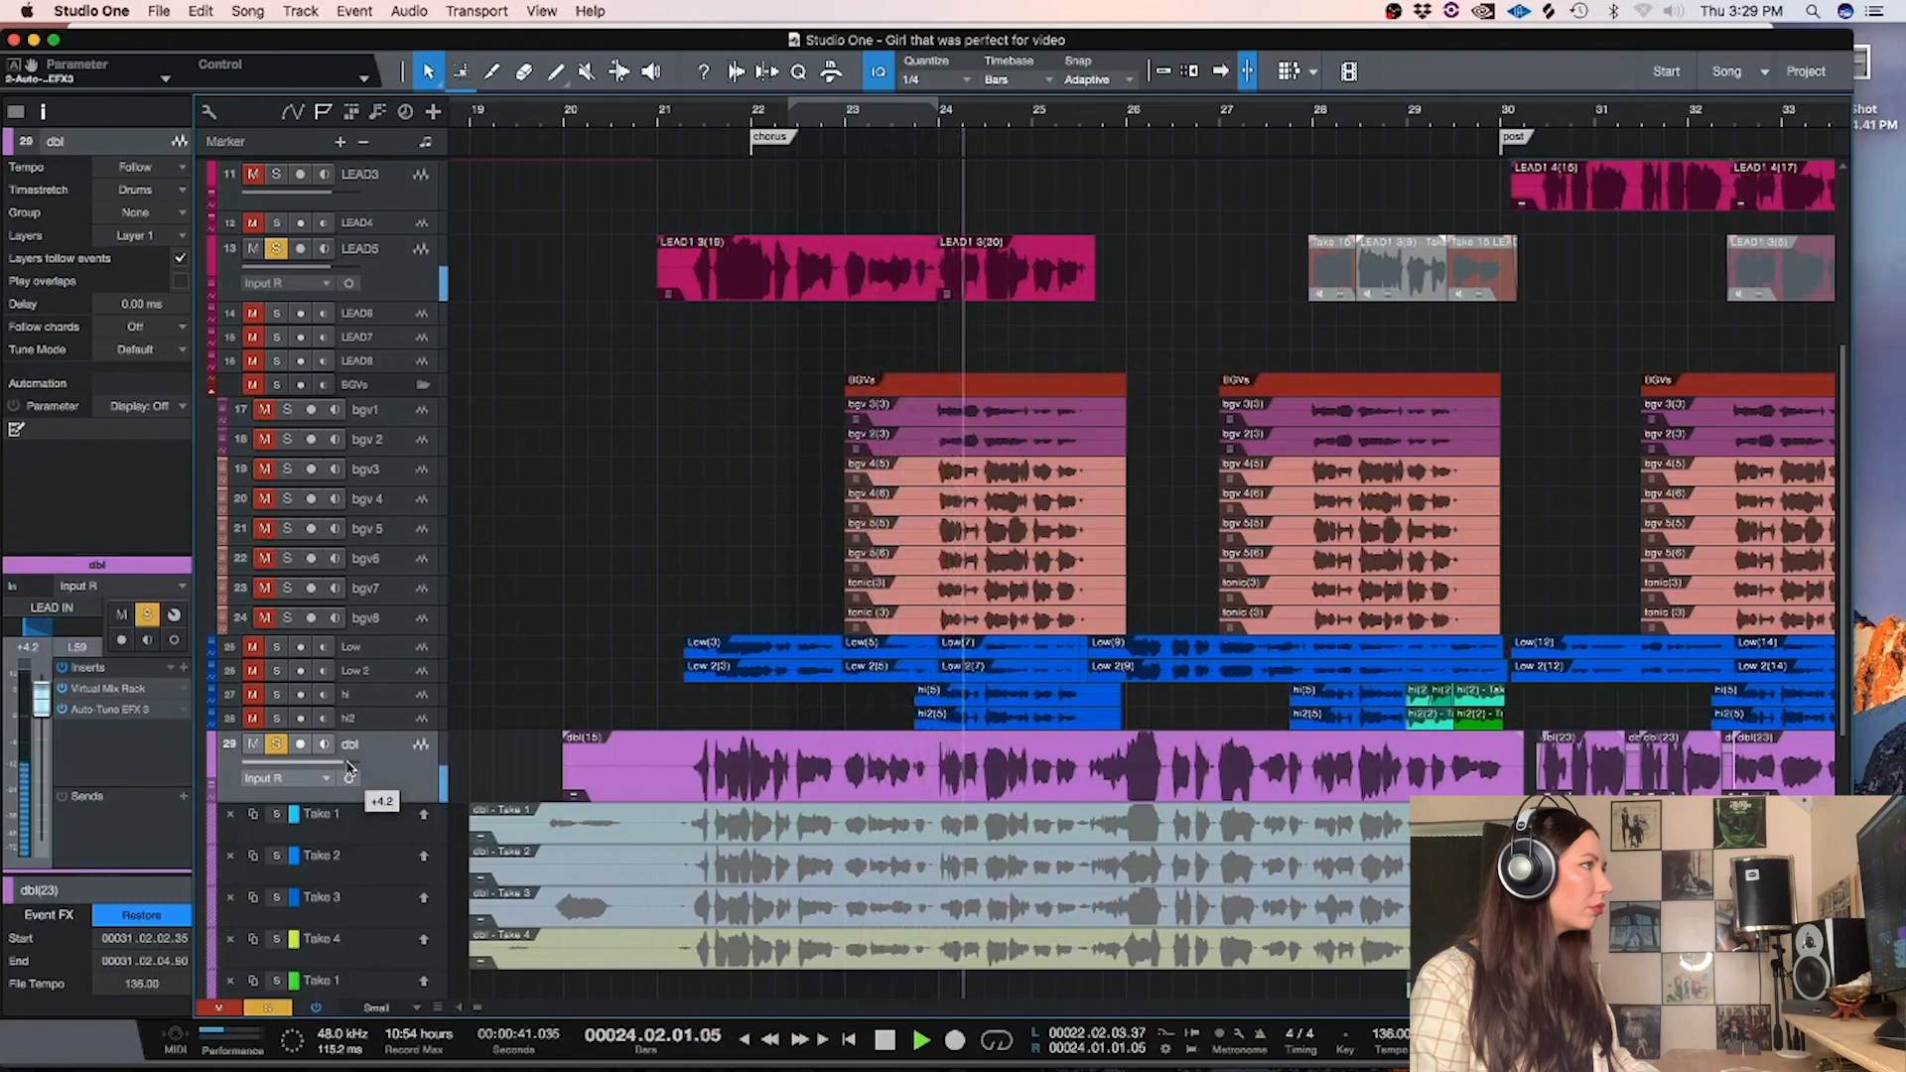
pyautogui.press('space')
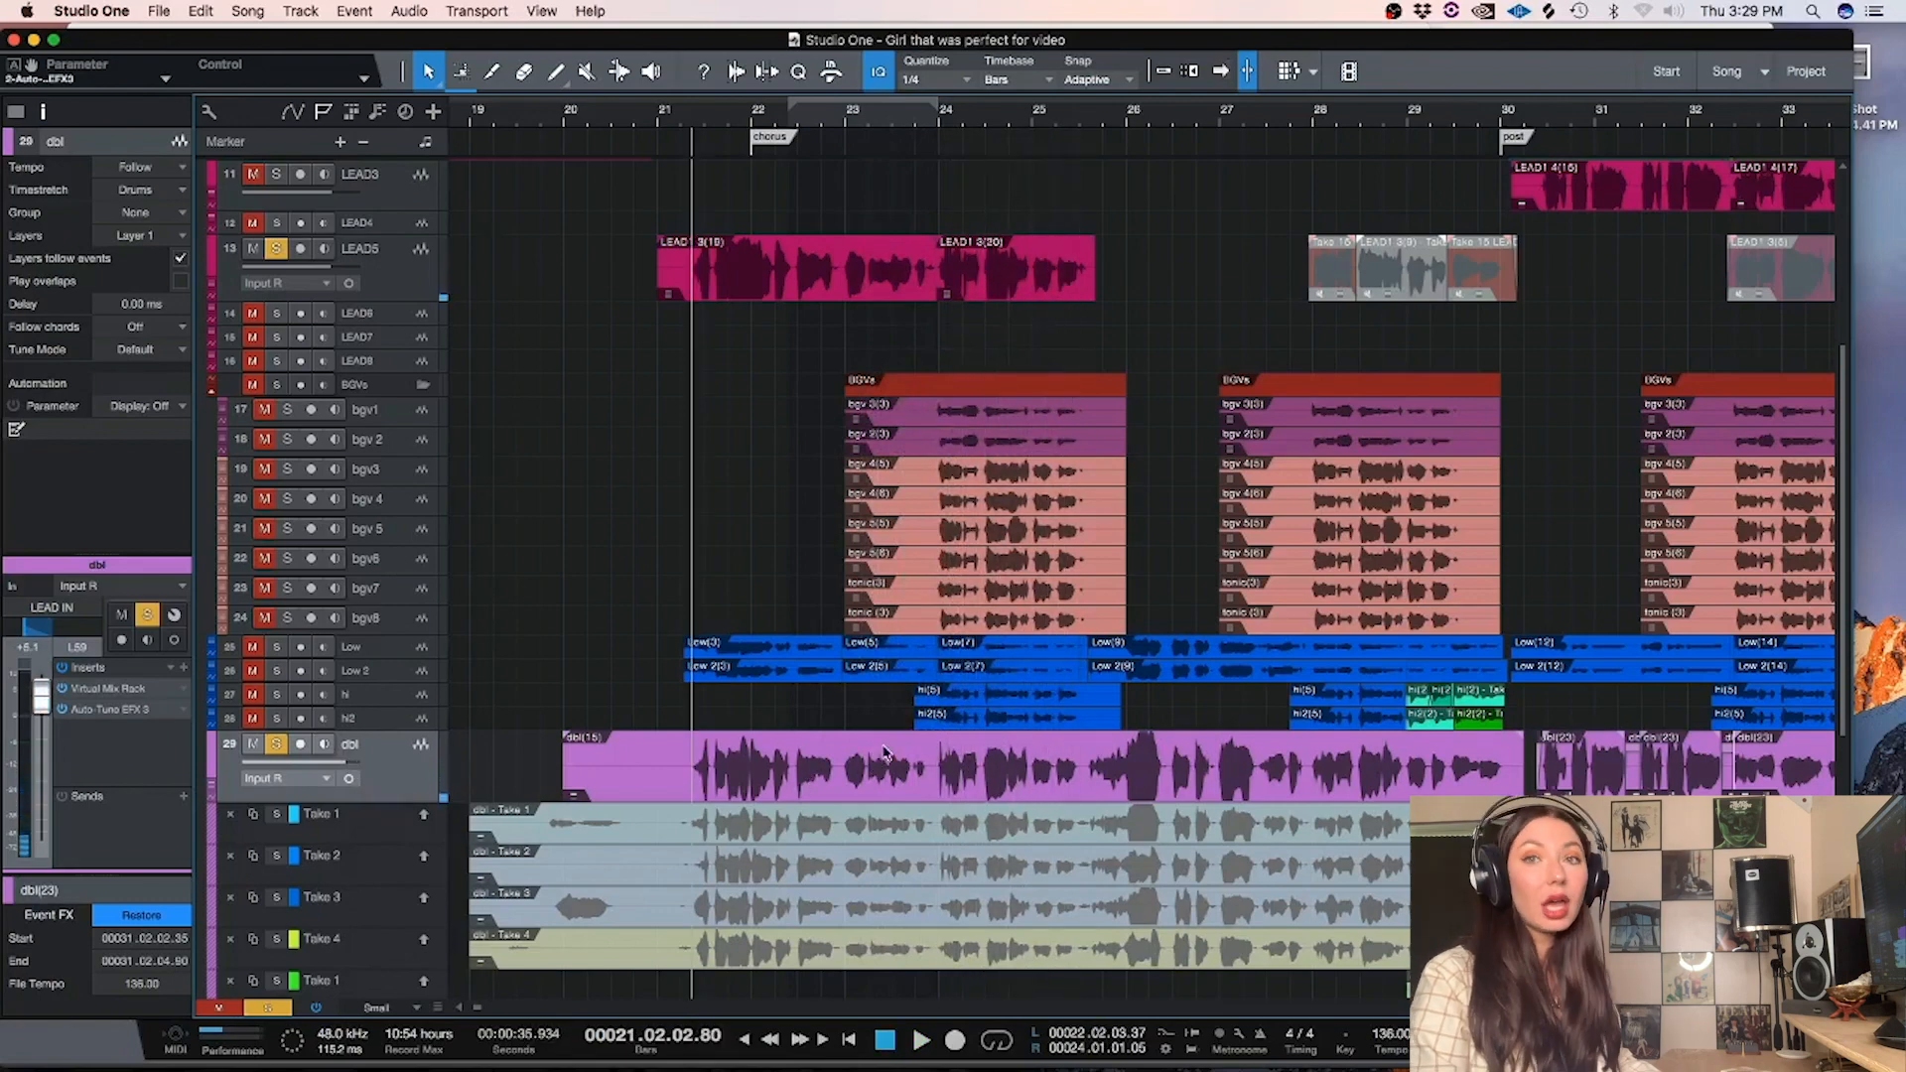
# Inspect the Auto-Tune EFX 3 settings on the dbl track and close the plug-in
pyautogui.scroll(-2, 530, 658)
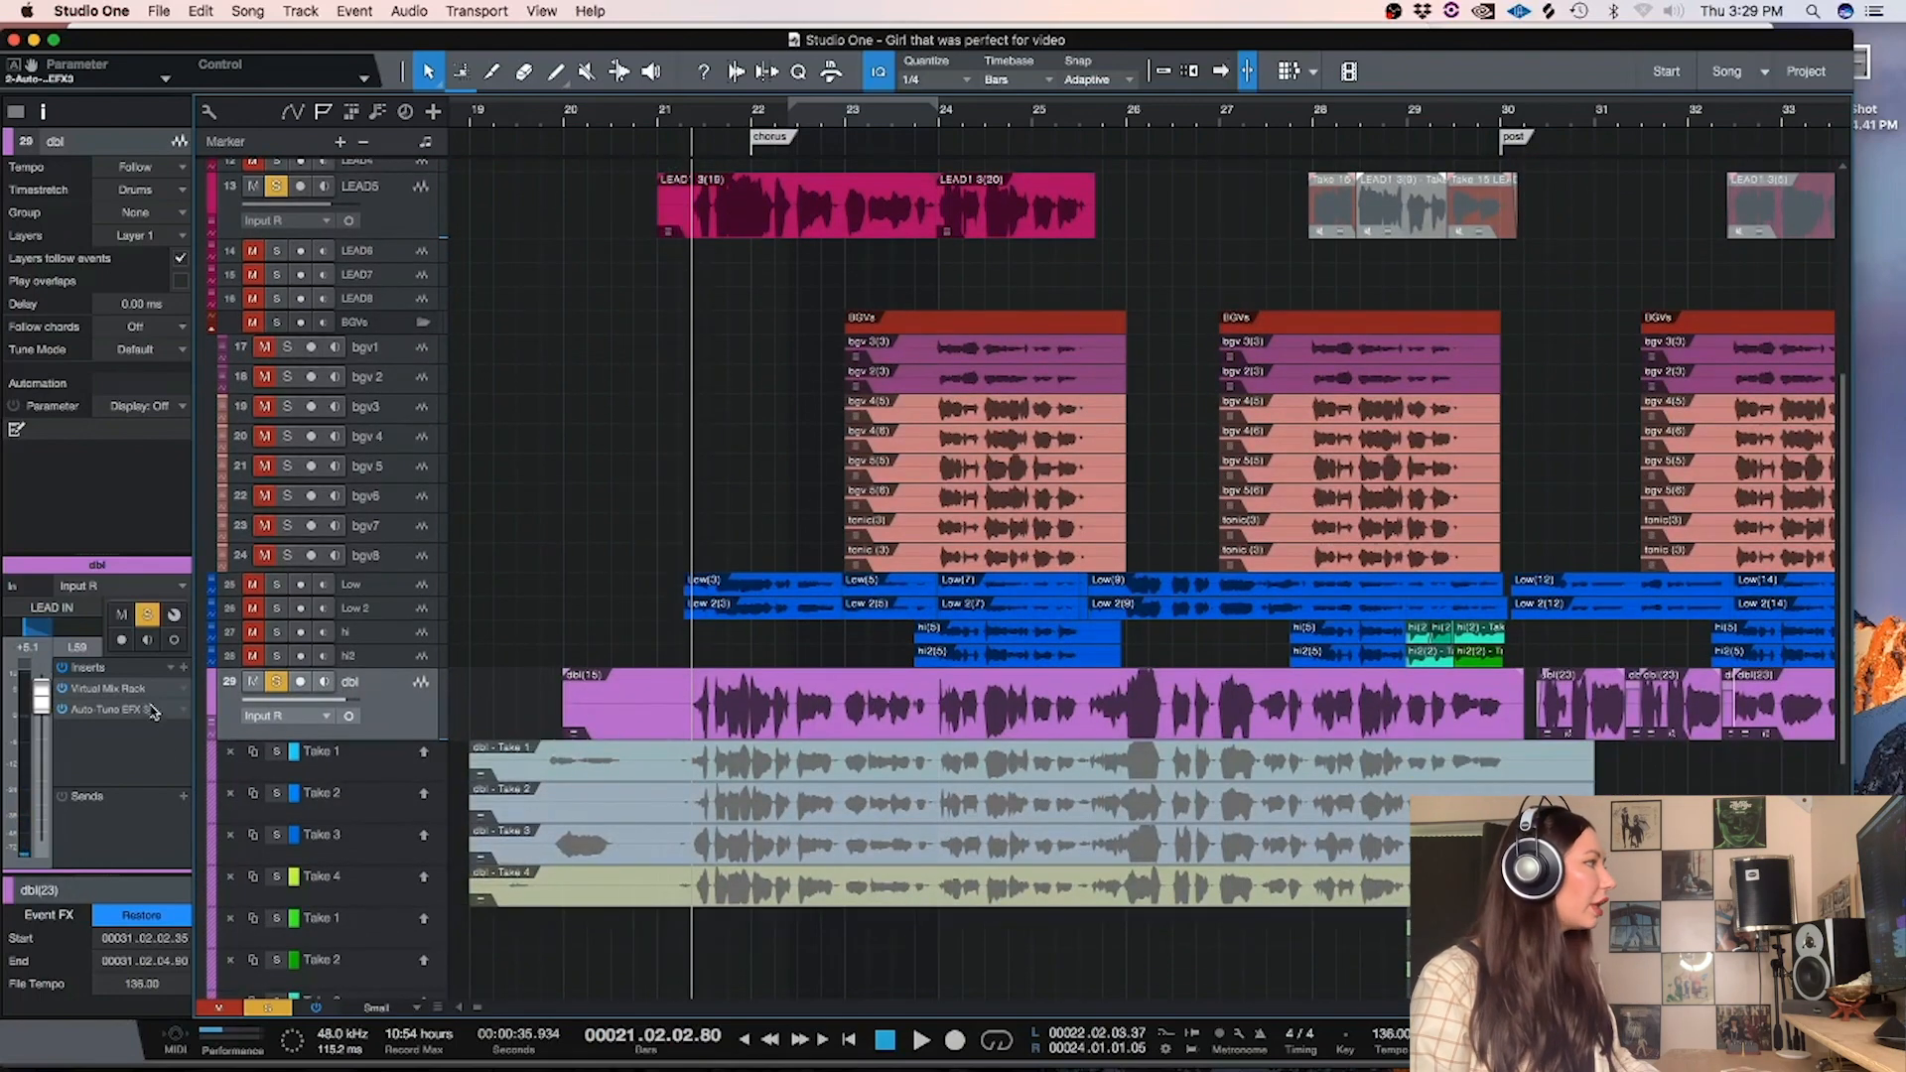
pyautogui.click(119, 710)
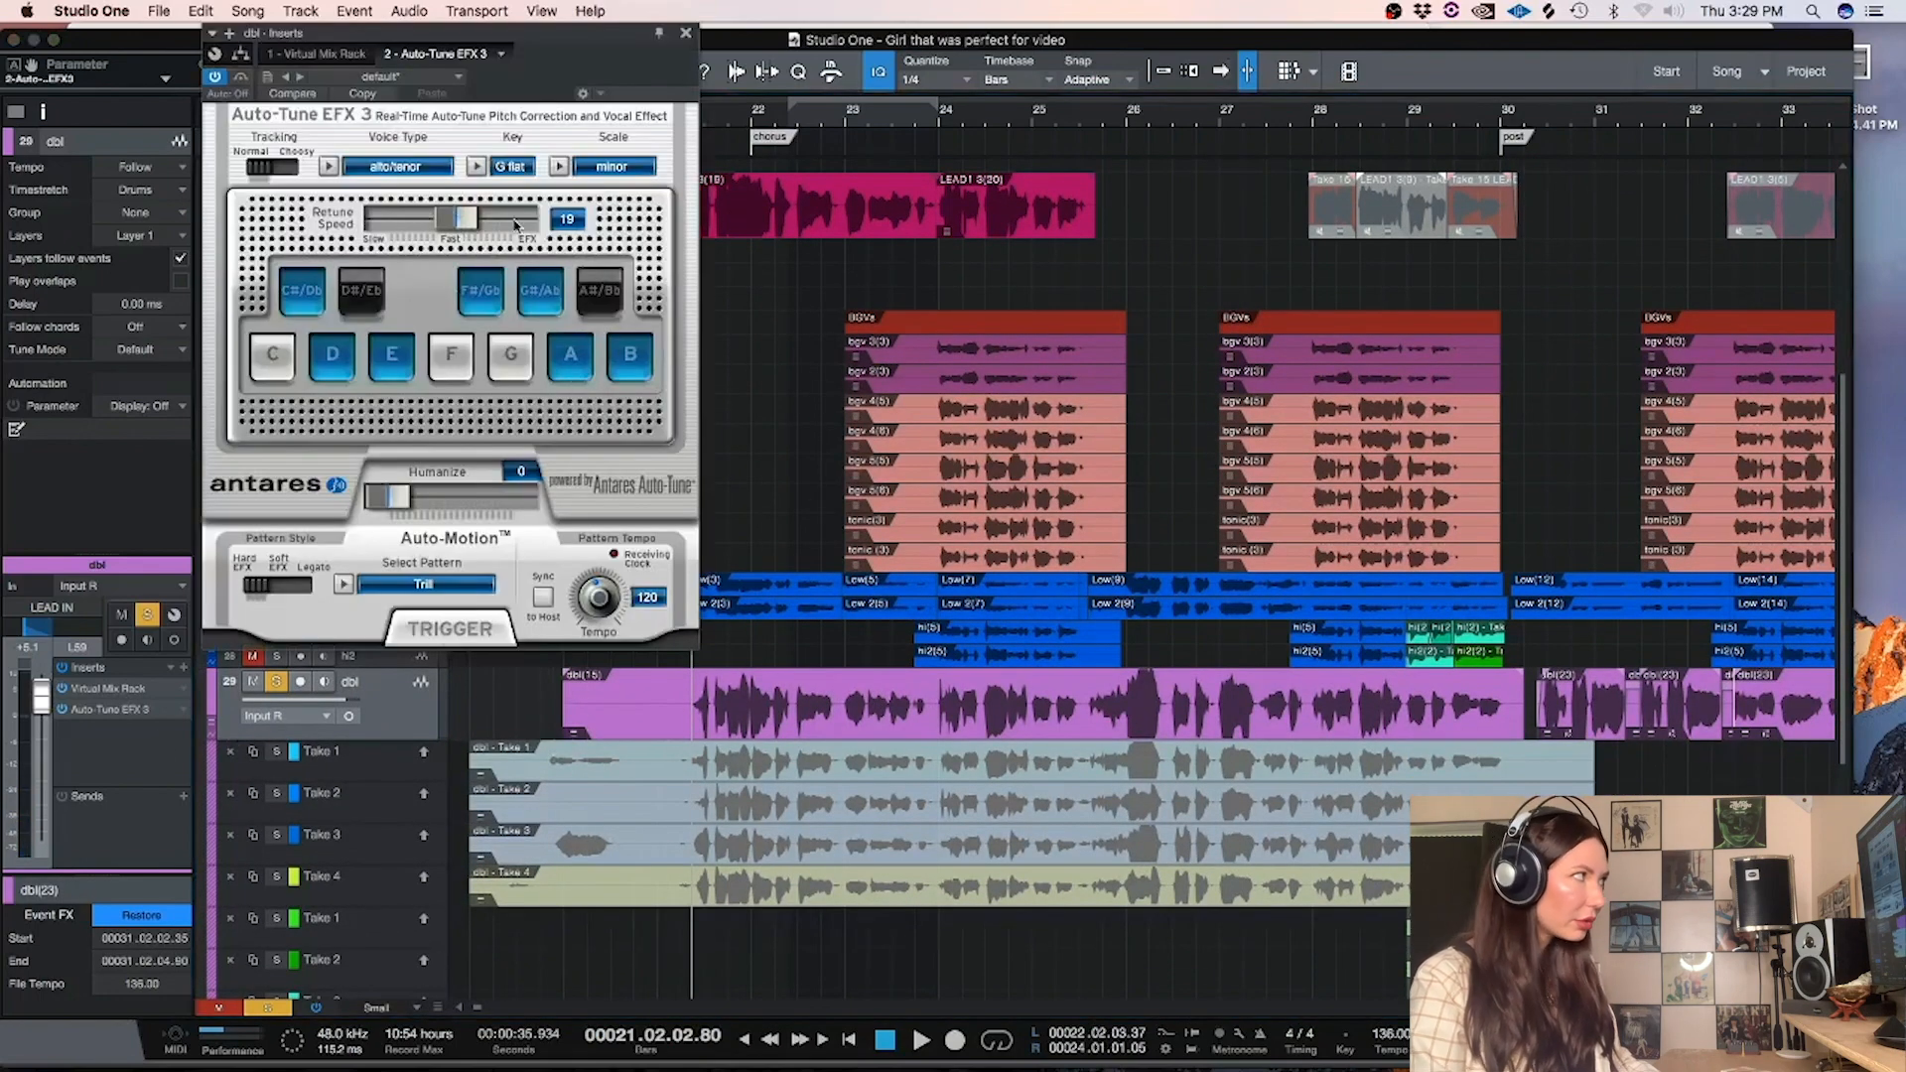
pyautogui.click(685, 33)
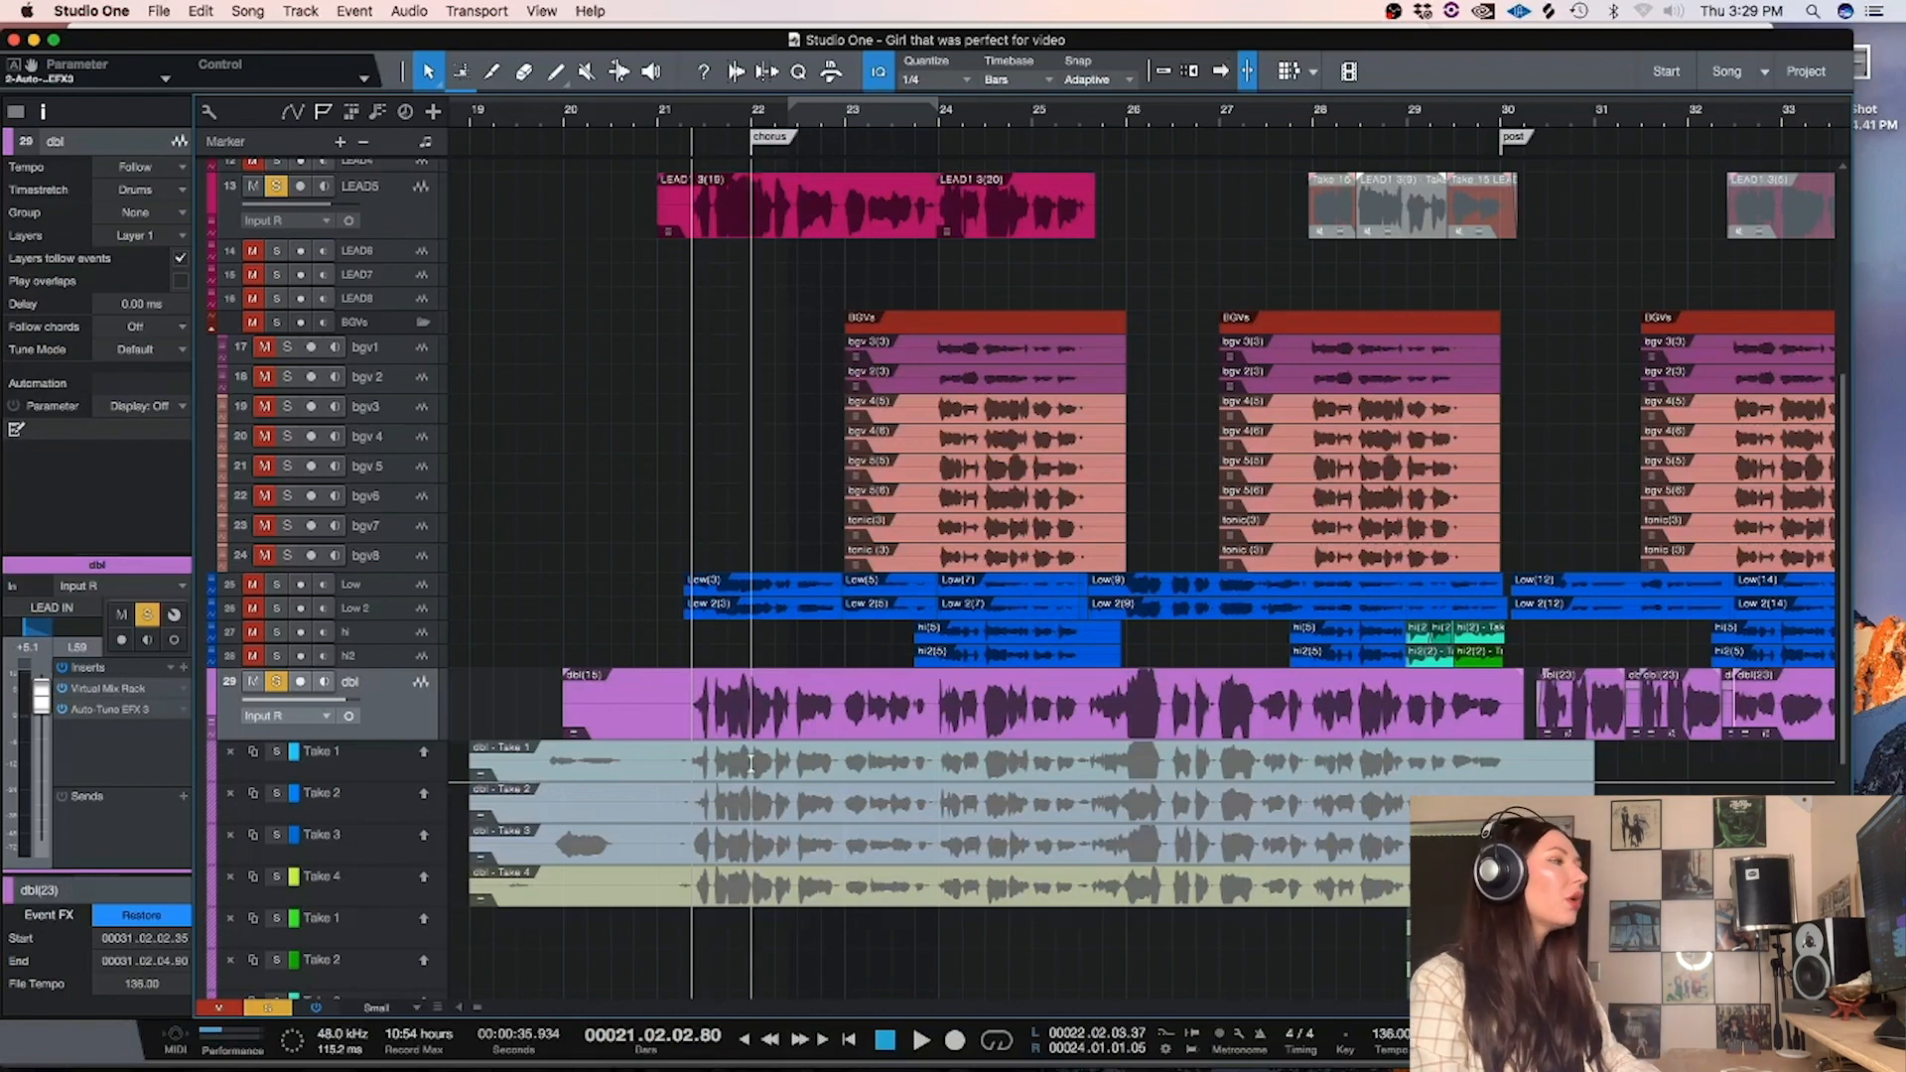
# Comp the dbl track with Take 4 from early bar 21 through bar 30 and play its start
pyautogui.click(684, 867)
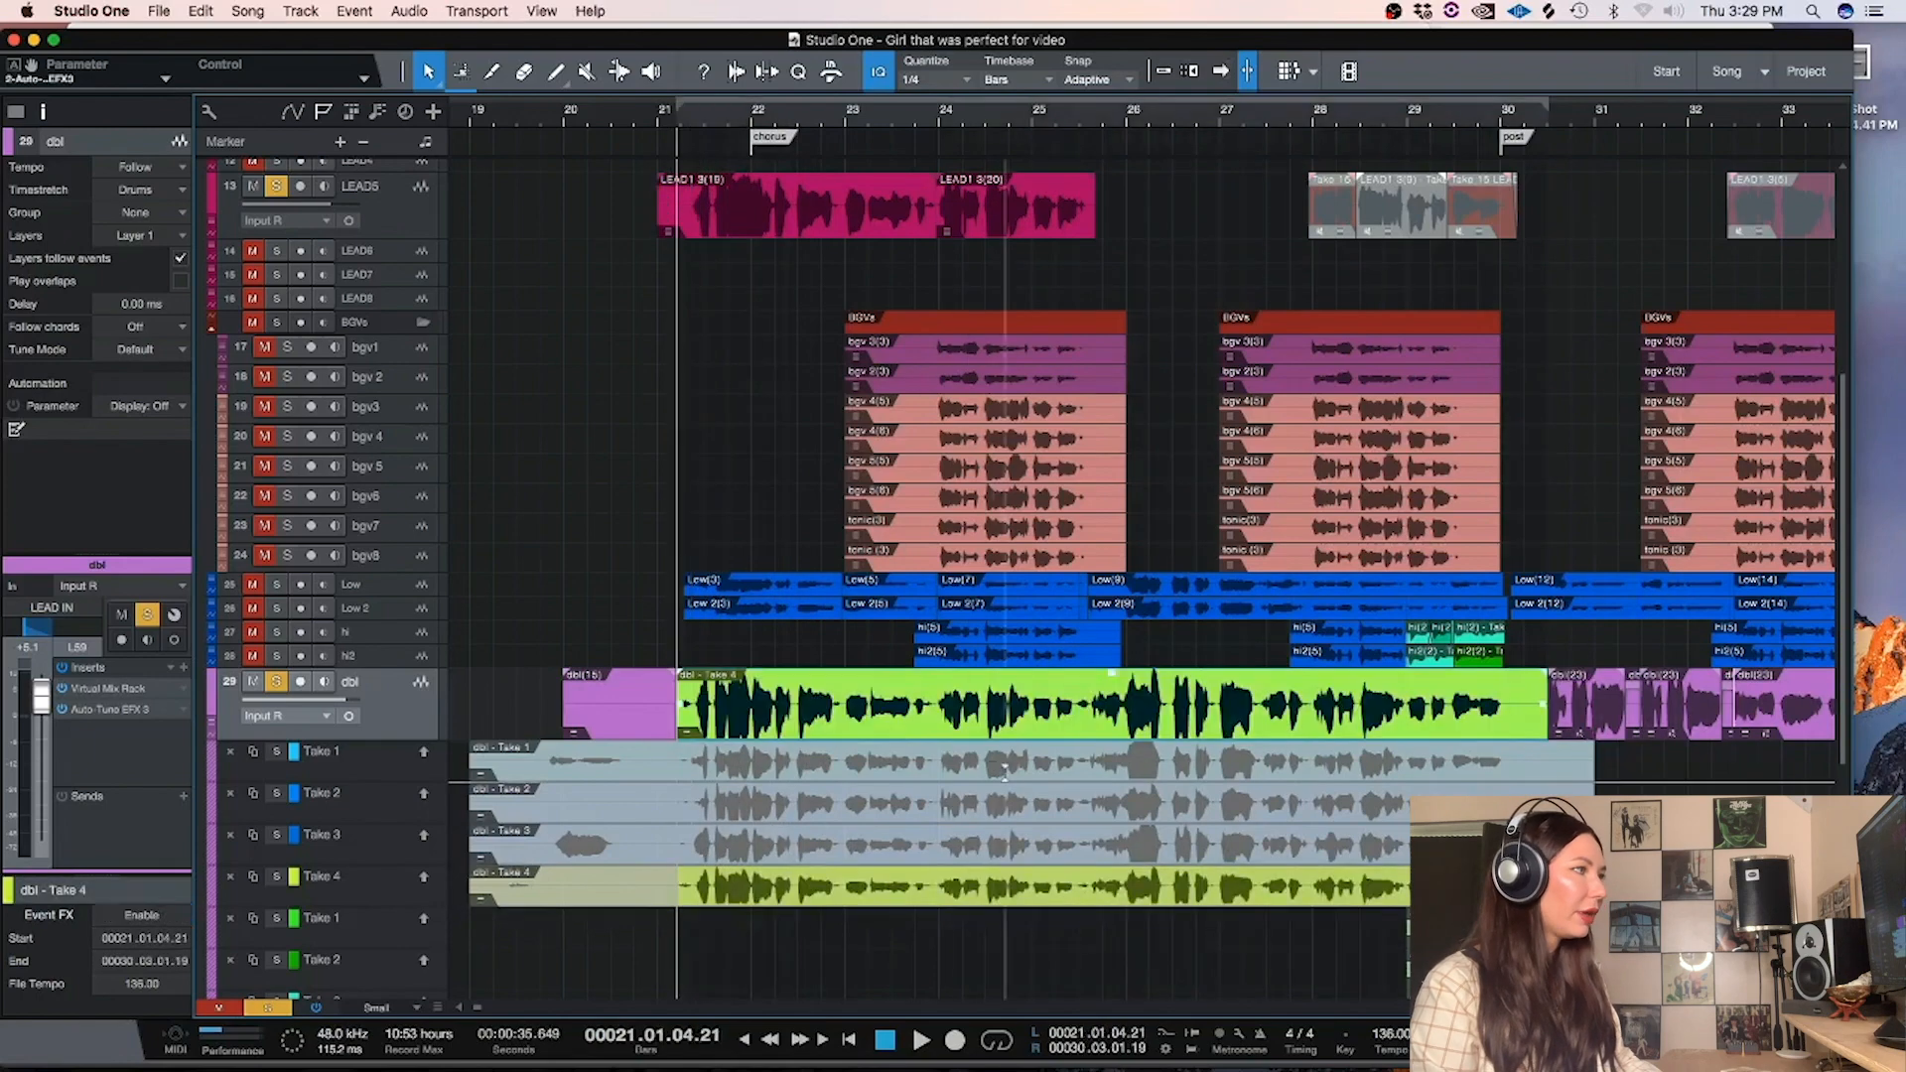
pyautogui.press('space')
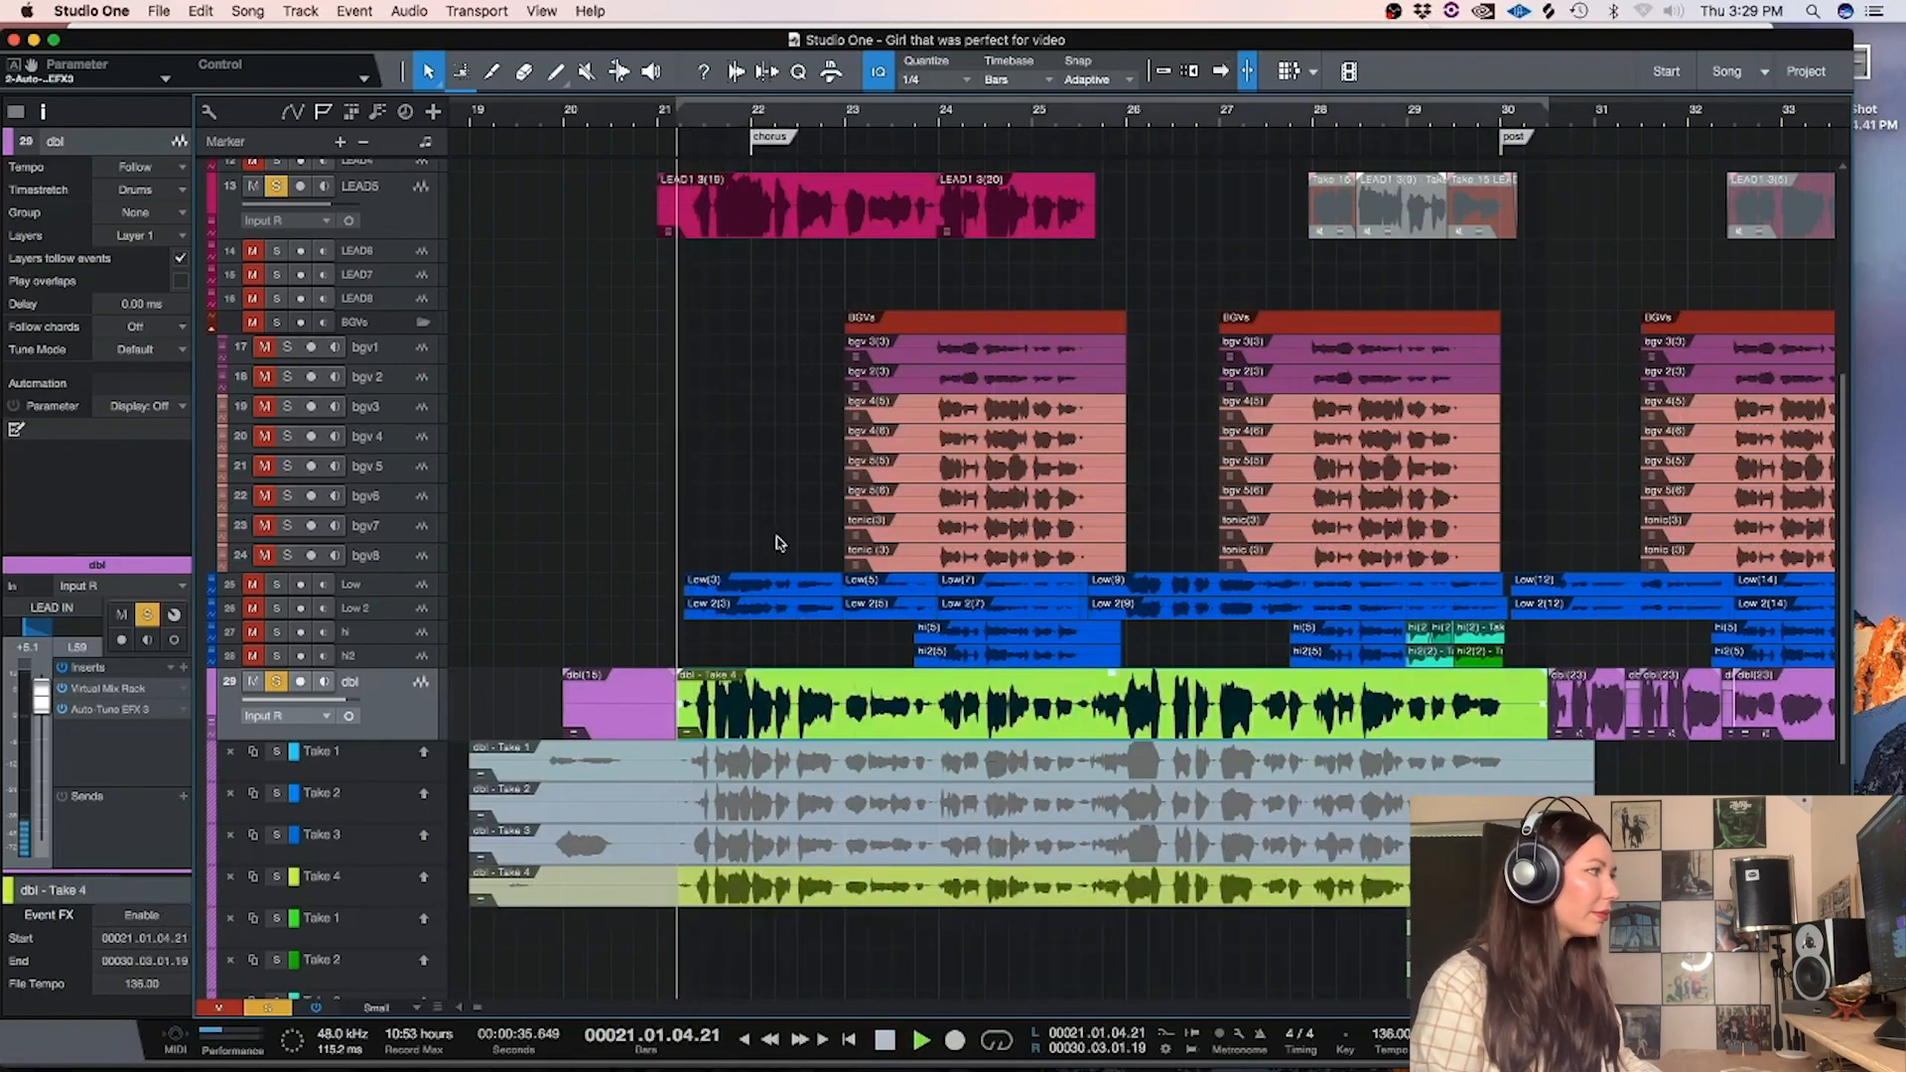
pyautogui.press('space')
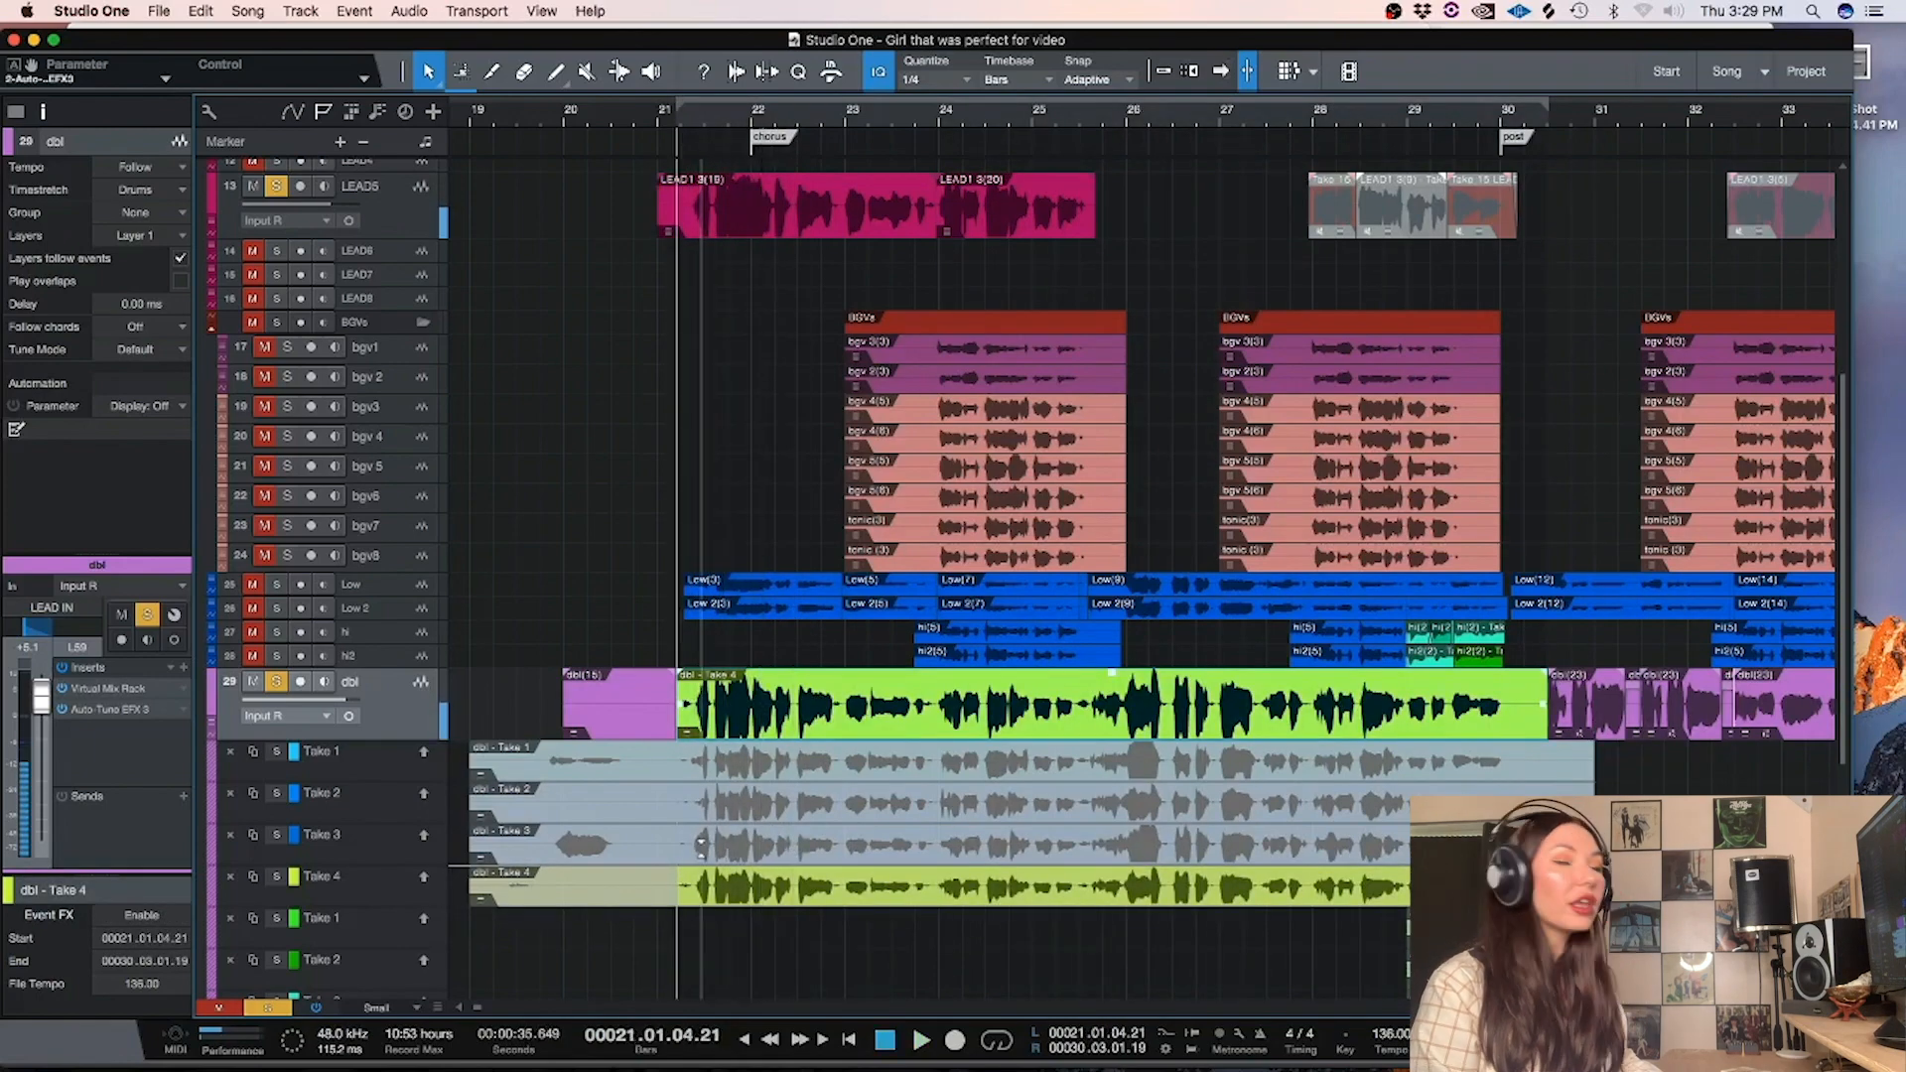
# Comp the dbl phrase from early bar 21 up to the start of bar 22 from Take 3 and play it
pyautogui.moveTo(673, 844); pyautogui.dragTo(752, 867)
pyautogui.press('space')
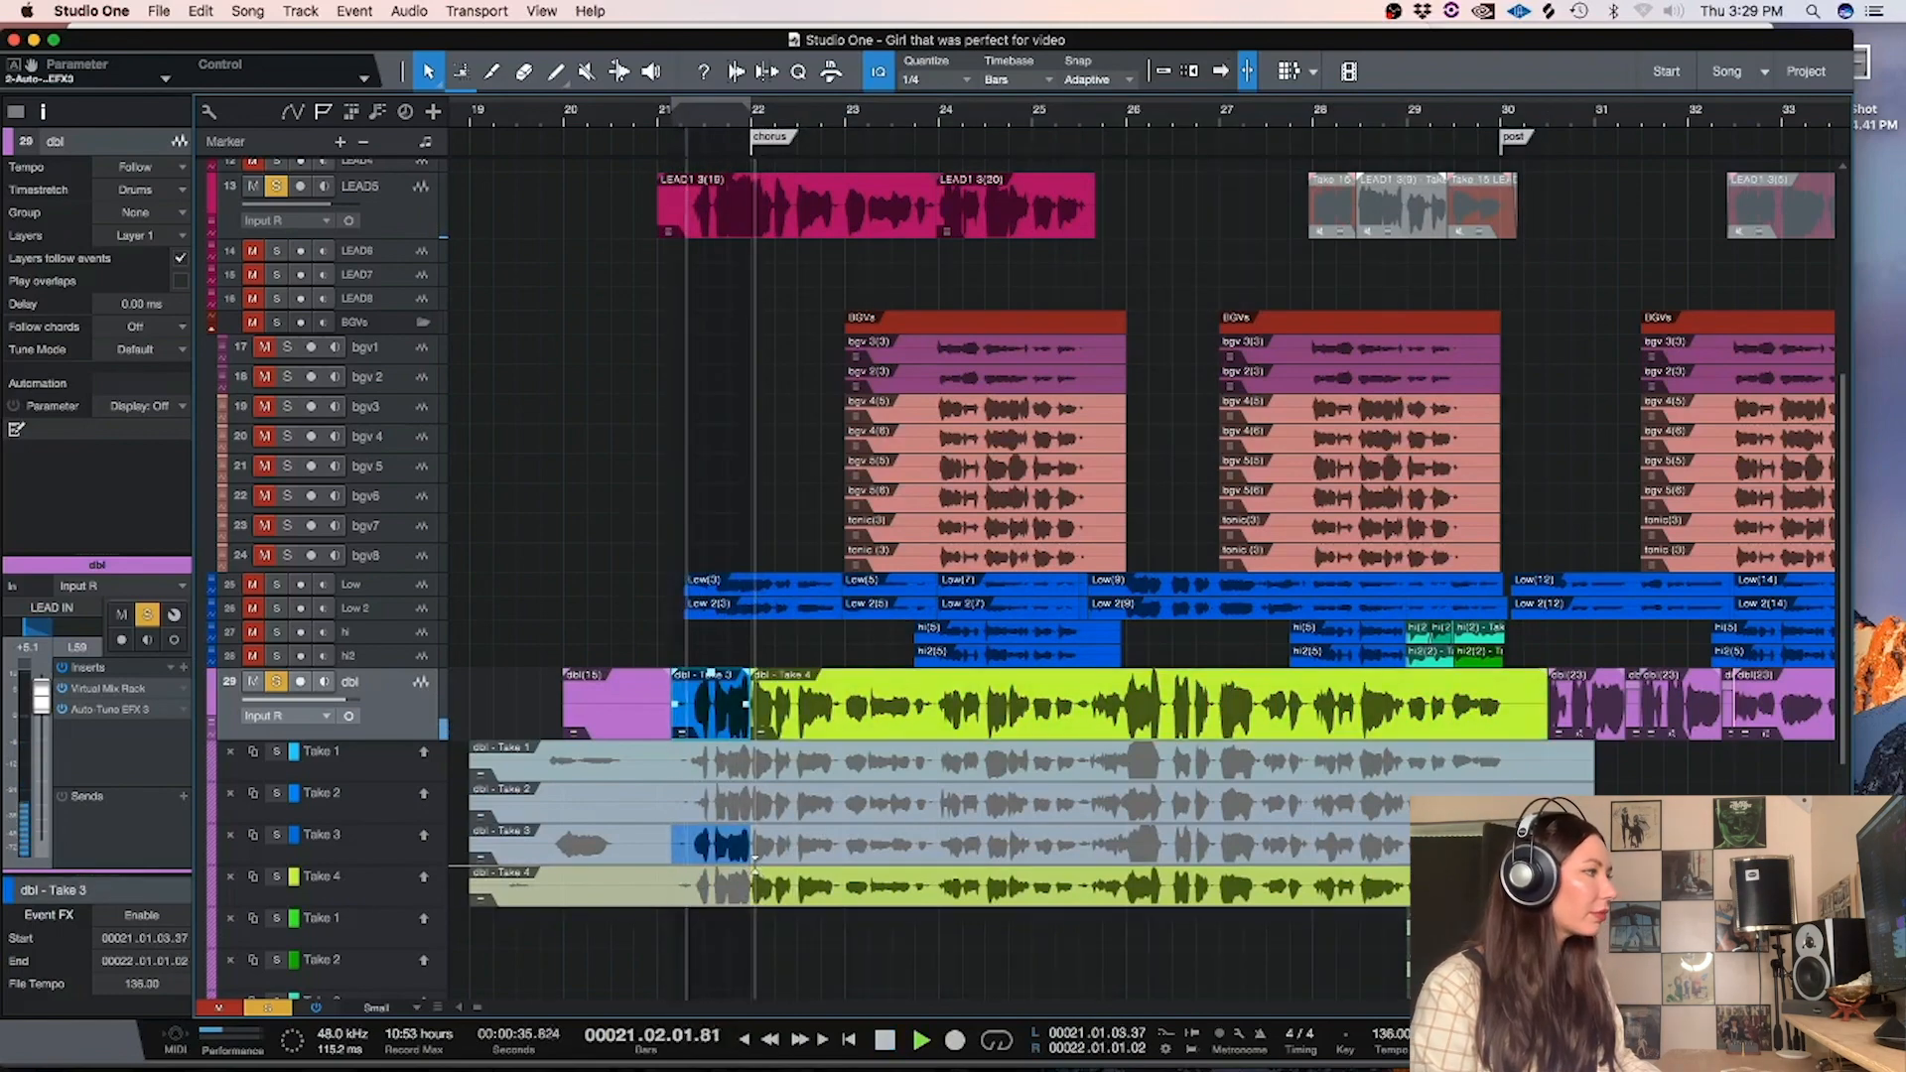
pyautogui.press('space')
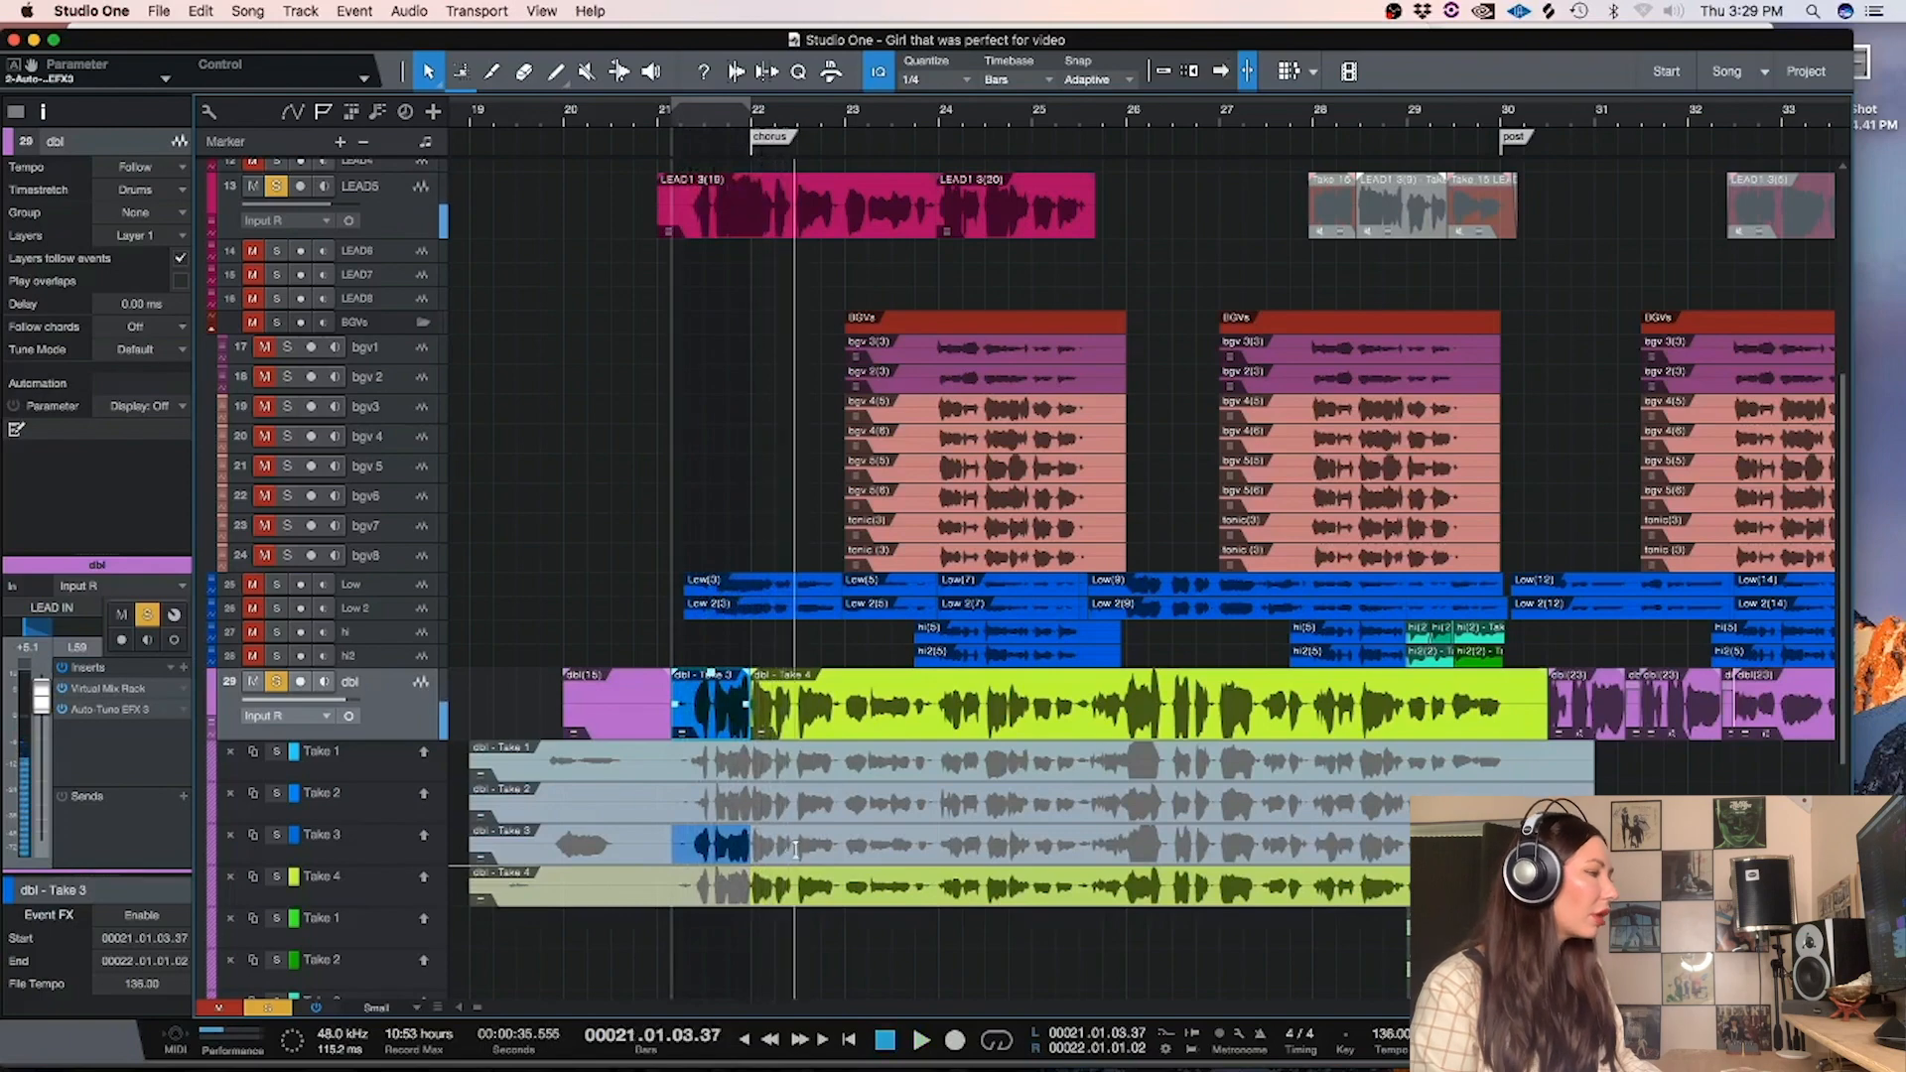
# Restore Take 4 from beat 3 of bar 21 into bar 22 on the dbl track and play the comp from bar 21
pyautogui.moveTo(715, 888); pyautogui.dragTo(796, 891)
pyautogui.click(681, 125)
pyautogui.press('space')
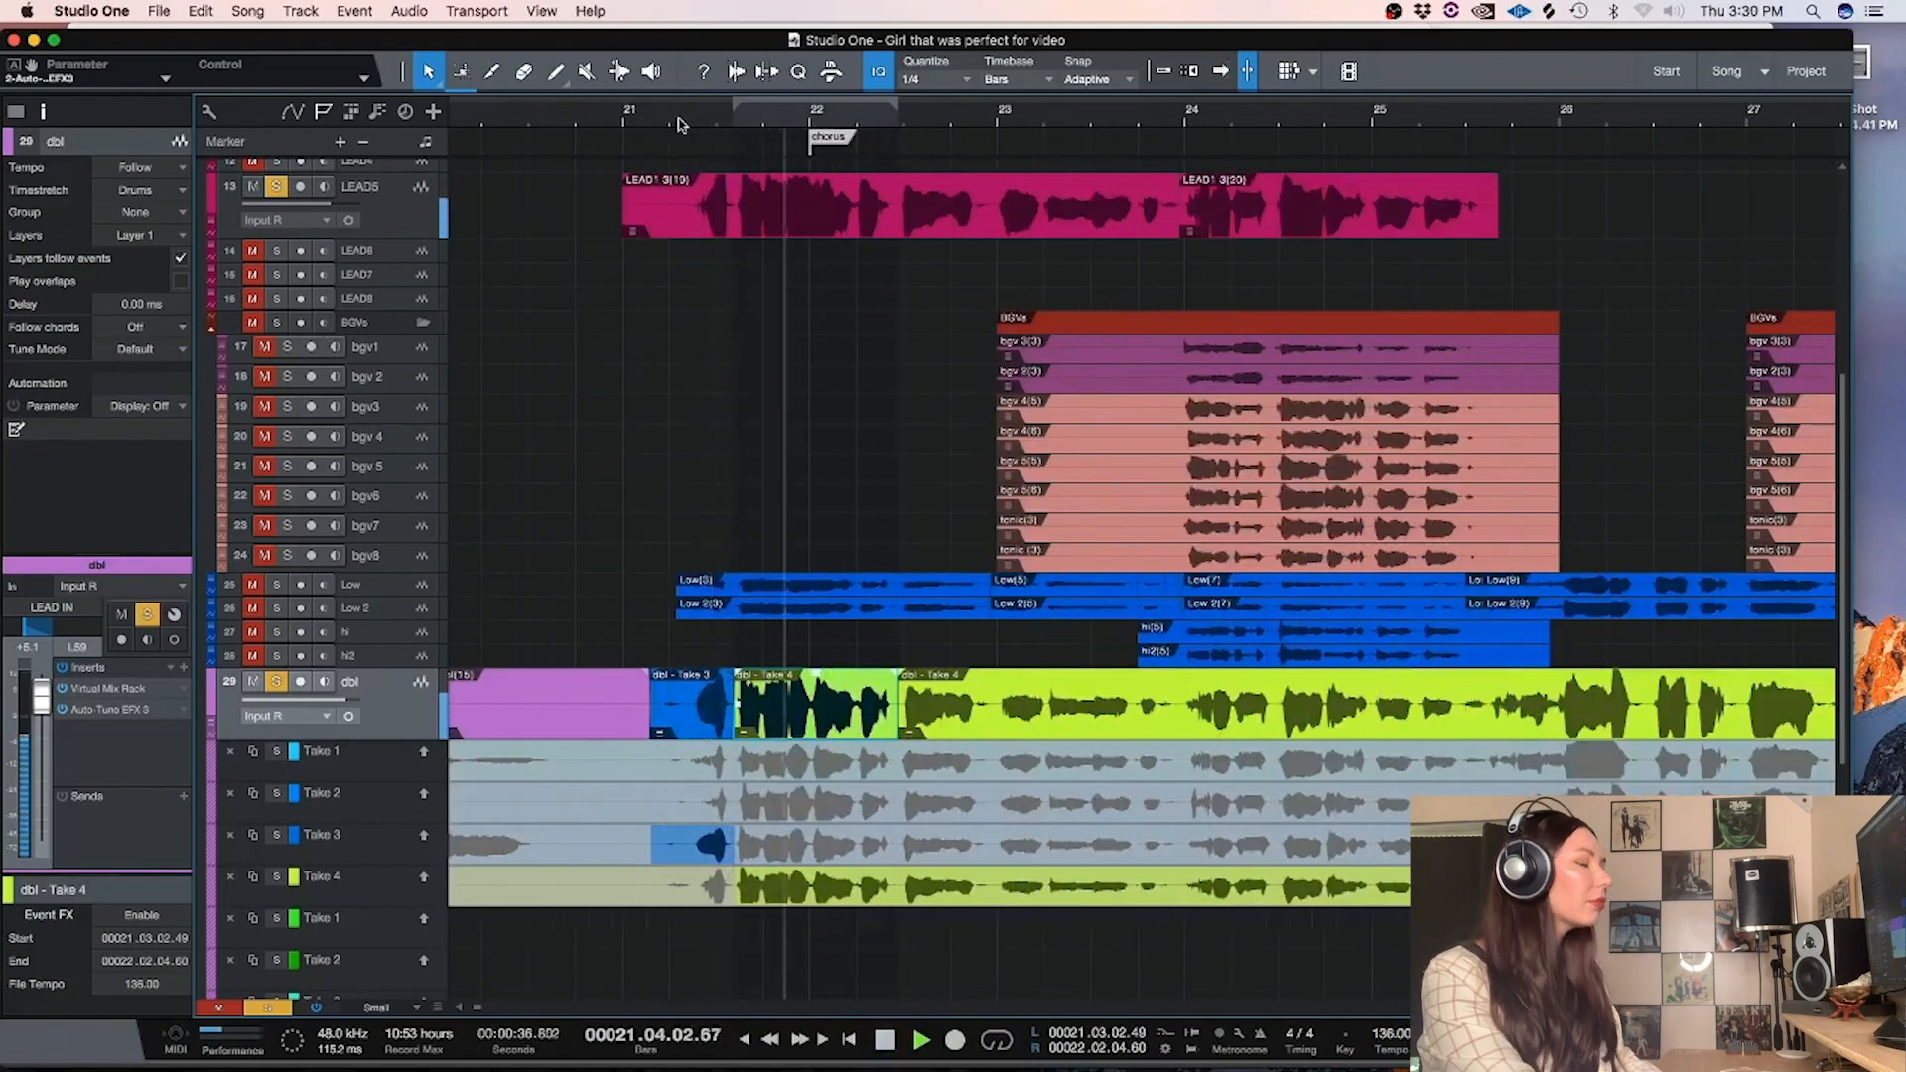
pyautogui.press('w')
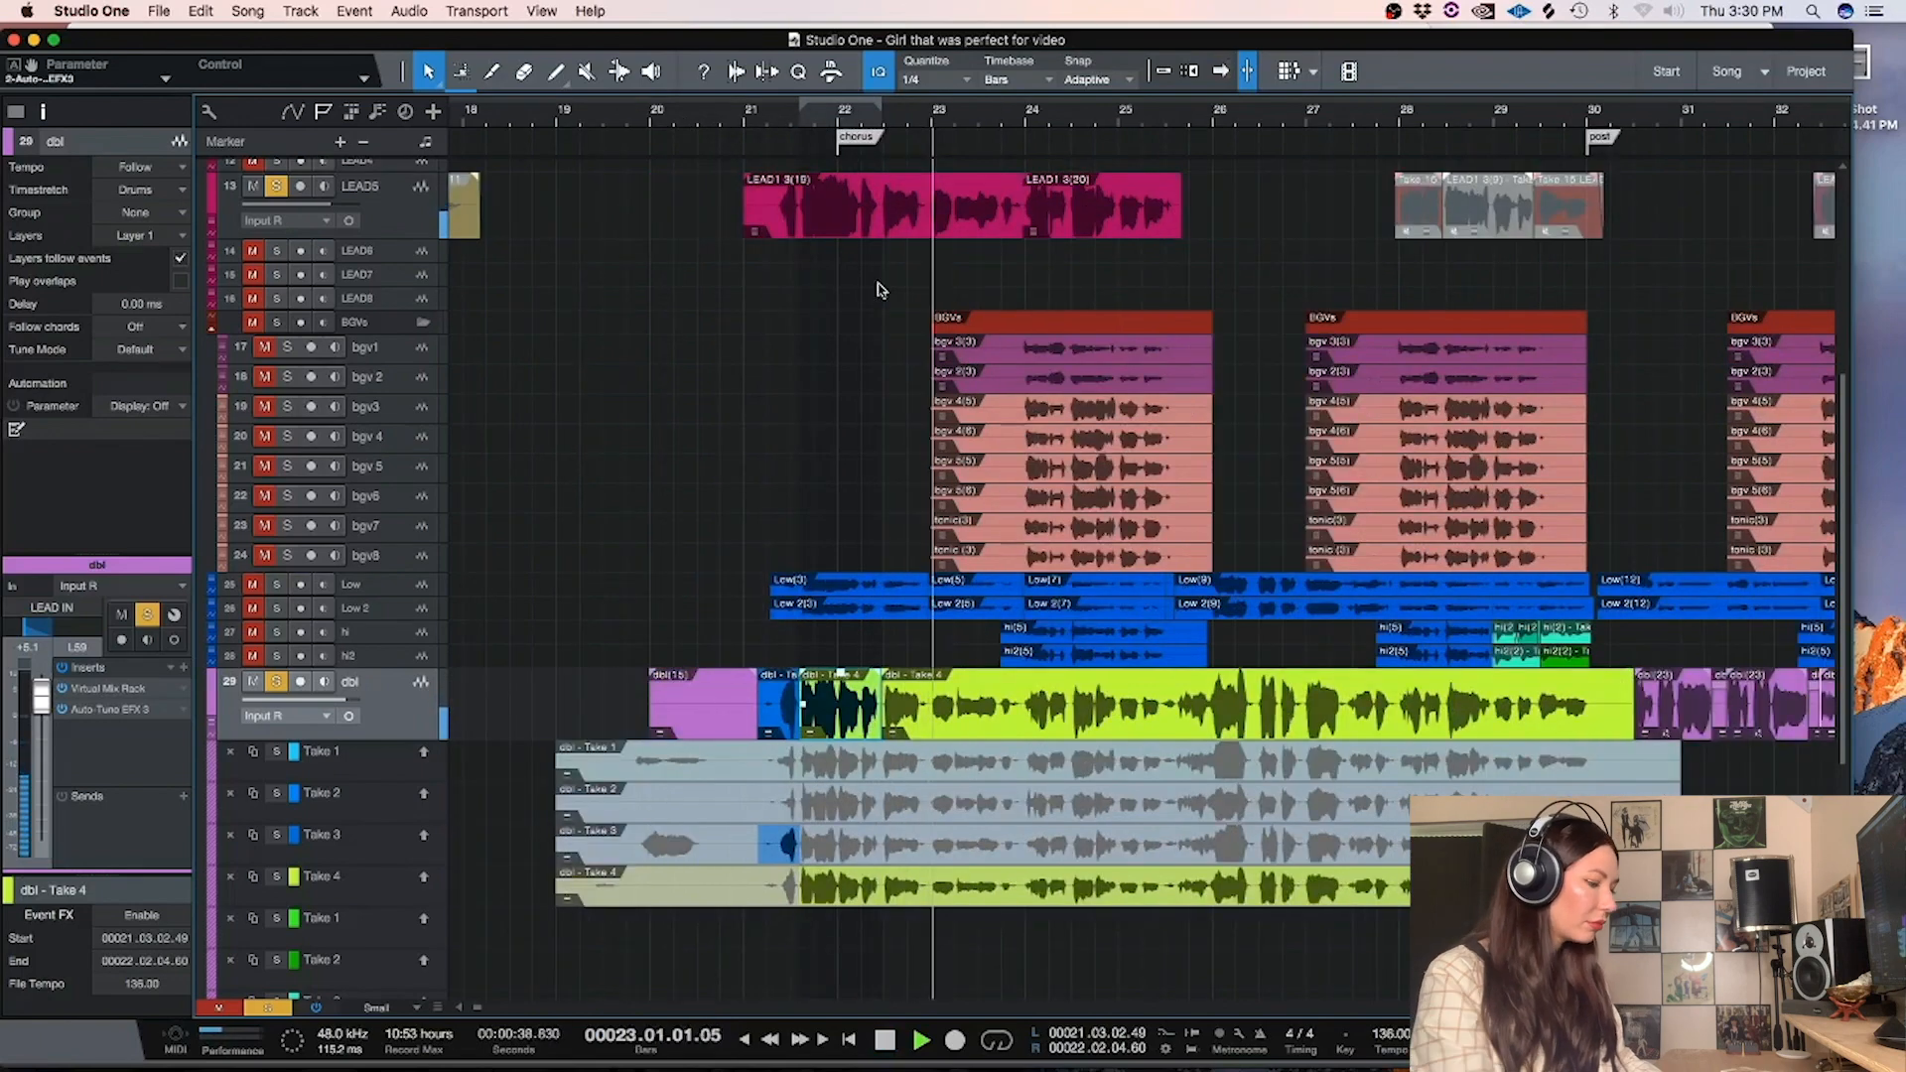
pyautogui.press('e')
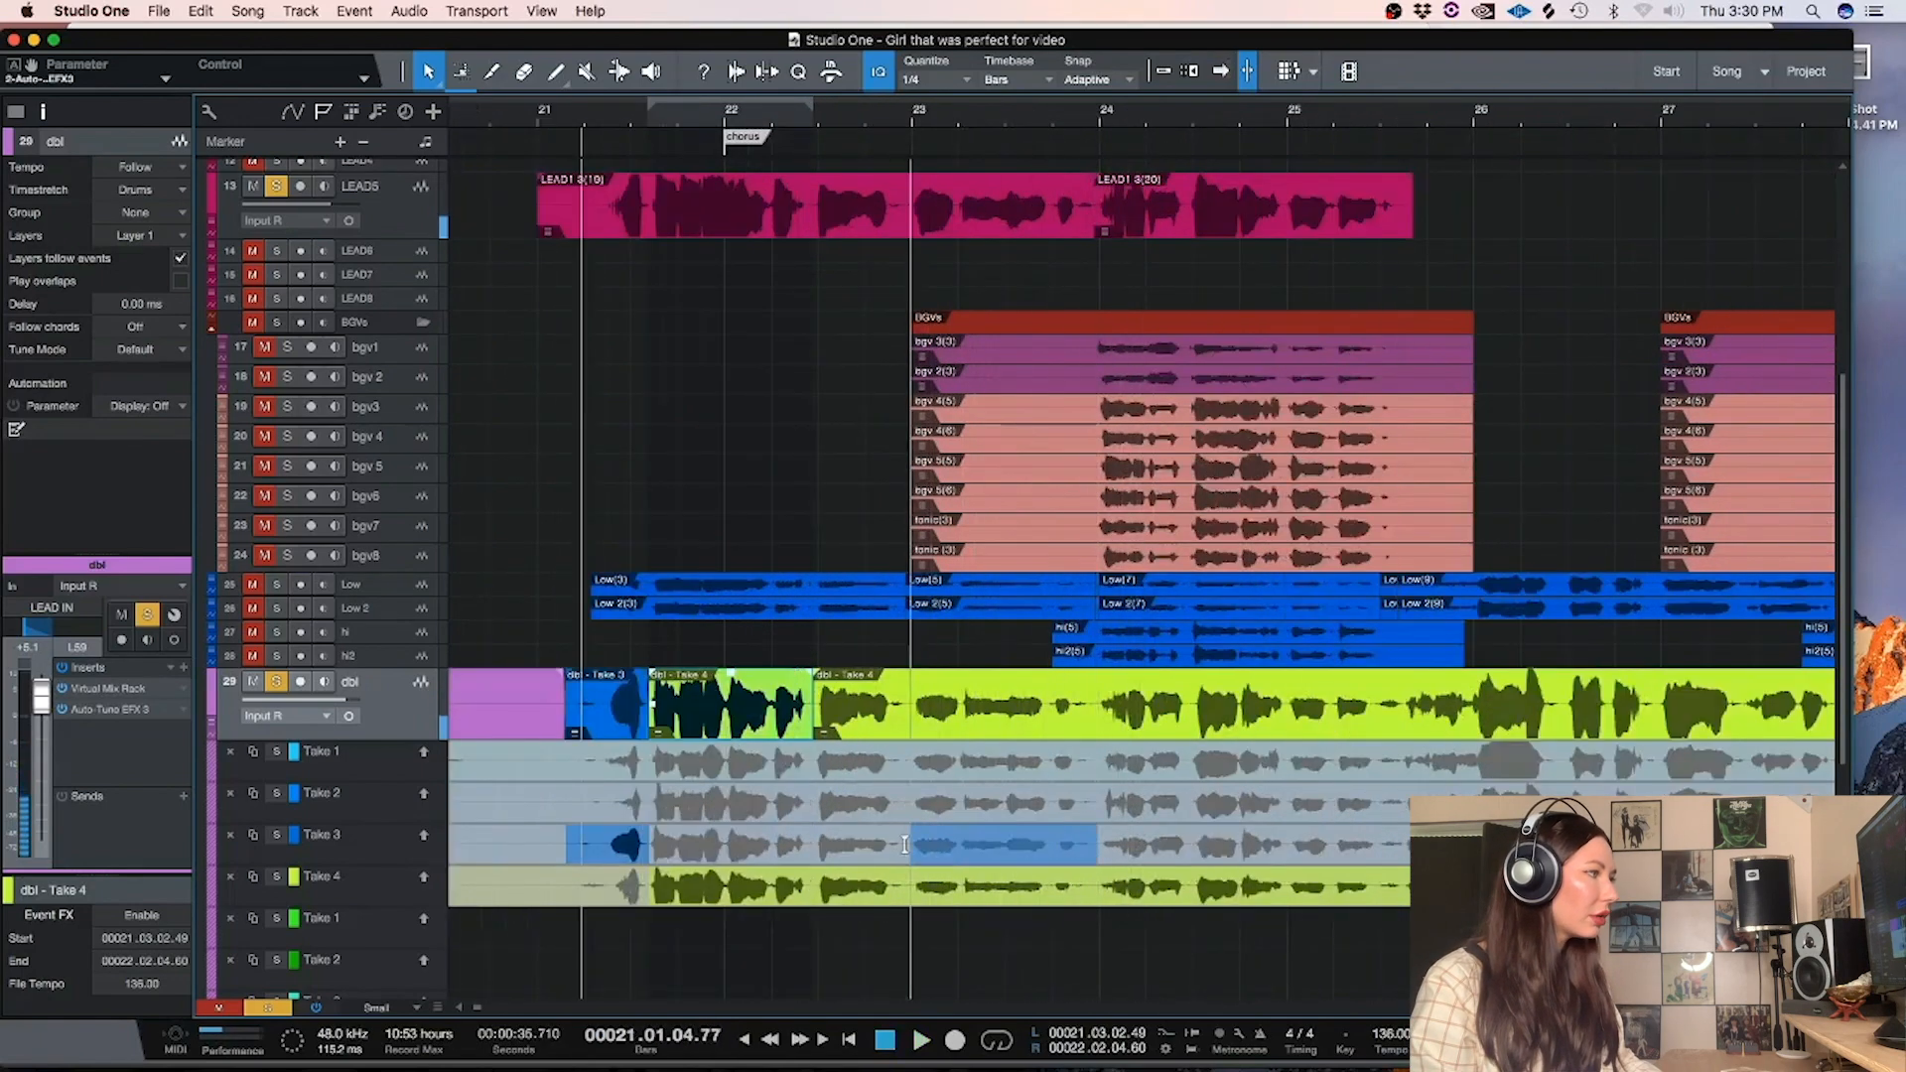
# Comp bar 23 of the dbl track from Take 2 instead of Take 3 and play it
pyautogui.moveTo(1102, 839); pyautogui.dragTo(906, 842)
pyautogui.press('super+z')
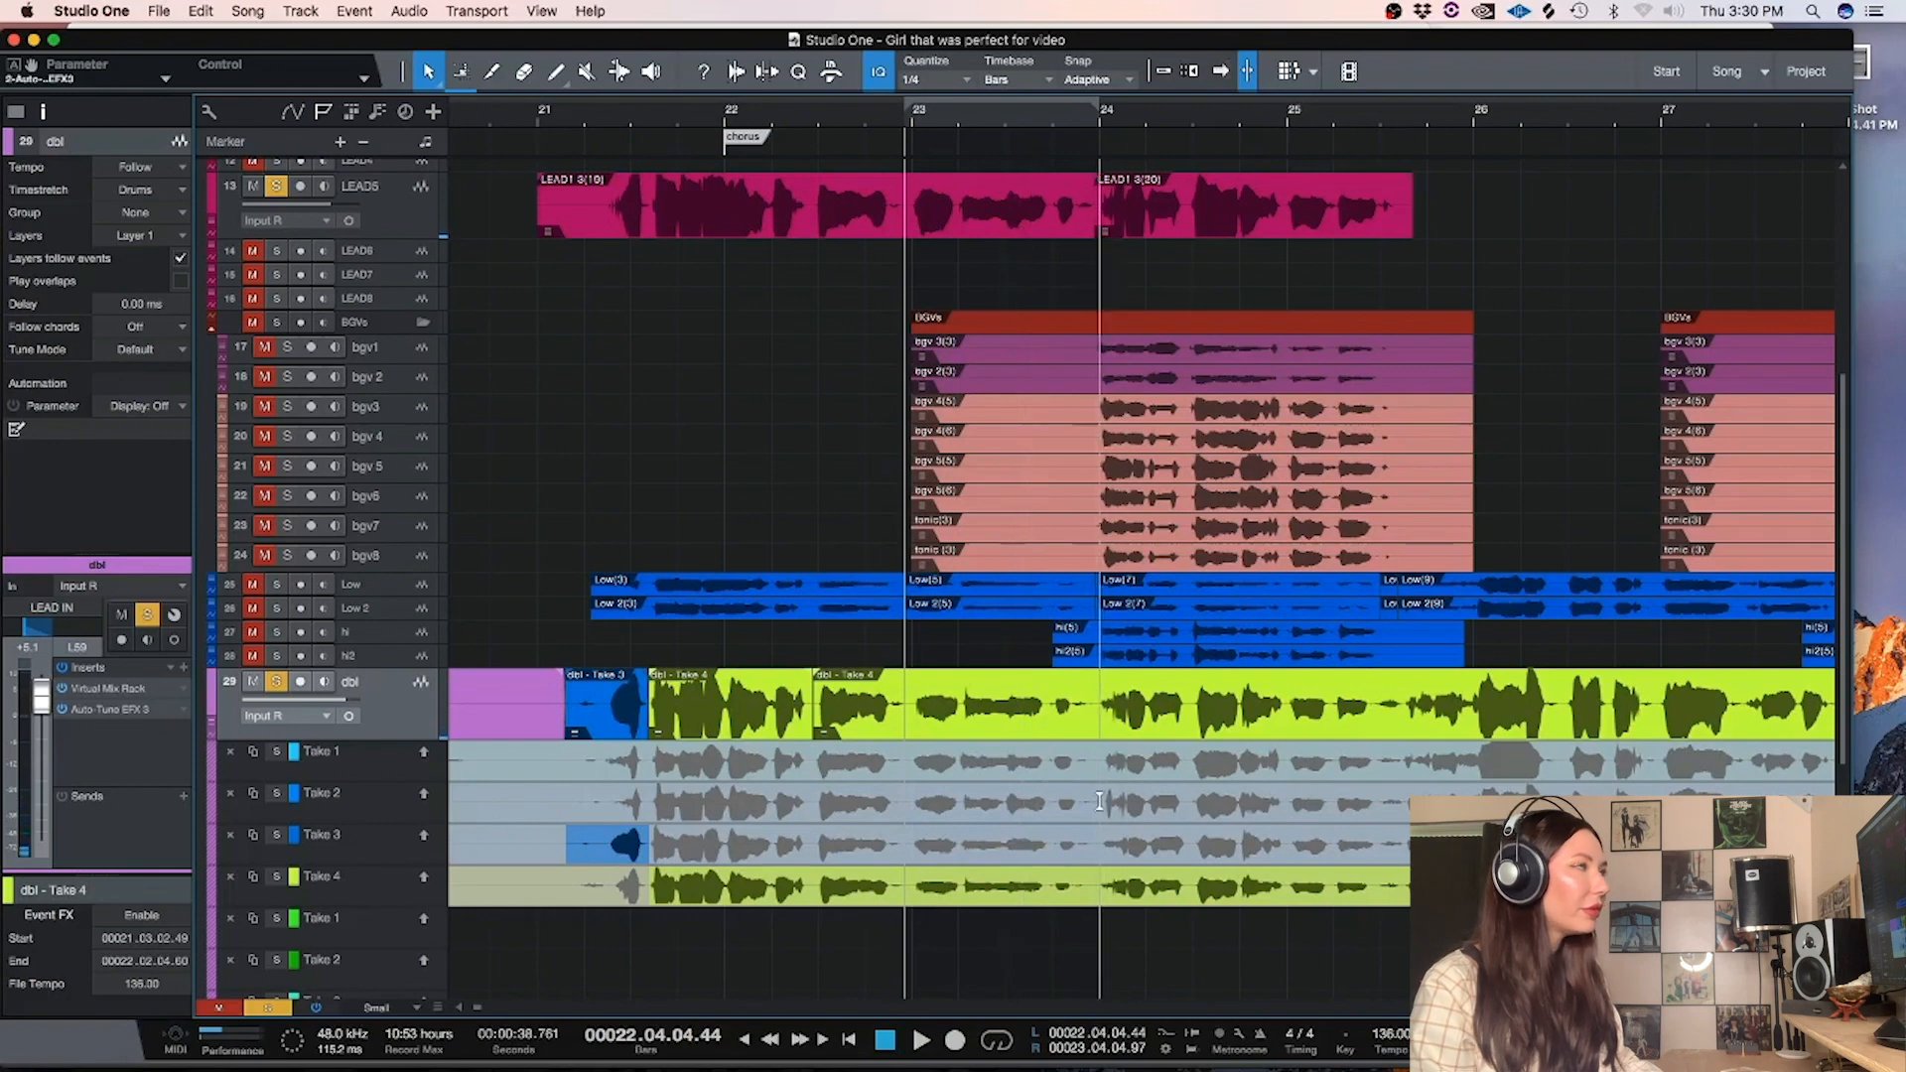
pyautogui.moveTo(1100, 802); pyautogui.dragTo(913, 806)
pyautogui.press('space')
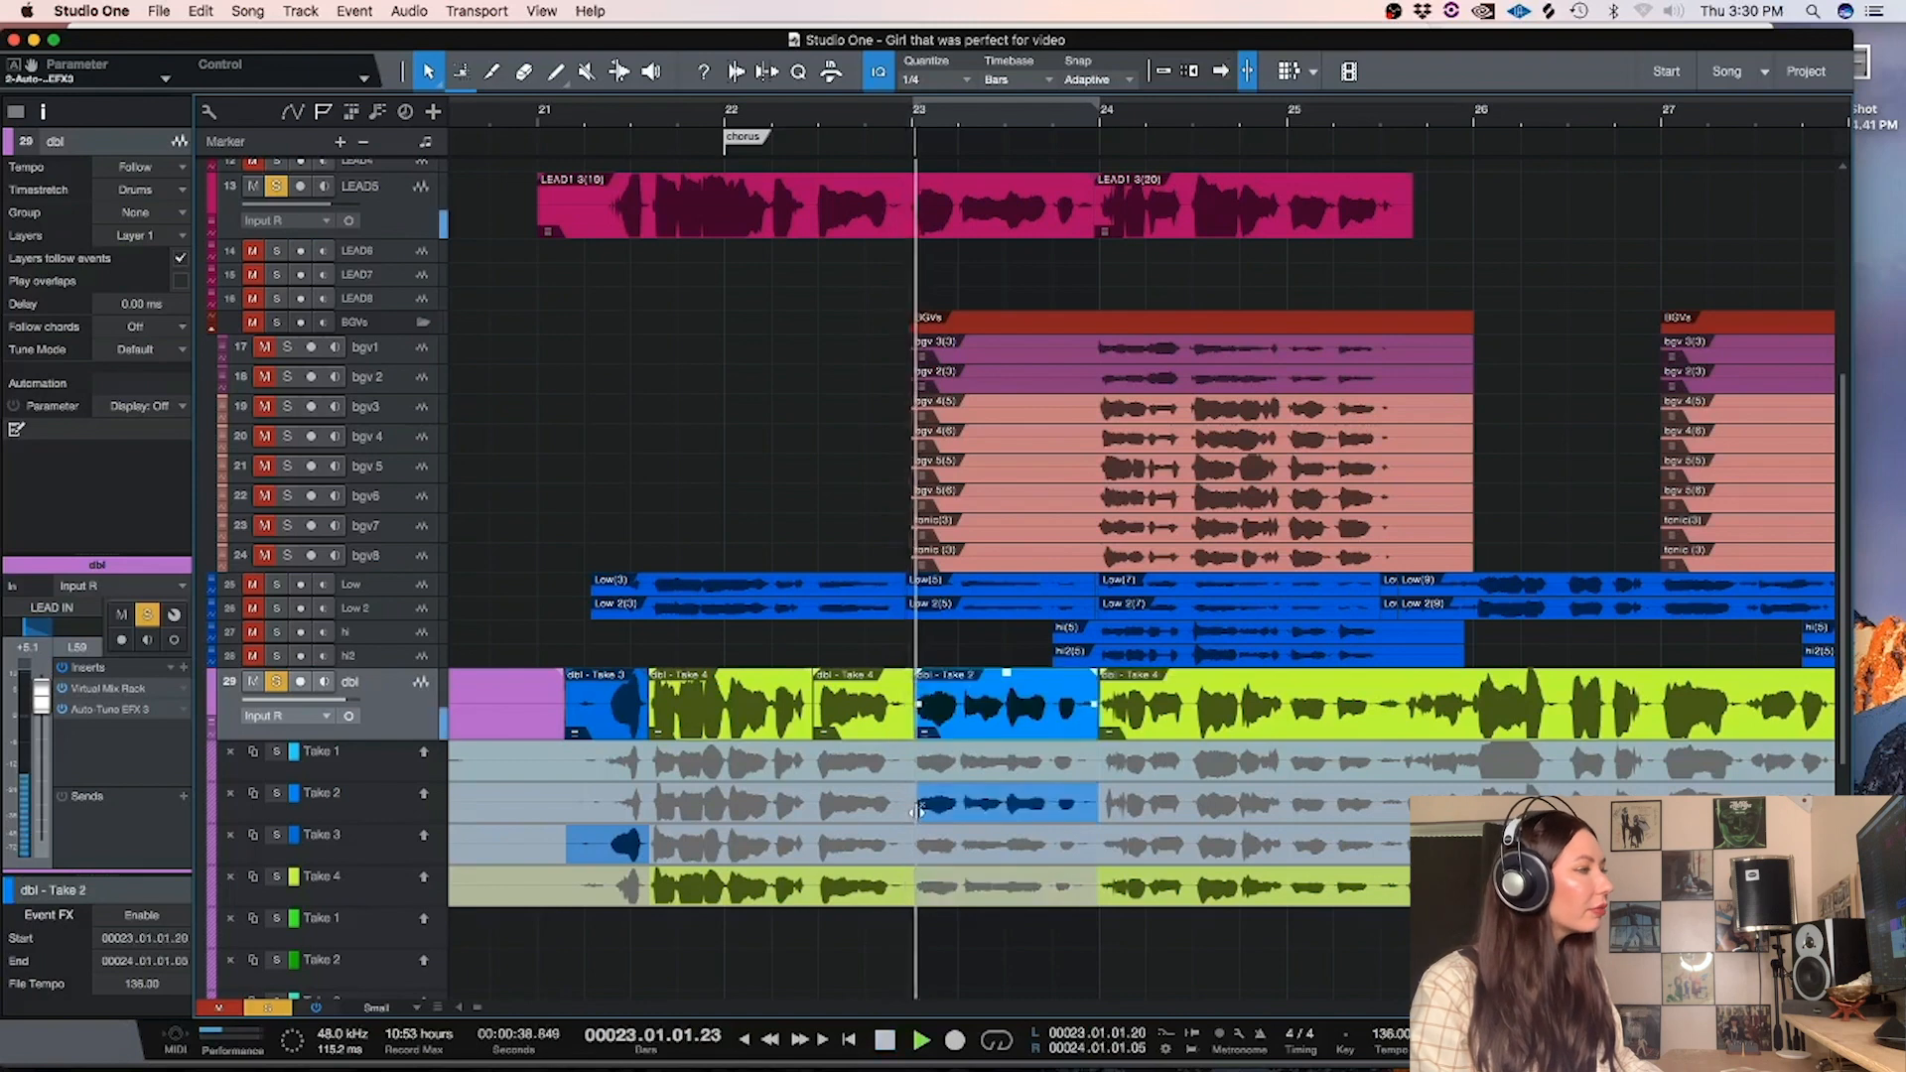
pyautogui.press('space')
# Comp the second half of bar 23 on the dbl track from Take 3 and play it
pyautogui.moveTo(1009, 843); pyautogui.dragTo(1105, 843)
pyautogui.press('space')
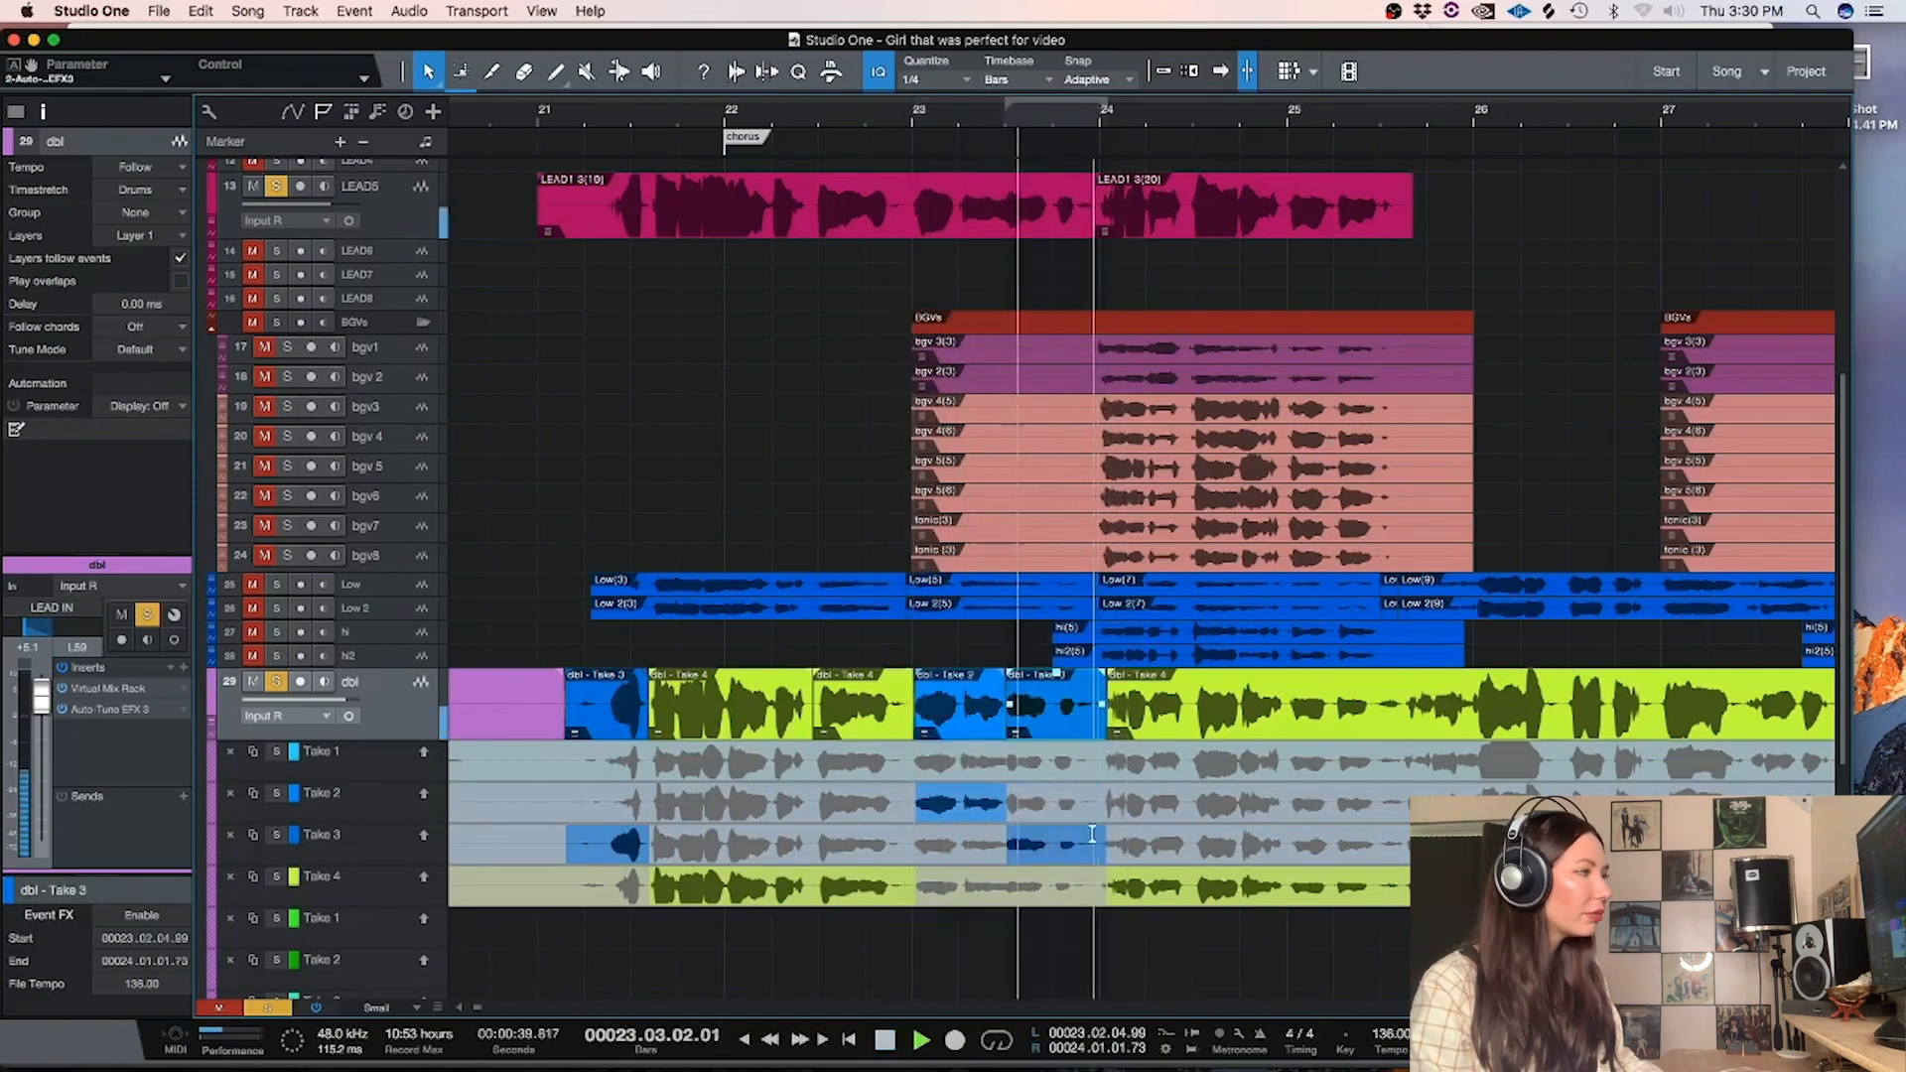
pyautogui.press('space')
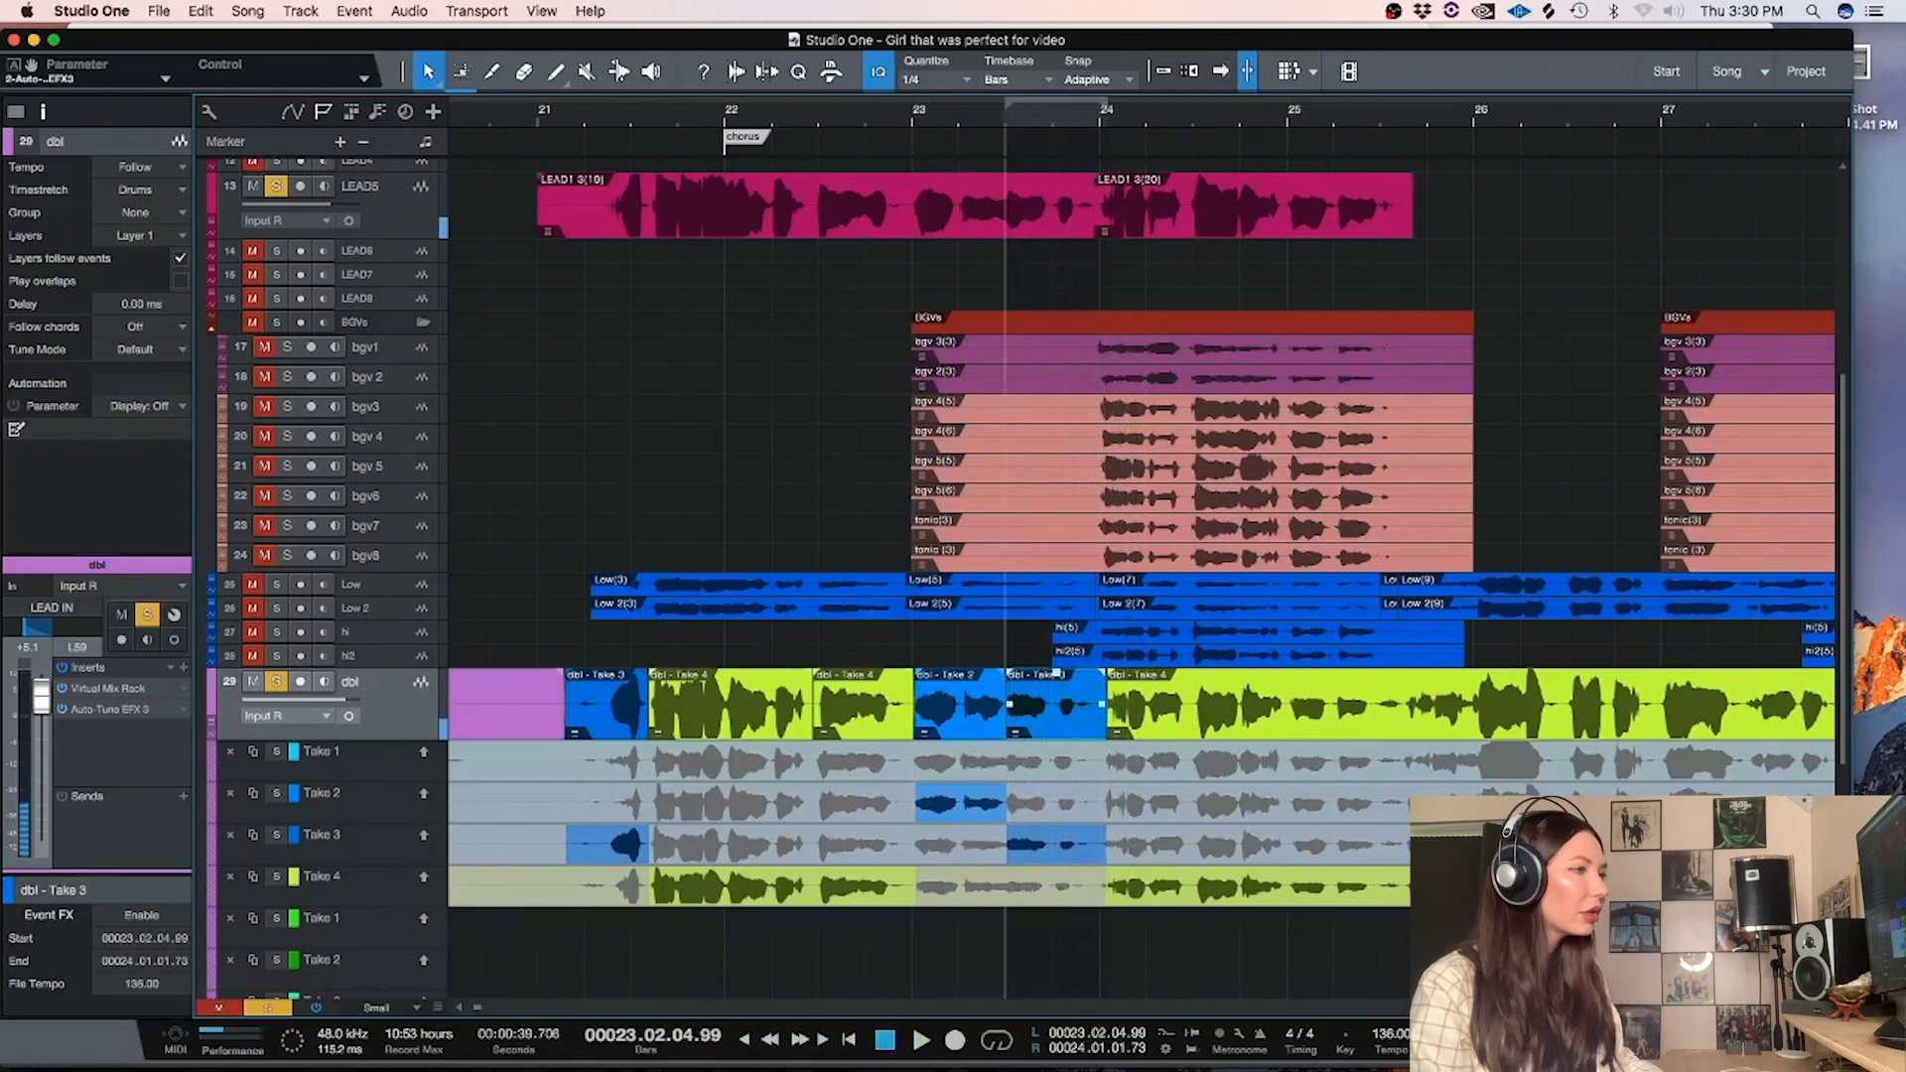
# Comp the first half of bar 24 on the dbl track from Take 2 and play it repeatedly
pyautogui.hscroll(5, 756, 812)
pyautogui.moveTo(757, 812); pyautogui.dragTo(661, 812)
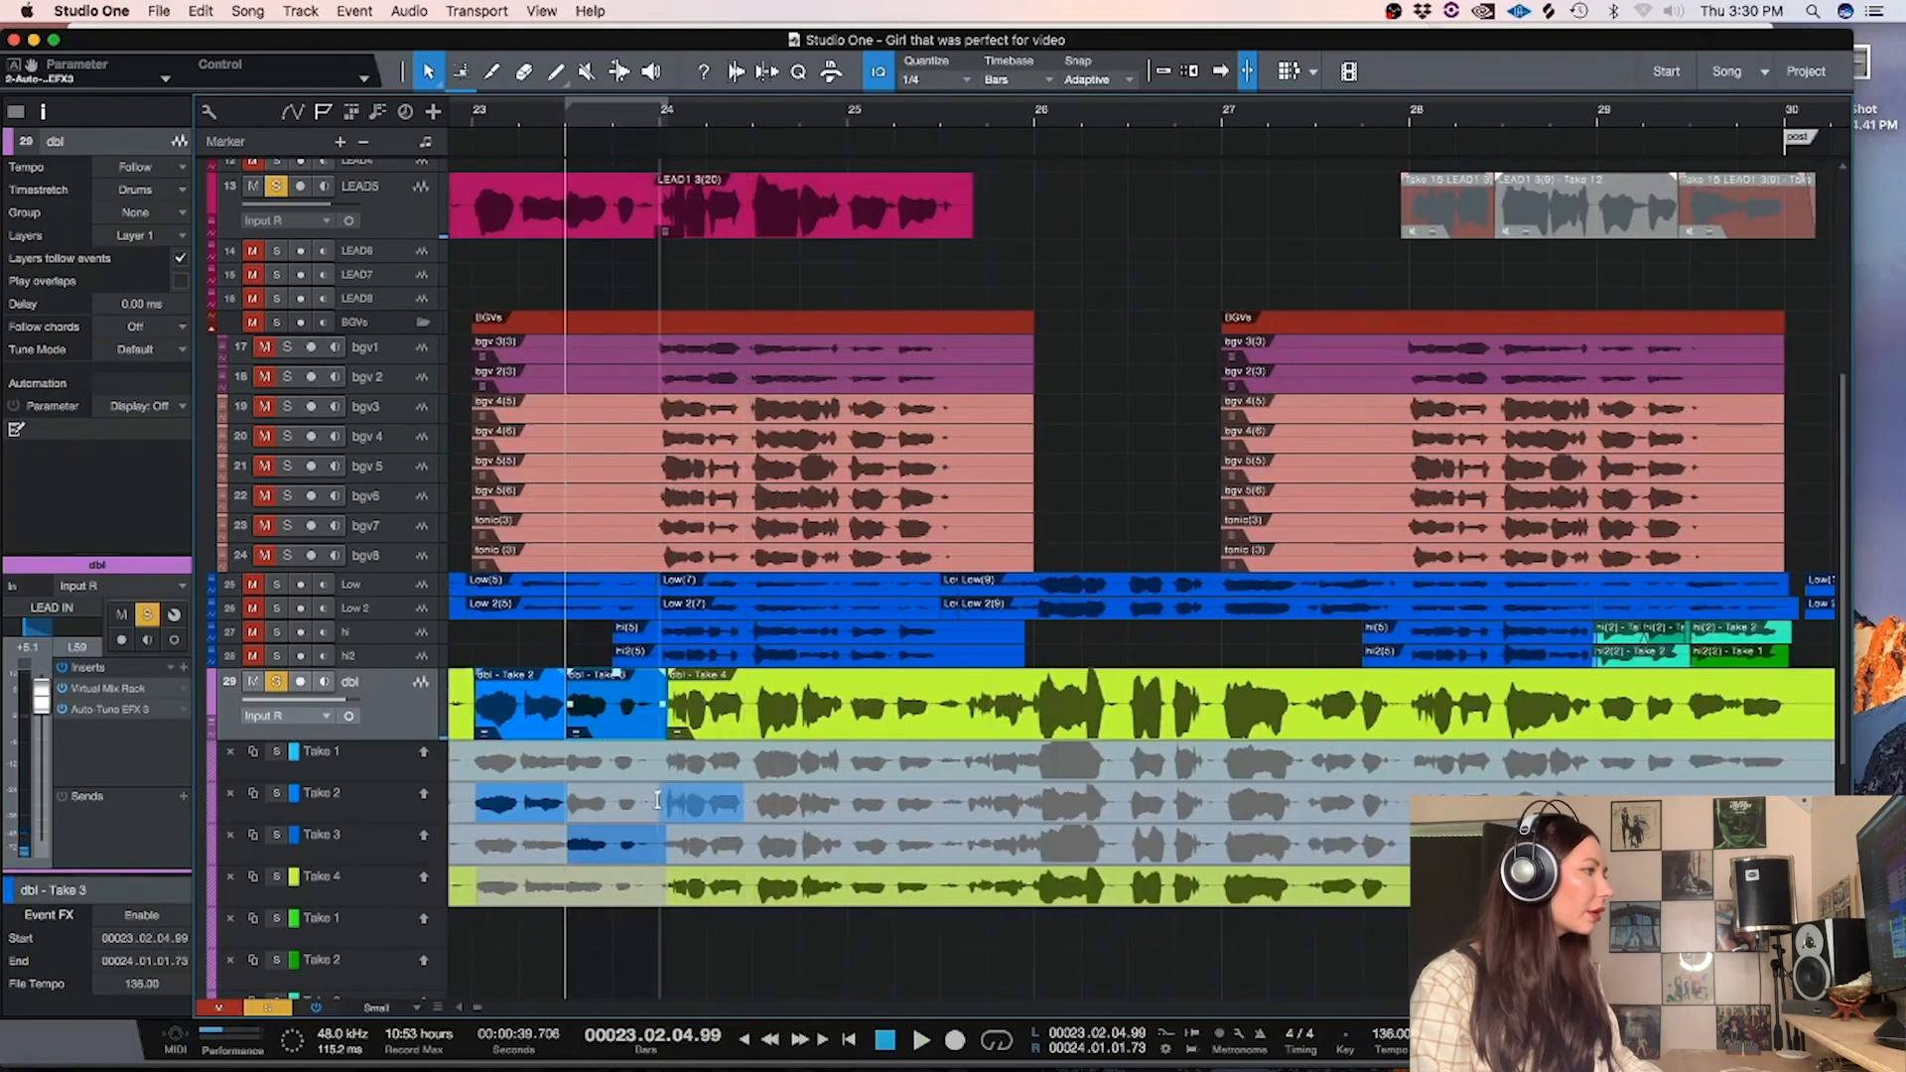
pyautogui.press('space')
pyautogui.press('space')
pyautogui.press('space')
pyautogui.press('space')
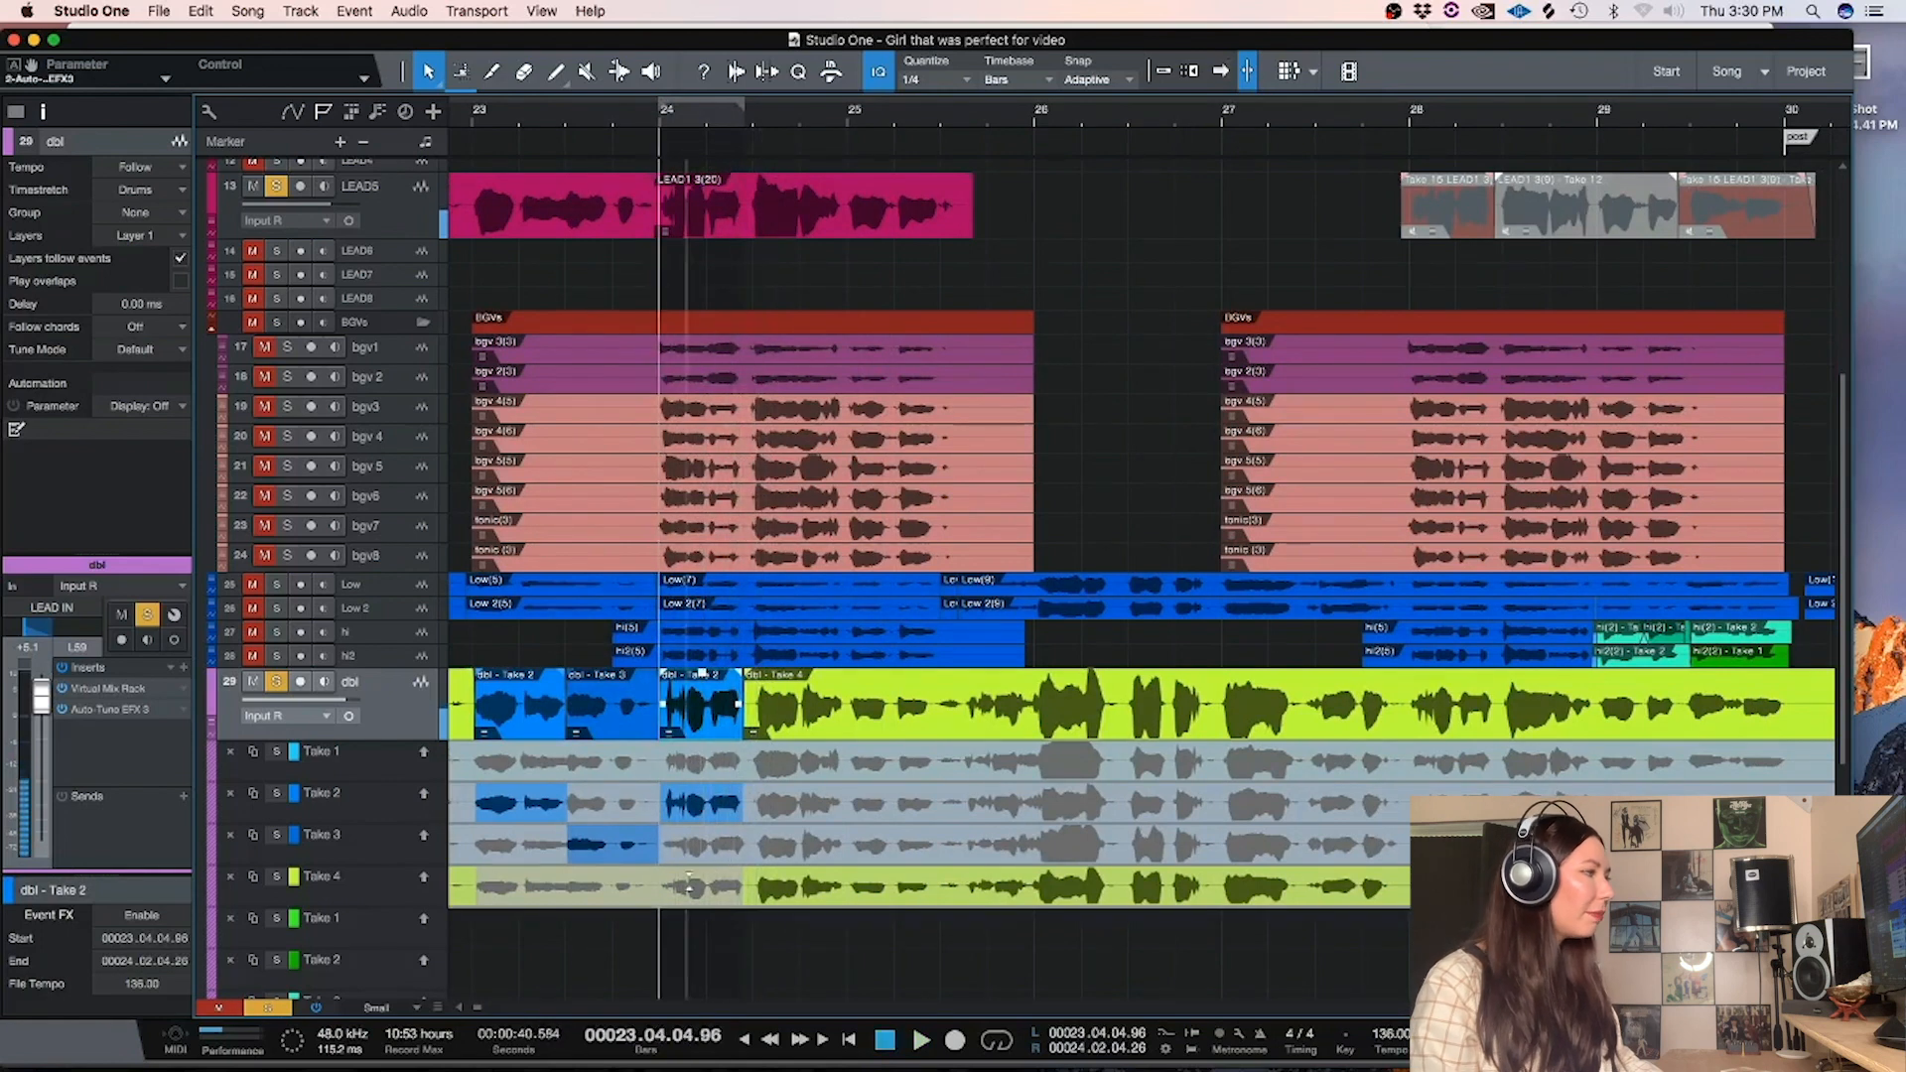
# Switch the first half of bar 24 to Take 4 and back to Take 2, playing it to compare the takes
pyautogui.moveTo(655, 888); pyautogui.dragTo(753, 905)
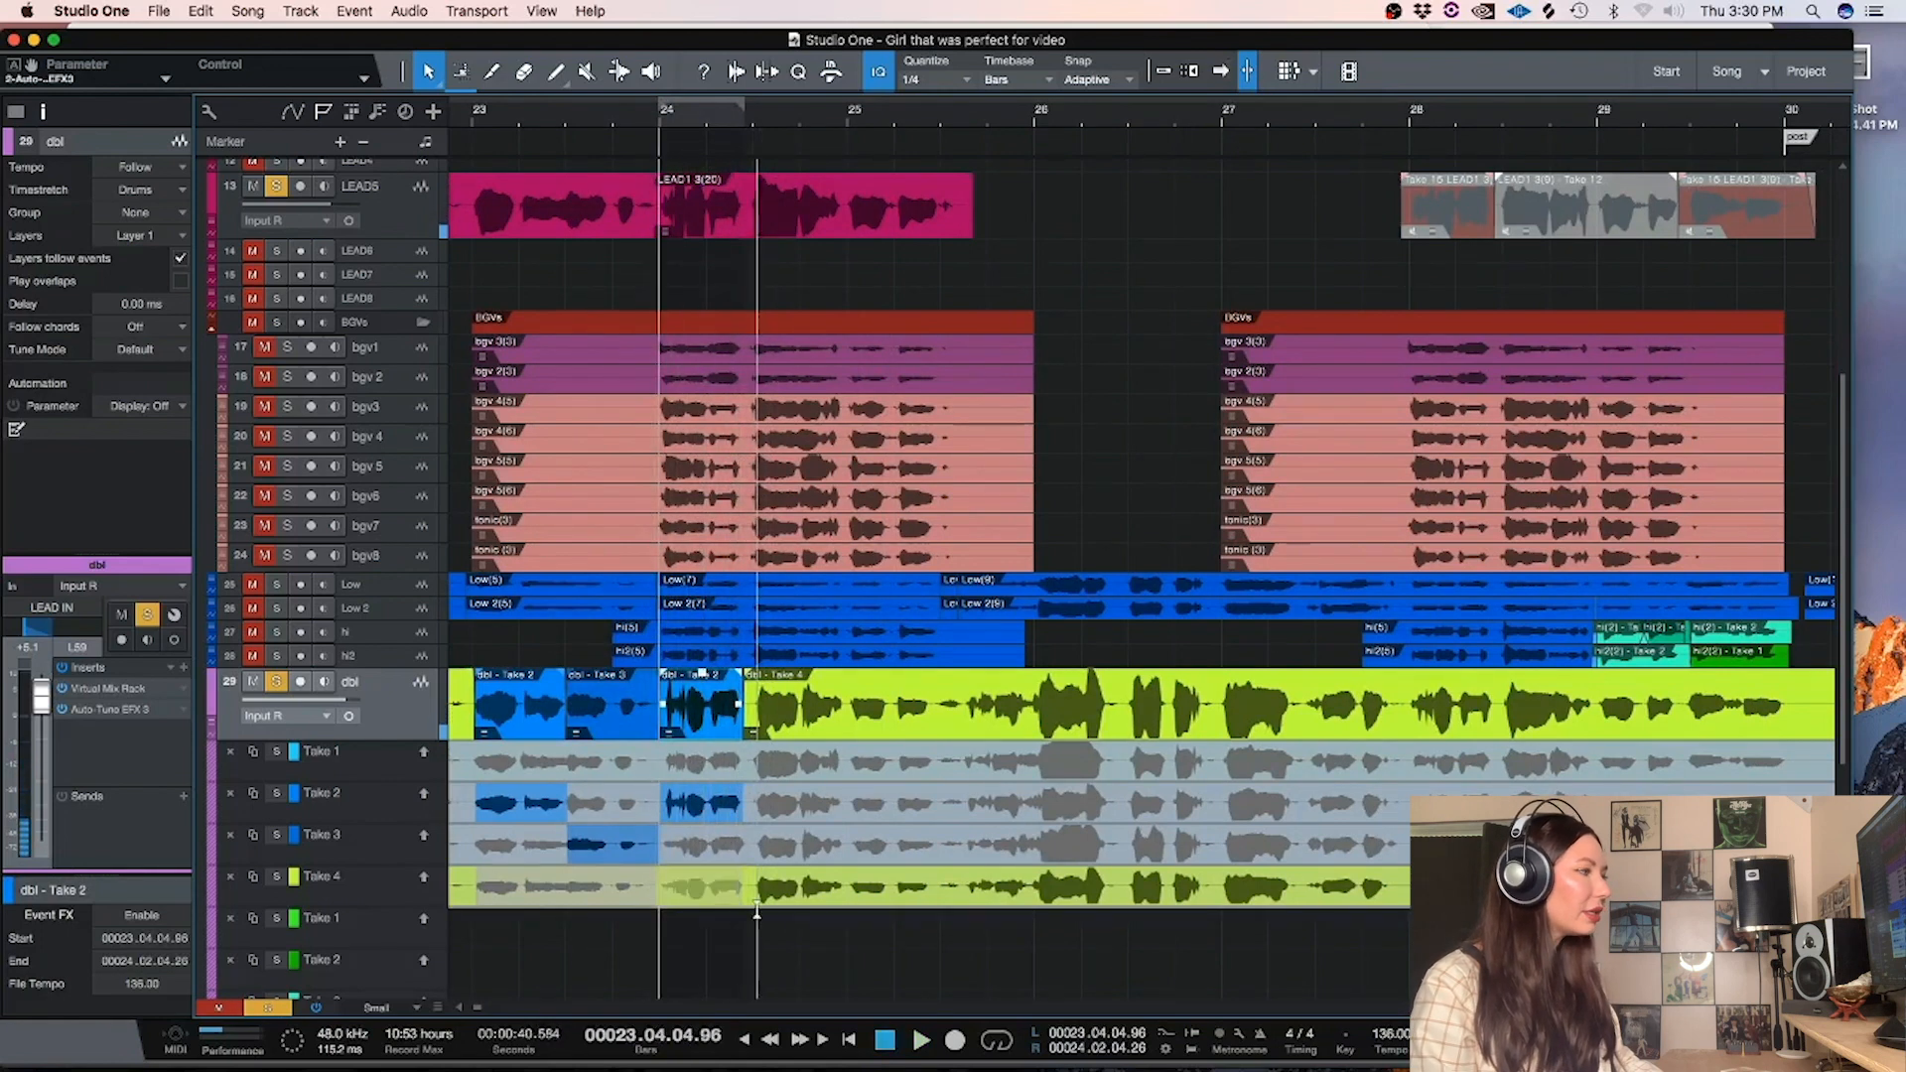
pyautogui.doubleClick(687, 800)
pyautogui.moveTo(658, 800); pyautogui.dragTo(746, 805)
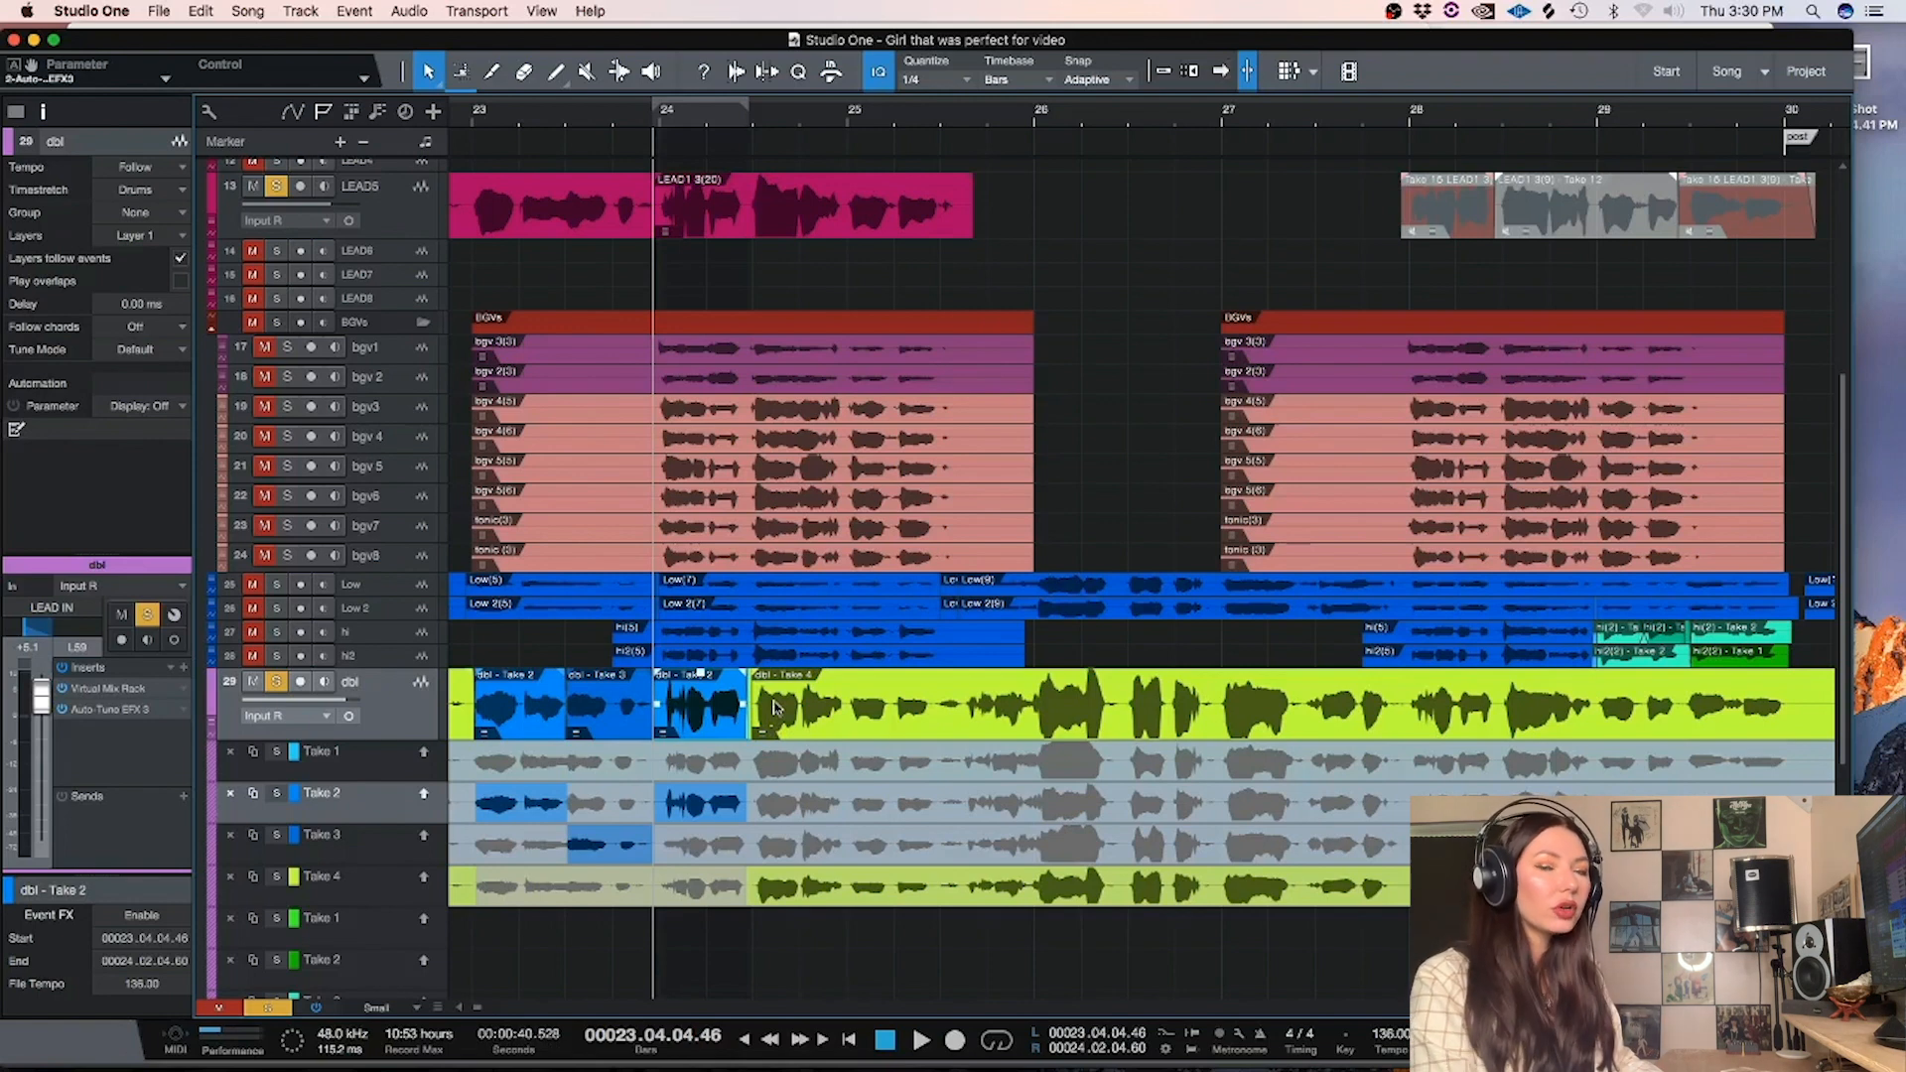
pyautogui.press('space')
pyautogui.press('space')
pyautogui.press('space')
# Comp the first half of bar 24 on the dbl track from Take 4 and play it
pyautogui.click(666, 869)
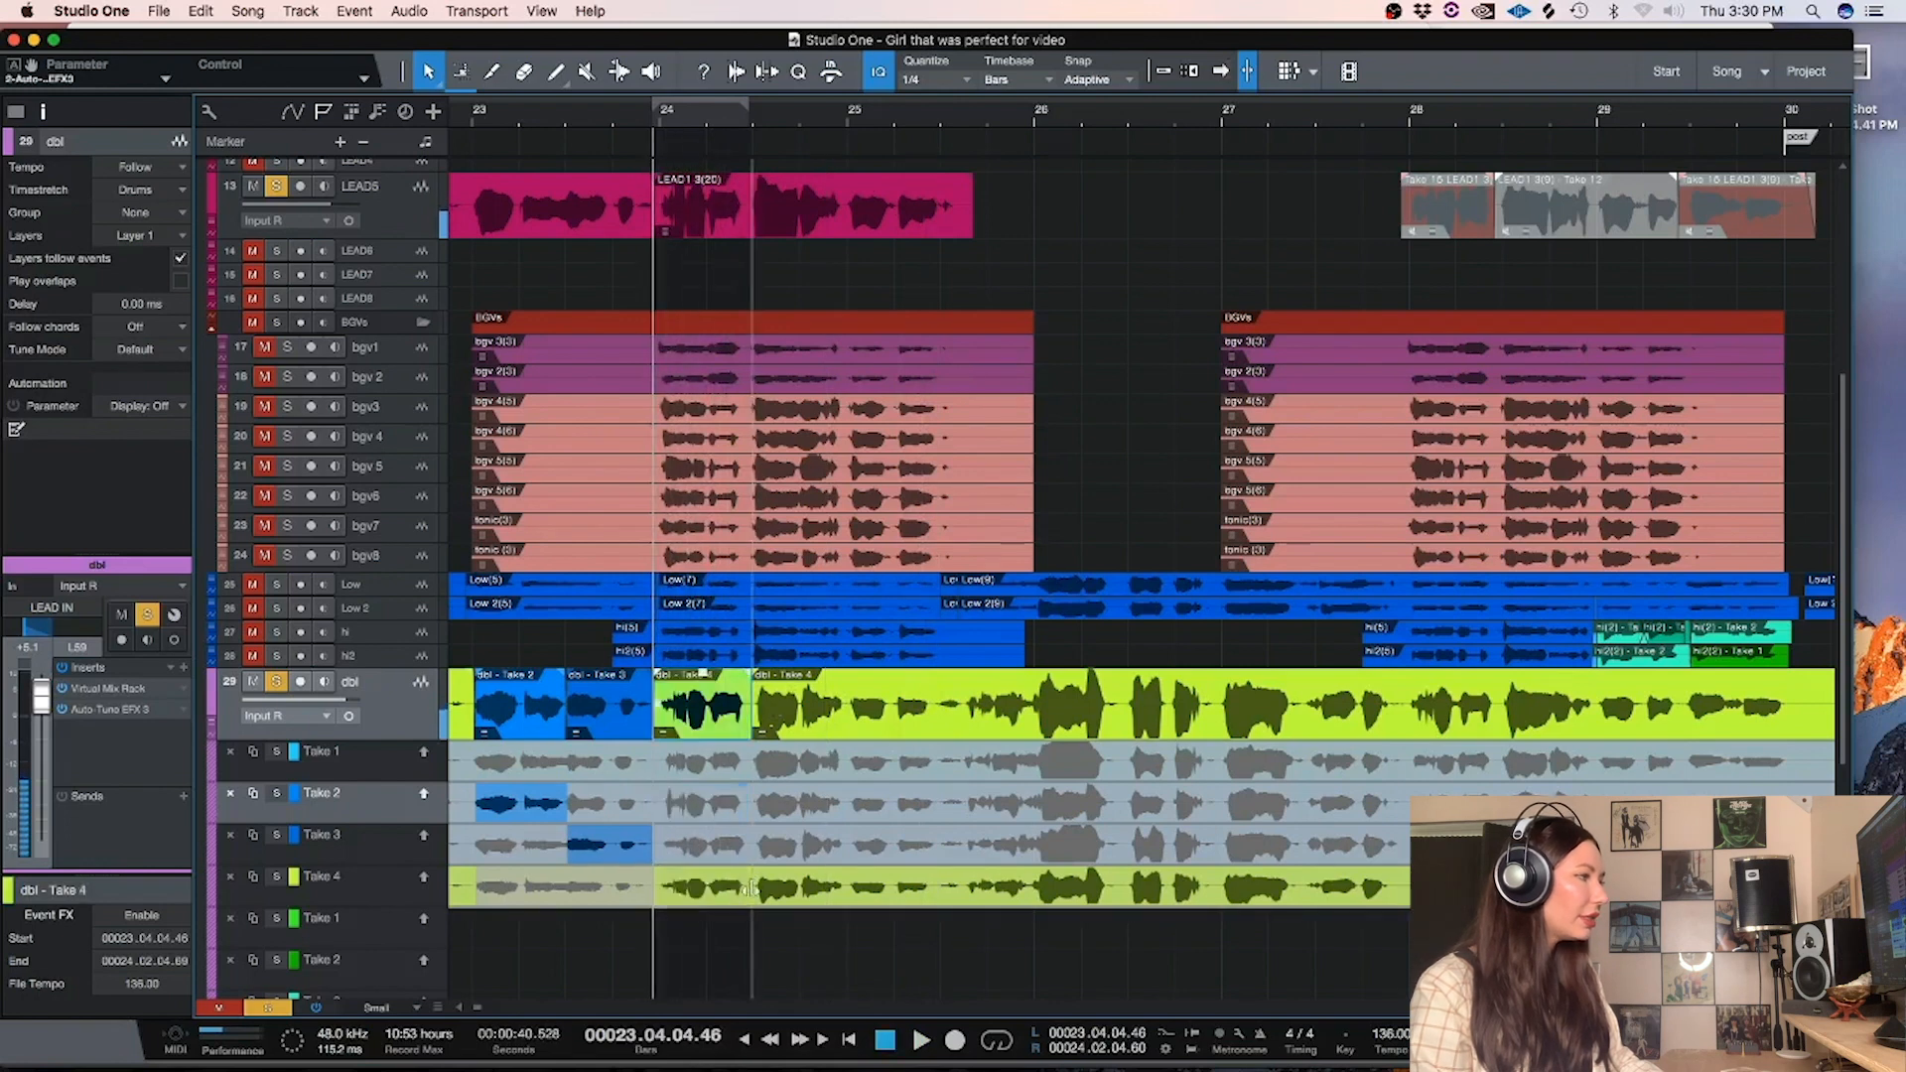
pyautogui.press('space')
pyautogui.press('space')
# Comp the dbl track's short section from about beat 2 to beat 3 of bar 24 from Take 2 and play it
pyautogui.moveTo(711, 844); pyautogui.dragTo(705, 805)
pyautogui.press('space')
pyautogui.press('space')
pyautogui.press('space')
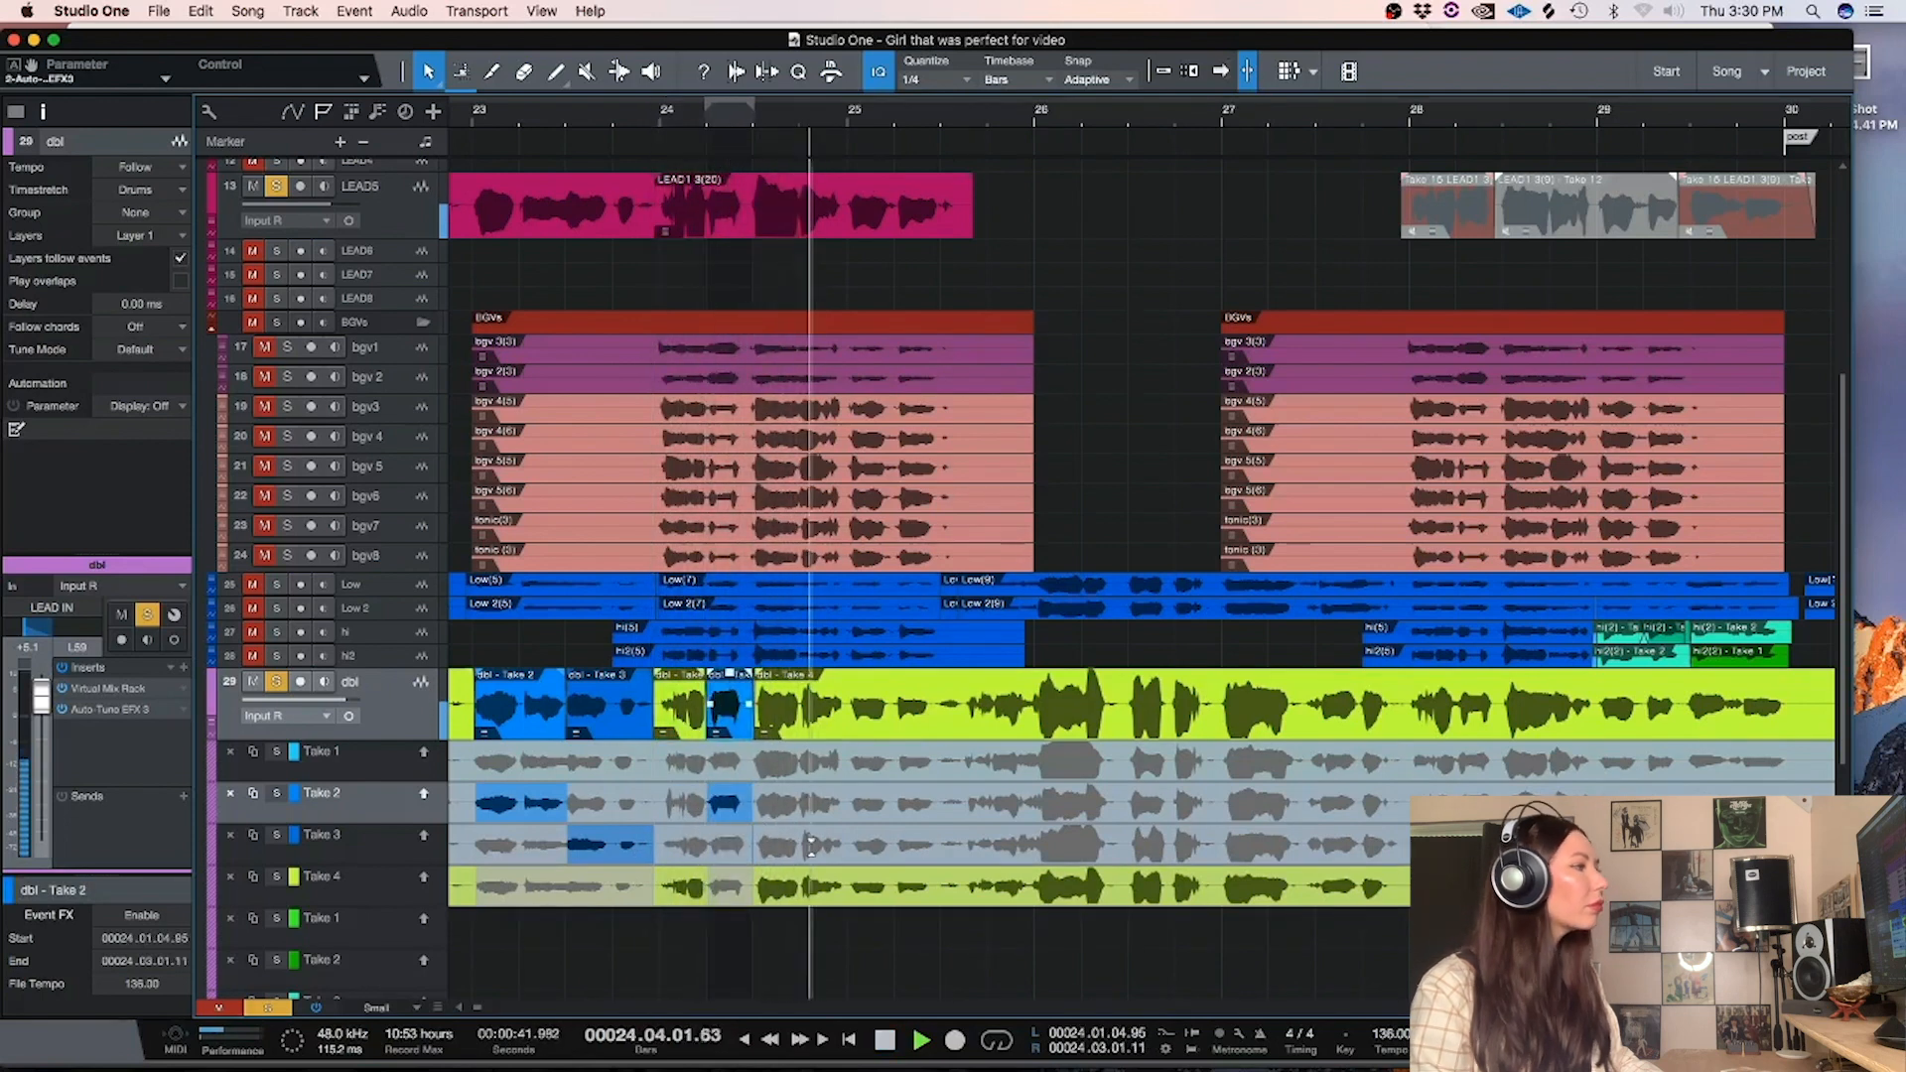
# Stop playback and delete the short dbl section between phrases, from about 25.2.4 to 25.3.2
pyautogui.press('space')
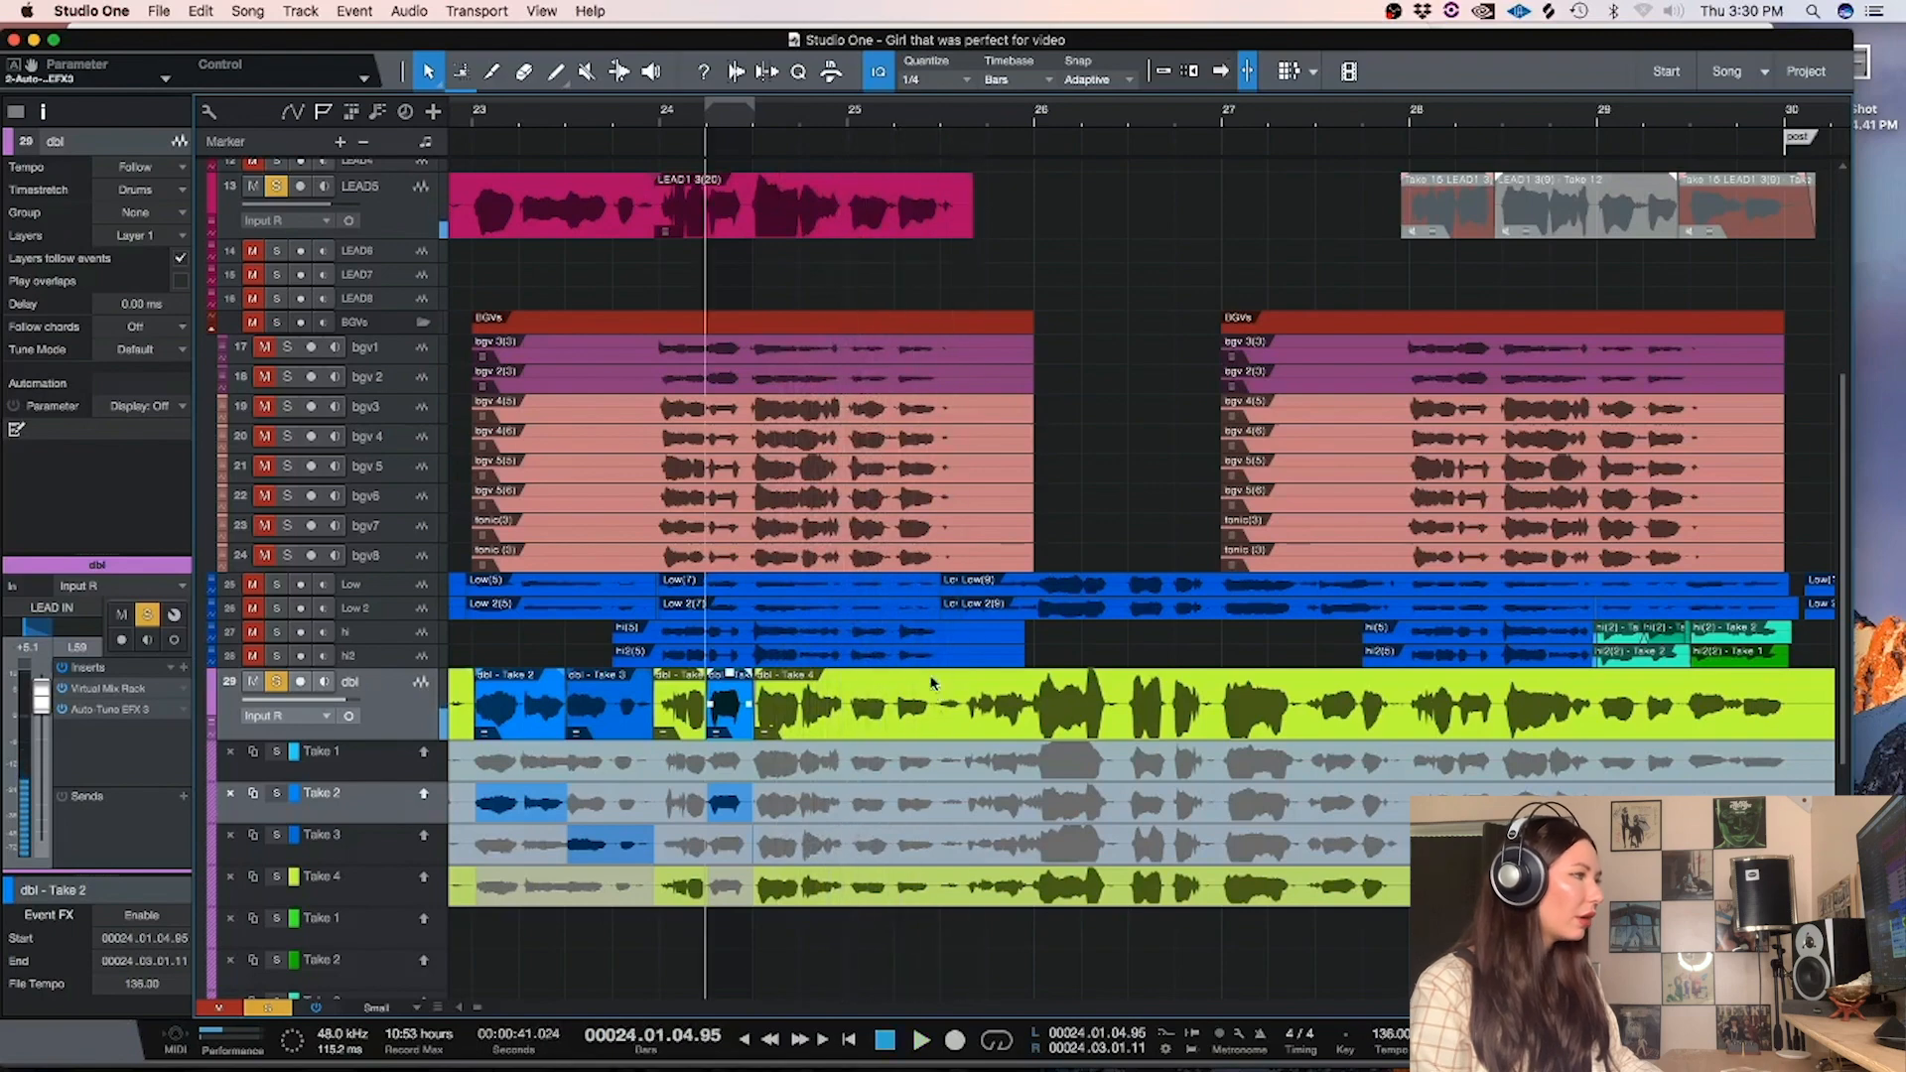
pyautogui.press('2')
pyautogui.moveTo(933, 701); pyautogui.dragTo(961, 701)
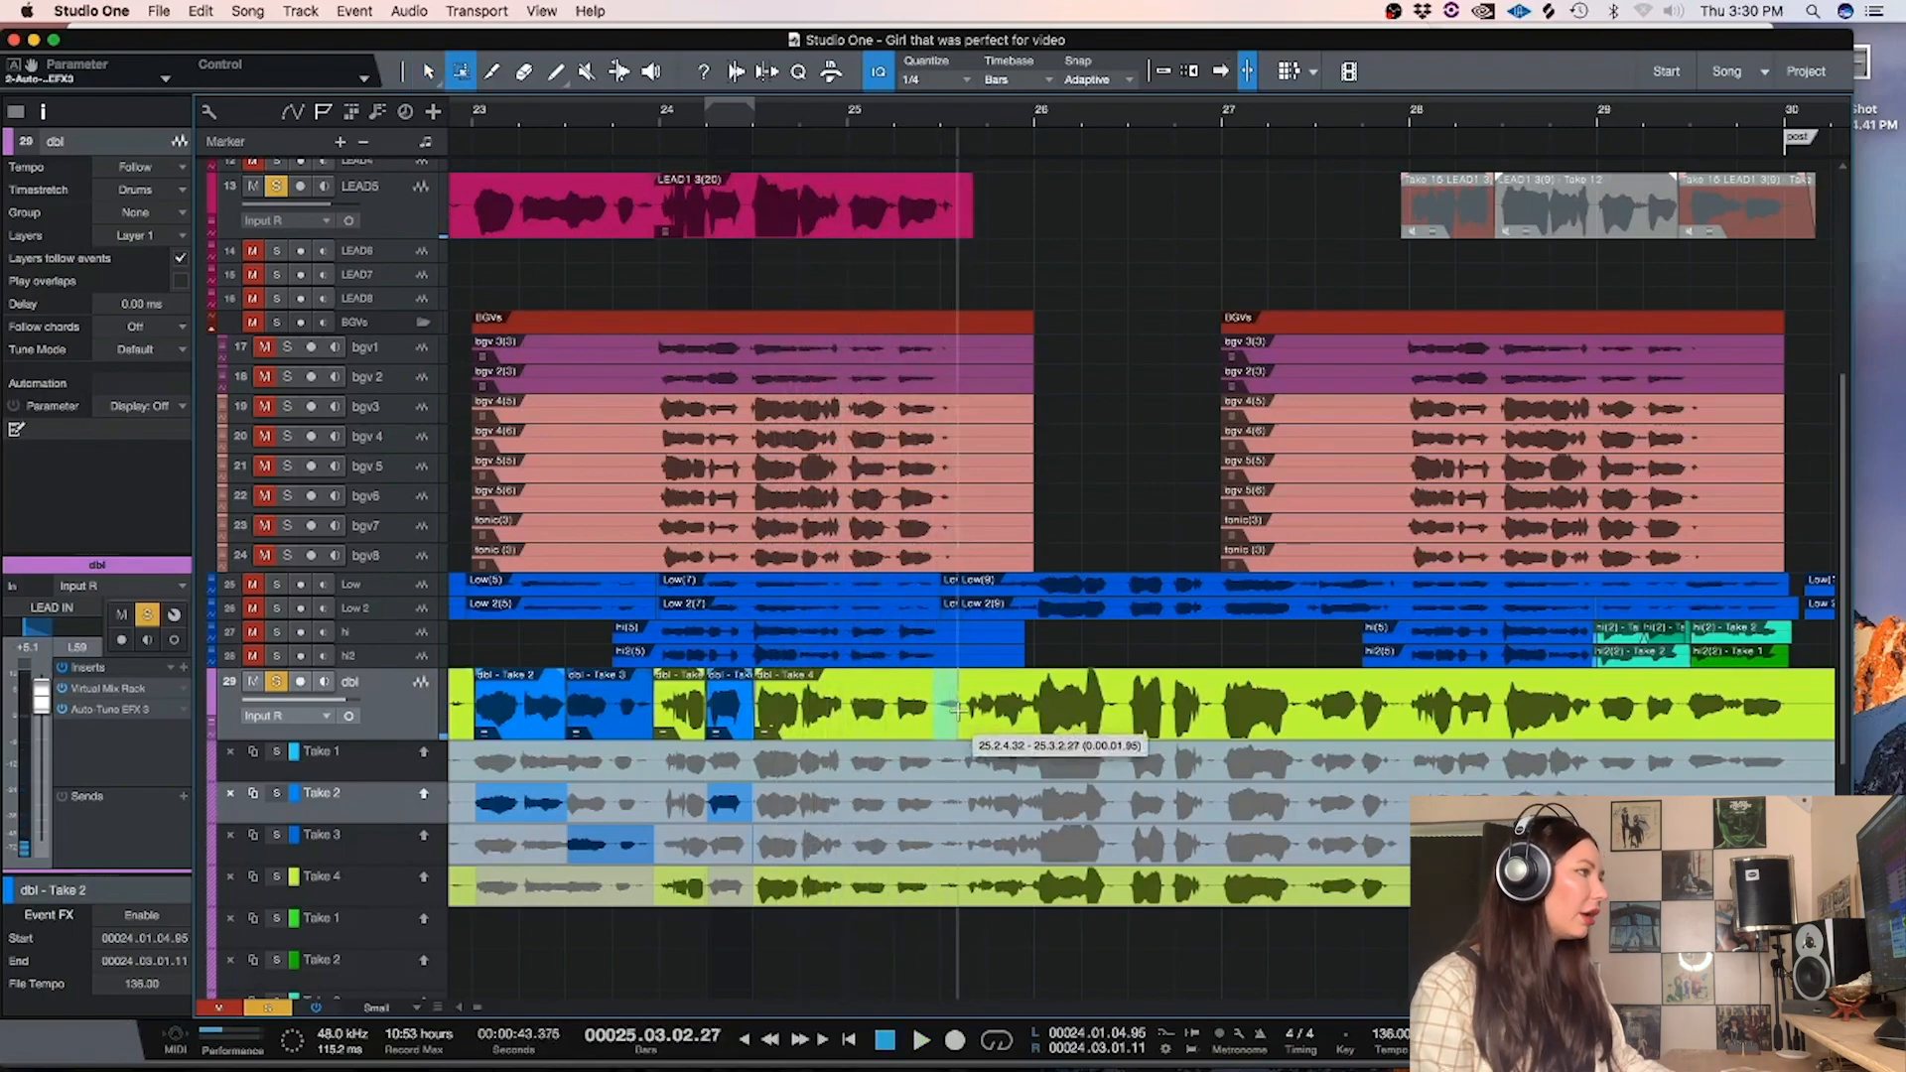
pyautogui.press('Delete')
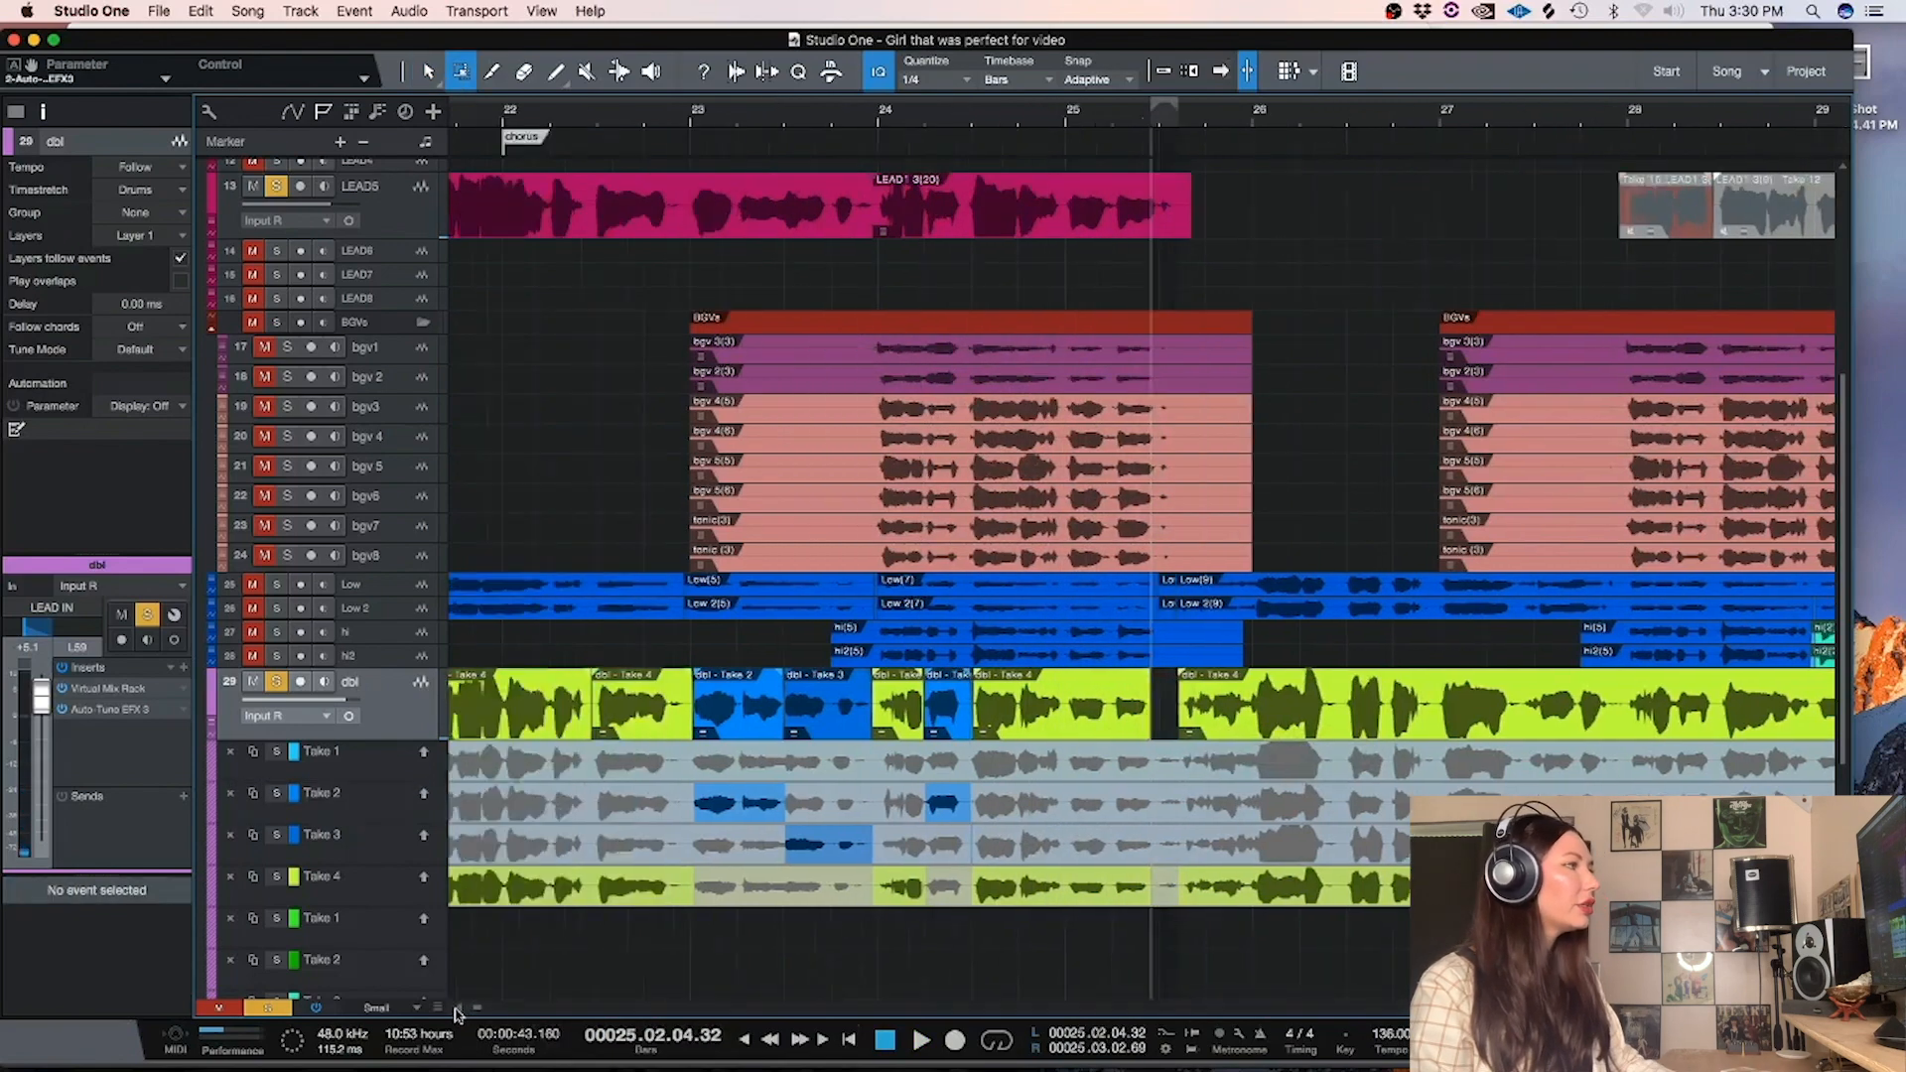
# Delete the leftover purple dbl event before the first comped chorus phrase at bar 21 and save the song
pyautogui.hscroll(-6, 463, 1006)
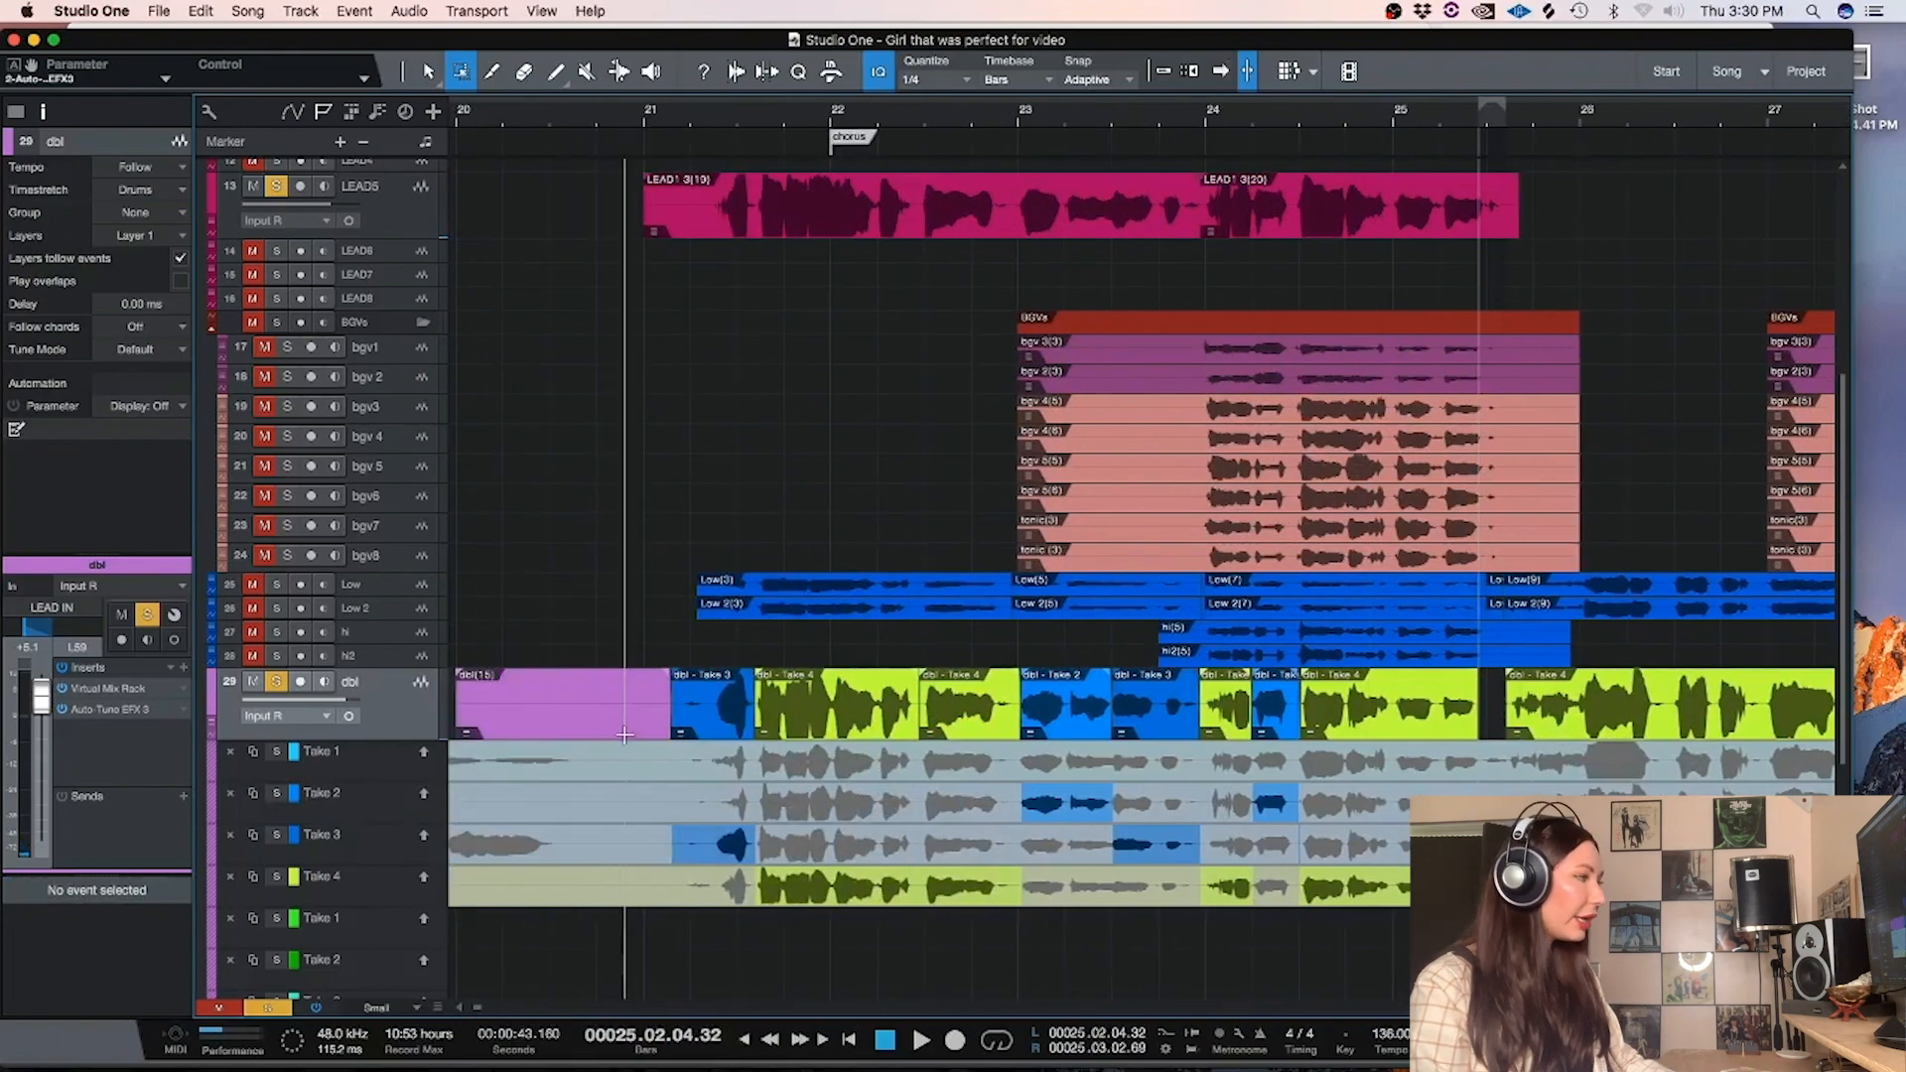
pyautogui.press('1')
pyautogui.click(625, 705)
pyautogui.press('Delete')
pyautogui.click(678, 712)
pyautogui.press('super+s')
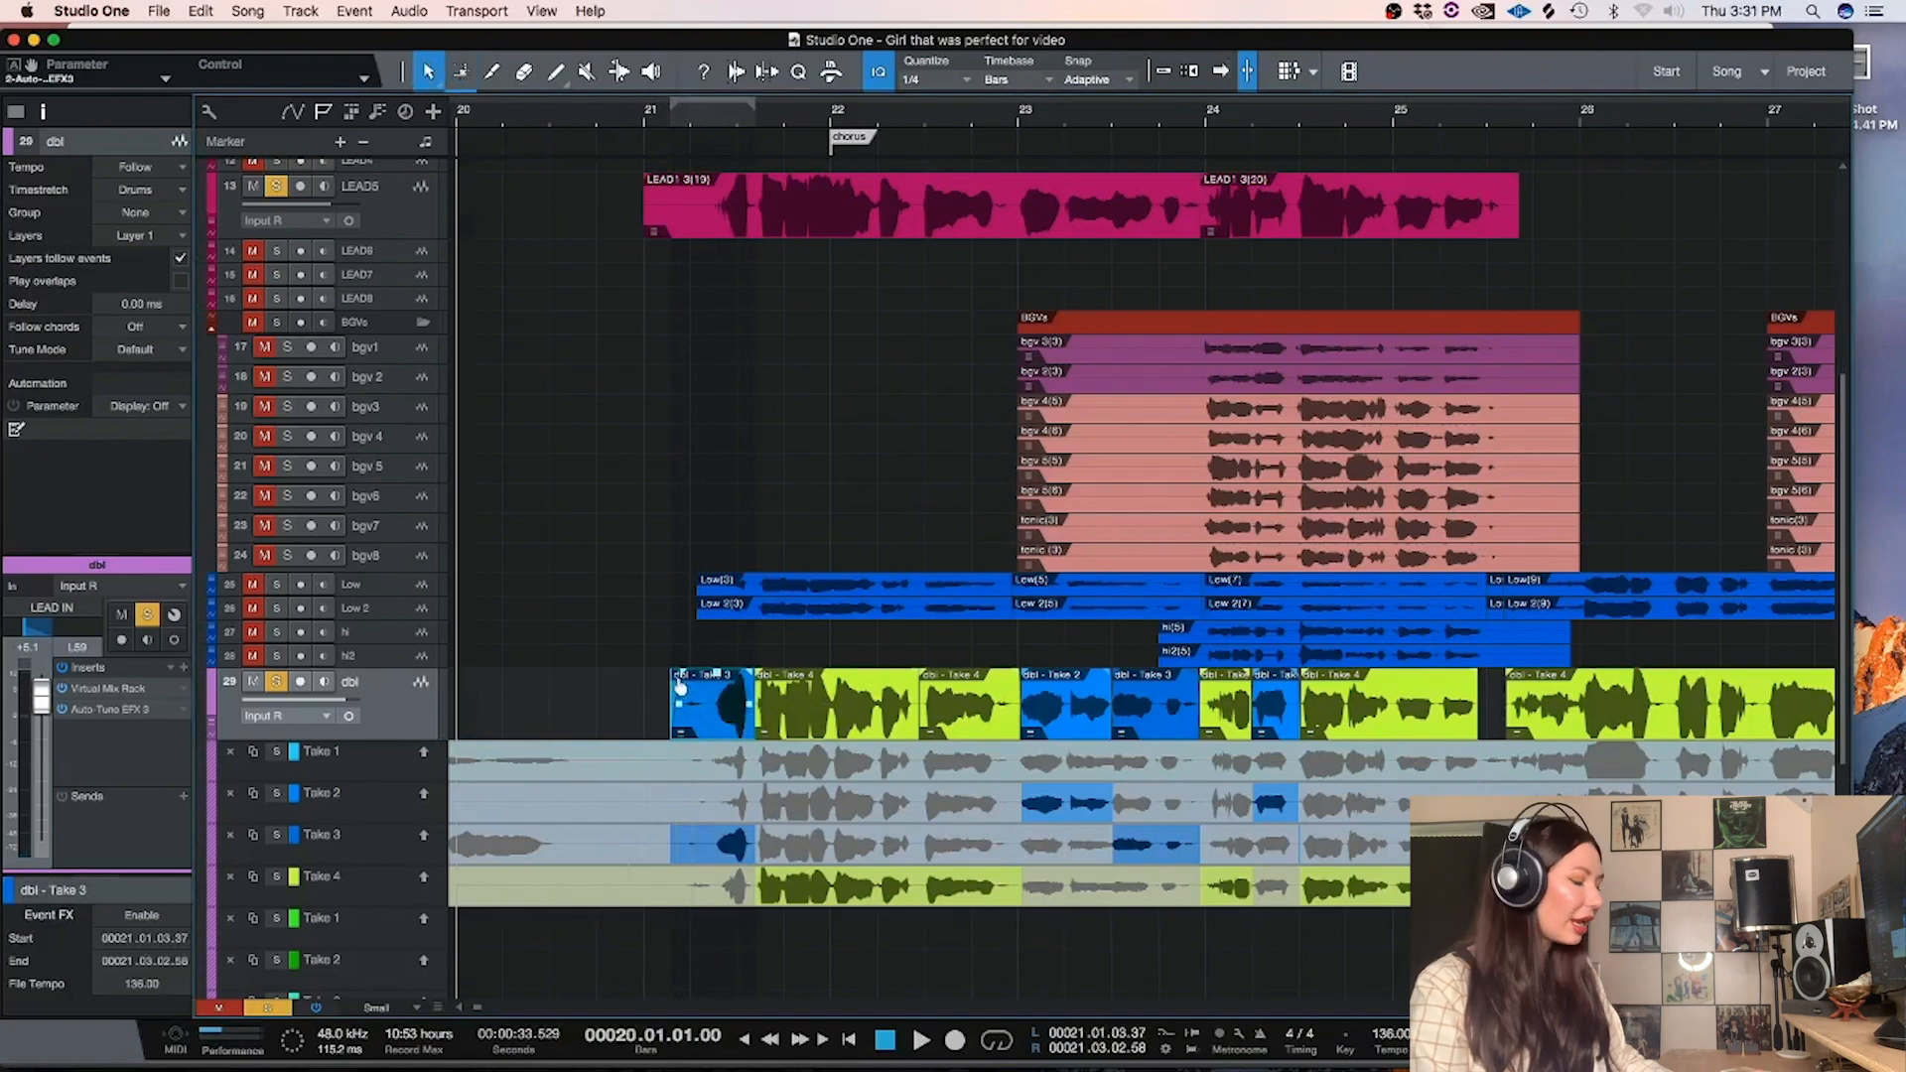
# Move the LEAD5 track directly above the dbl track and save the song
pyautogui.press('super+s')
pyautogui.moveTo(405, 219); pyautogui.dragTo(393, 671)
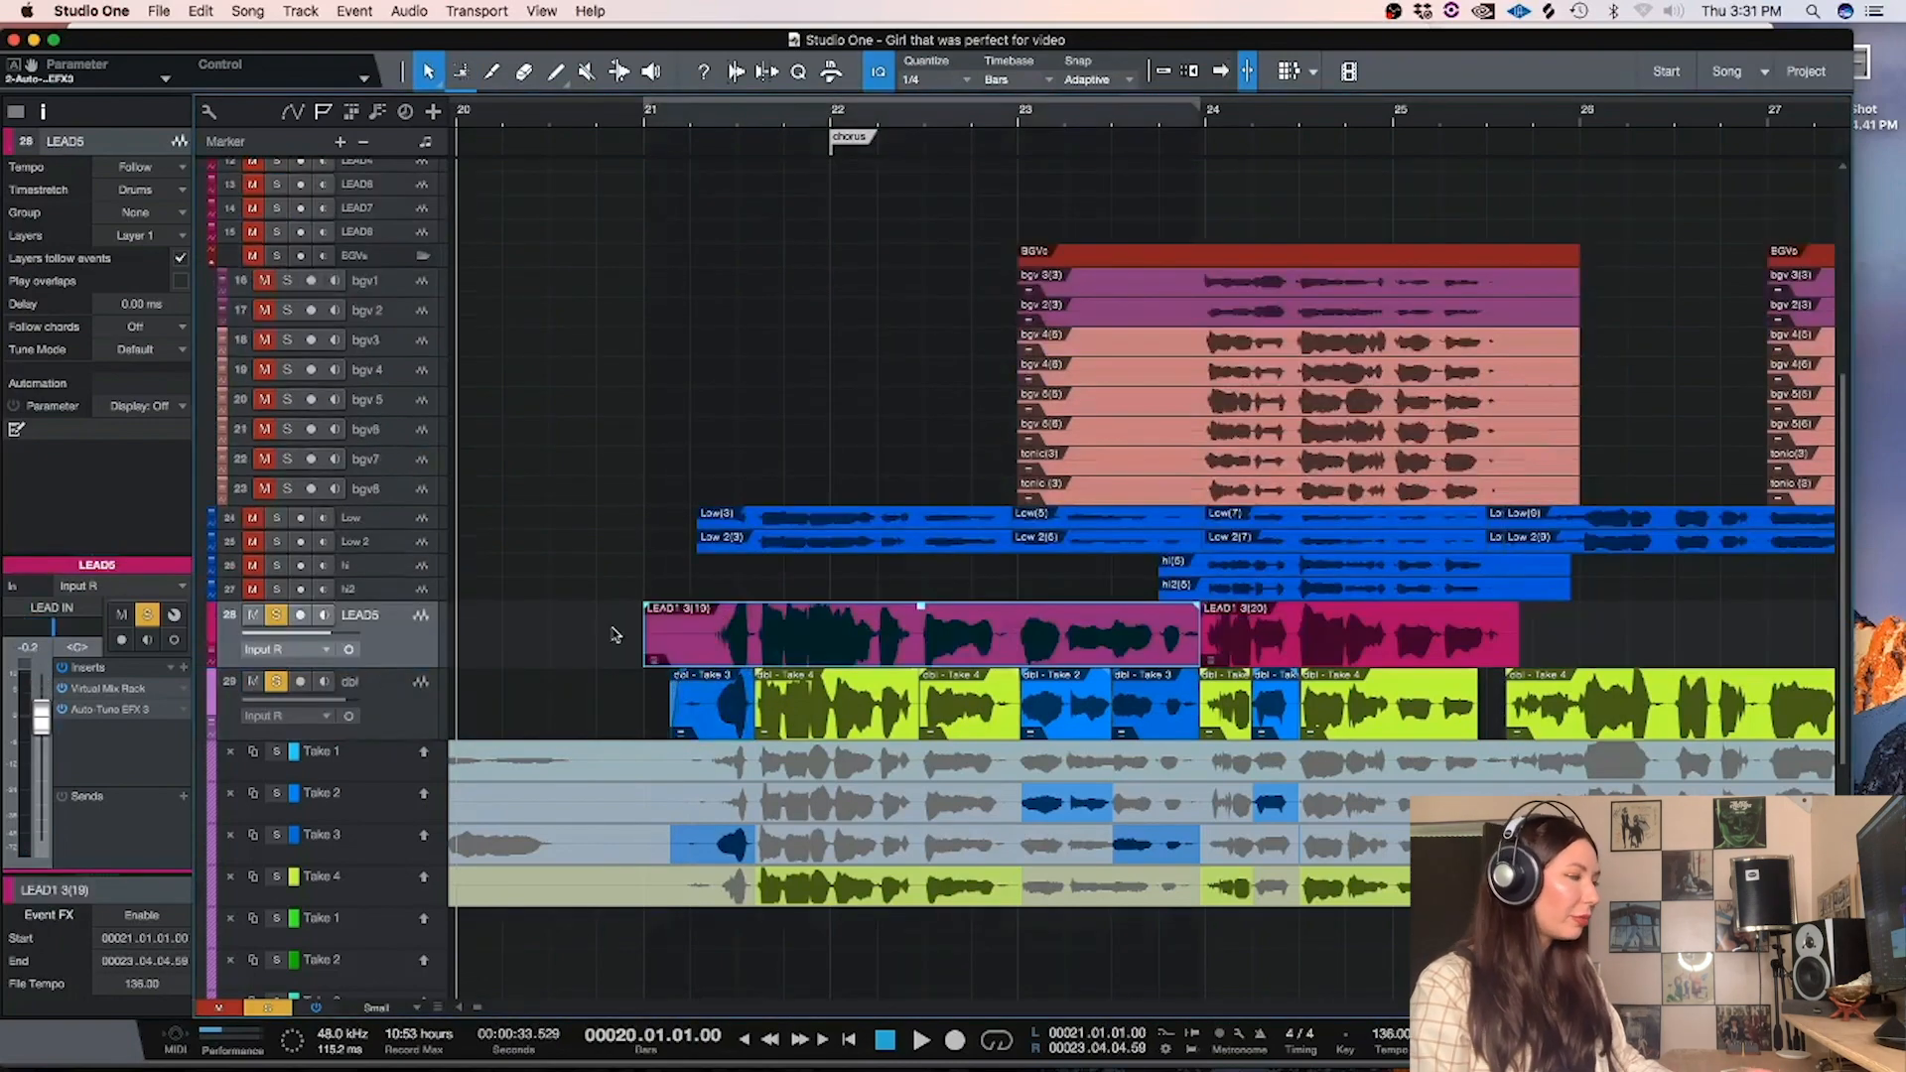
pyautogui.press('super+s')
# Bounce the comped dbl pieces from bar 21 to about 25.3 into one event and unsolo dbl and LEAD5
pyautogui.press('2')
pyautogui.moveTo(647, 707); pyautogui.dragTo(1501, 692)
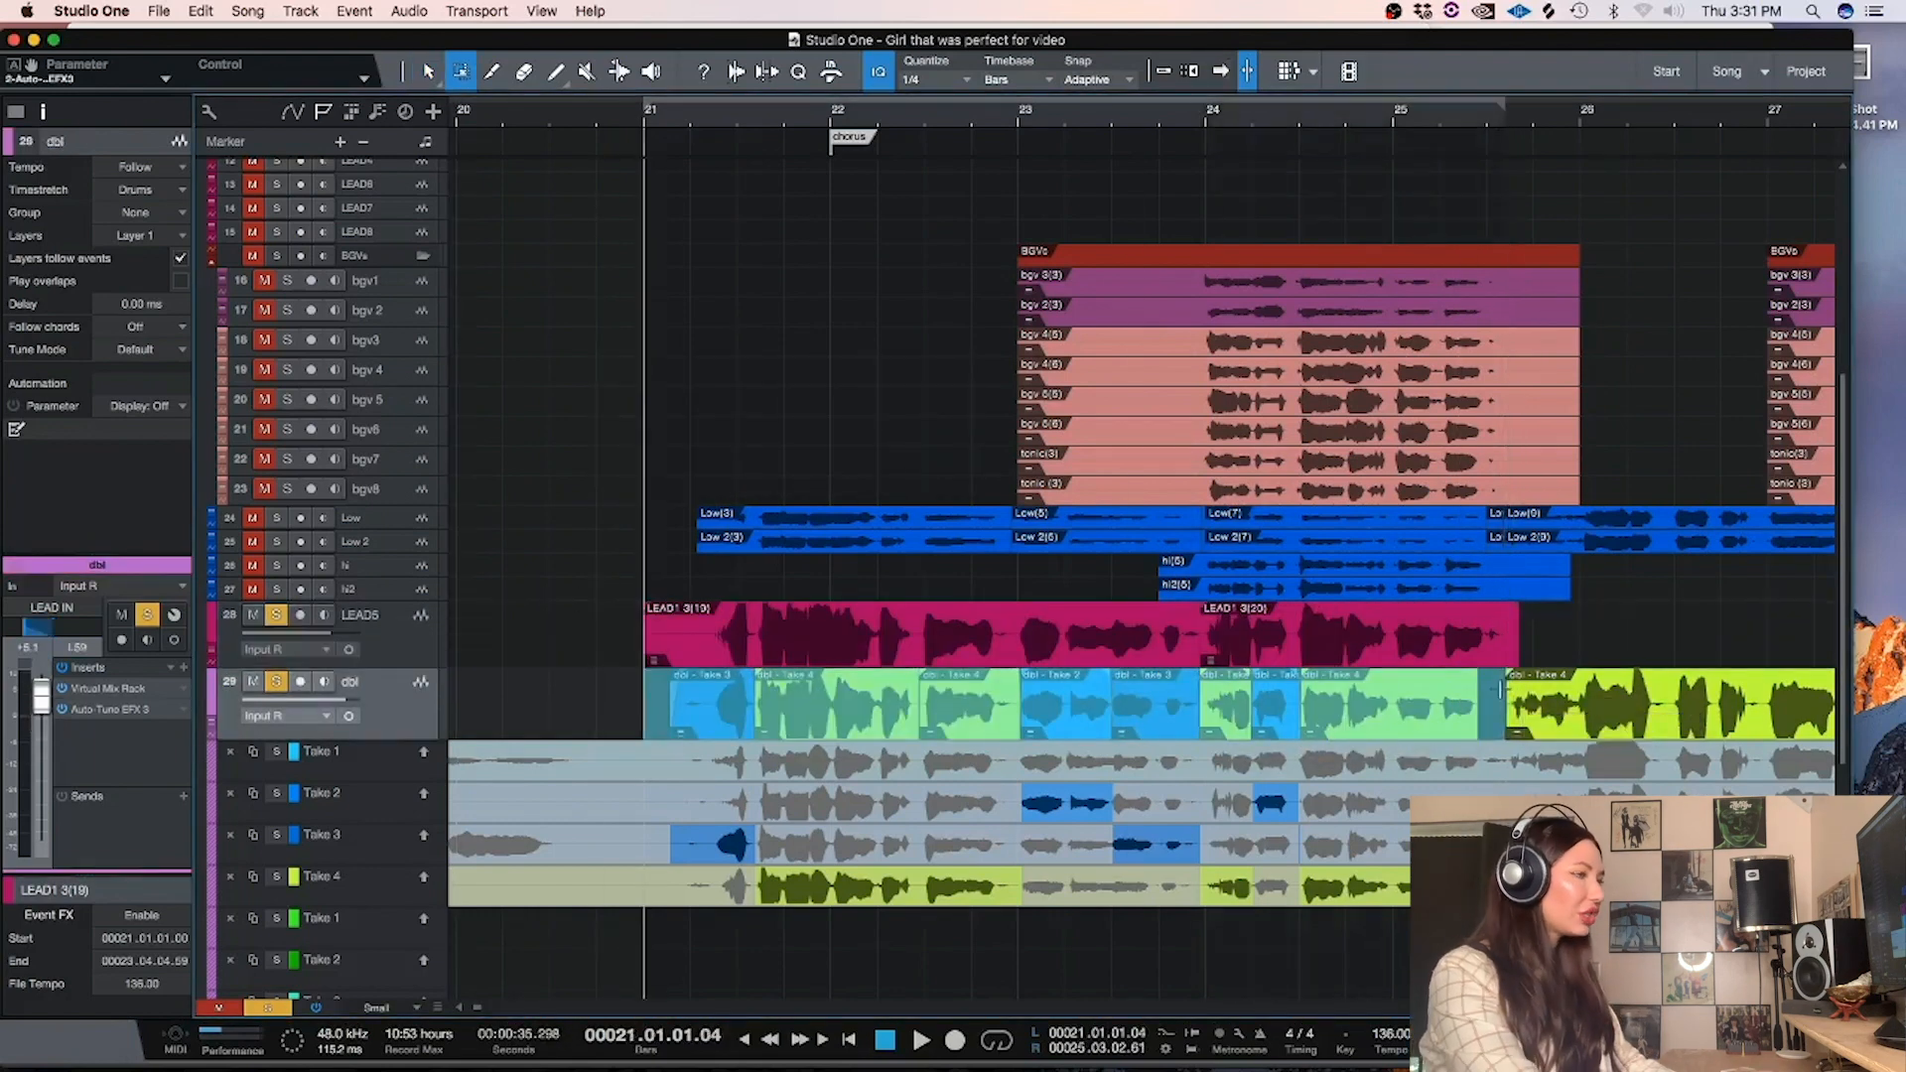
pyautogui.press('super+b')
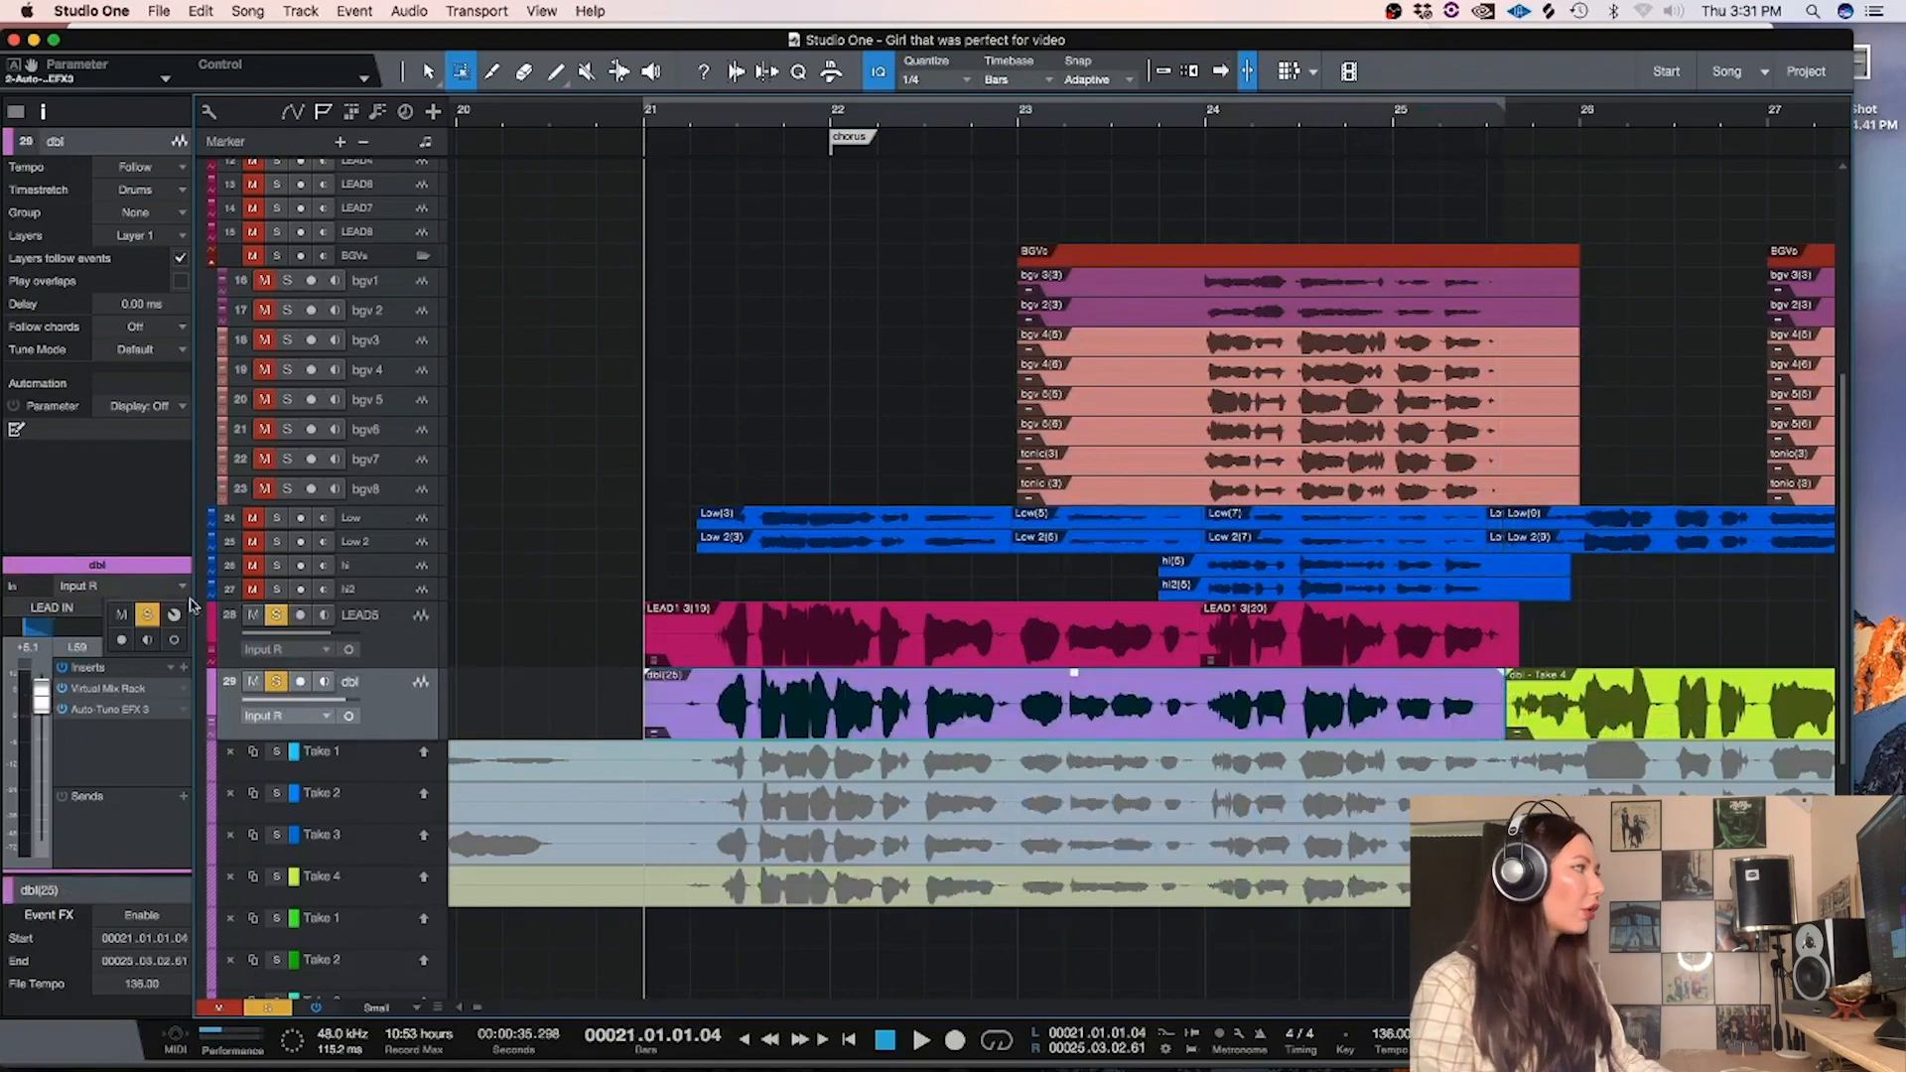
pyautogui.click(278, 682)
pyautogui.click(276, 615)
# Enlarge the Low track, show its takes, and play it soloed from about beat 2 of bar 24
pyautogui.moveTo(380, 528); pyautogui.dragTo(375, 588)
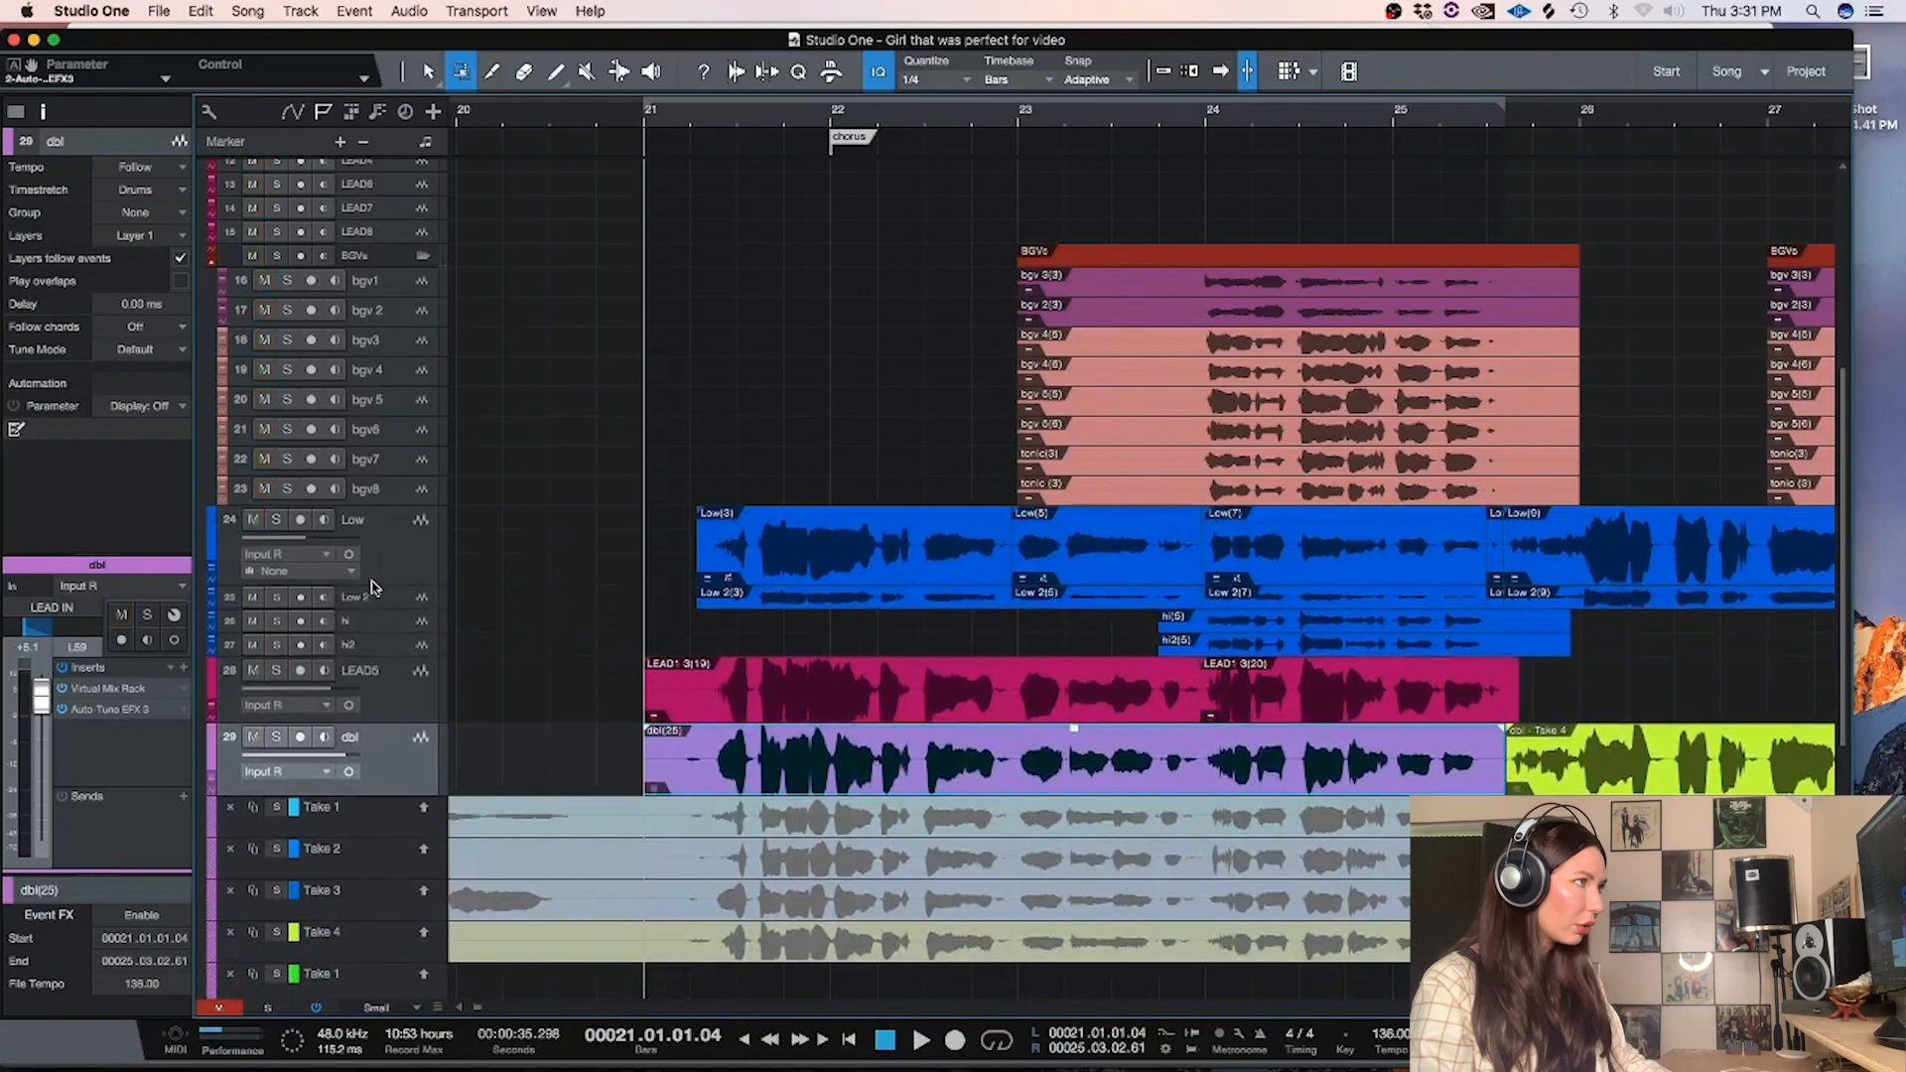
pyautogui.click(212, 576)
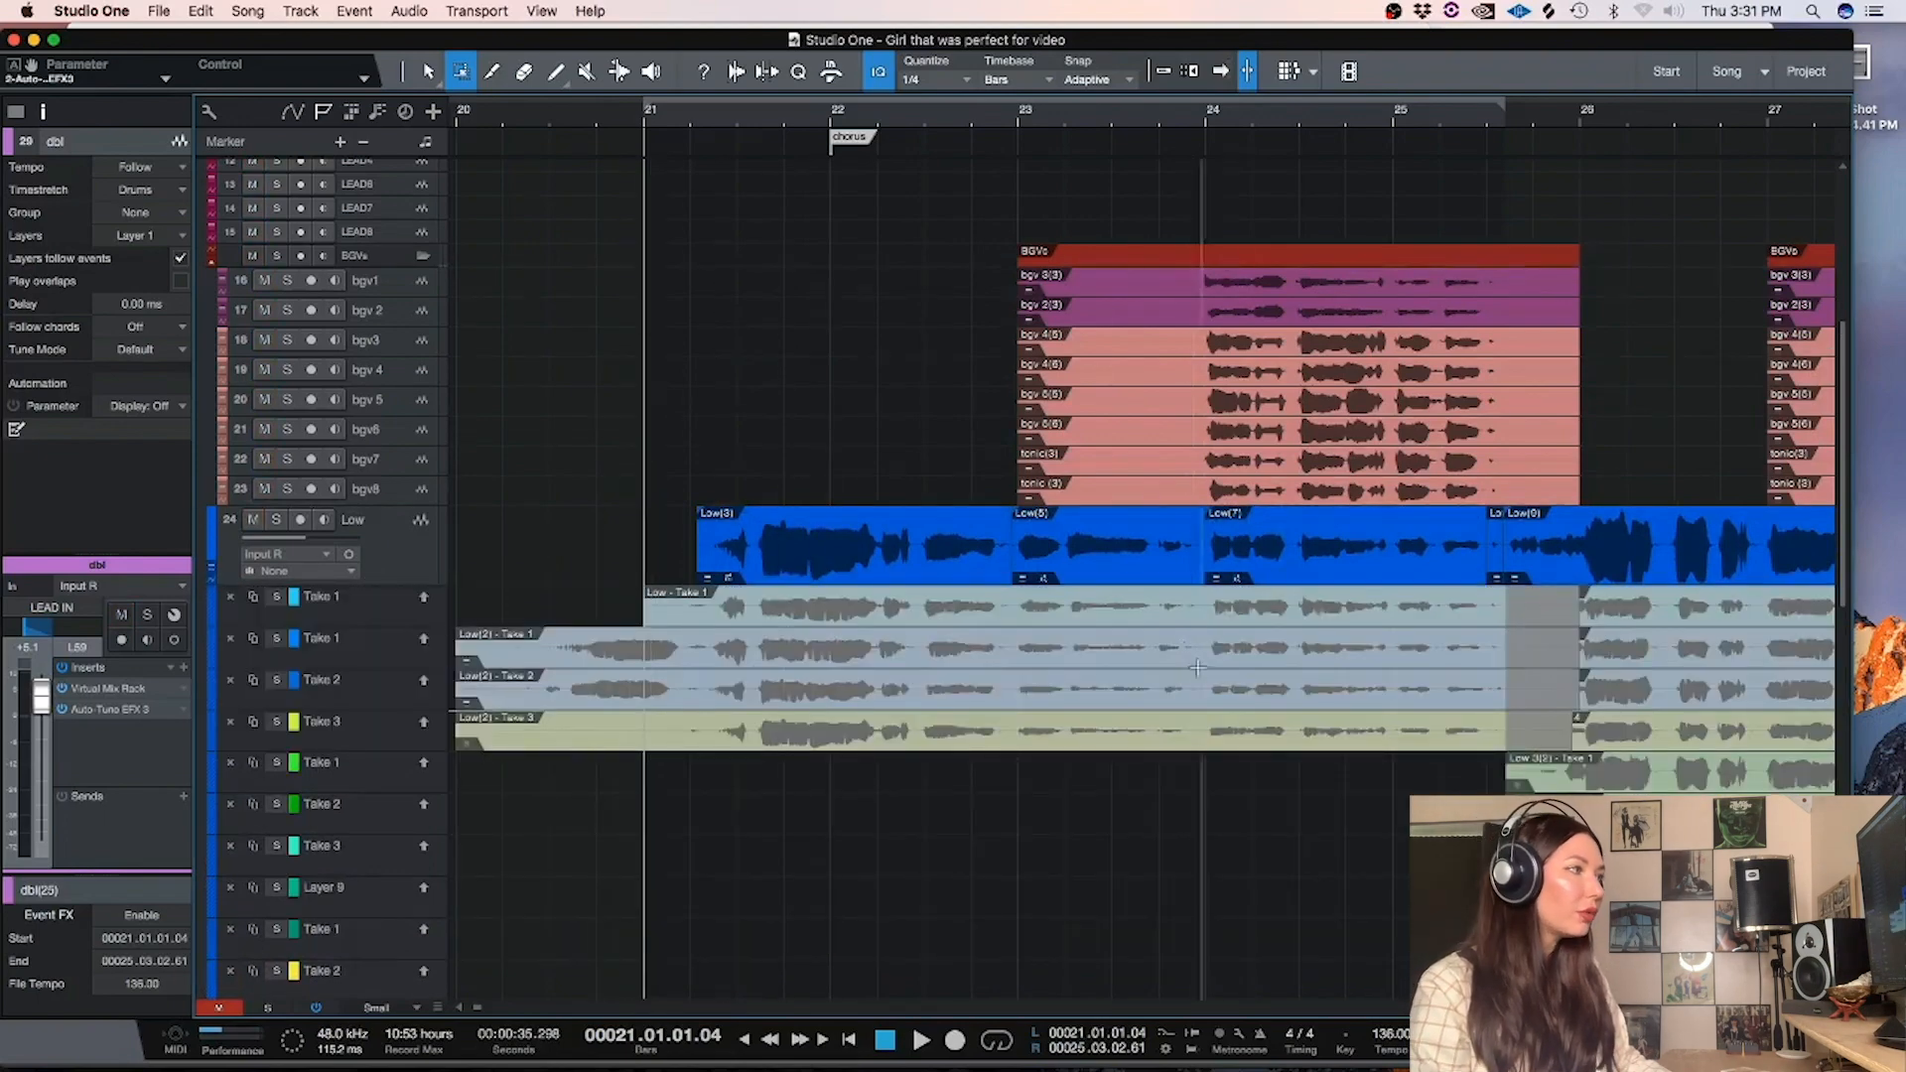
pyautogui.press('1')
pyautogui.click(1286, 113)
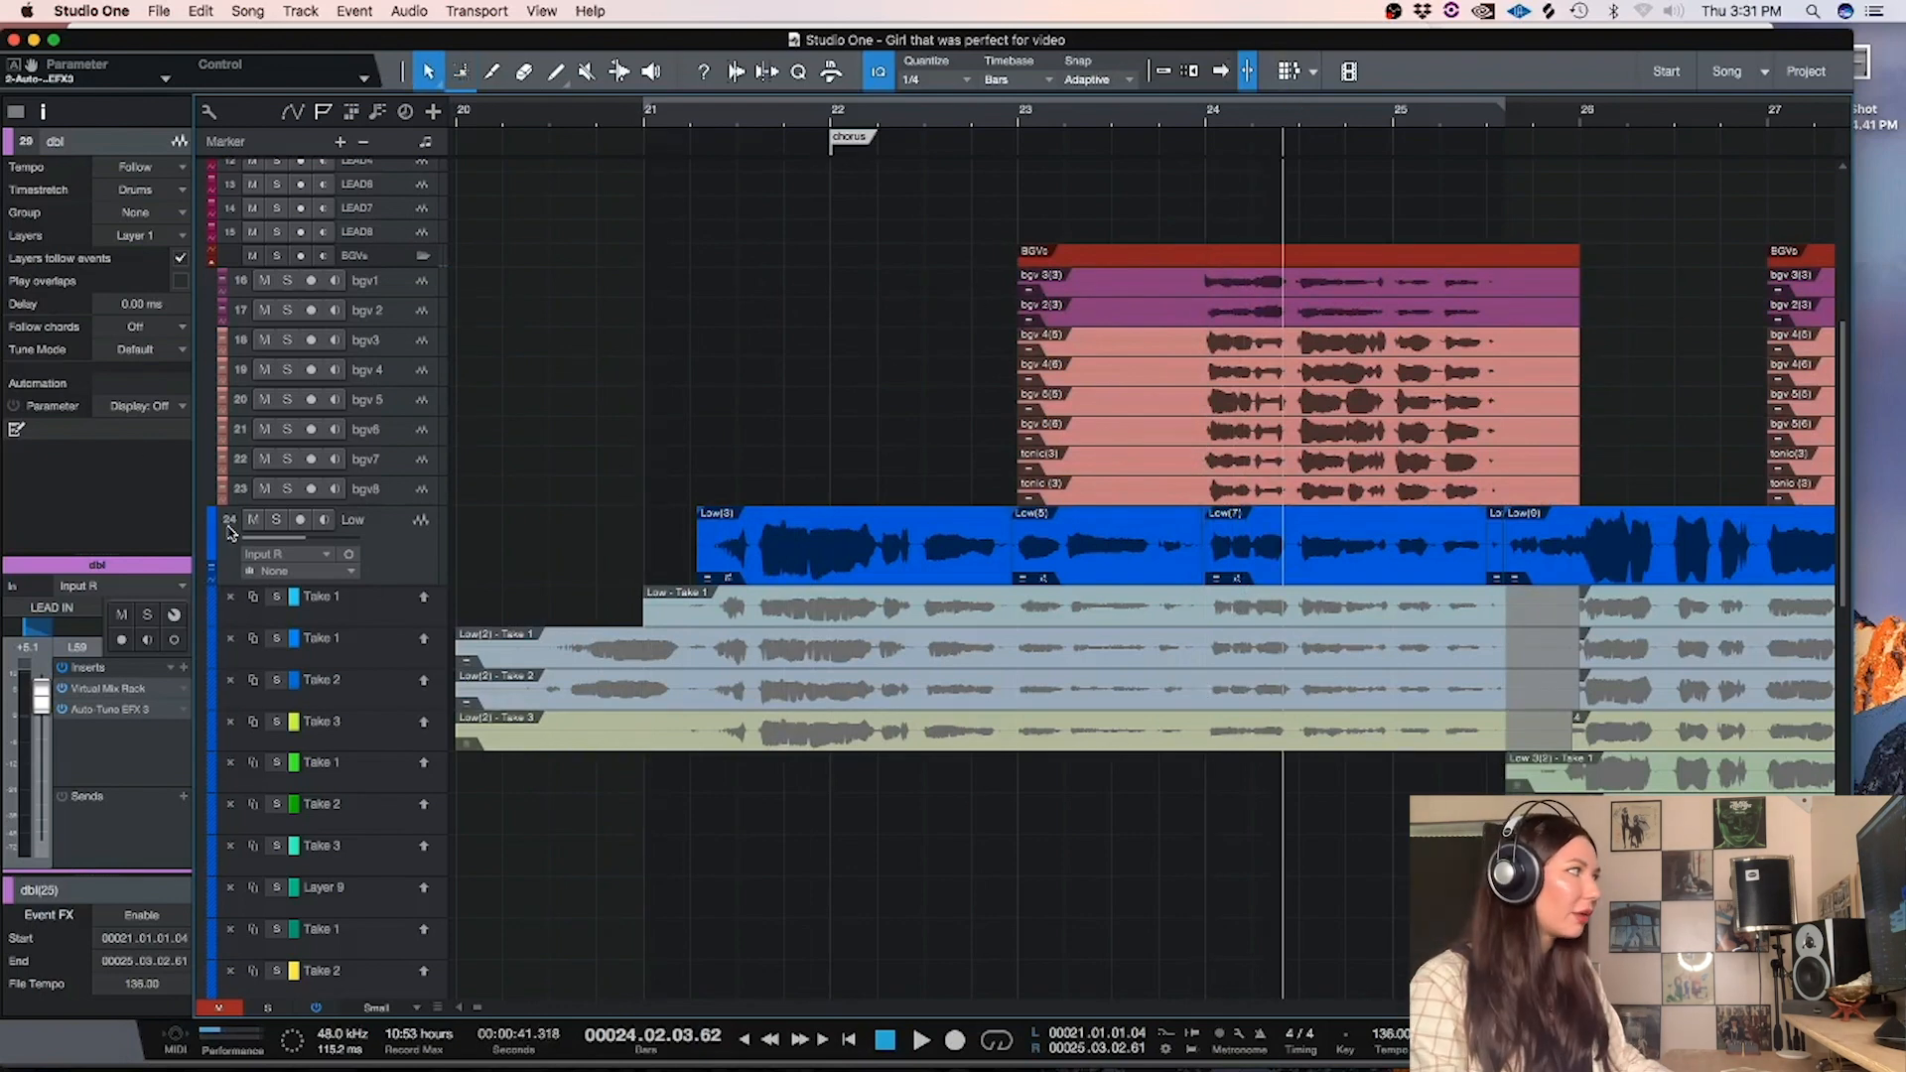
pyautogui.click(276, 519)
pyautogui.press('space')
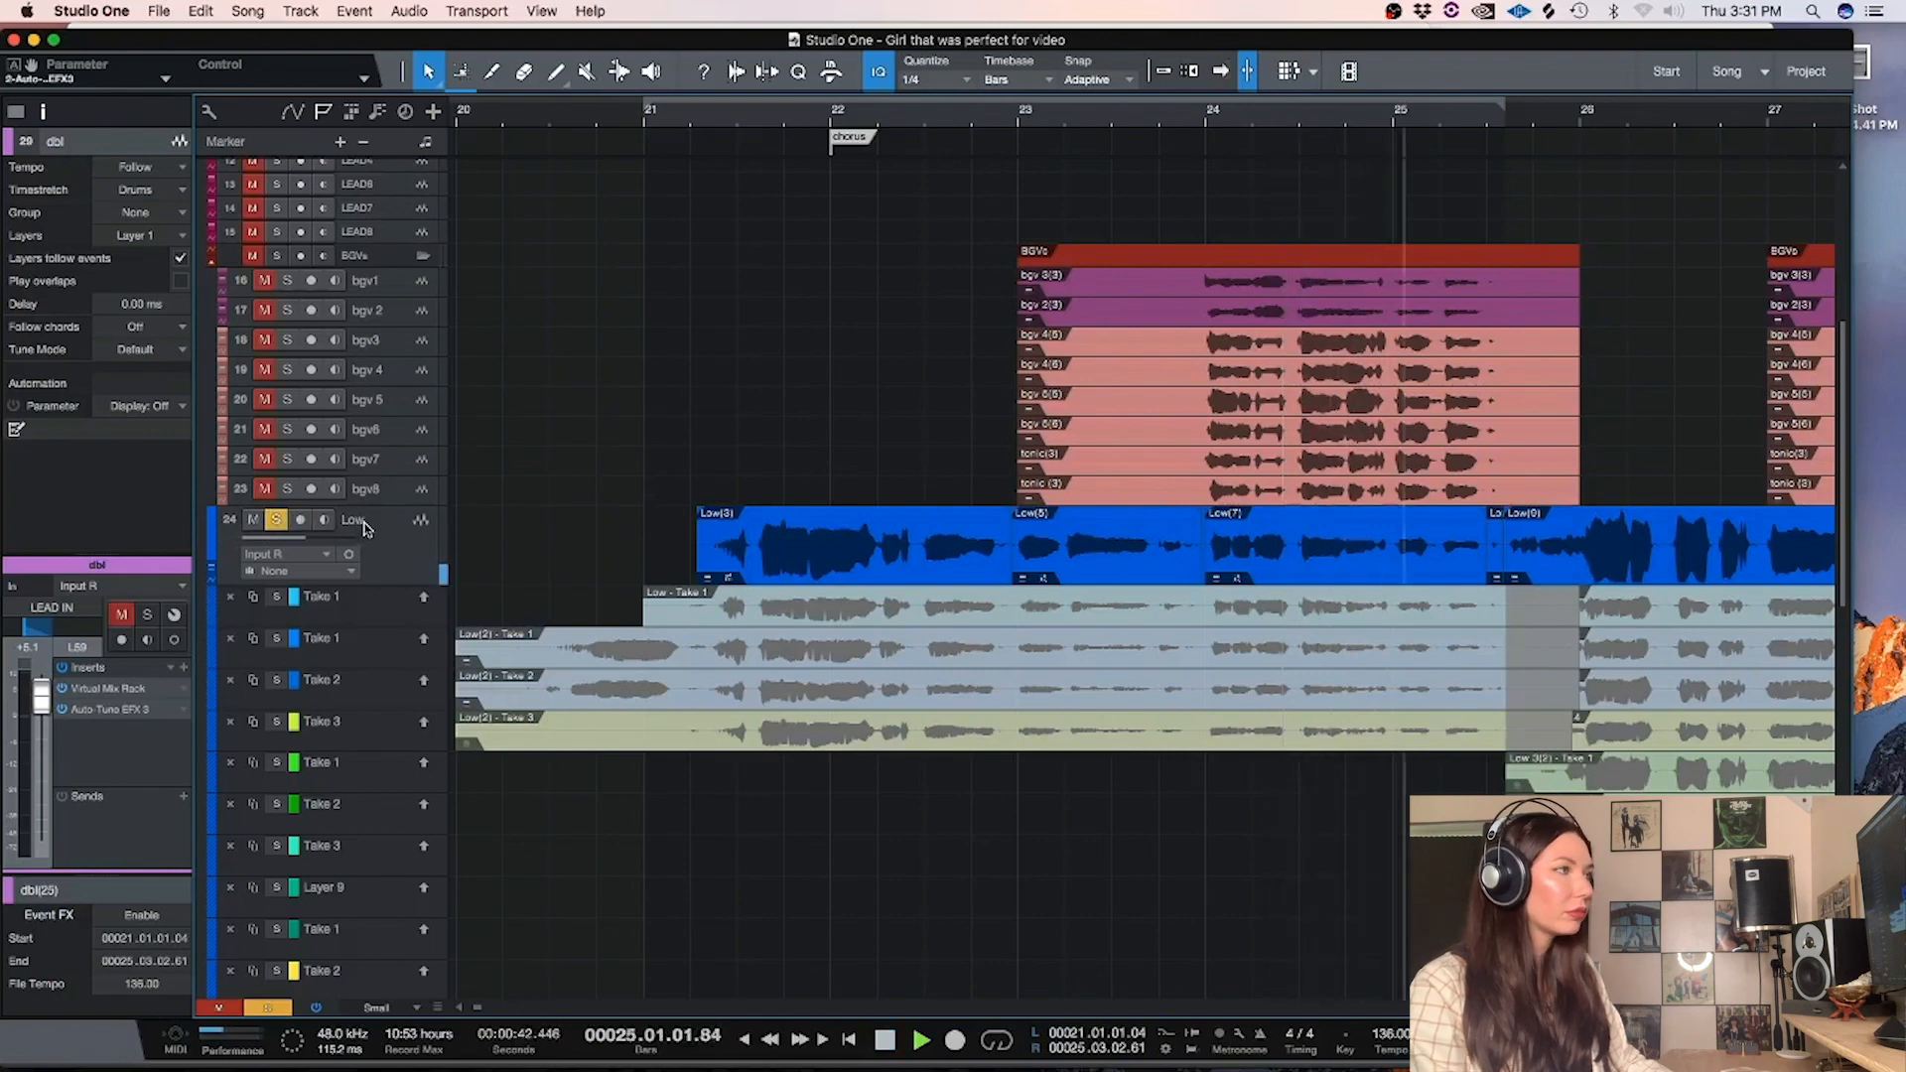
pyautogui.press('space')
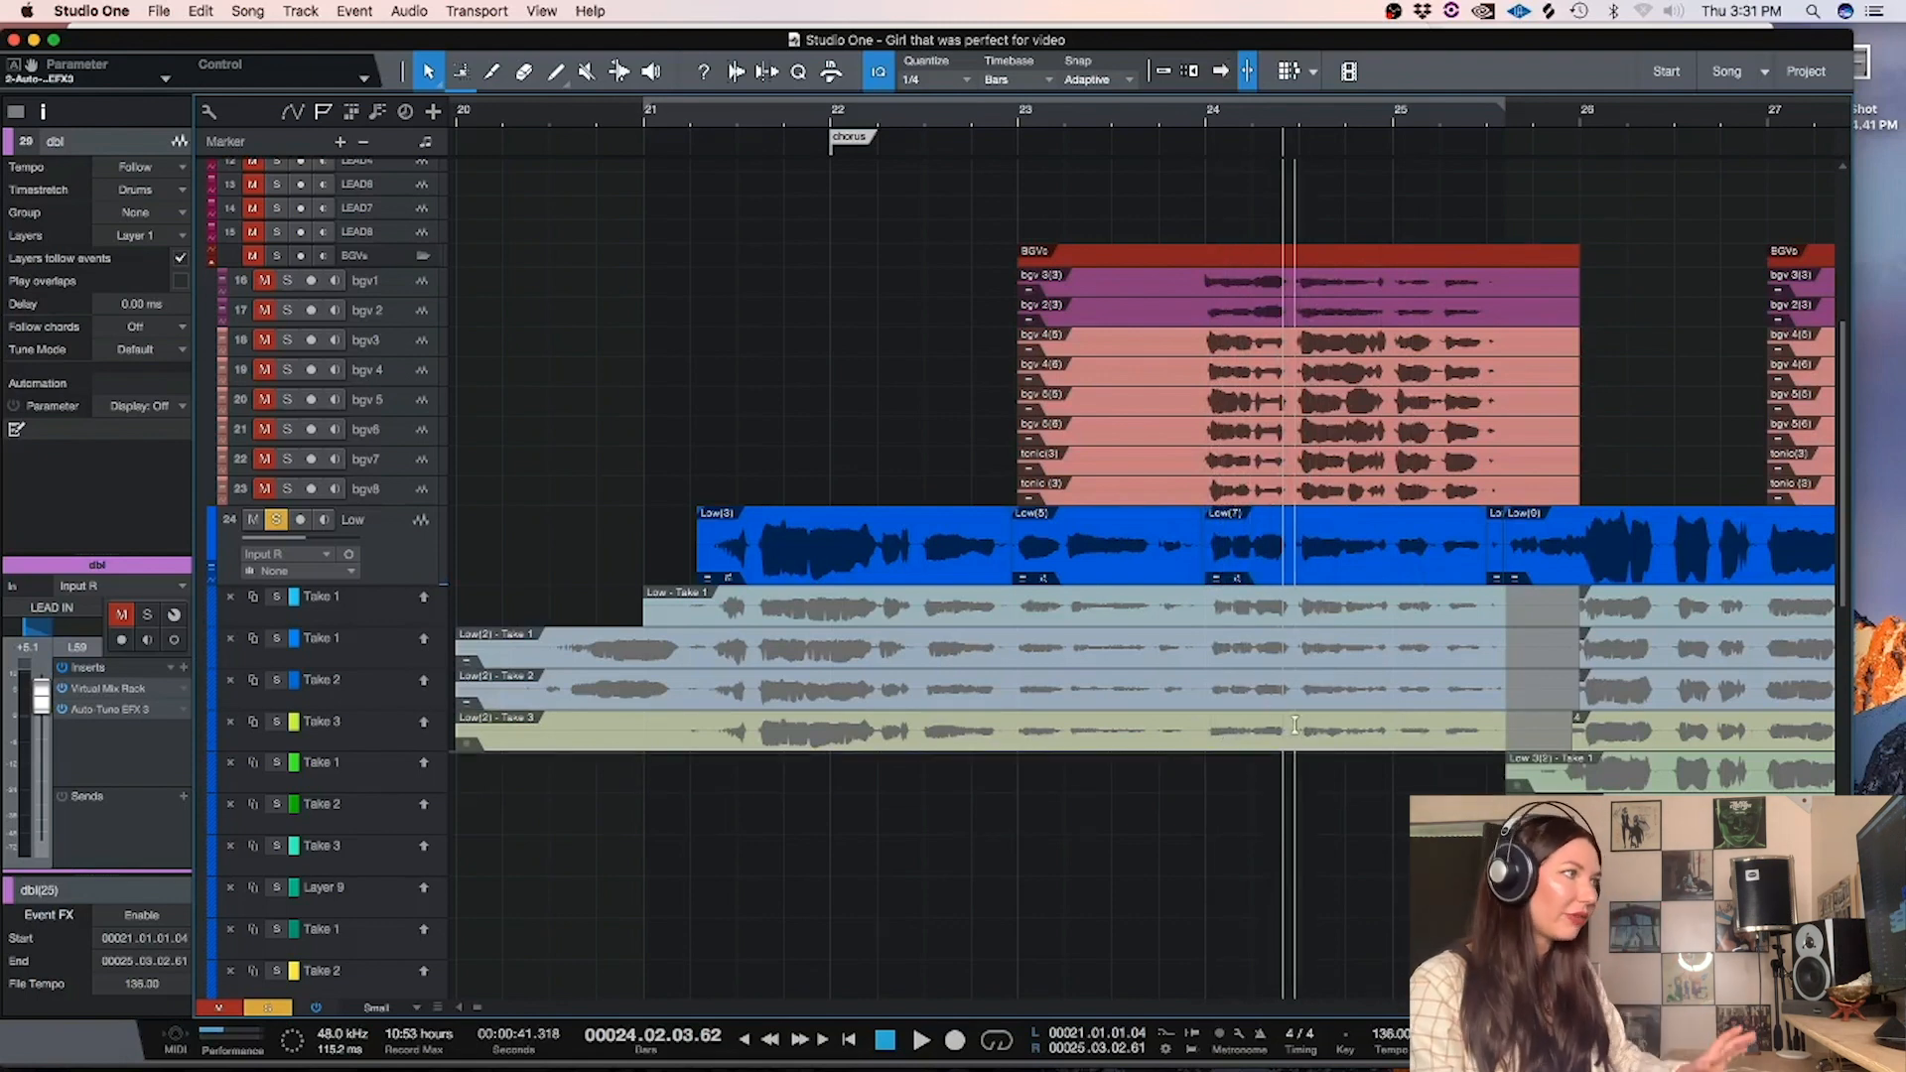
# Try Take 3 and Take 1 for the Low phrase from mid-bar 24 to mid-bar 25, playing it to compare
pyautogui.moveTo(1295, 725); pyautogui.dragTo(1503, 730)
pyautogui.press('space')
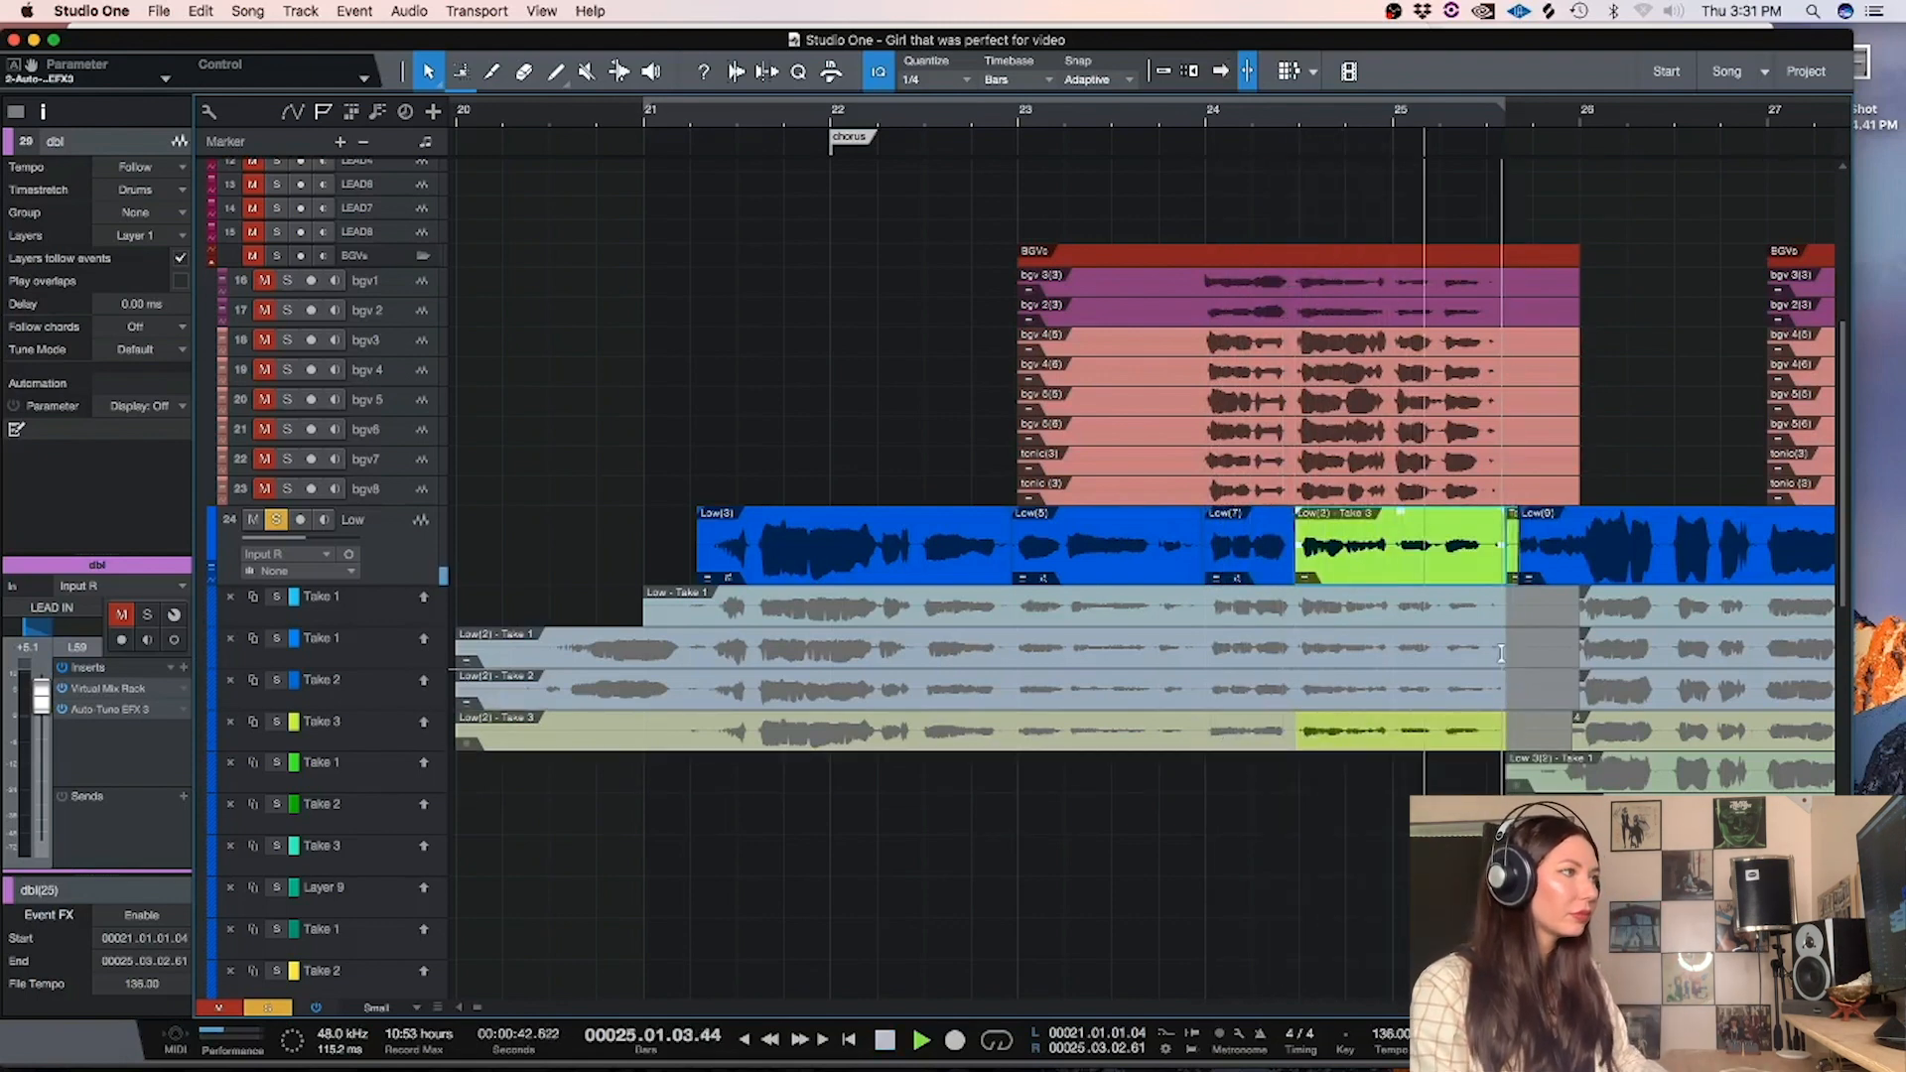
pyautogui.press('space')
pyautogui.click(1499, 690)
pyautogui.press('space')
pyautogui.press('space')
pyautogui.moveTo(1316, 647); pyautogui.dragTo(1418, 651)
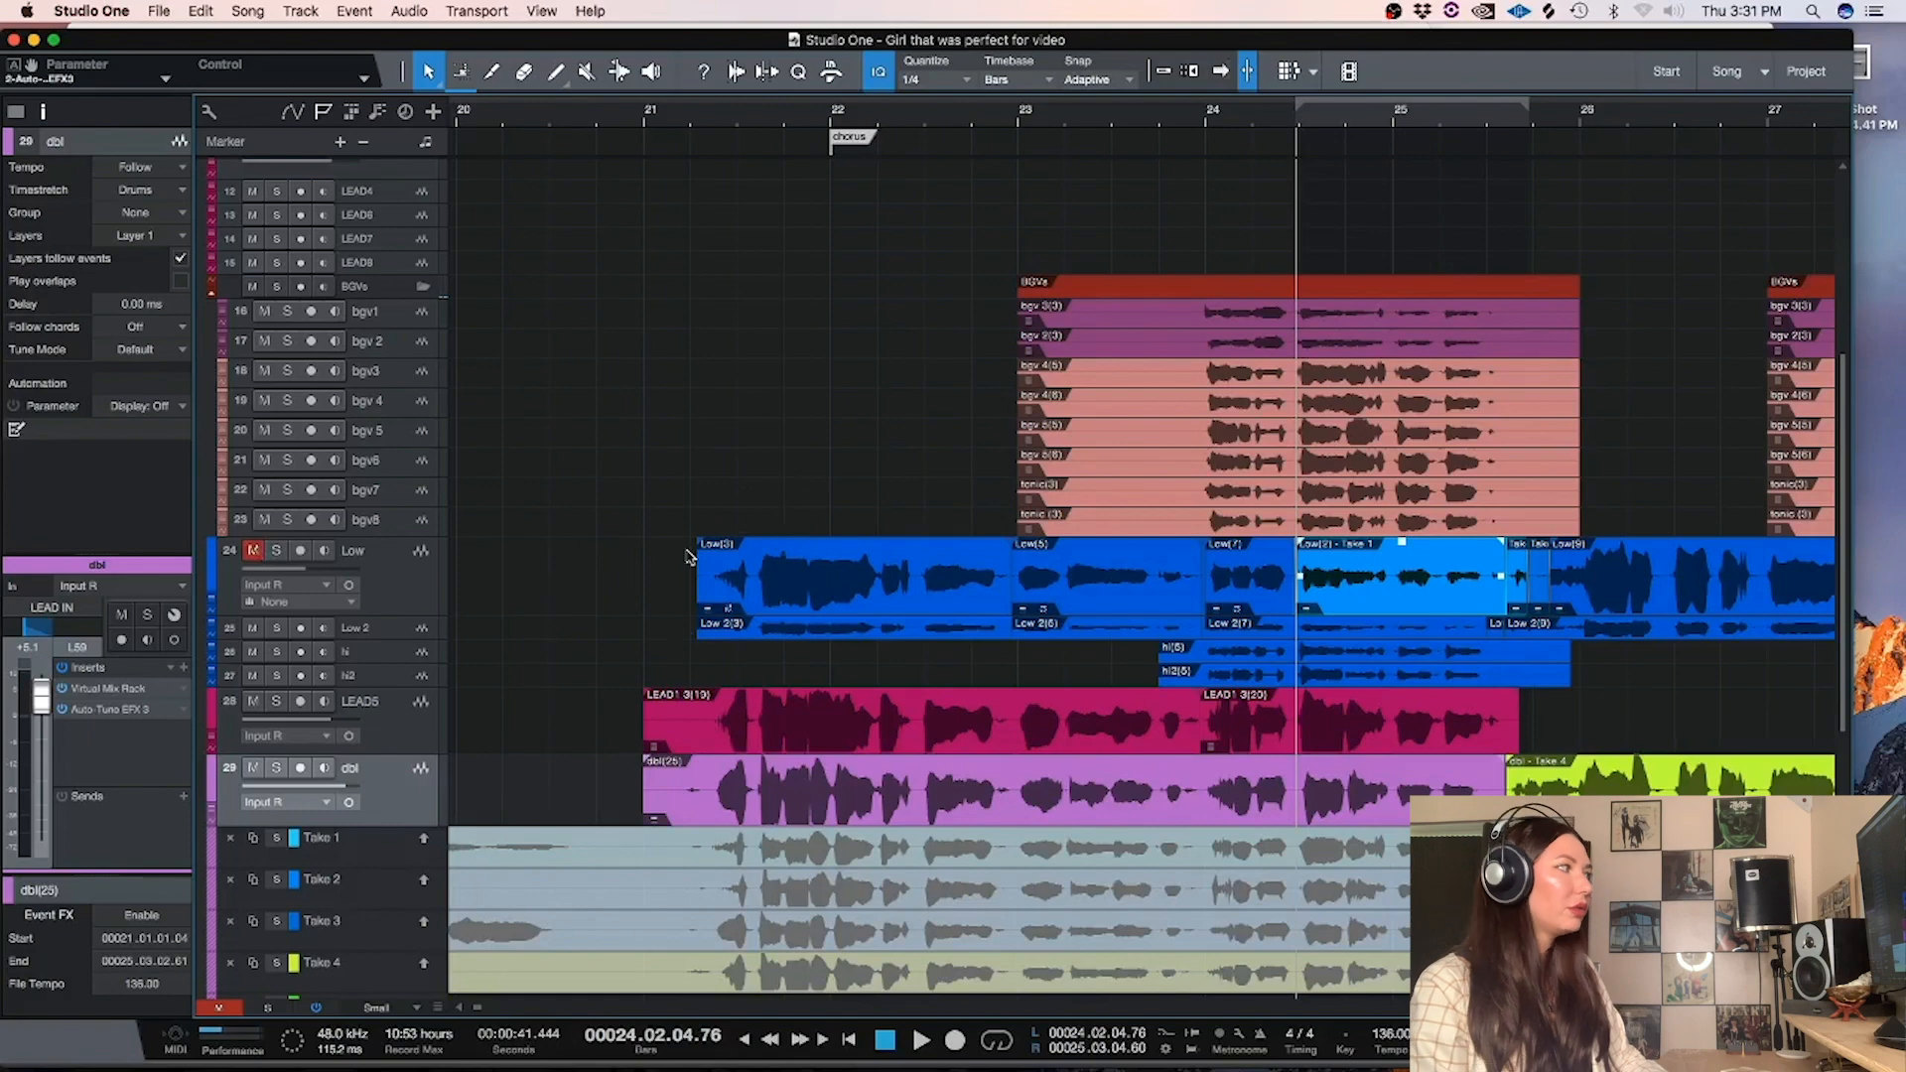
# Play the soloed LEAD5 and dbl from bar 21, bounce both from about 21.2.2 to 25.3.2, and save the song
pyautogui.click(721, 123)
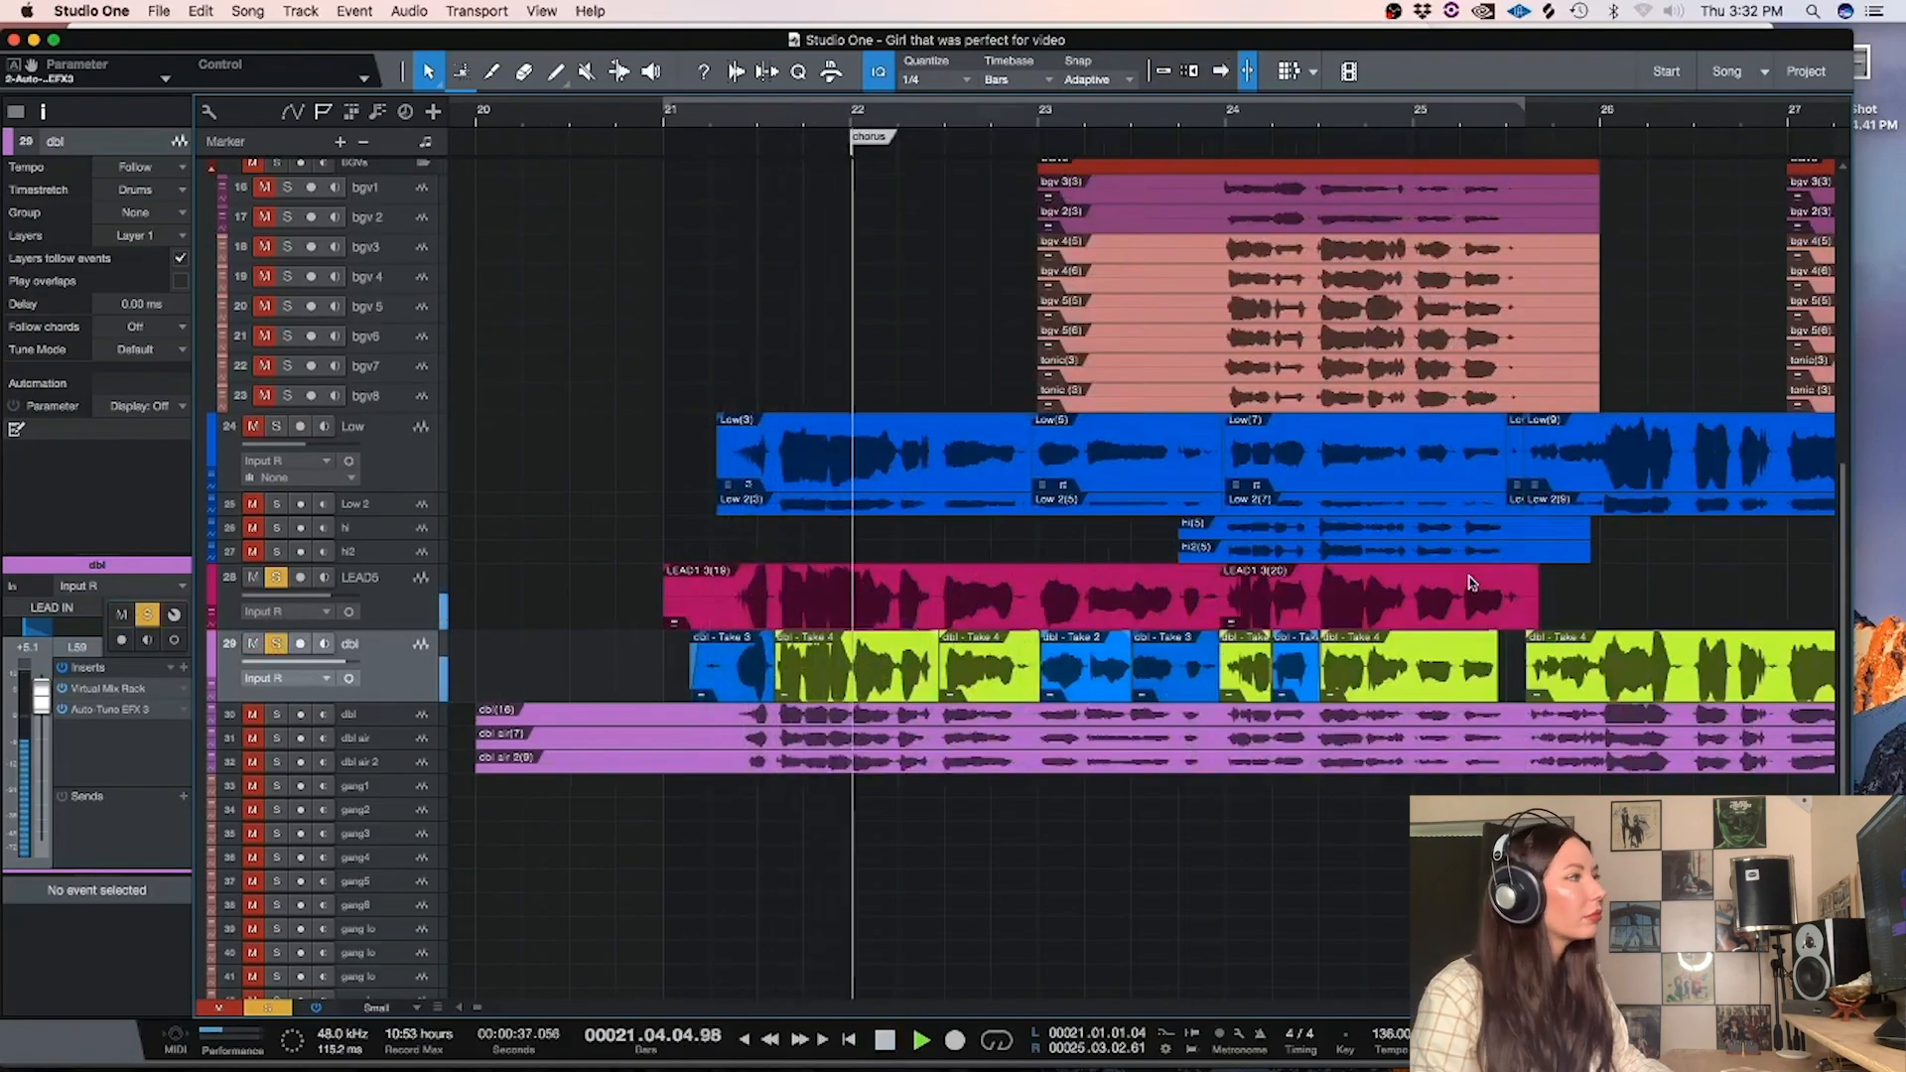
pyautogui.press('space')
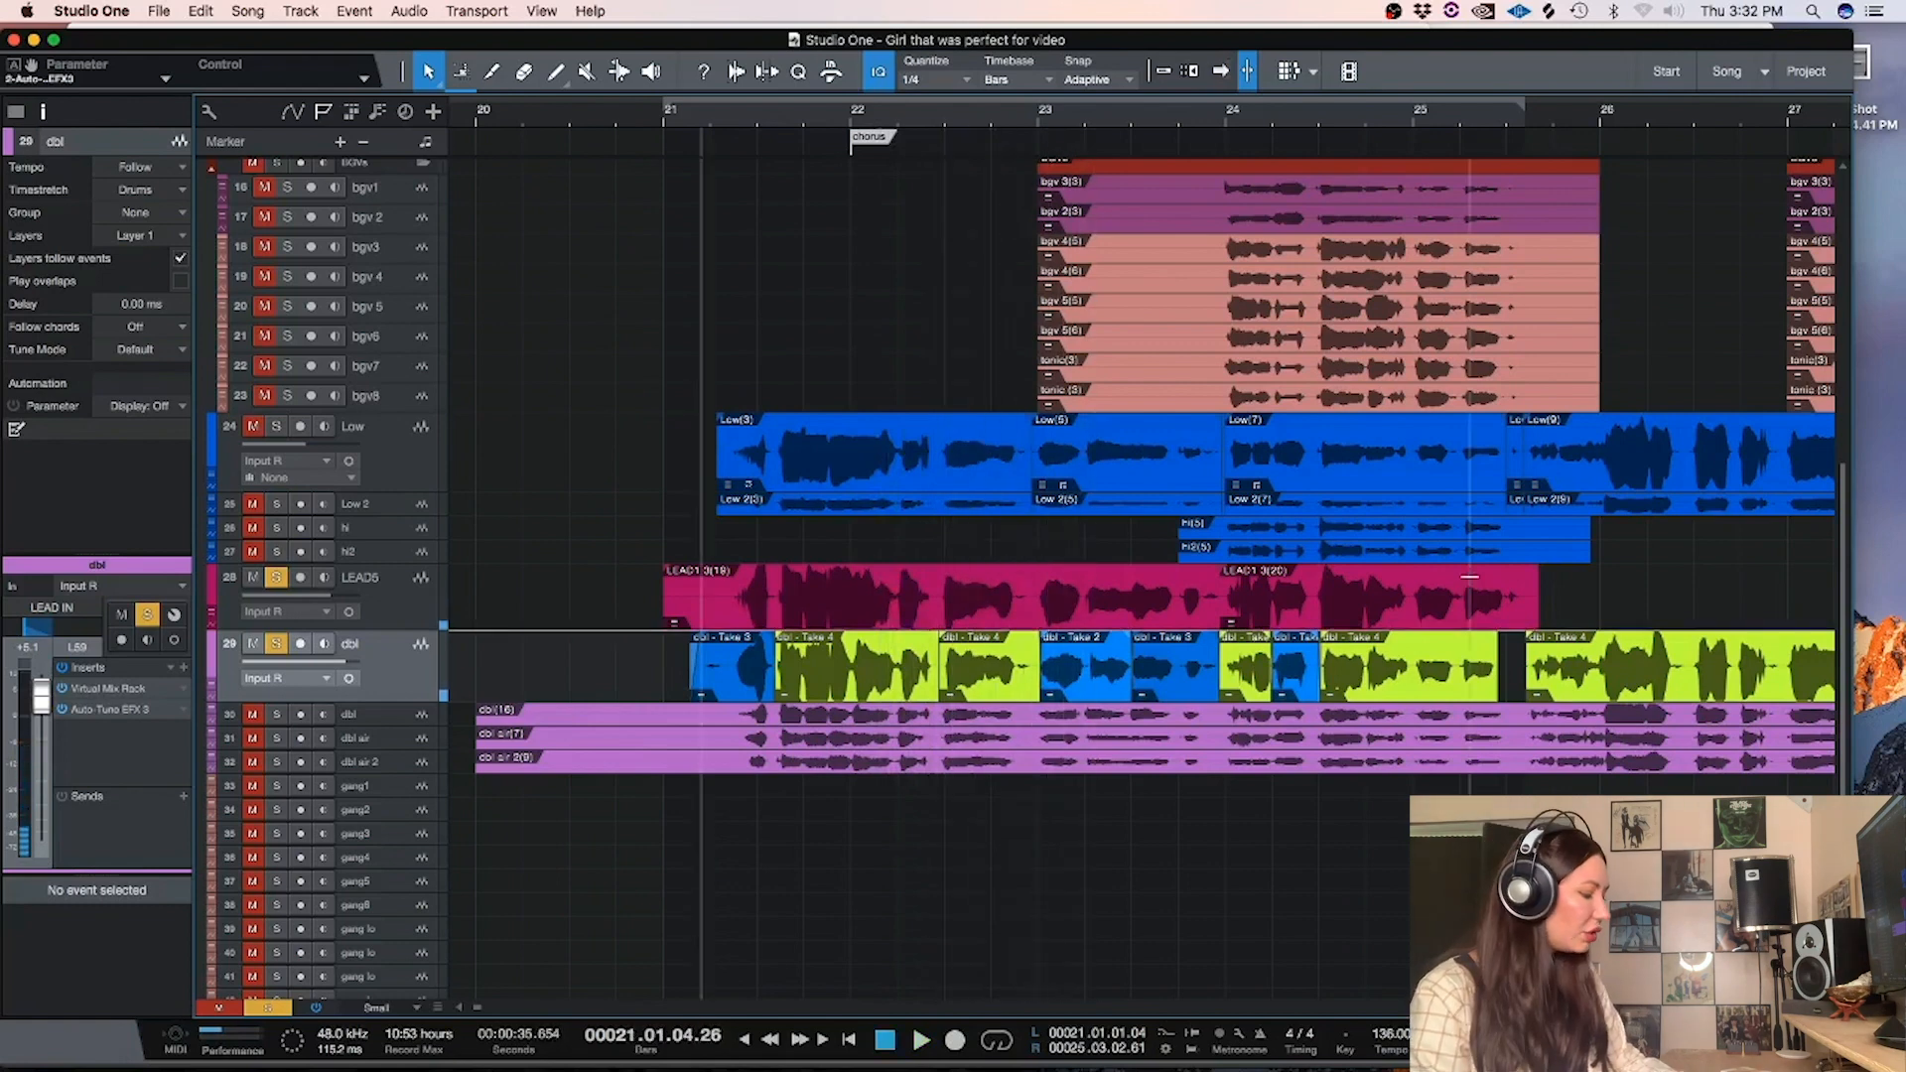
pyautogui.press('2')
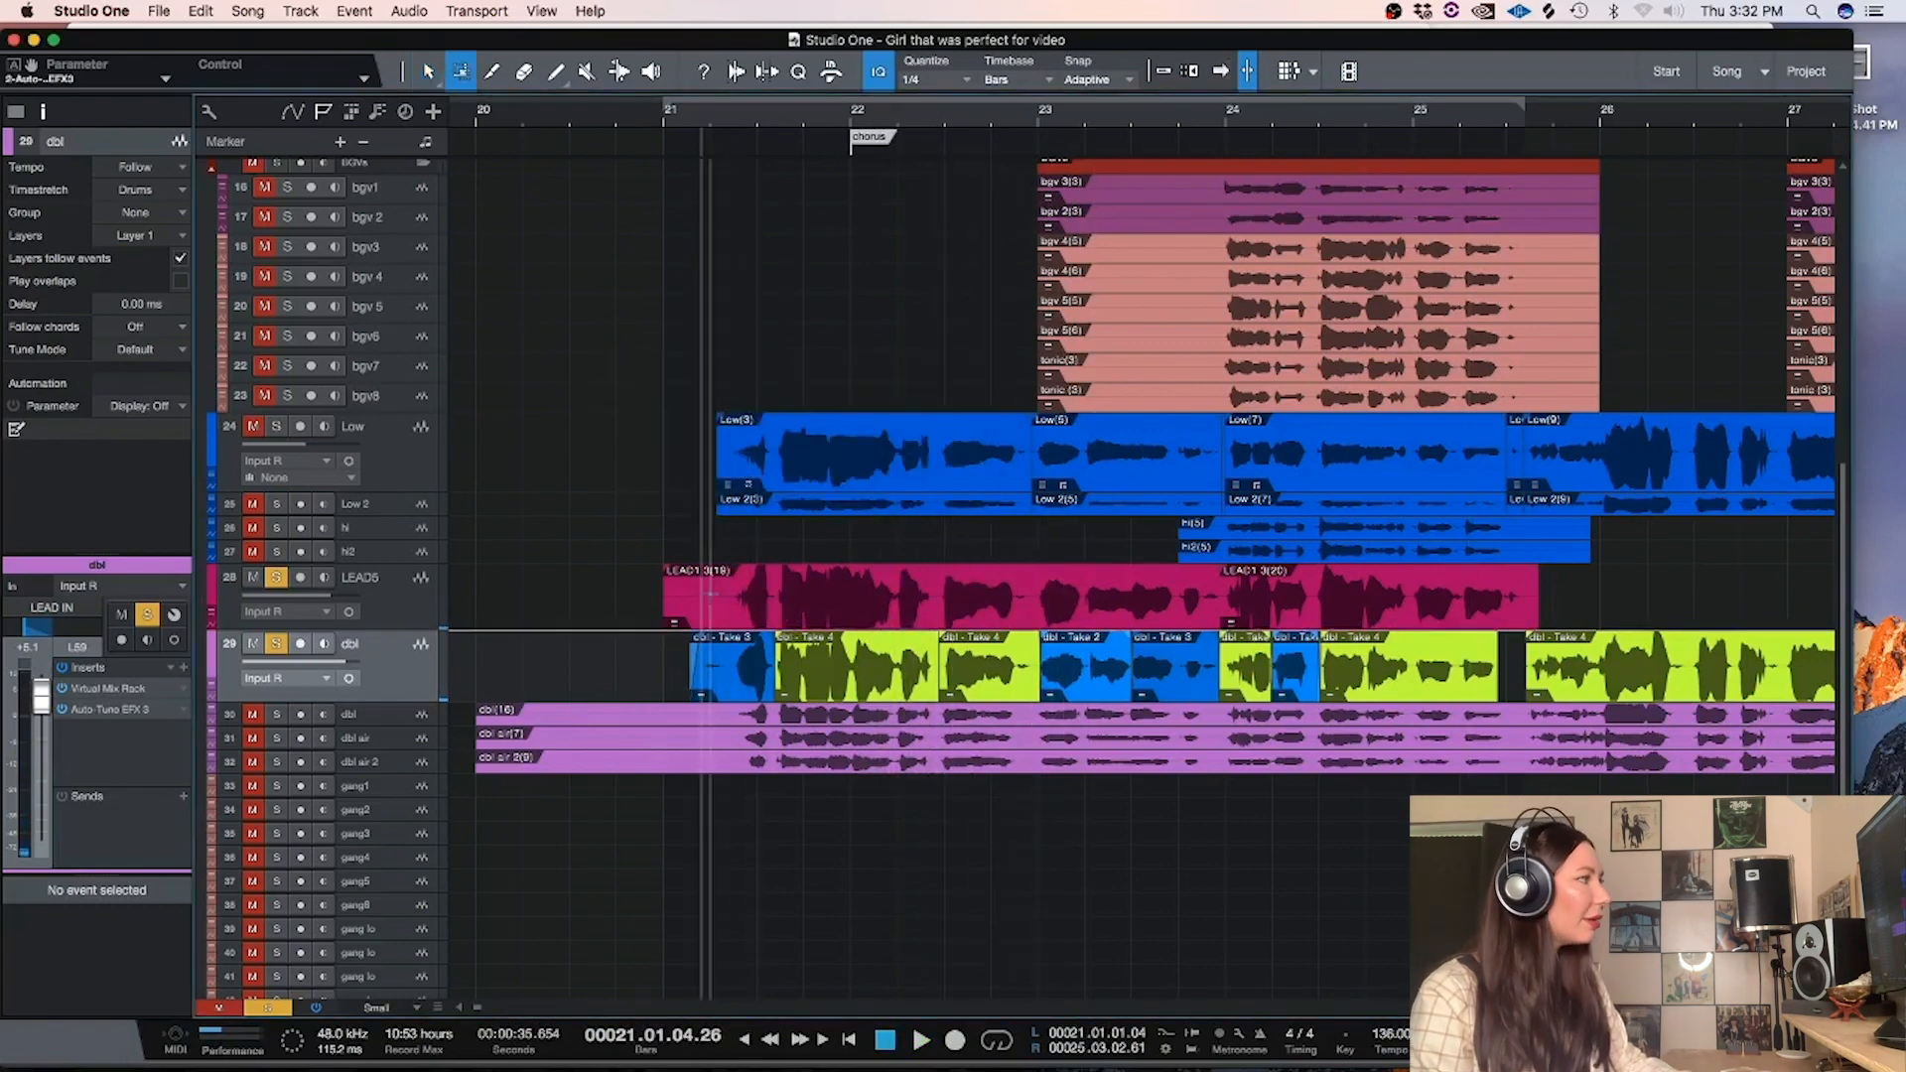
pyautogui.moveTo(726, 600); pyautogui.dragTo(1524, 650)
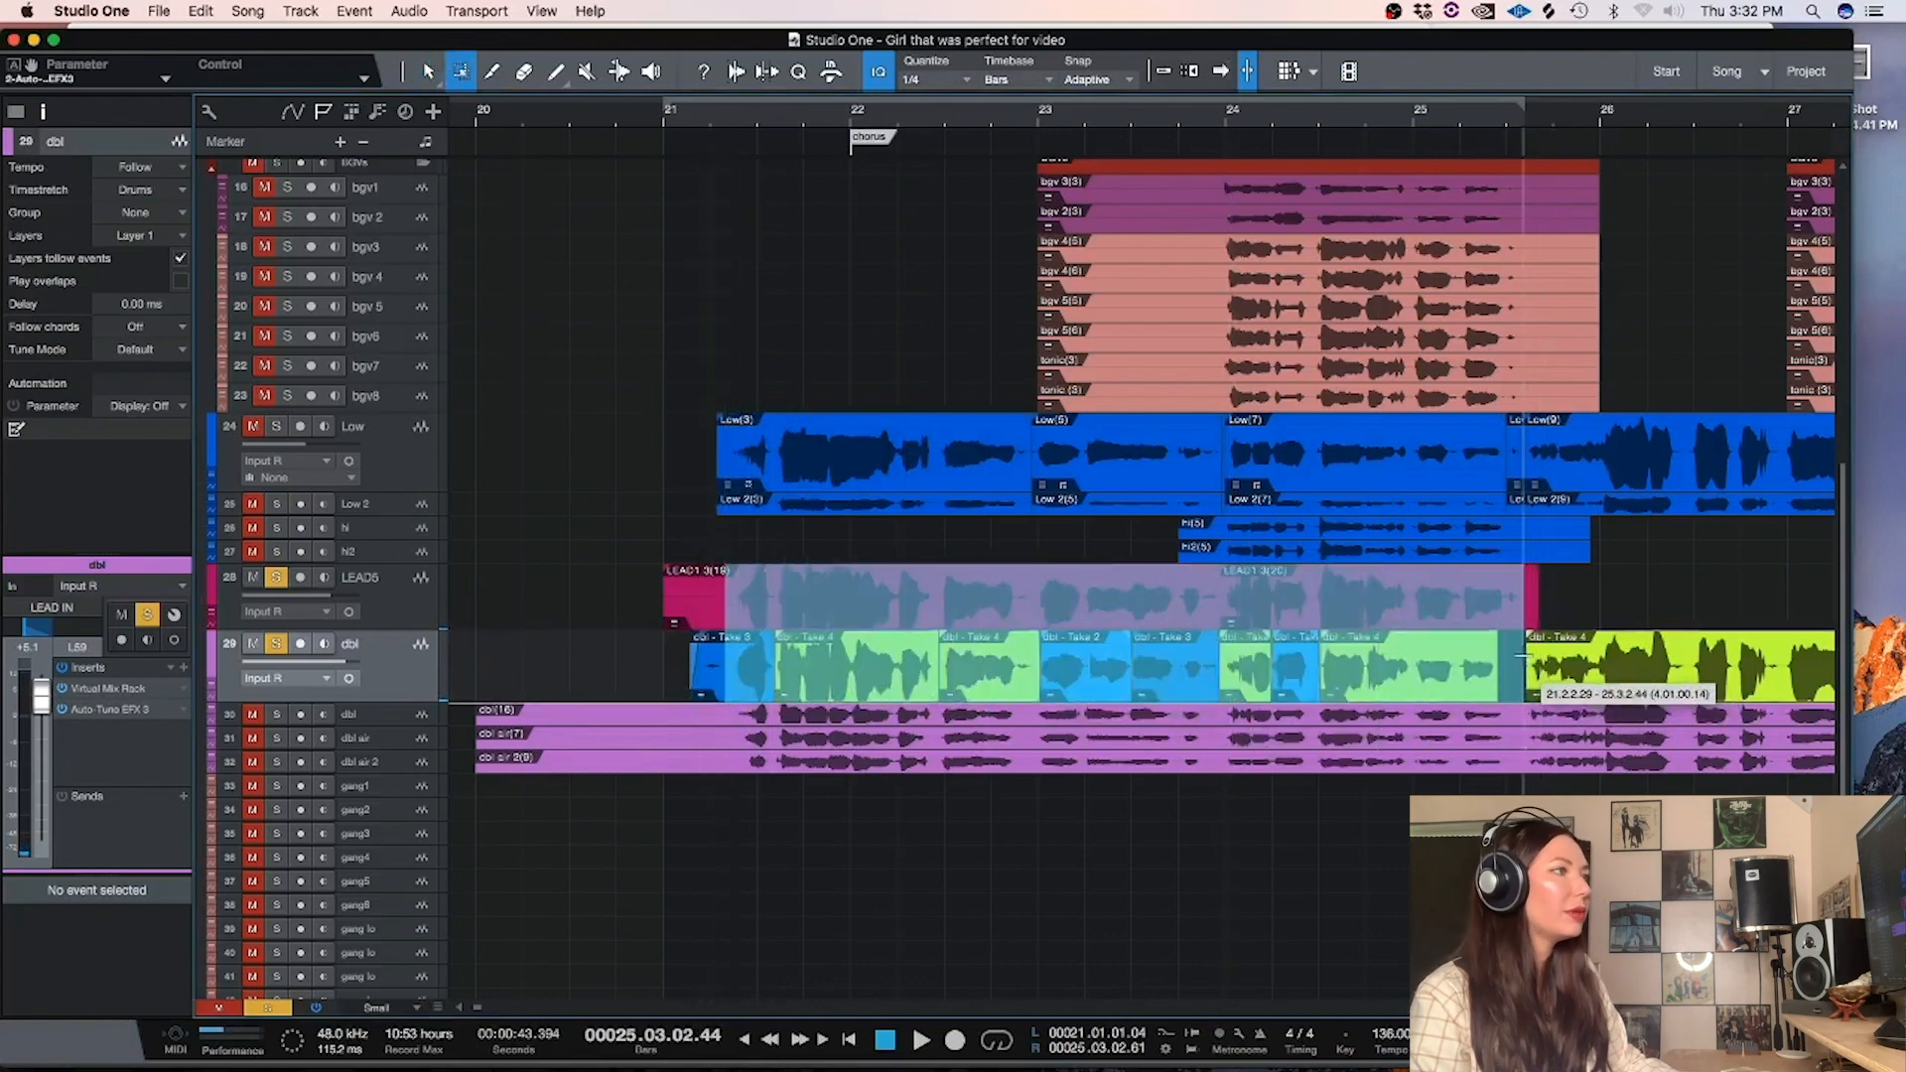
pyautogui.press('super+b')
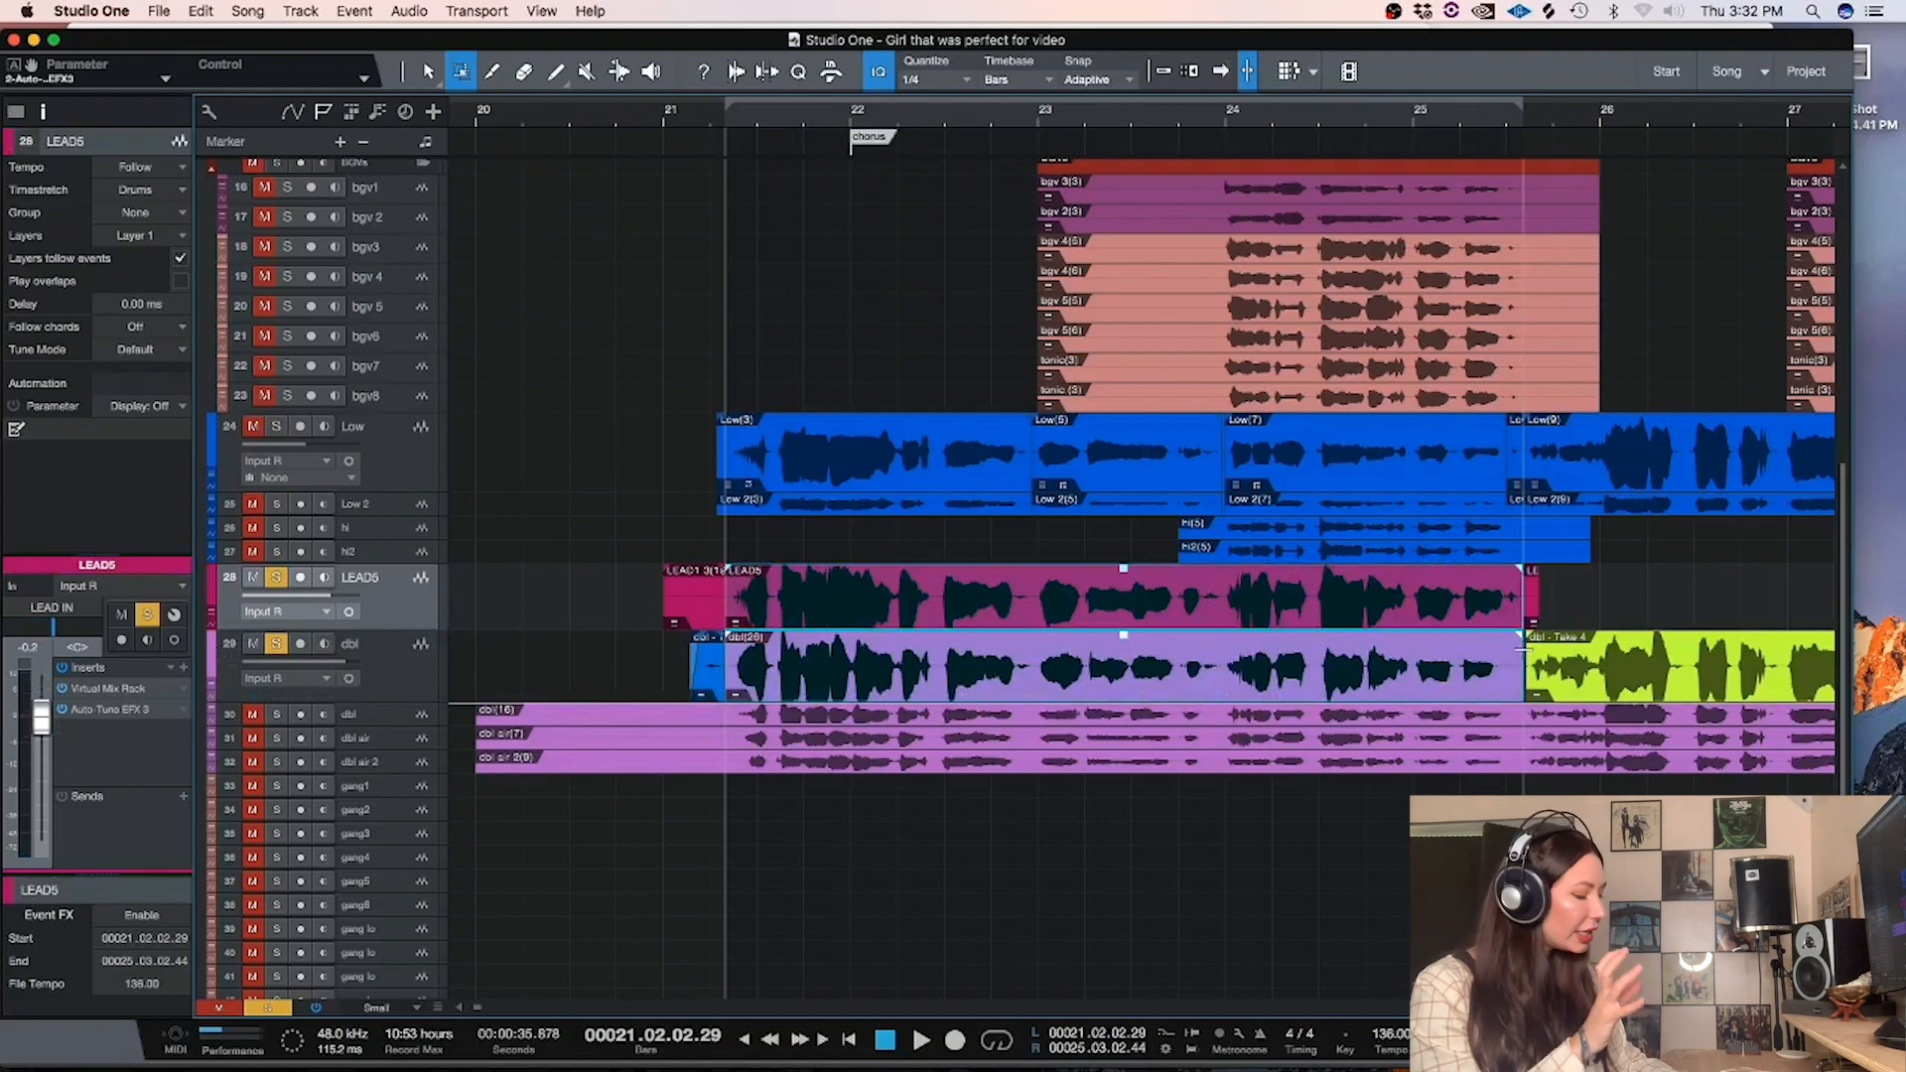
pyautogui.press('super+s')
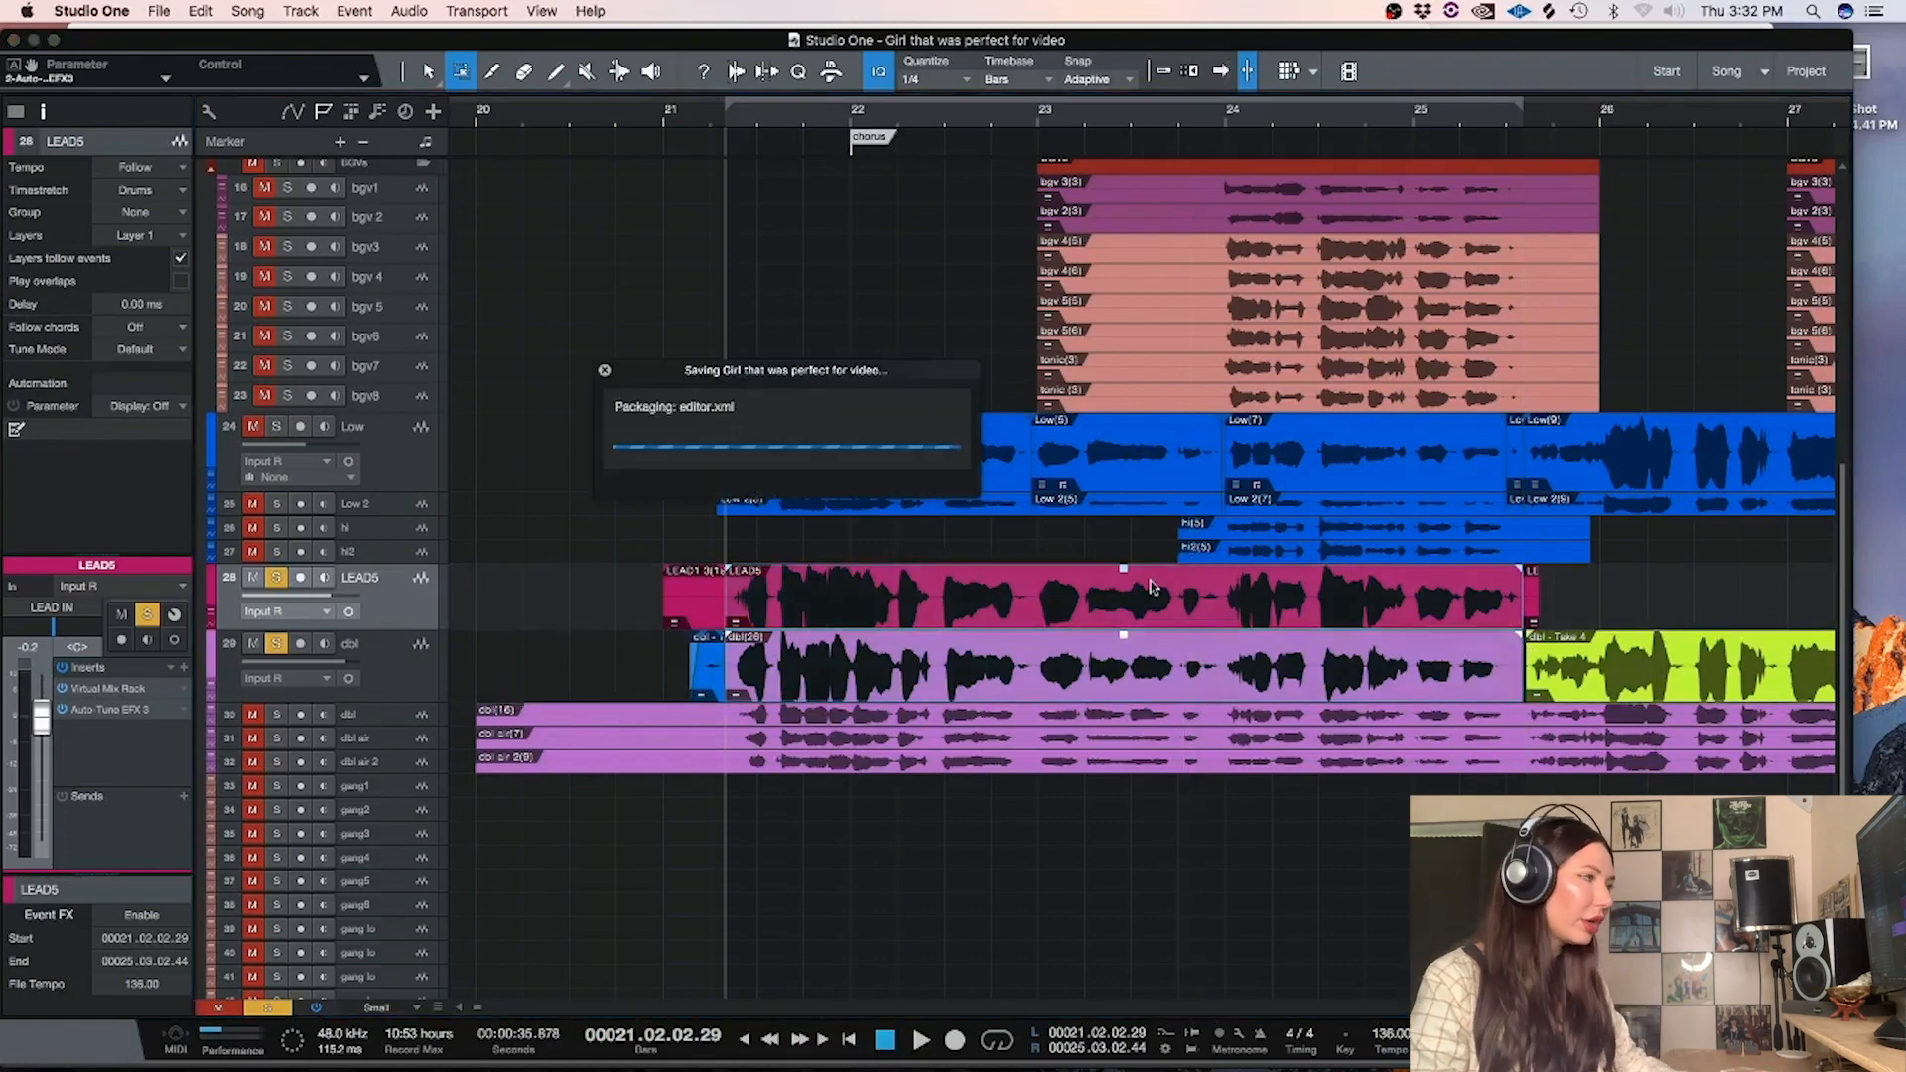
# Open VocAlign Project on the bounced LEAD5 event and load that event as the Guide
pyautogui.click(652, 596)
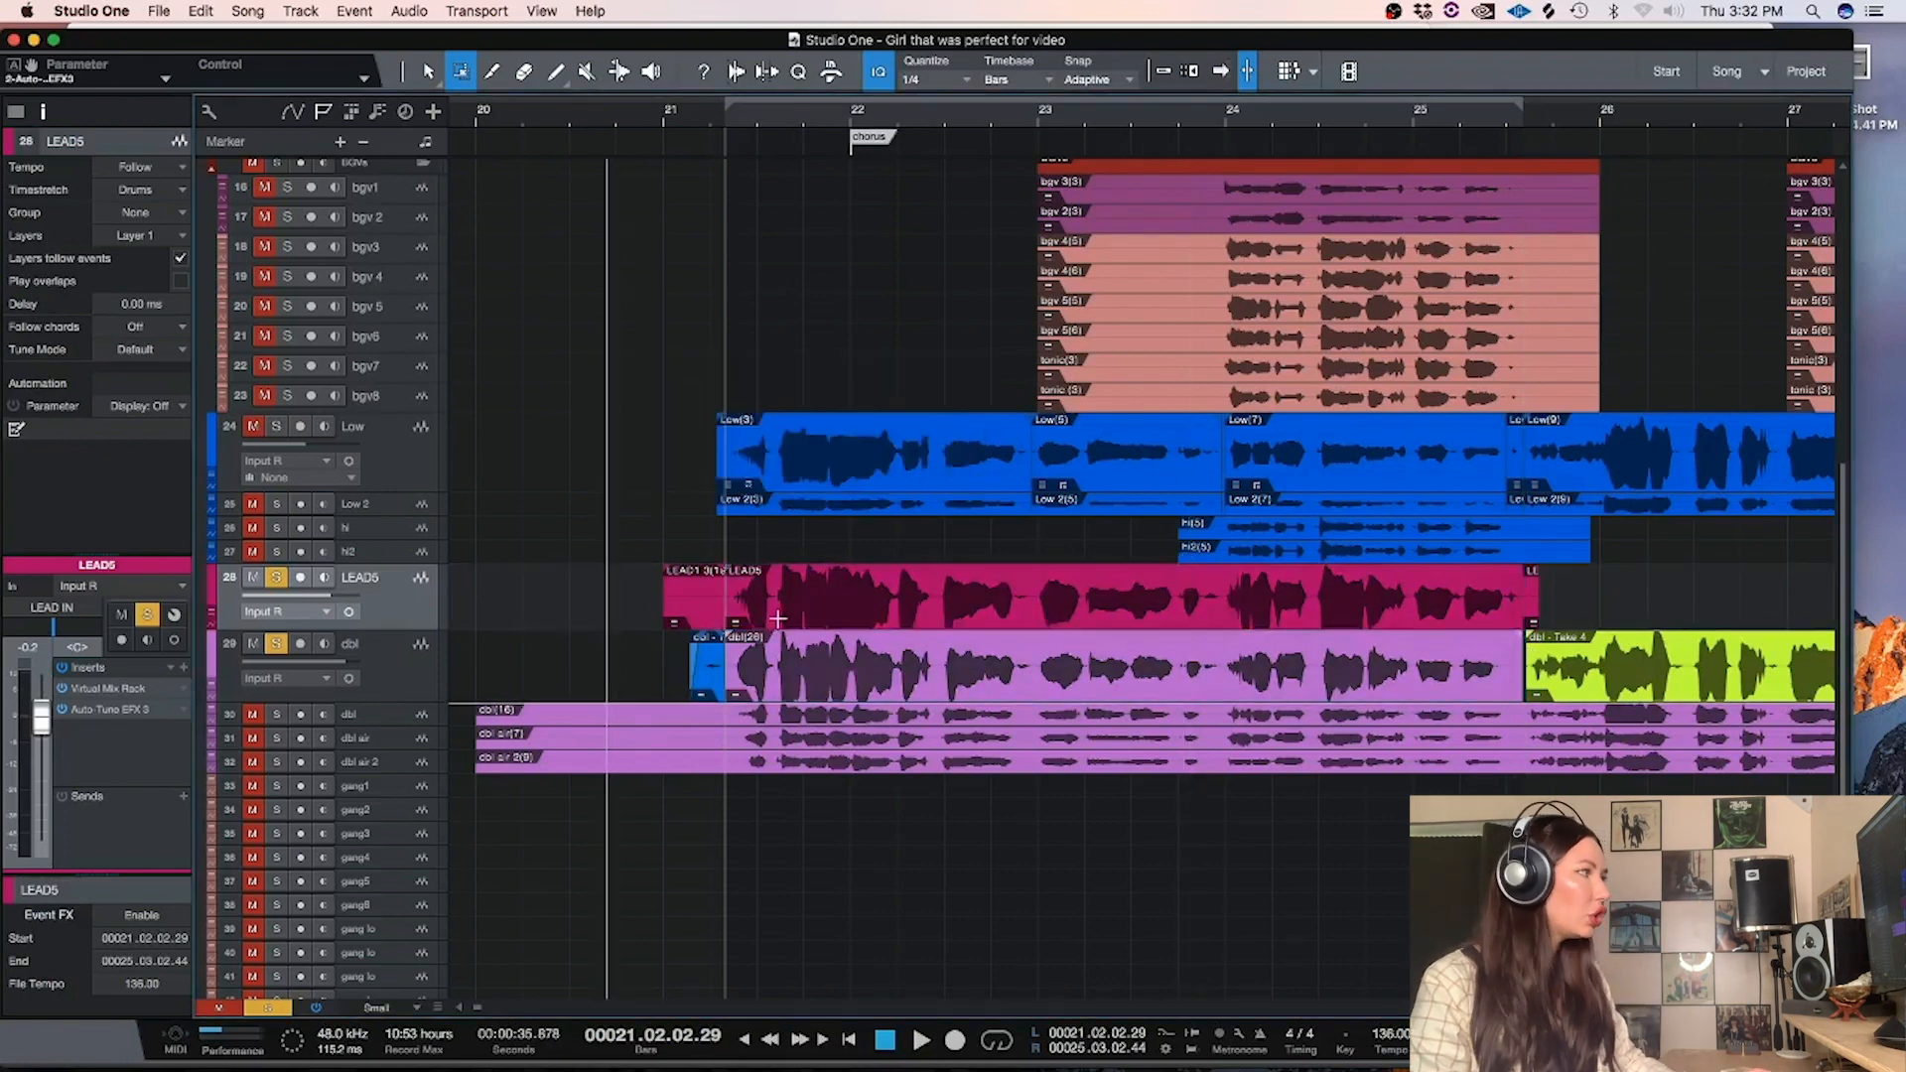
pyautogui.click(853, 618)
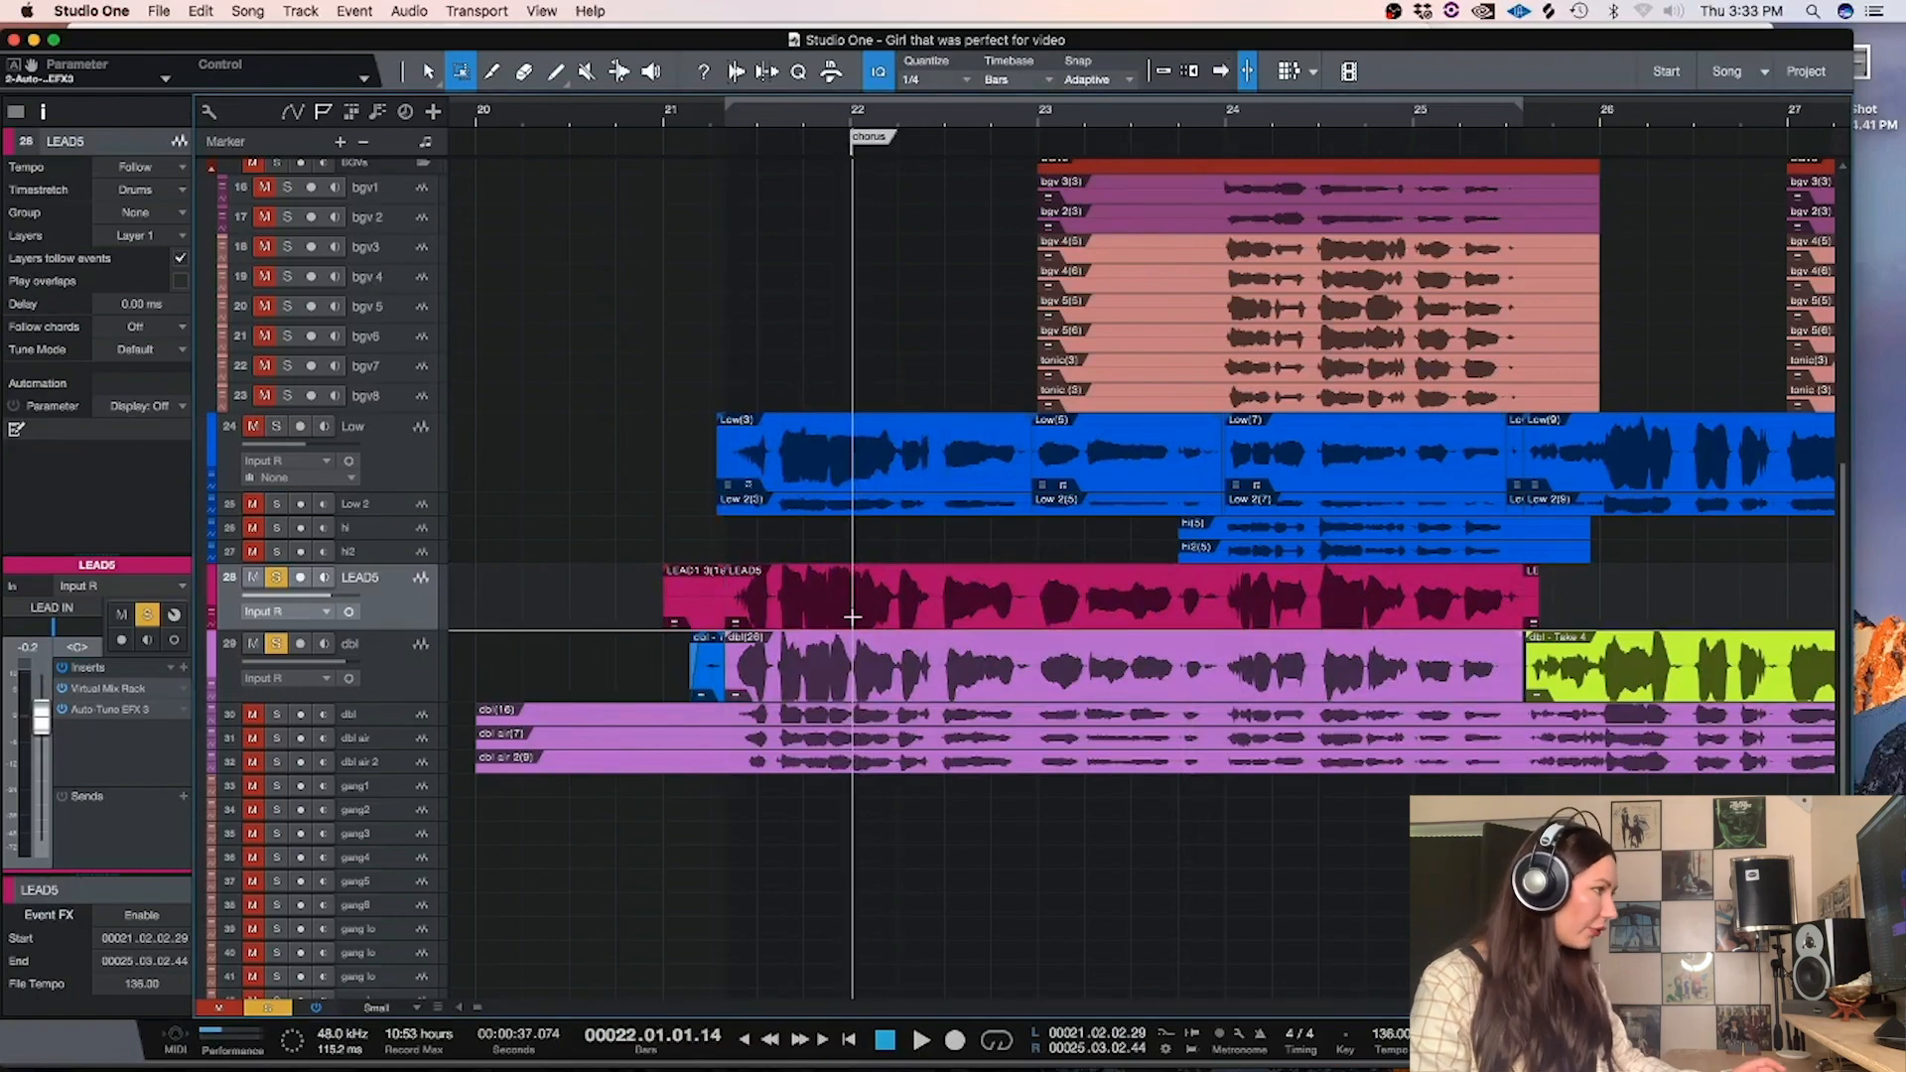
pyautogui.press('1')
pyautogui.click(853, 617)
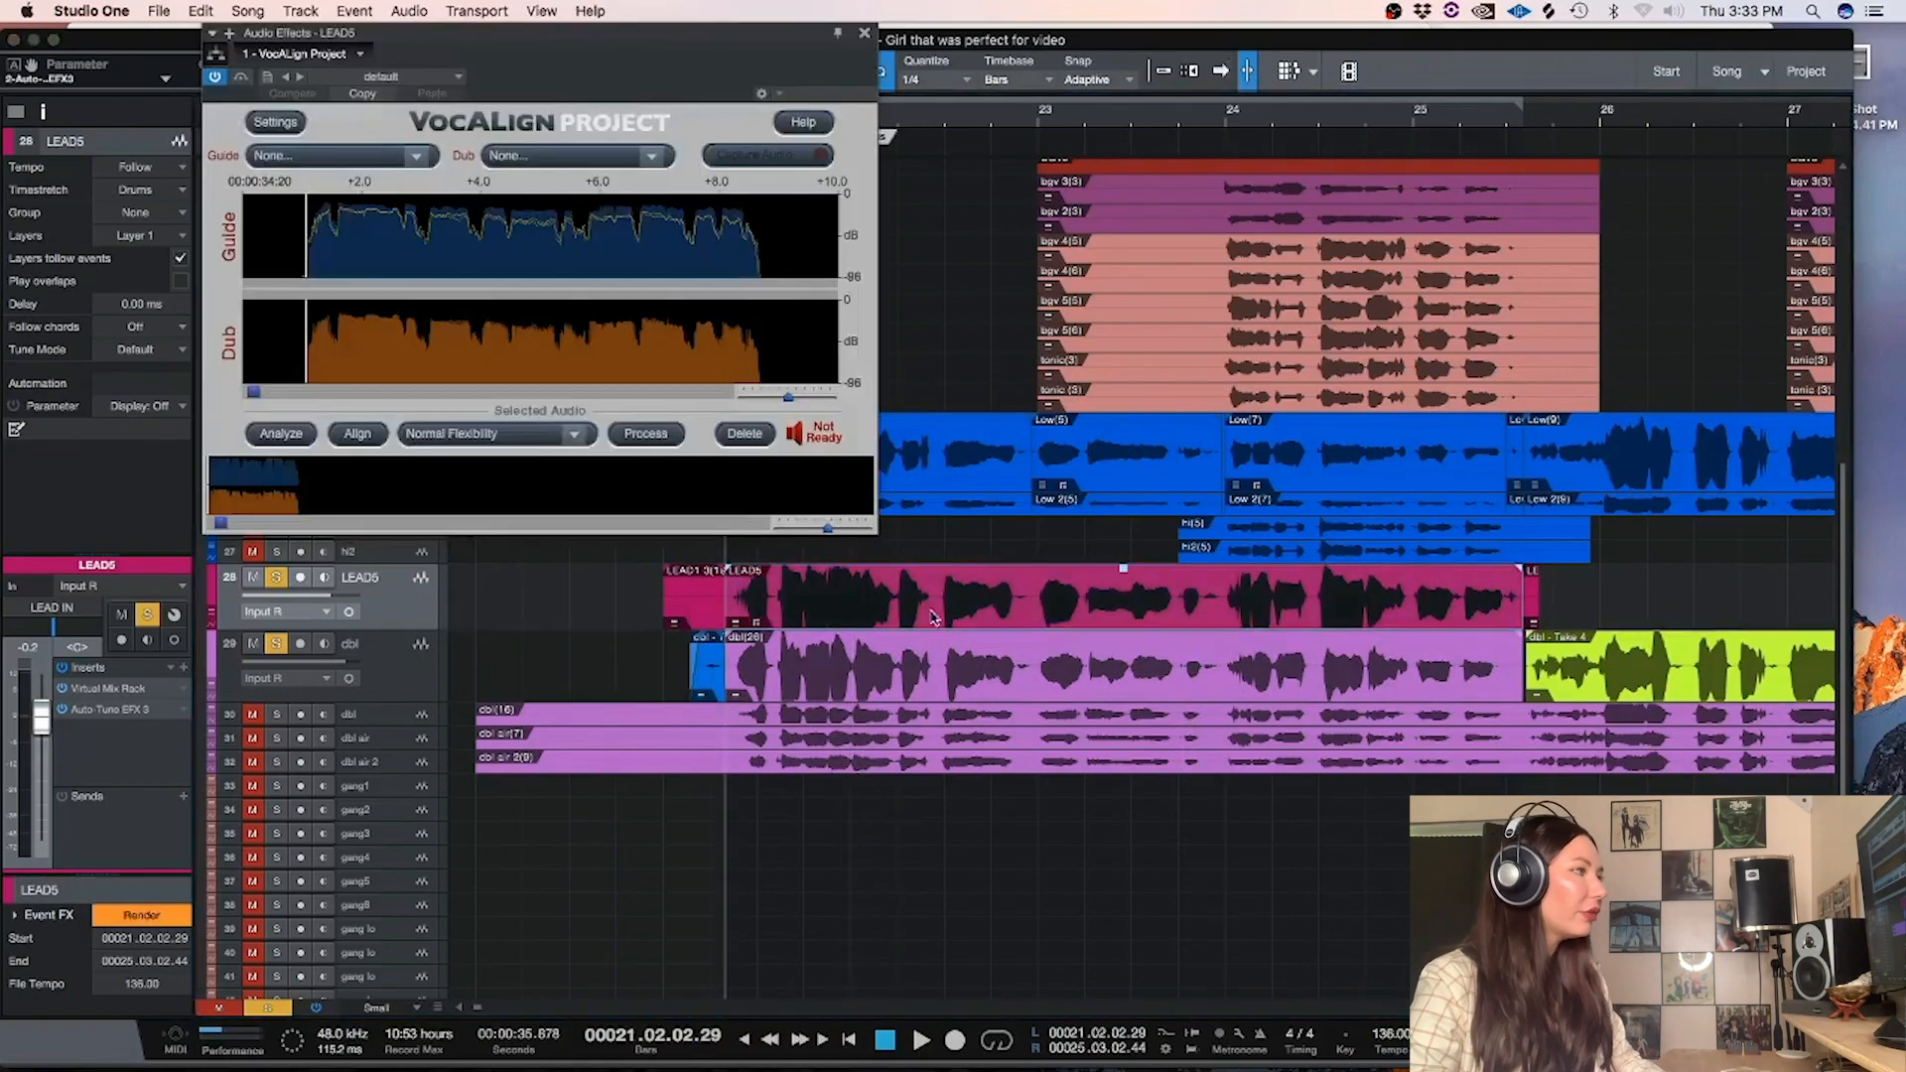
pyautogui.click(650, 600)
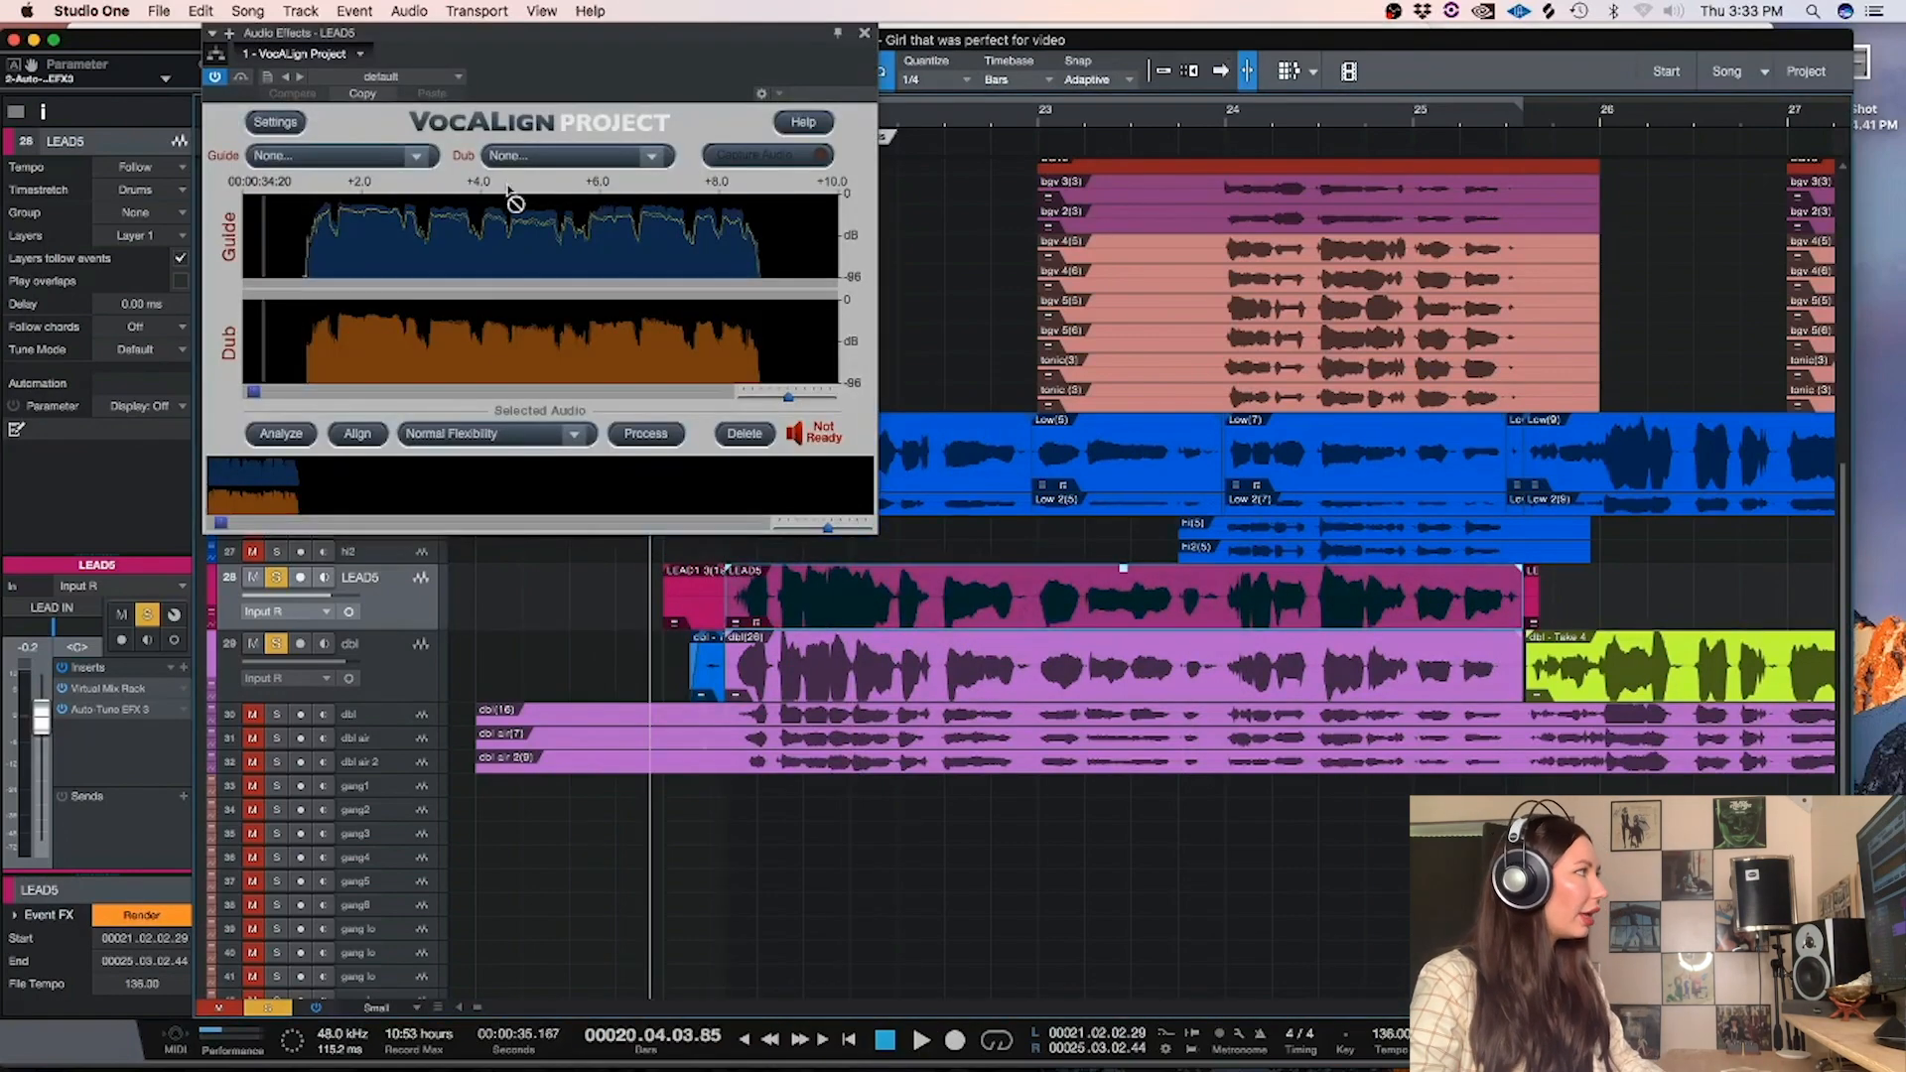
pyautogui.moveTo(511, 245); pyautogui.dragTo(514, 248)
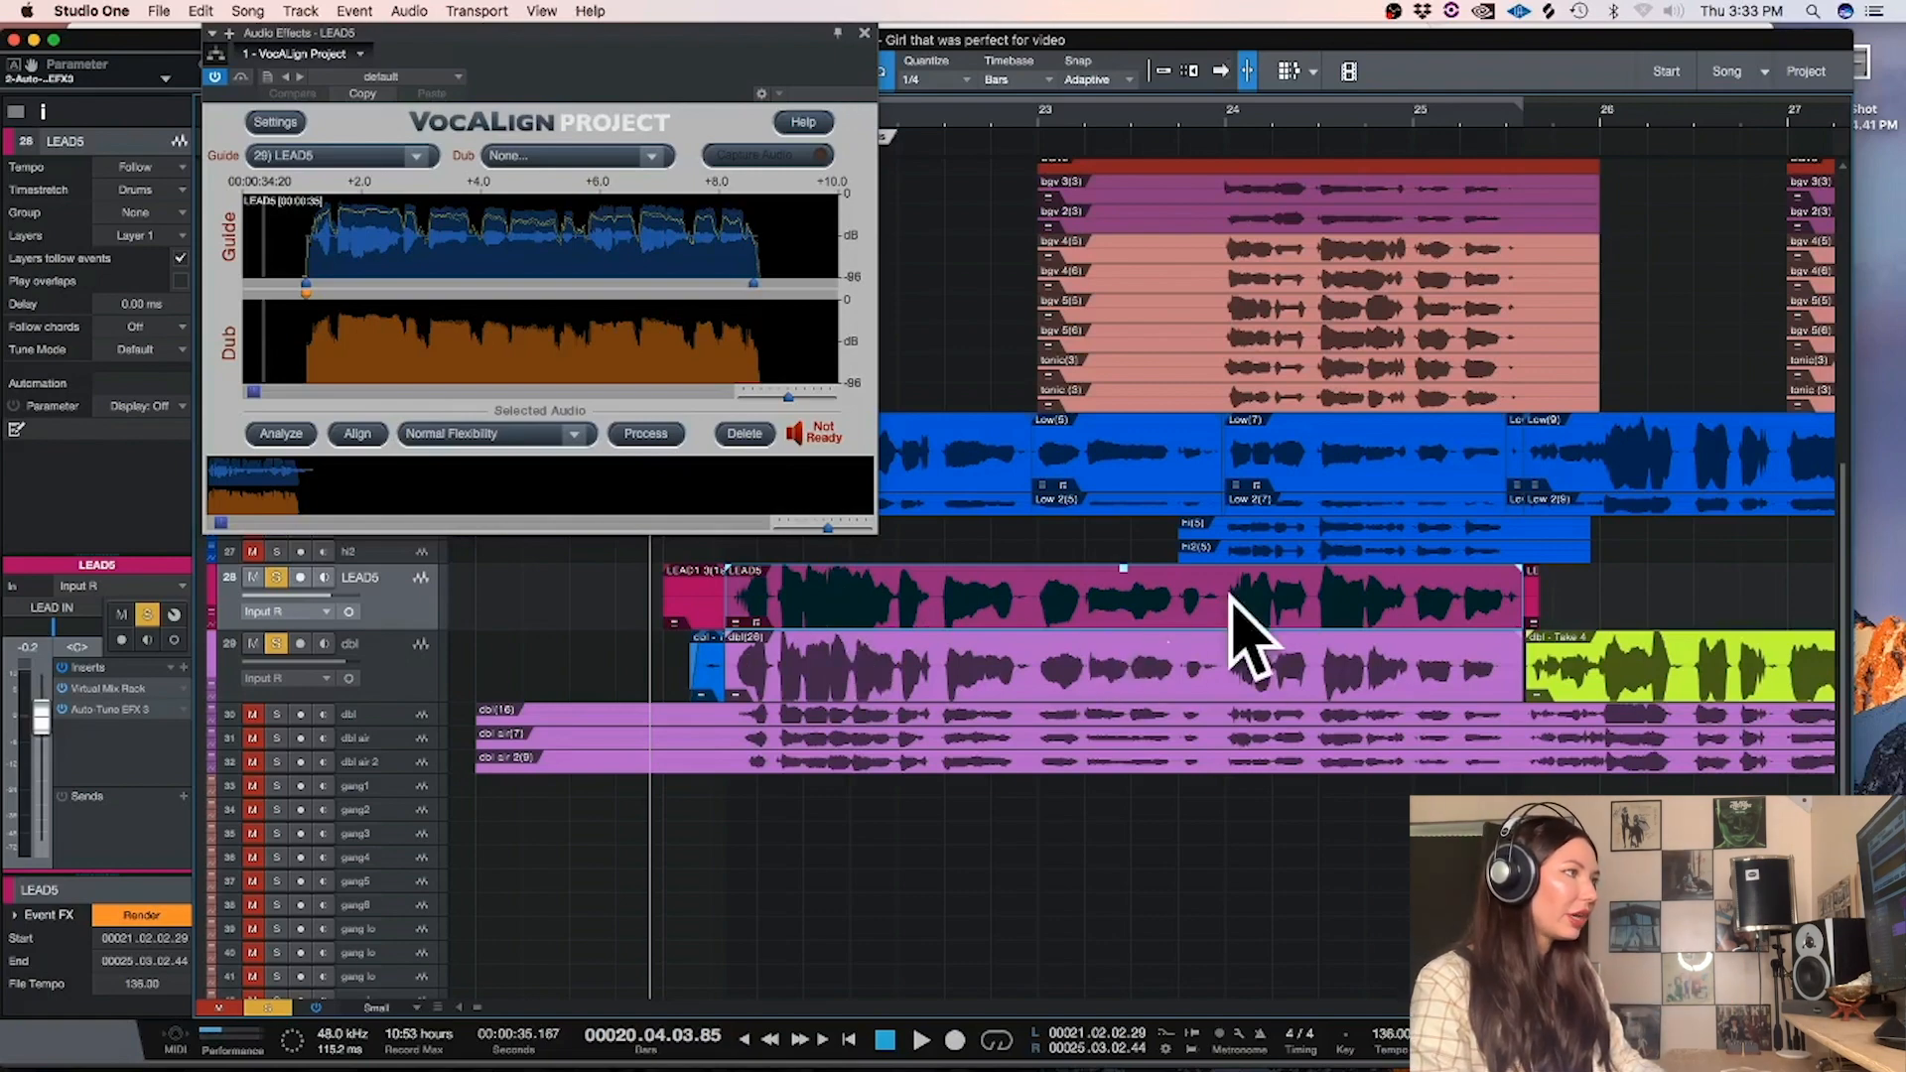
# Load the bounced dbl event as the VocAlign Dub, process it with Normal Flexibility, play the aligned result, and close VocAlign
pyautogui.click(1037, 683)
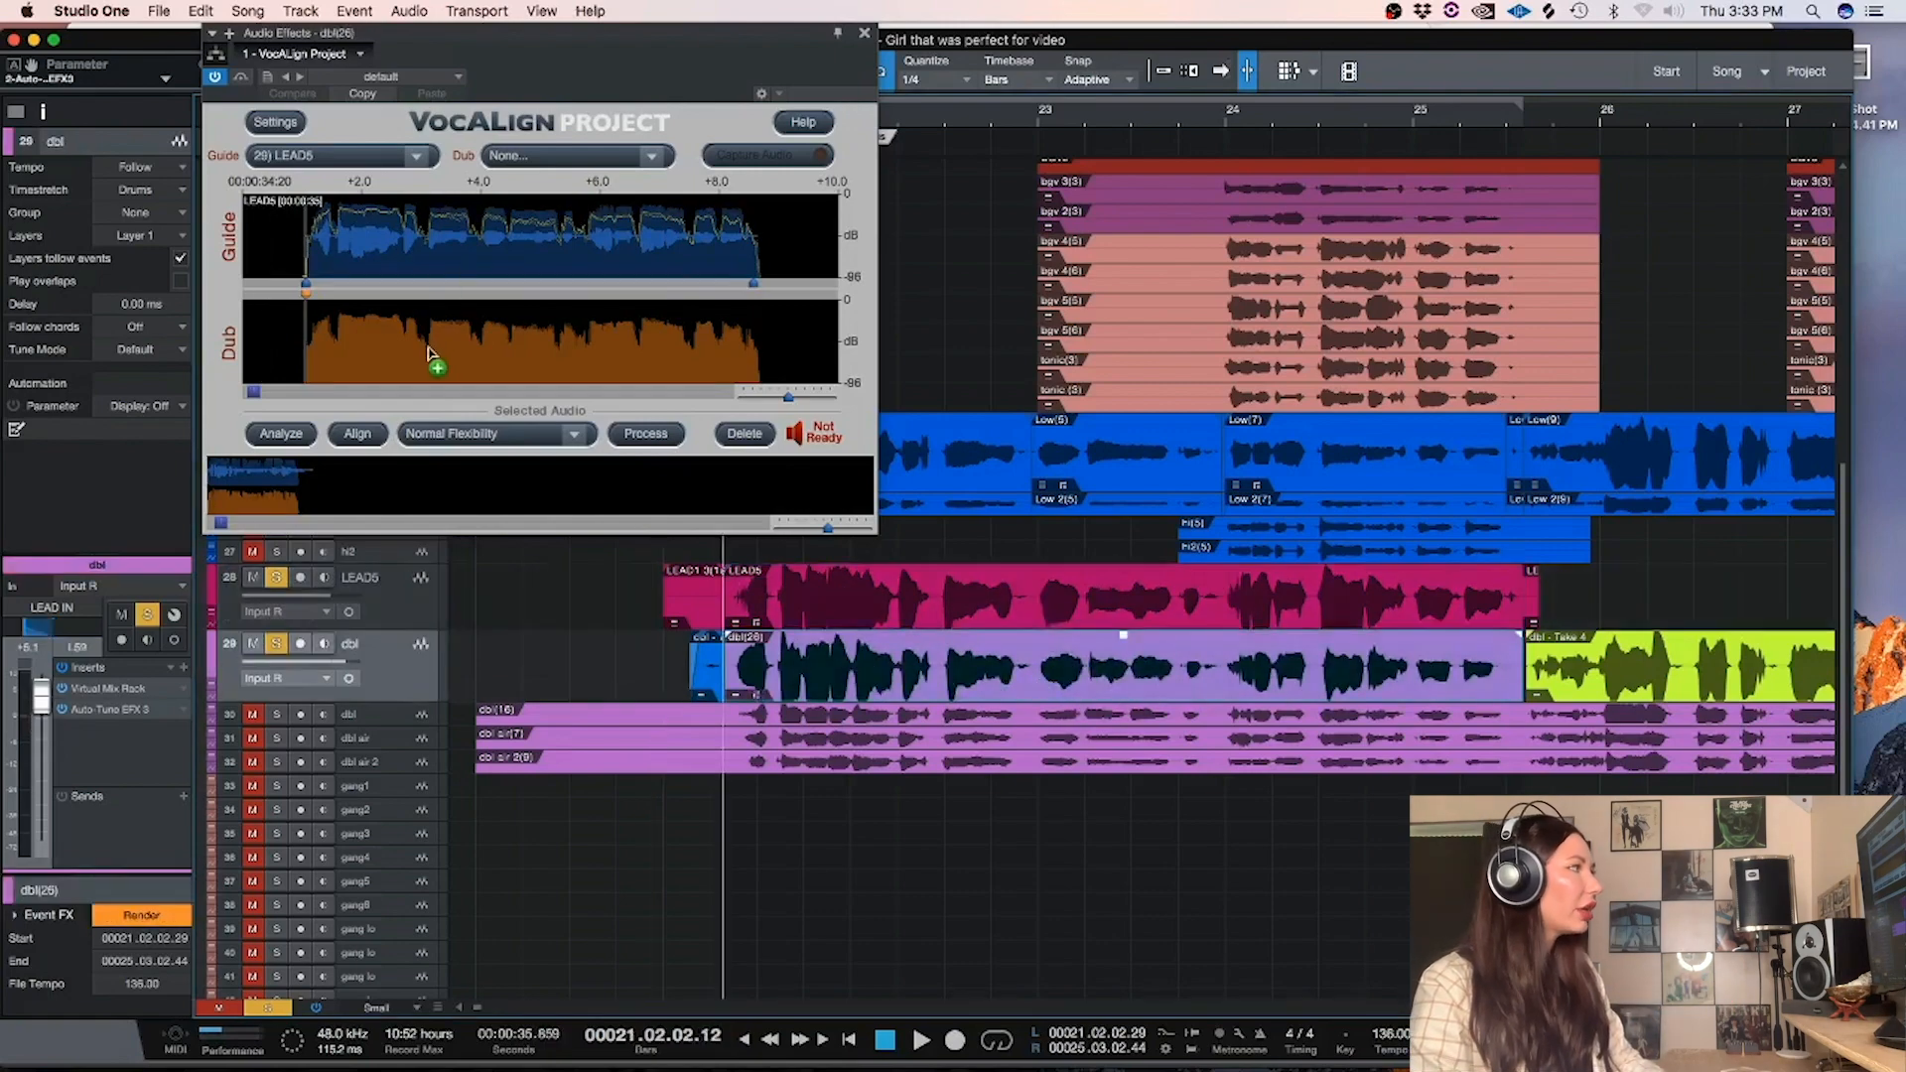
pyautogui.click(657, 434)
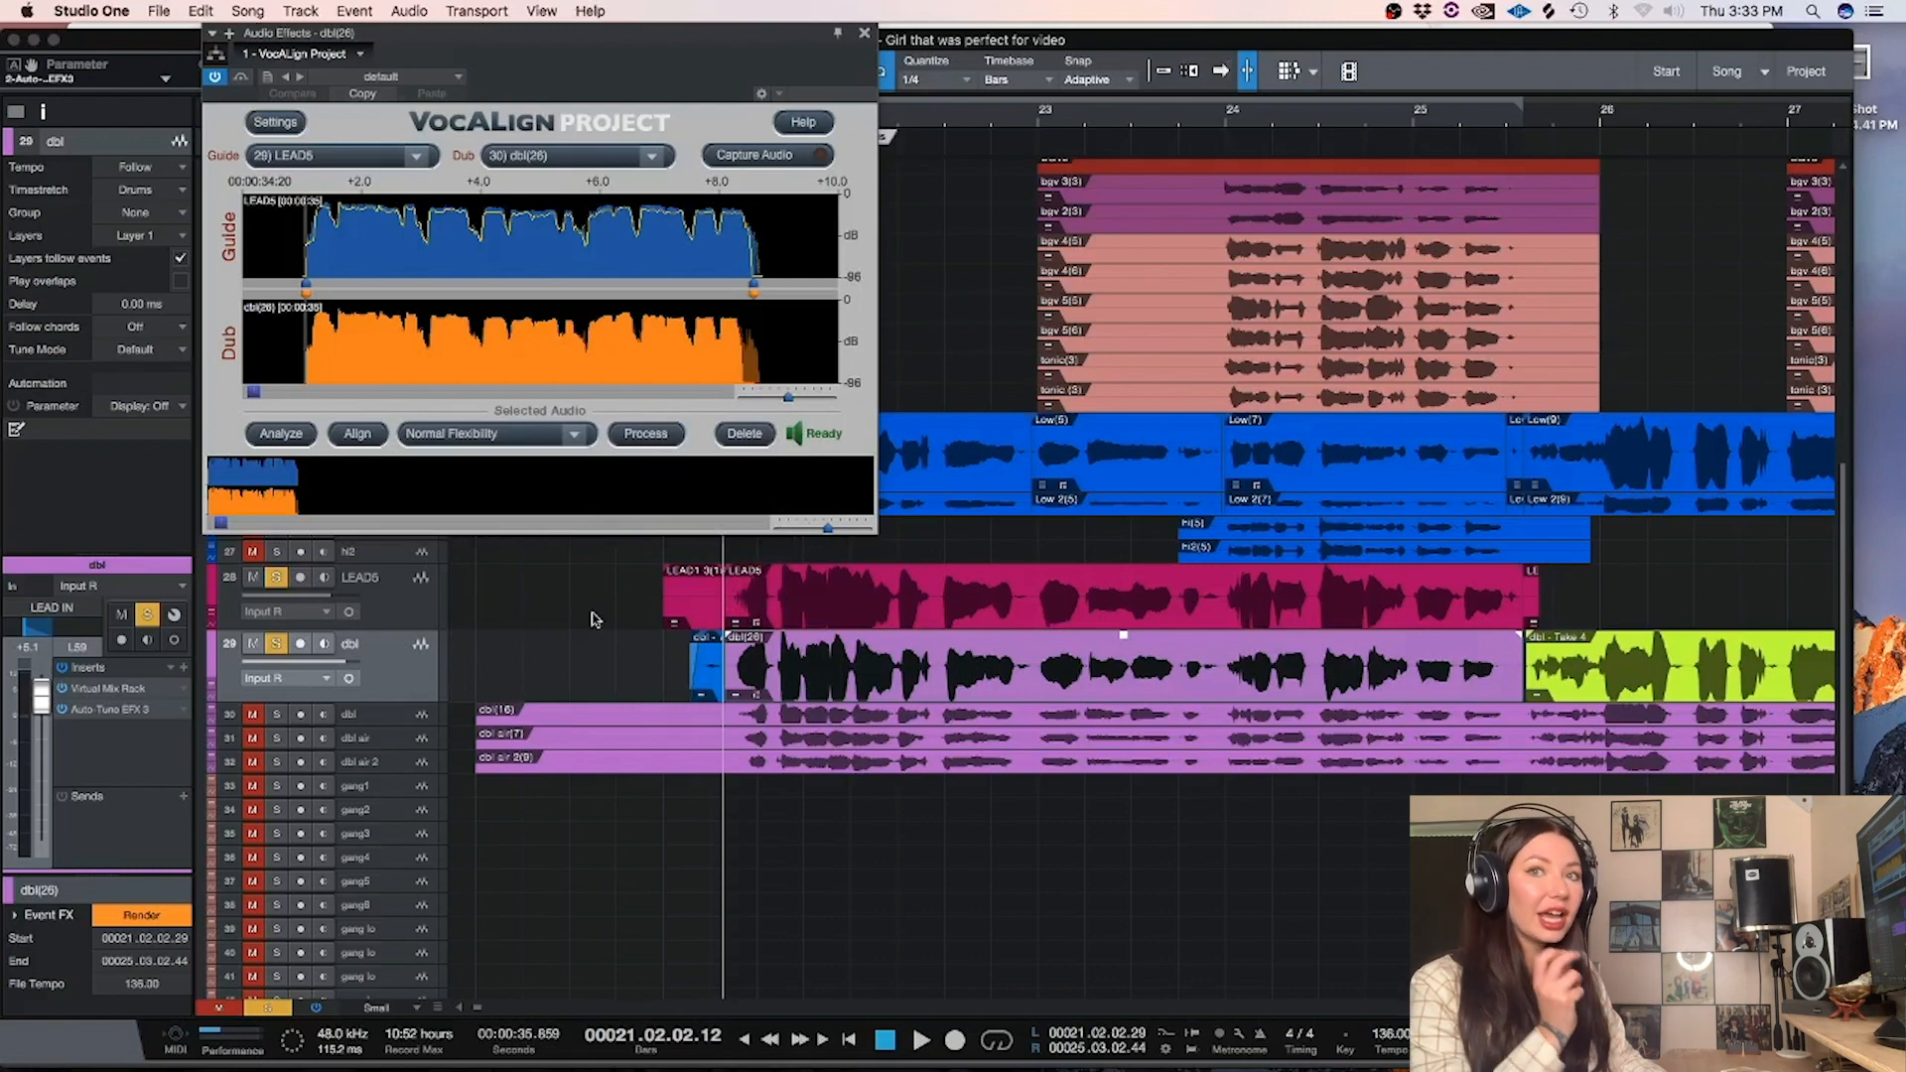
pyautogui.press('space')
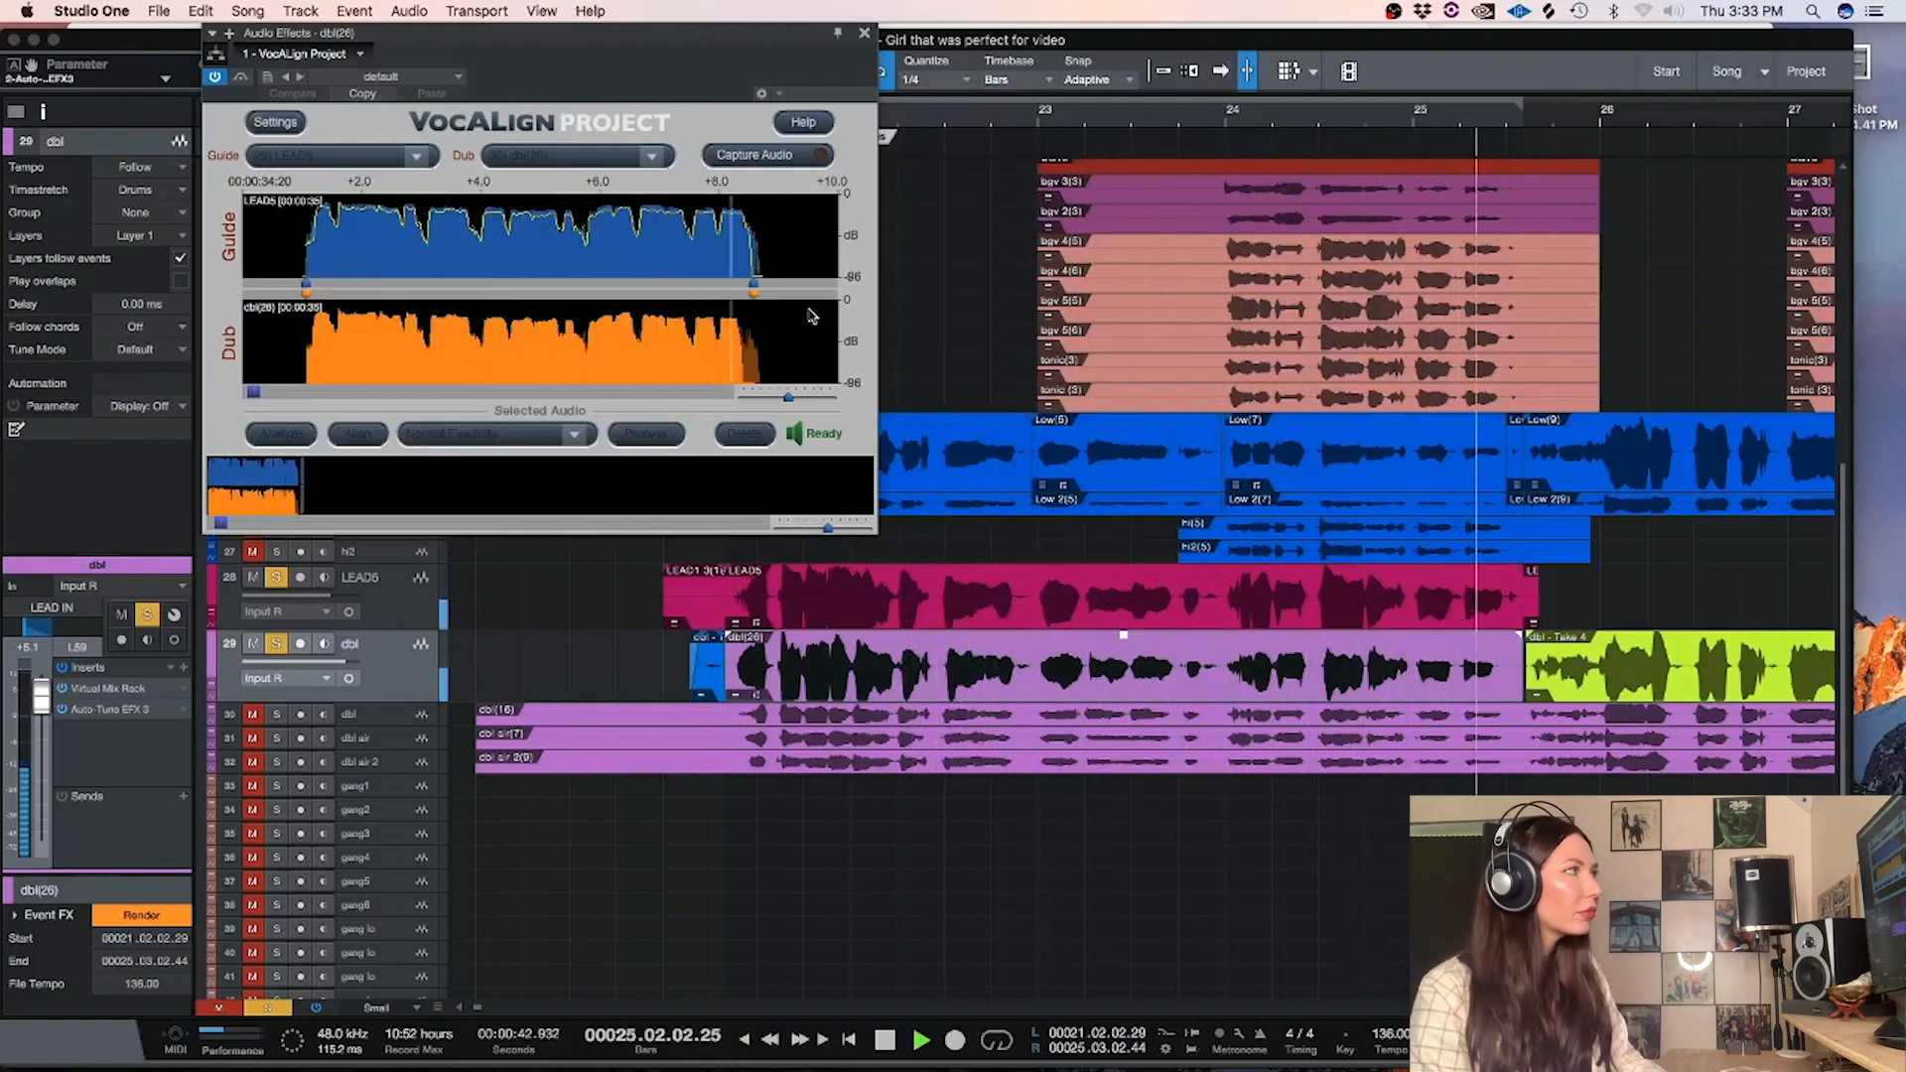
pyautogui.press('space')
pyautogui.click(865, 33)
# Unsolo the dbl and LEAD5 tracks and bounce their aligned chorus events to render the VocAlign result
pyautogui.click(276, 643)
pyautogui.click(275, 580)
pyautogui.keyDown('shift'); pyautogui.click(746, 611); pyautogui.keyUp('shift')
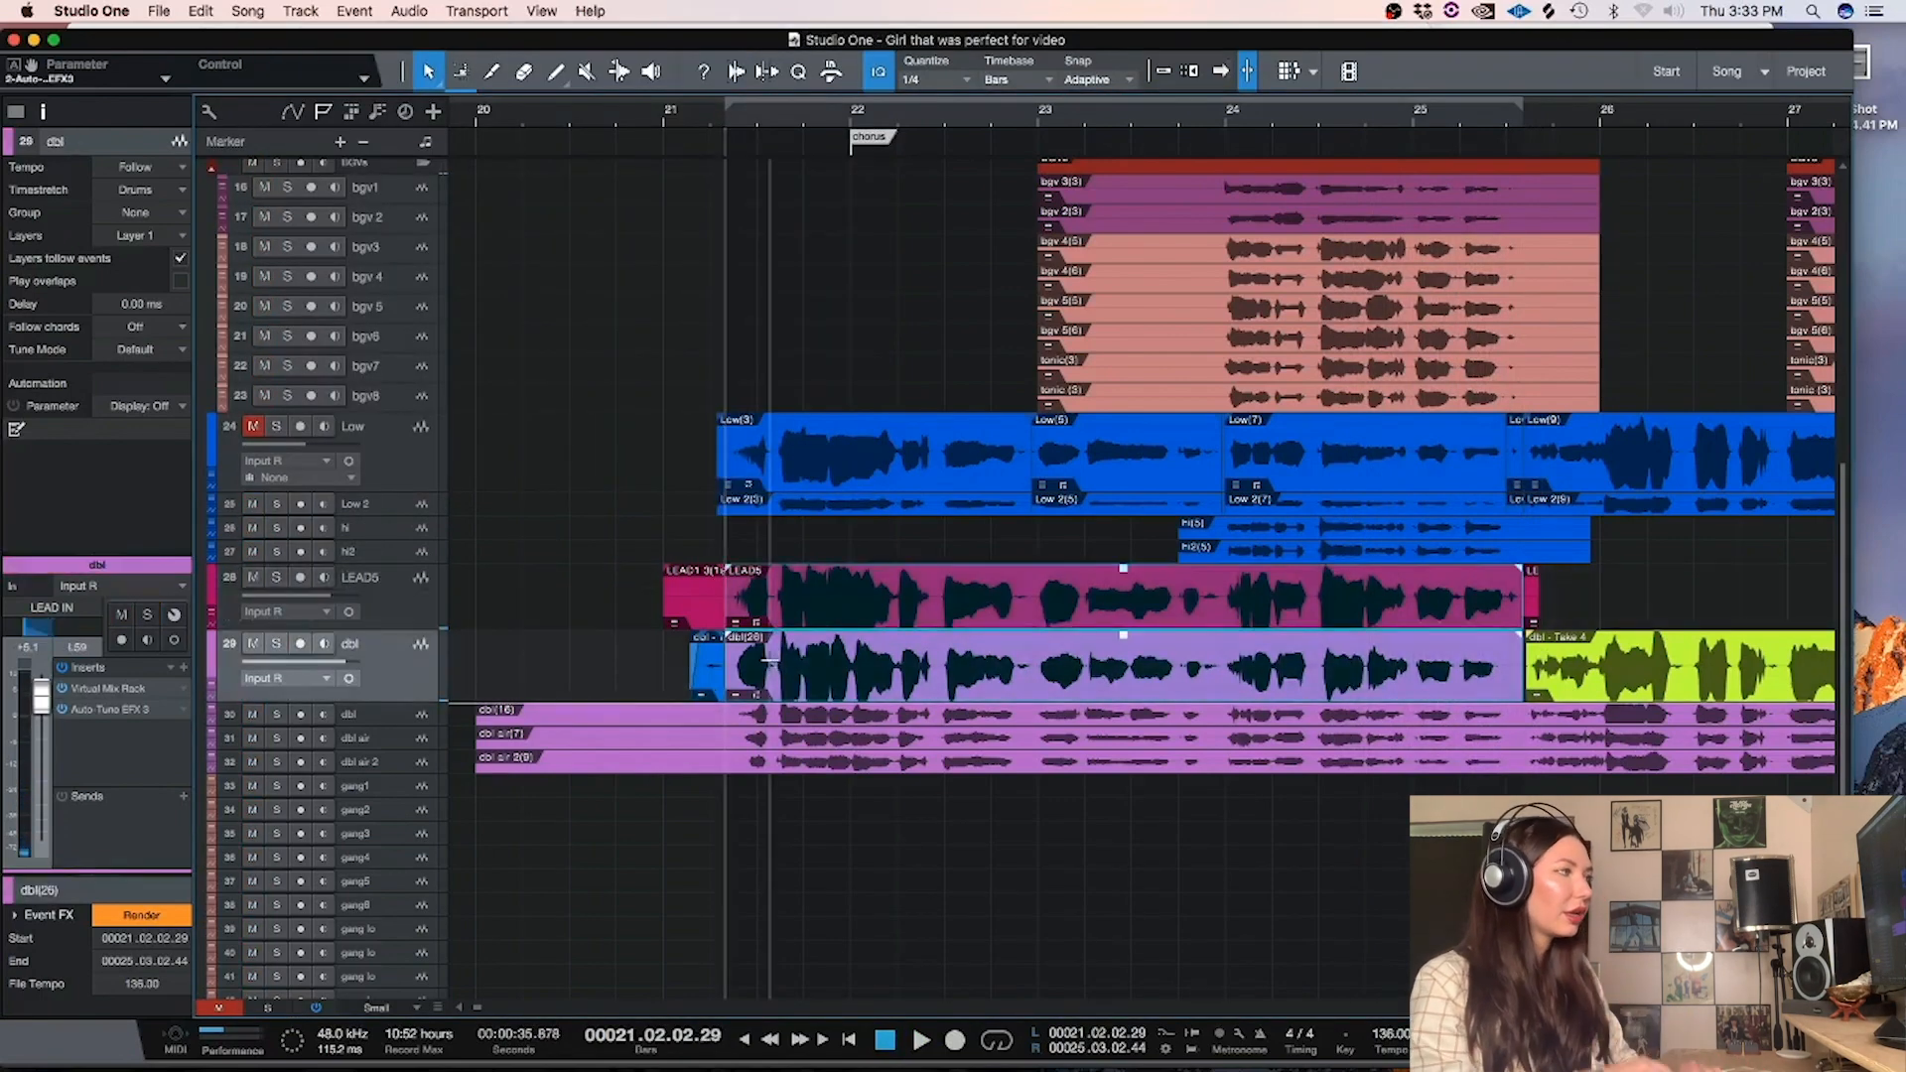
pyautogui.press('super+b')
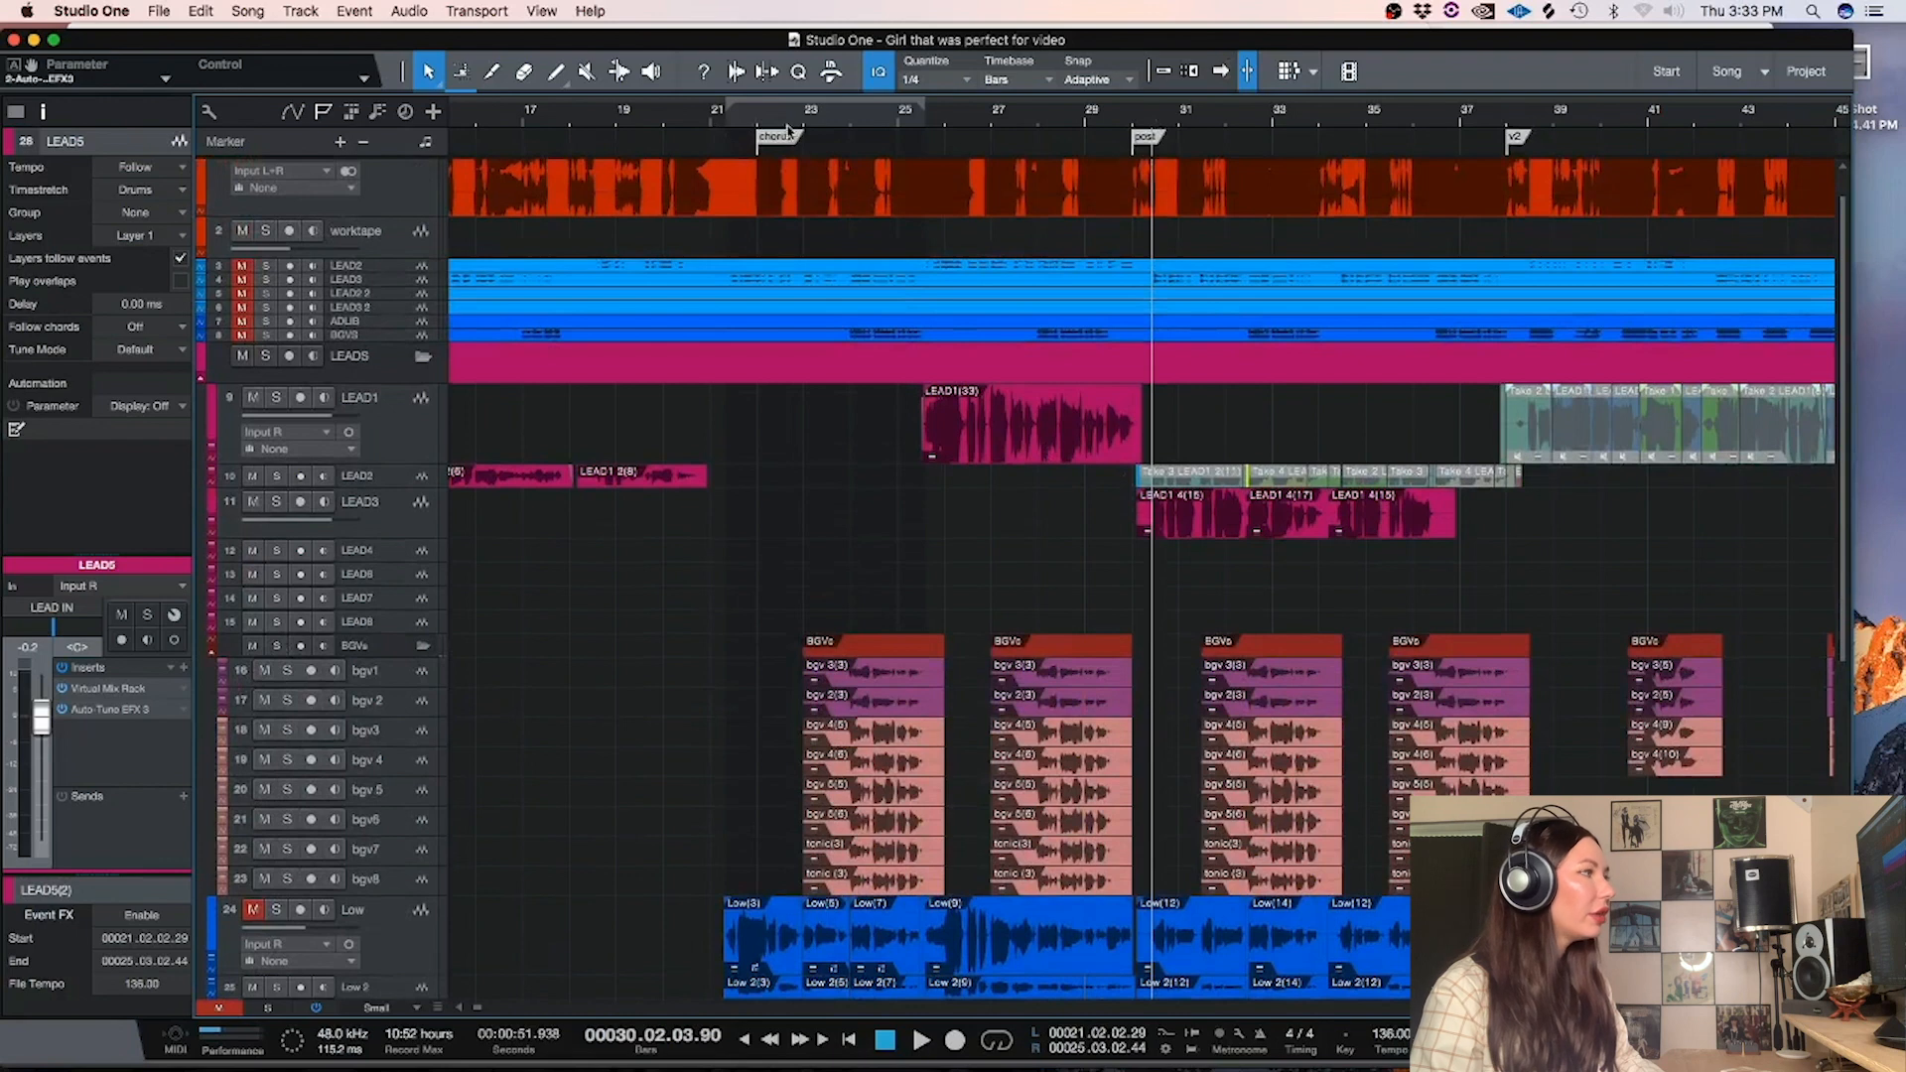
# Play the full chorus mix from about beat 4 of bar 23
pyautogui.moveTo(810, 129); pyautogui.dragTo(846, 127)
pyautogui.click(840, 126)
pyautogui.press('space')
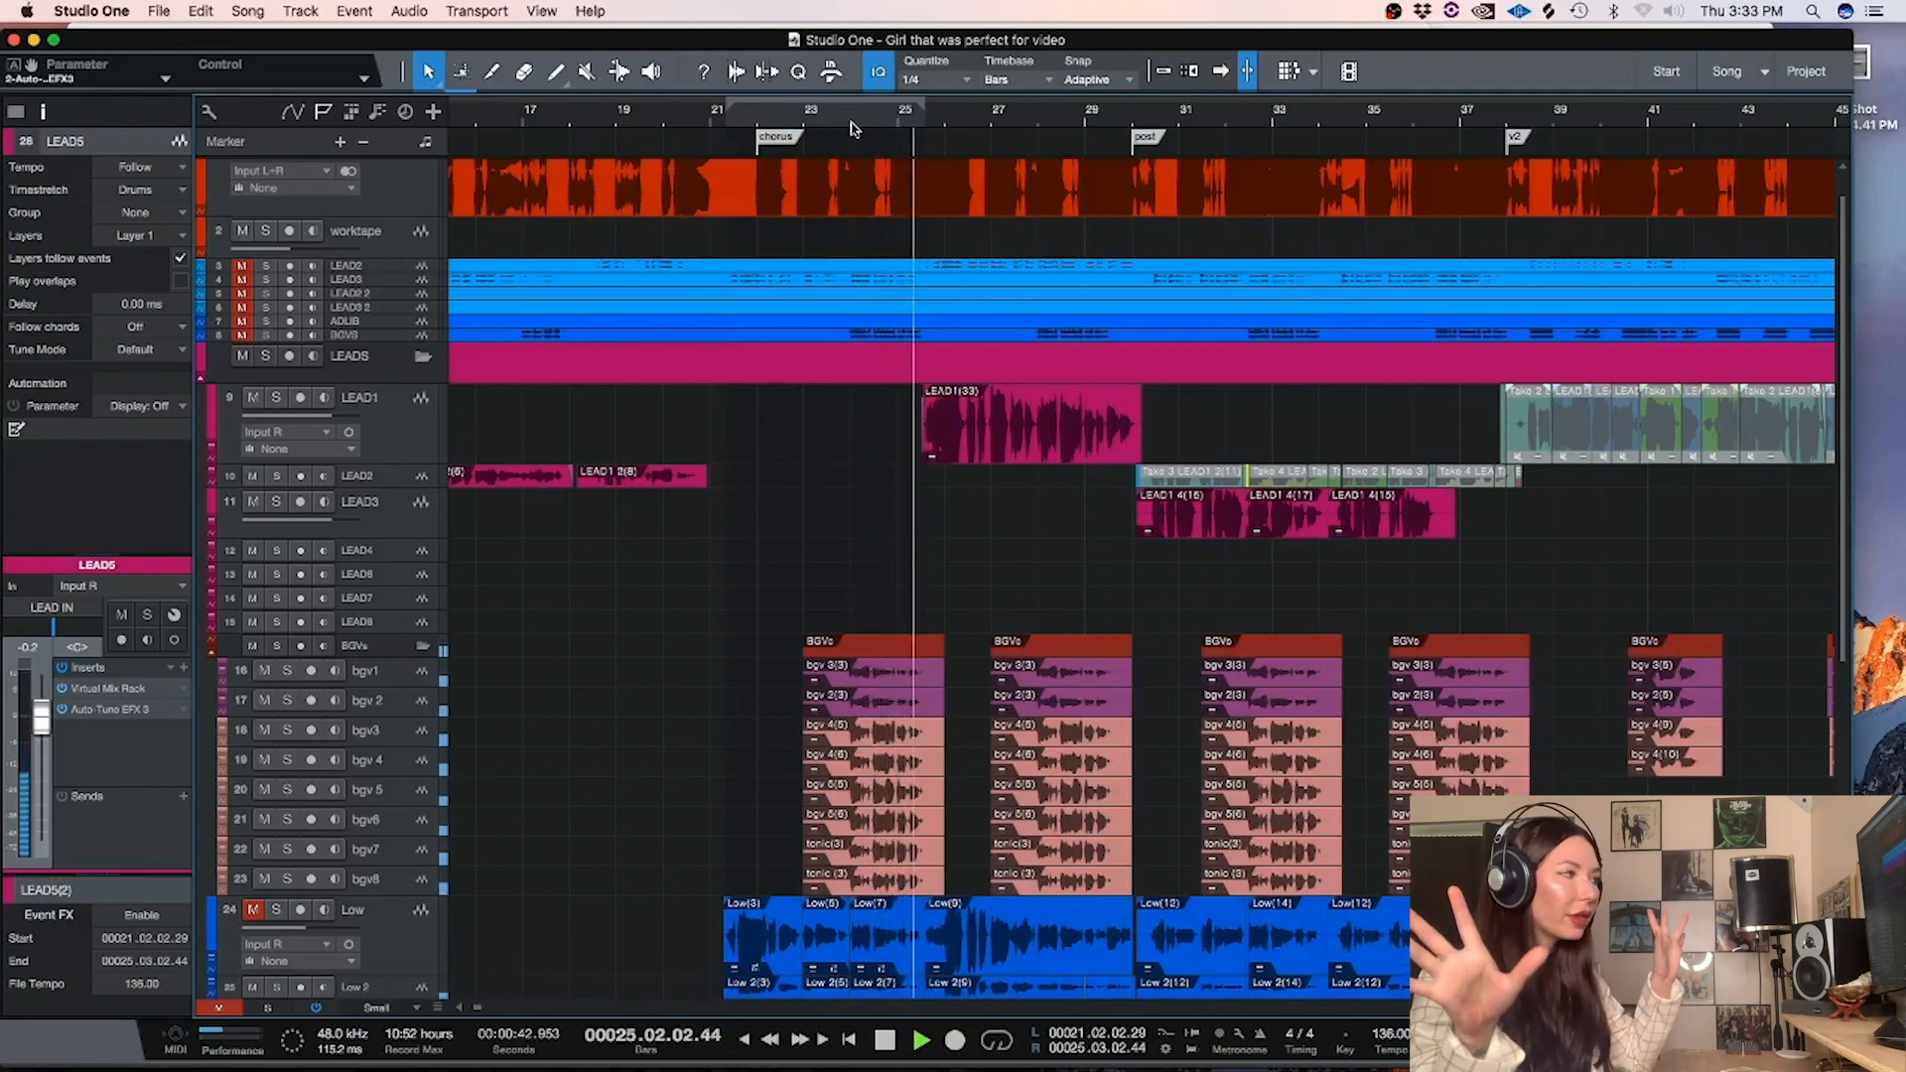
pyautogui.press('space')
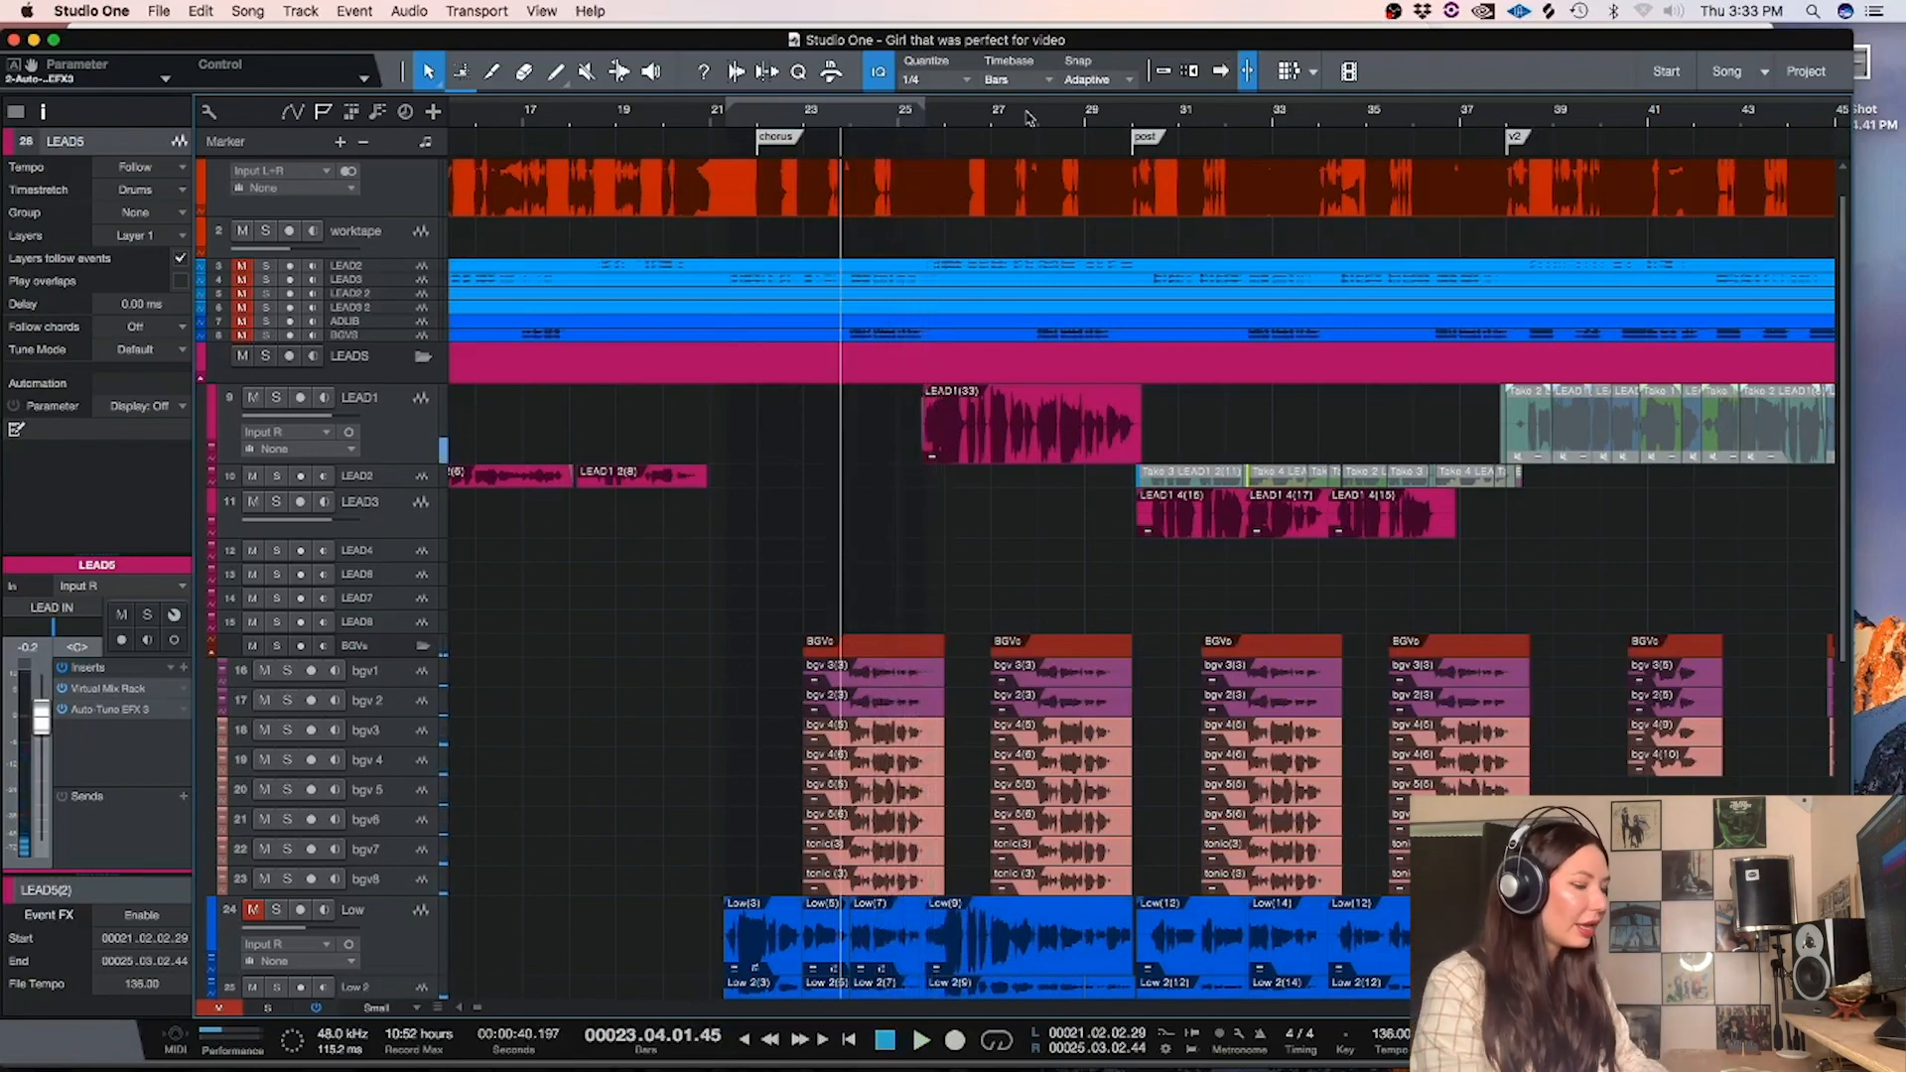
# Delete the ends of the bgv1 to bgv8 events from about 25.2.4 onward and play the transition from bar 25
pyautogui.press('e')
pyautogui.press('e')
pyautogui.press('2')
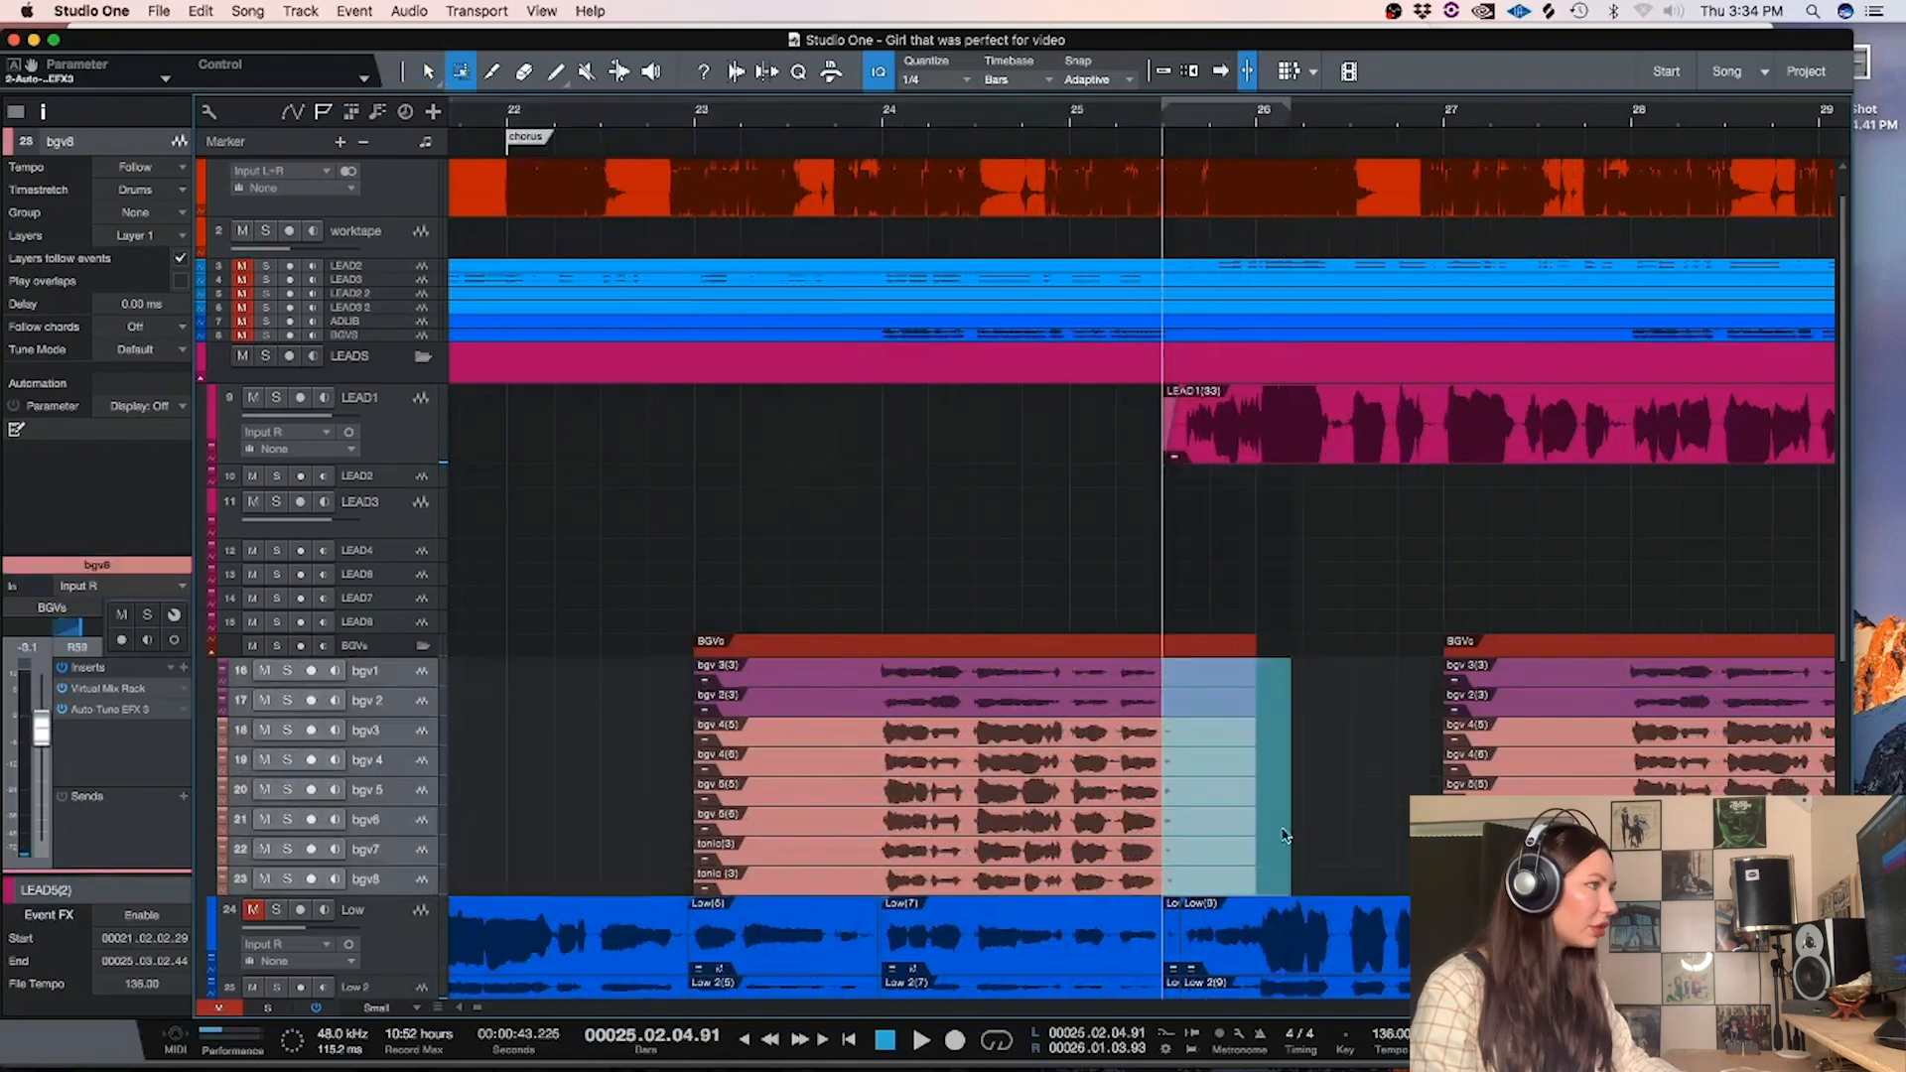
pyautogui.press('Delete')
pyautogui.click(1091, 116)
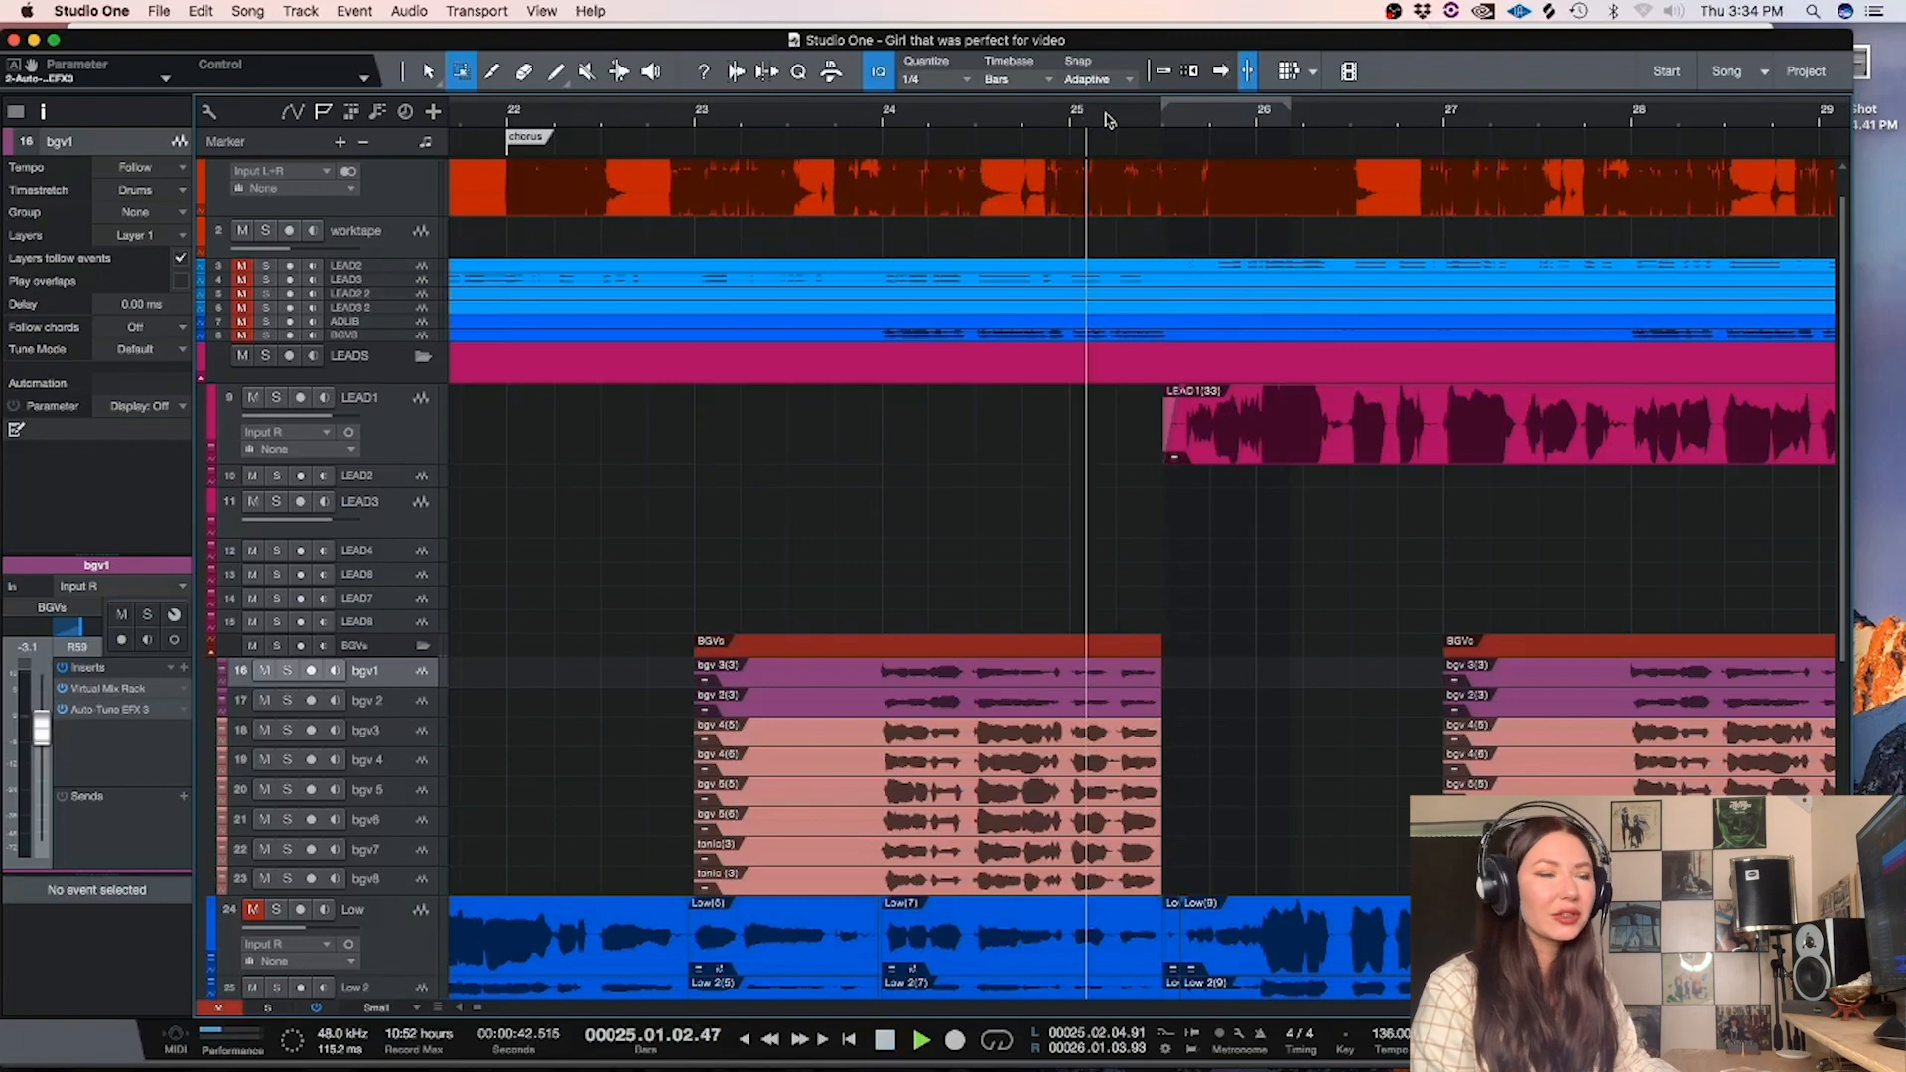
pyautogui.press('space')
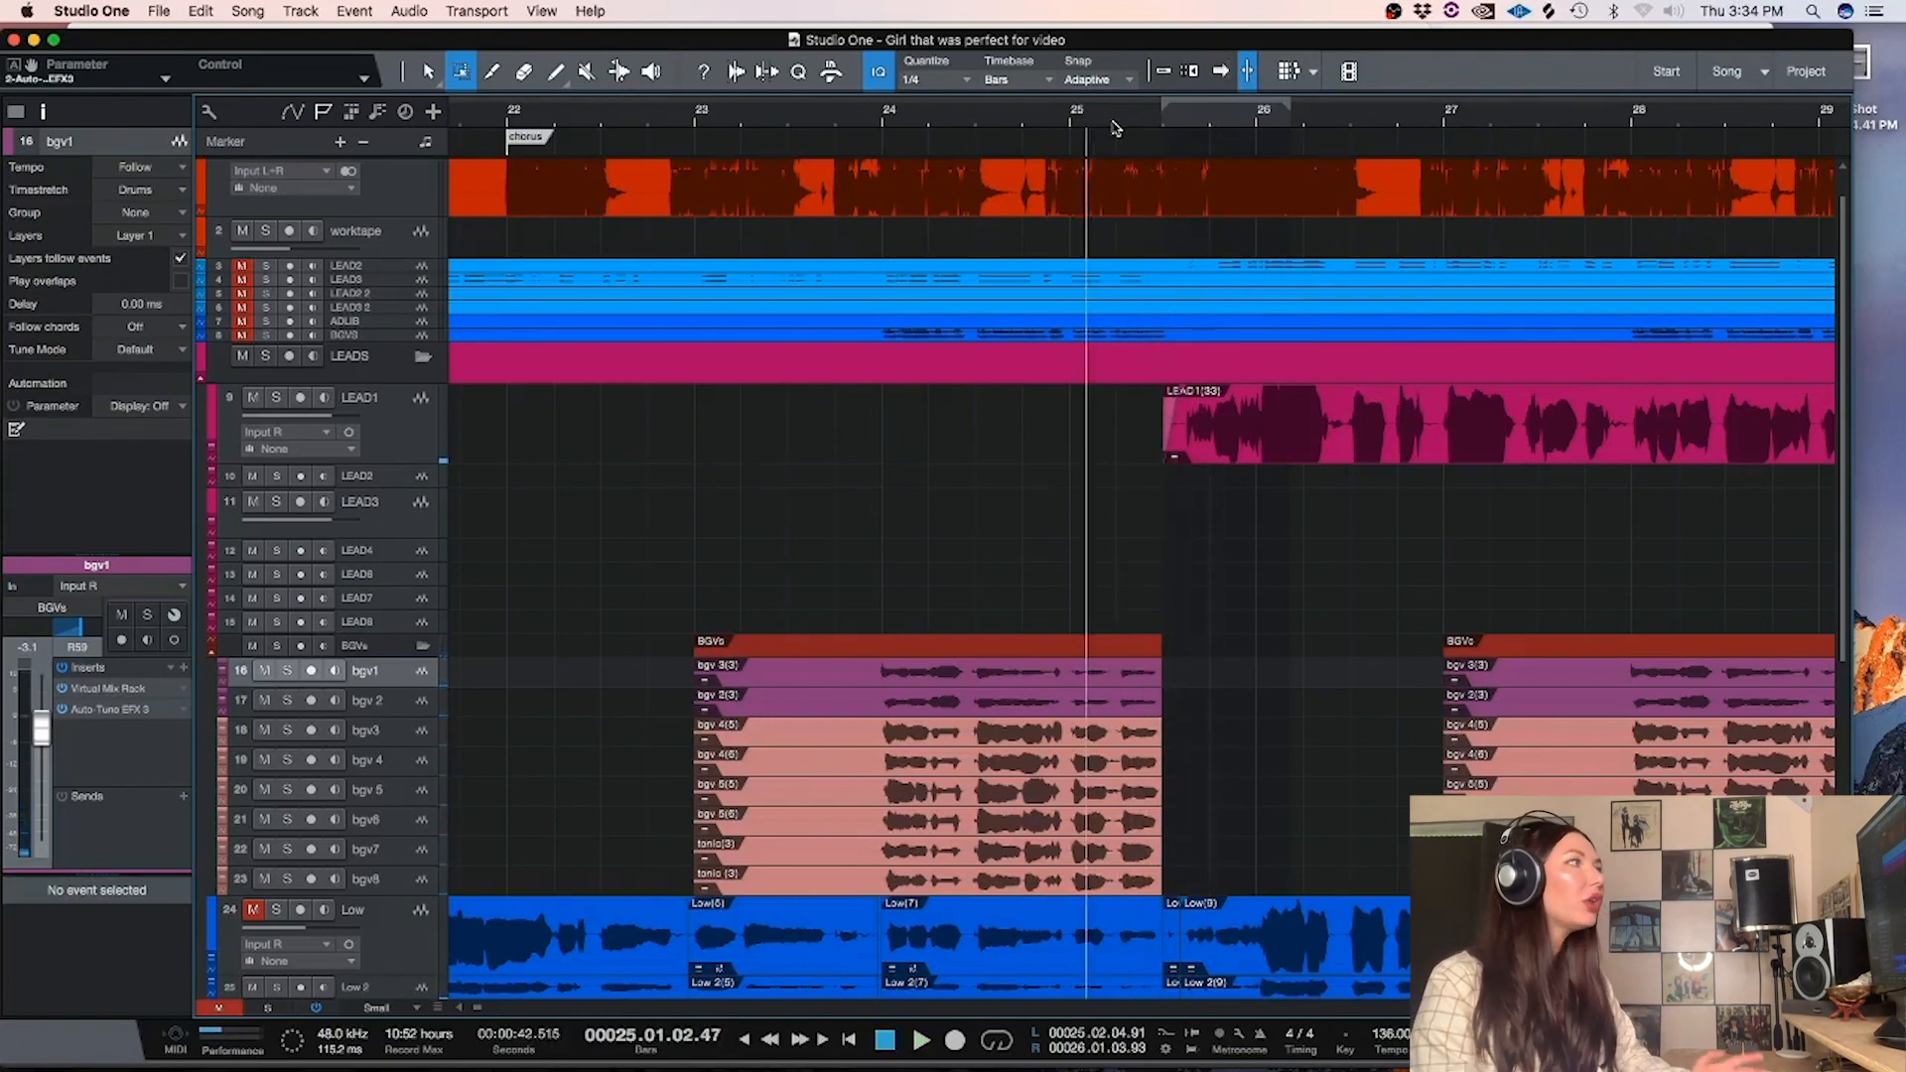
# Play the chorus from about beat 3 of bar 23 to judge the Track's level against the vocals
pyautogui.moveTo(1845, 264); pyautogui.dragTo(1844, 243)
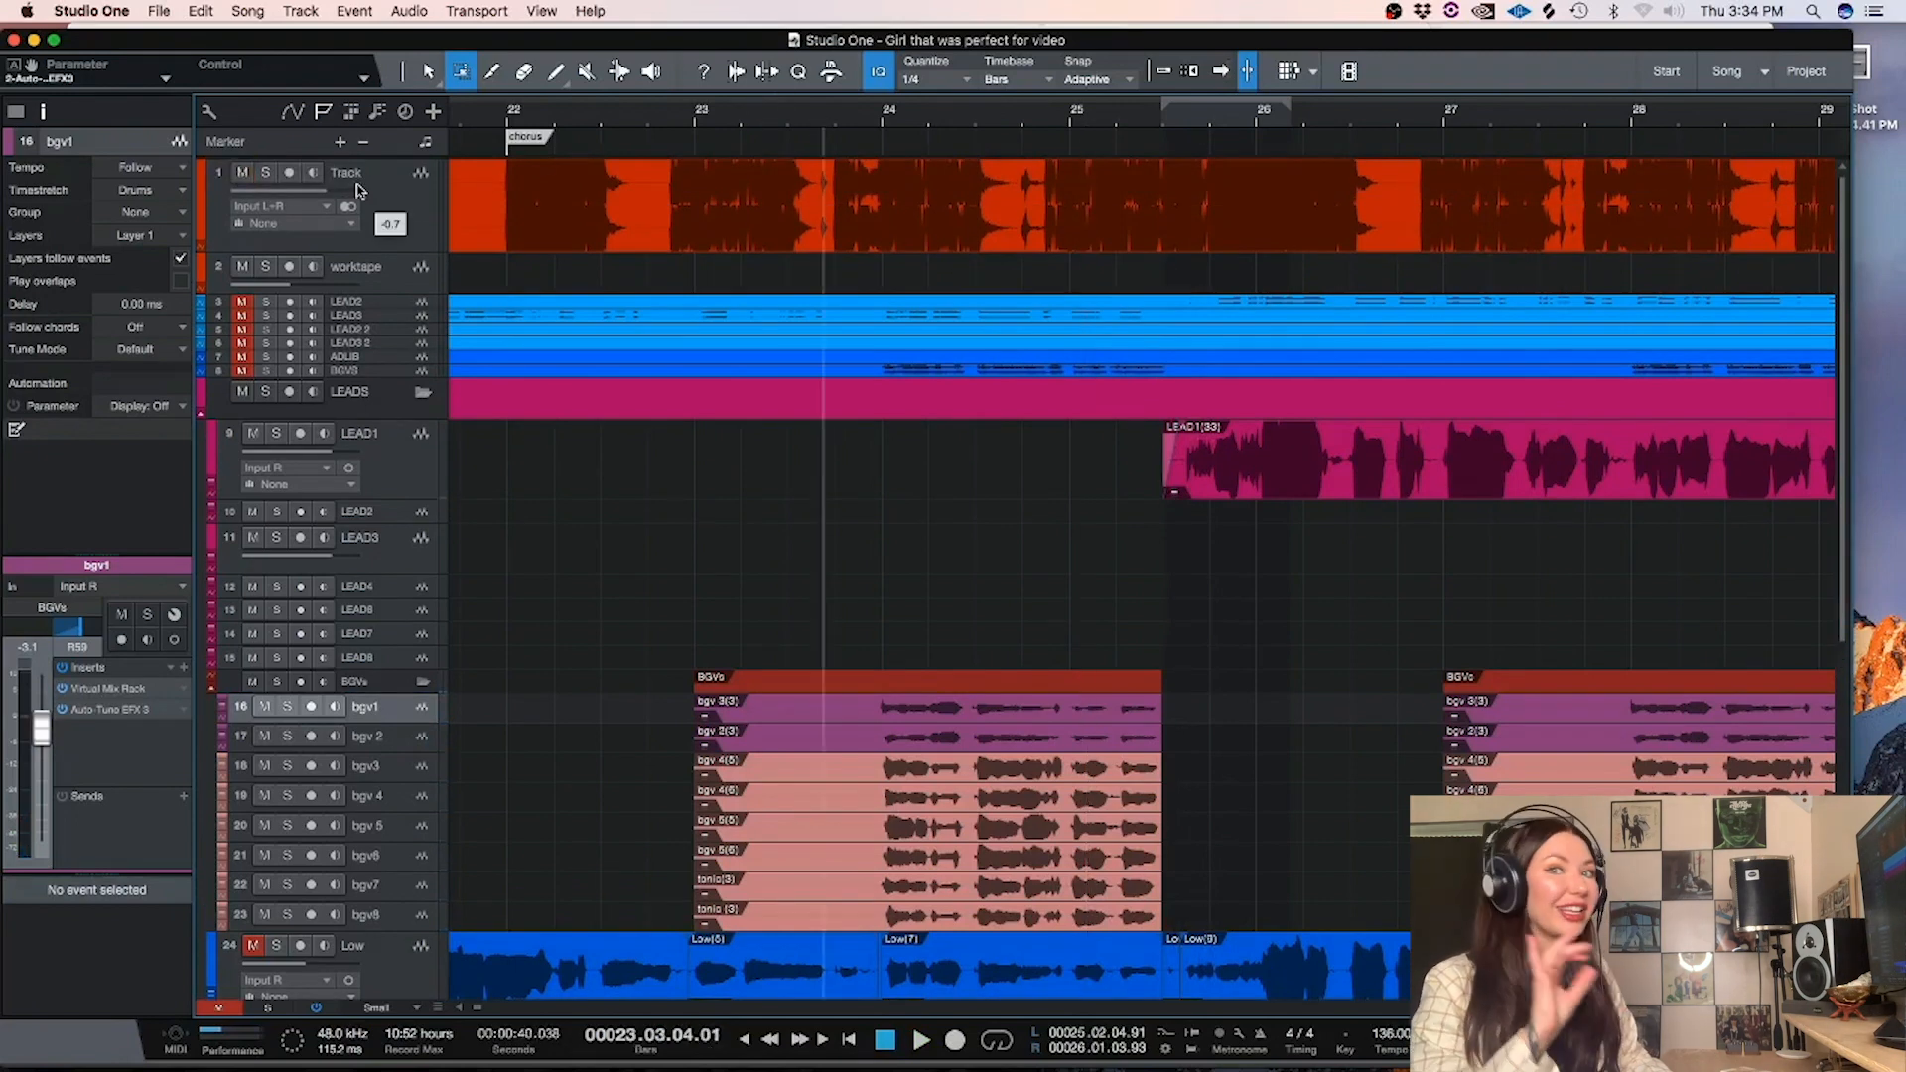
pyautogui.press('space')
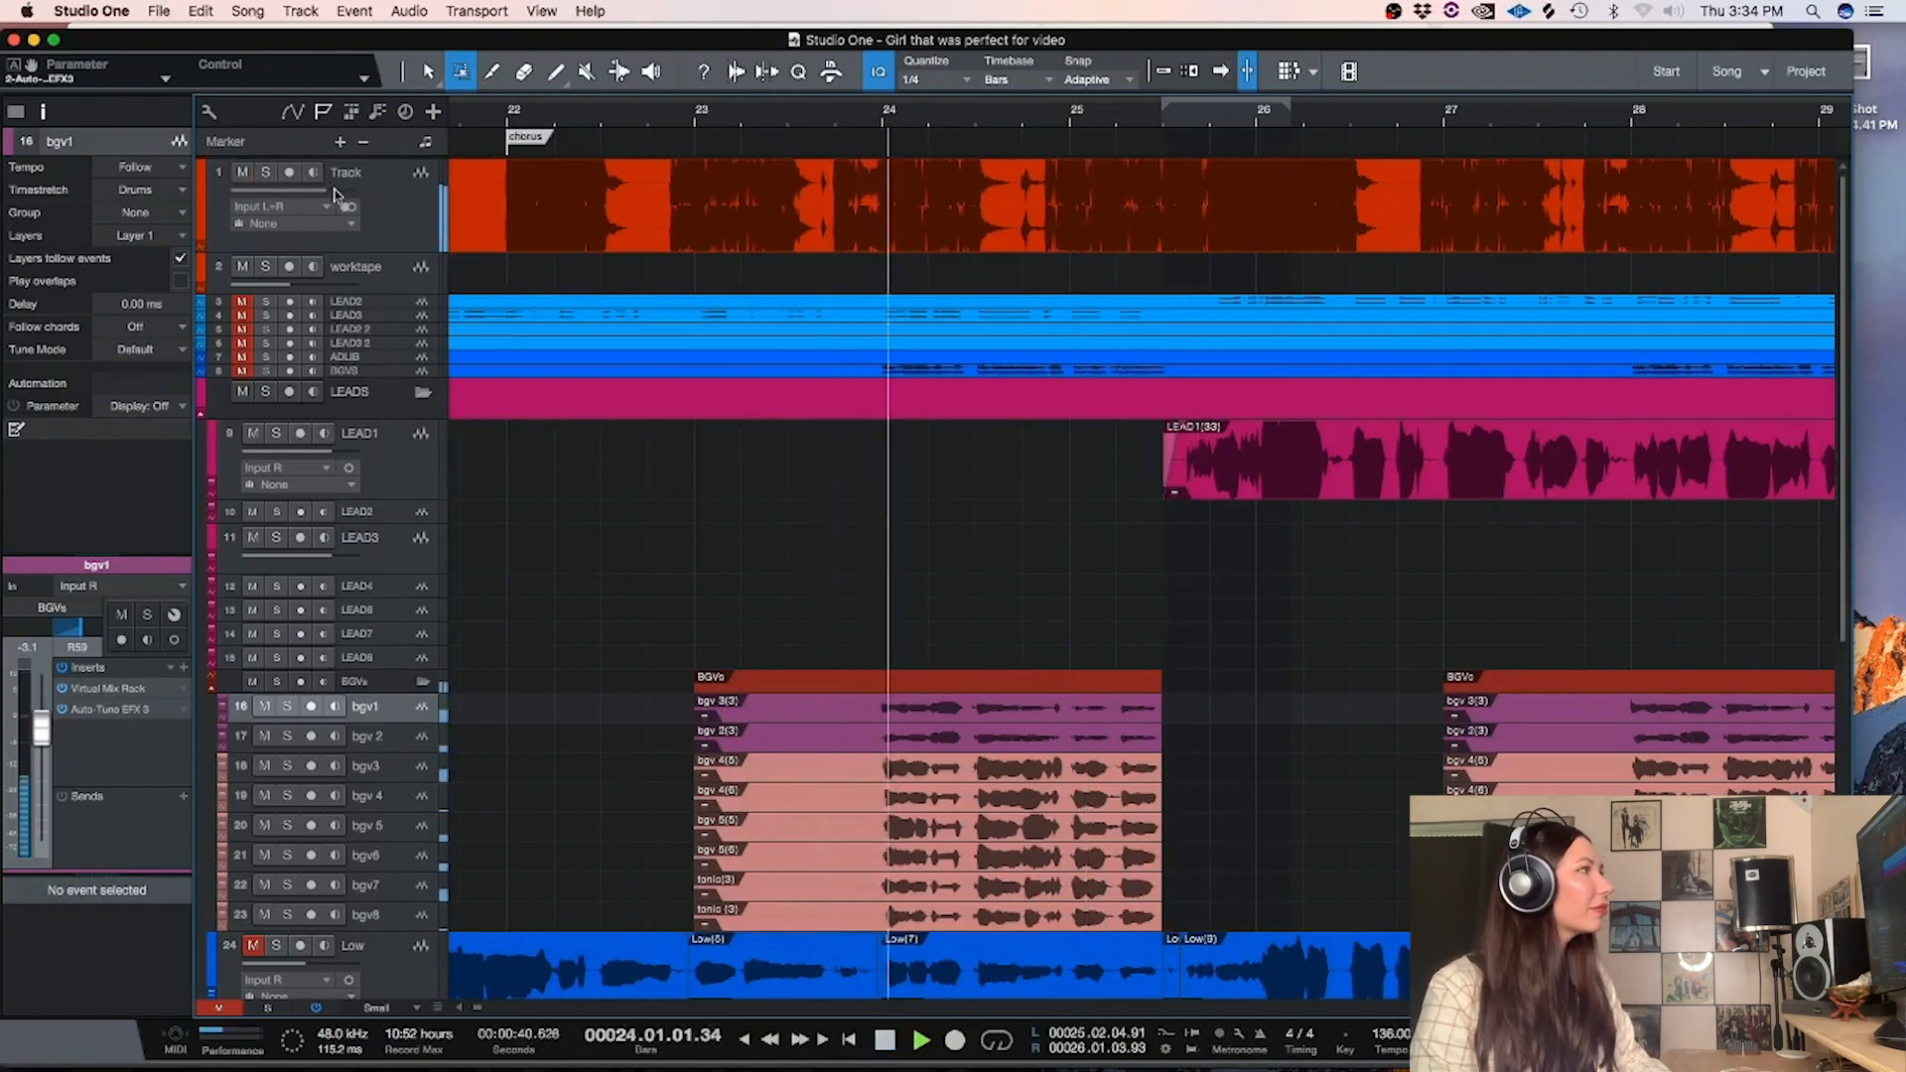
pyautogui.moveTo(342, 193)
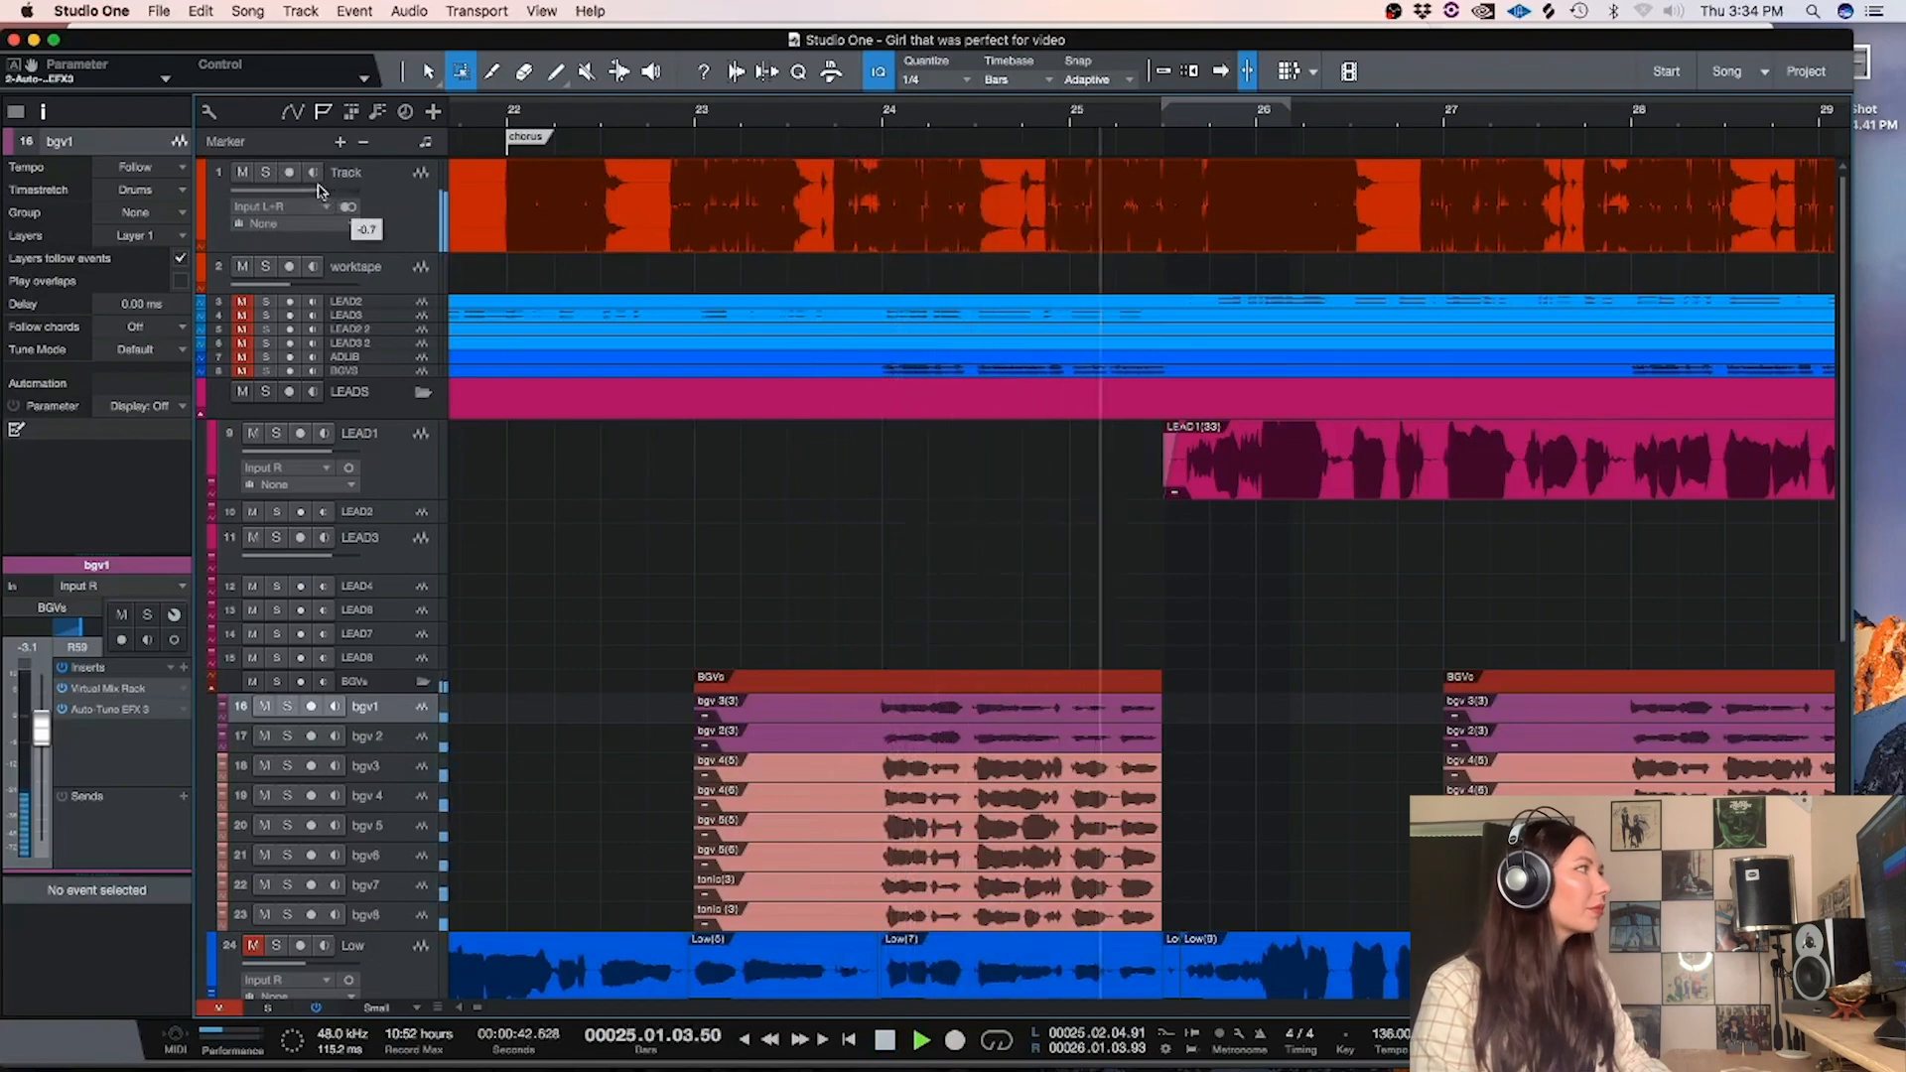